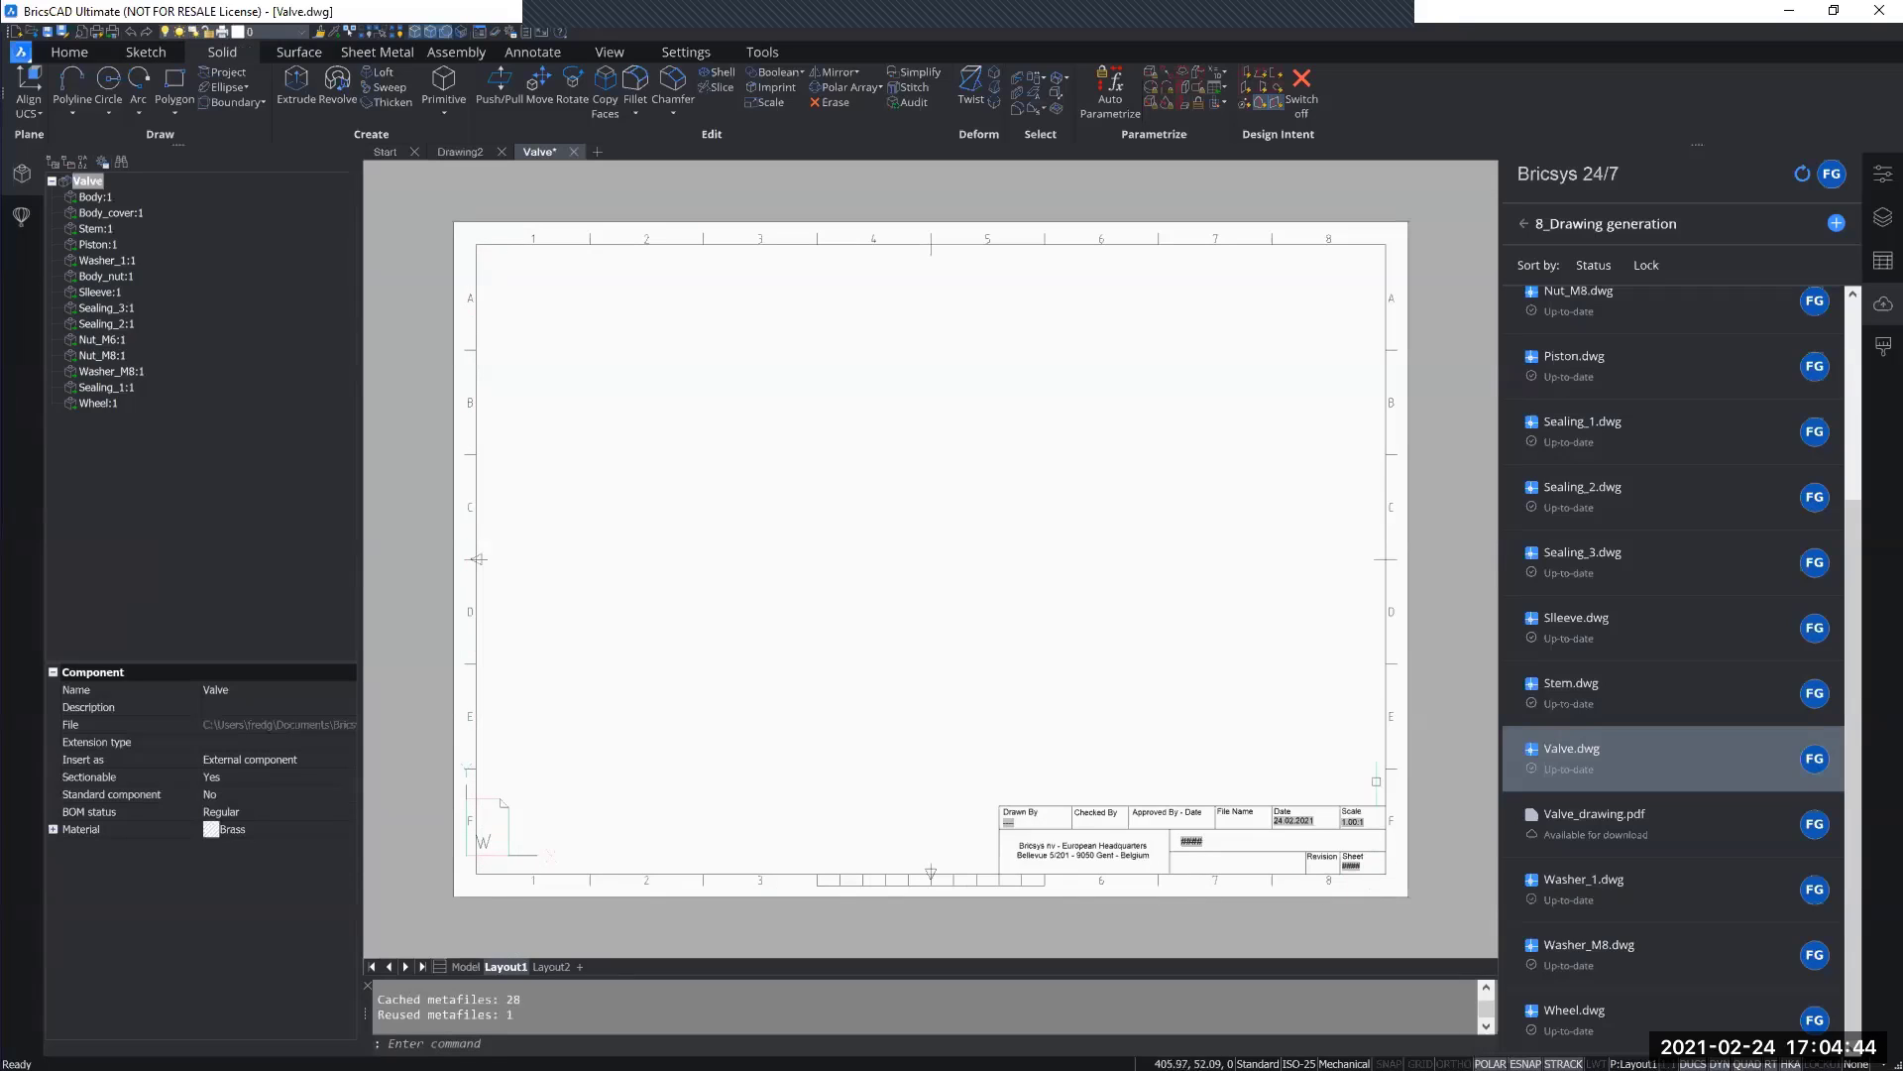
# Step: Switch from the empty Layout1 sheet to model space, hide the cloud project files and bring up the annotation tools
pyautogui.moveTo(1171, 858)
pyautogui.click(466, 967)
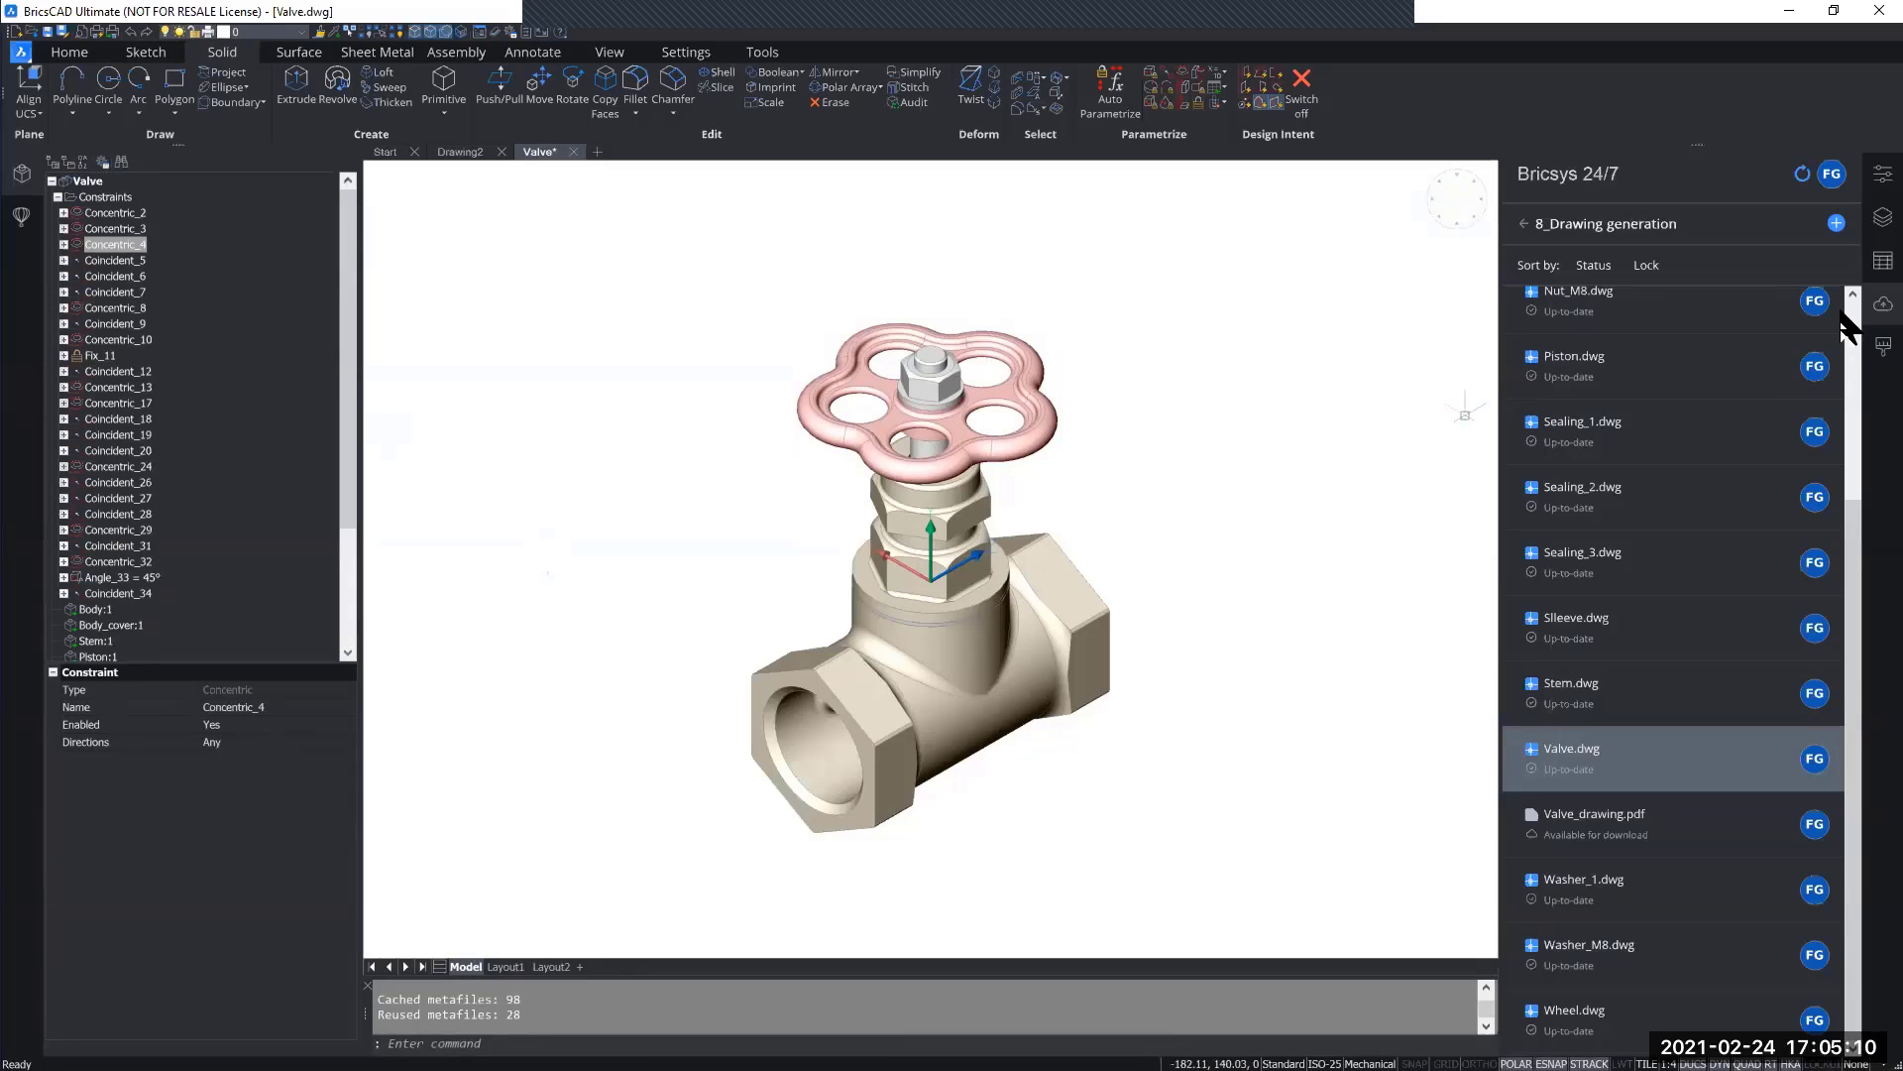
pyautogui.click(1882, 304)
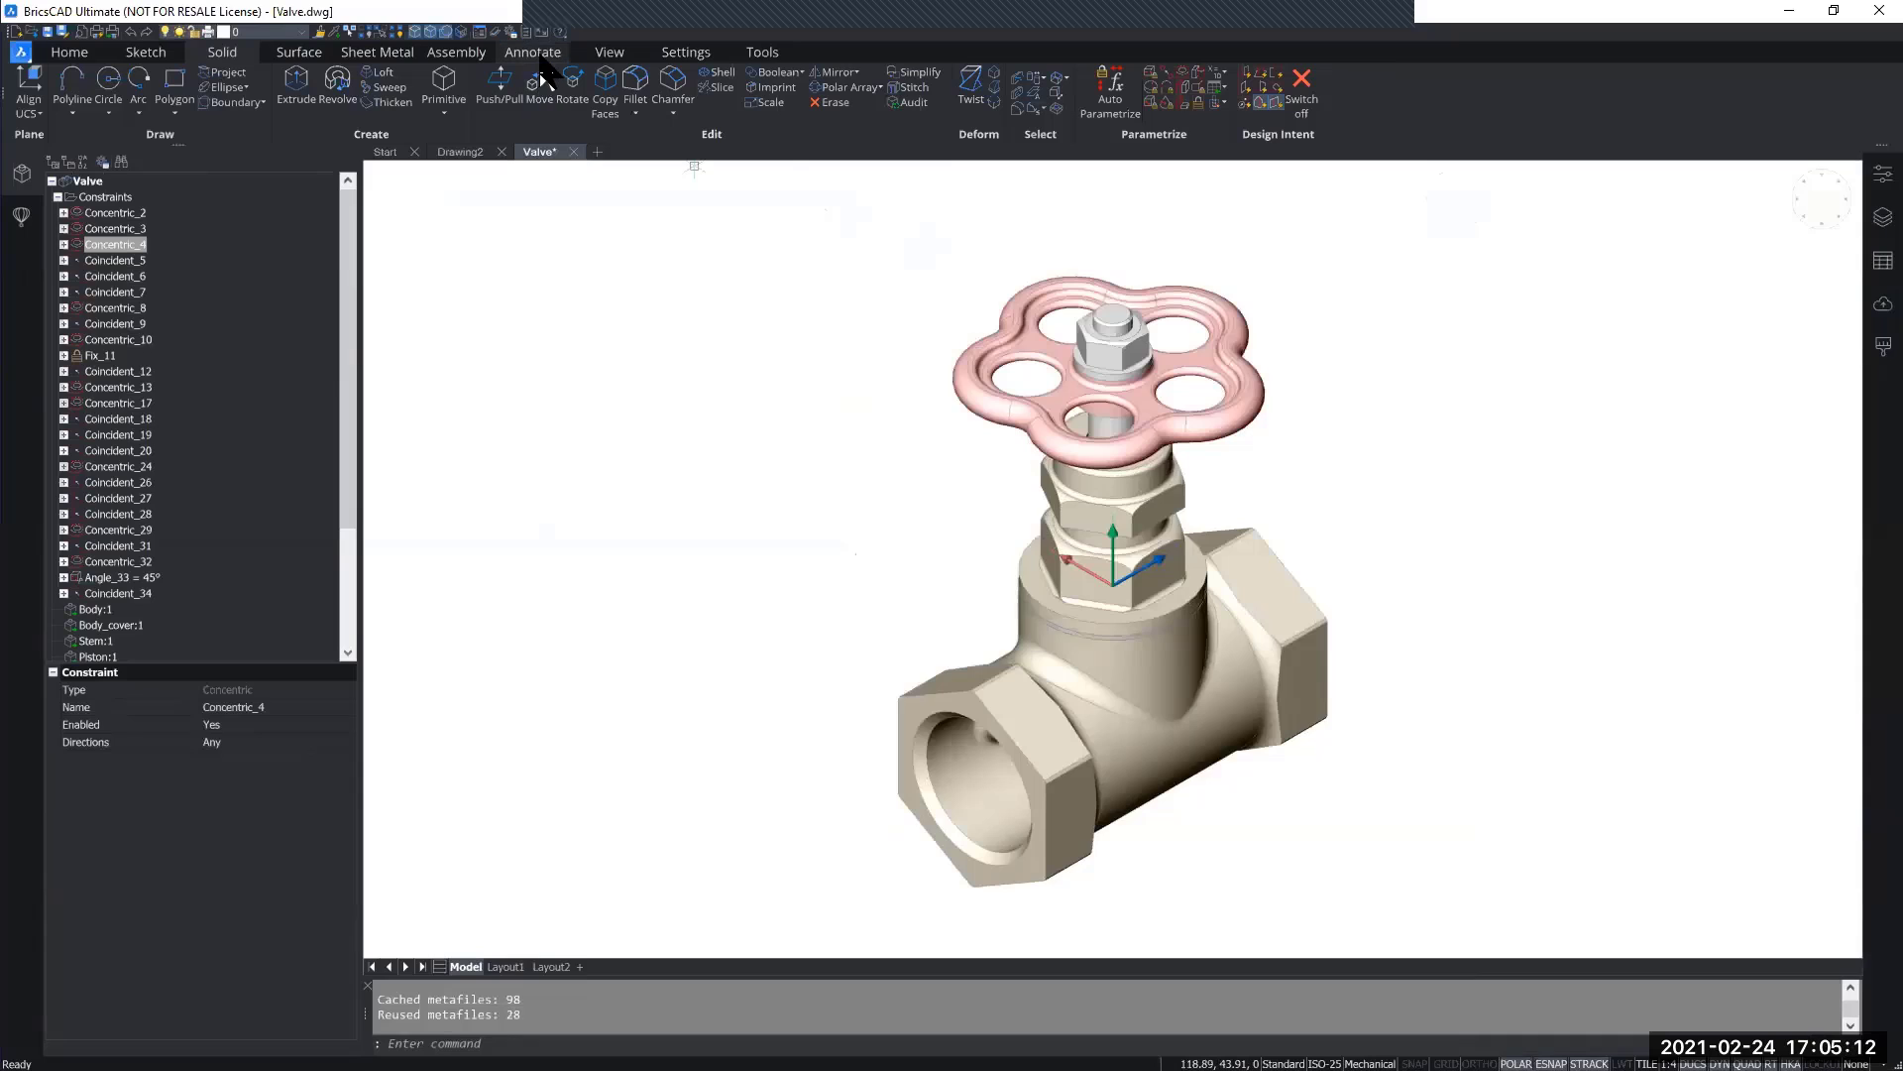
pyautogui.click(540, 55)
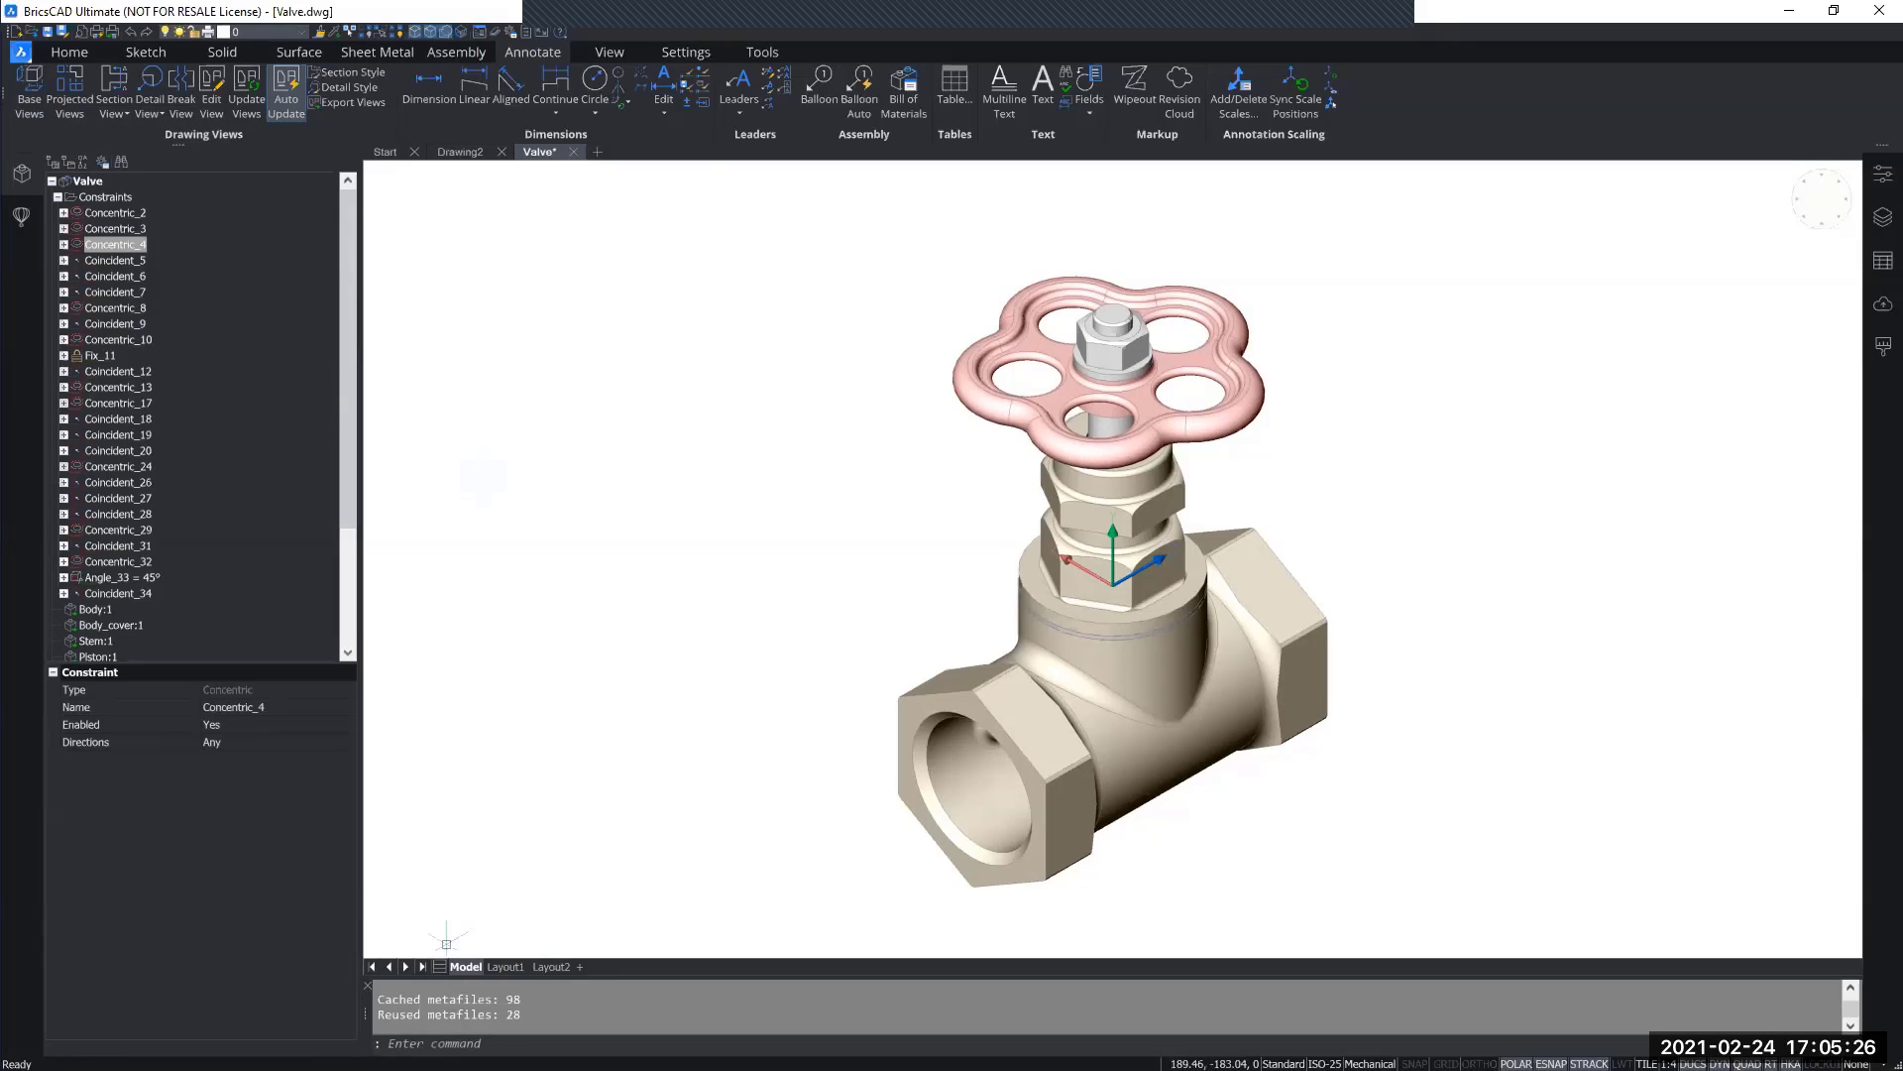
# Step: Generate a base view of the entire valve model on Layout1, placing the front view near the sheet's upper edge around column 3
pyautogui.click(29, 91)
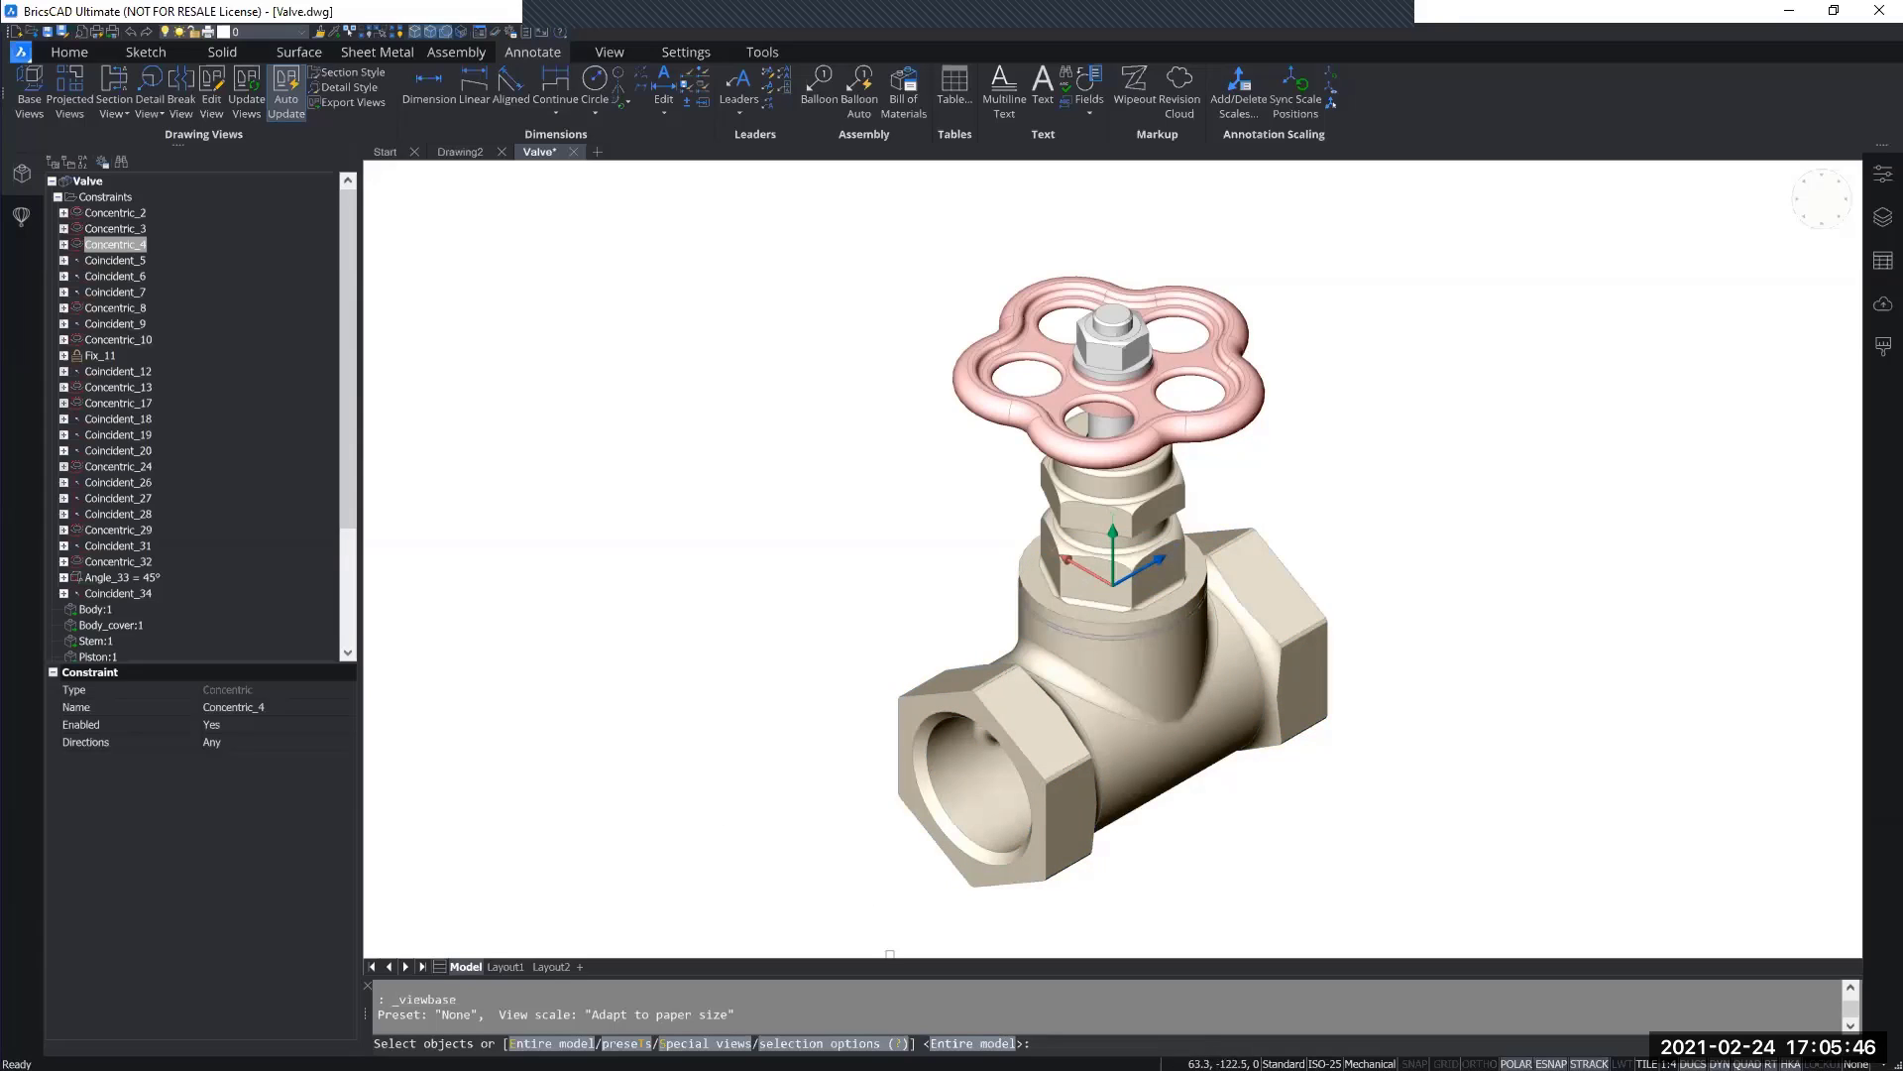
pyautogui.press('Return')
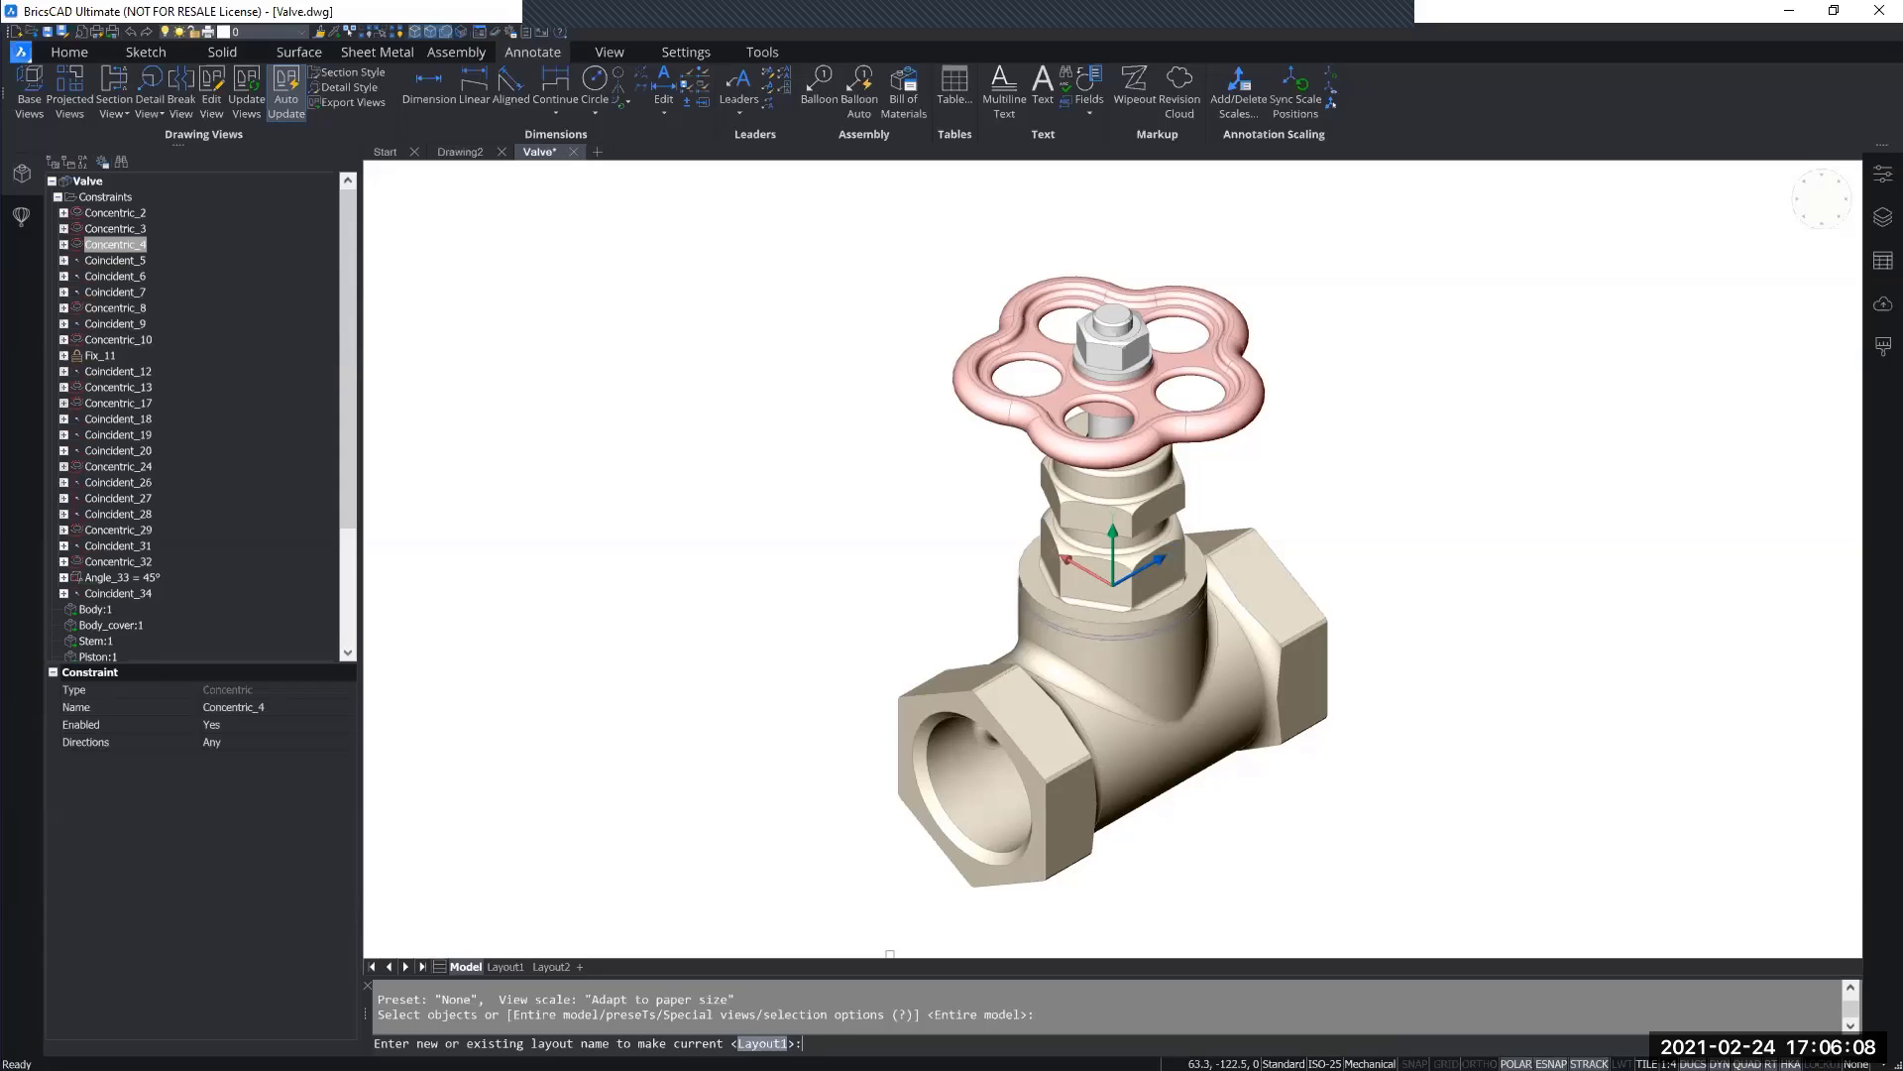
pyautogui.press('Return')
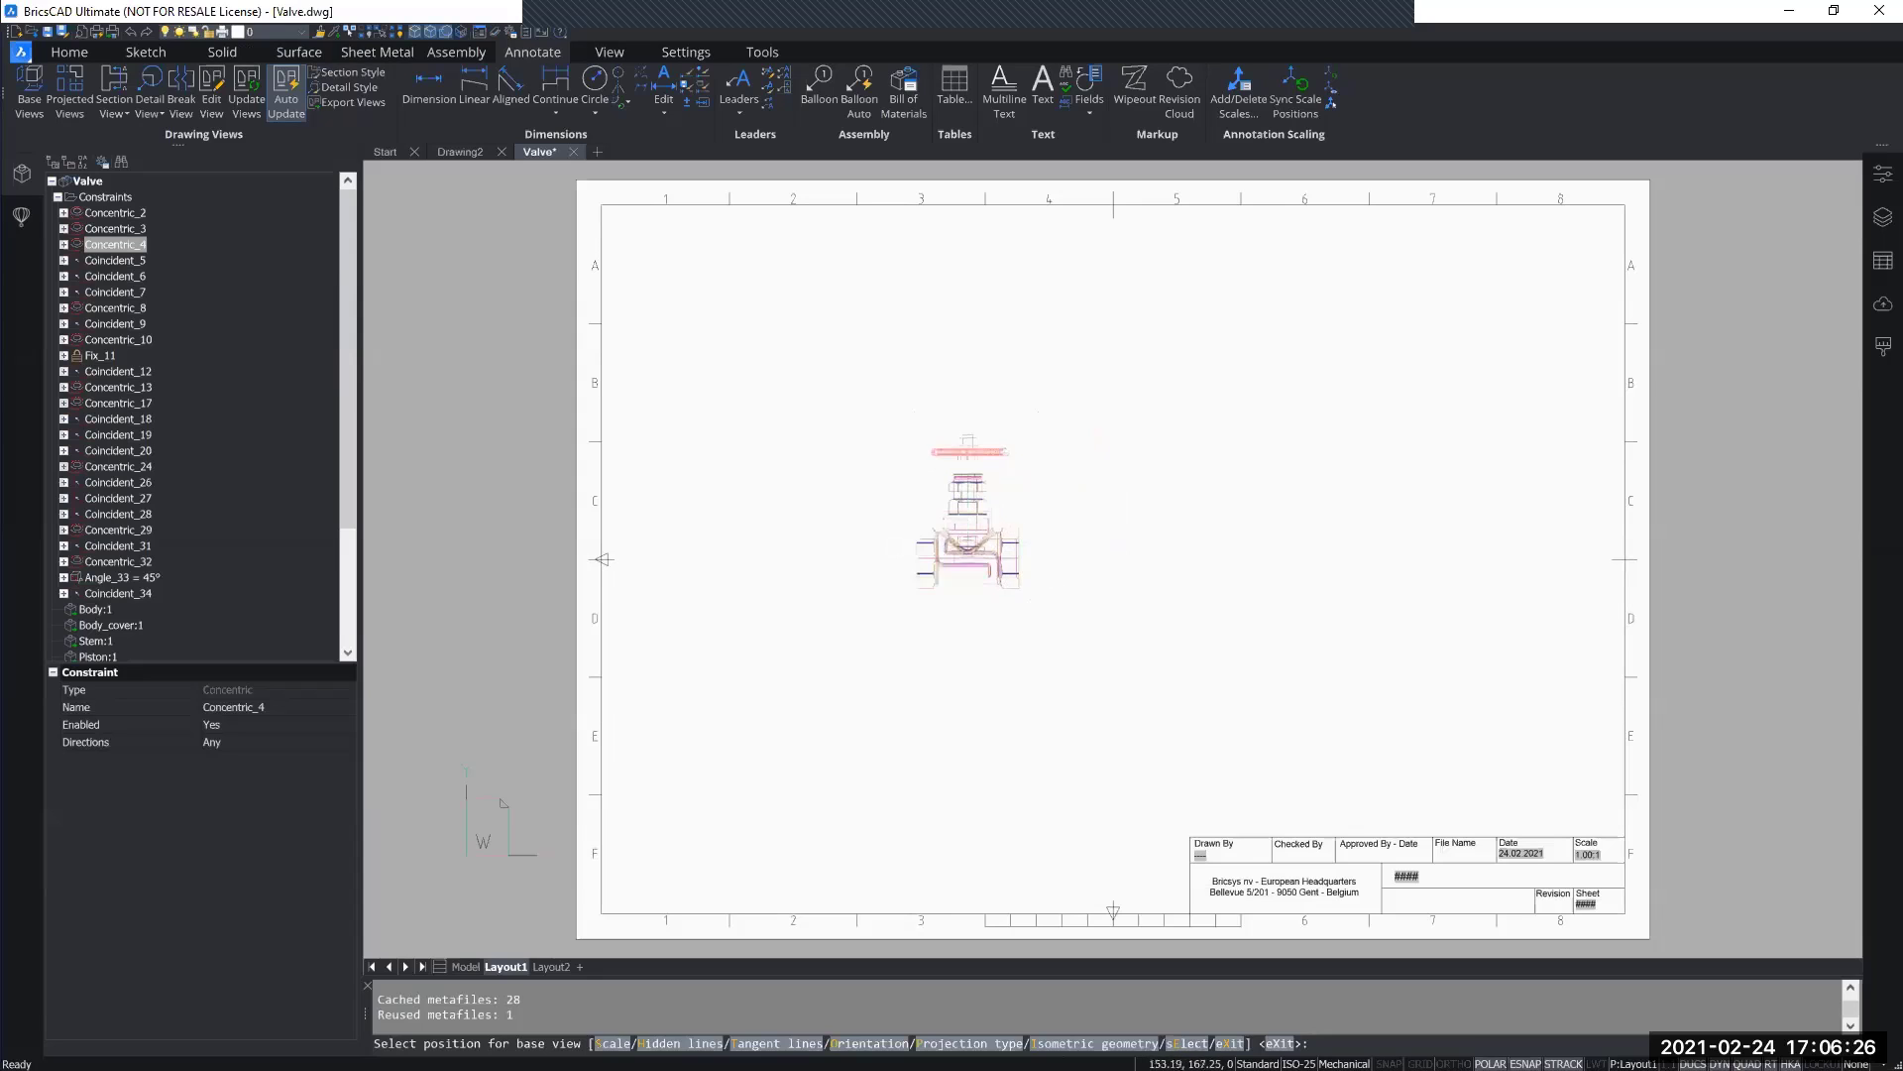
pyautogui.scroll(6, 1060, 486)
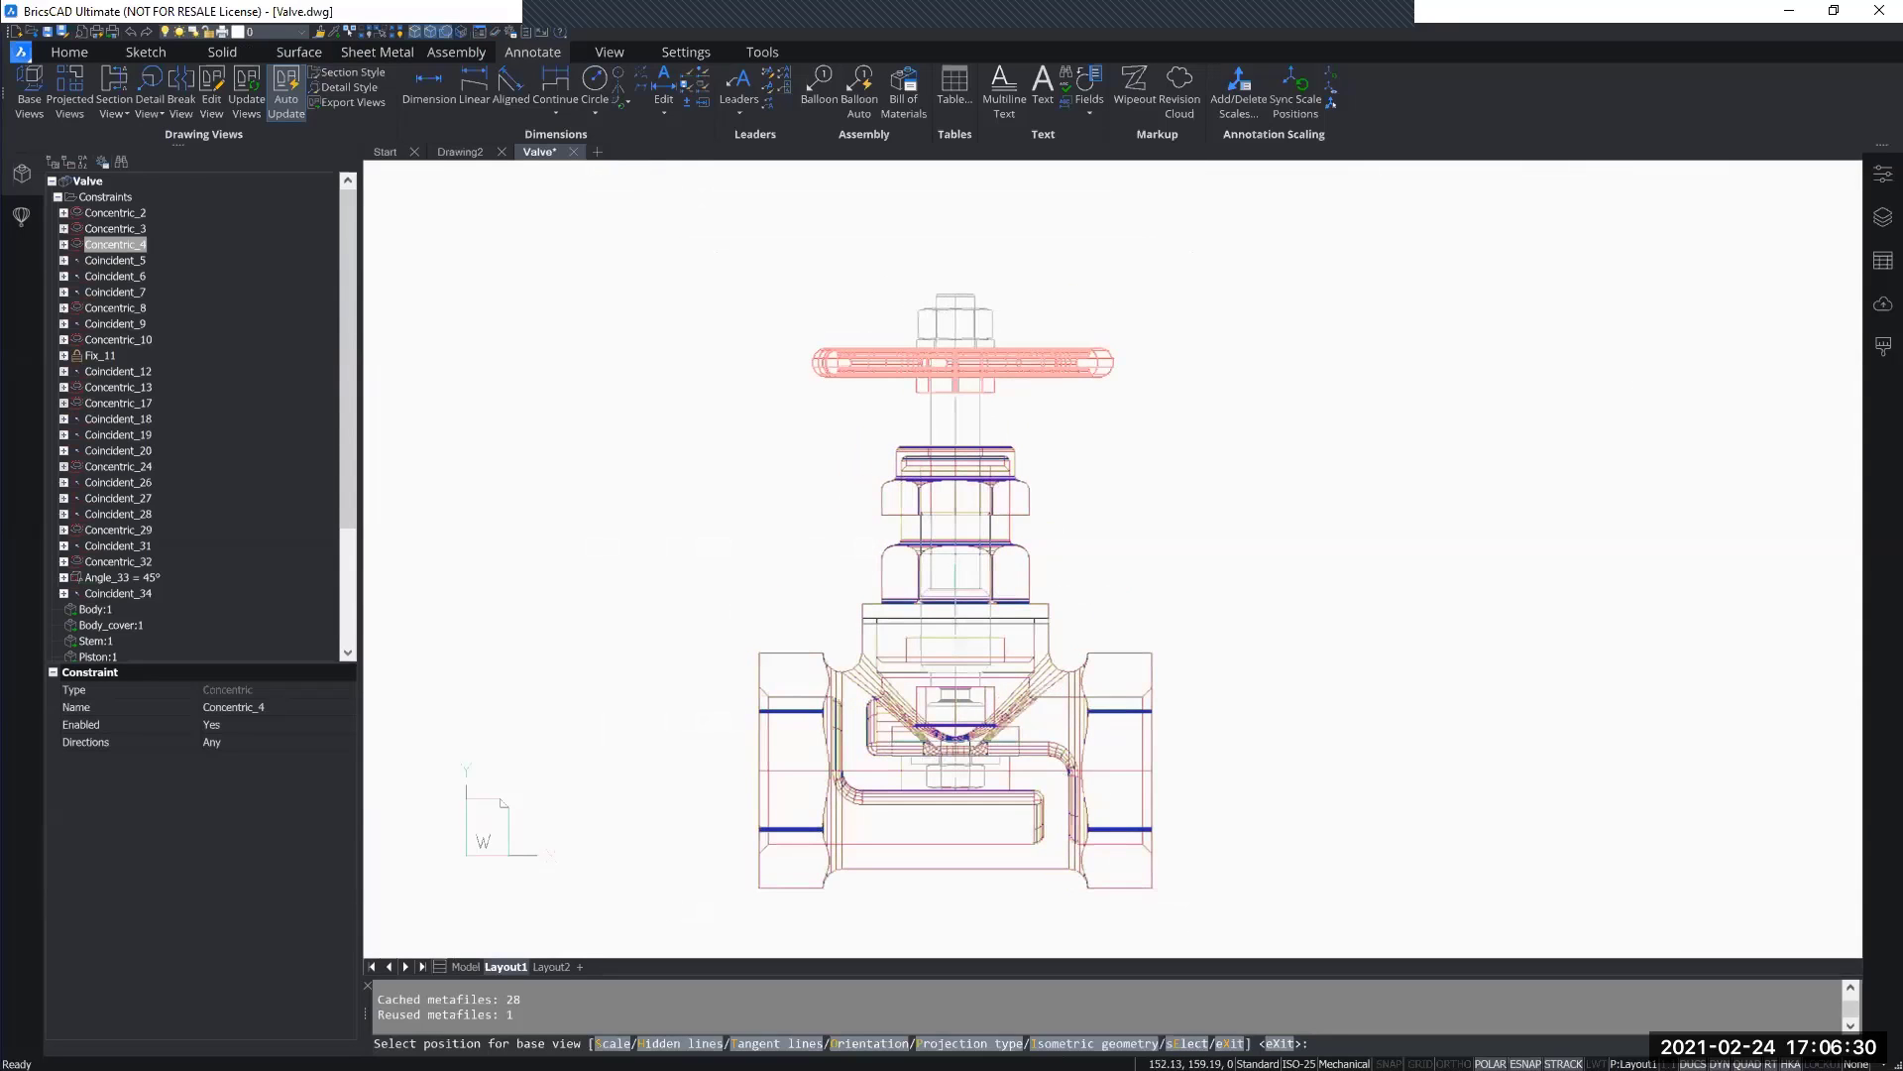
pyautogui.scroll(-4, 954, 593)
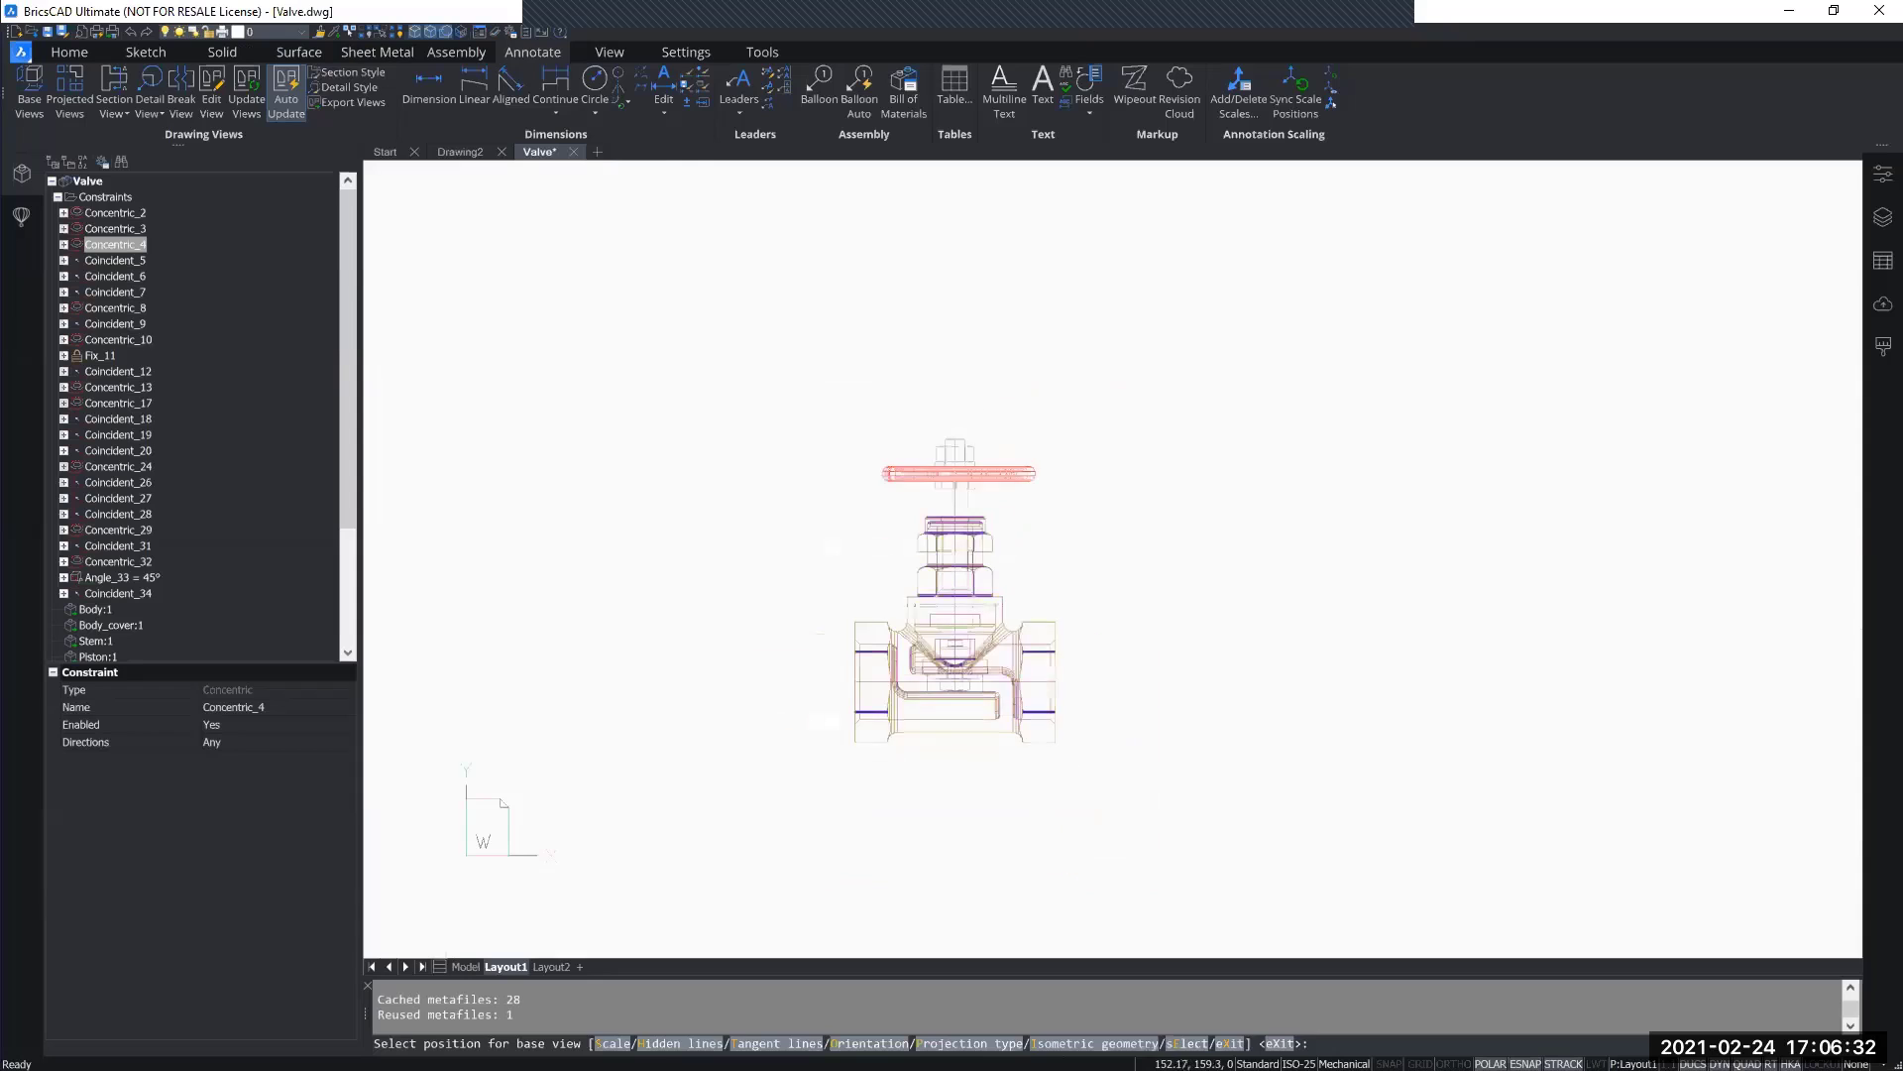
pyautogui.scroll(-1, 958, 590)
pyautogui.moveTo(958, 590); pyautogui.dragTo(959, 510, button='middle')
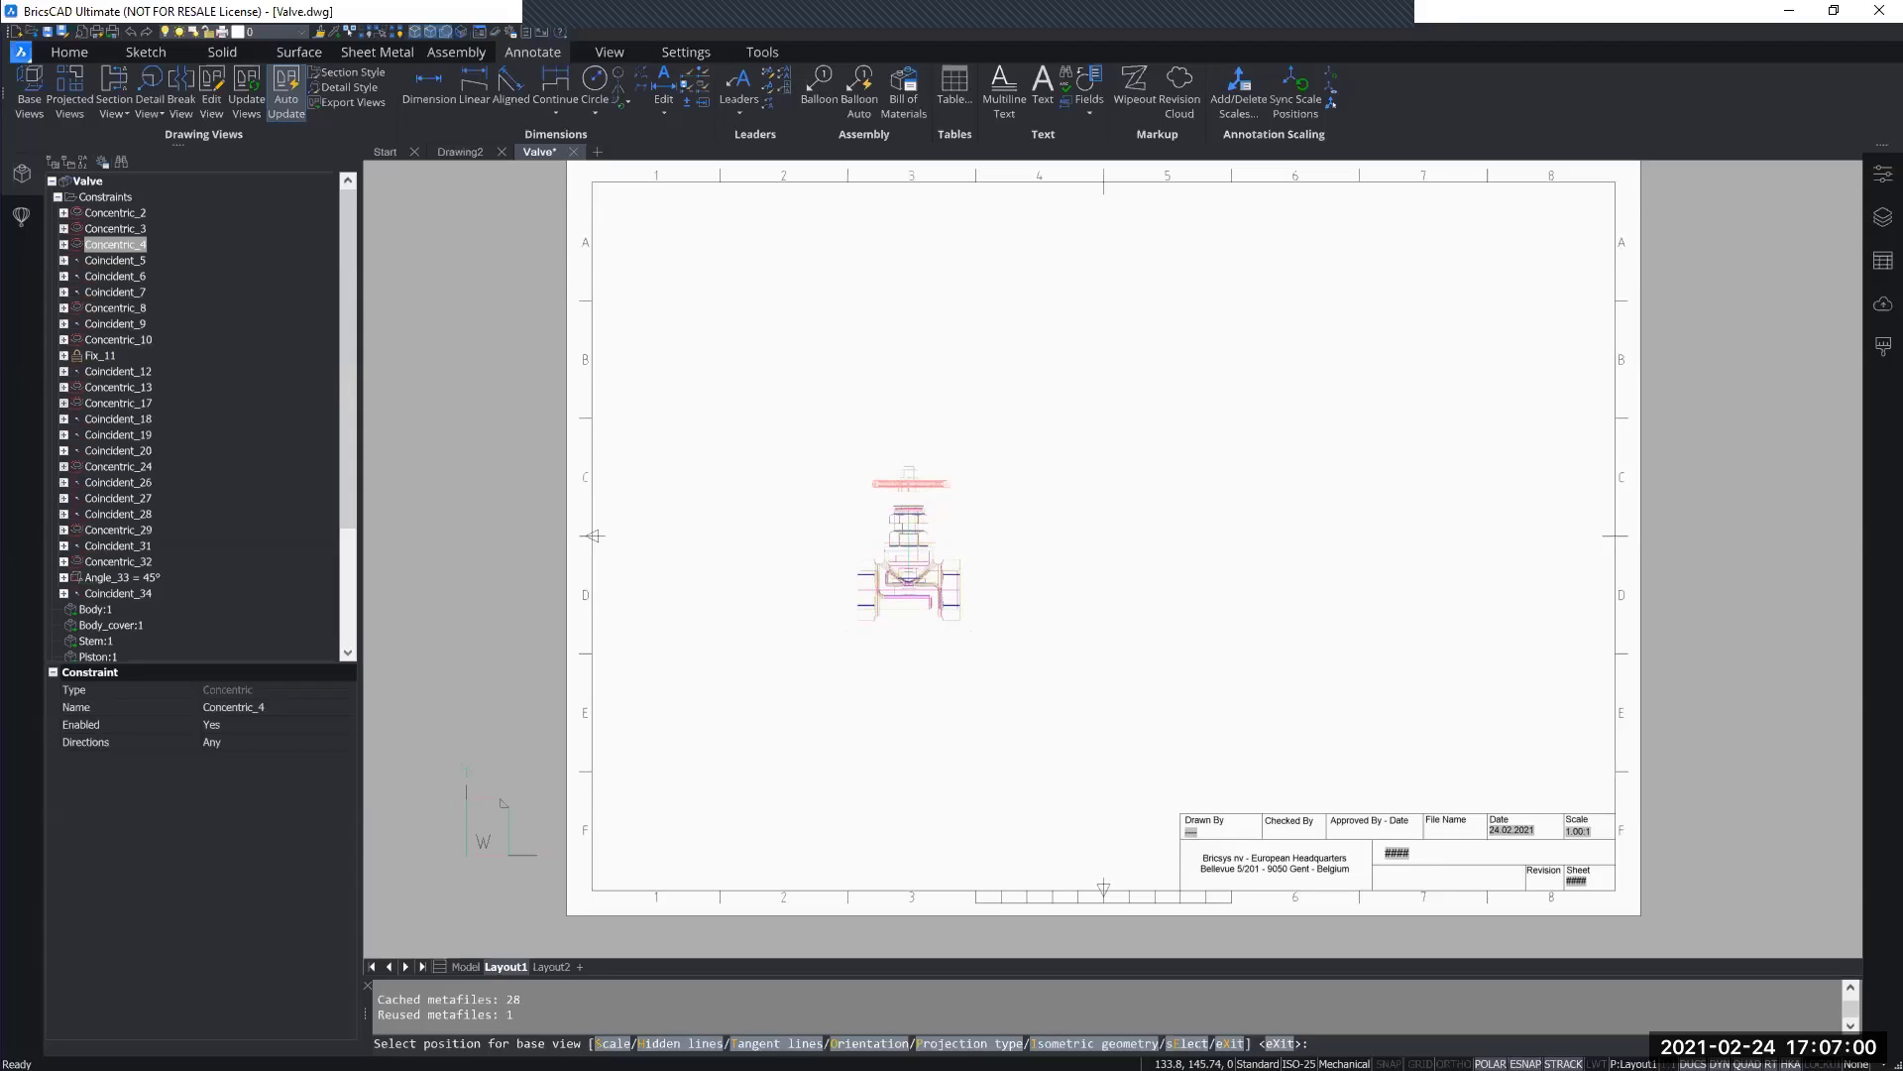
pyautogui.moveTo(947, 438); pyautogui.dragTo(892, 479, button='middle')
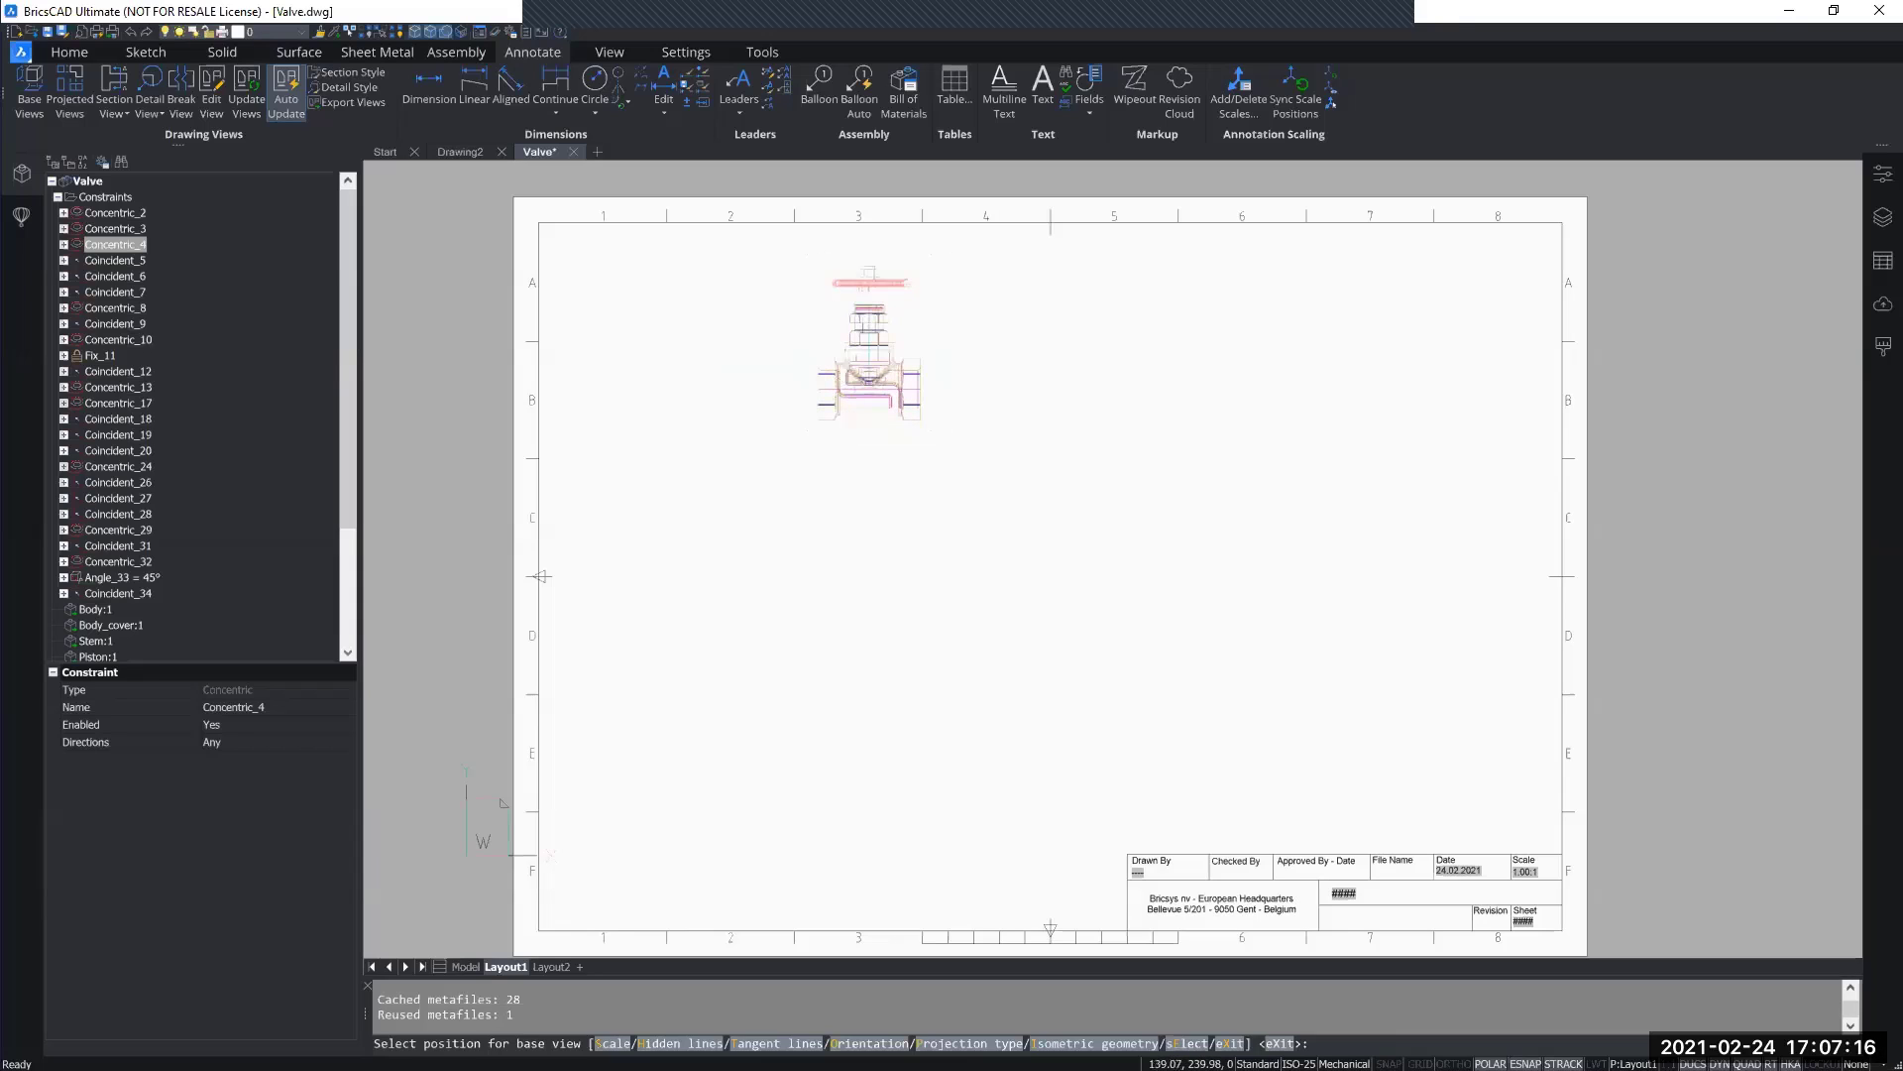
pyautogui.click(870, 342)
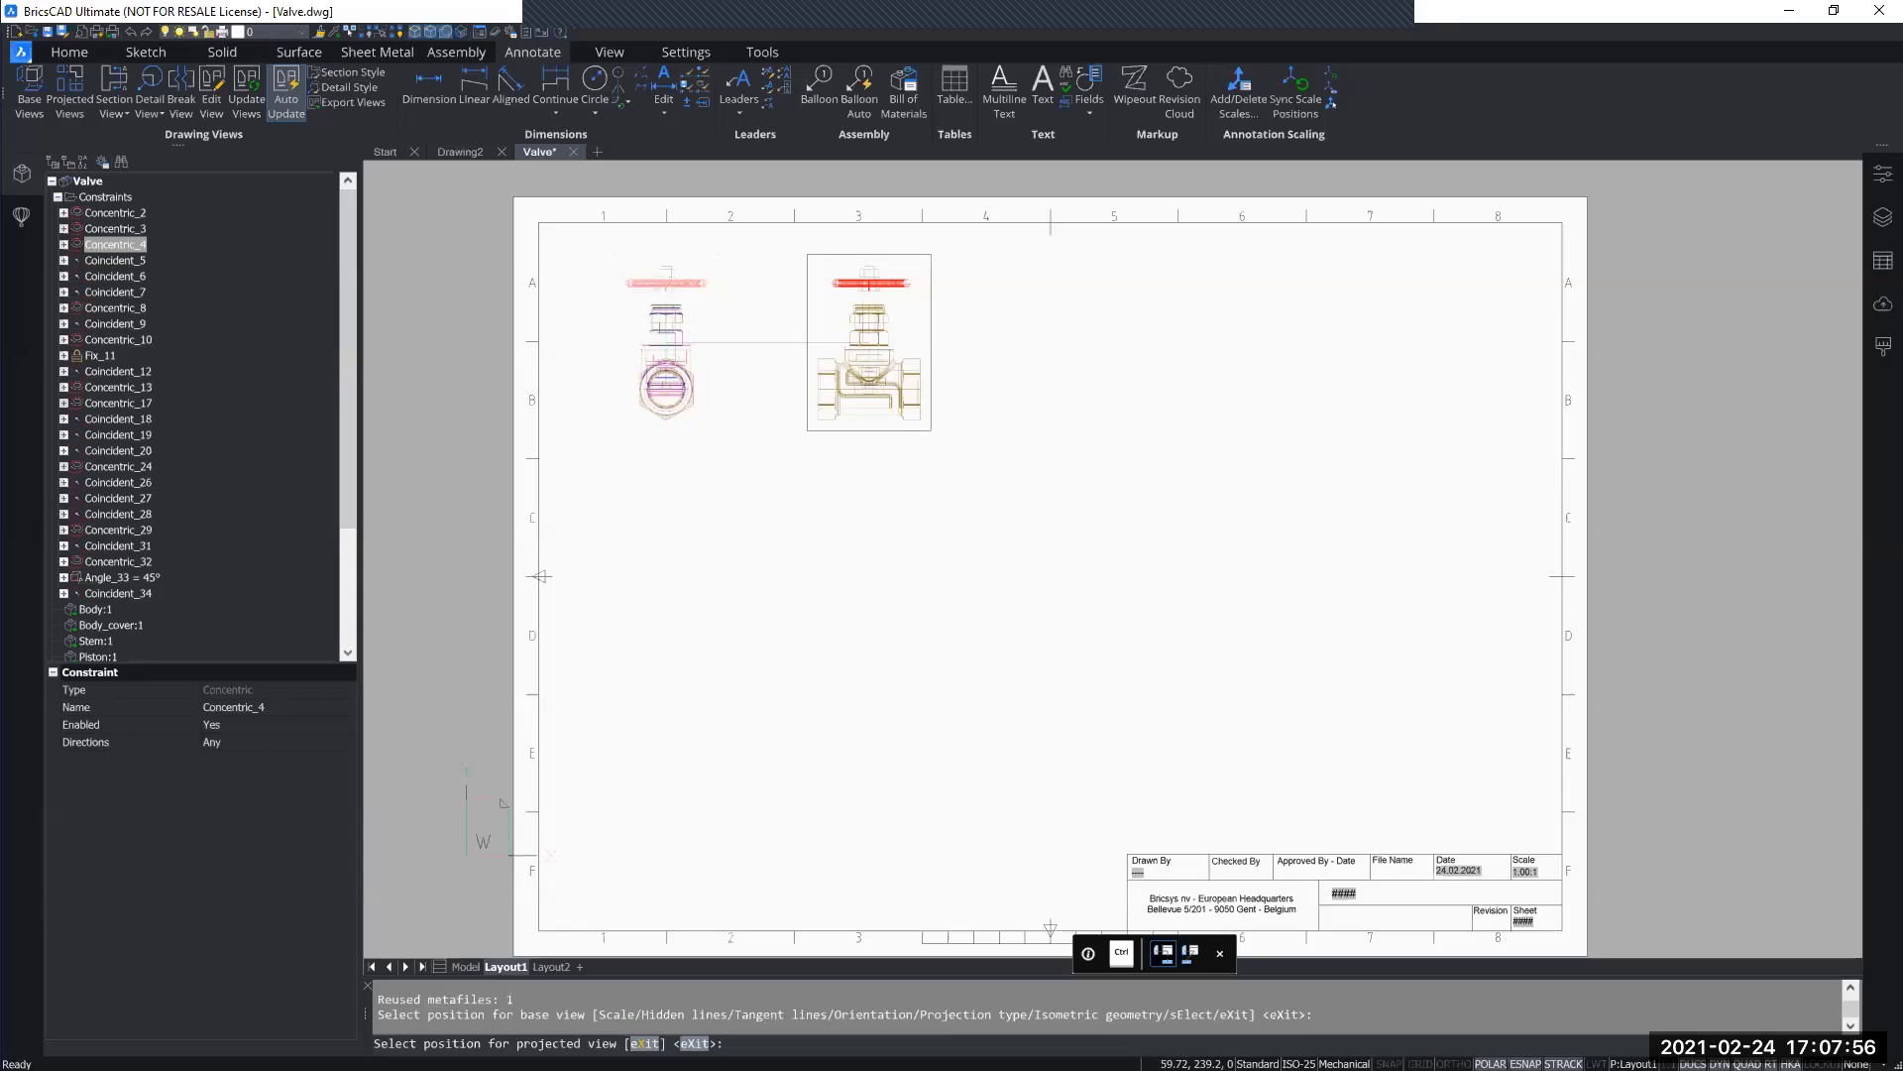
# Step: Place projected side views on both sides of the front view and a projected top view below it
pyautogui.click(666, 342)
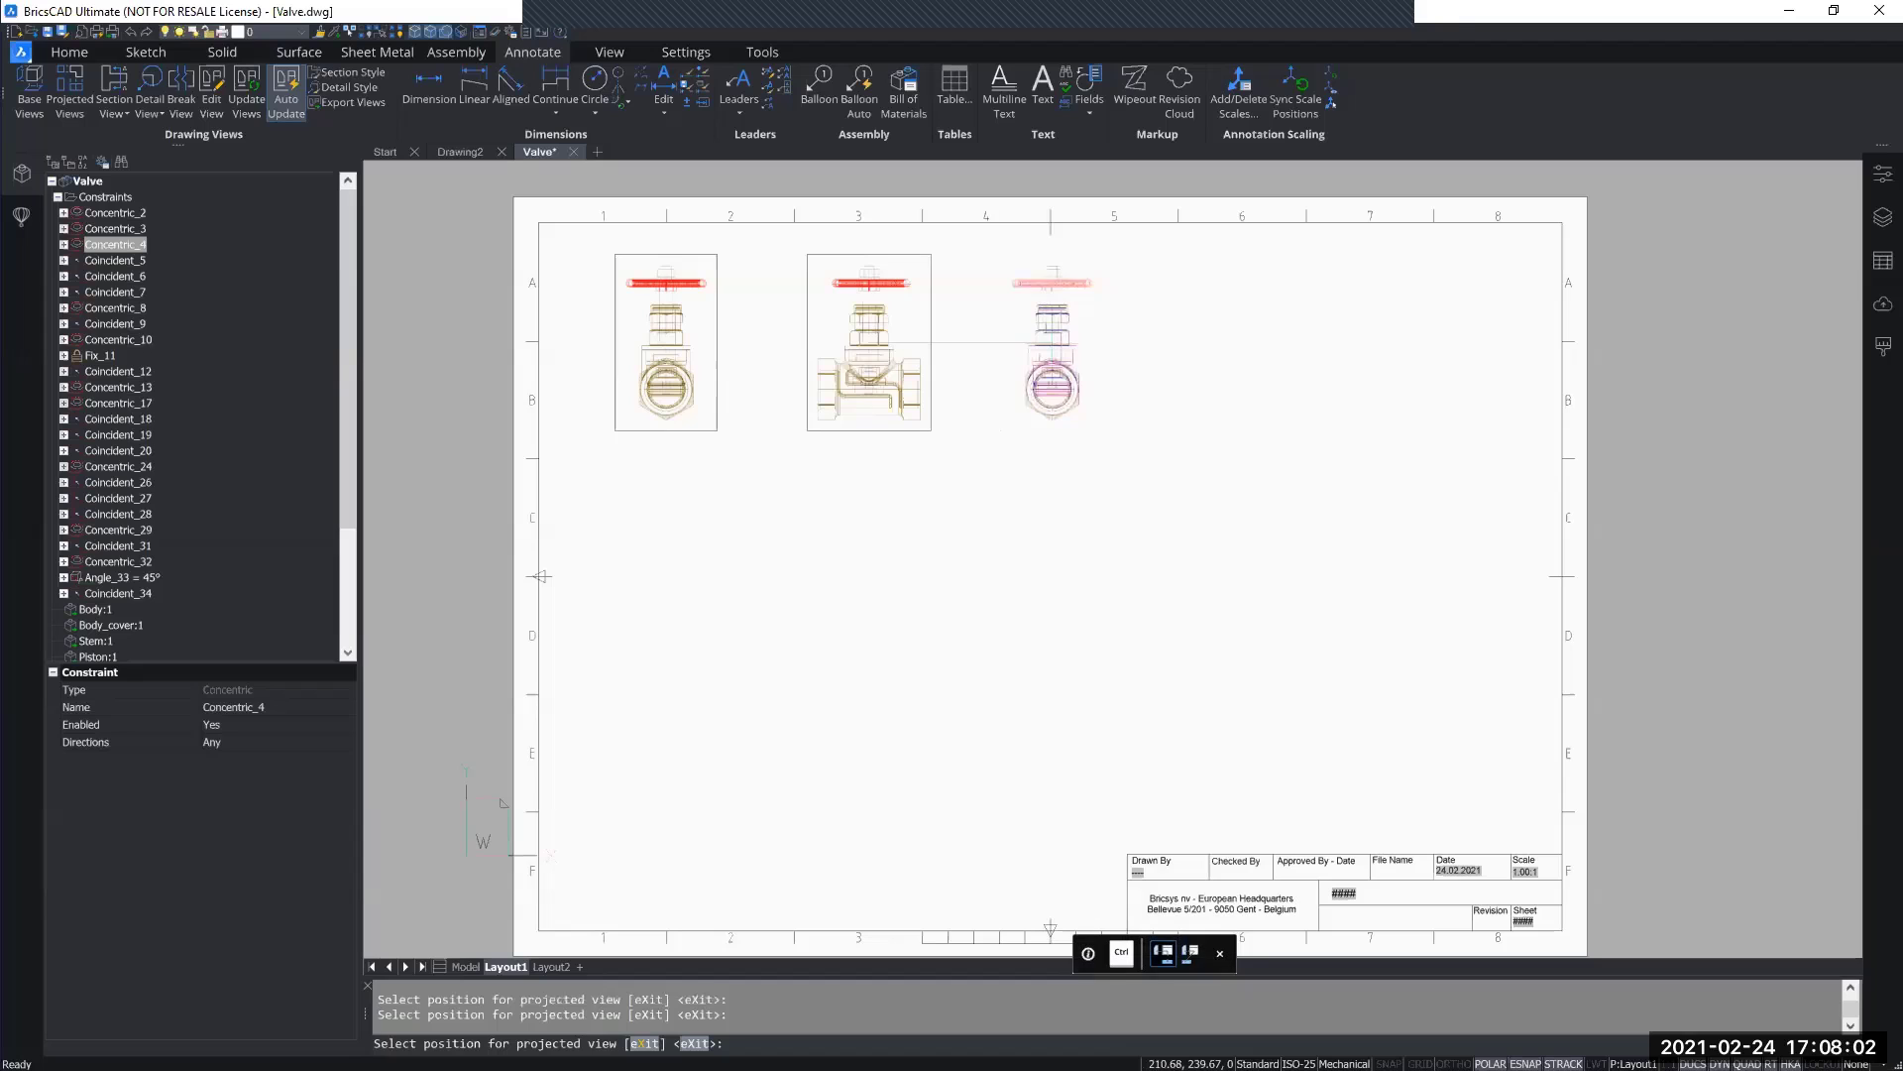
pyautogui.click(1053, 342)
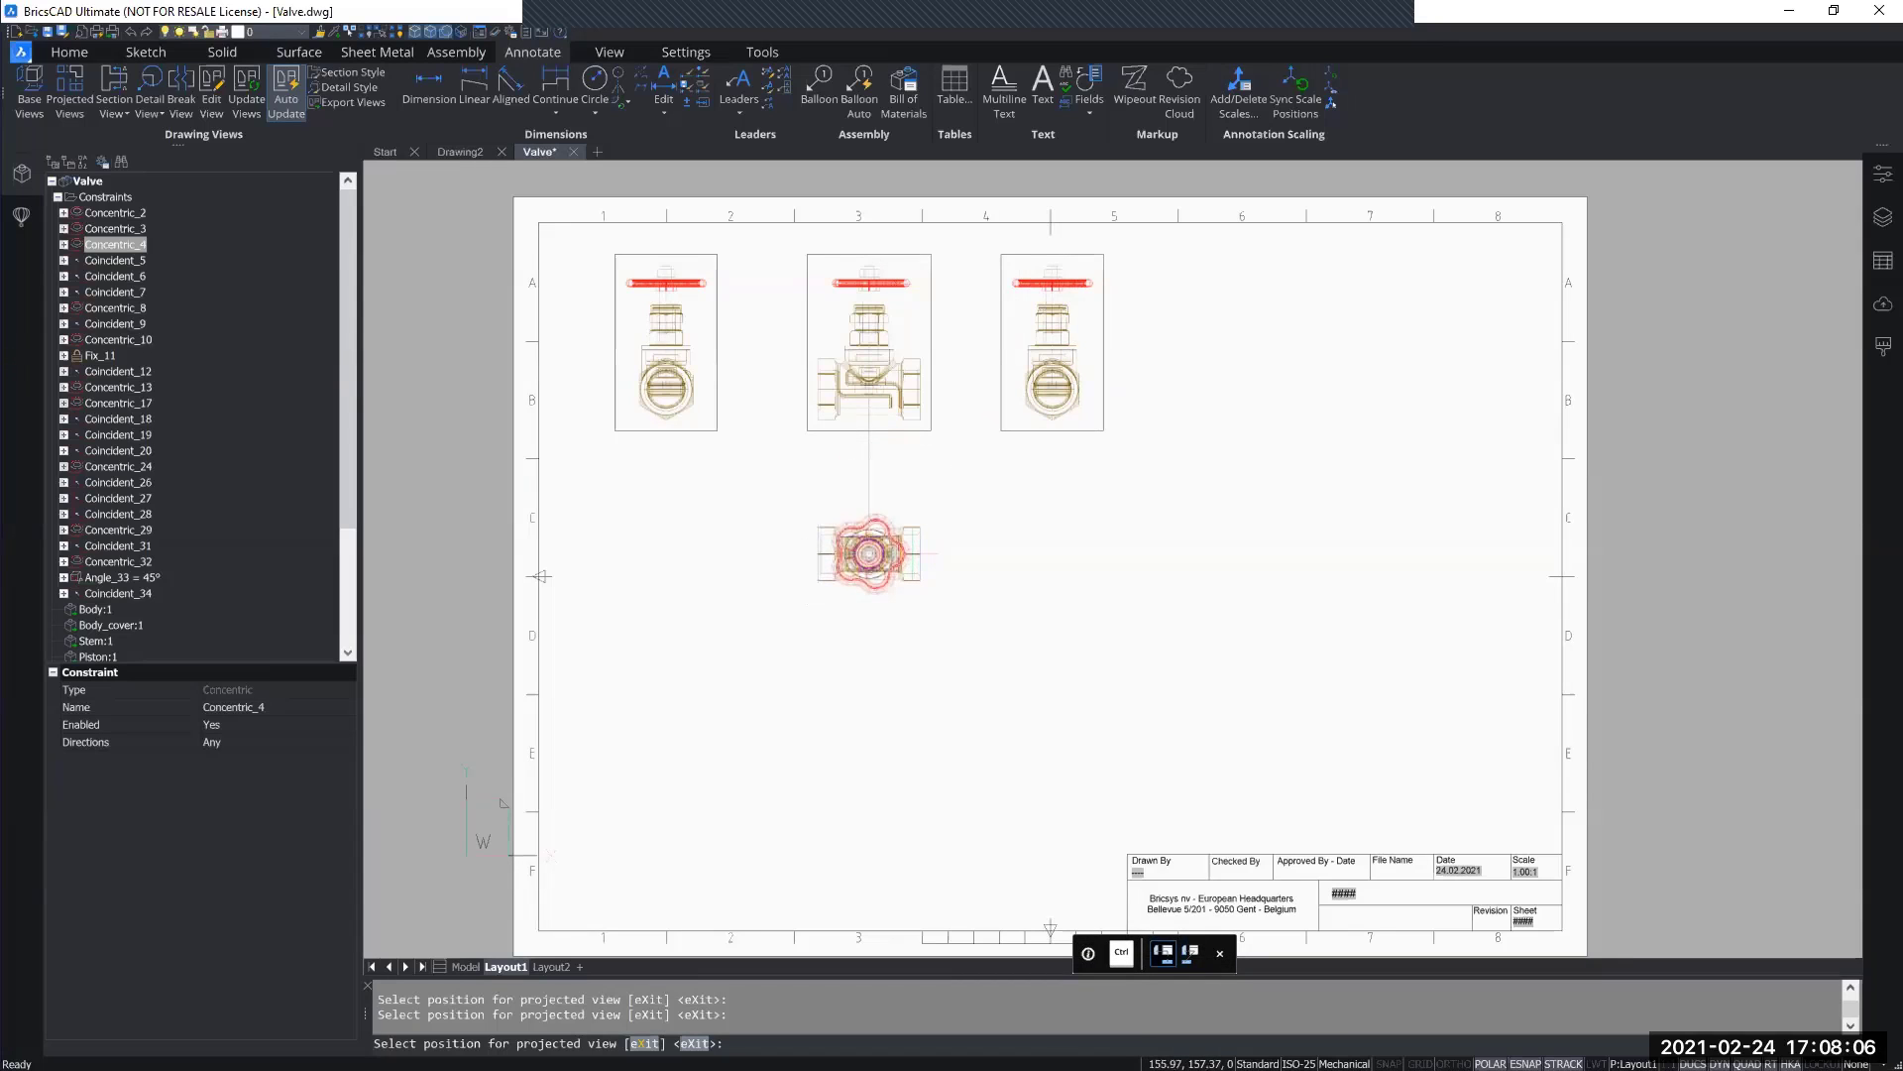
pyautogui.click(870, 553)
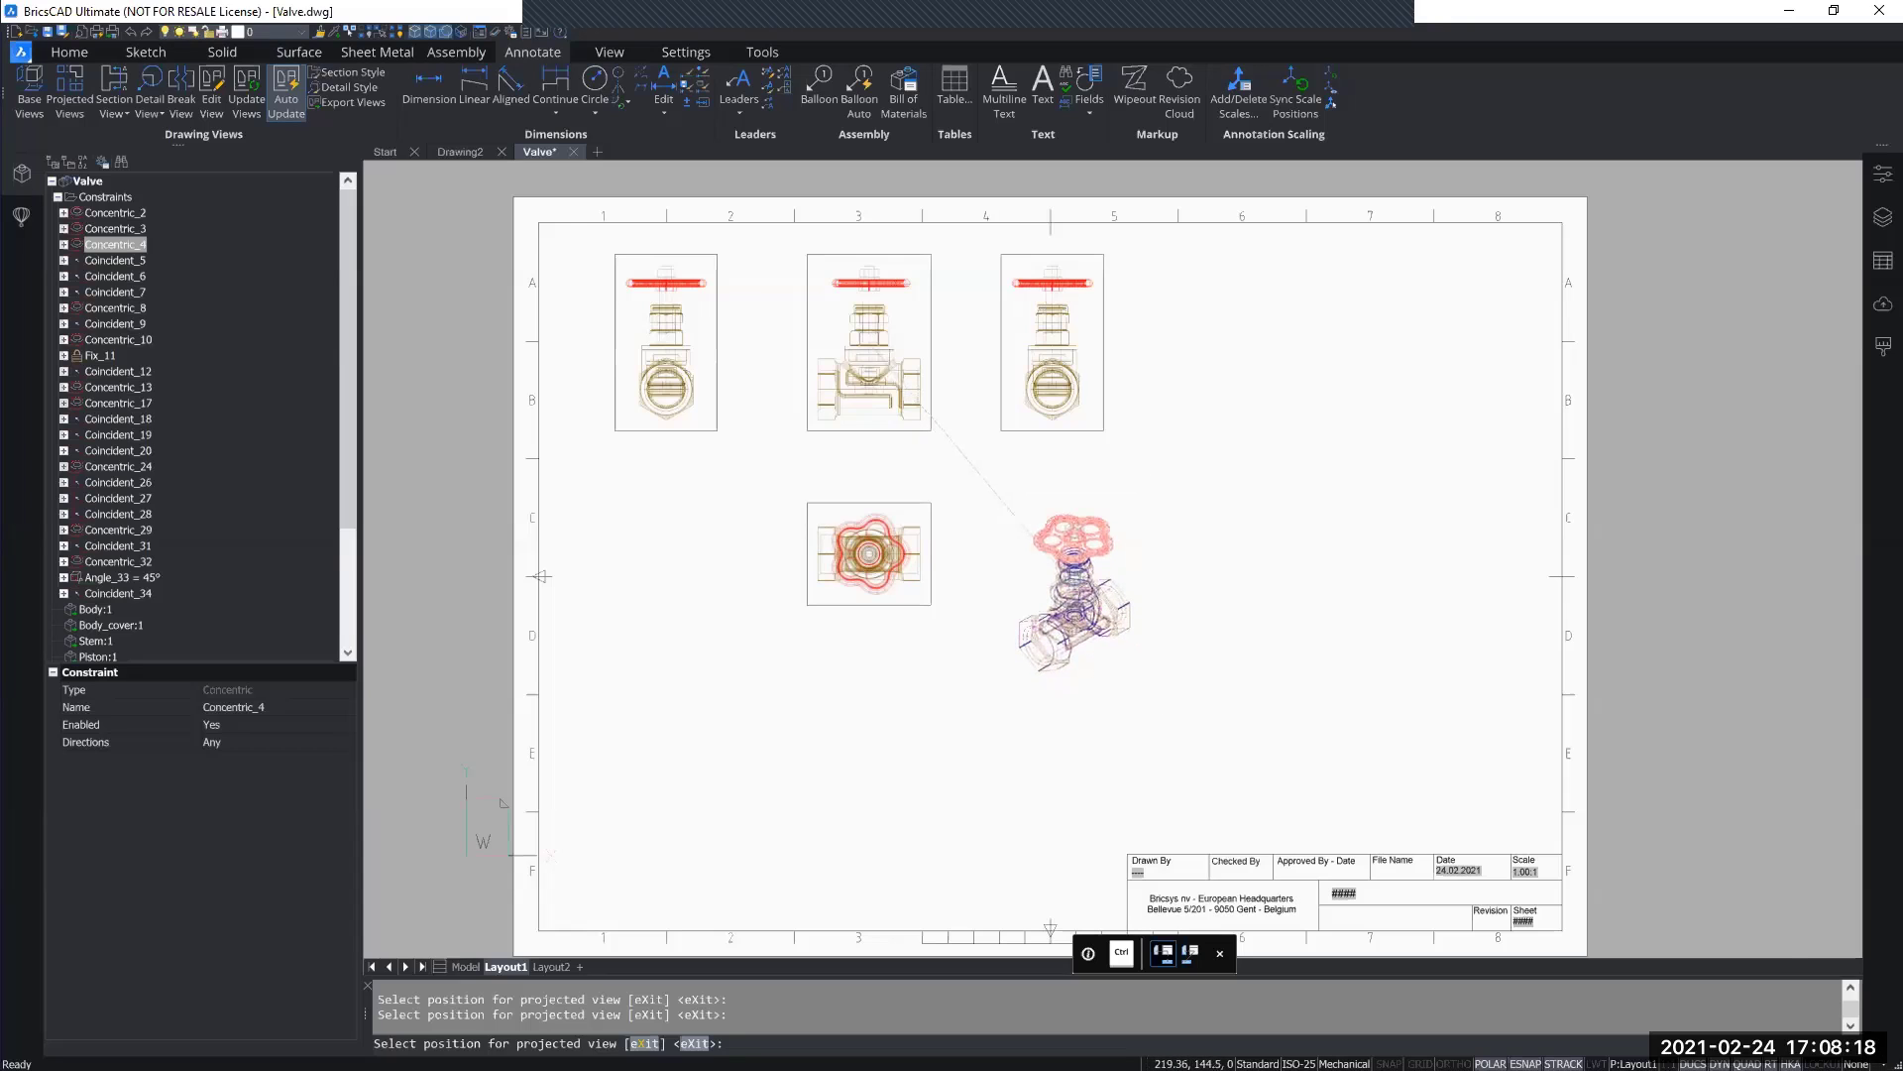
# Step: Place an isometric projected view diagonally below the front view, beside the top view, and finish generating the drawing views
pyautogui.scroll(2, 1075, 587)
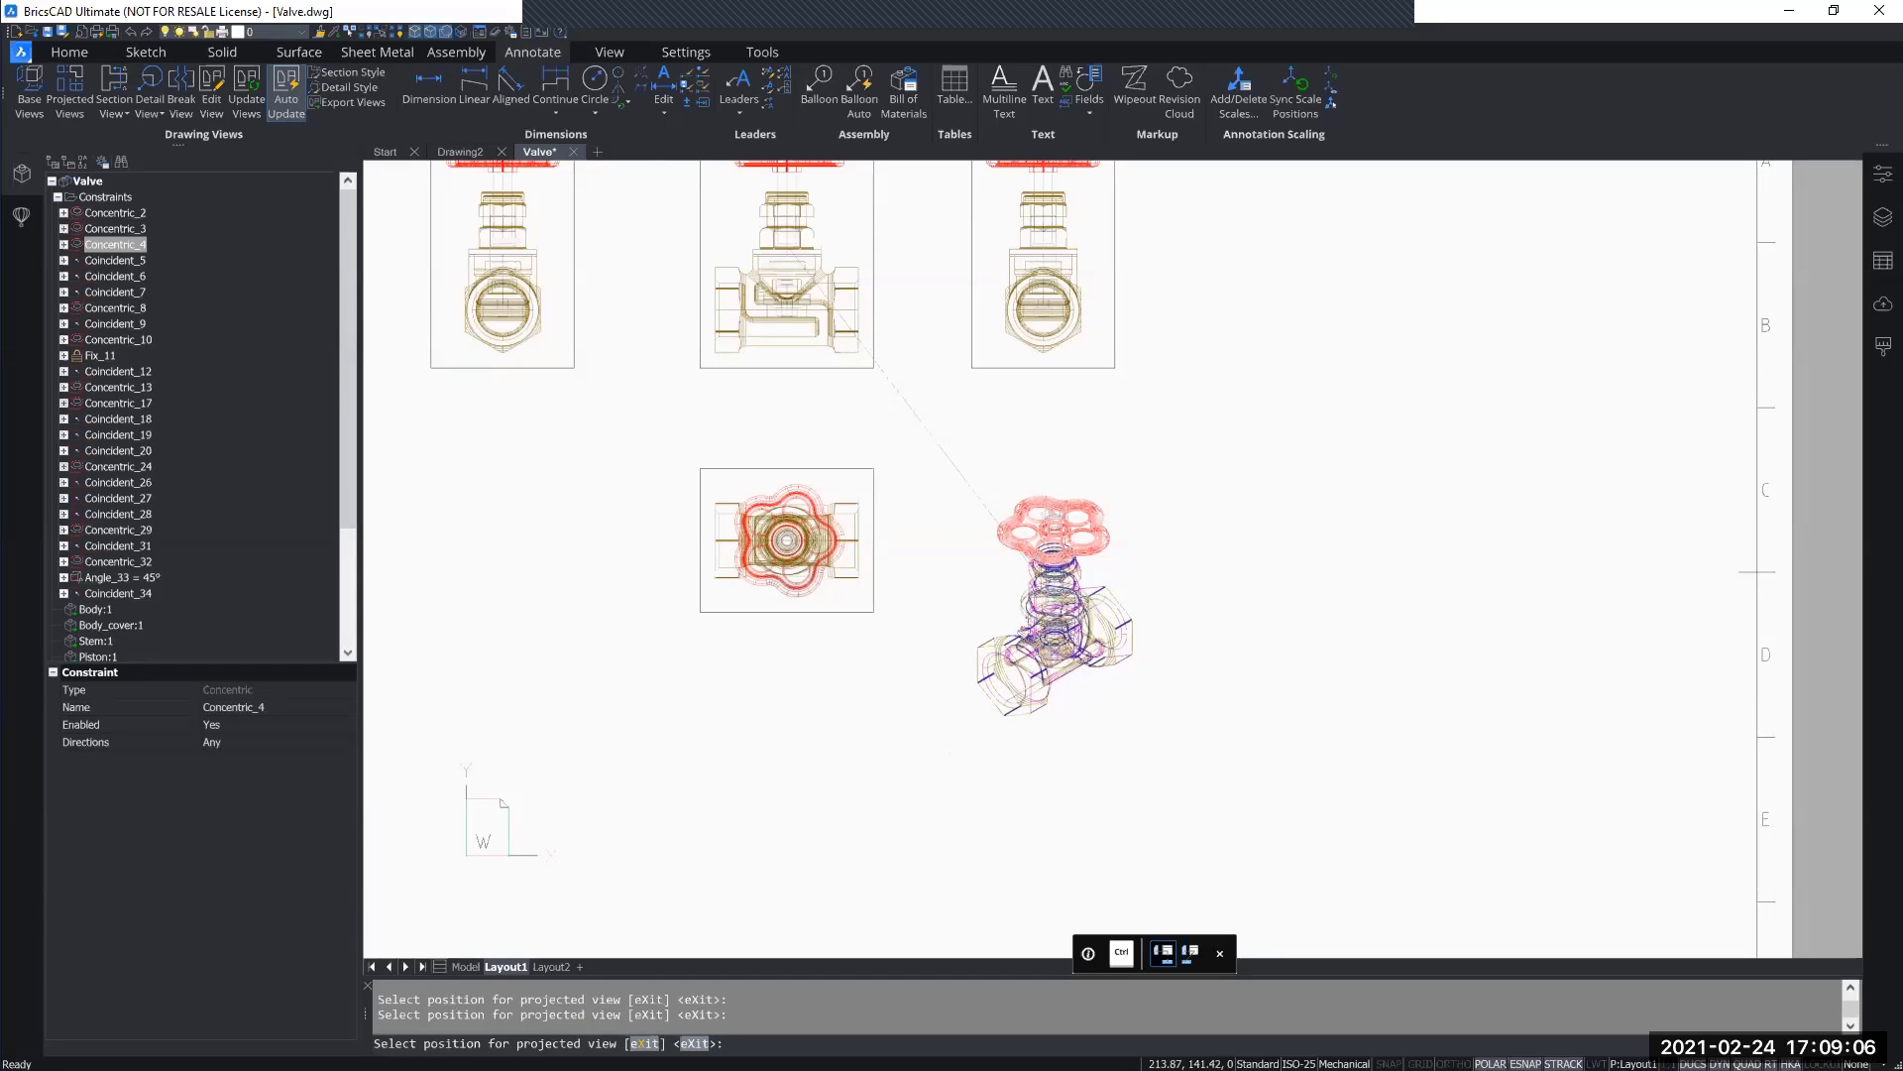
pyautogui.press('ctrl')
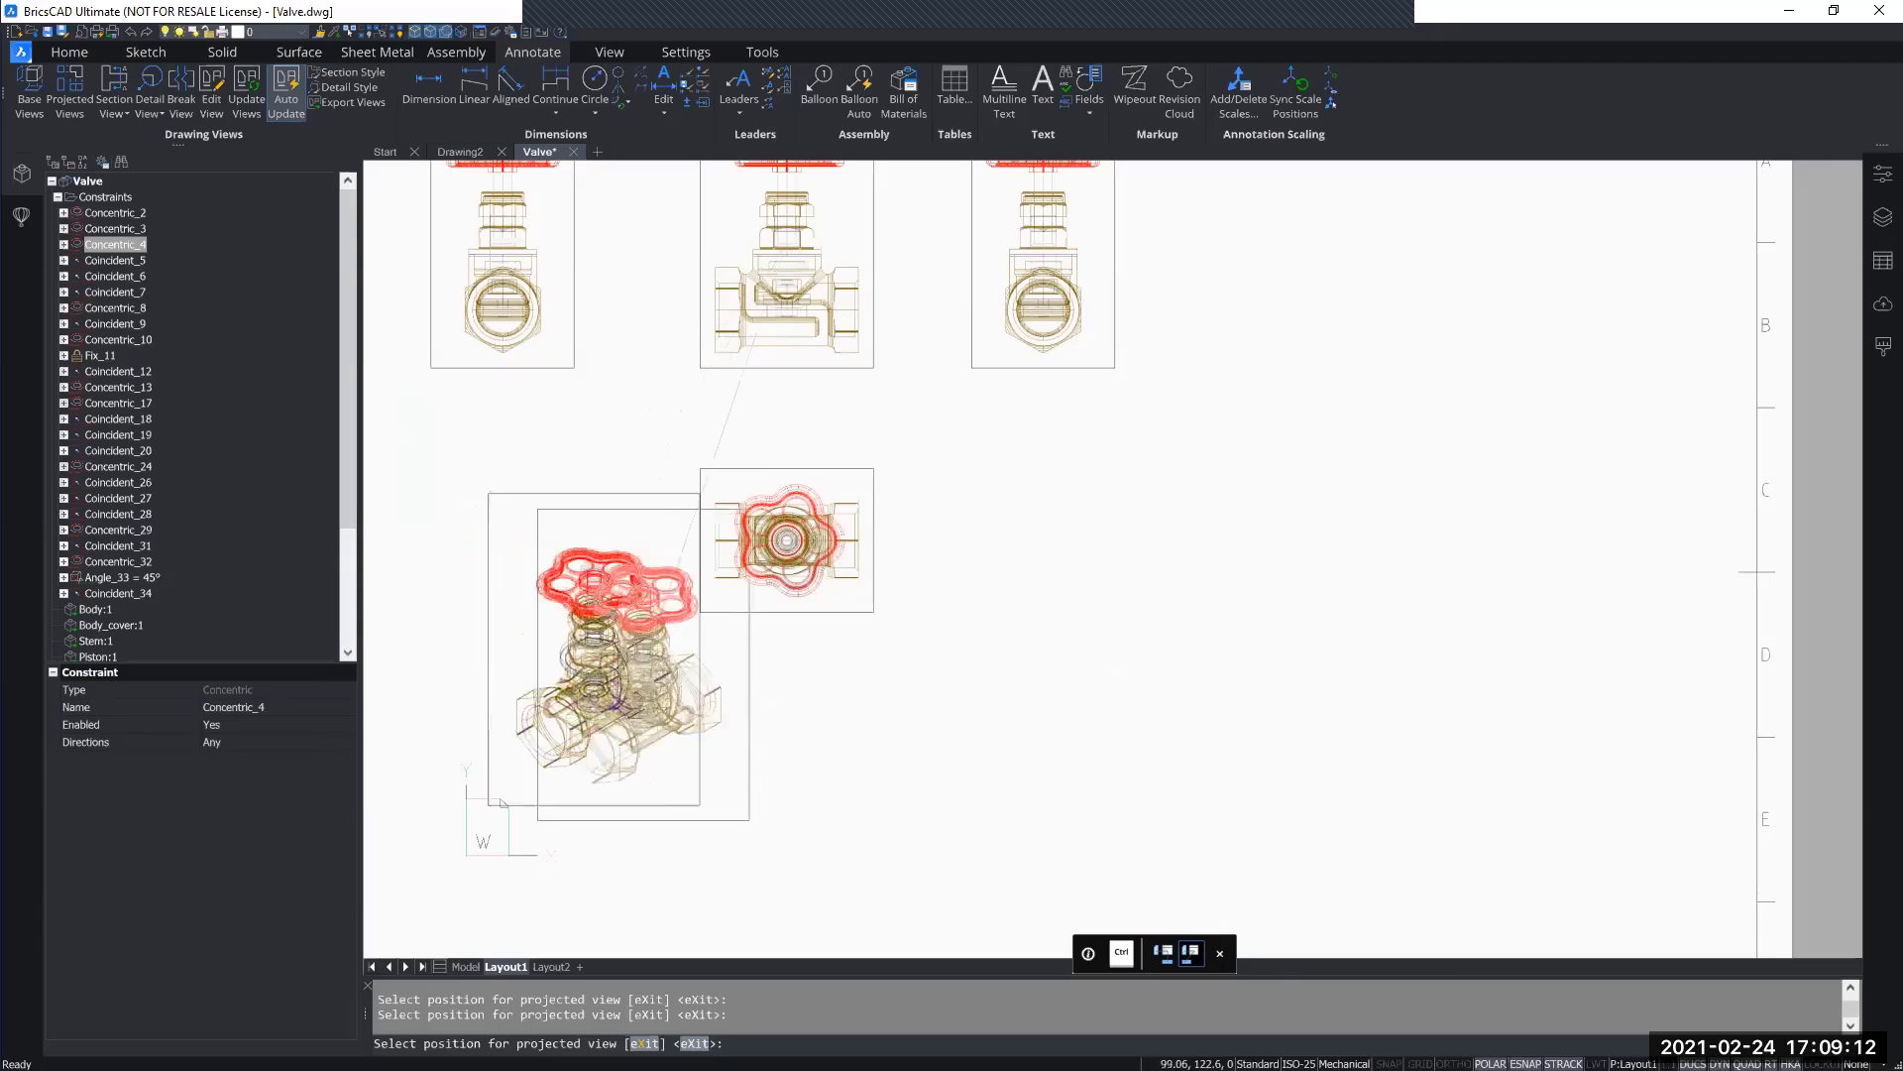
pyautogui.click(1264, 516)
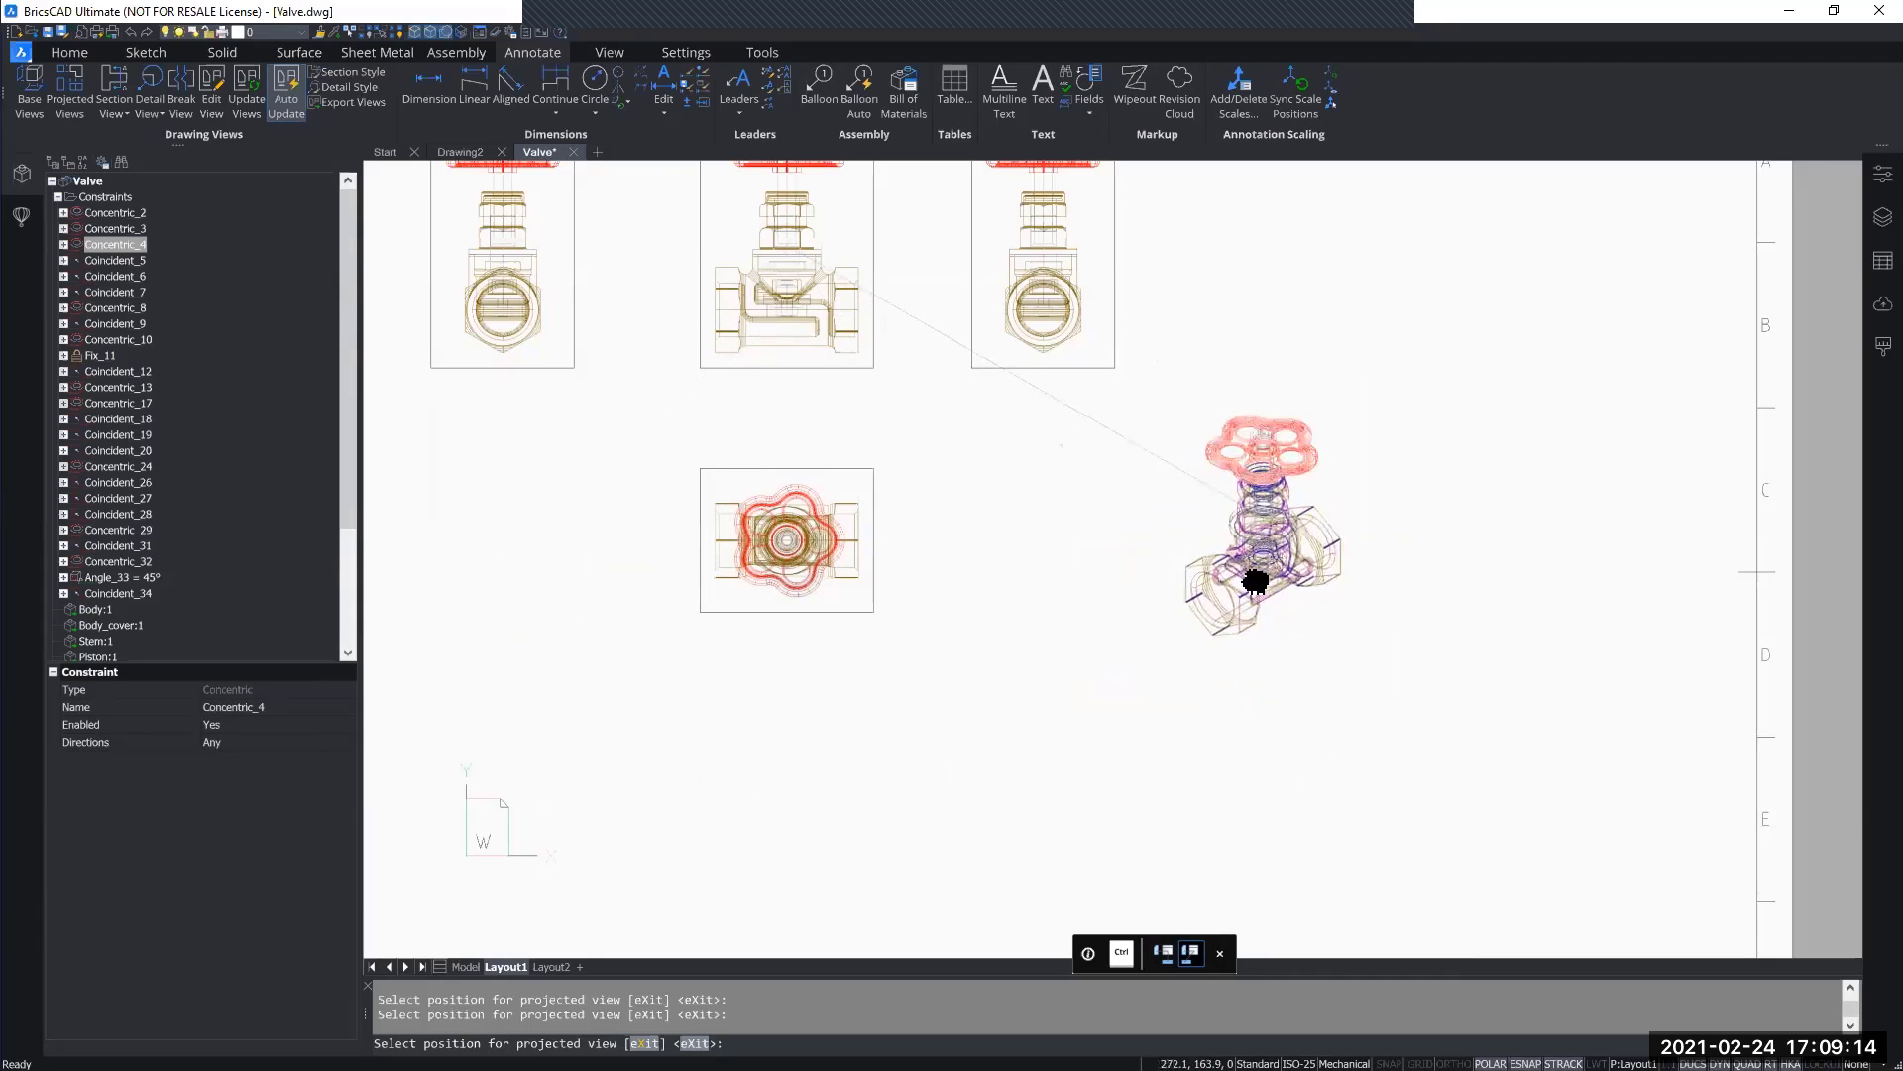
pyautogui.moveTo(1277, 540); pyautogui.dragTo(1266, 668, button='middle')
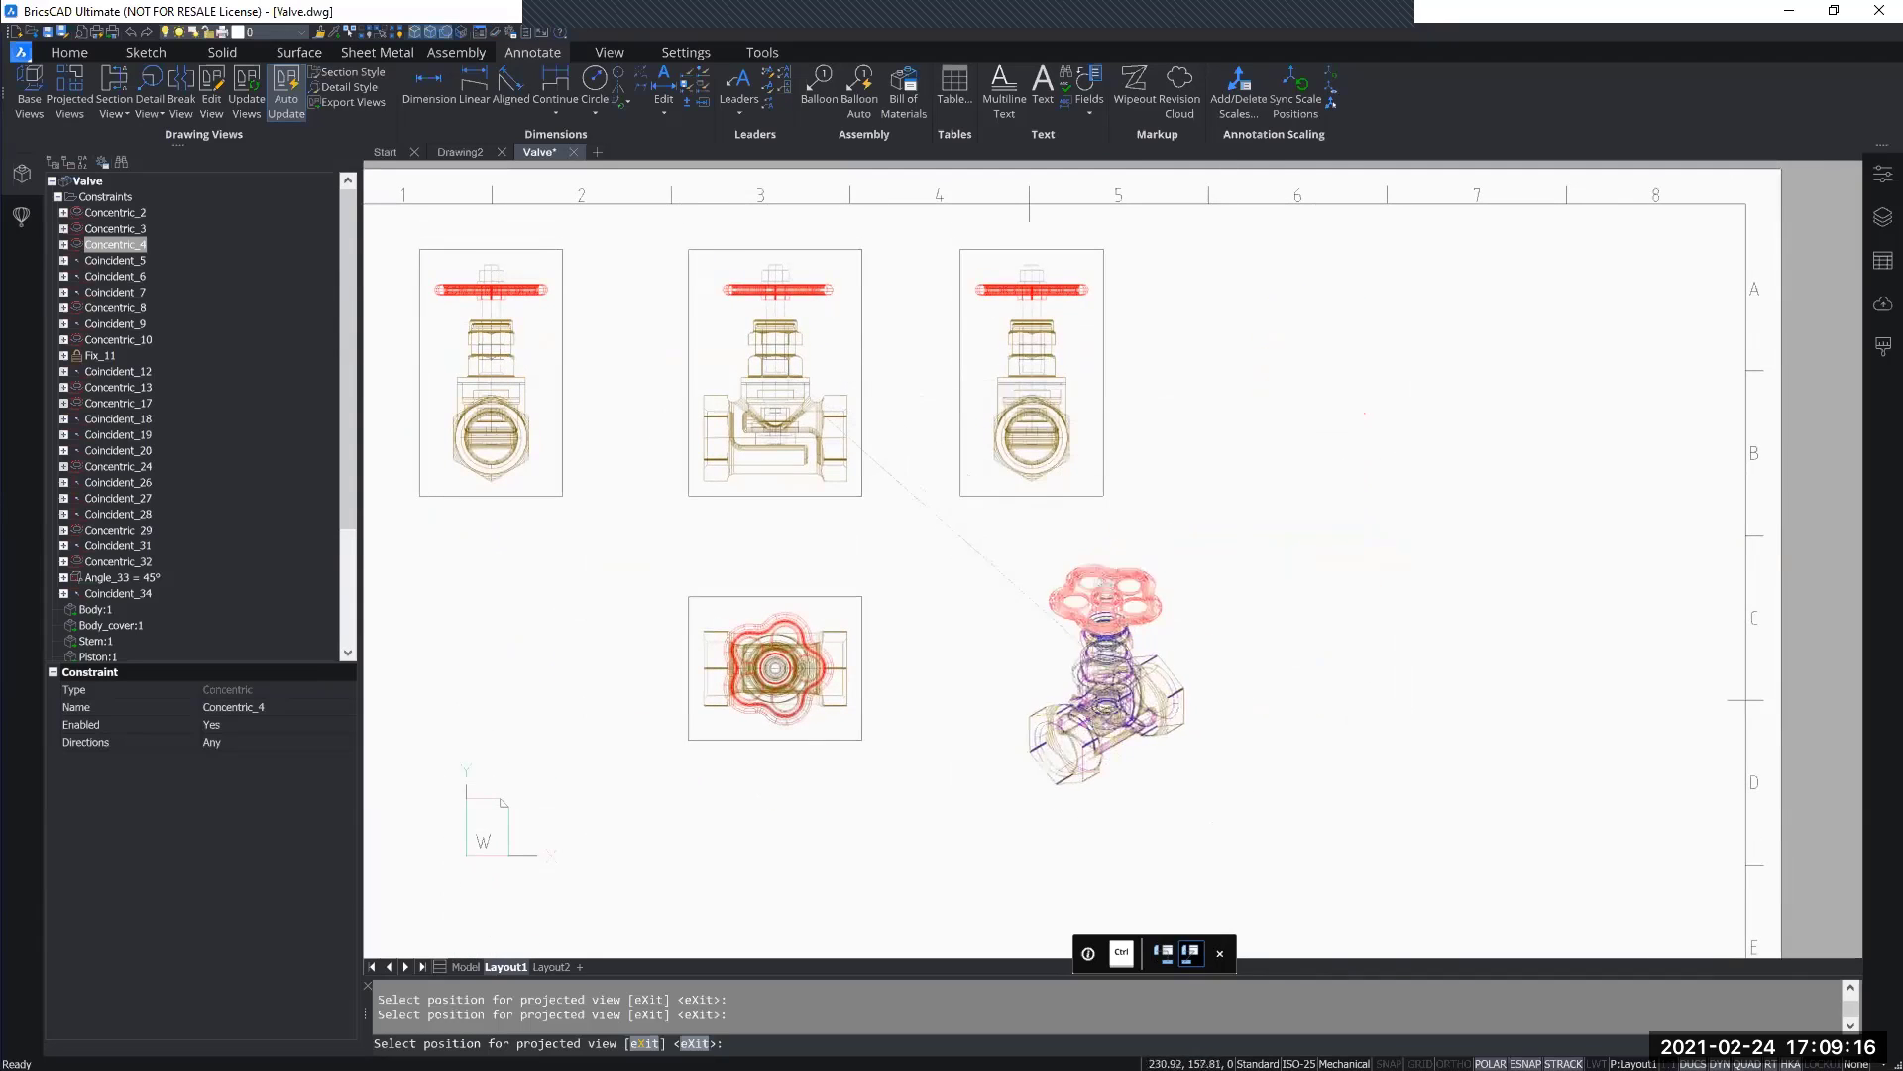
pyautogui.moveTo(1103, 614); pyautogui.dragTo(1108, 438, button='middle')
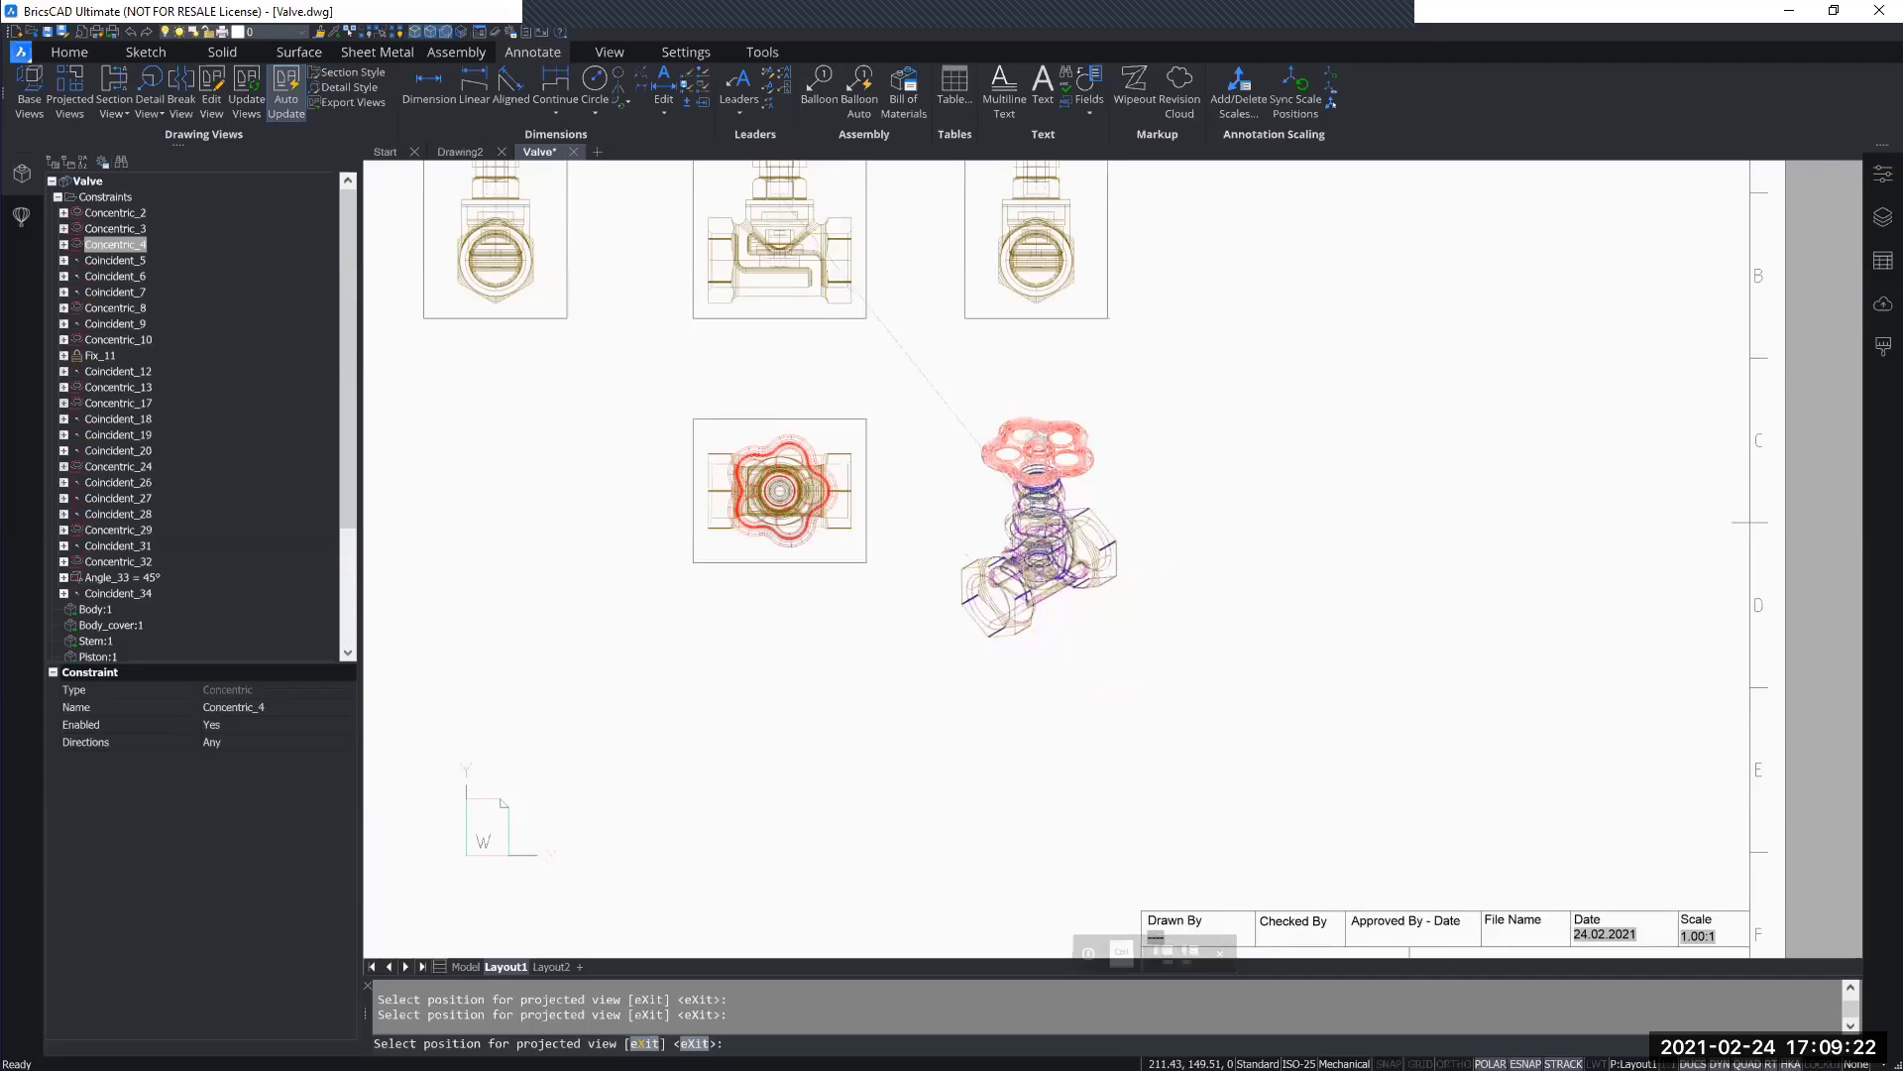
pyautogui.click(1039, 519)
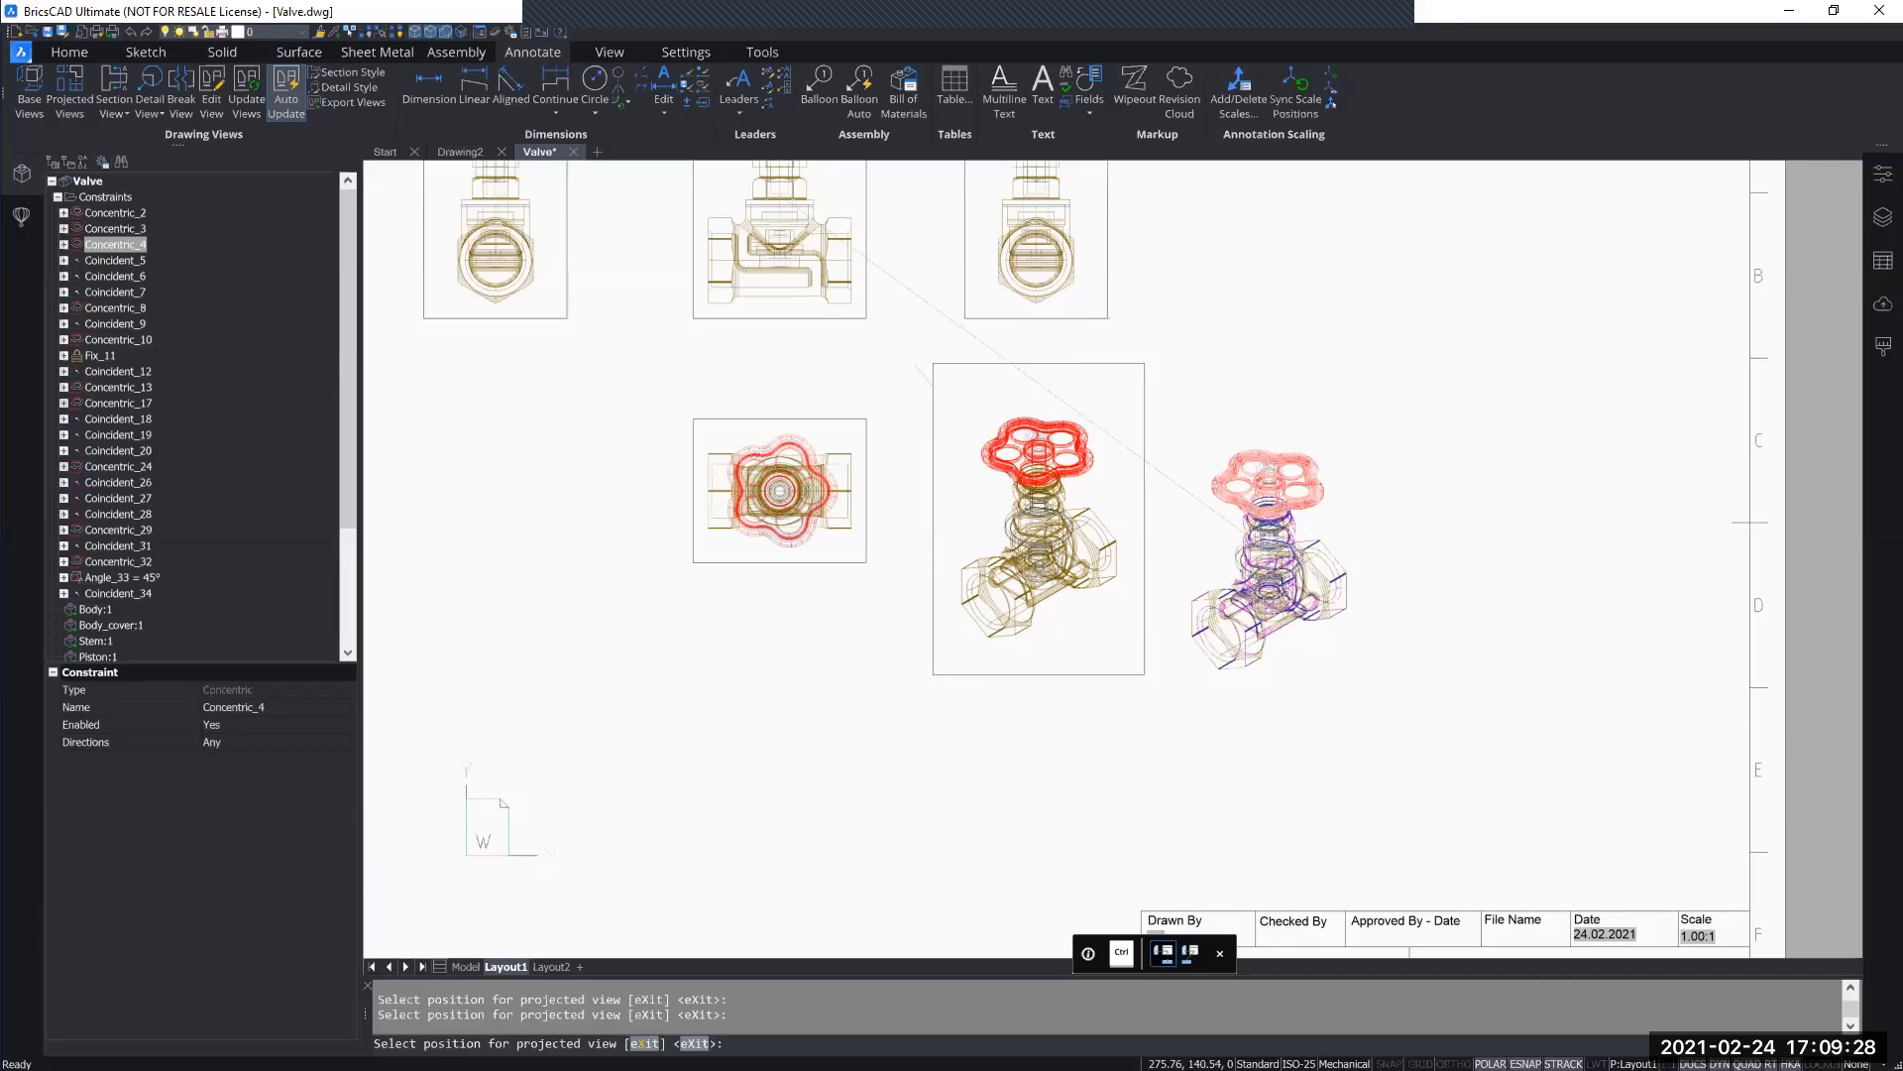
pyautogui.press('Return')
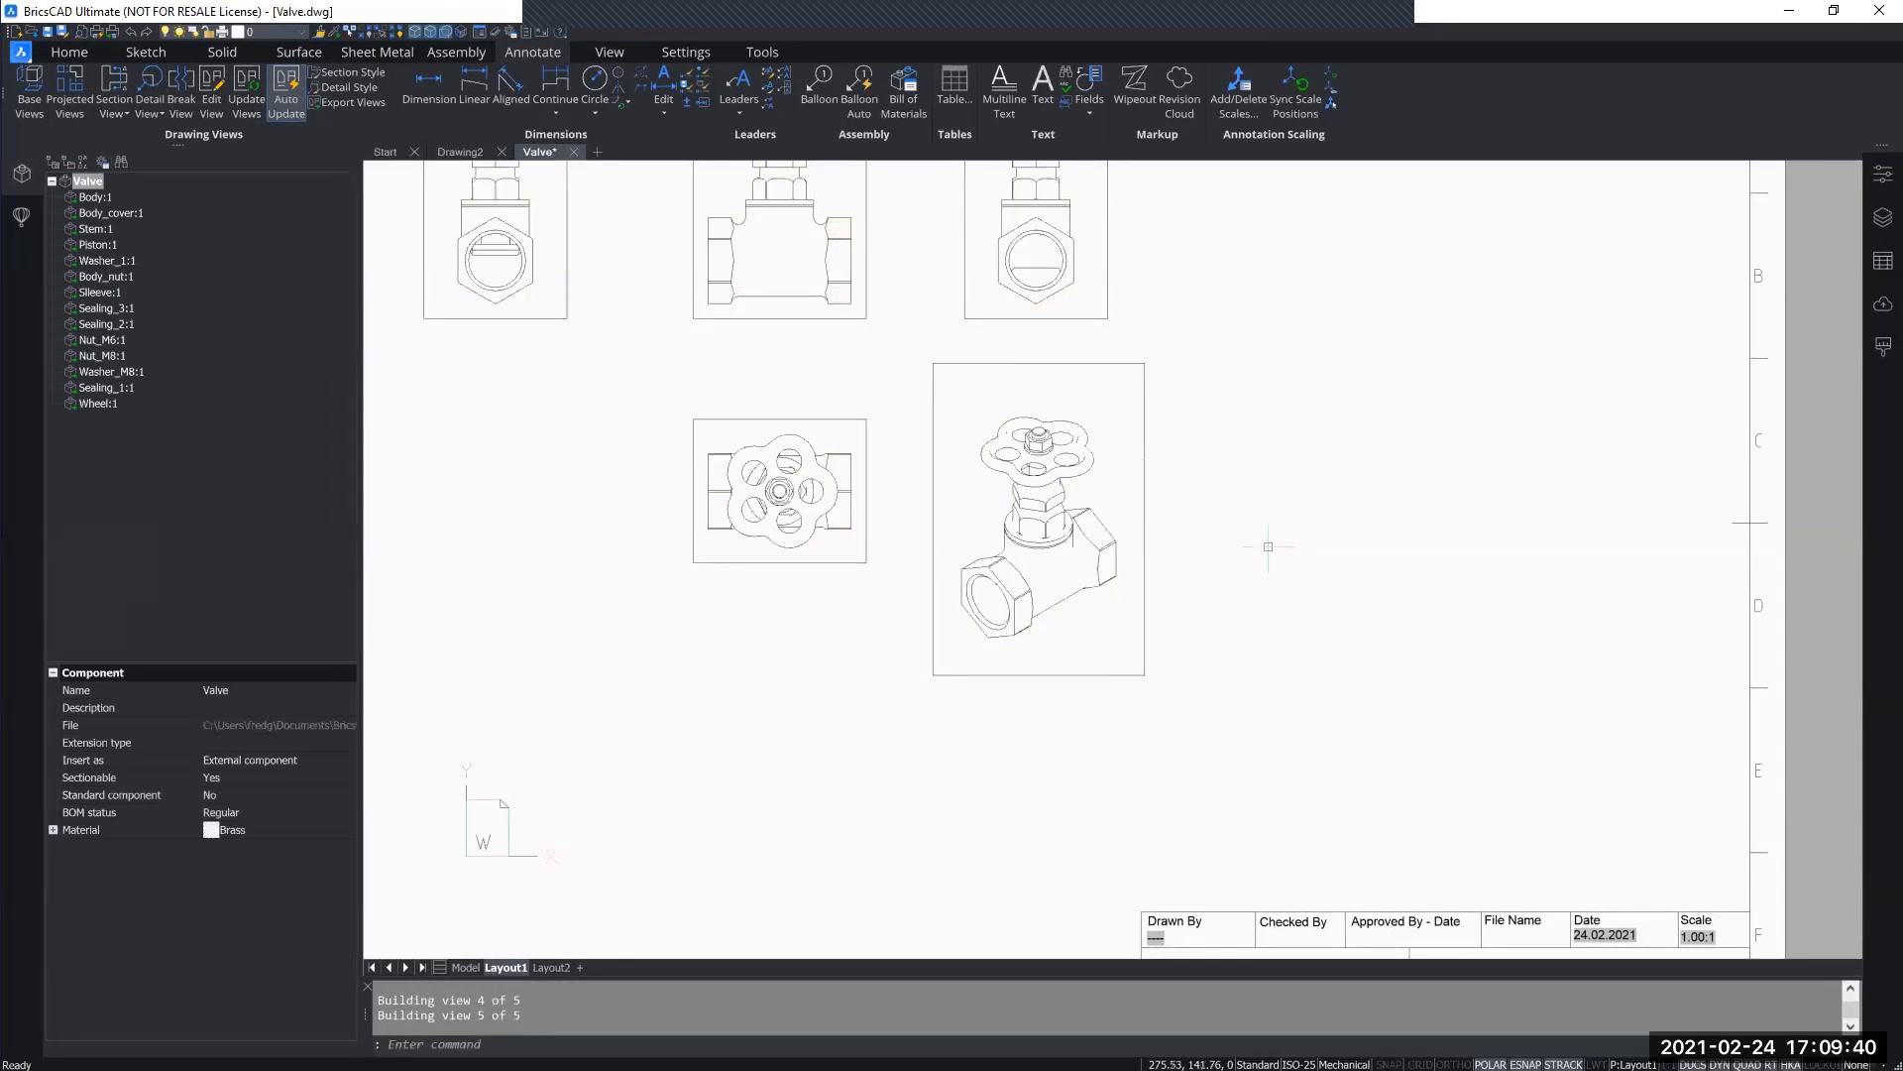
# Step: Select the isometric view's viewport and show its properties
pyautogui.moveTo(1243, 451); pyautogui.dragTo(1320, 610, button='middle')
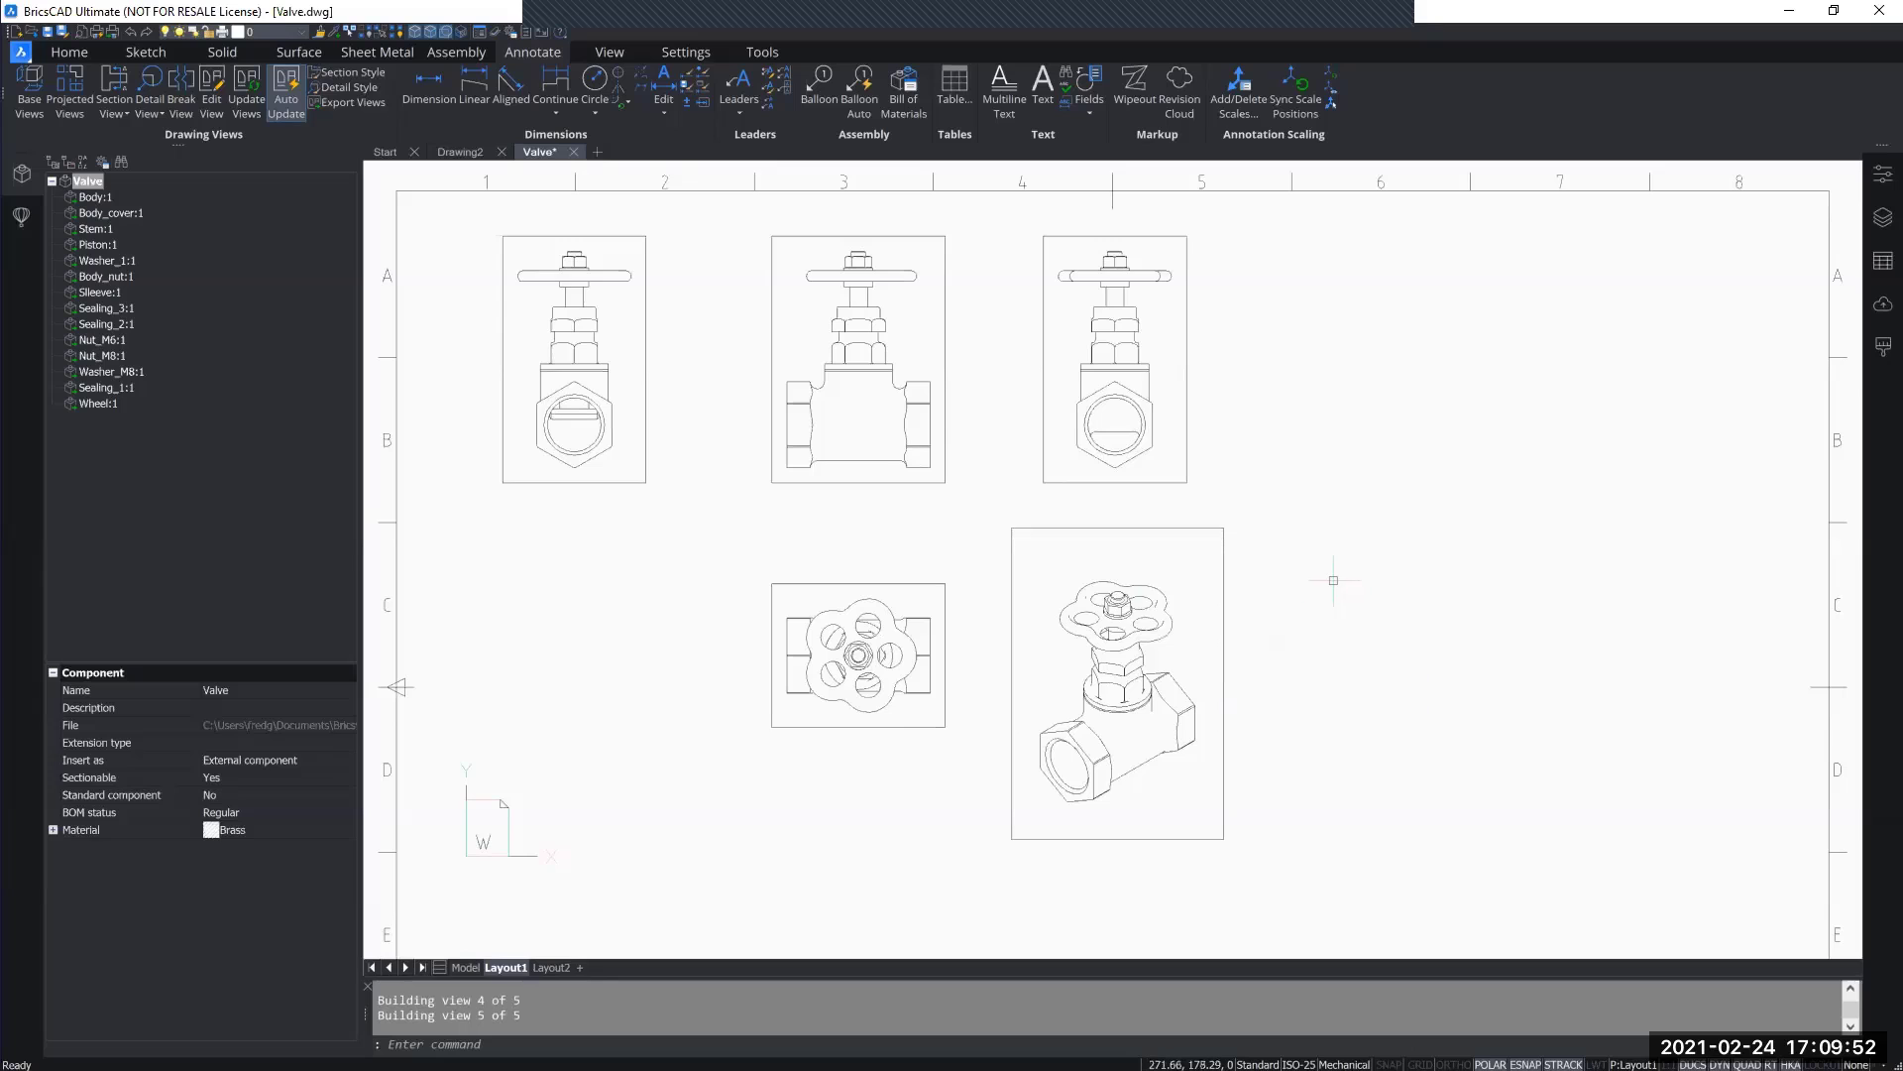
pyautogui.moveTo(1264, 593); pyautogui.dragTo(1262, 552, button='middle')
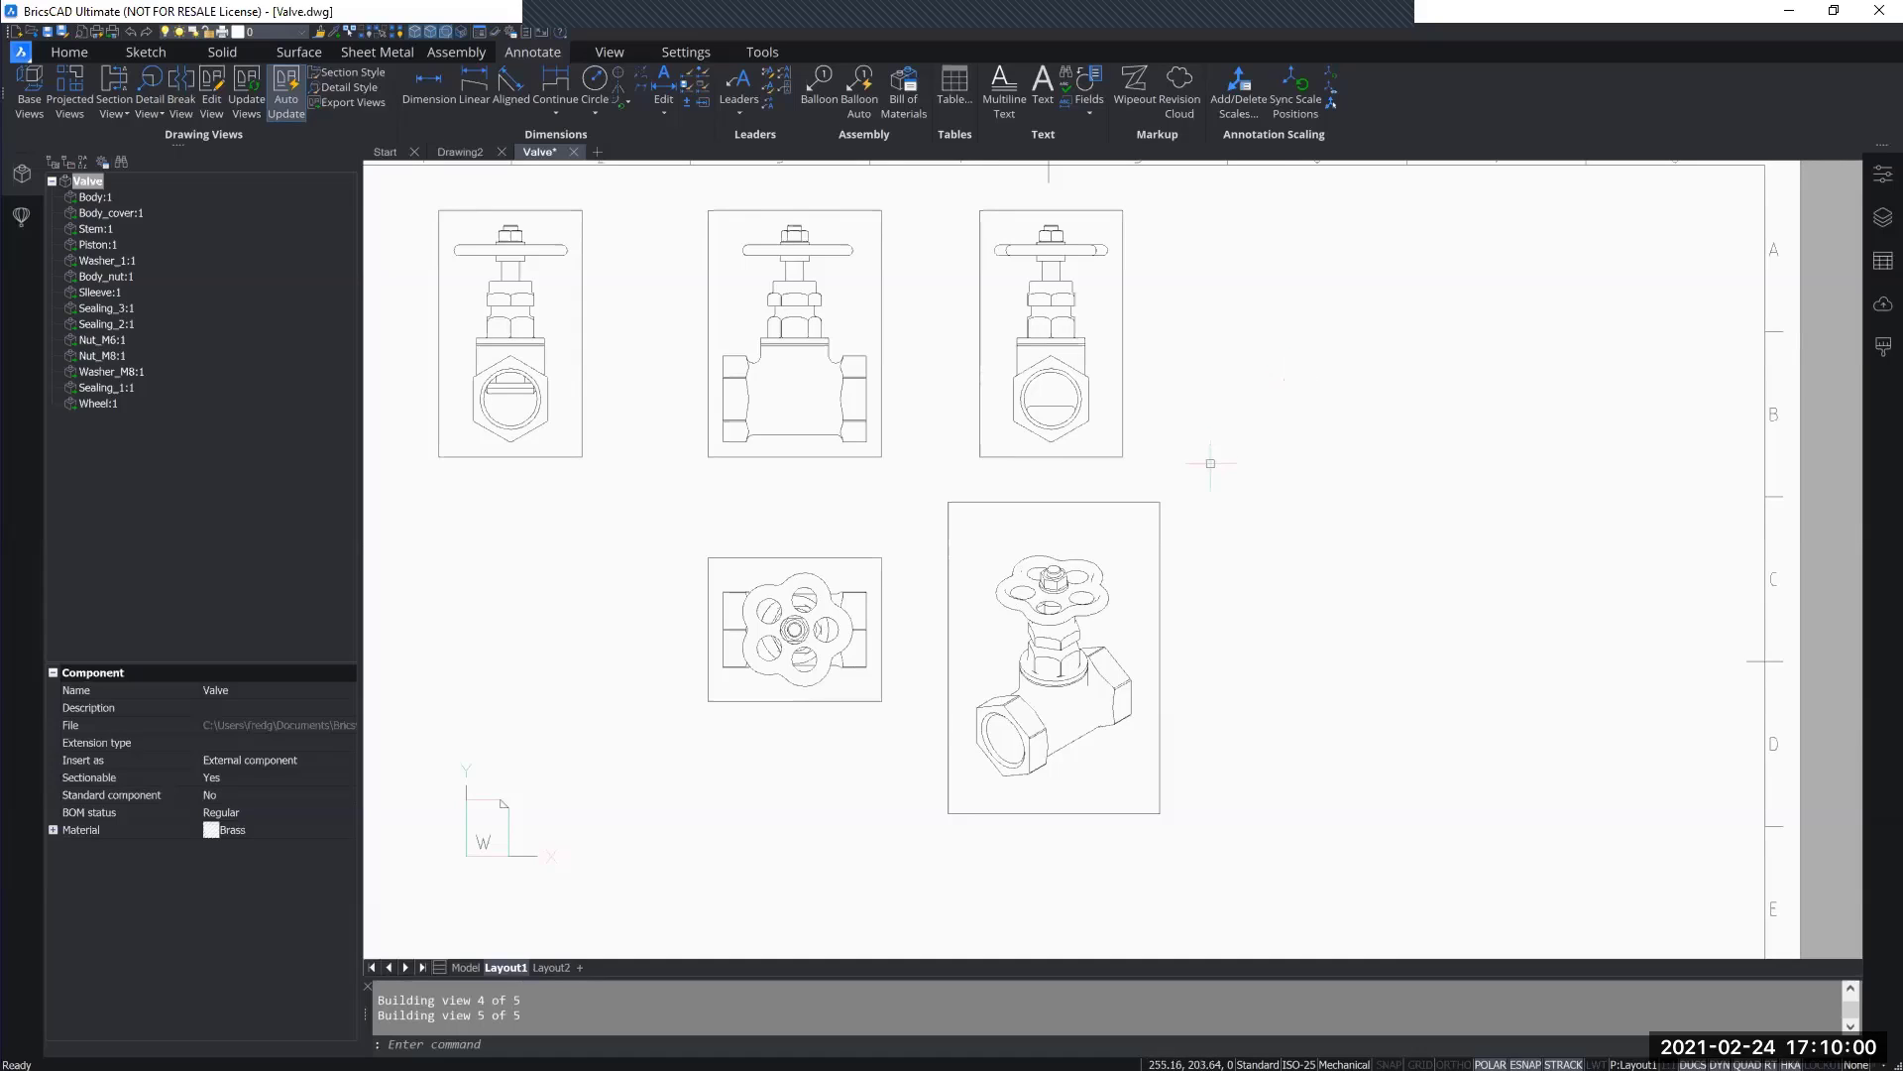
pyautogui.click(1161, 541)
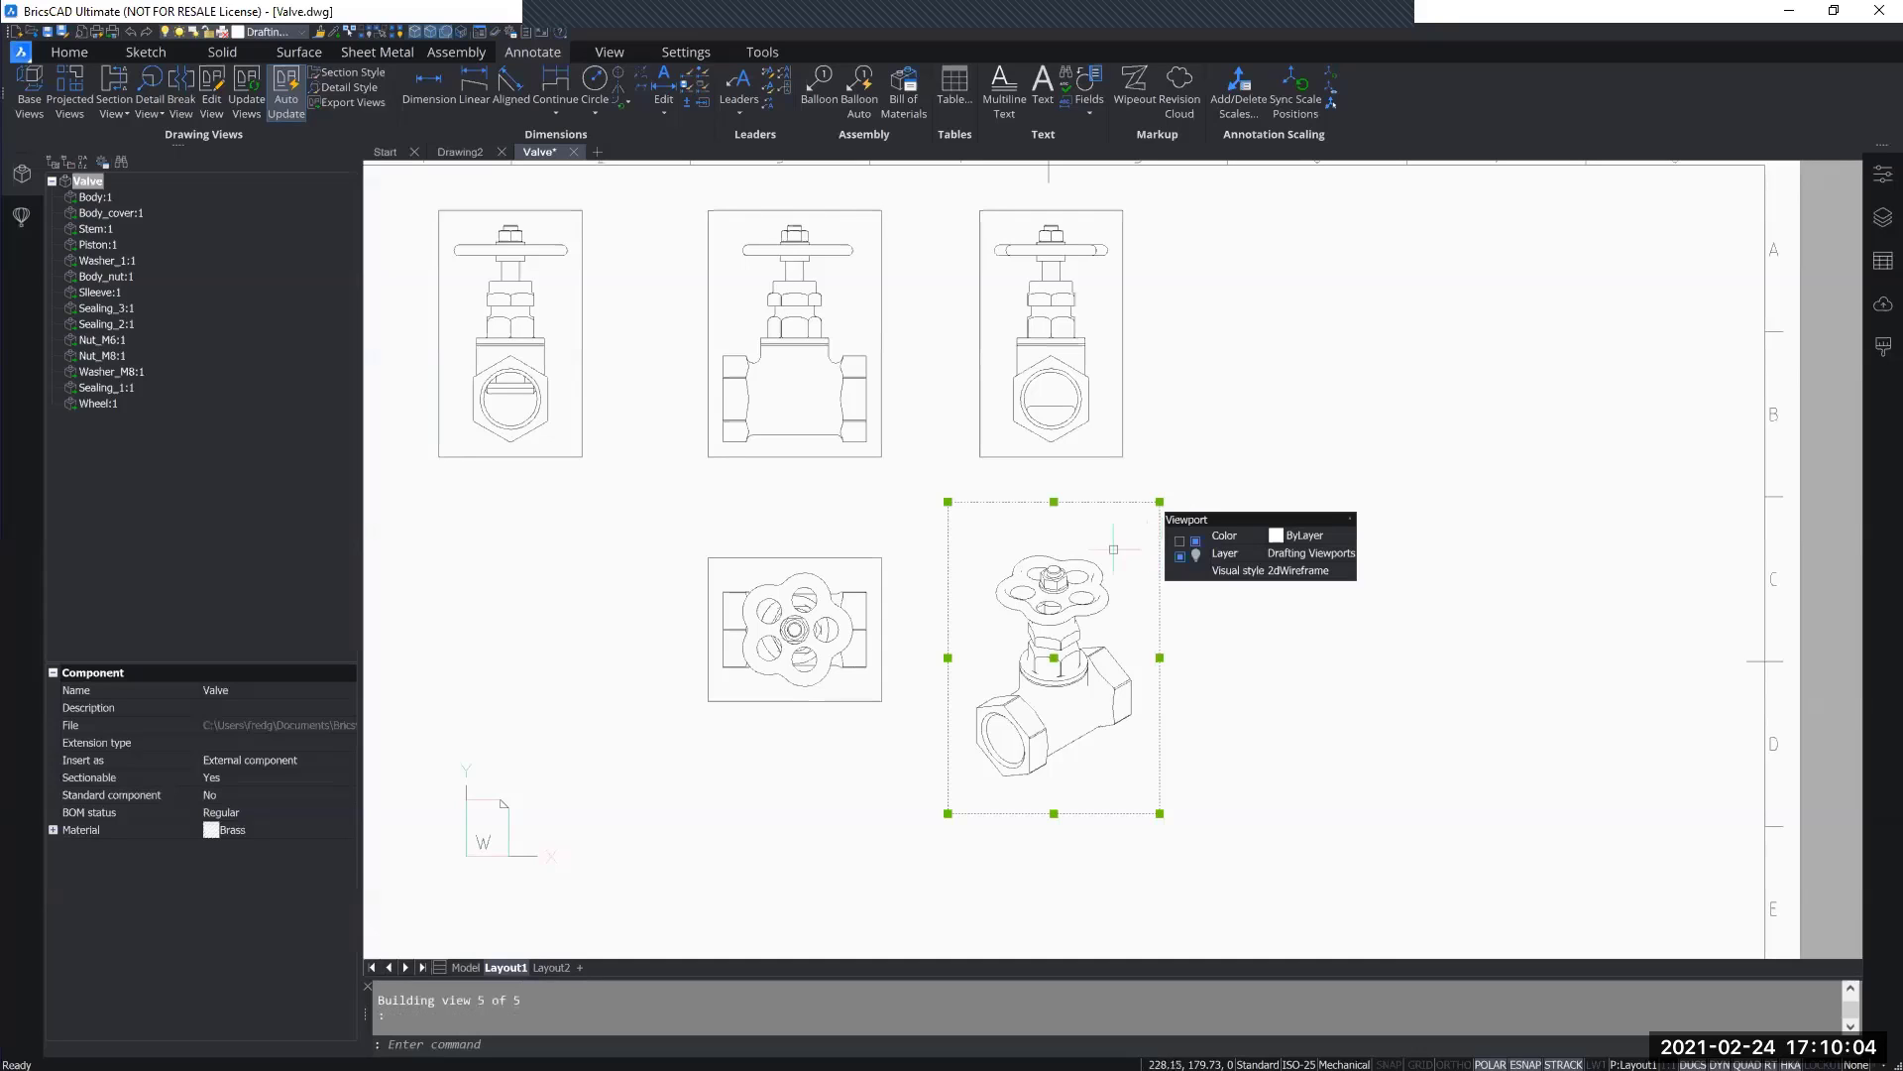
pyautogui.click(1846, 197)
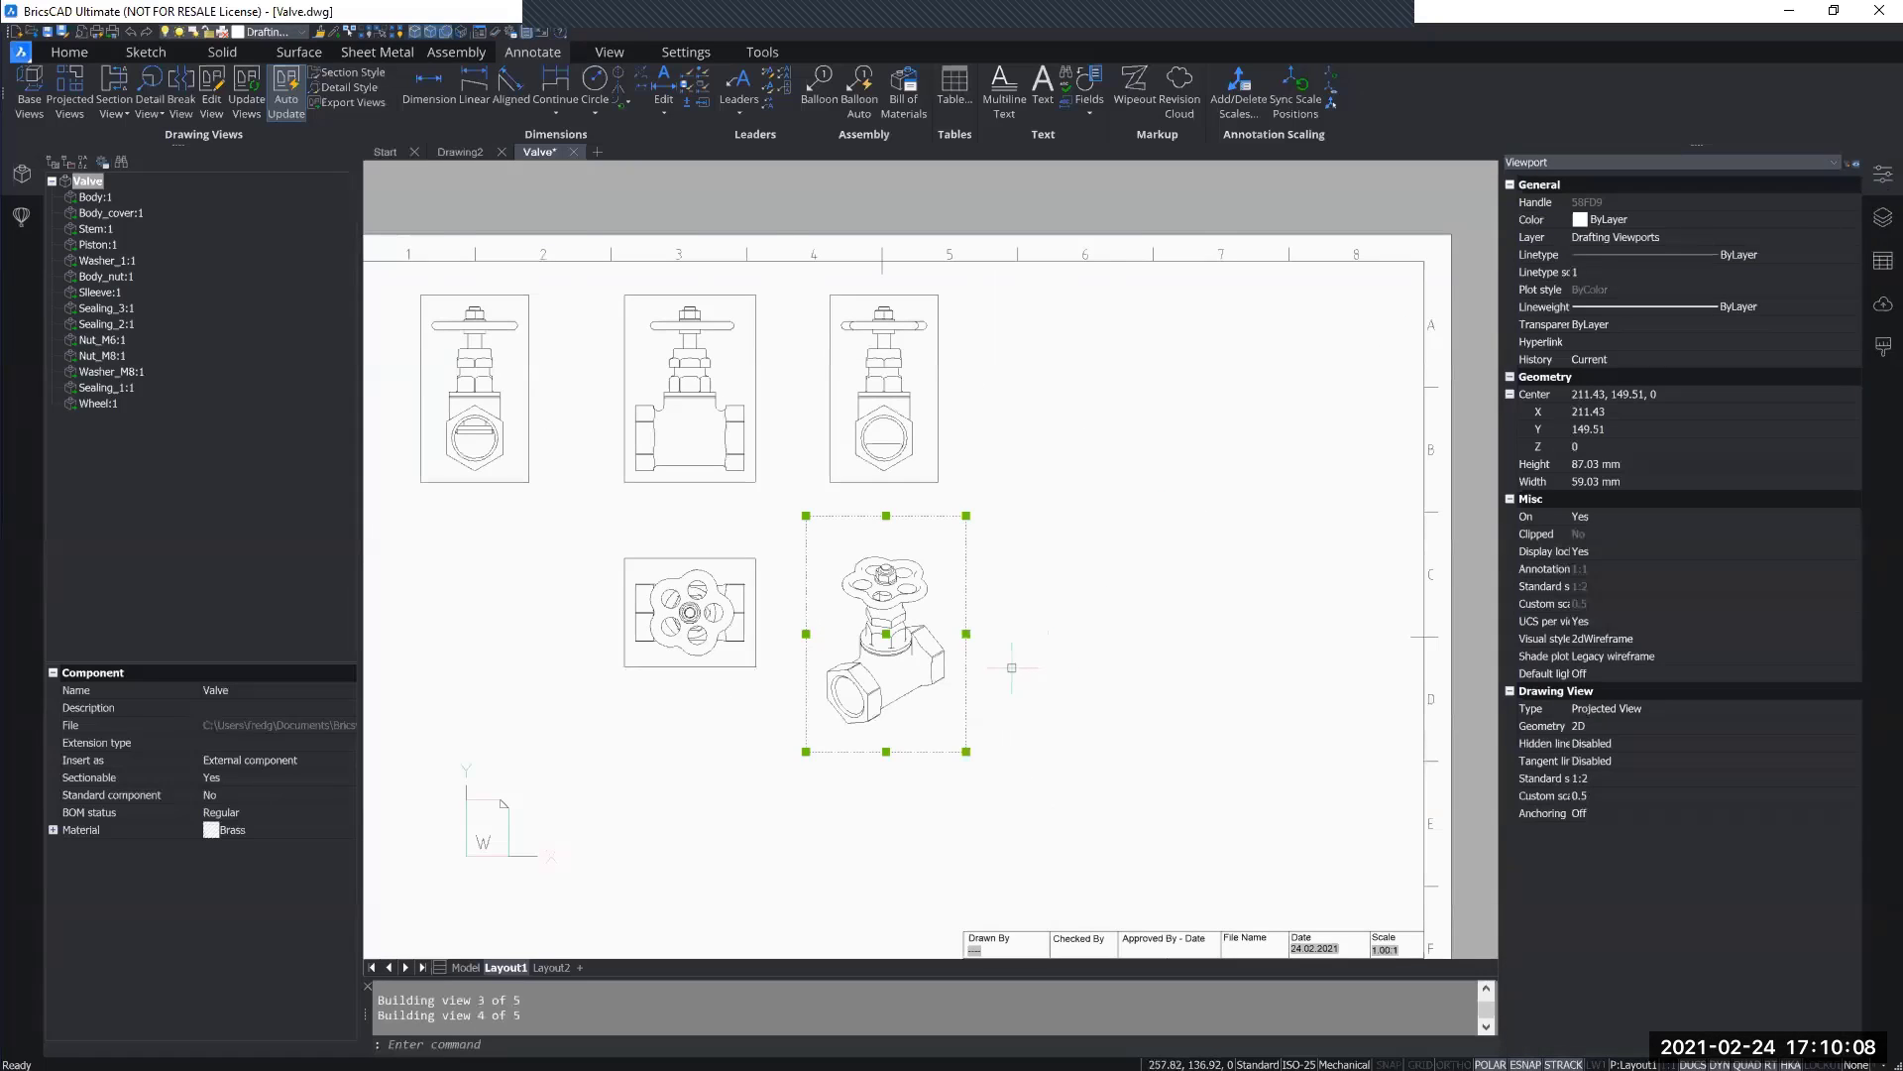
# Step: Examine the edges of the handwheel, nuts and valve body in the isometric view
pyautogui.scroll(1, 1015, 667)
pyautogui.moveTo(1034, 658); pyautogui.dragTo(1073, 626, button='middle')
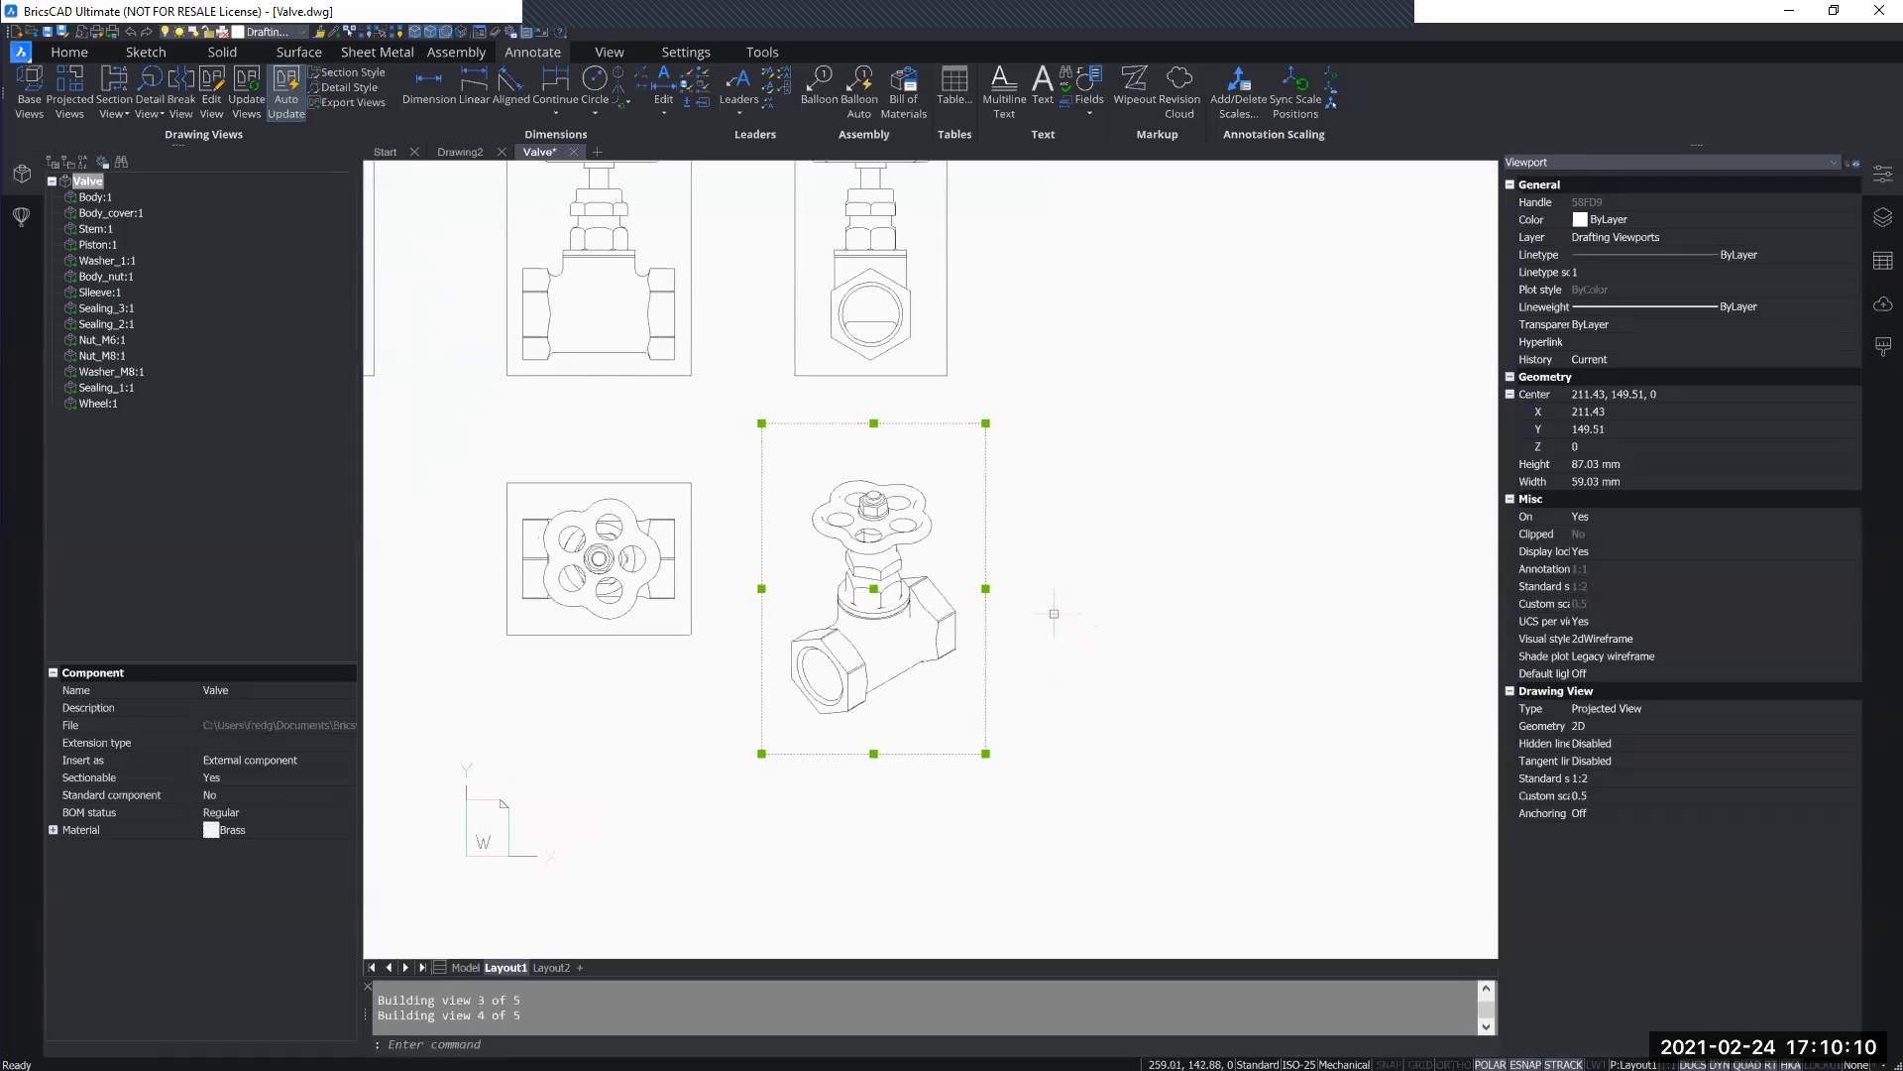
pyautogui.moveTo(1053, 613)
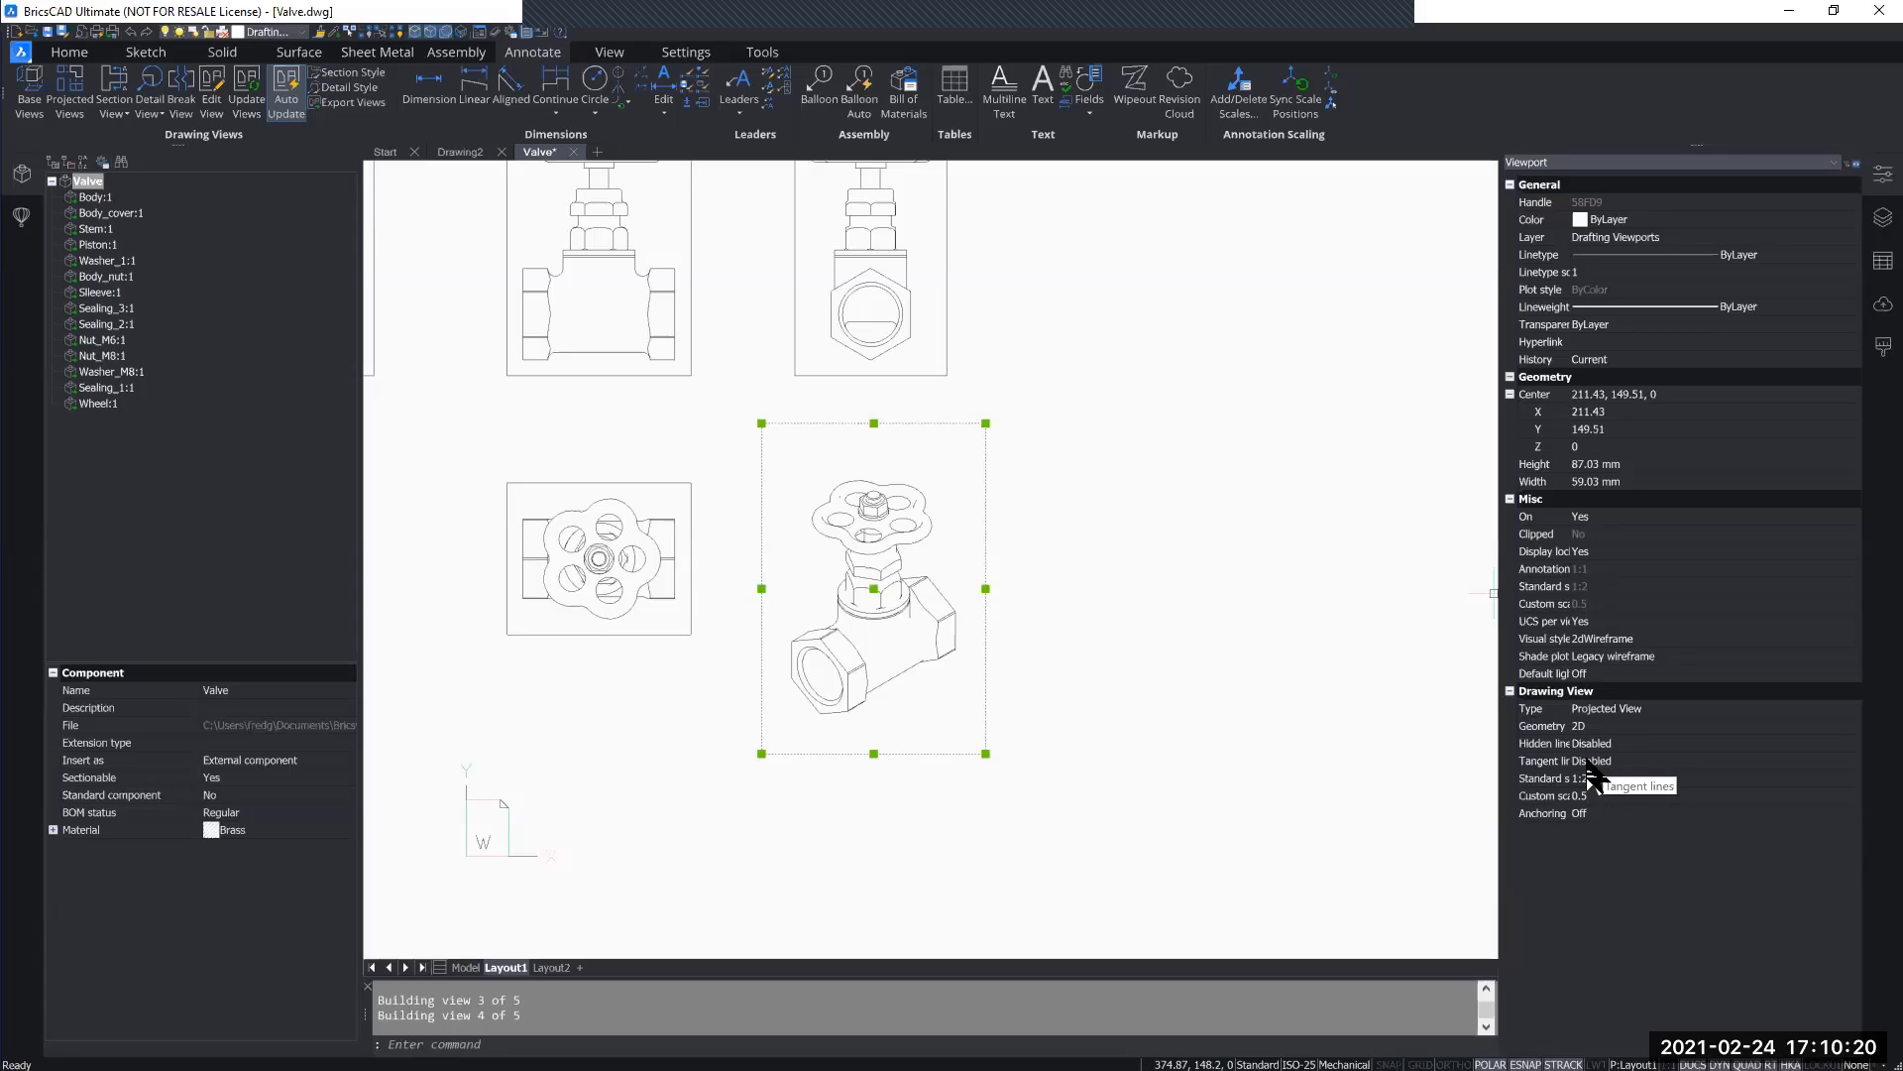
pyautogui.scroll(5, 830, 478)
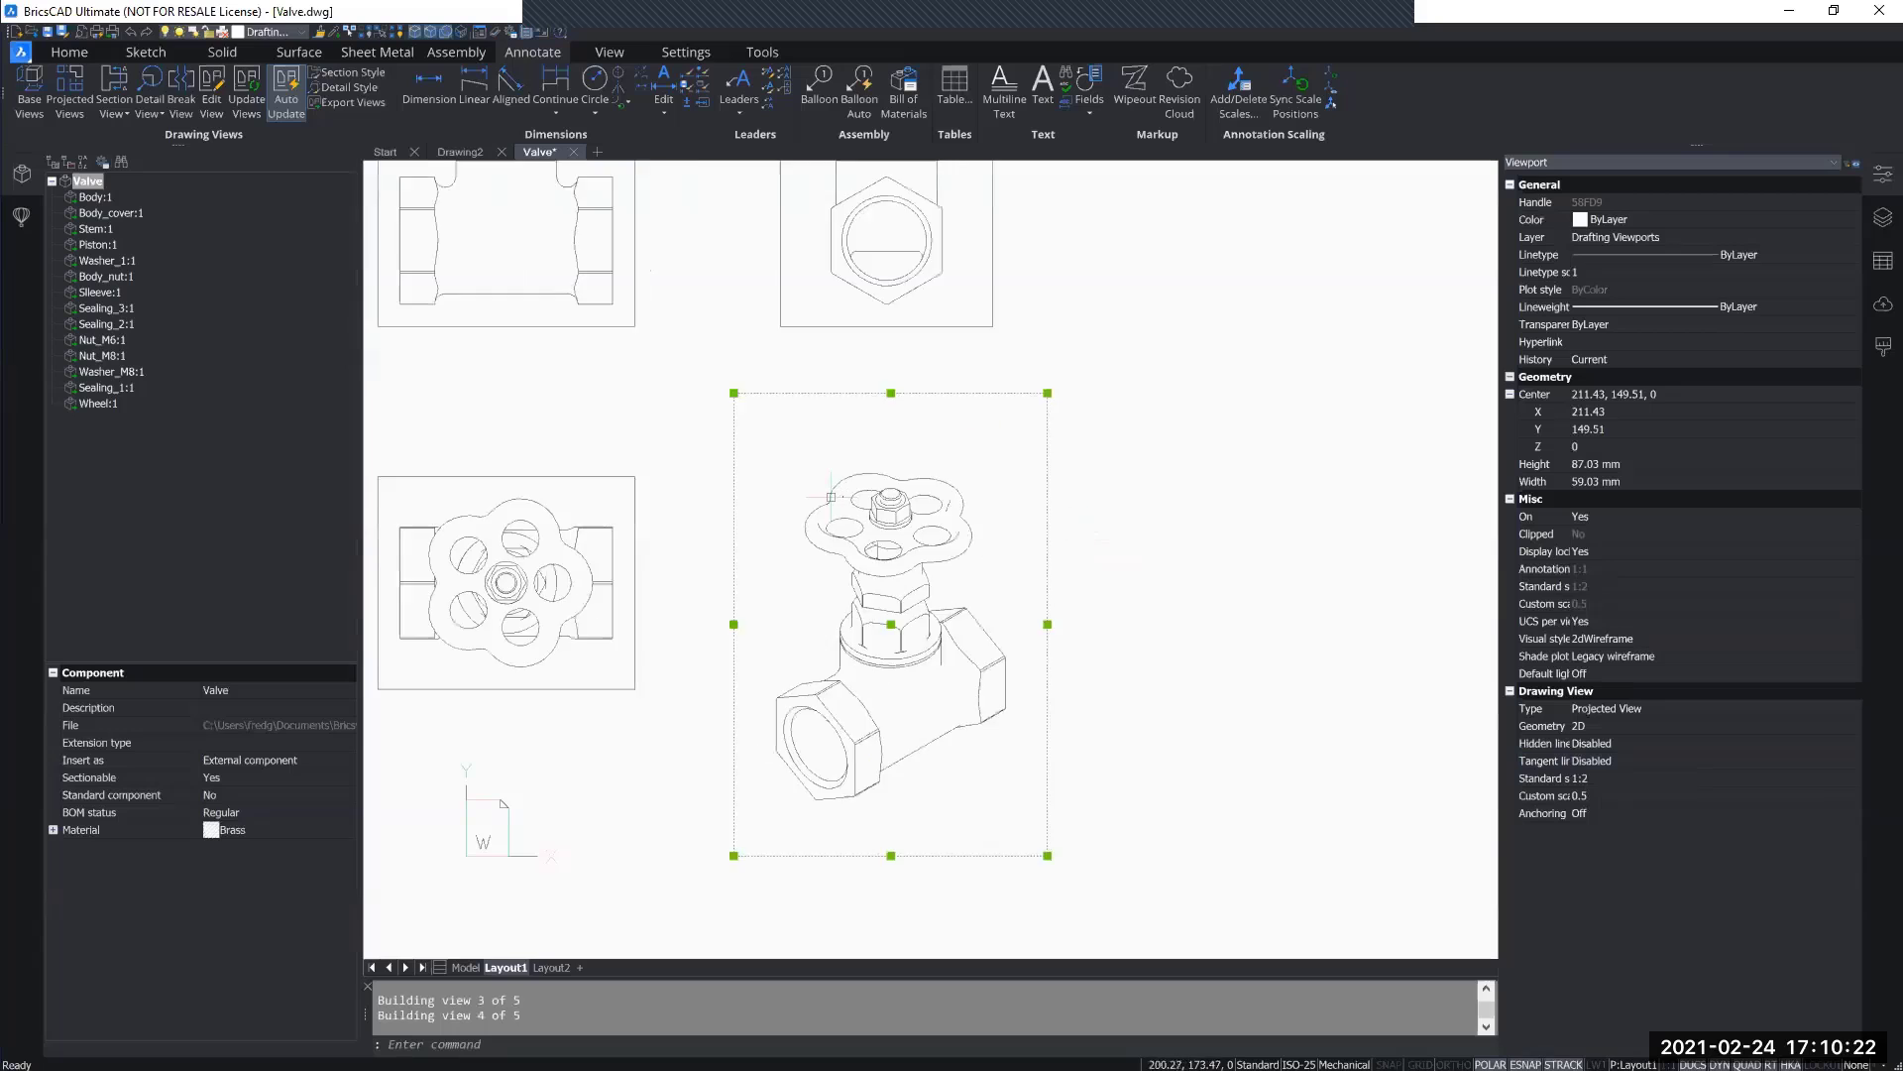
pyautogui.moveTo(982, 540)
pyautogui.mouseDown(button='middle')
pyautogui.moveTo(969, 502)
pyautogui.moveTo(962, 549)
pyautogui.mouseUp(button='middle')
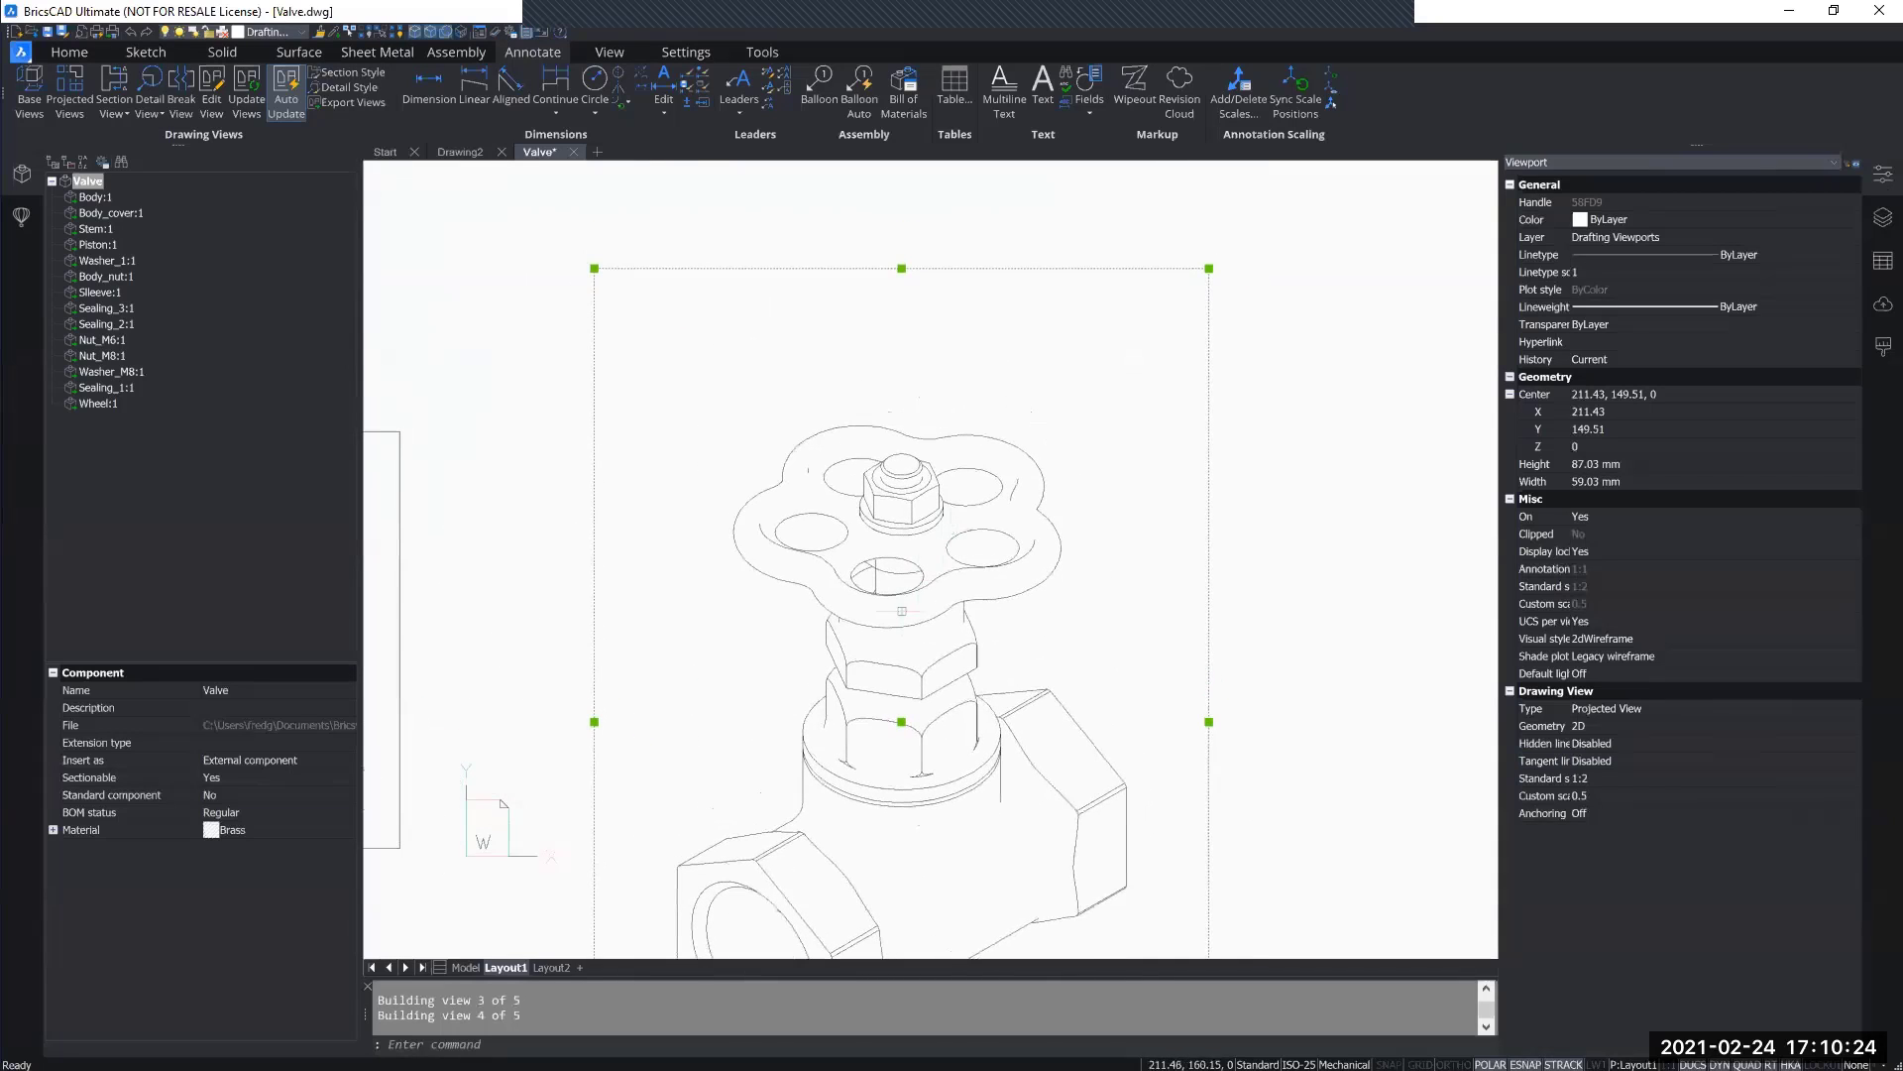
pyautogui.scroll(3, 835, 756)
pyautogui.moveTo(790, 621); pyautogui.dragTo(790, 566, button='middle')
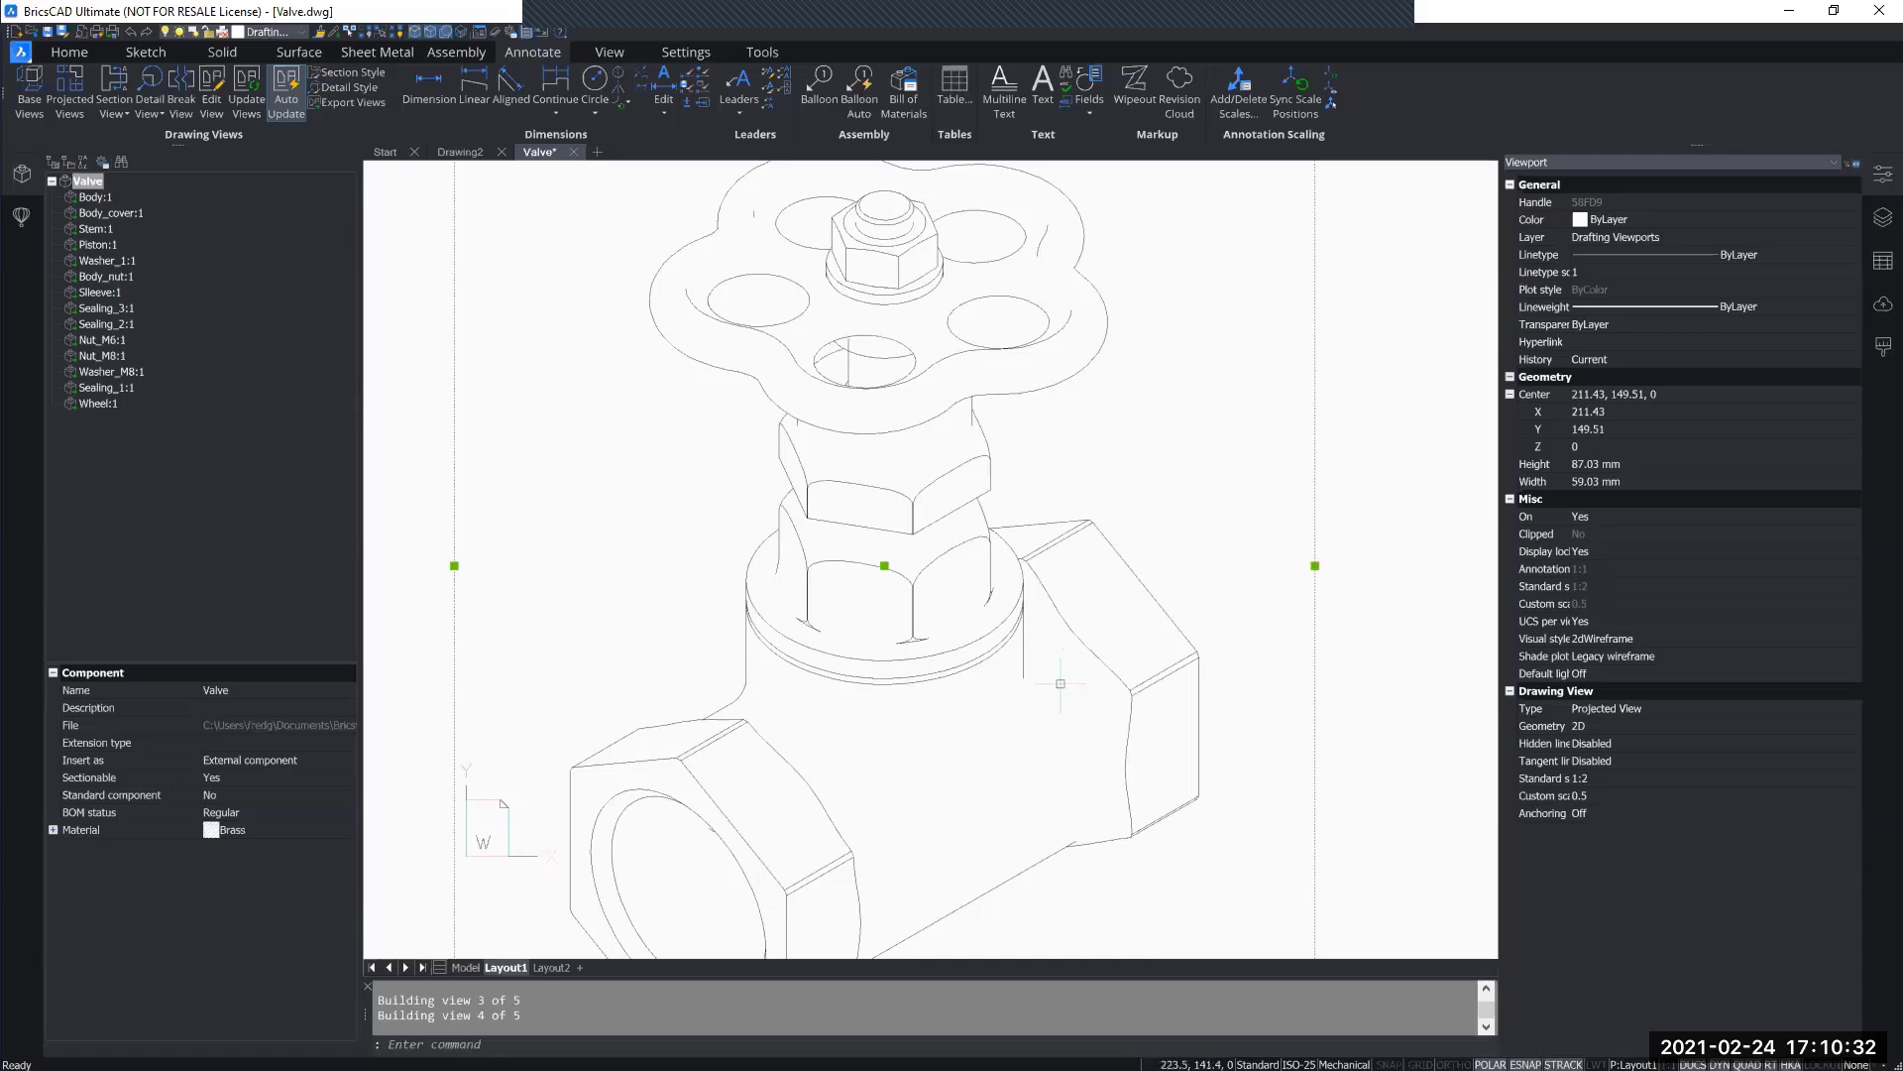
pyautogui.moveTo(813, 536); pyautogui.dragTo(825, 708, button='middle')
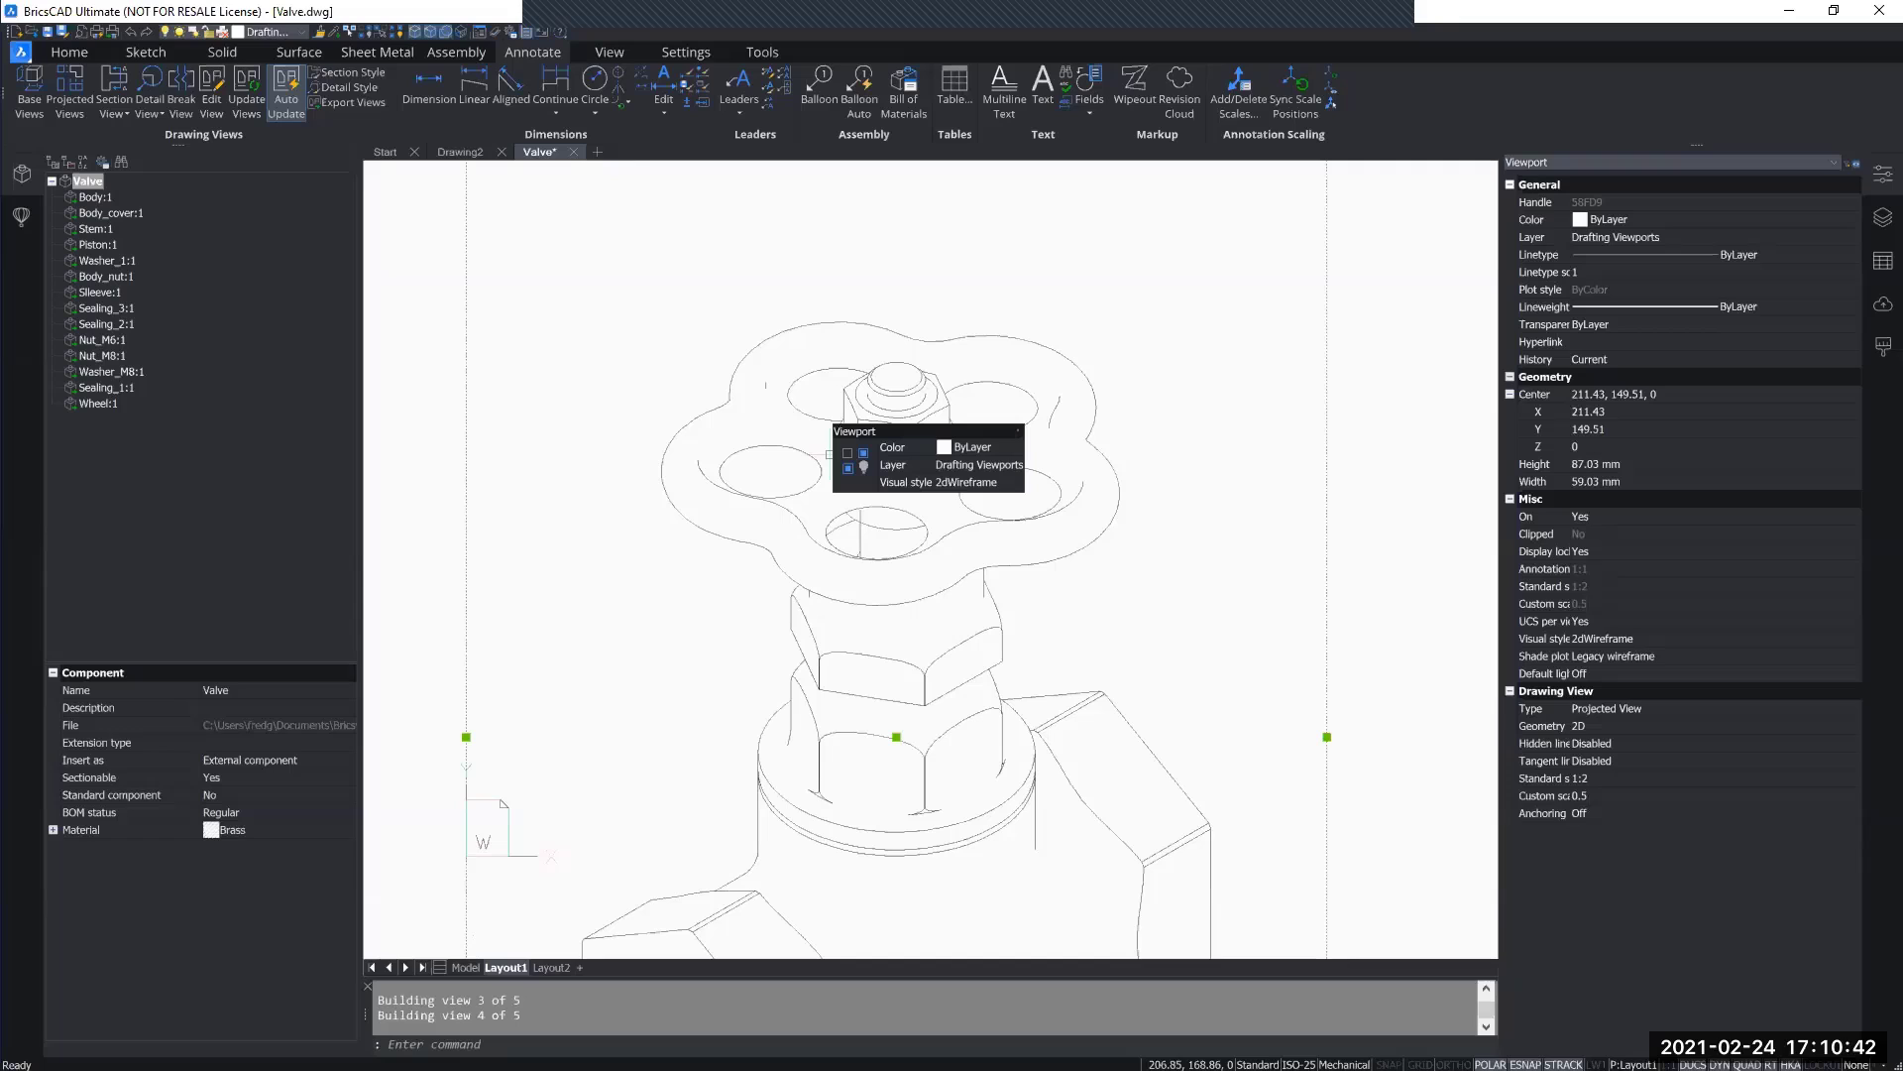
# Step: Set tangent lines to Enabled for the isometric view and inspect the handwheel and valve body
pyautogui.click(1623, 760)
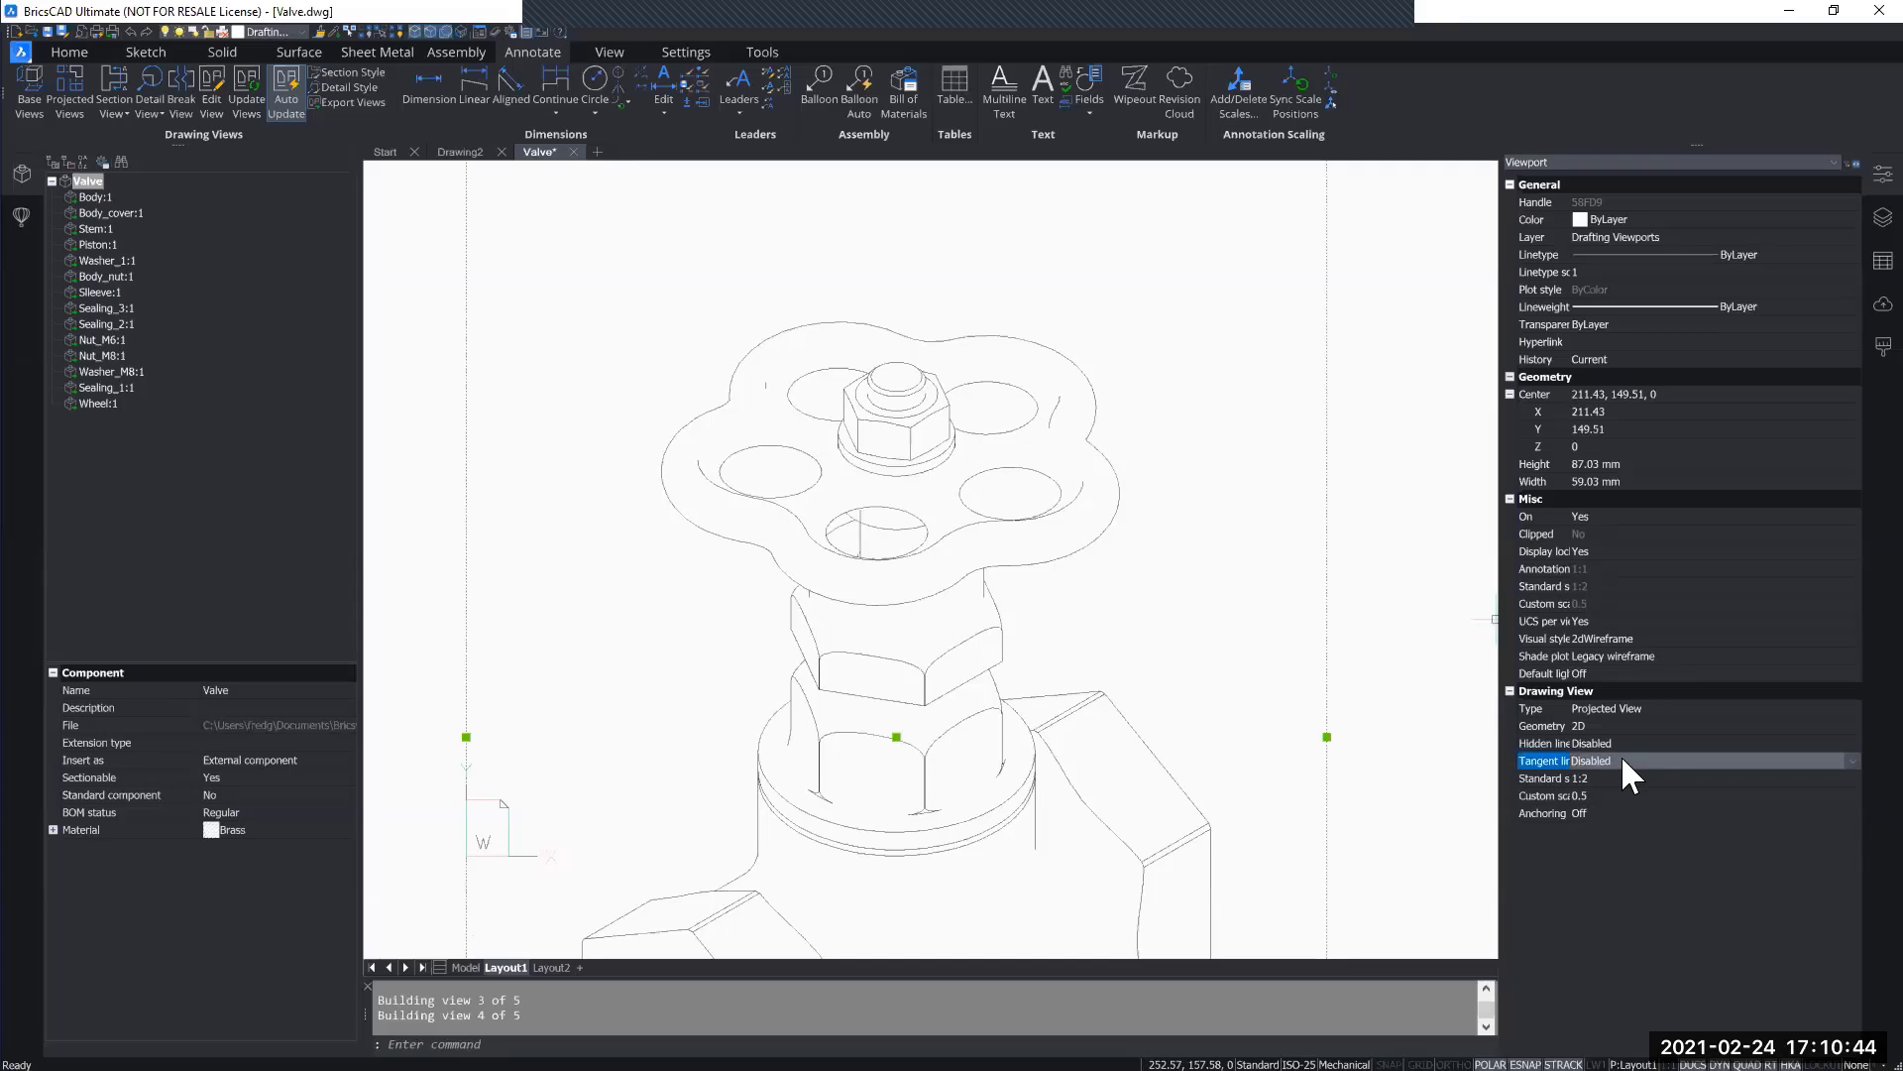
pyautogui.click(1622, 761)
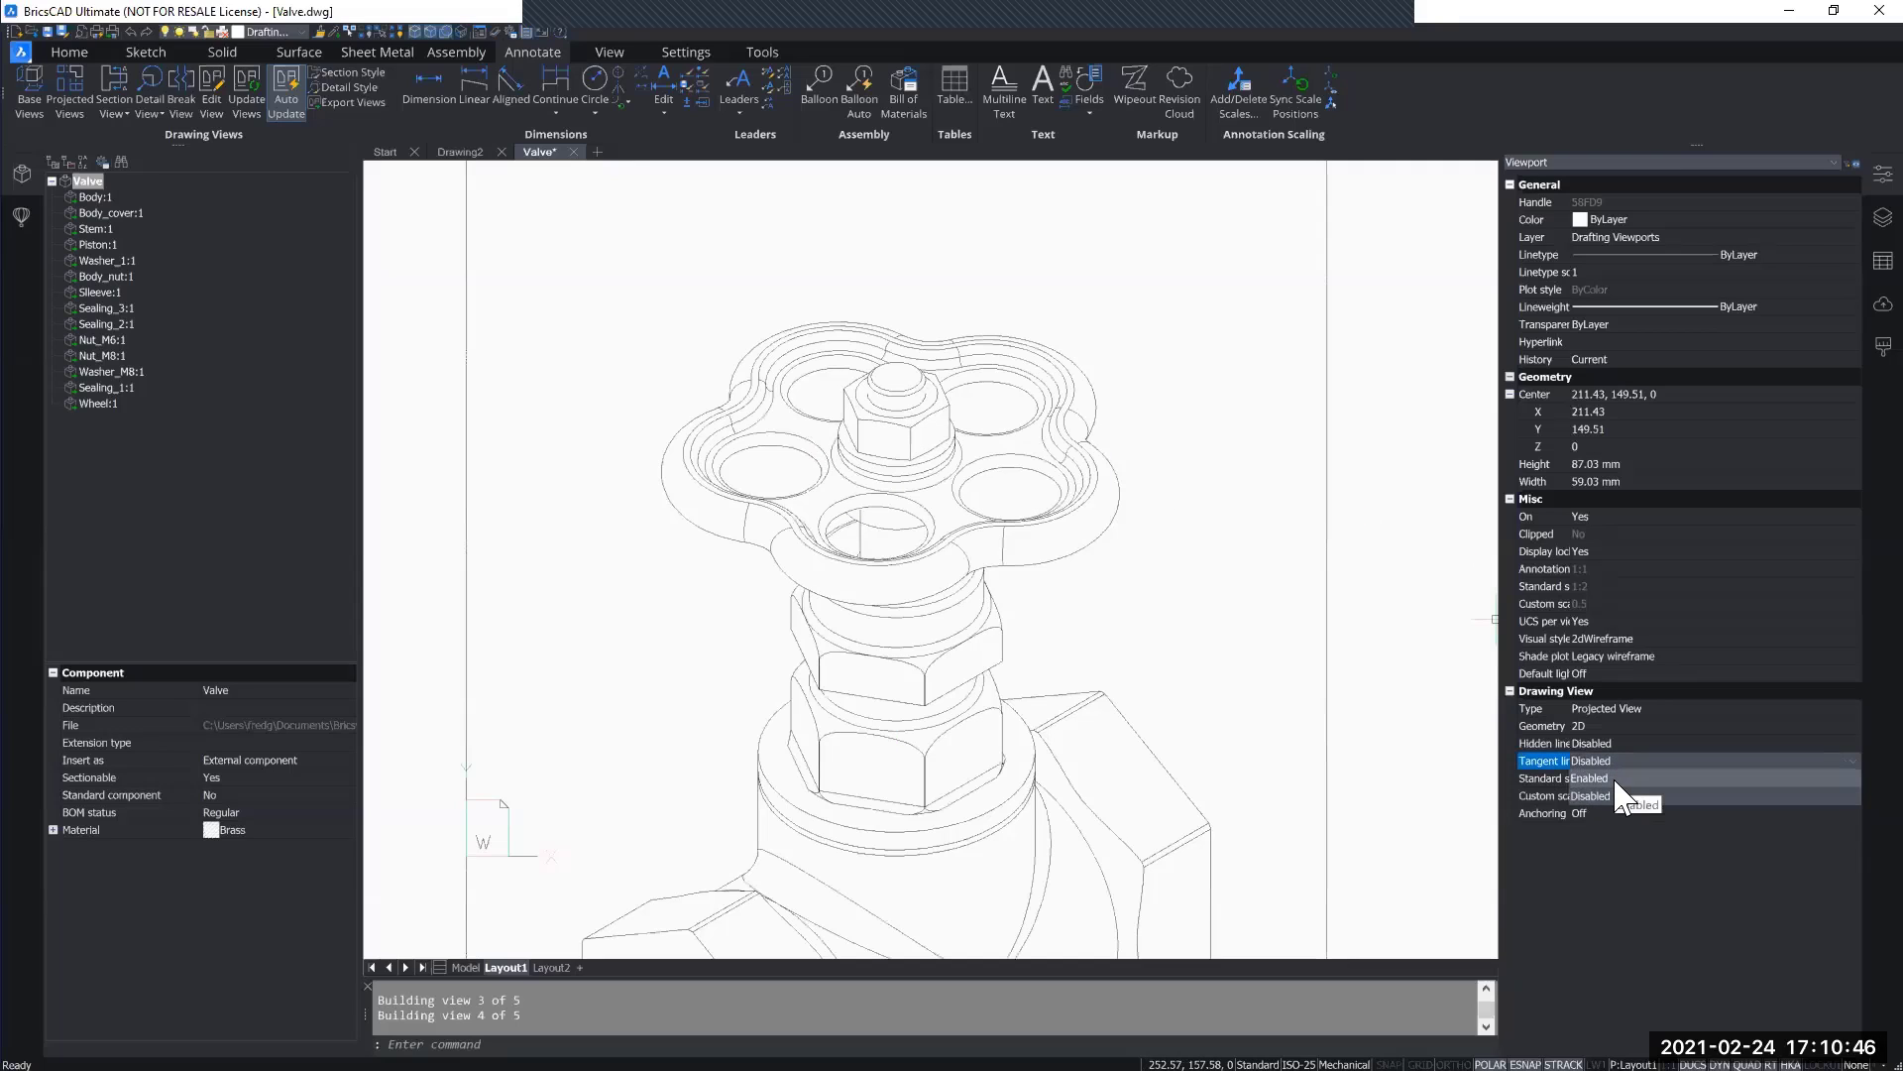
pyautogui.click(1614, 777)
pyautogui.moveTo(1366, 585)
pyautogui.mouseDown(button='middle')
pyautogui.moveTo(1369, 506)
pyautogui.moveTo(1340, 485)
pyautogui.moveTo(1298, 523)
pyautogui.mouseUp(button='middle')
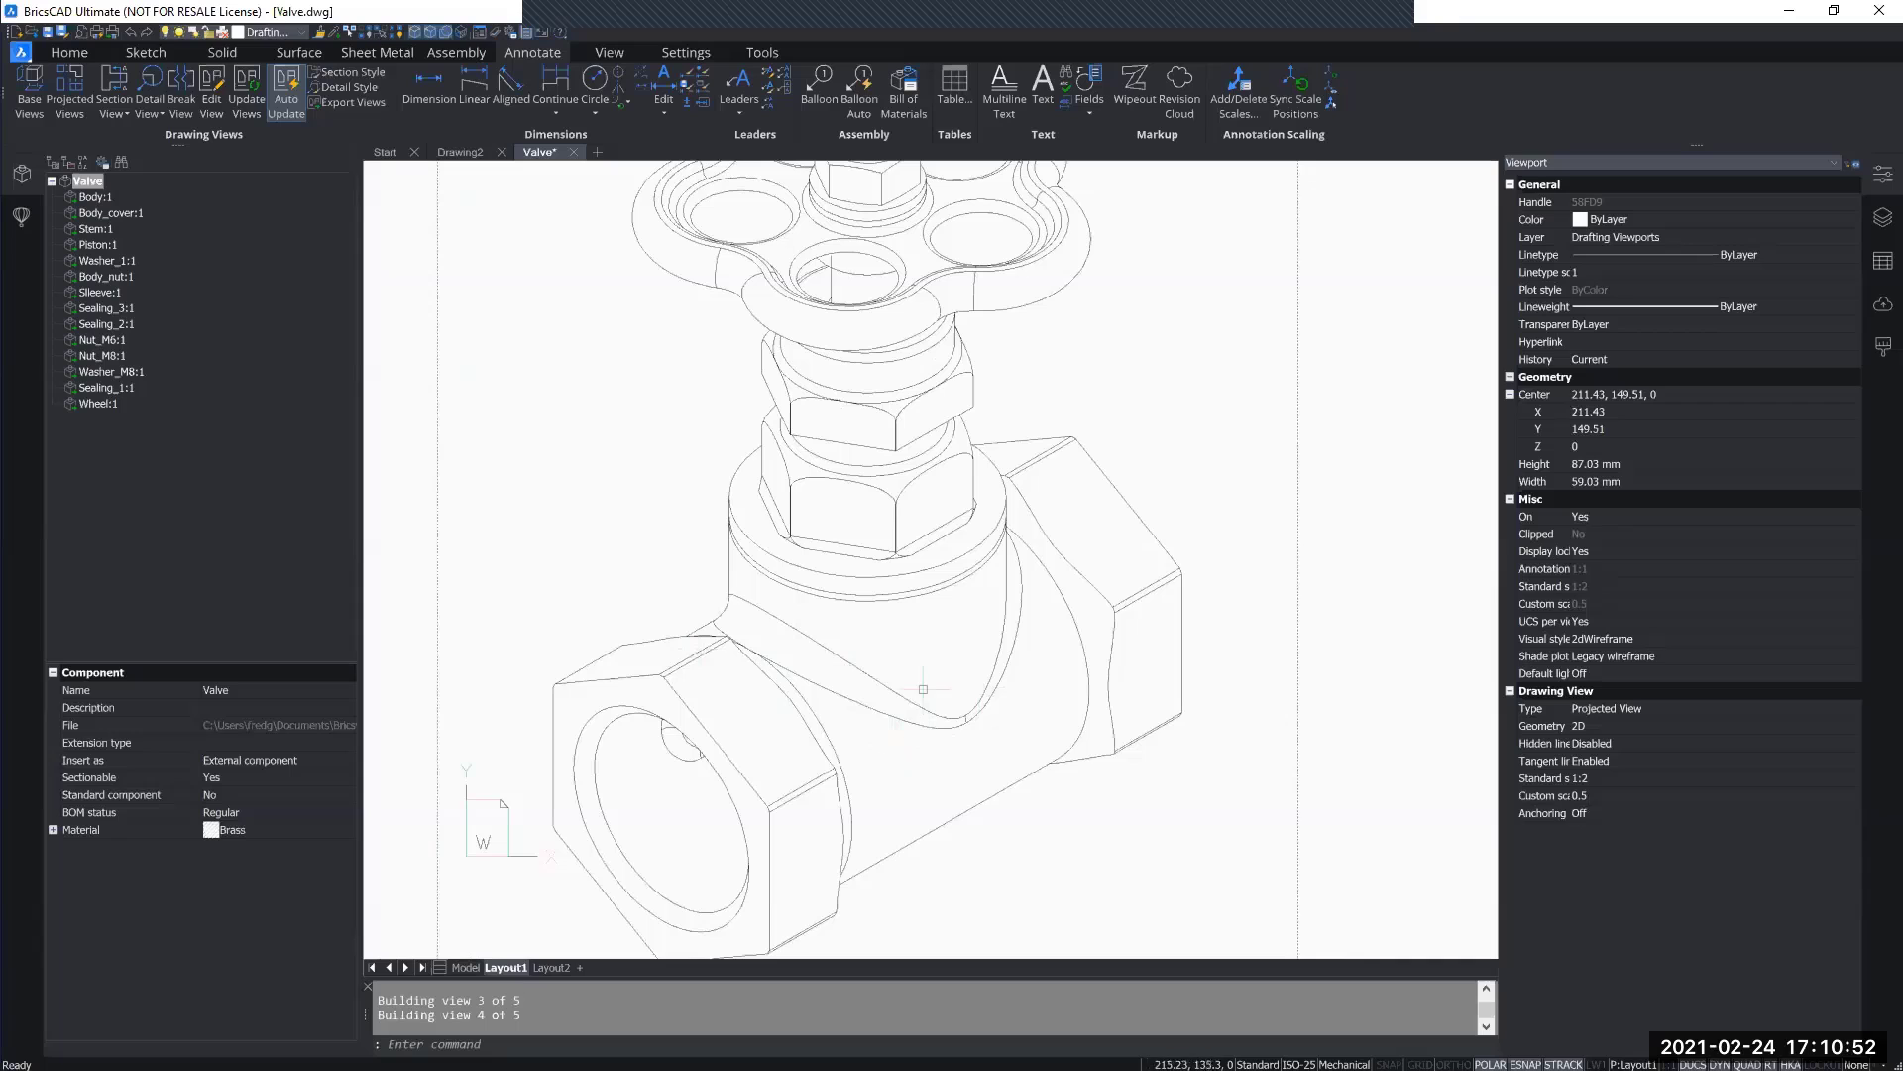
pyautogui.moveTo(922, 658); pyautogui.dragTo(897, 852, button='middle')
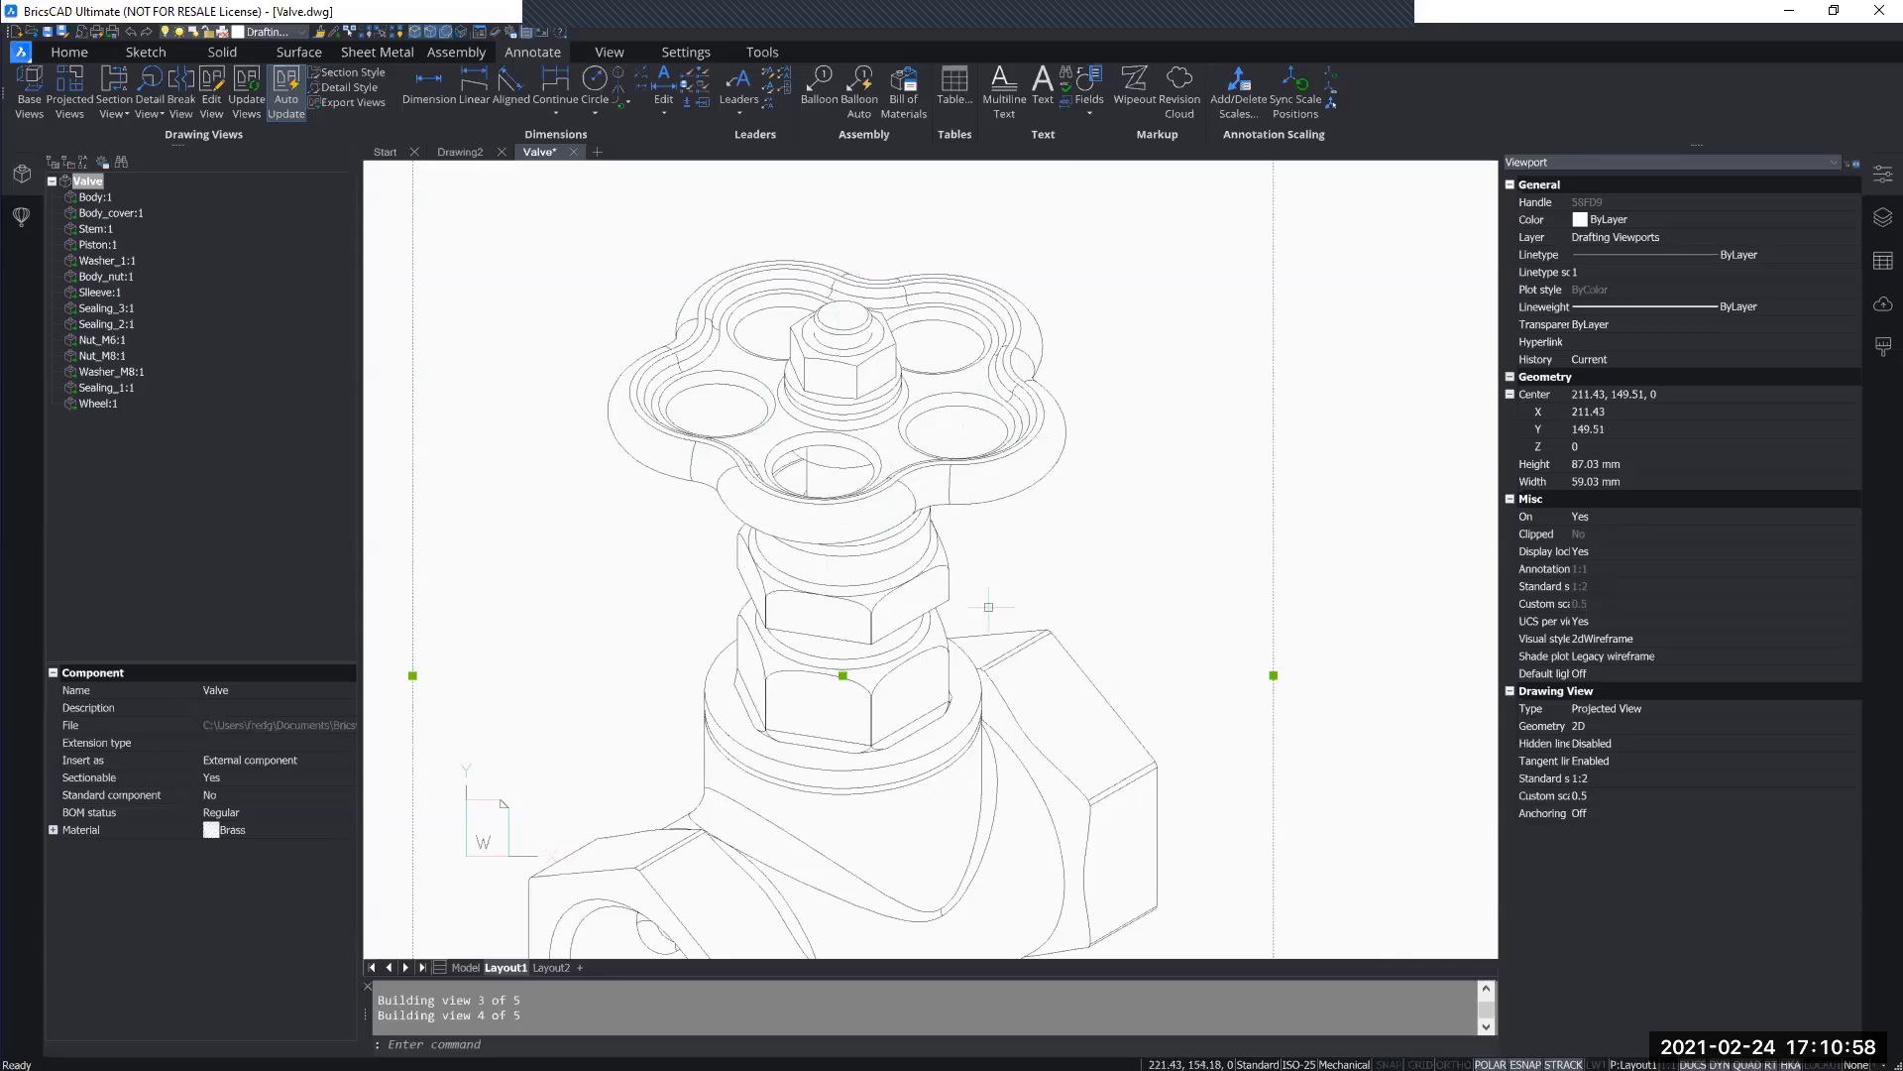
# Step: Try hidden lines Enabled on the isometric view, and set them back to Disabled
pyautogui.moveTo(993, 582)
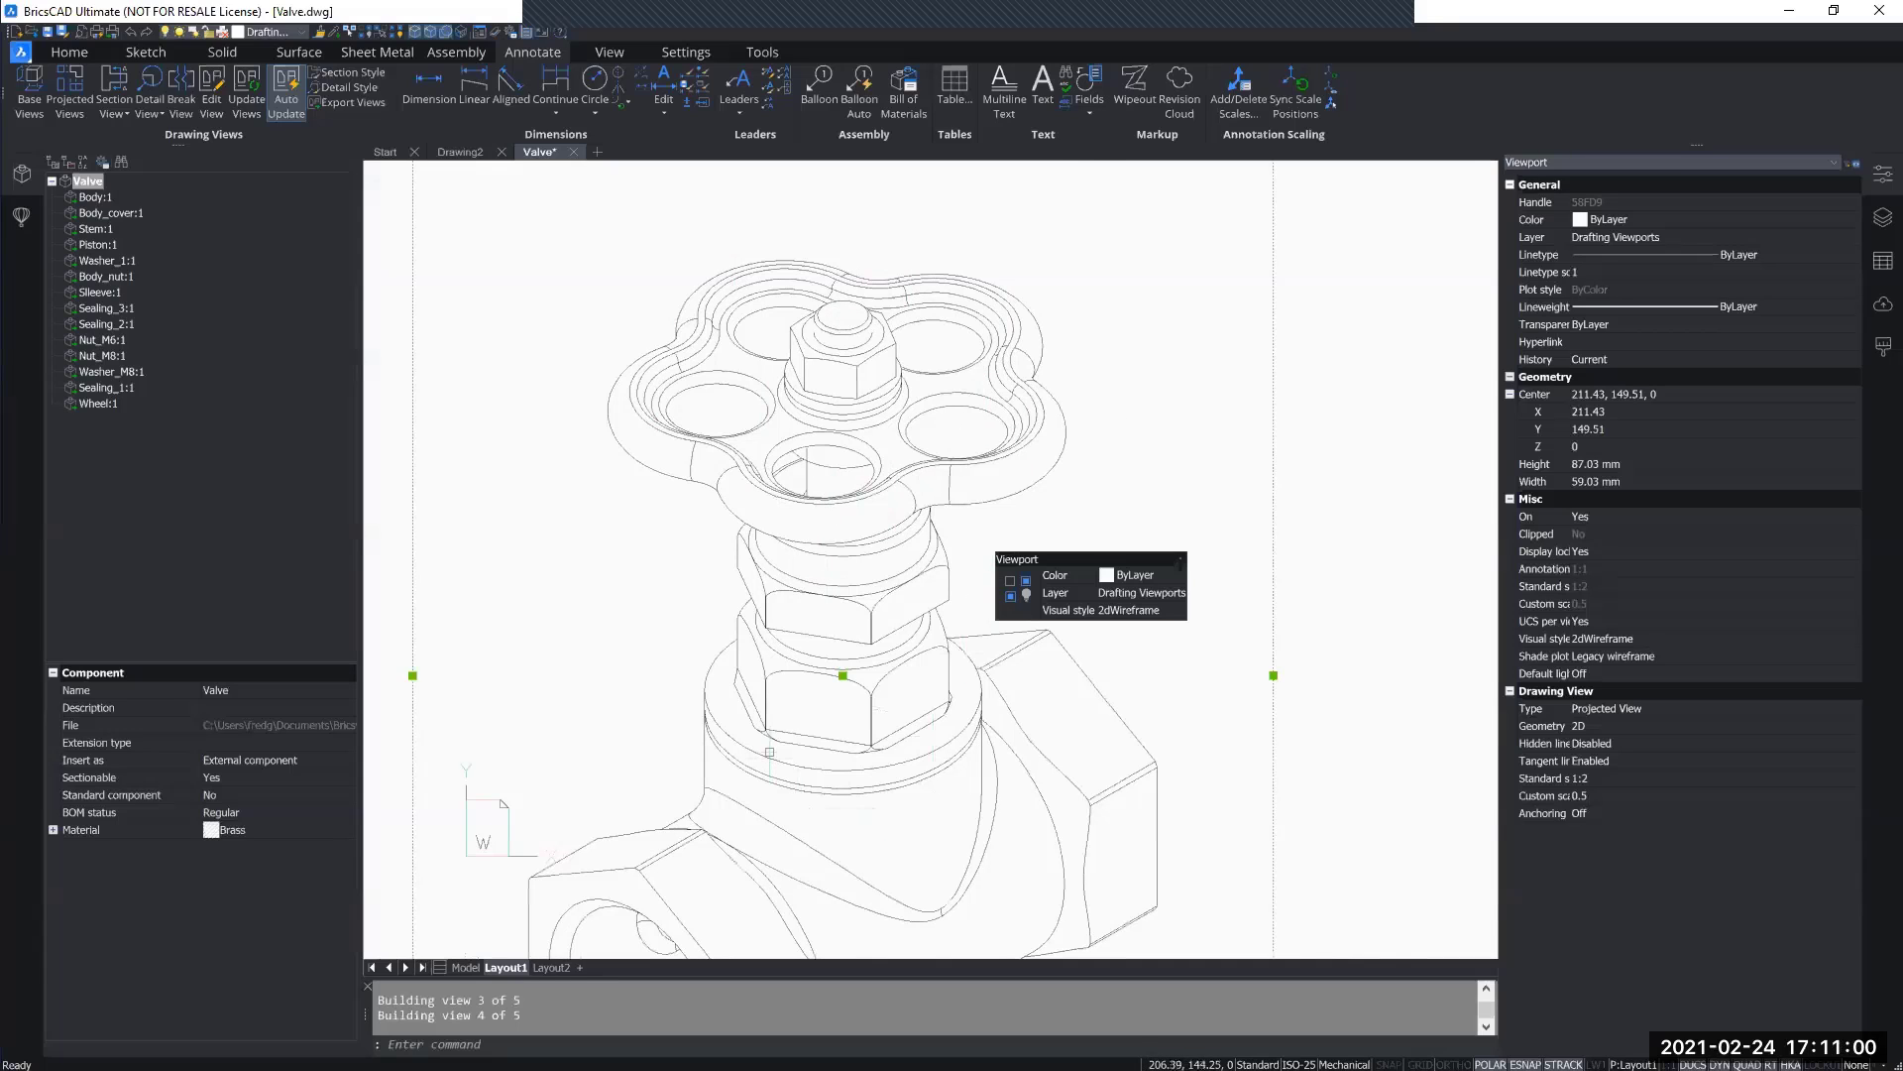
pyautogui.scroll(3, 773, 620)
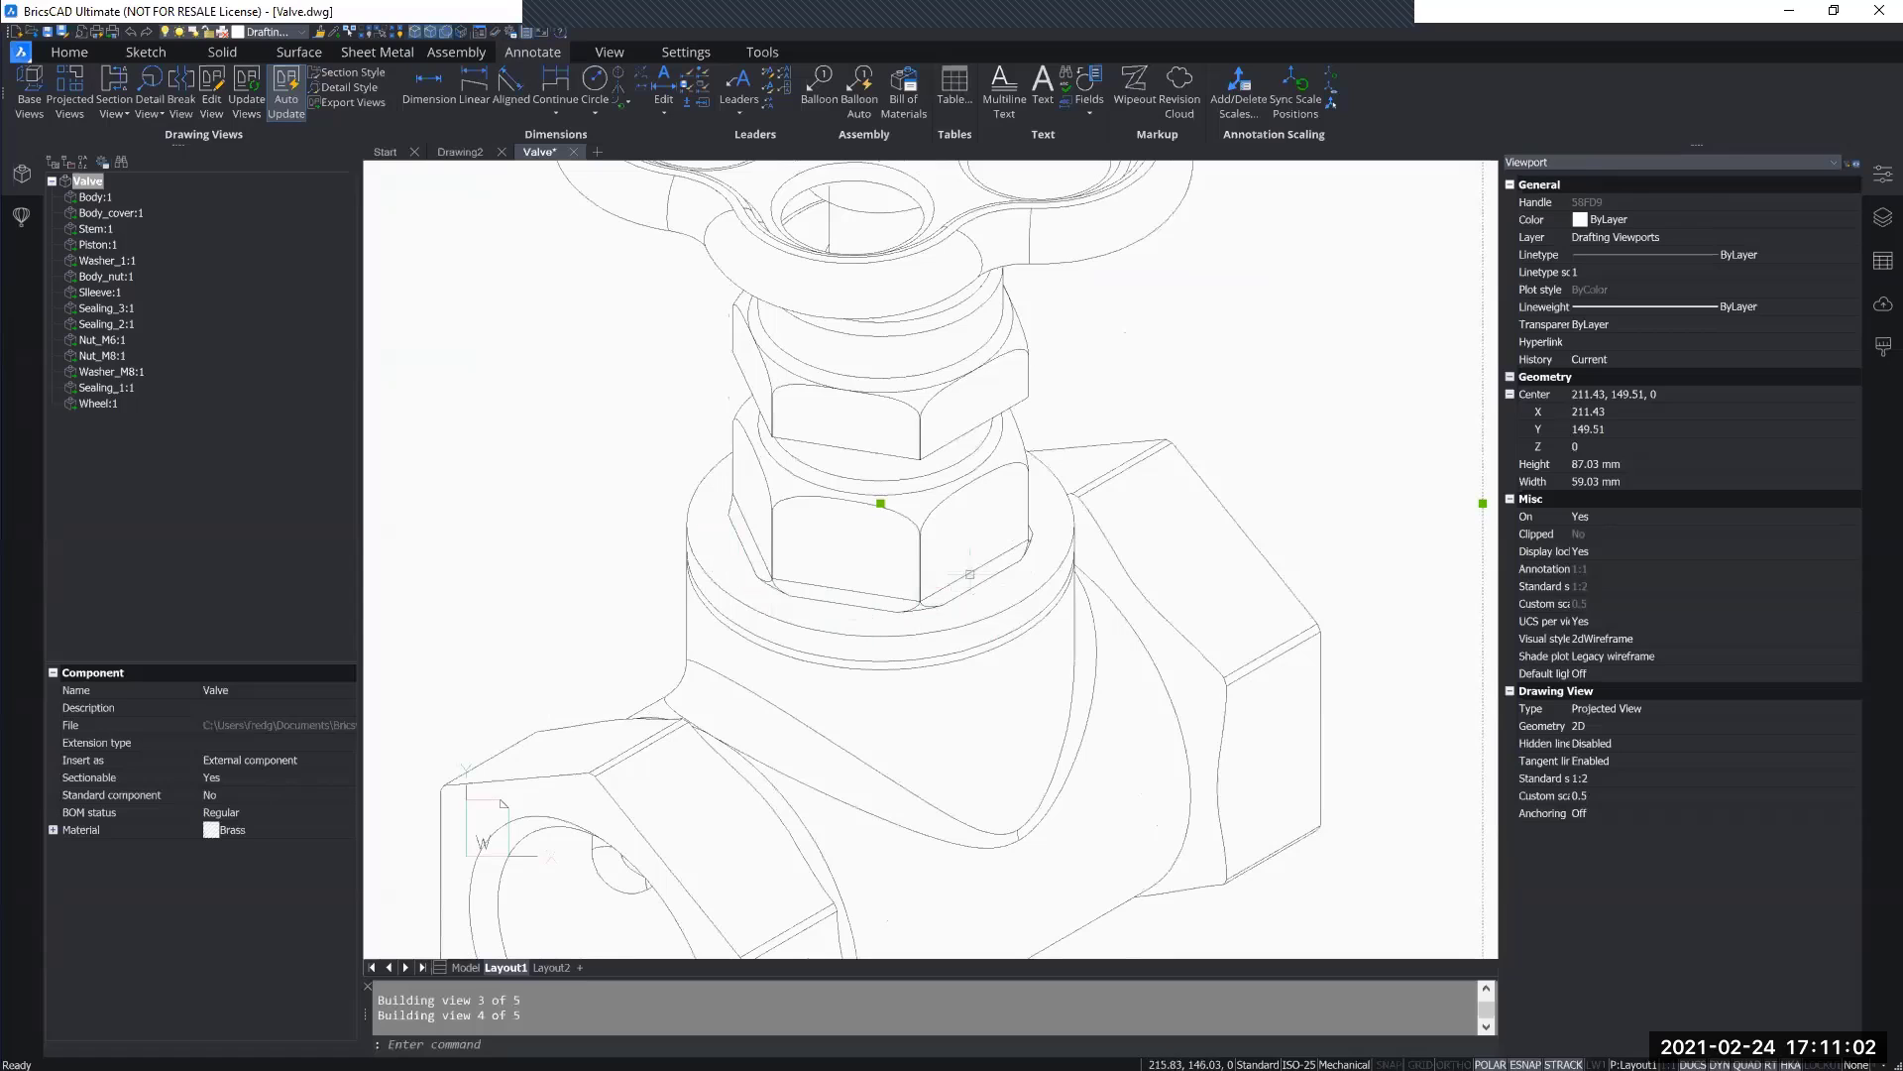
pyautogui.scroll(-4, 1010, 595)
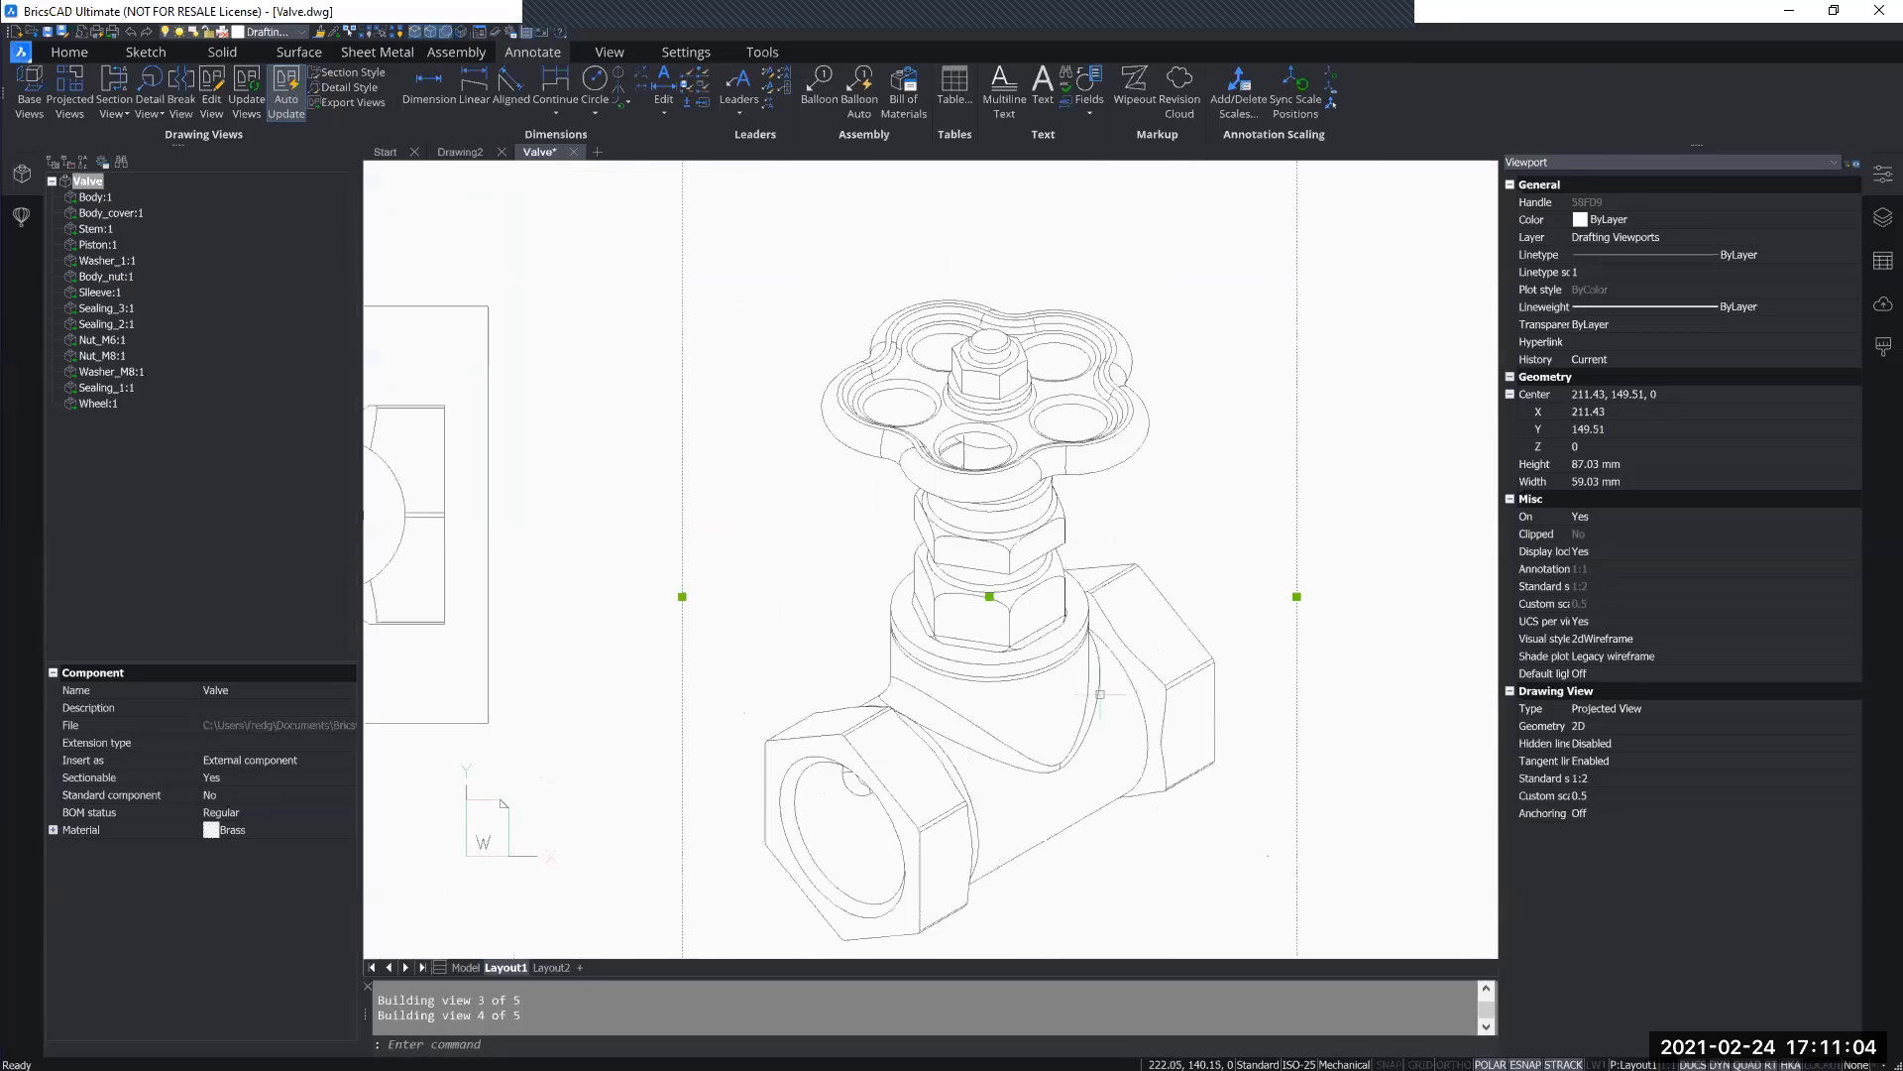
pyautogui.click(1626, 741)
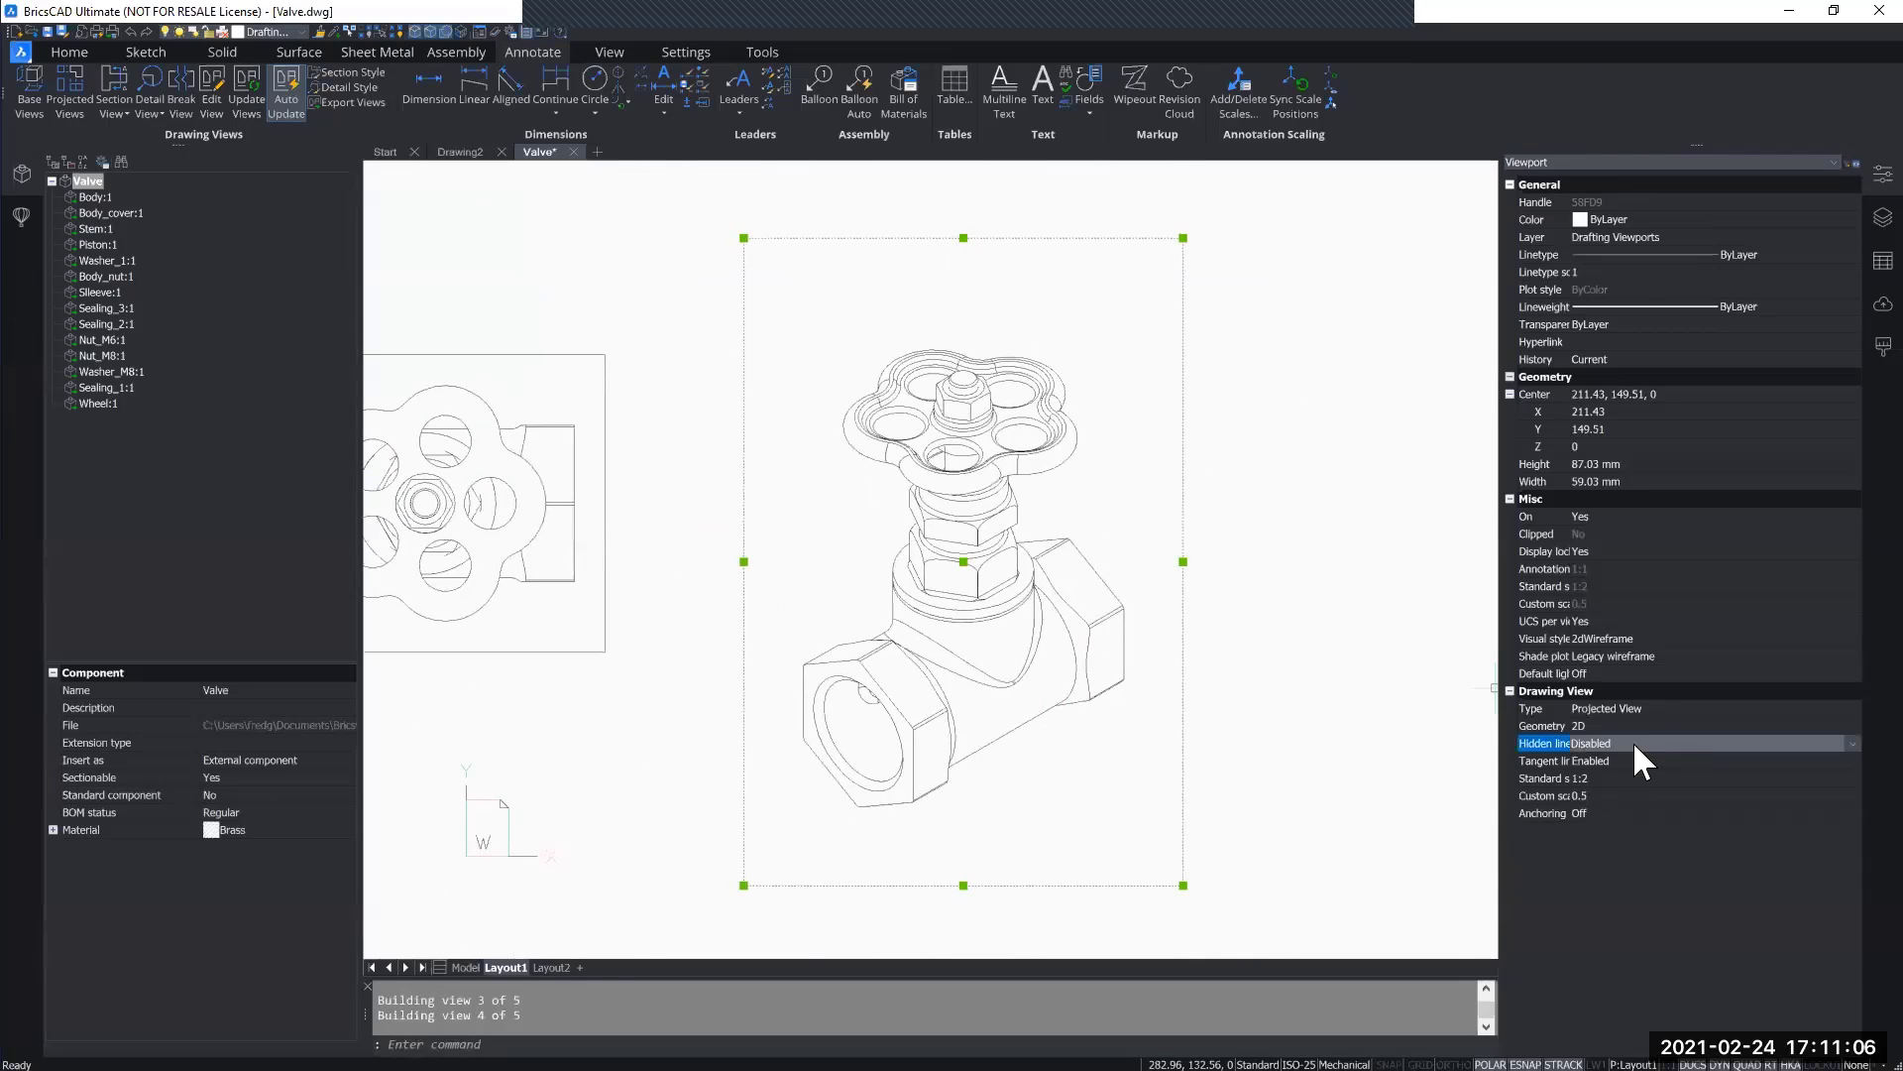
pyautogui.click(1645, 742)
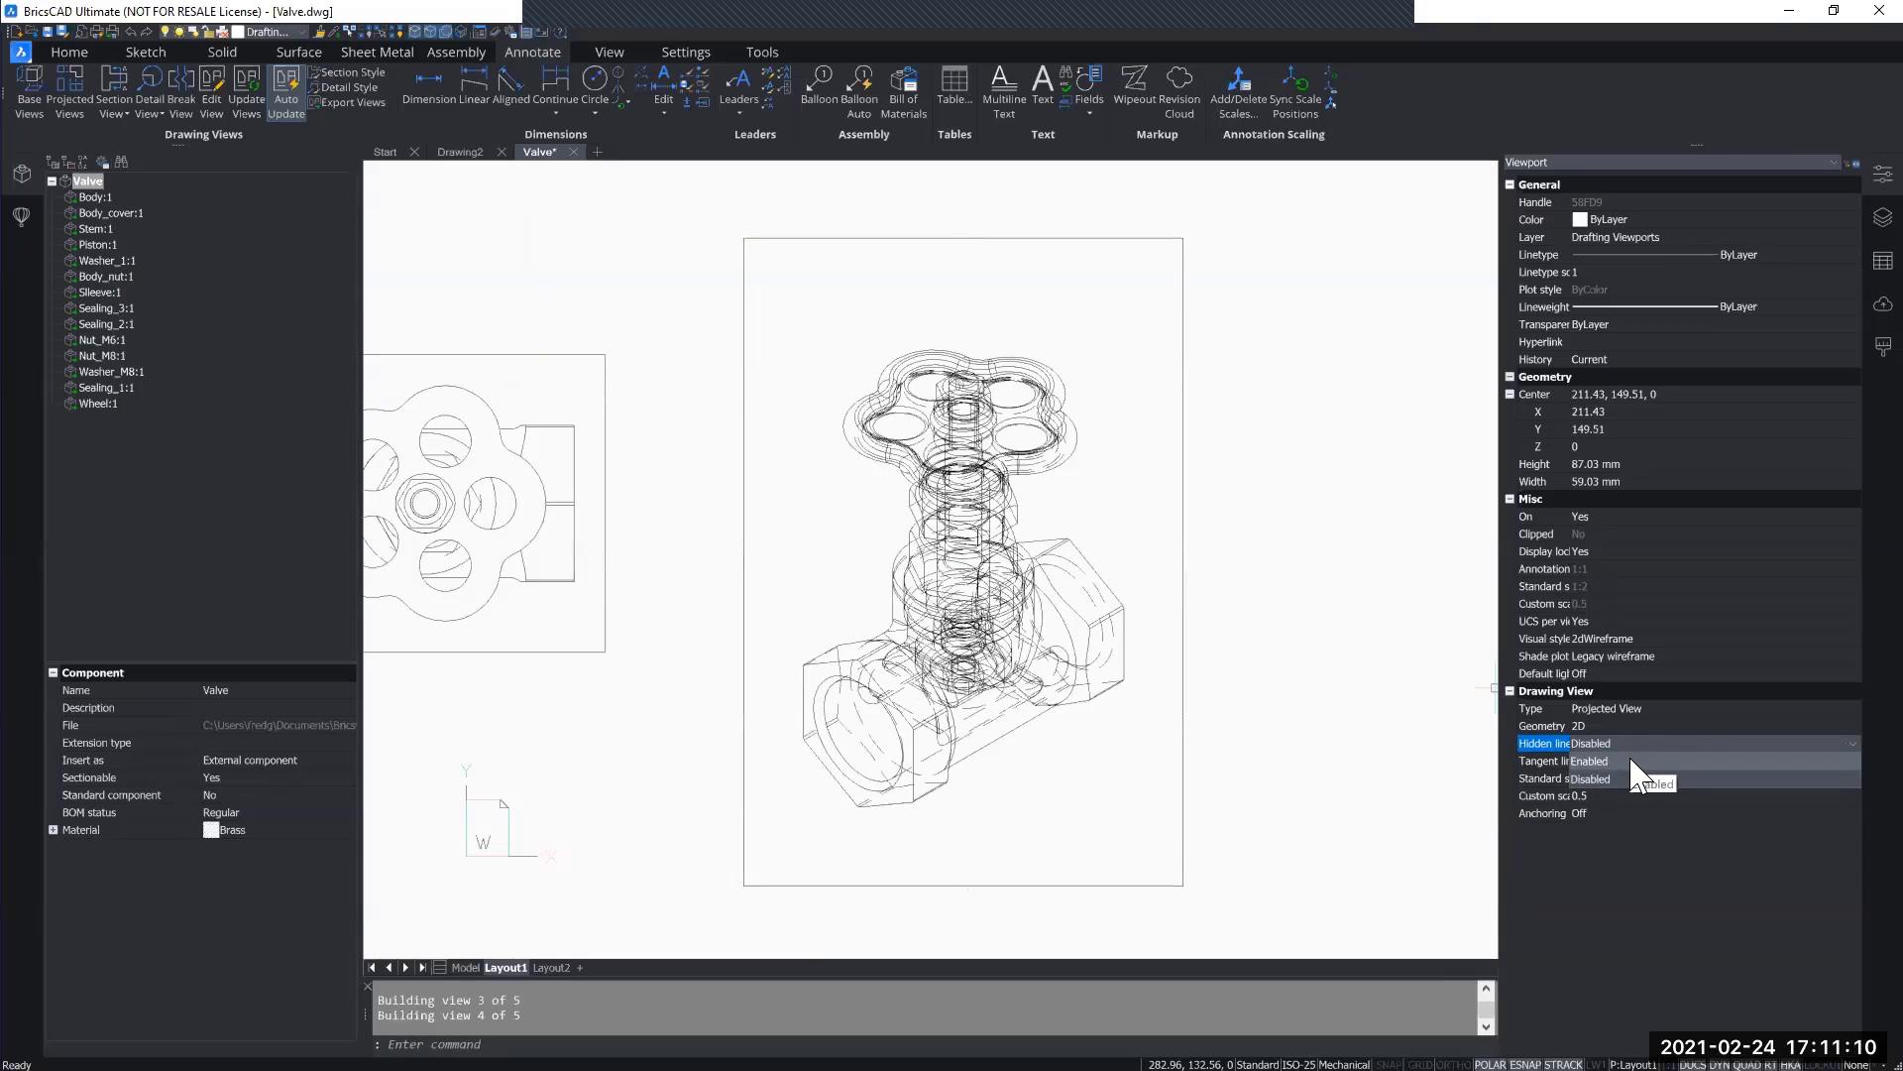
pyautogui.click(1631, 761)
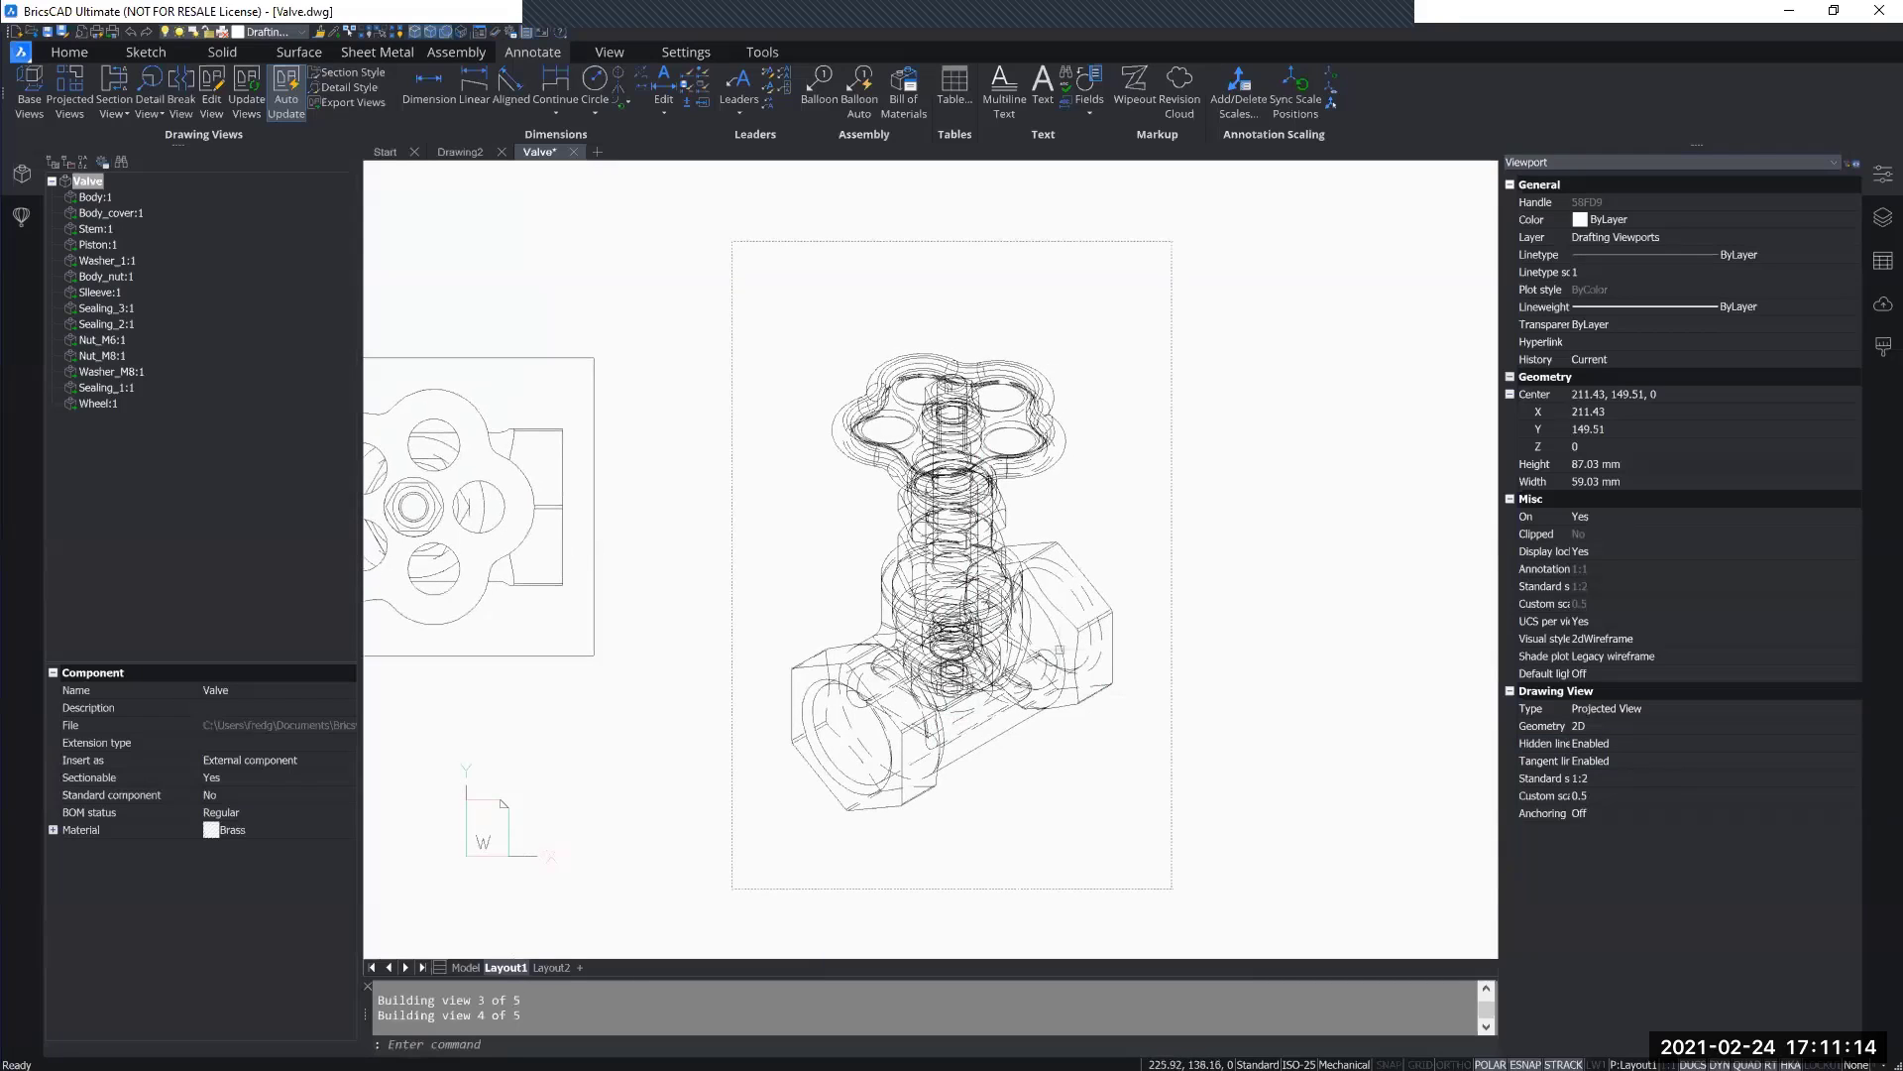
pyautogui.click(1623, 742)
pyautogui.click(1617, 779)
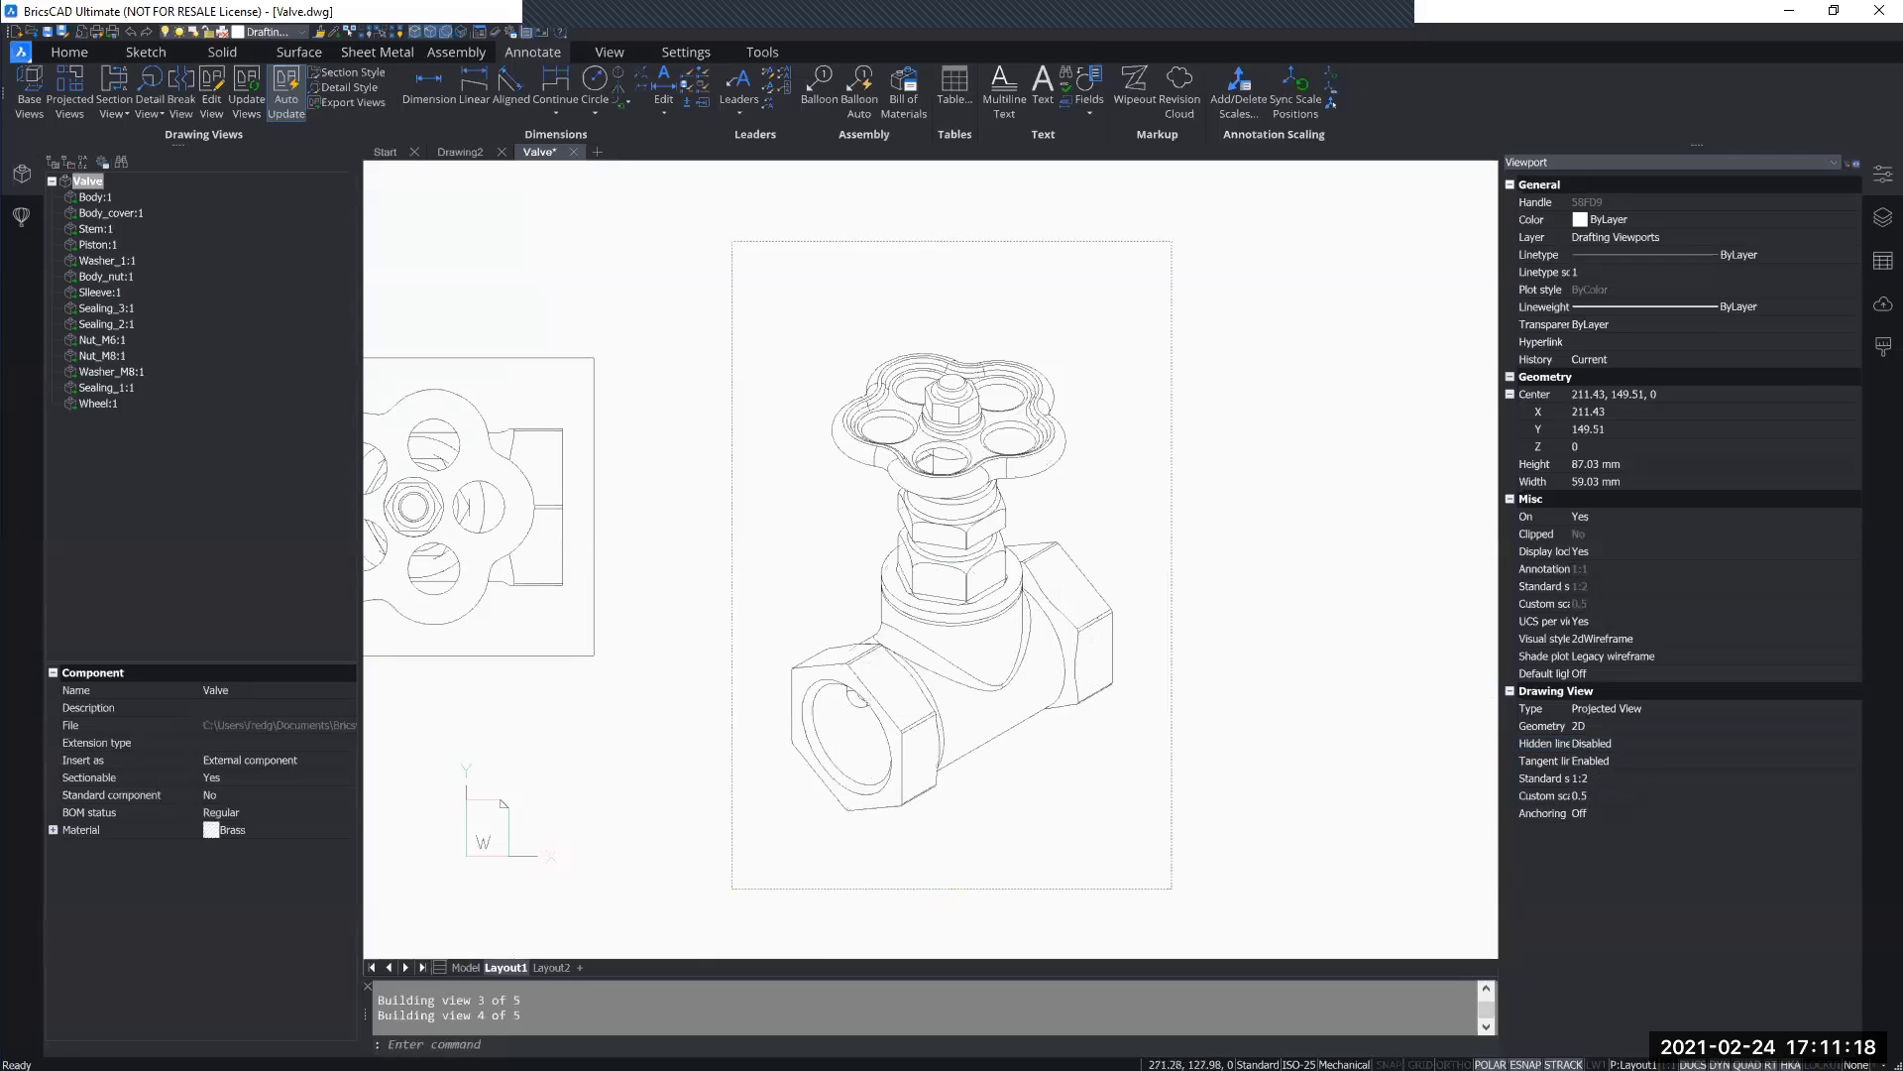
# Step: Select only the front base view's viewport and set its hidden lines to Enabled
pyautogui.moveTo(1276, 654); pyautogui.dragTo(1300, 703, button='middle')
pyautogui.scroll(-1, 1298, 704)
pyautogui.moveTo(784, 471)
pyautogui.mouseDown(button='middle')
pyautogui.moveTo(888, 578)
pyautogui.moveTo(952, 723)
pyautogui.moveTo(1113, 801)
pyautogui.mouseUp(button='middle')
pyautogui.moveTo(1022, 823); pyautogui.dragTo(896, 853, button='middle')
pyautogui.click(1006, 679)
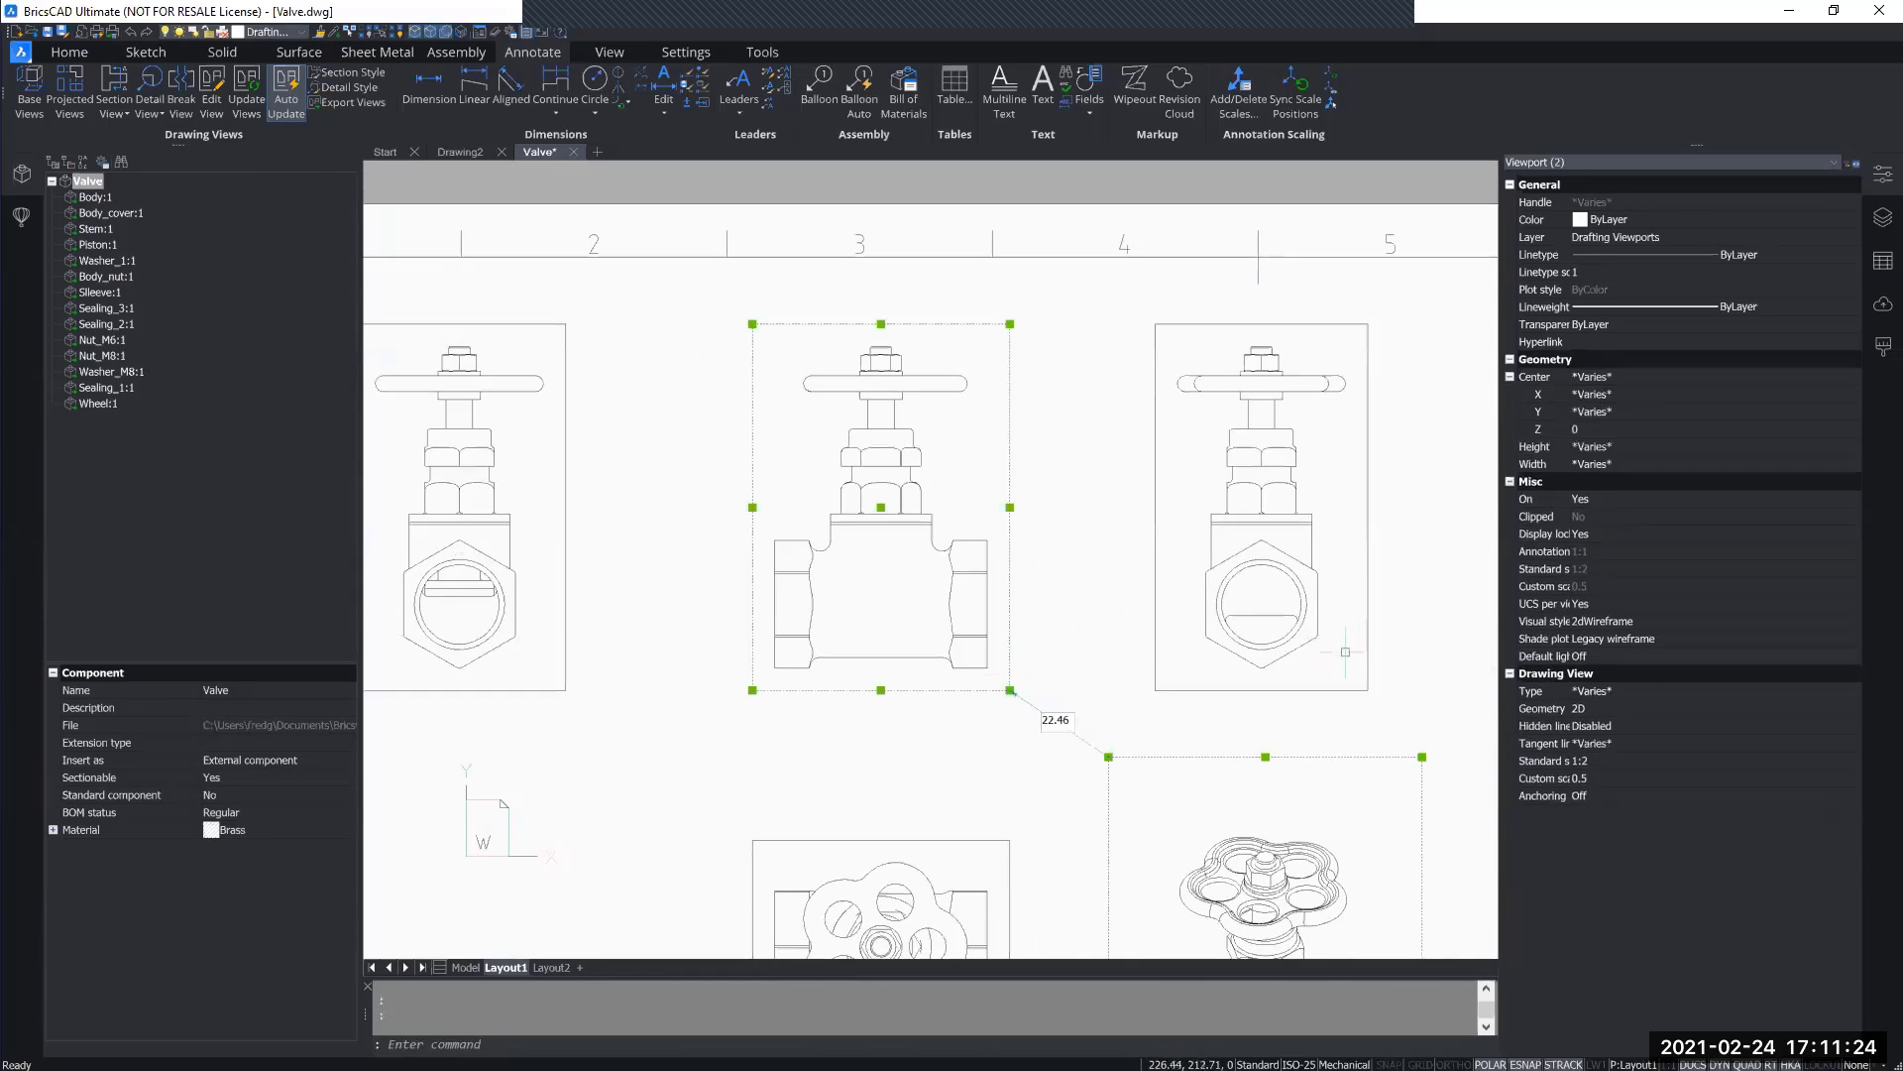
pyautogui.press('Escape')
pyautogui.click(1011, 586)
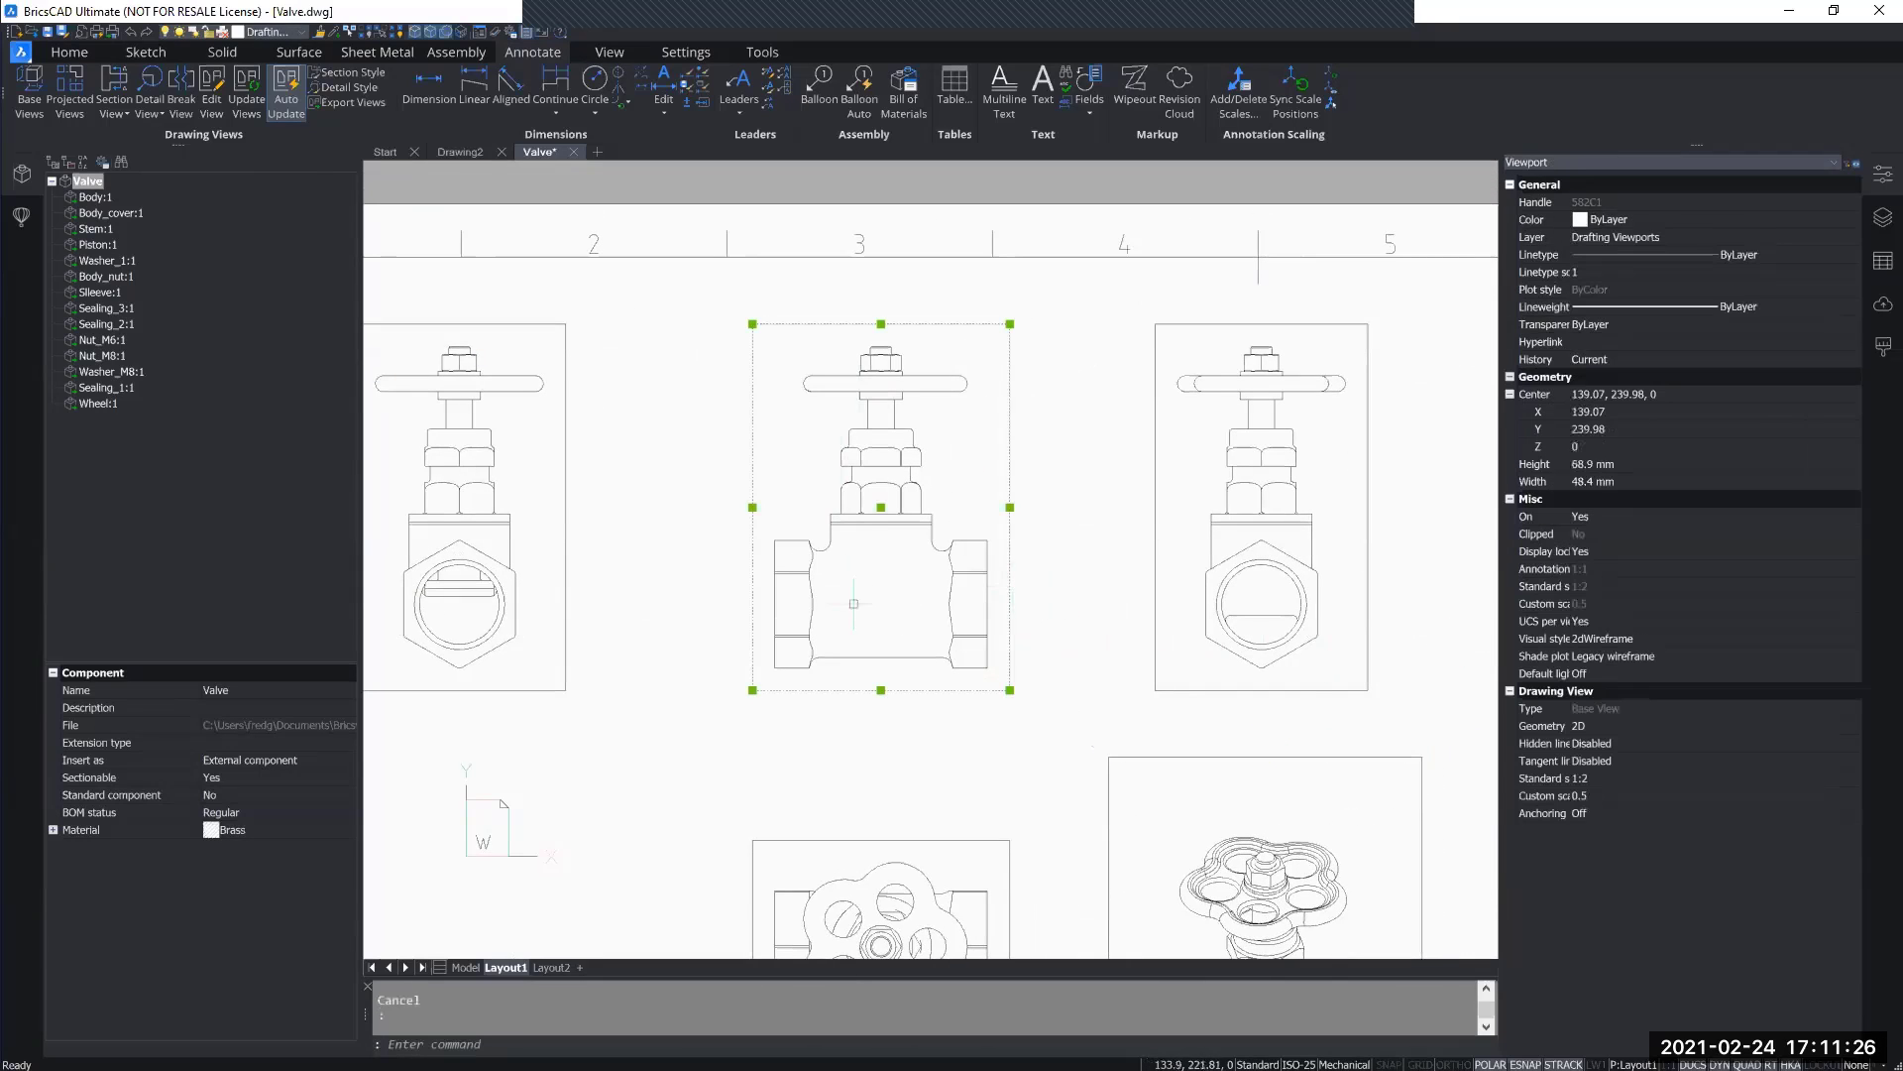
pyautogui.click(1615, 743)
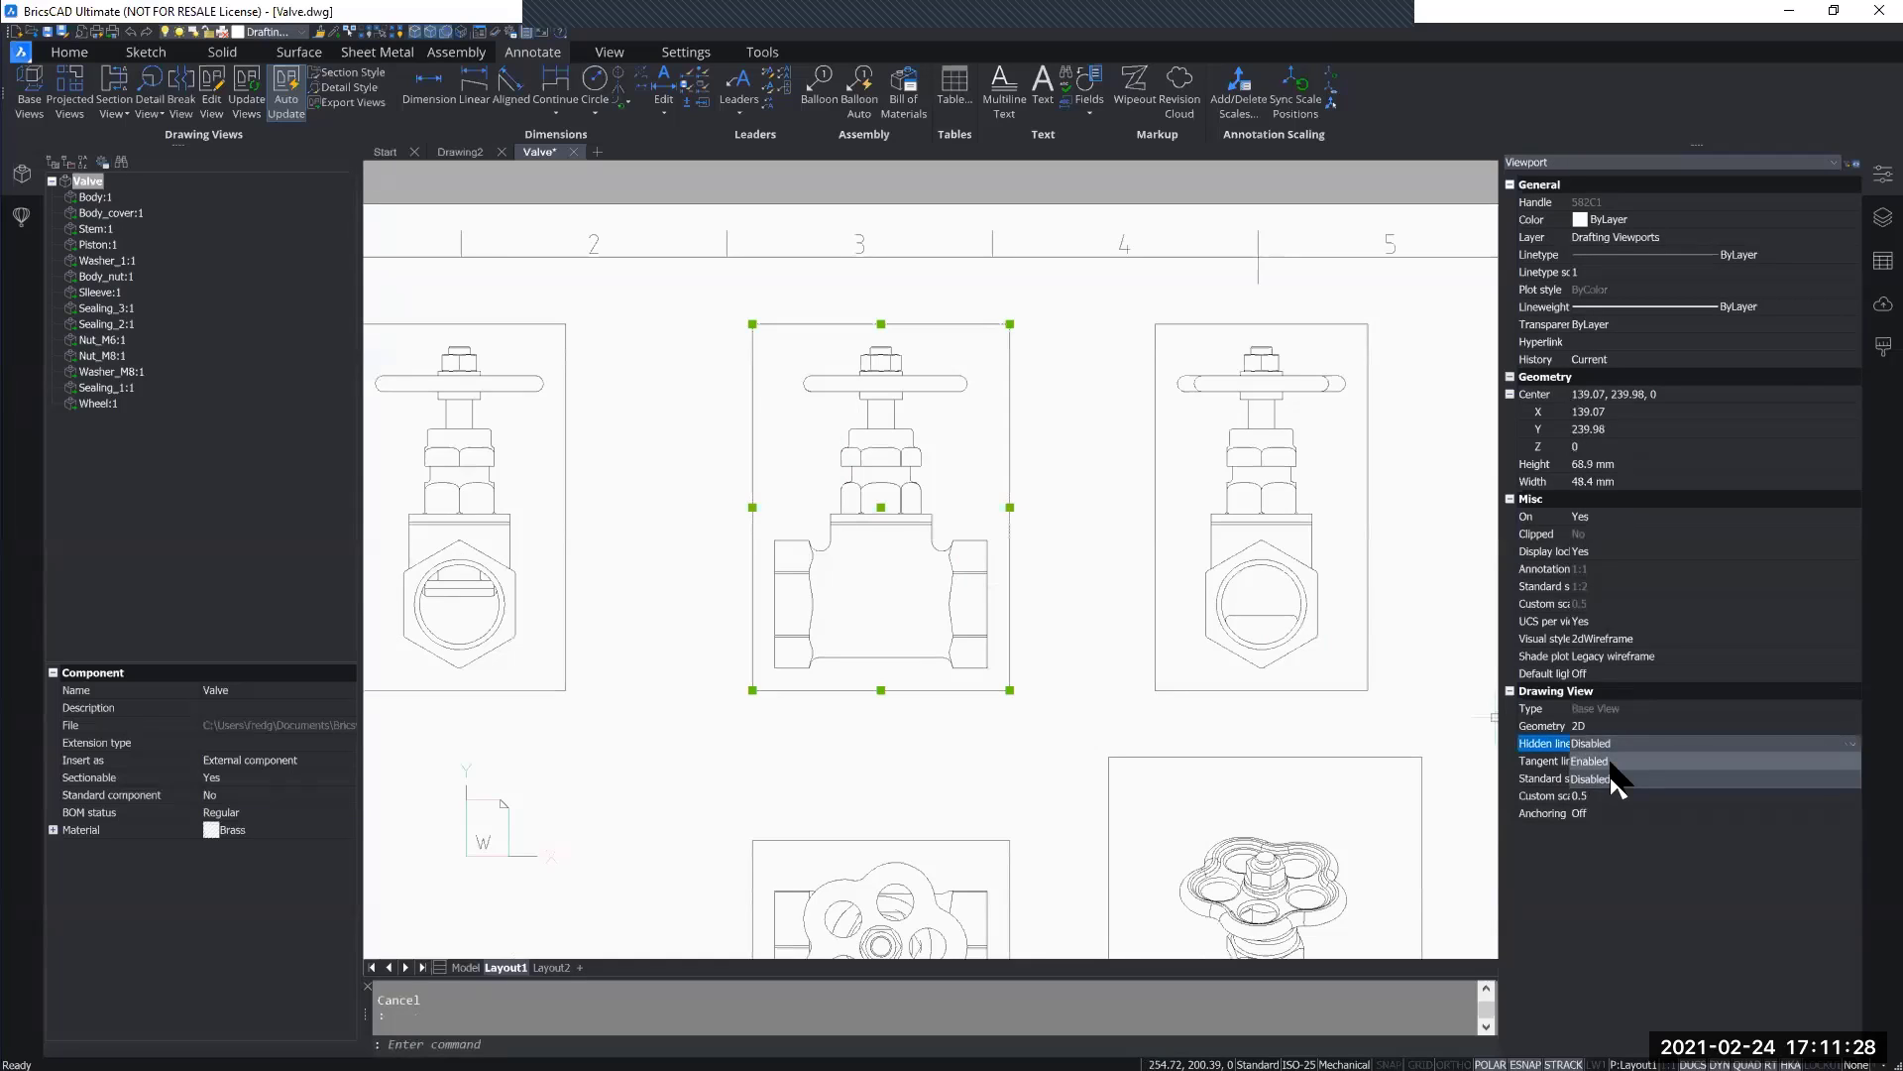
pyautogui.click(1626, 779)
# Step: Inspect the hidden lines of the stem, piston and body passages in the front view and clear the selection
pyautogui.moveTo(1087, 639); pyautogui.dragTo(1088, 709, button='middle')
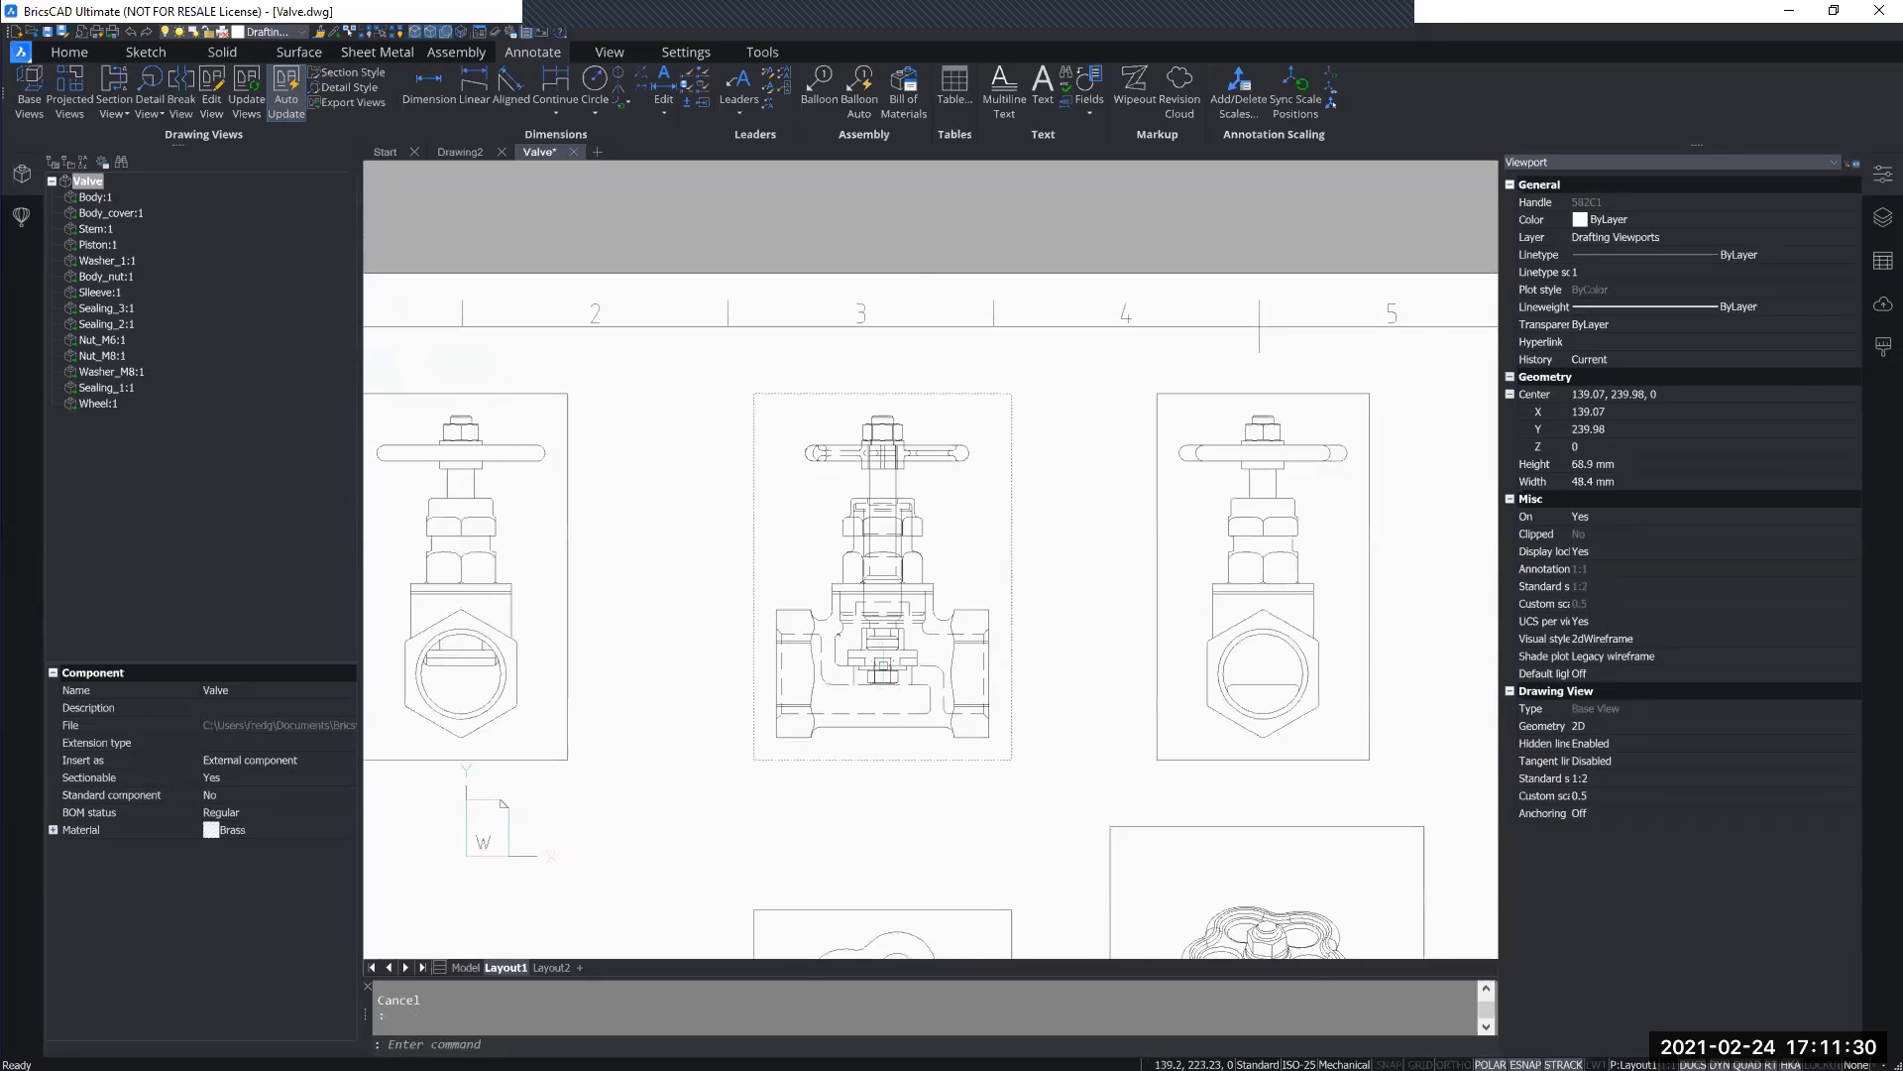
pyautogui.scroll(4, 883, 662)
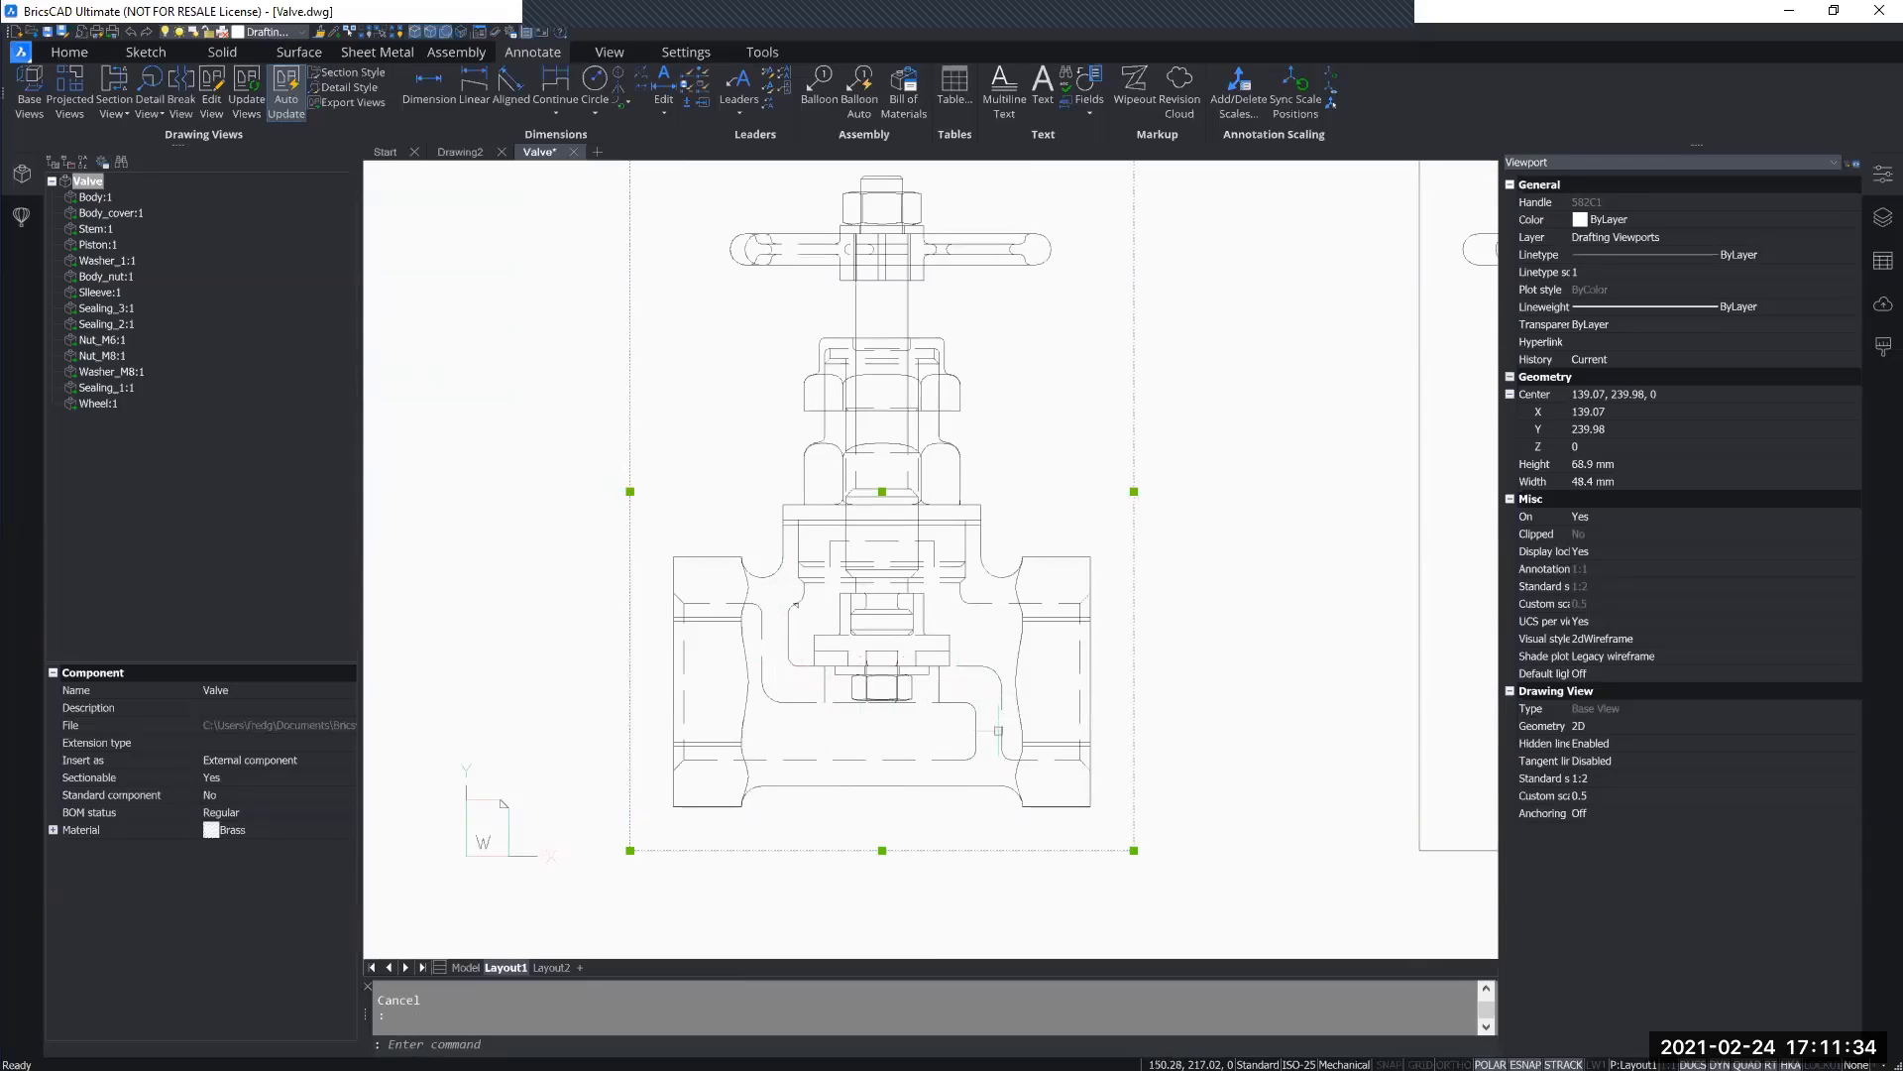
pyautogui.moveTo(990, 744)
pyautogui.moveTo(1181, 460); pyautogui.dragTo(1155, 499, button='middle')
pyautogui.press('Escape')
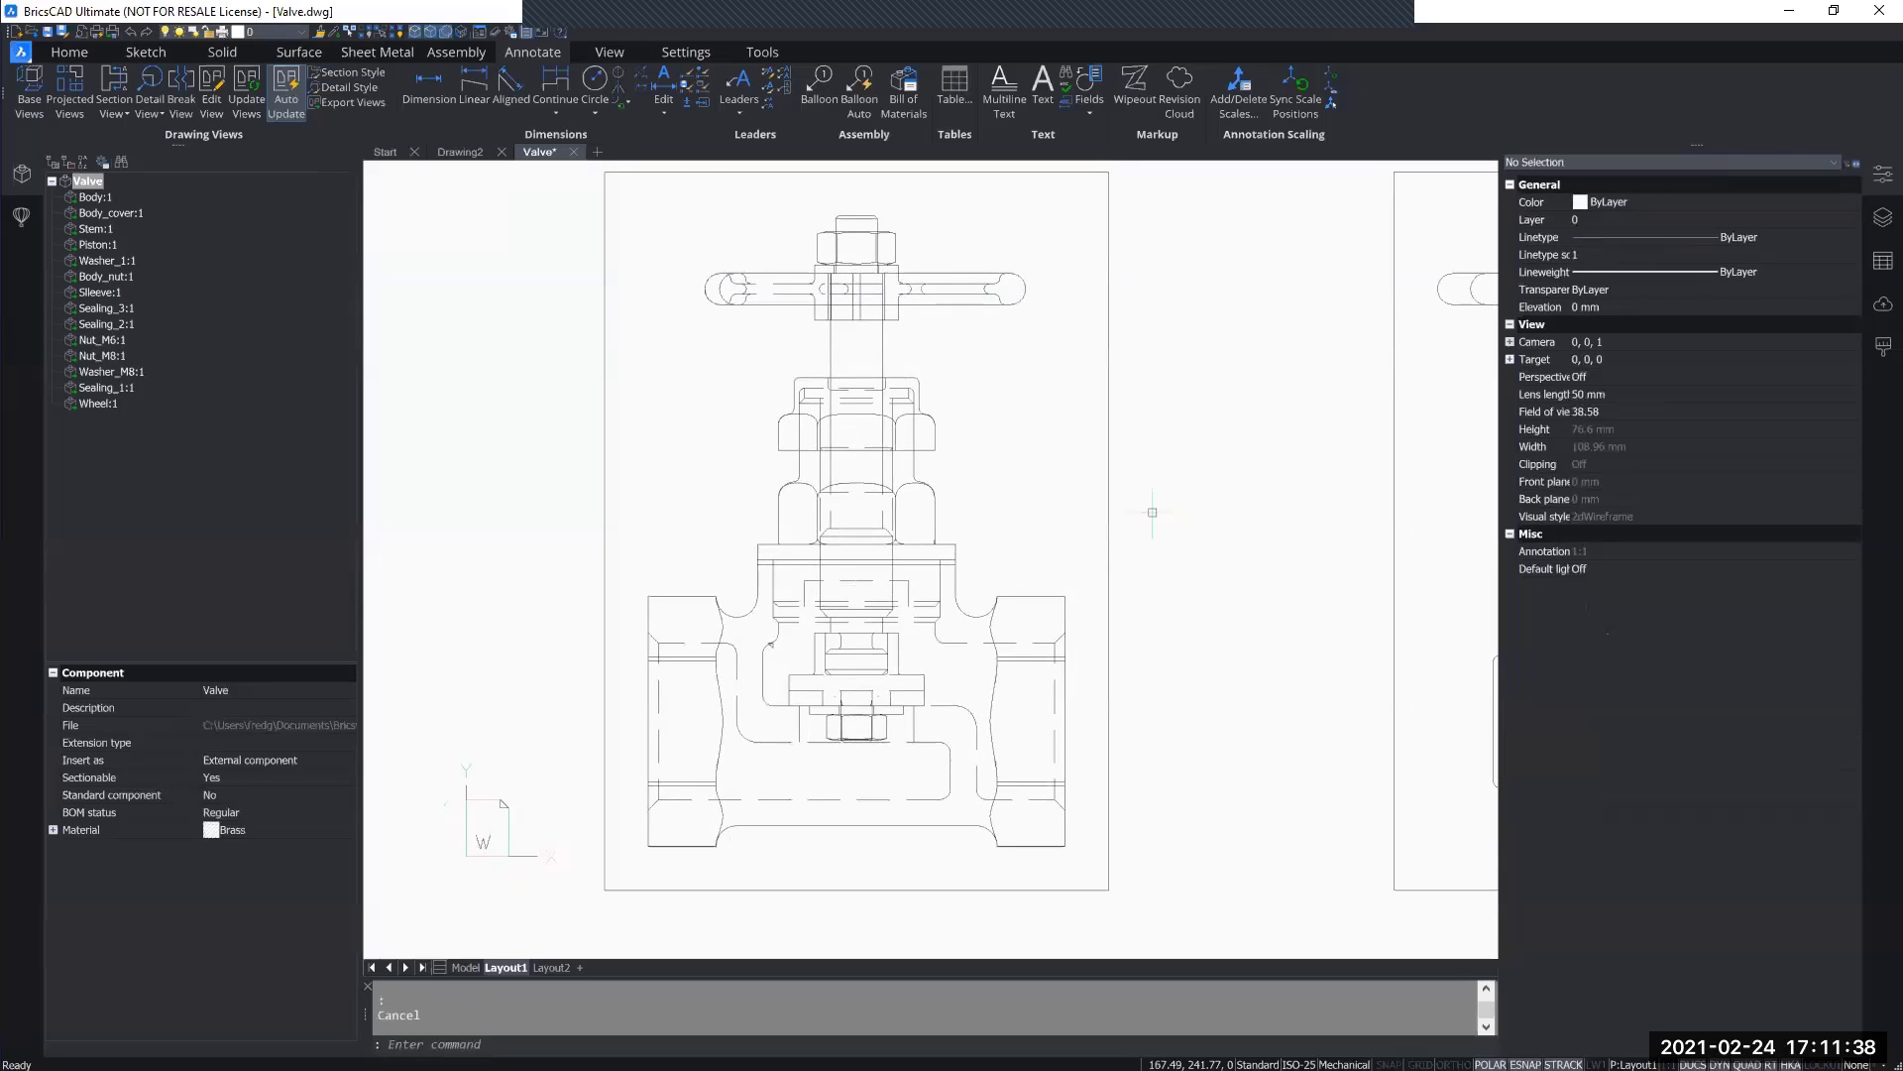
pyautogui.moveTo(1190, 544); pyautogui.dragTo(1168, 510, button='middle')
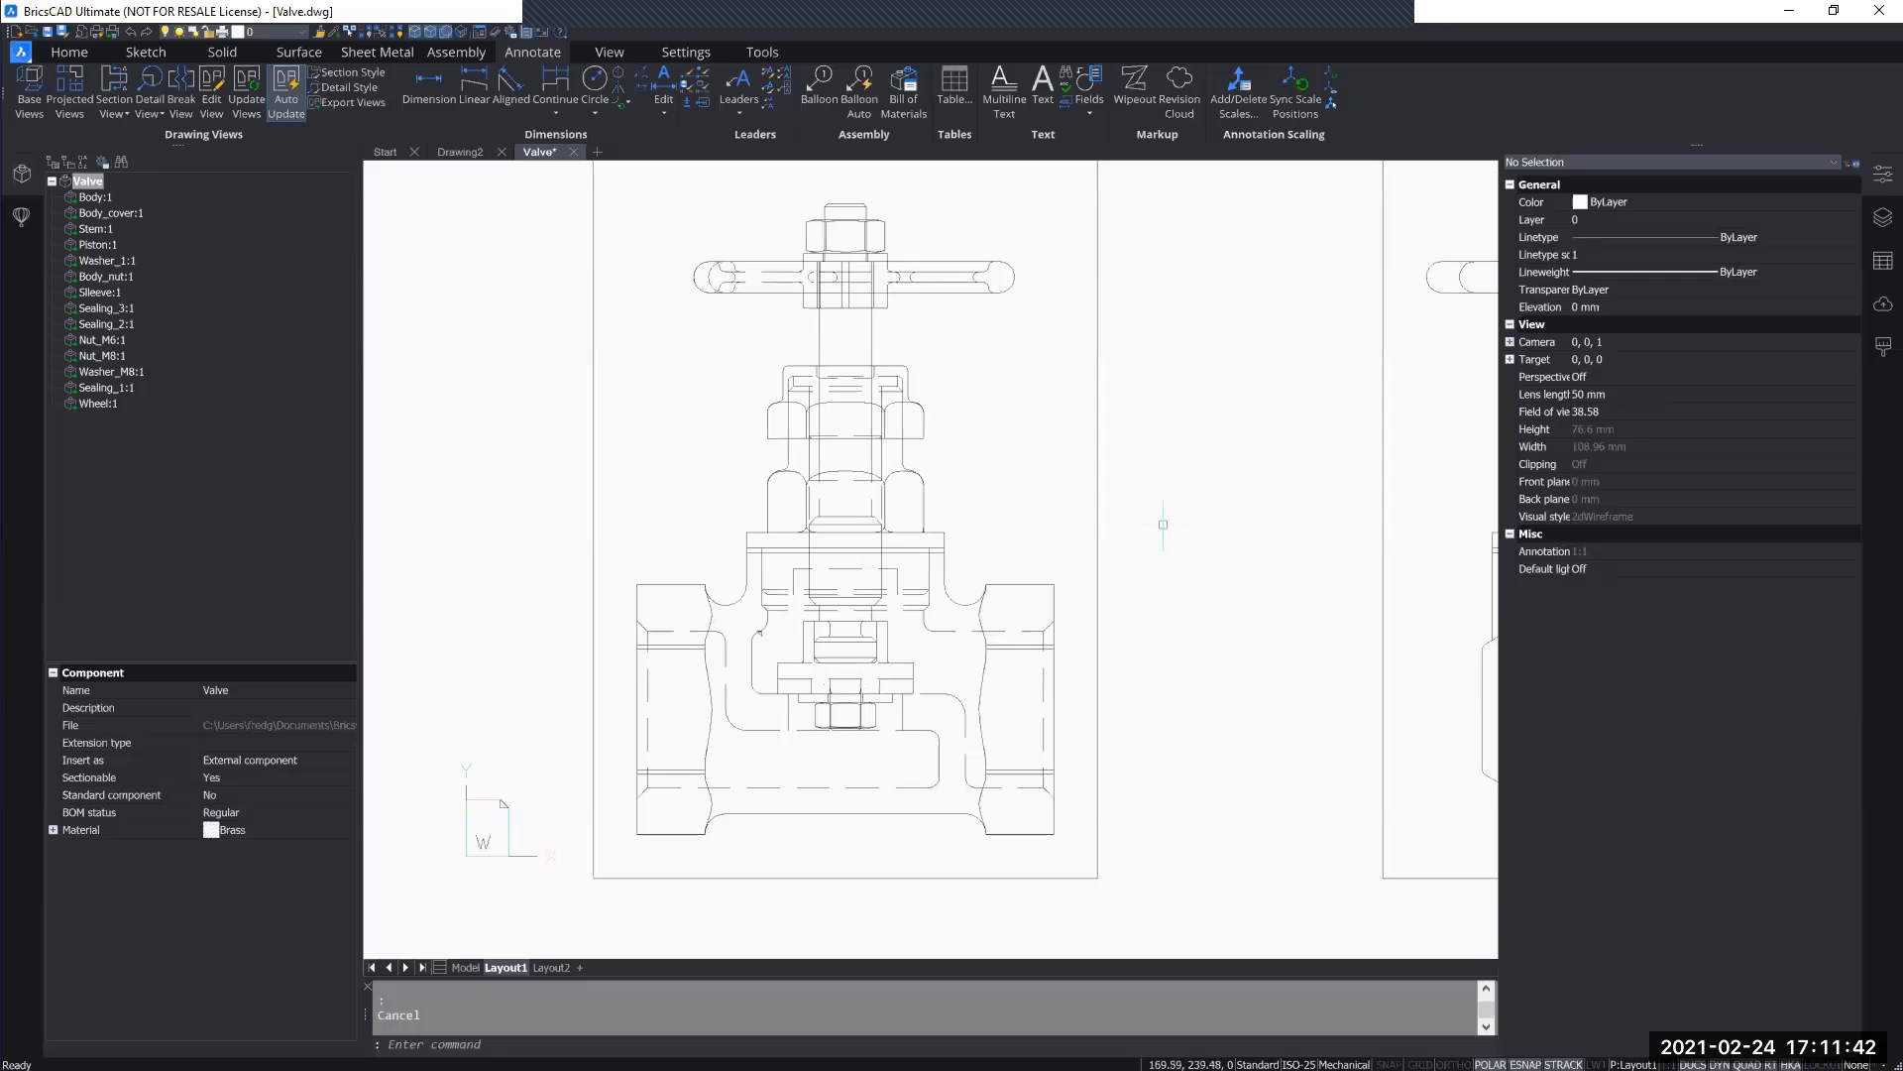
pyautogui.scroll(-5, 1199, 785)
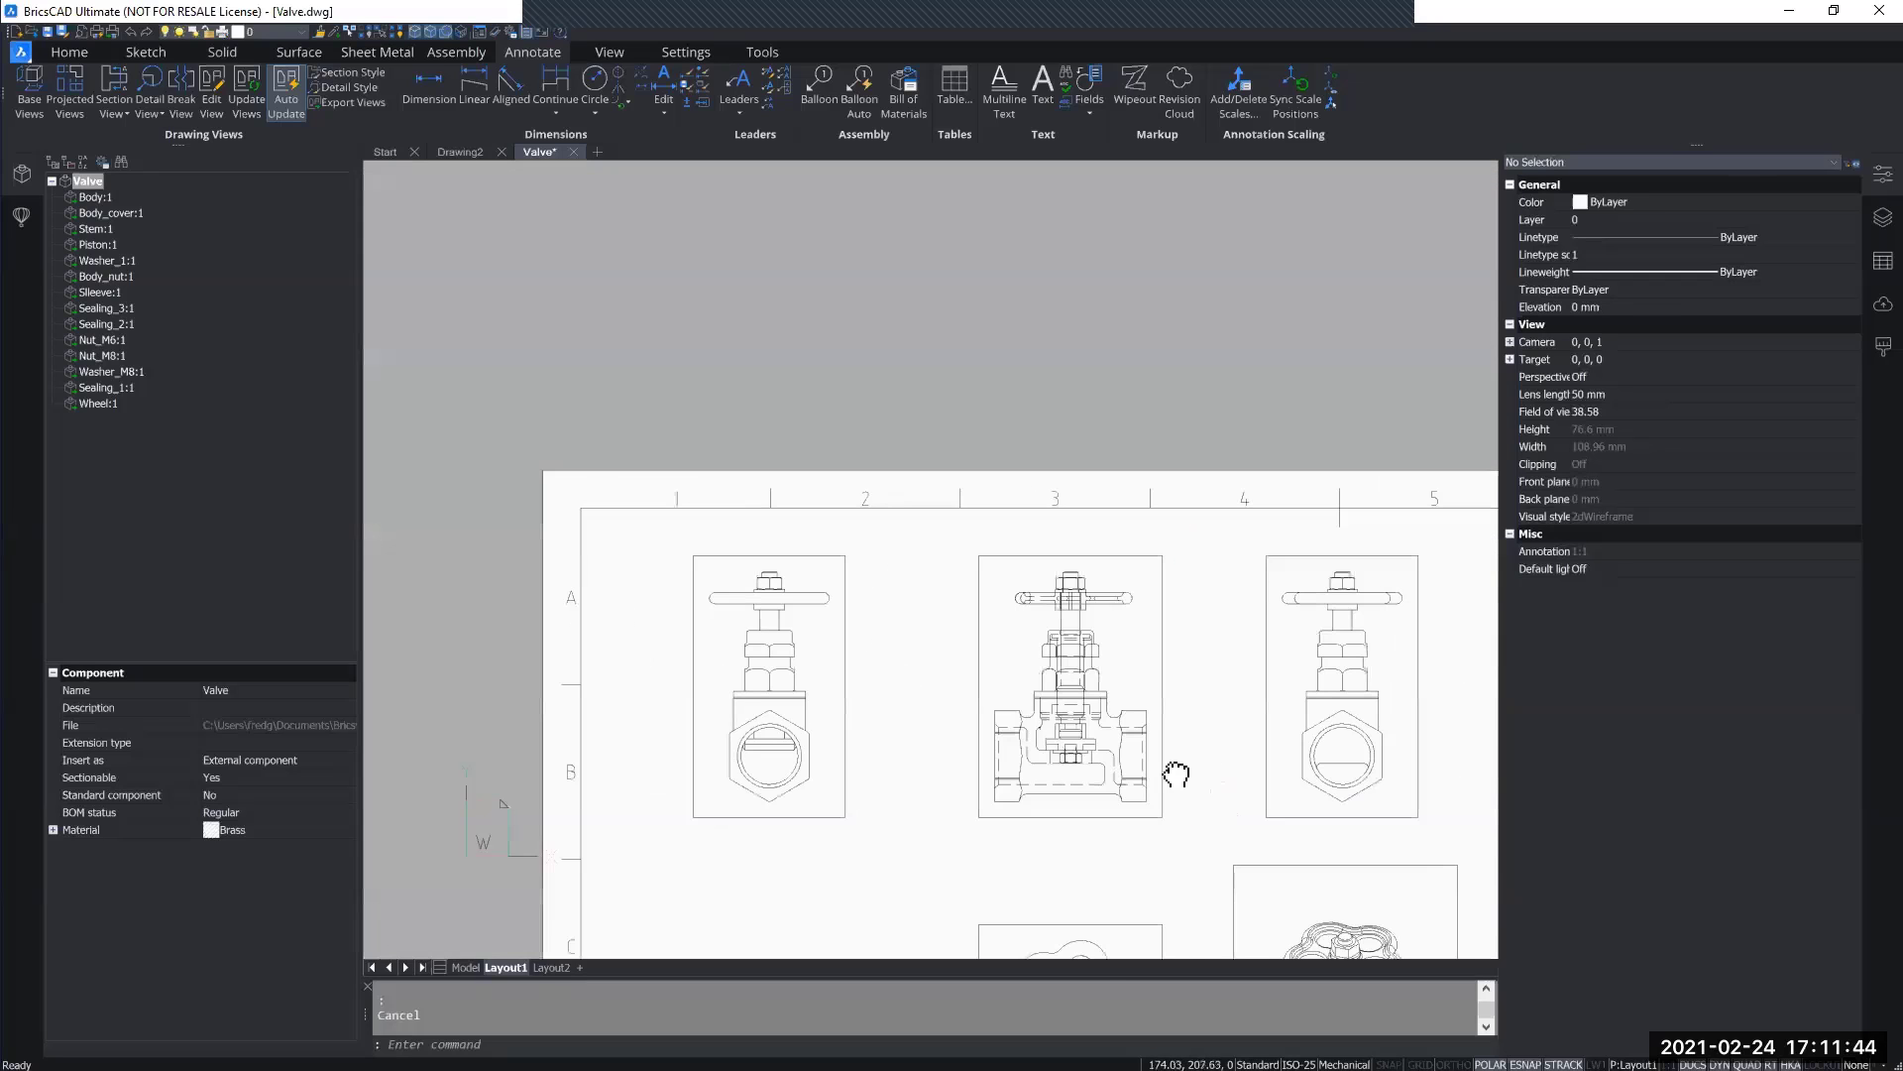
pyautogui.moveTo(1173, 777); pyautogui.dragTo(997, 542, button='middle')
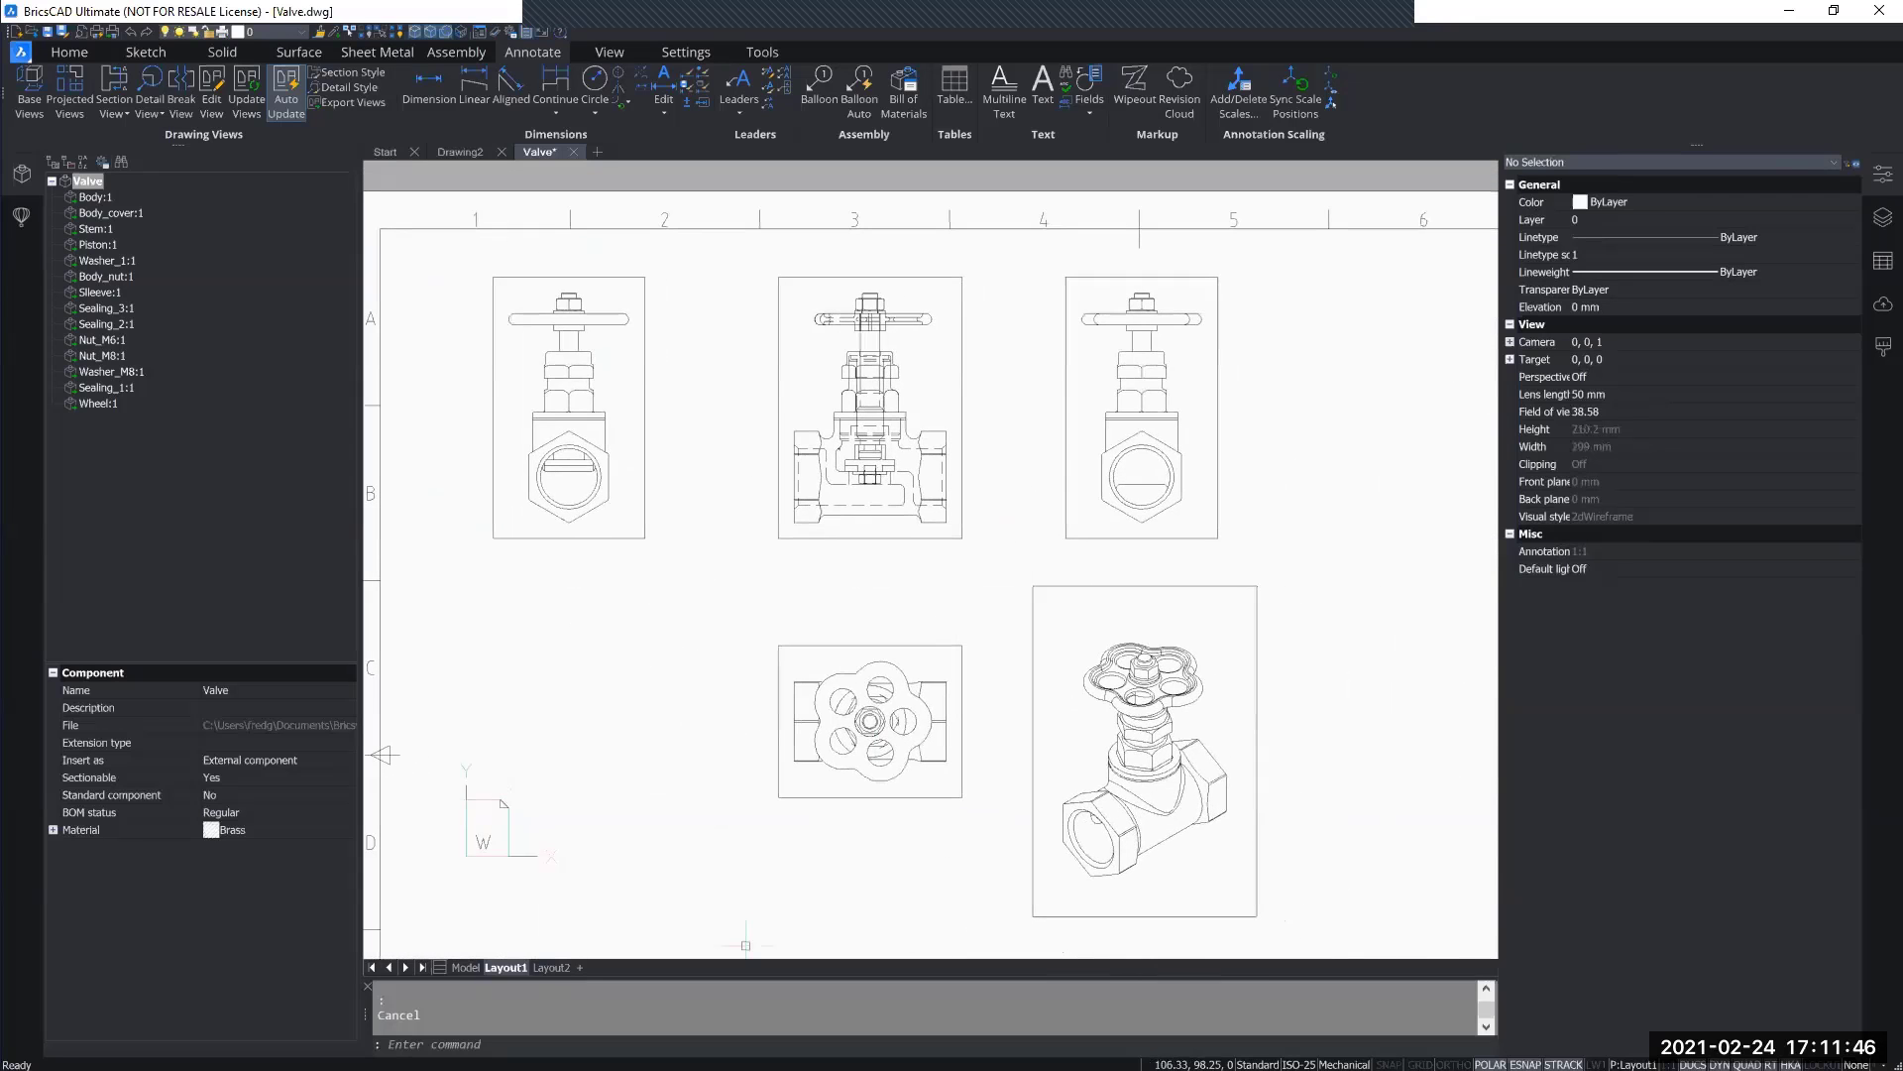
# Step: Try the 3D geometry option on the isometric projected view and deselect its viewport
pyautogui.moveTo(1336, 758); pyautogui.dragTo(1192, 683, button='middle')
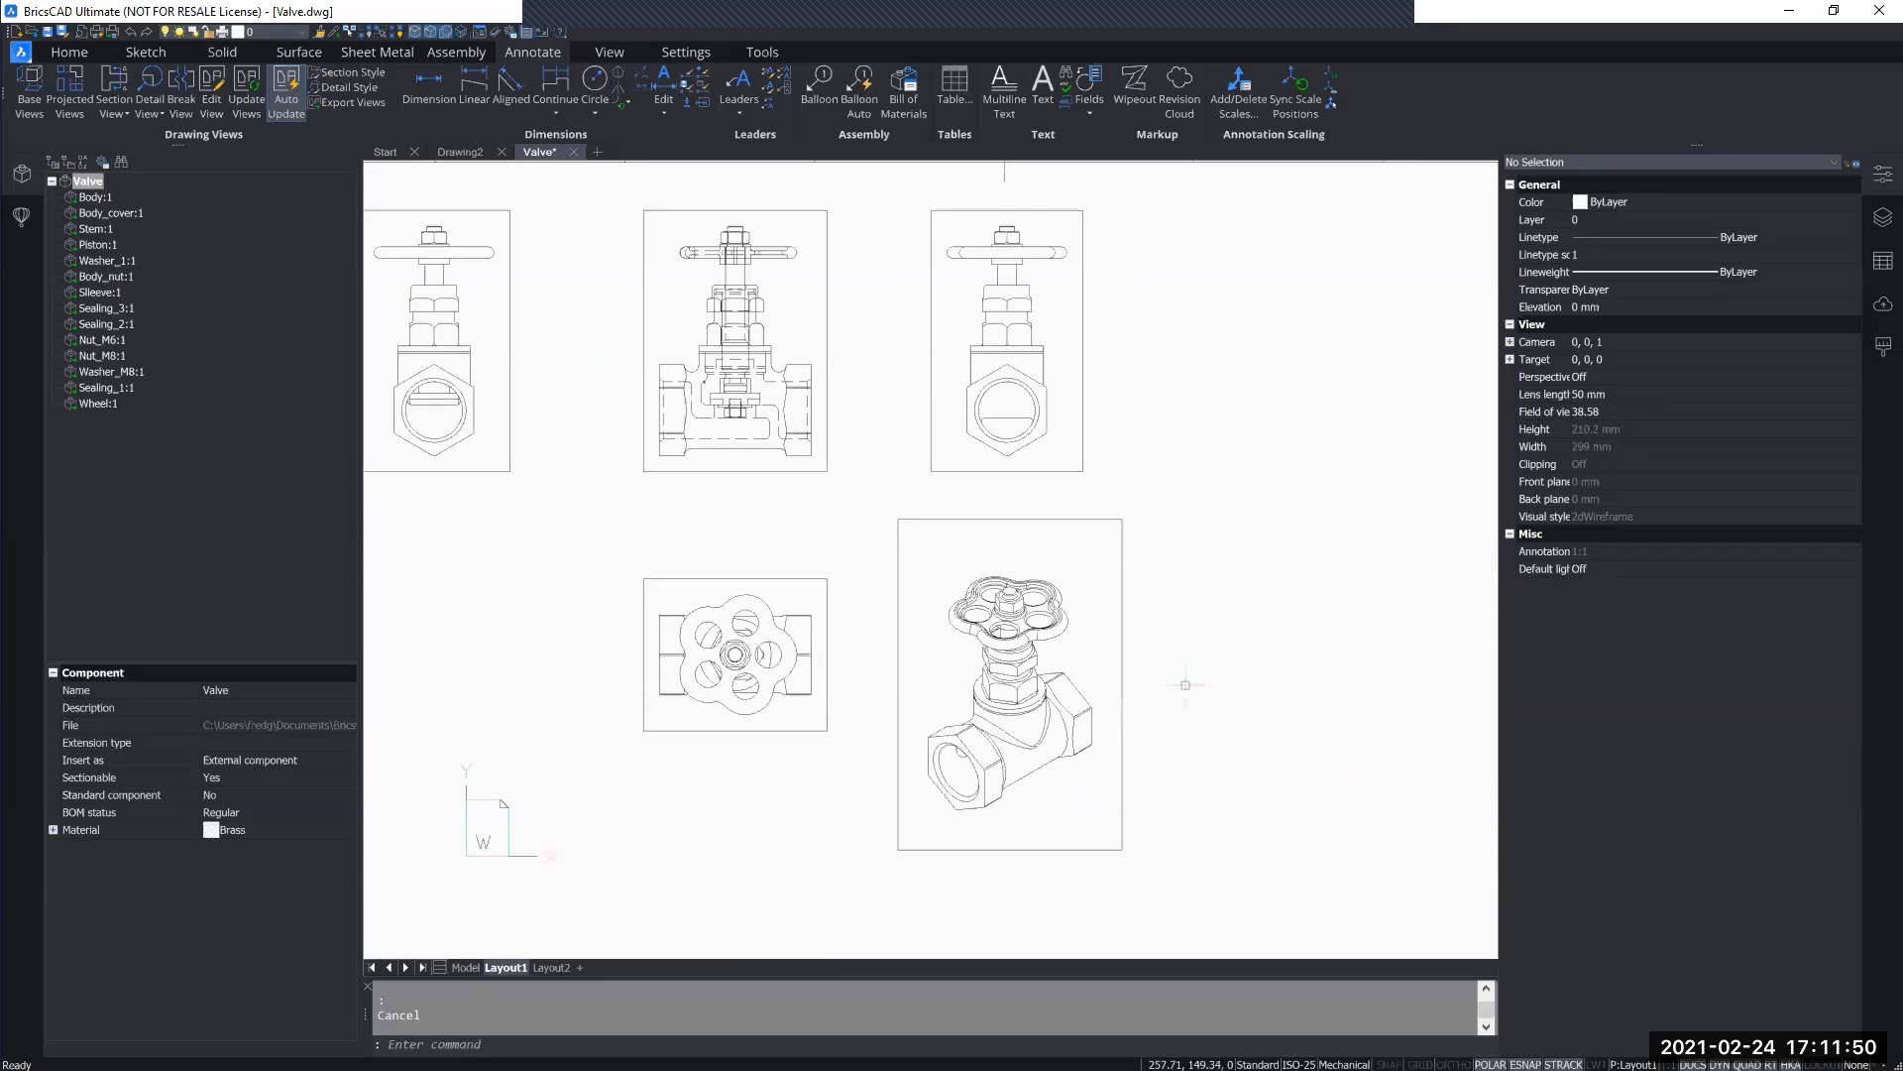
pyautogui.click(1123, 734)
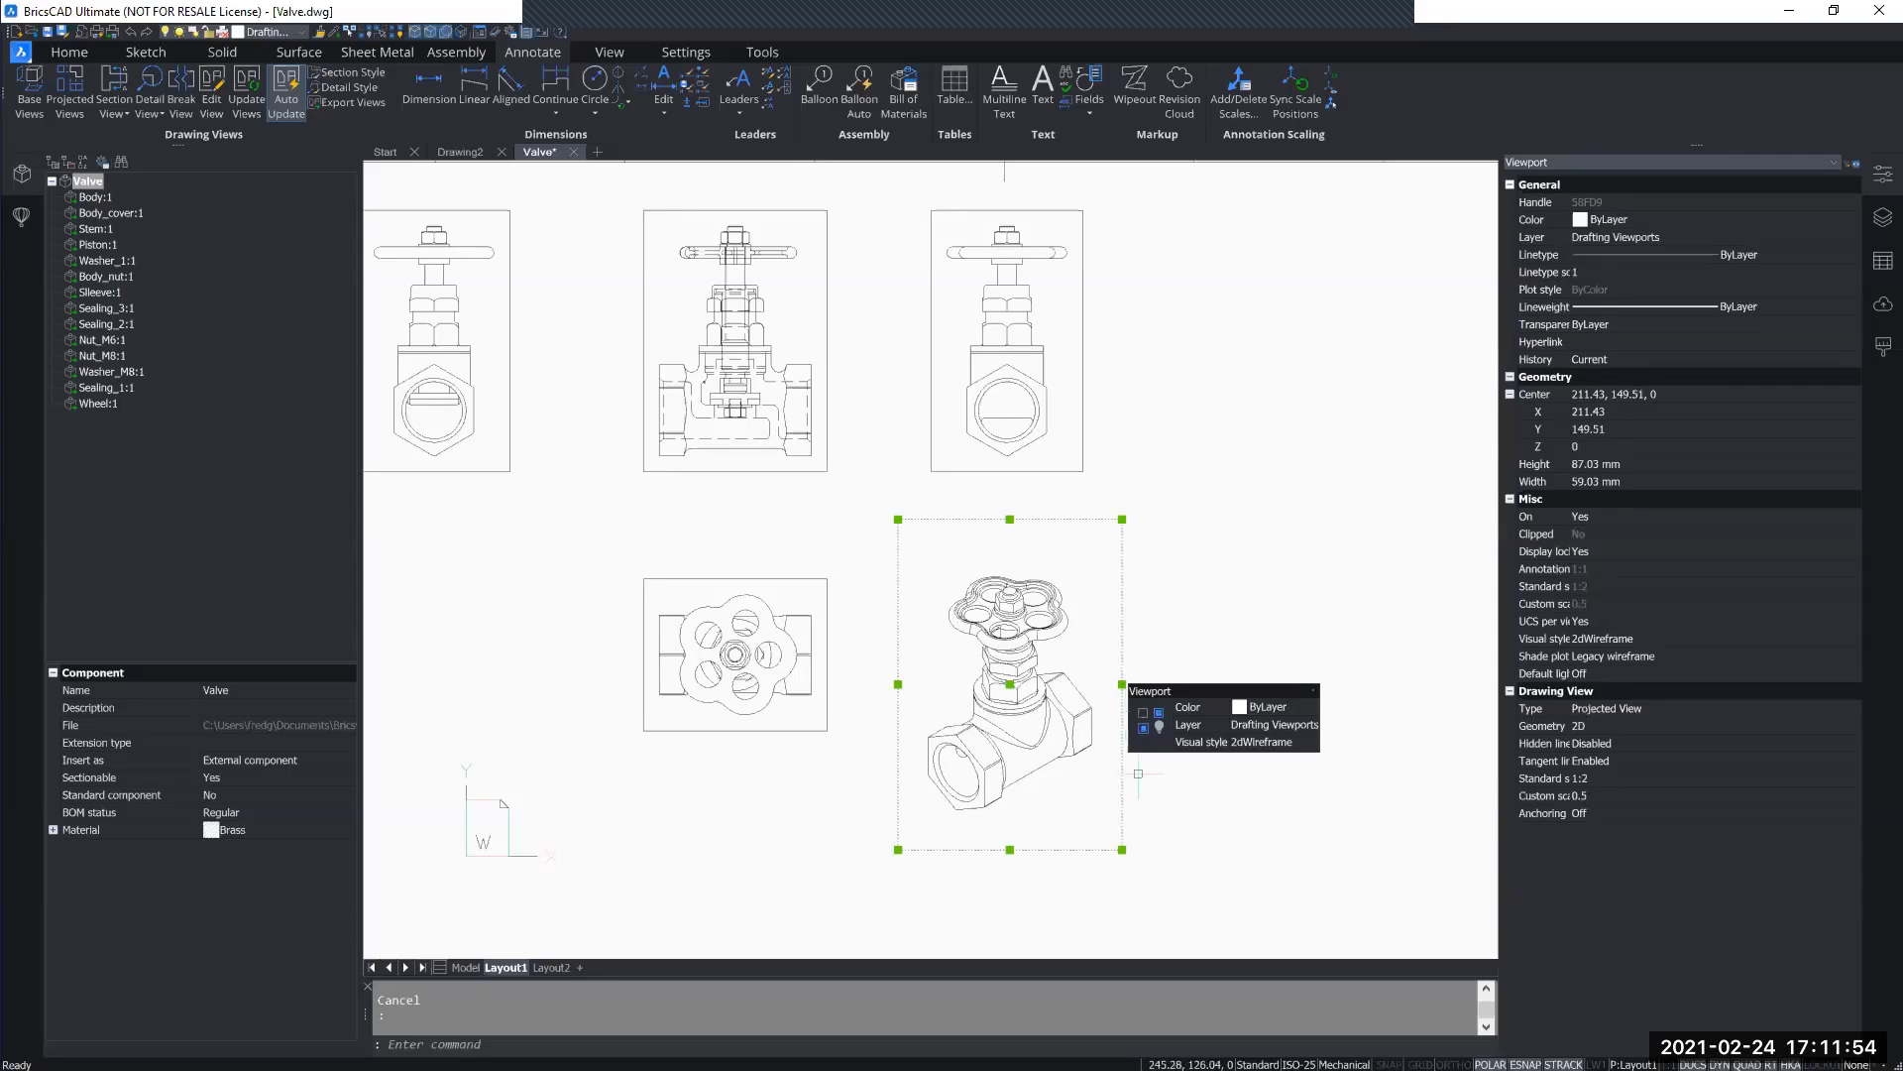
pyautogui.moveTo(1134, 811); pyautogui.dragTo(1038, 739, button='middle')
pyautogui.scroll(2, 967, 623)
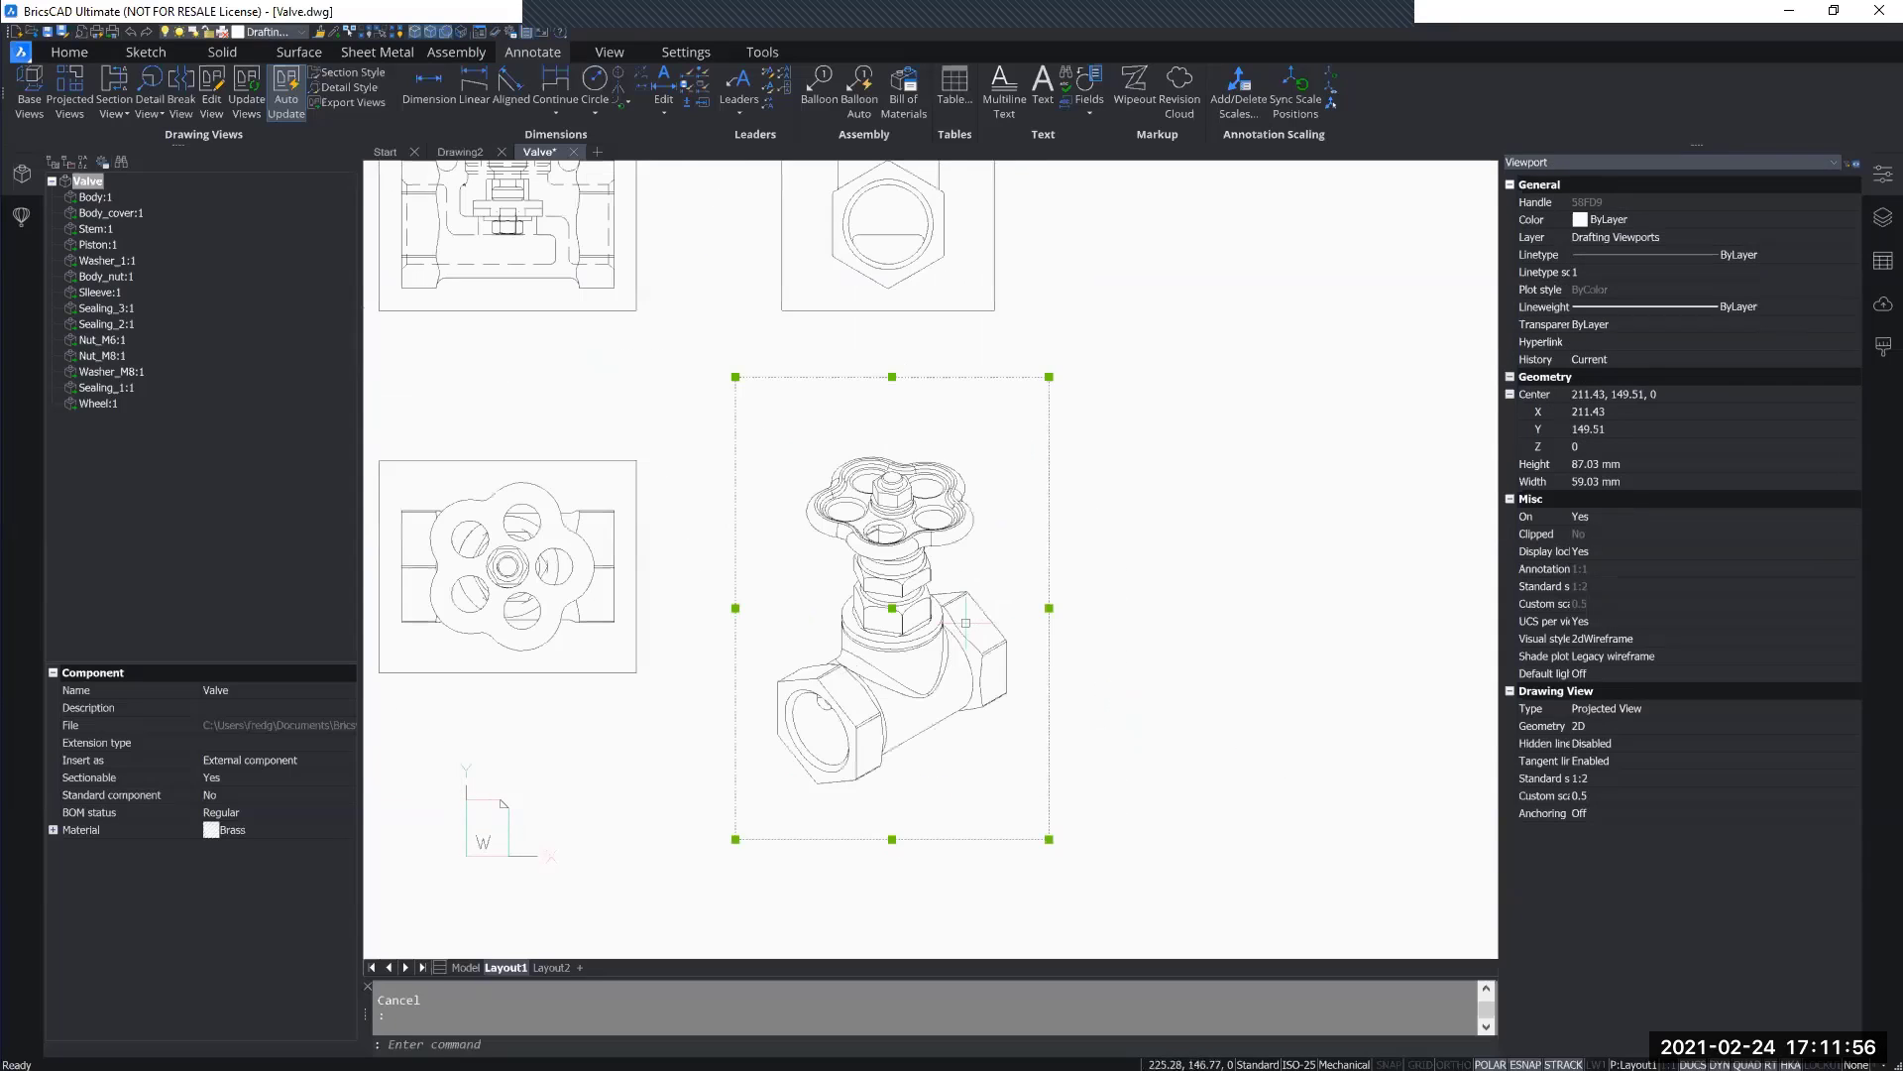
pyautogui.doubleClick(1582, 743)
pyautogui.click(1615, 725)
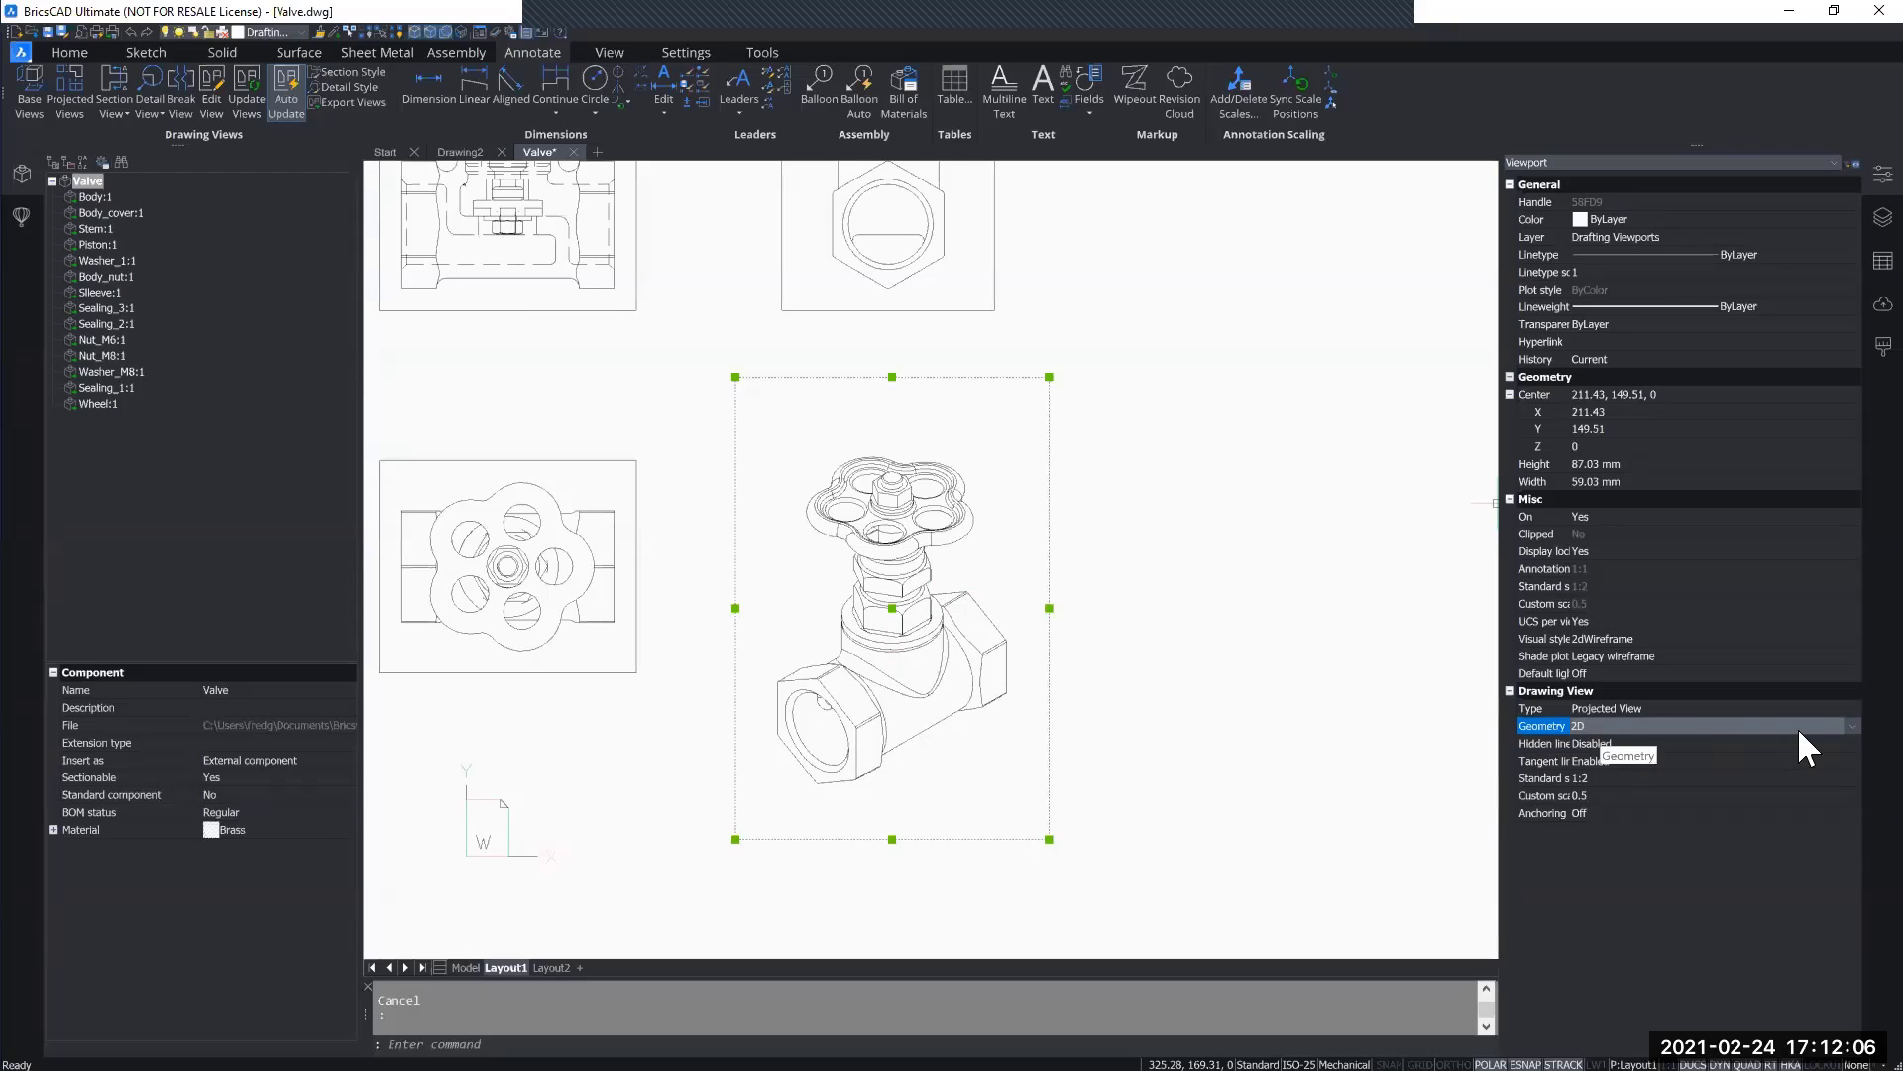
pyautogui.click(1844, 727)
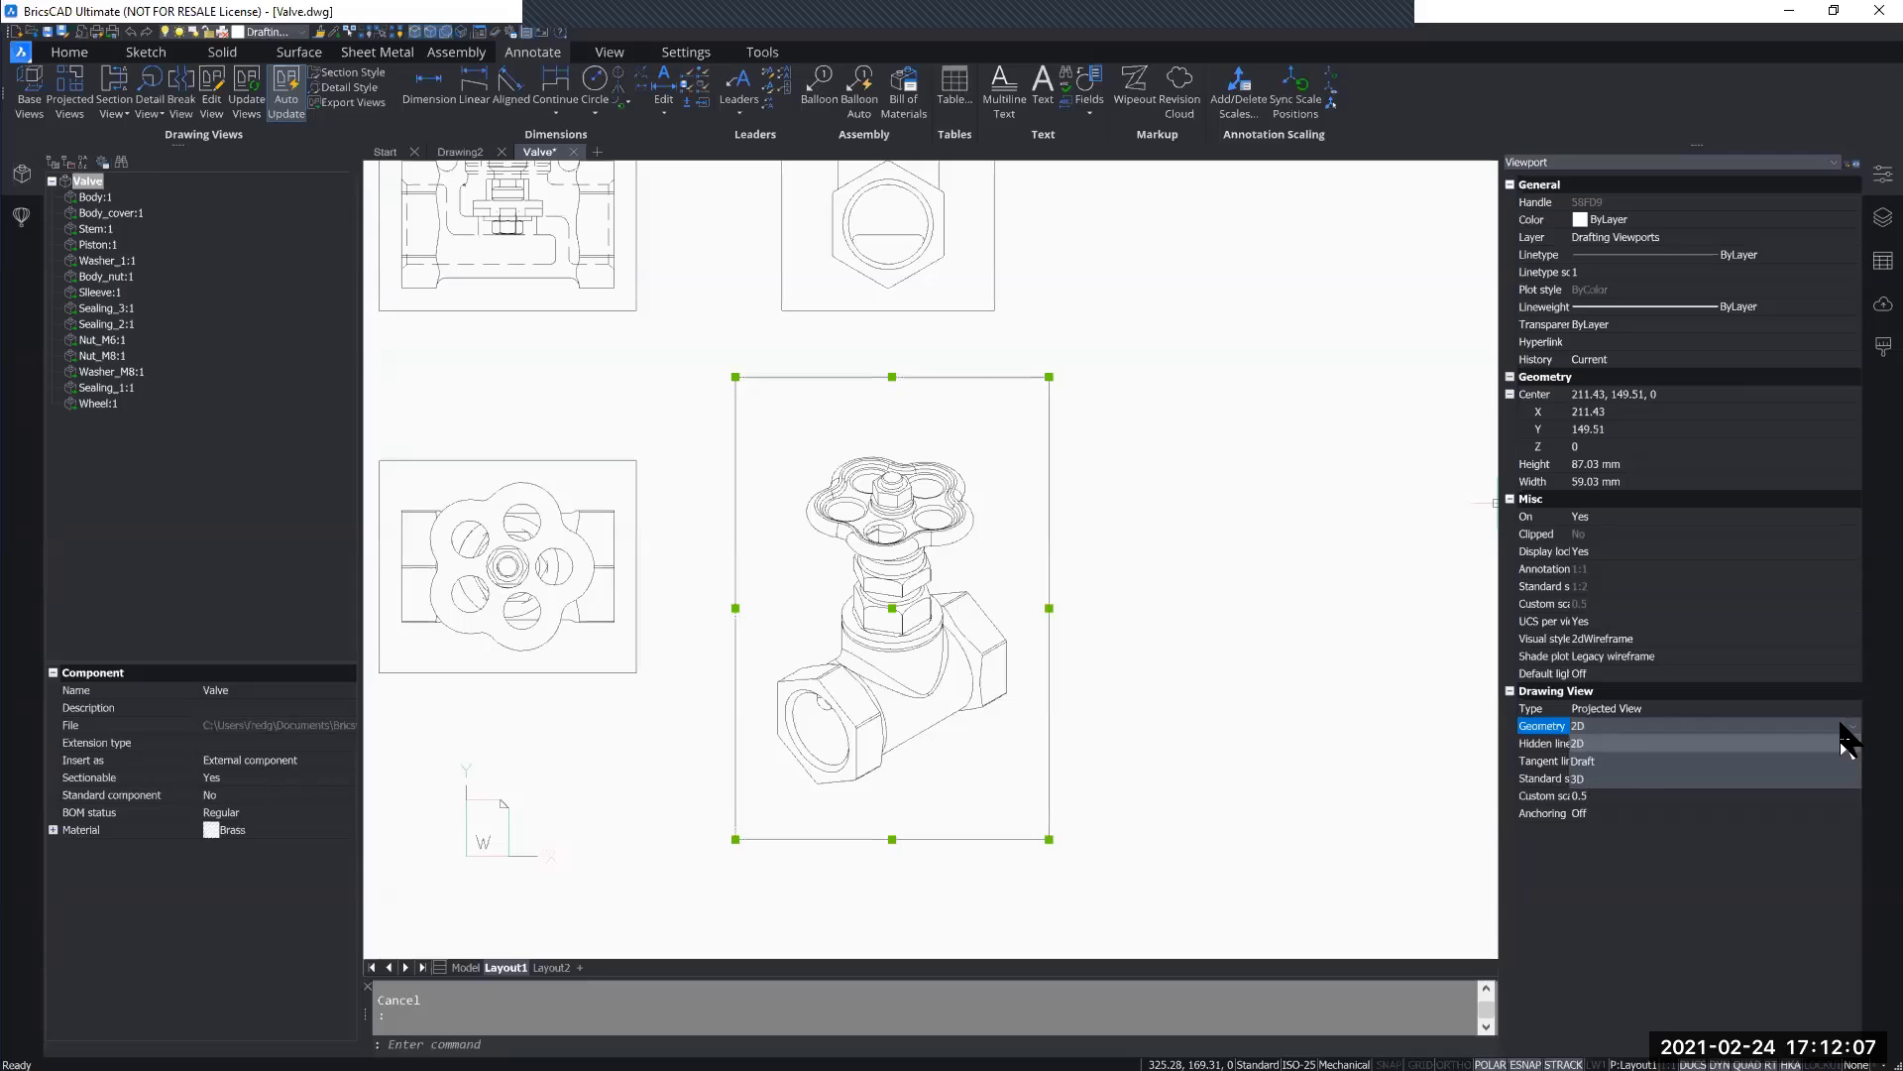
pyautogui.click(1590, 776)
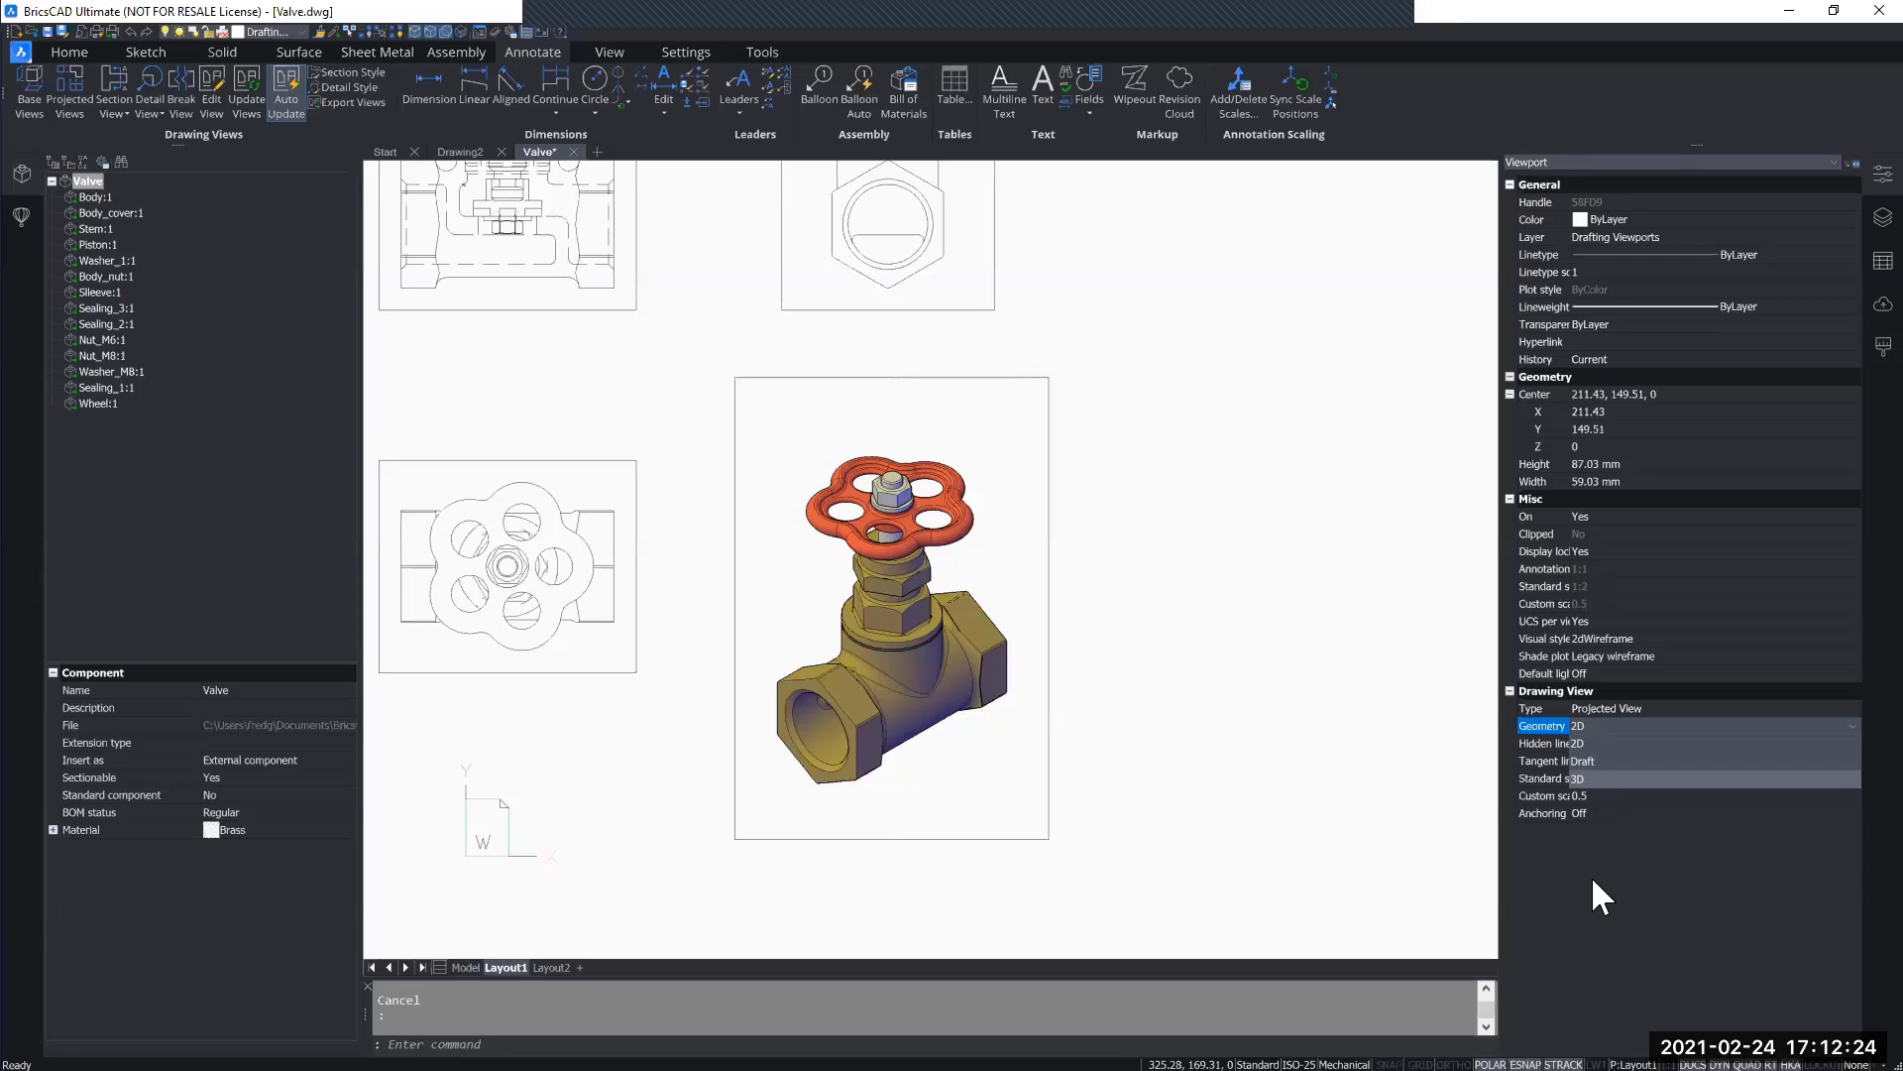
pyautogui.moveTo(1156, 705); pyautogui.dragTo(1178, 711, button='middle')
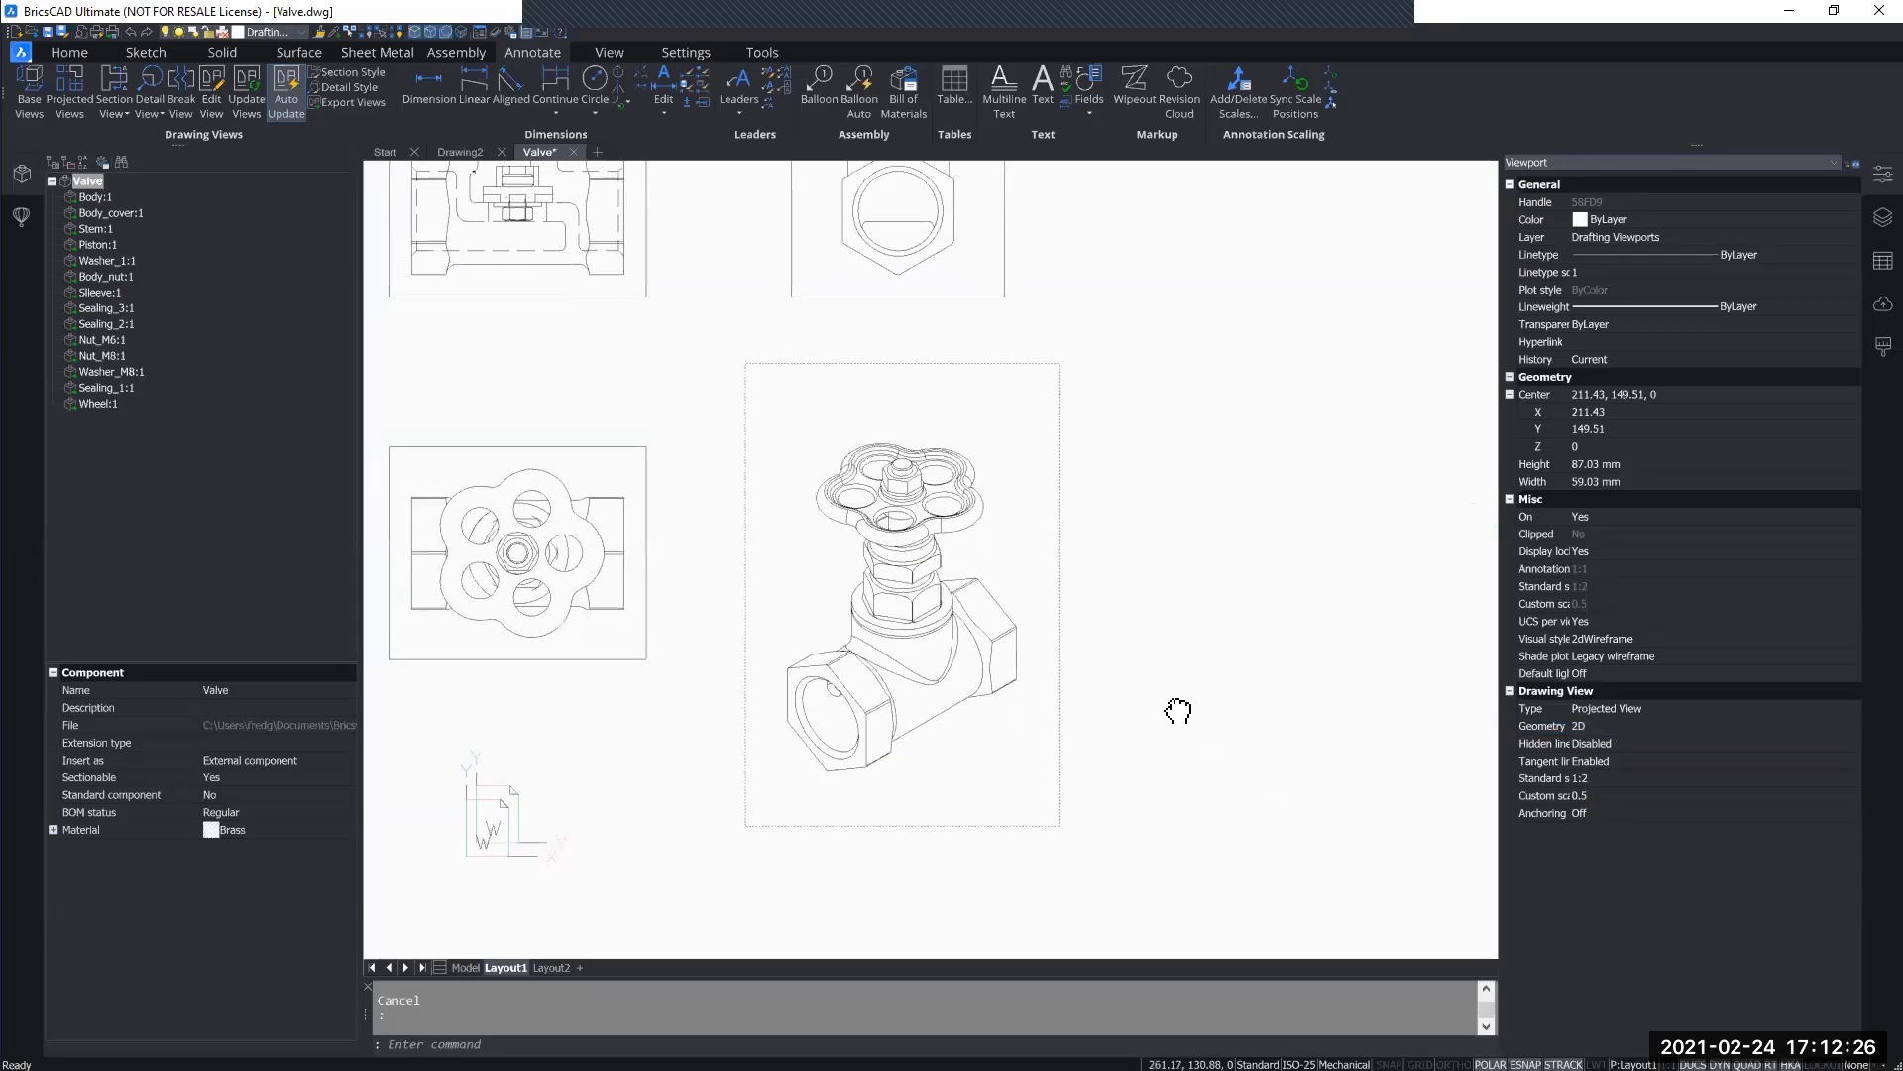
pyautogui.press('Escape')
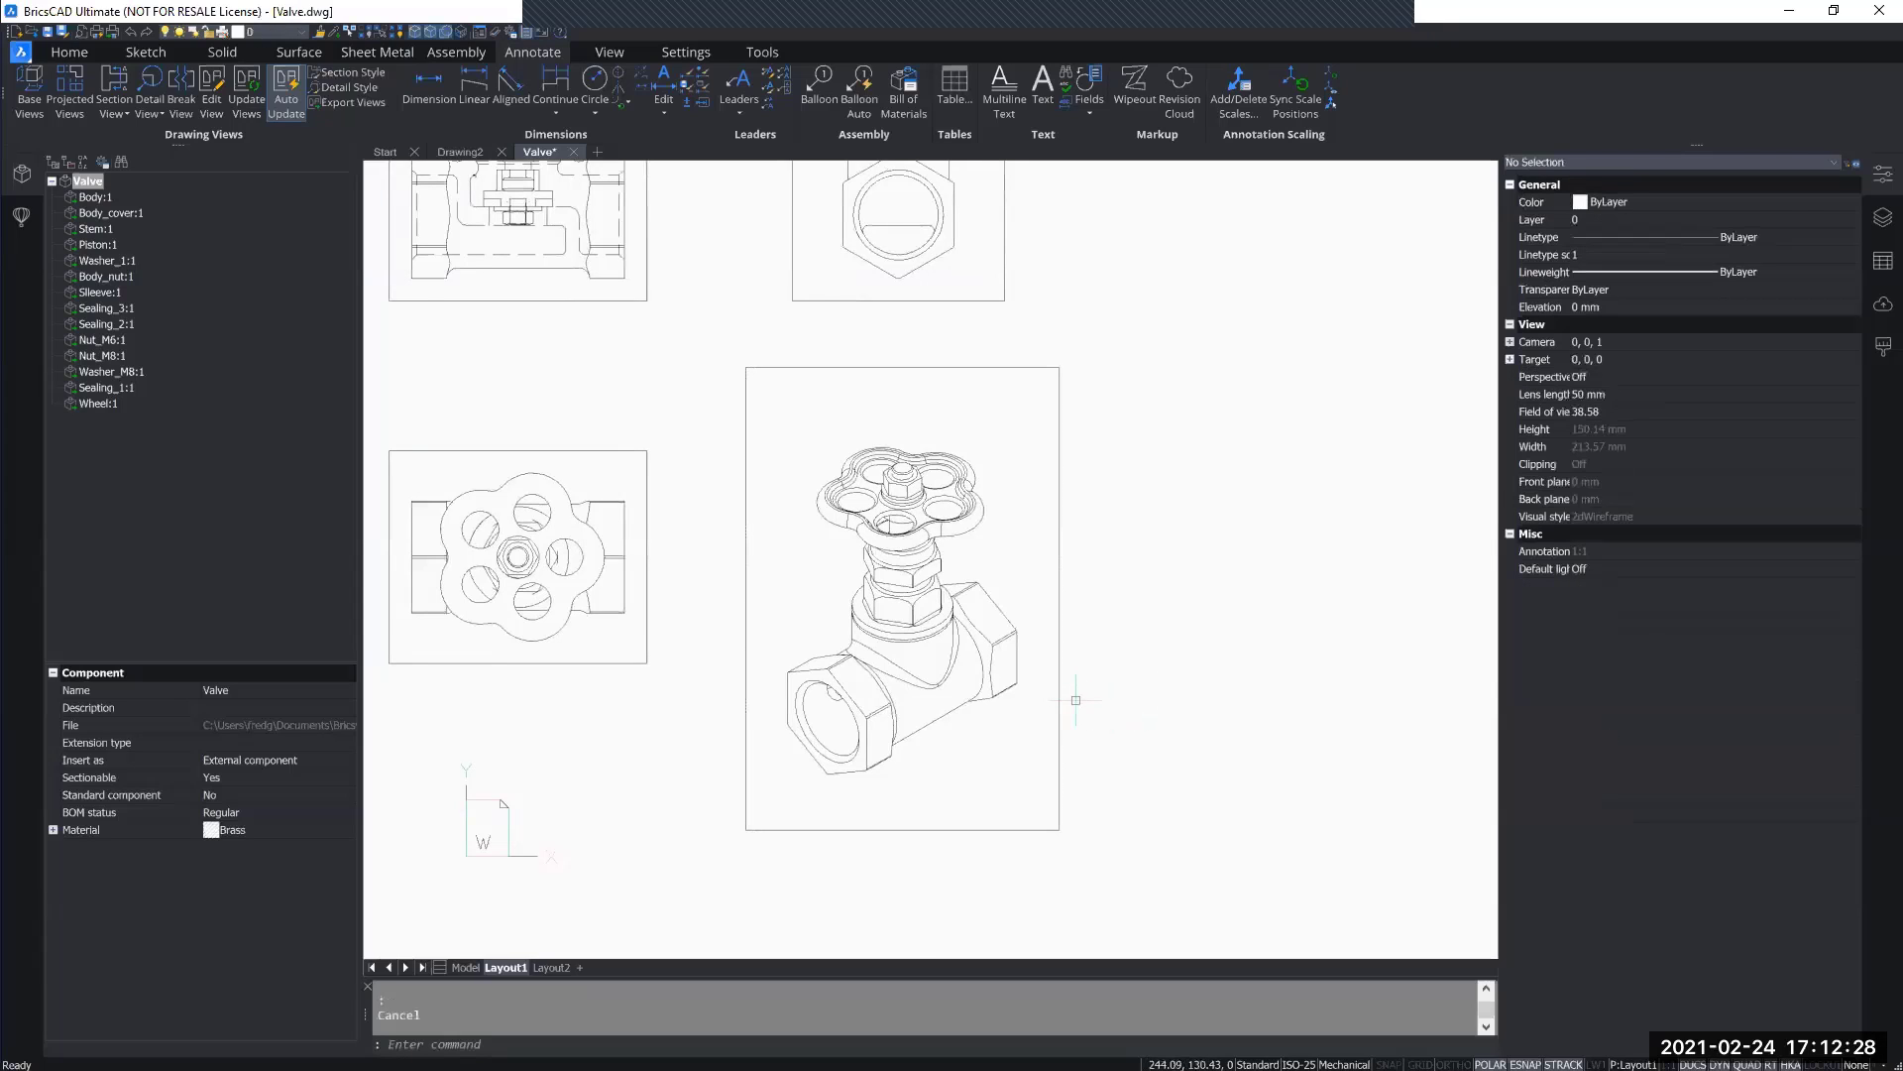
# Step: Examine the overlapping internal edges of the valve body and lower nut in the front view against the whole sheet
pyautogui.scroll(-3, 652, 797)
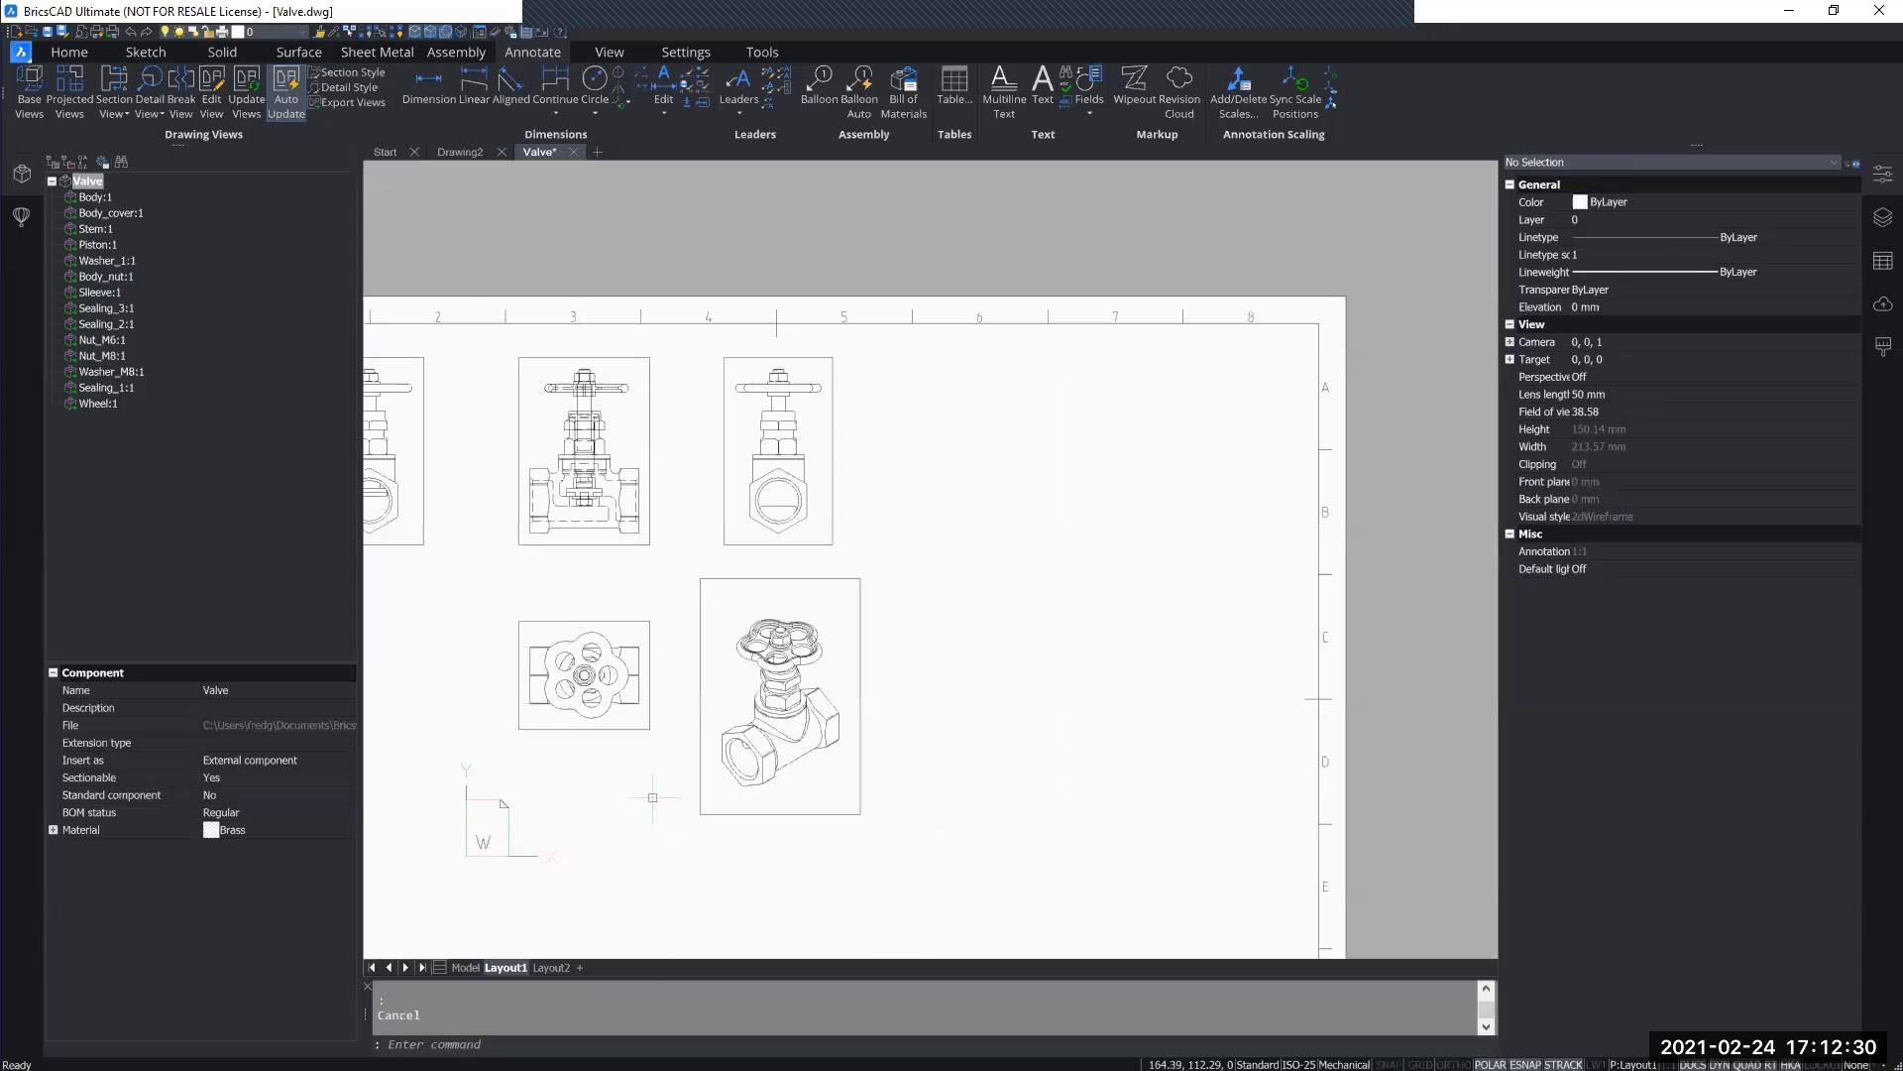
pyautogui.moveTo(653, 797); pyautogui.dragTo(880, 851, button='middle')
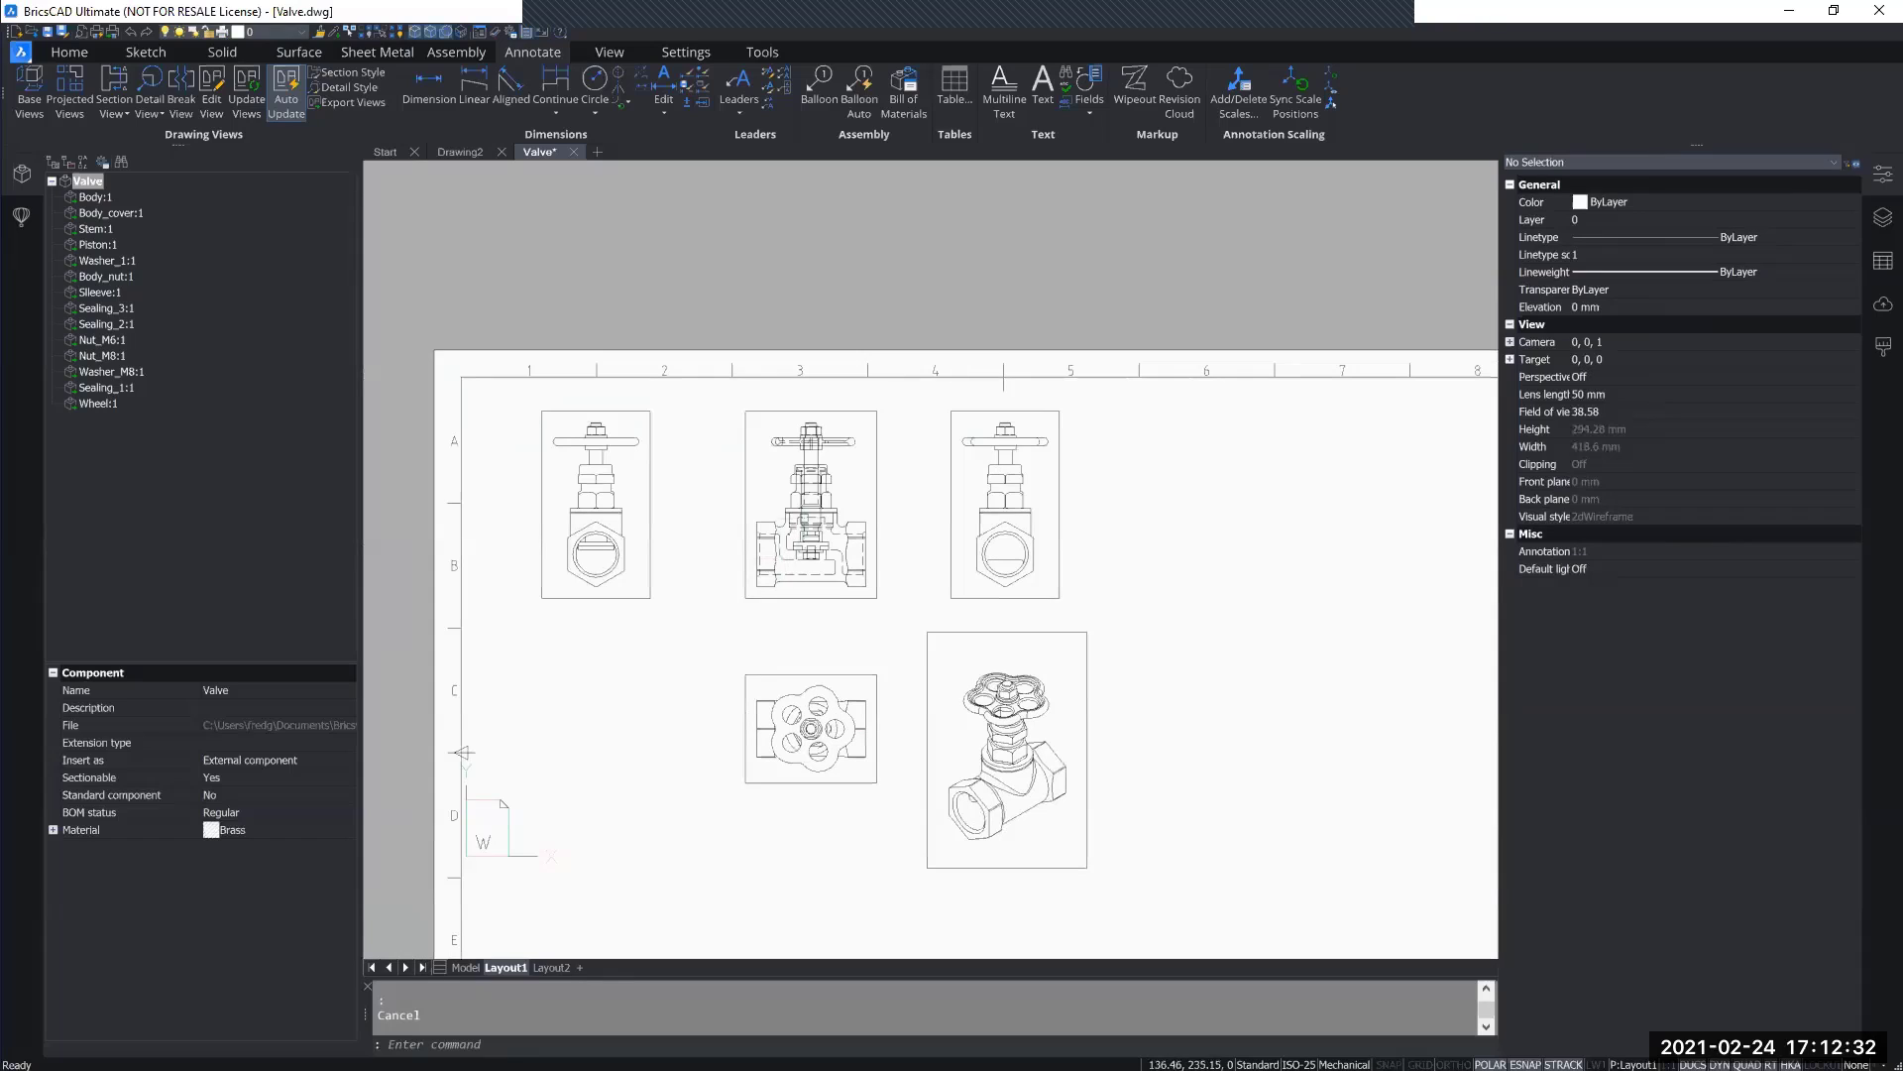
pyautogui.scroll(3, 805, 541)
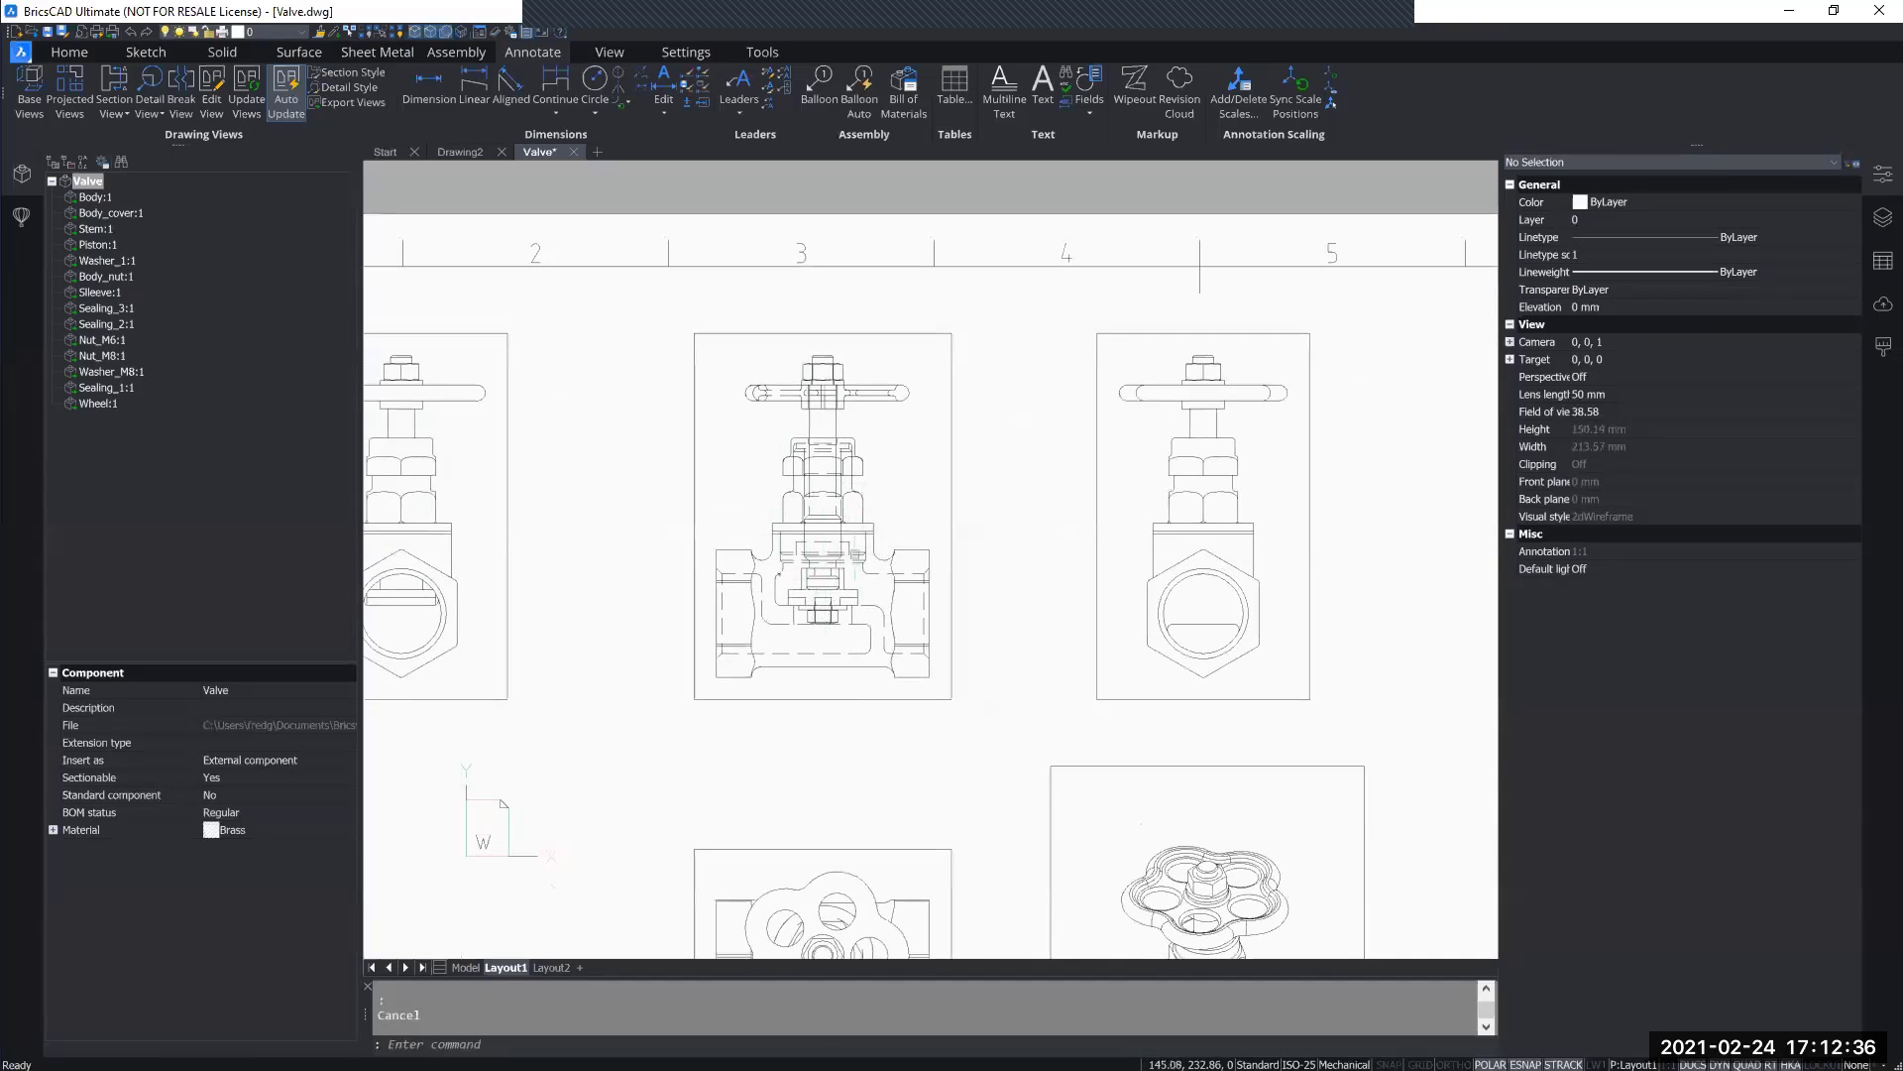
pyautogui.scroll(1, 834, 560)
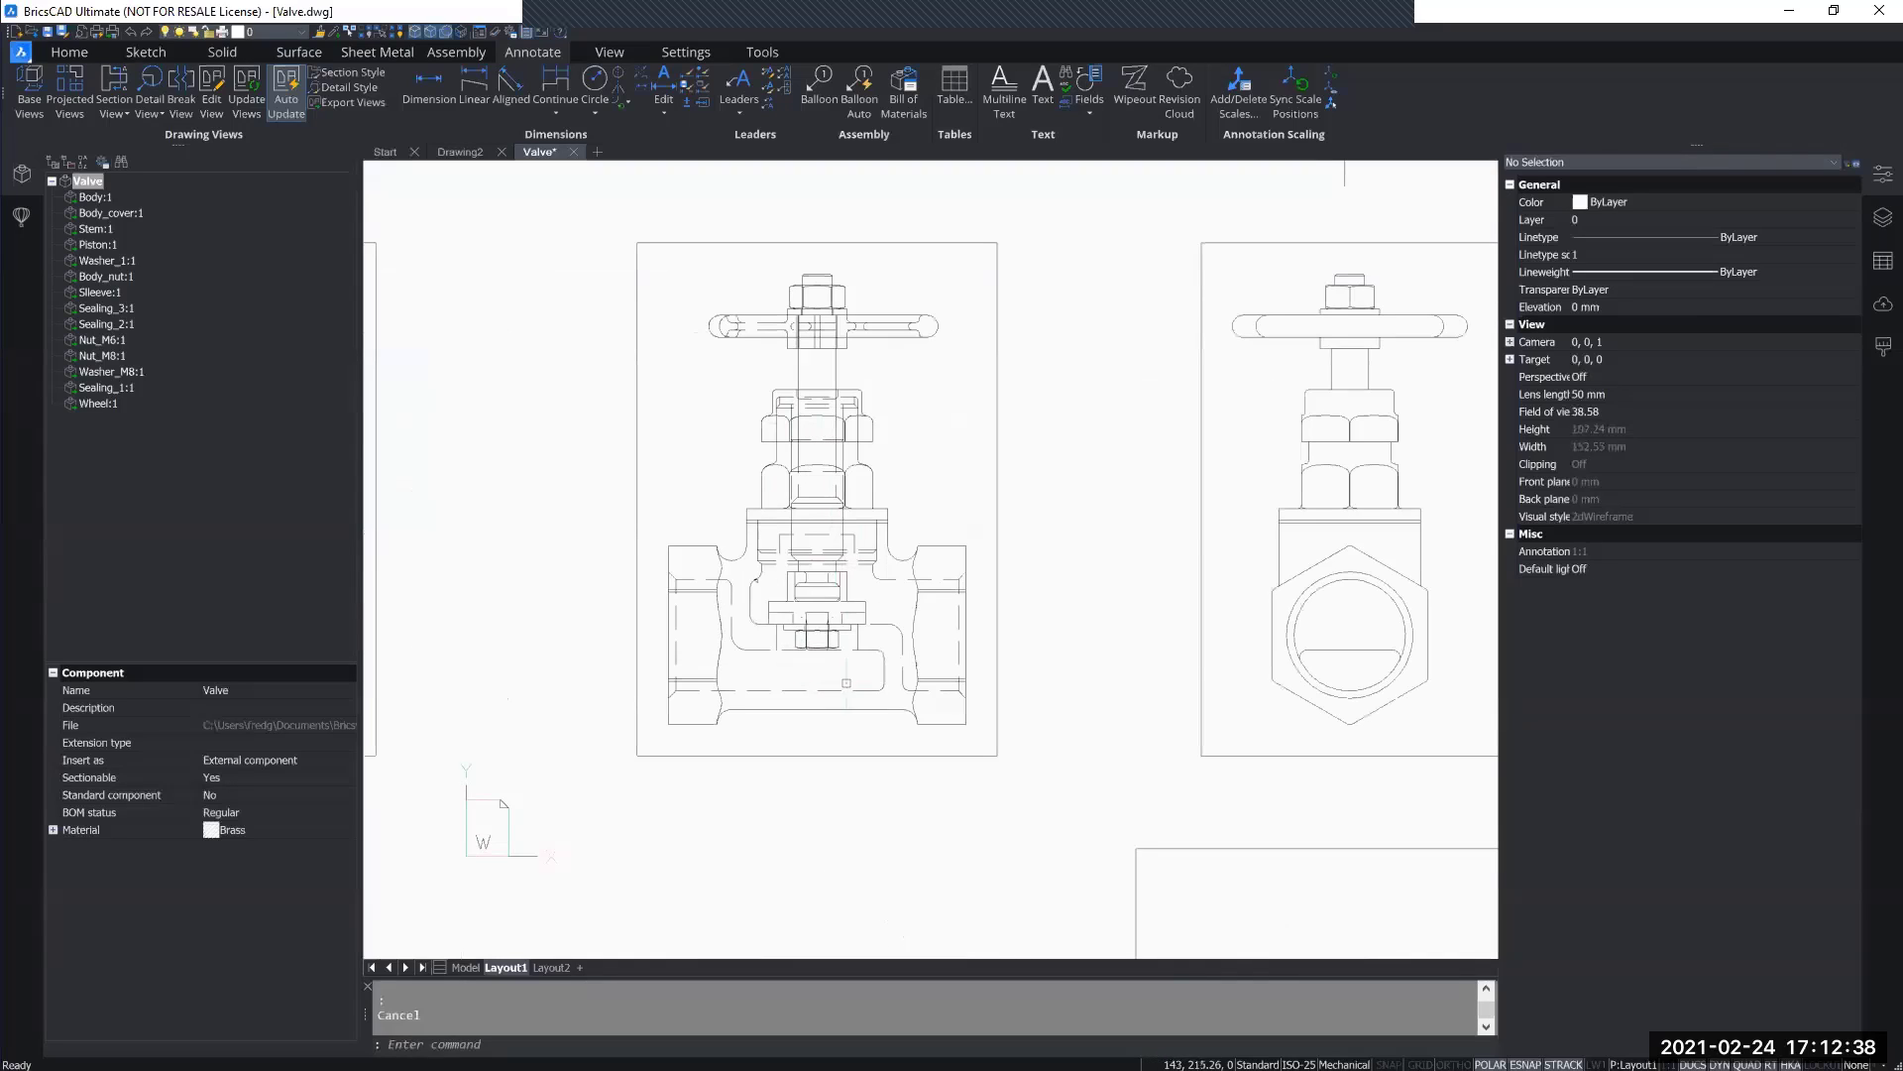
pyautogui.scroll(1, 838, 643)
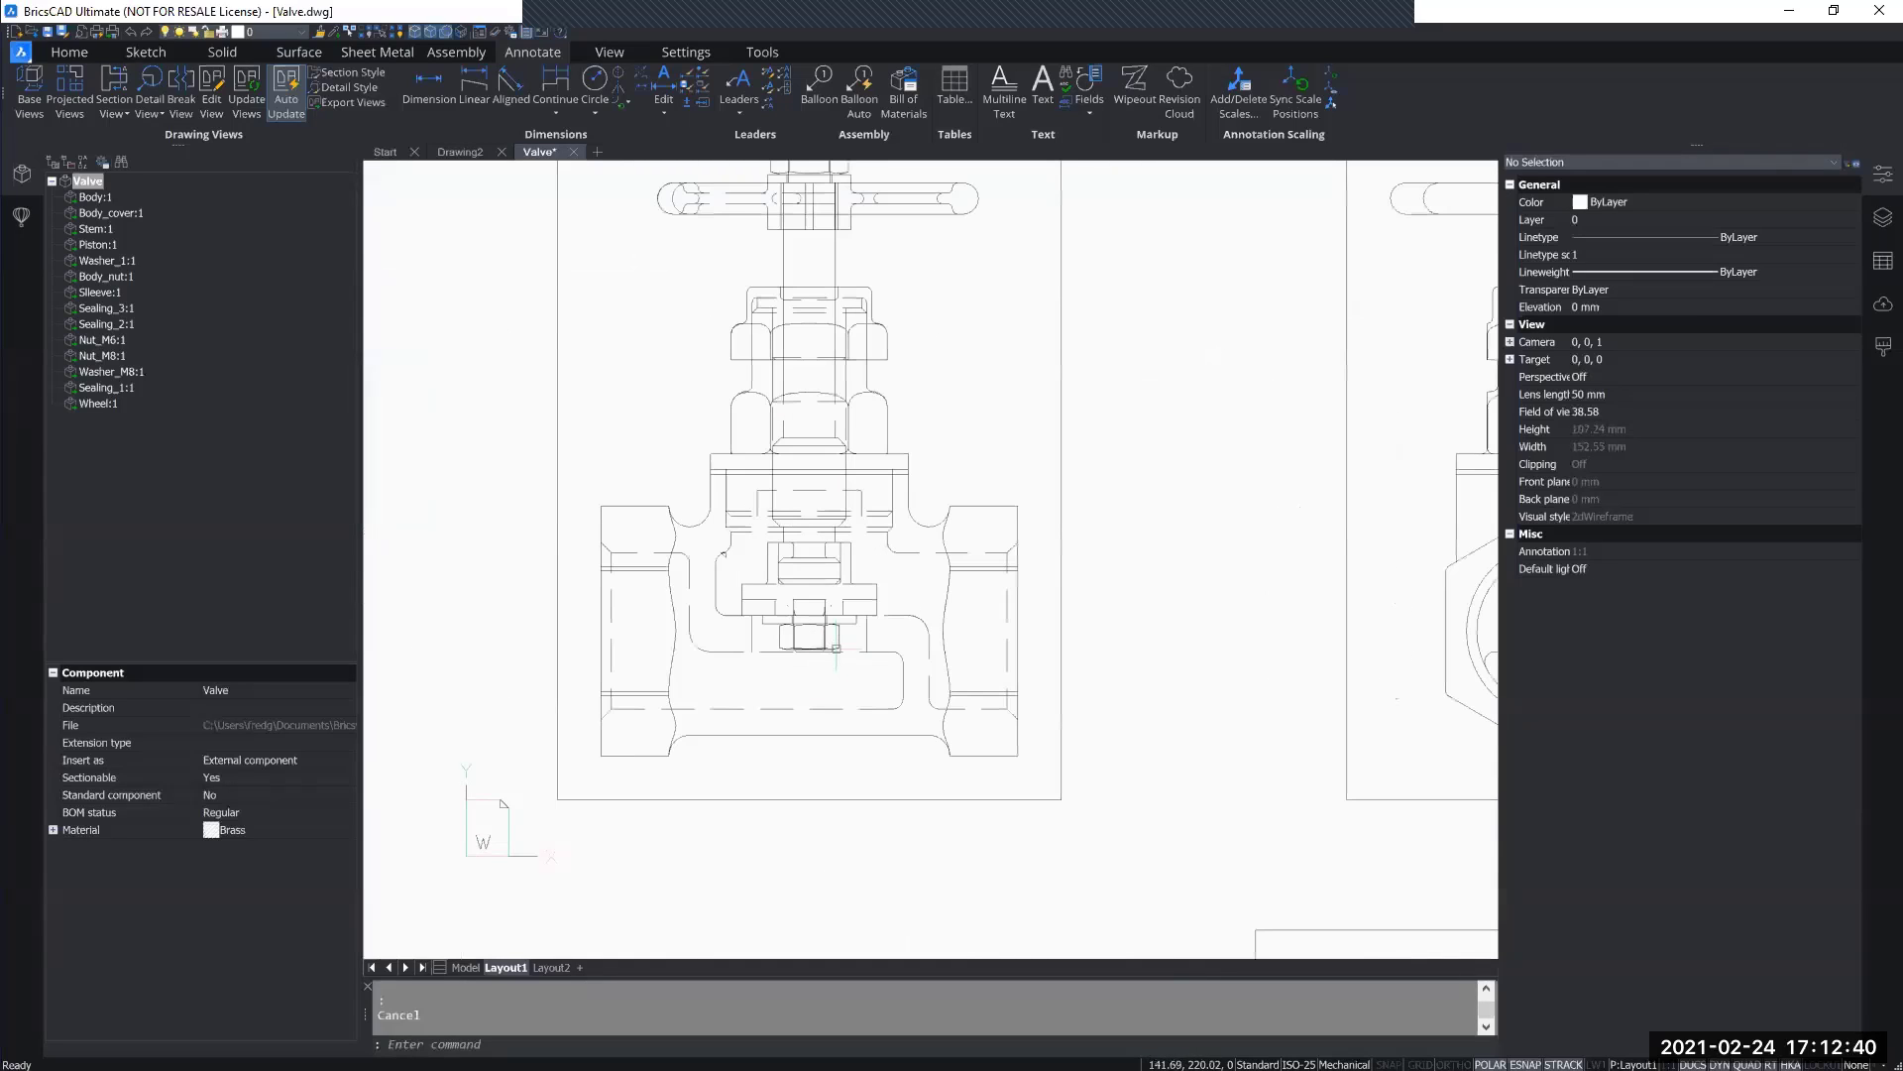
pyautogui.moveTo(841, 532); pyautogui.dragTo(868, 587, button='middle')
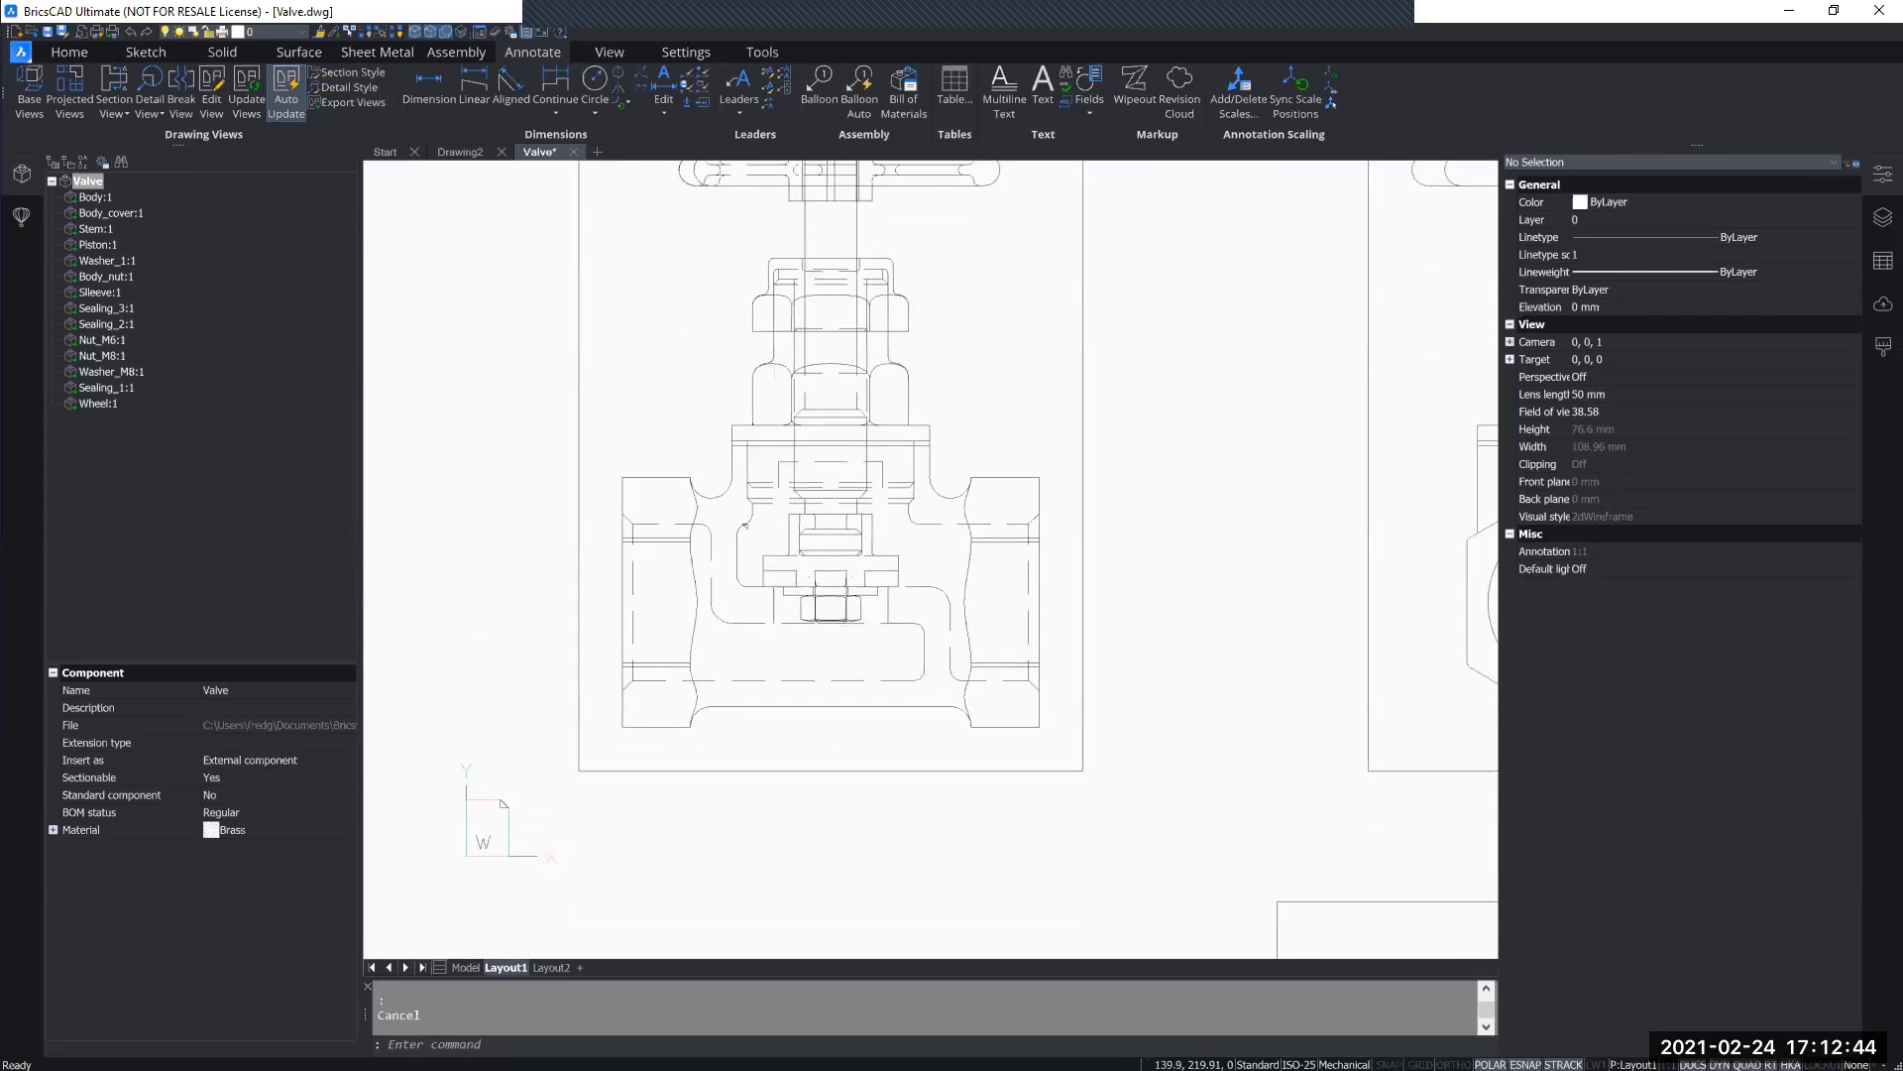
pyautogui.scroll(-2, 863, 699)
pyautogui.scroll(-1, 862, 705)
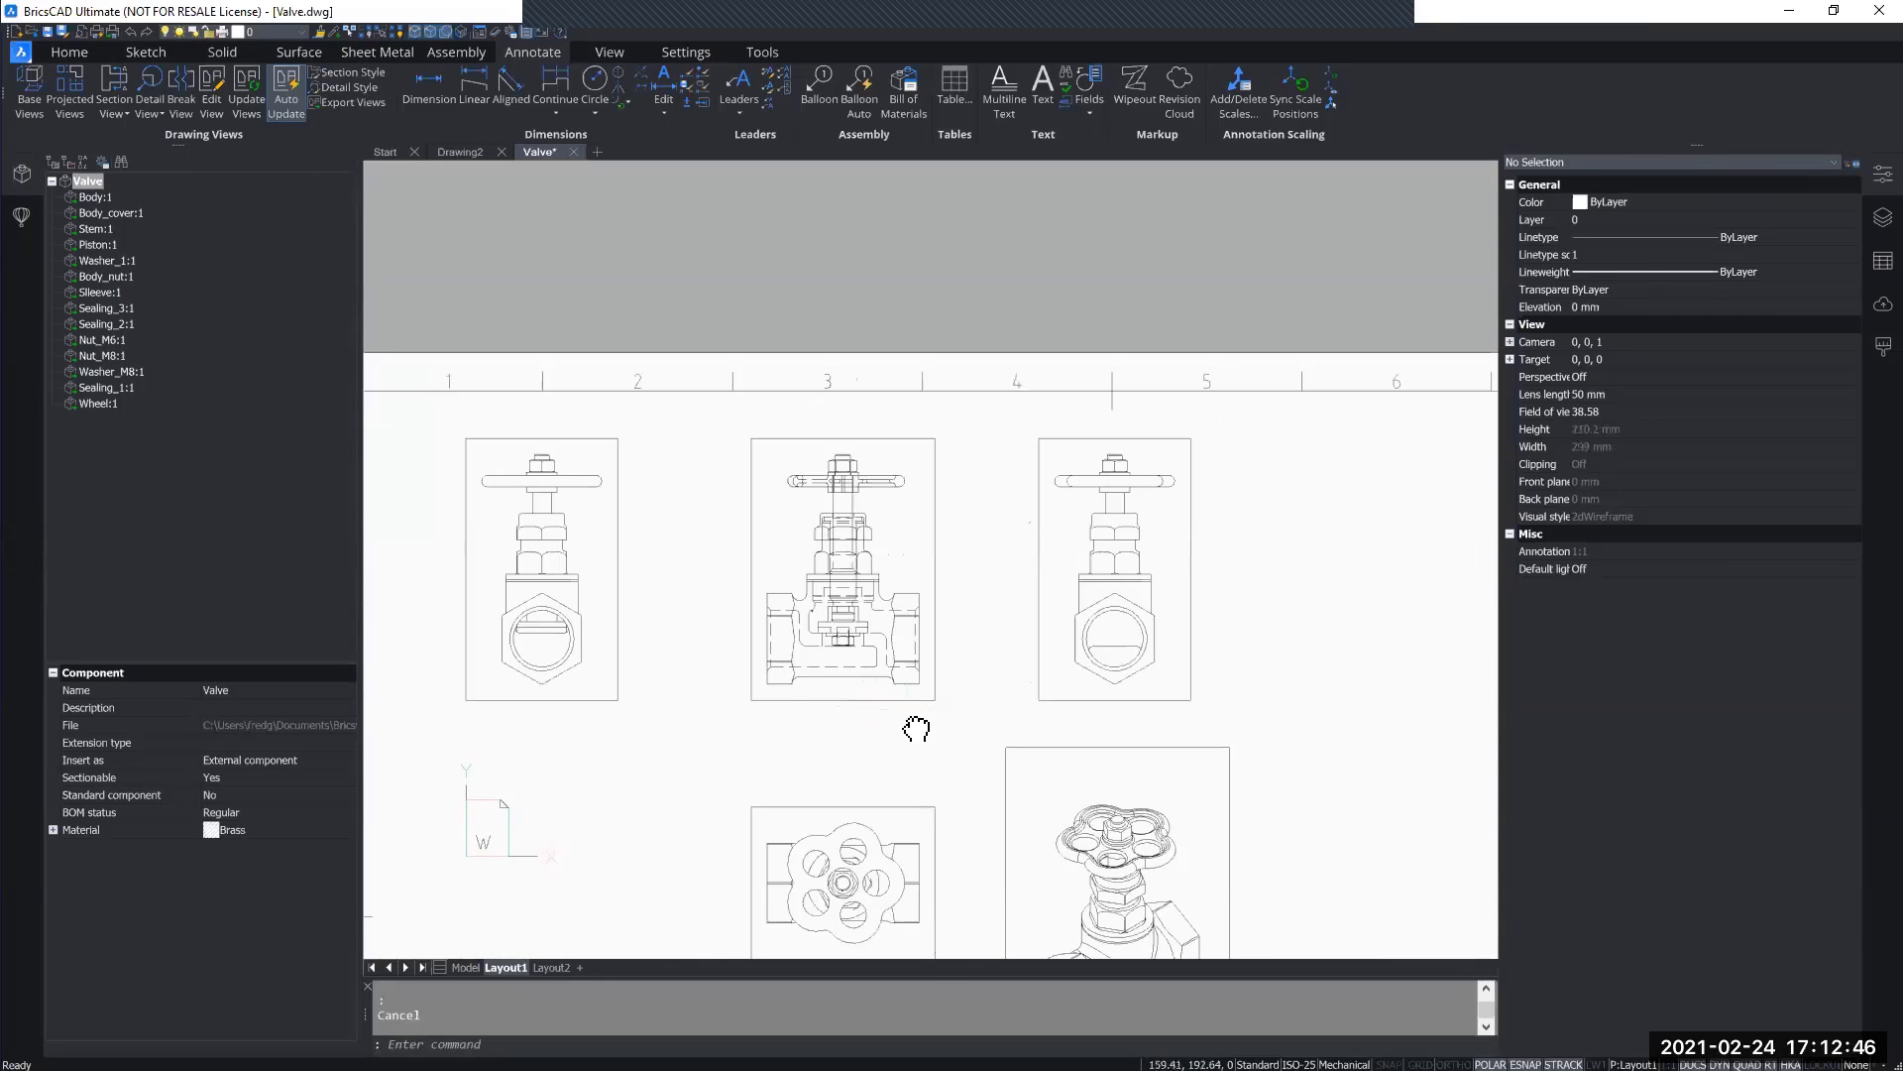
pyautogui.moveTo(906, 730); pyautogui.dragTo(911, 607, button='middle')
pyautogui.scroll(-1, 911, 607)
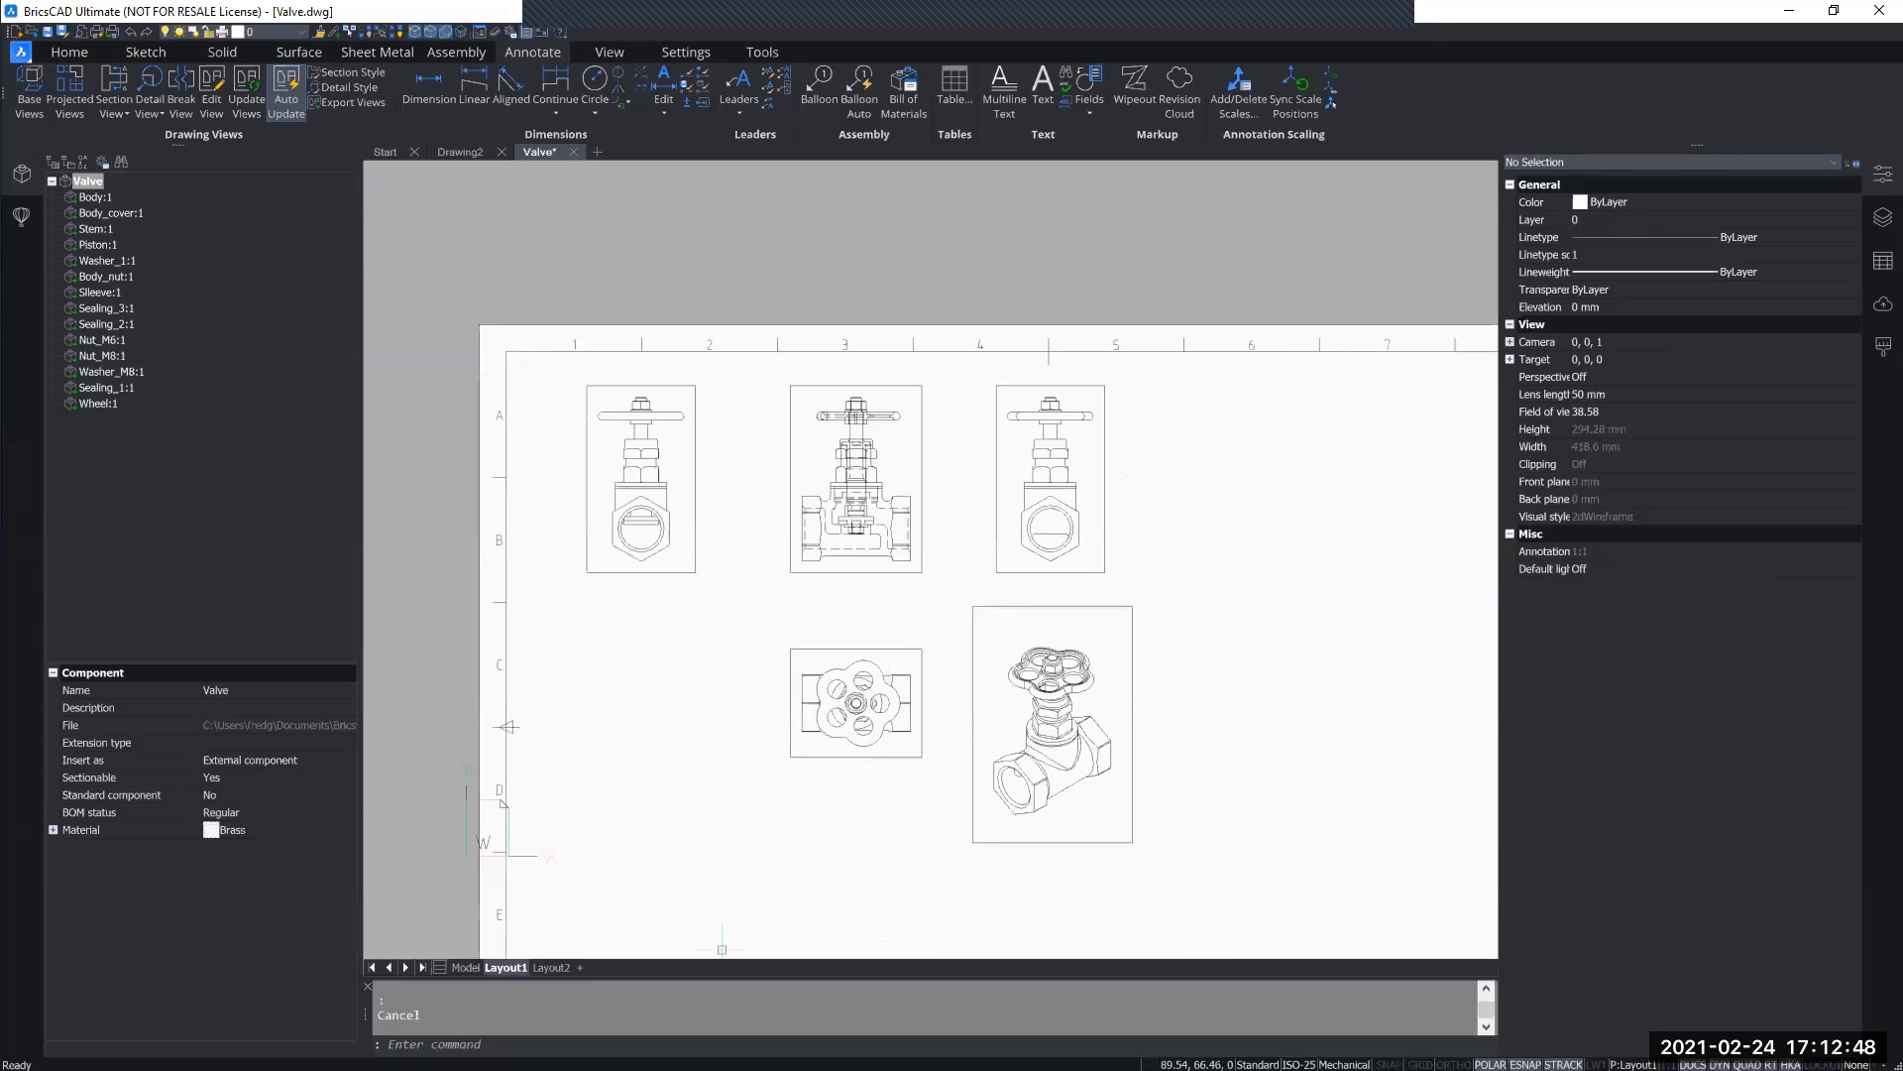
# Step: Start a full section view from the side view right of the front view, beginning the section line on the stem axis above the handwheel nut
pyautogui.click(130, 113)
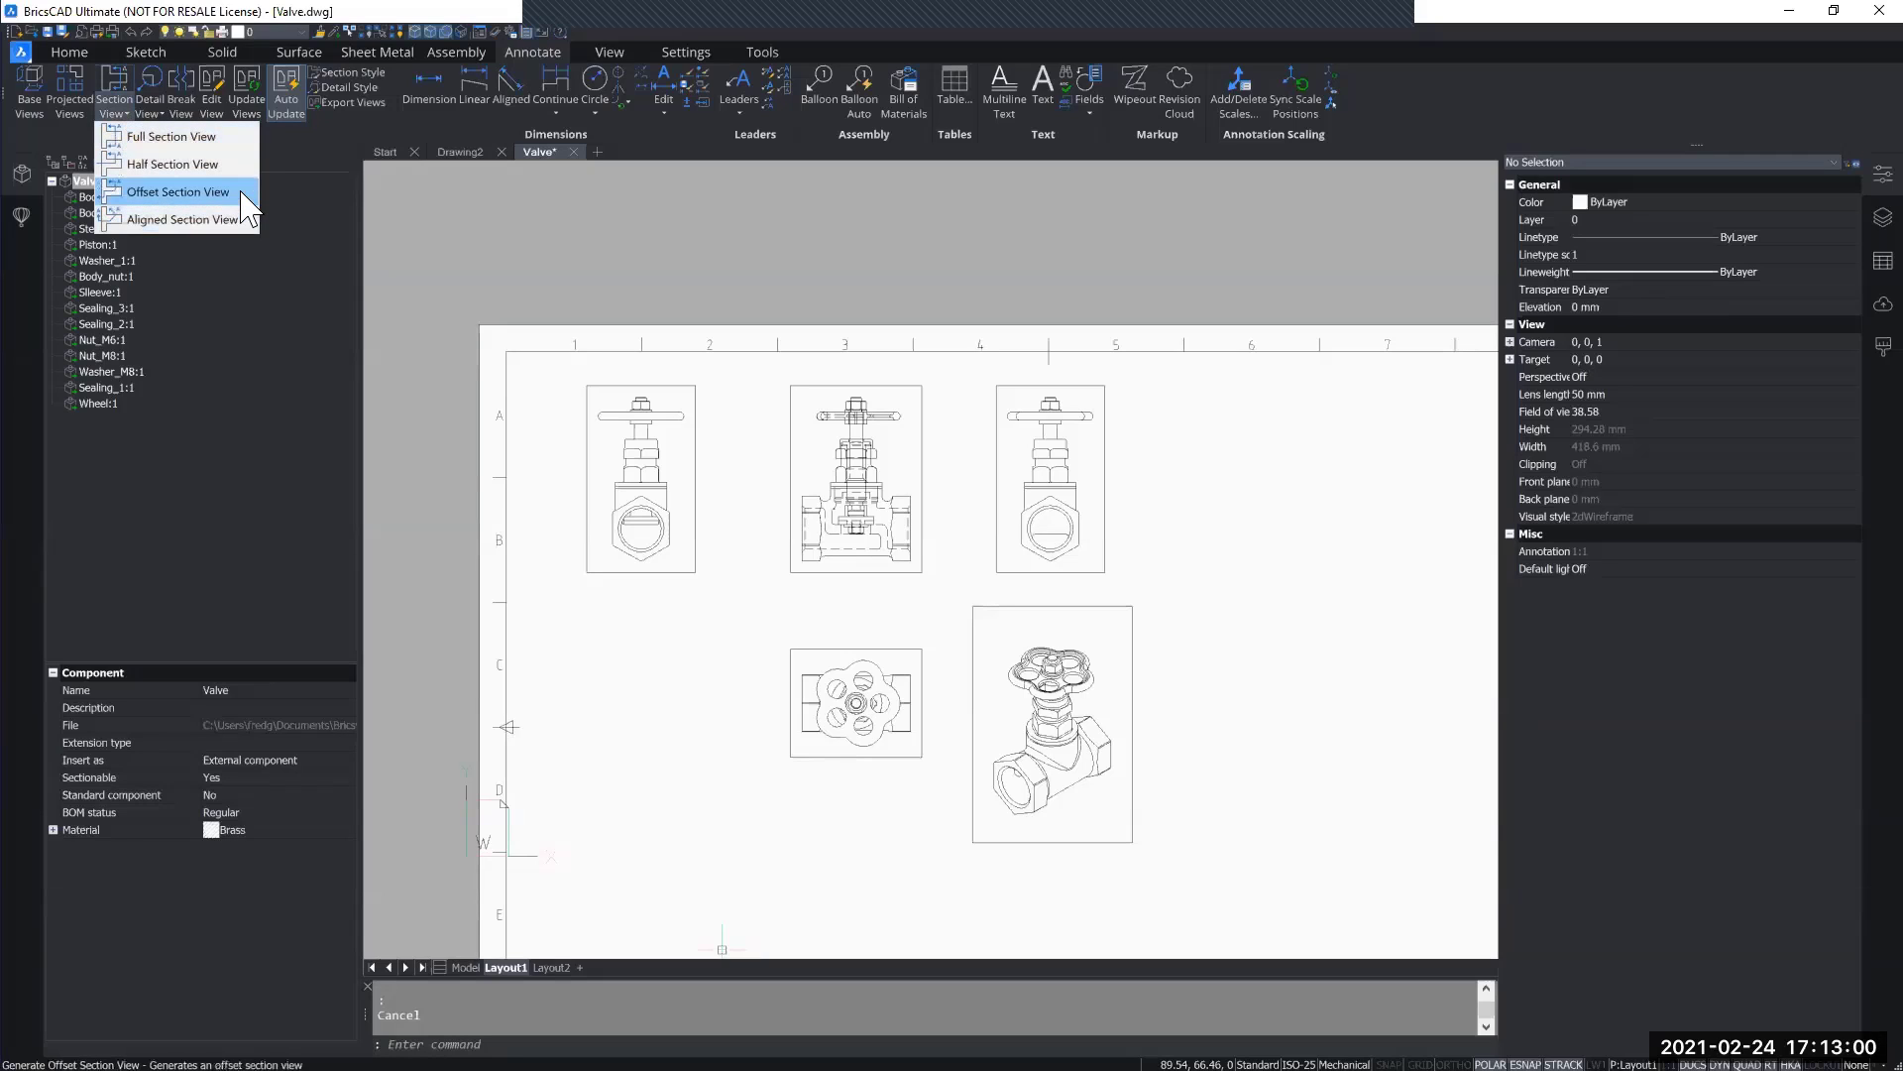
pyautogui.click(190, 141)
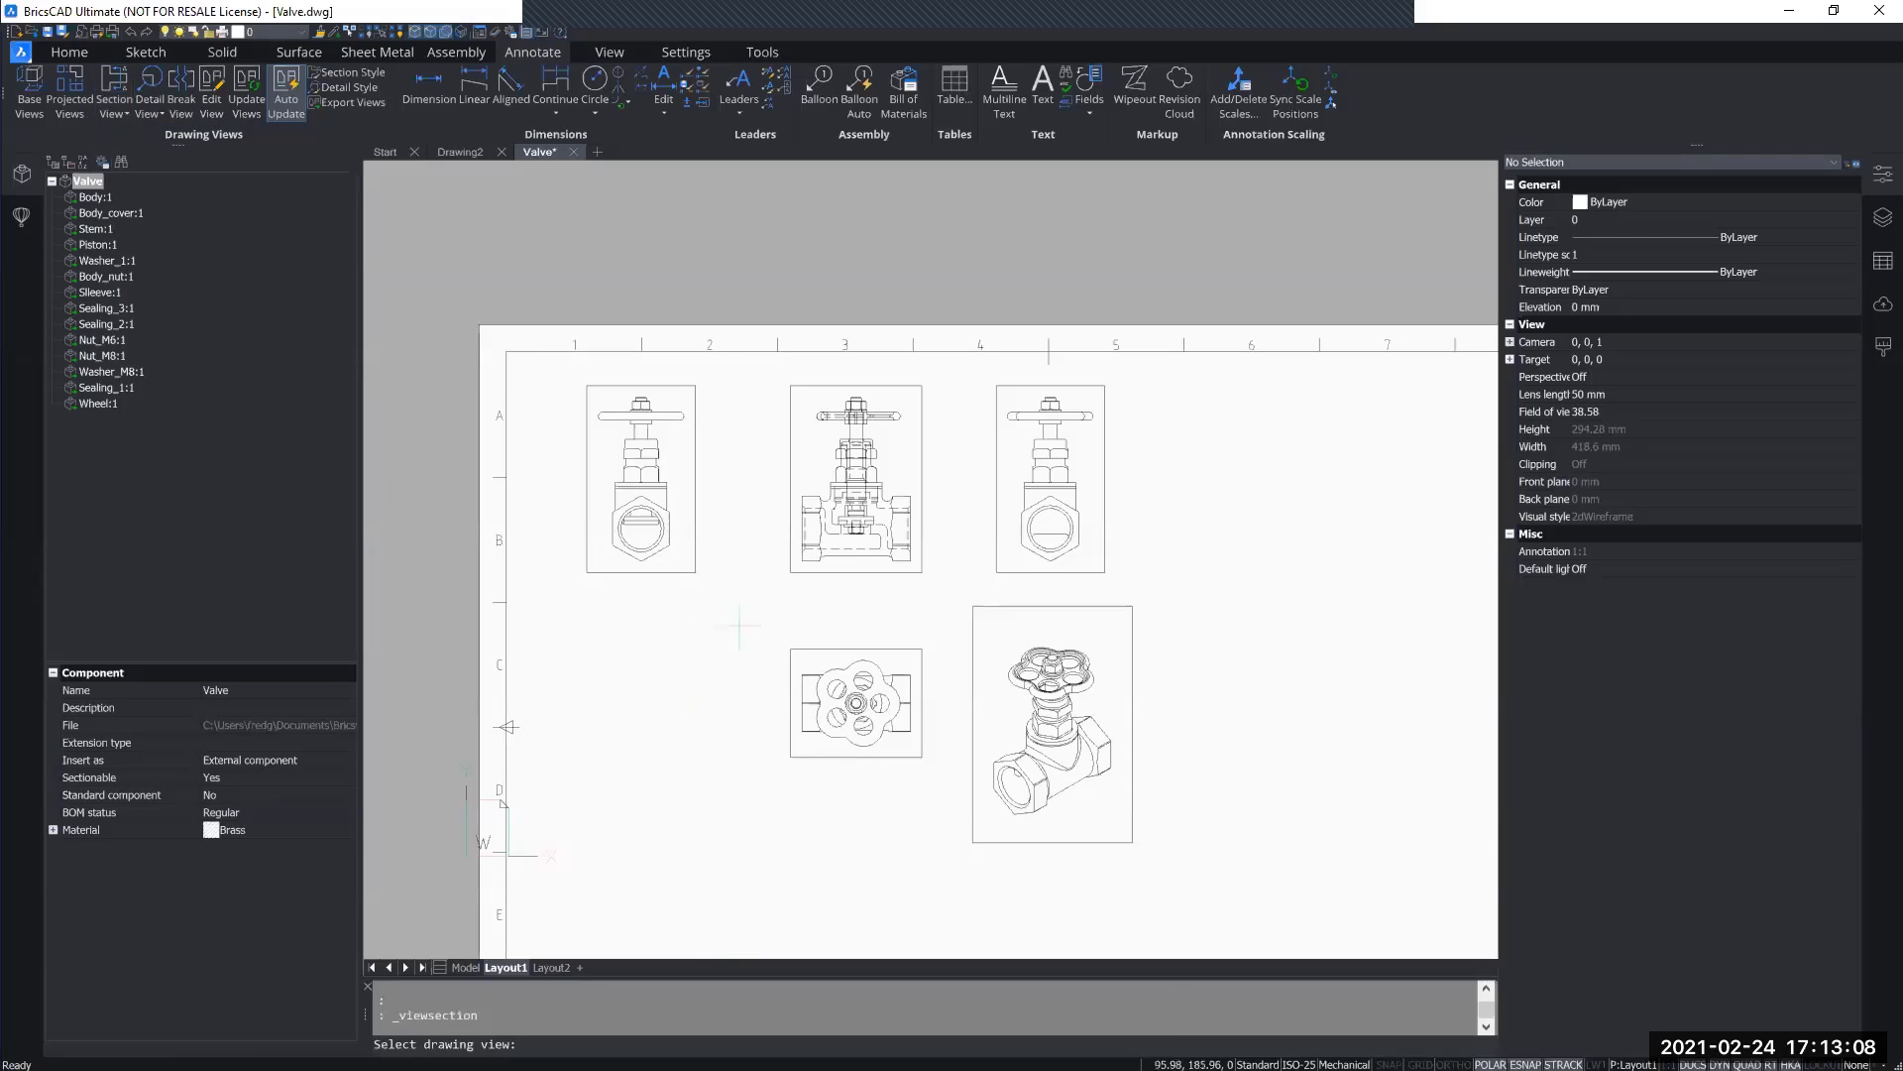
pyautogui.moveTo(739, 625); pyautogui.dragTo(671, 632, button='middle')
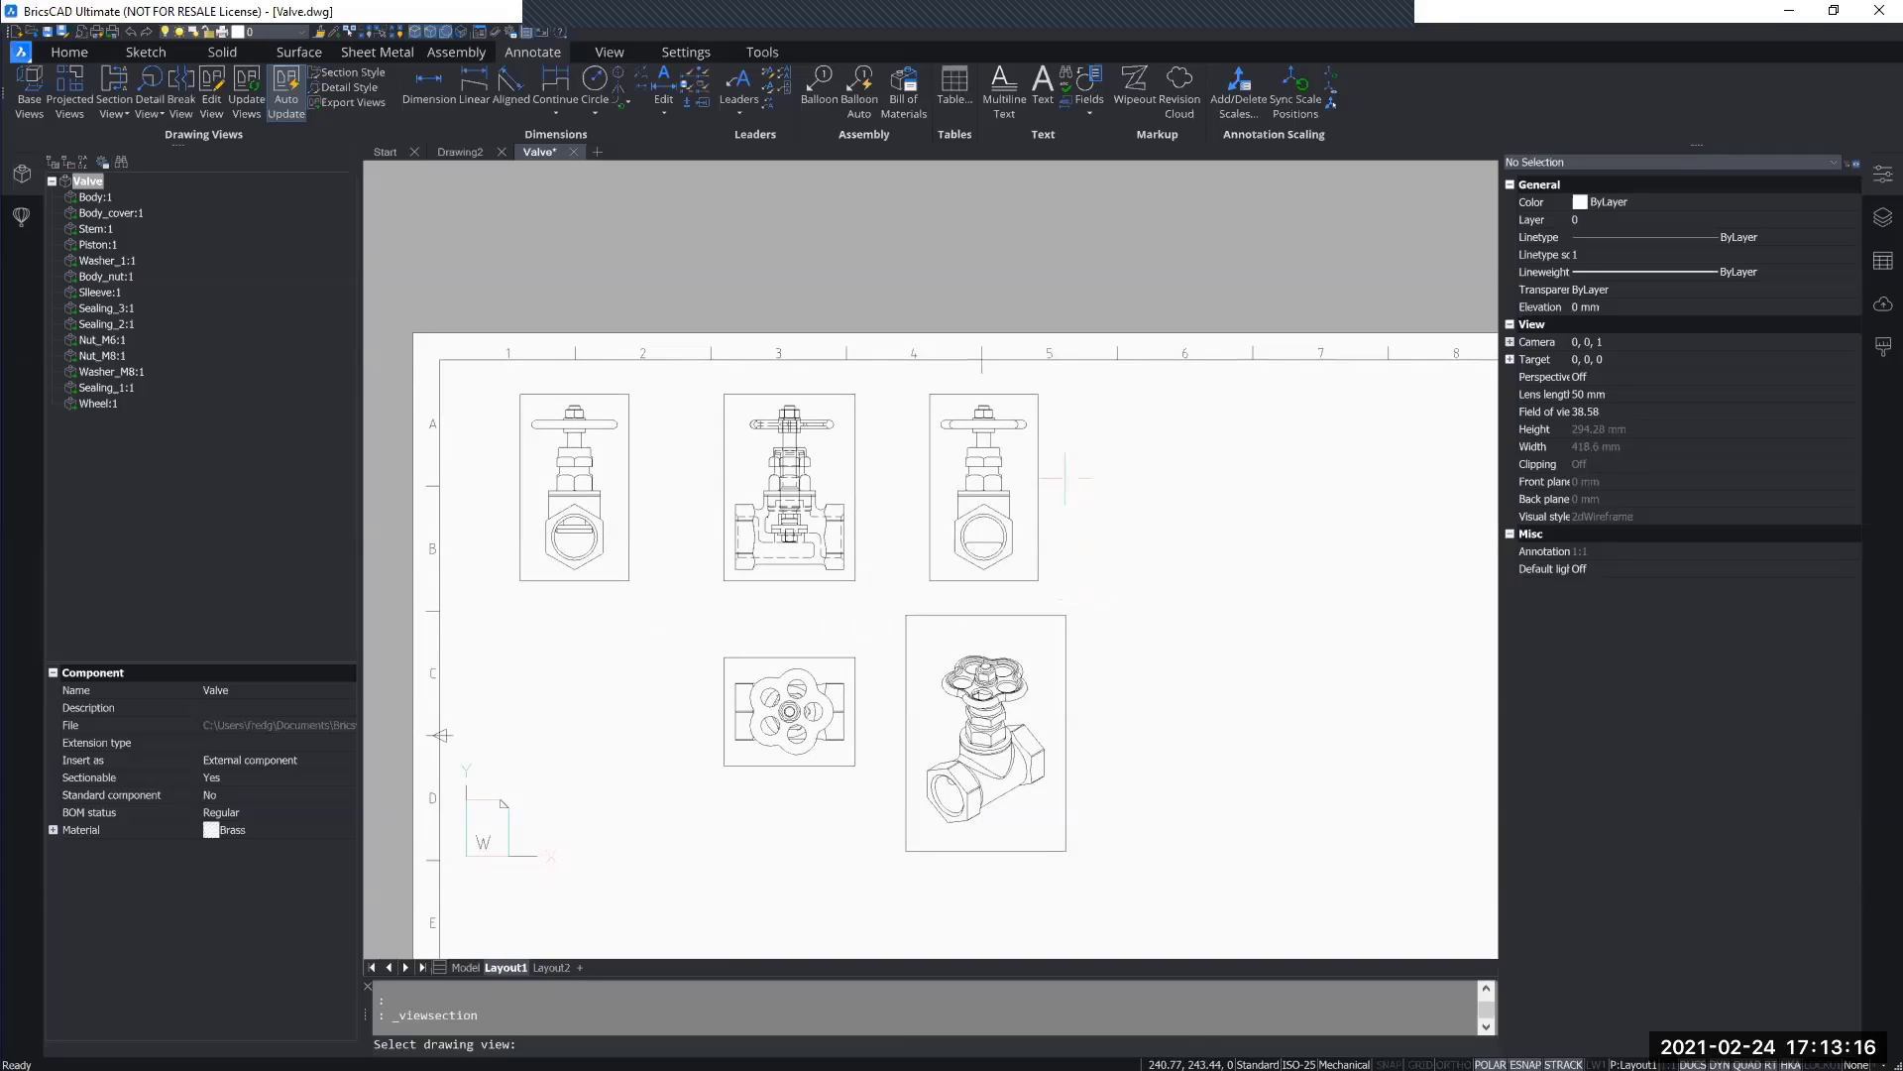
pyautogui.scroll(3, 1041, 453)
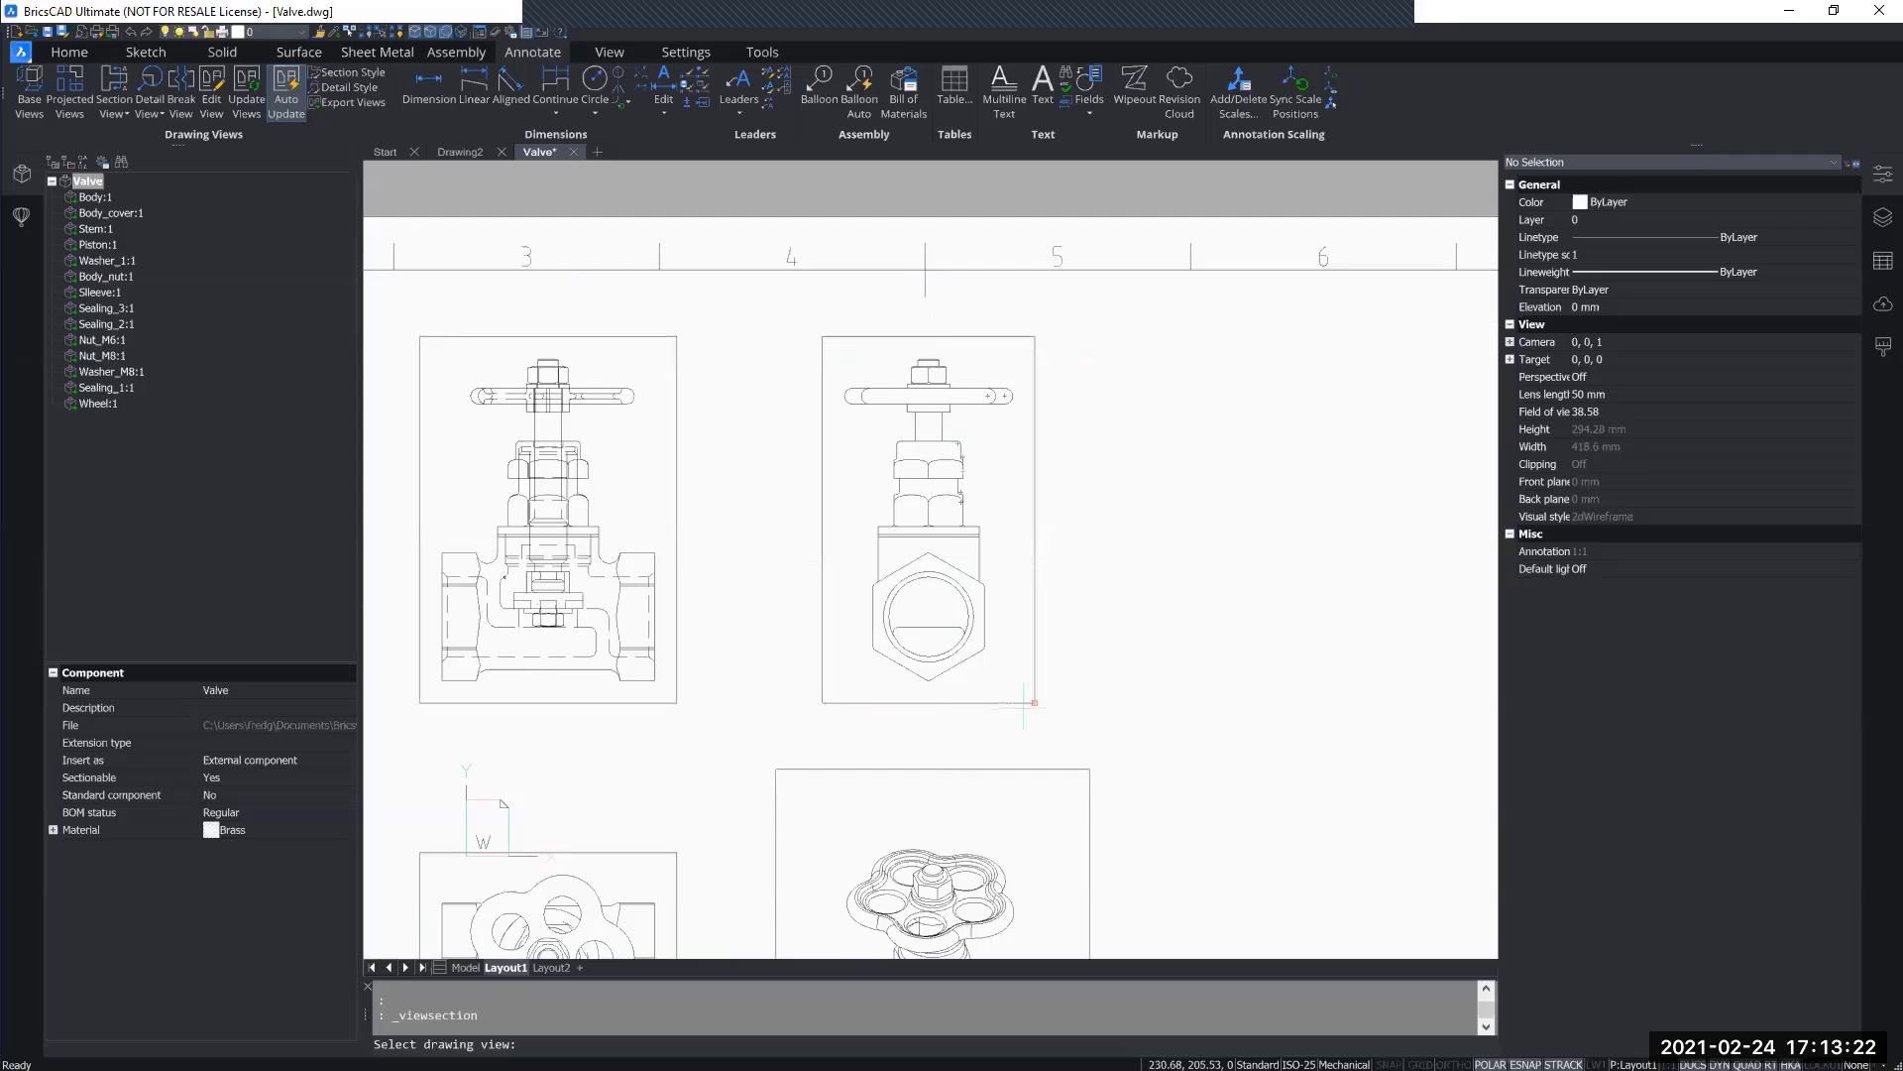
pyautogui.click(871, 490)
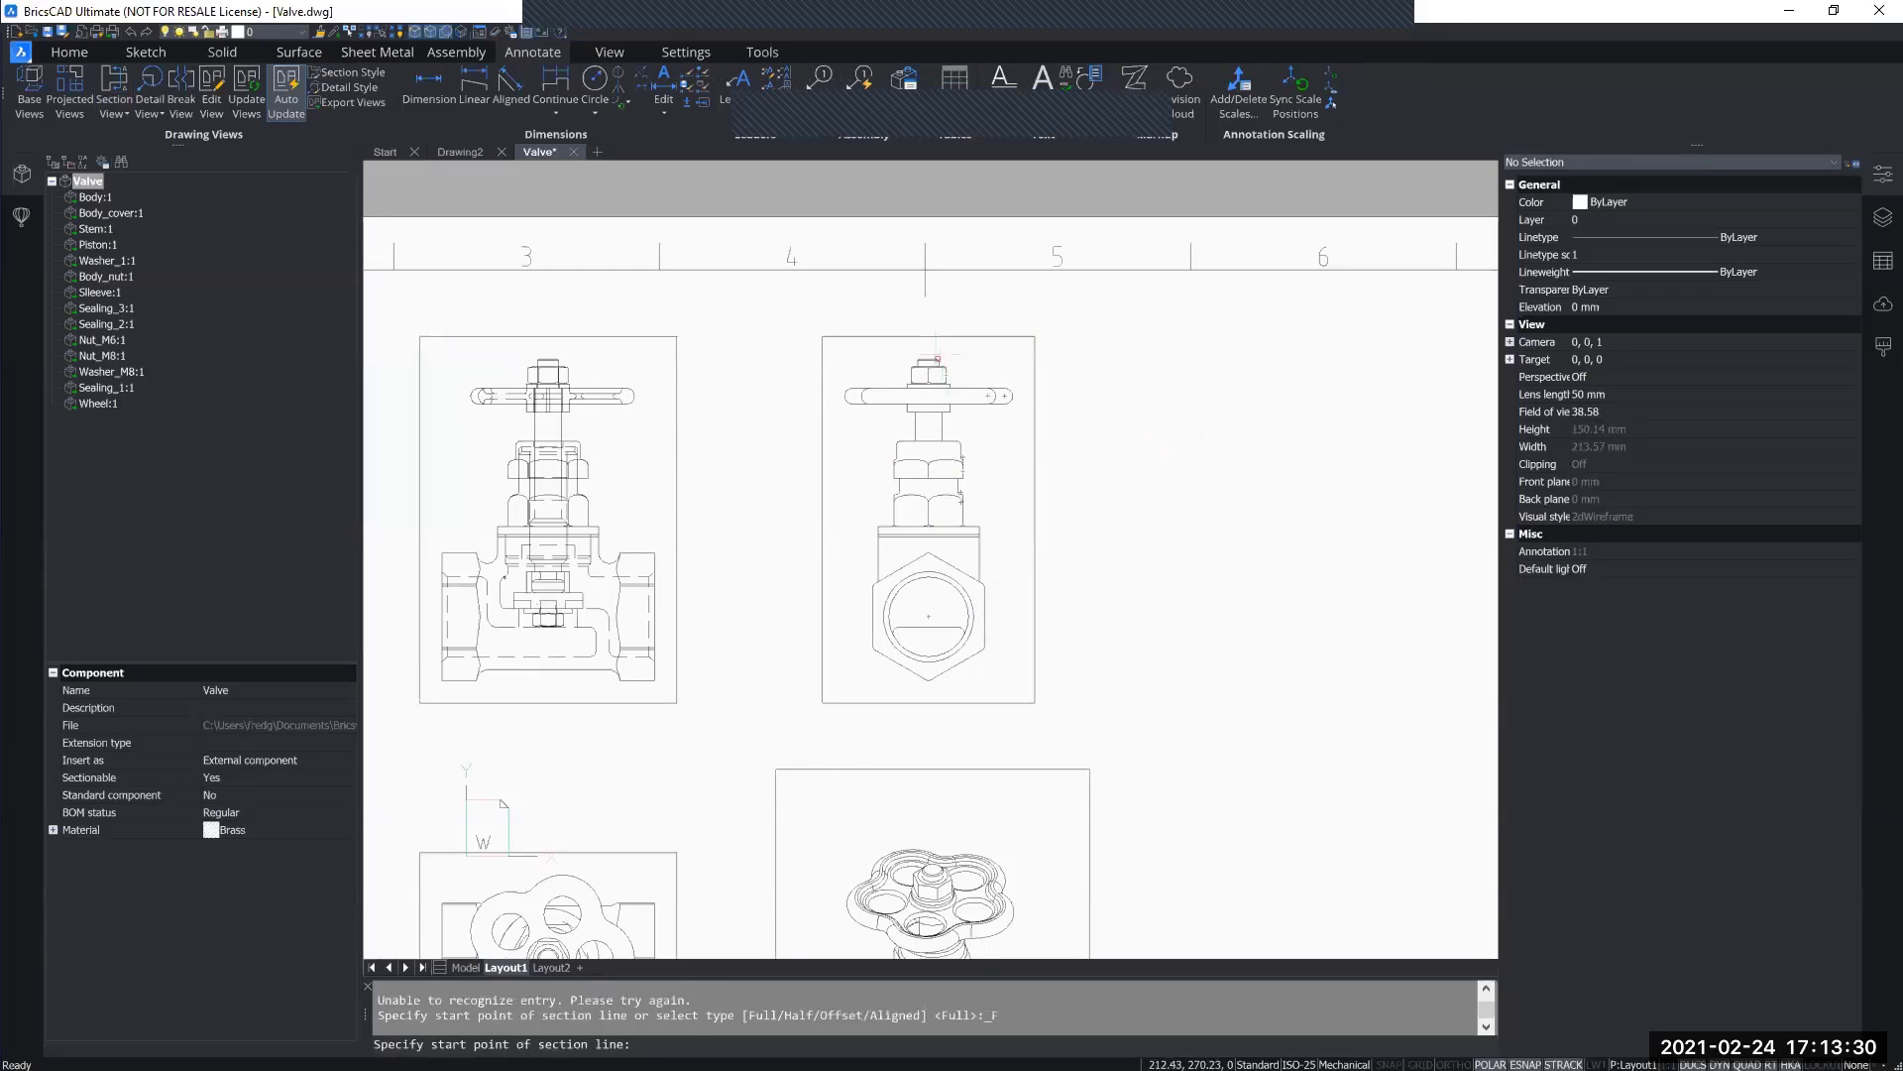
pyautogui.scroll(3, 937, 358)
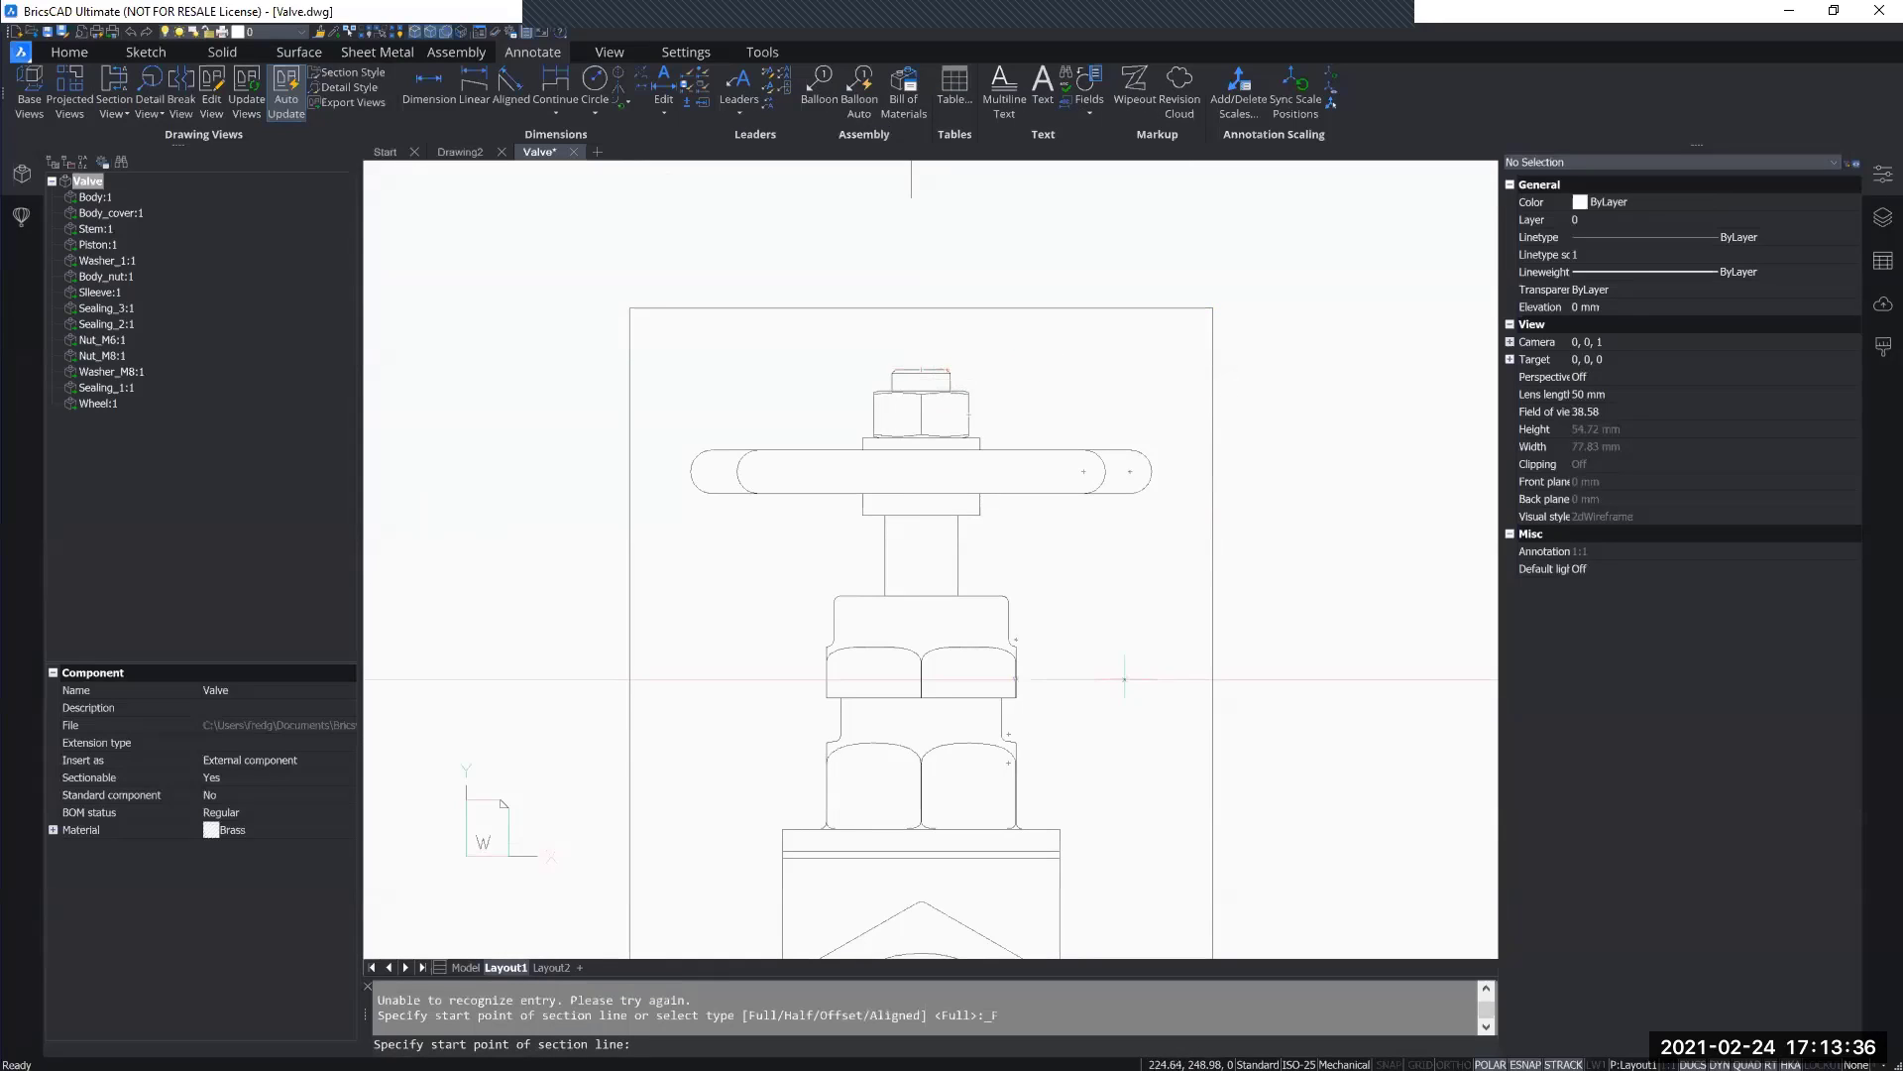
pyautogui.moveTo(1126, 674); pyautogui.dragTo(1014, 436, button='middle')
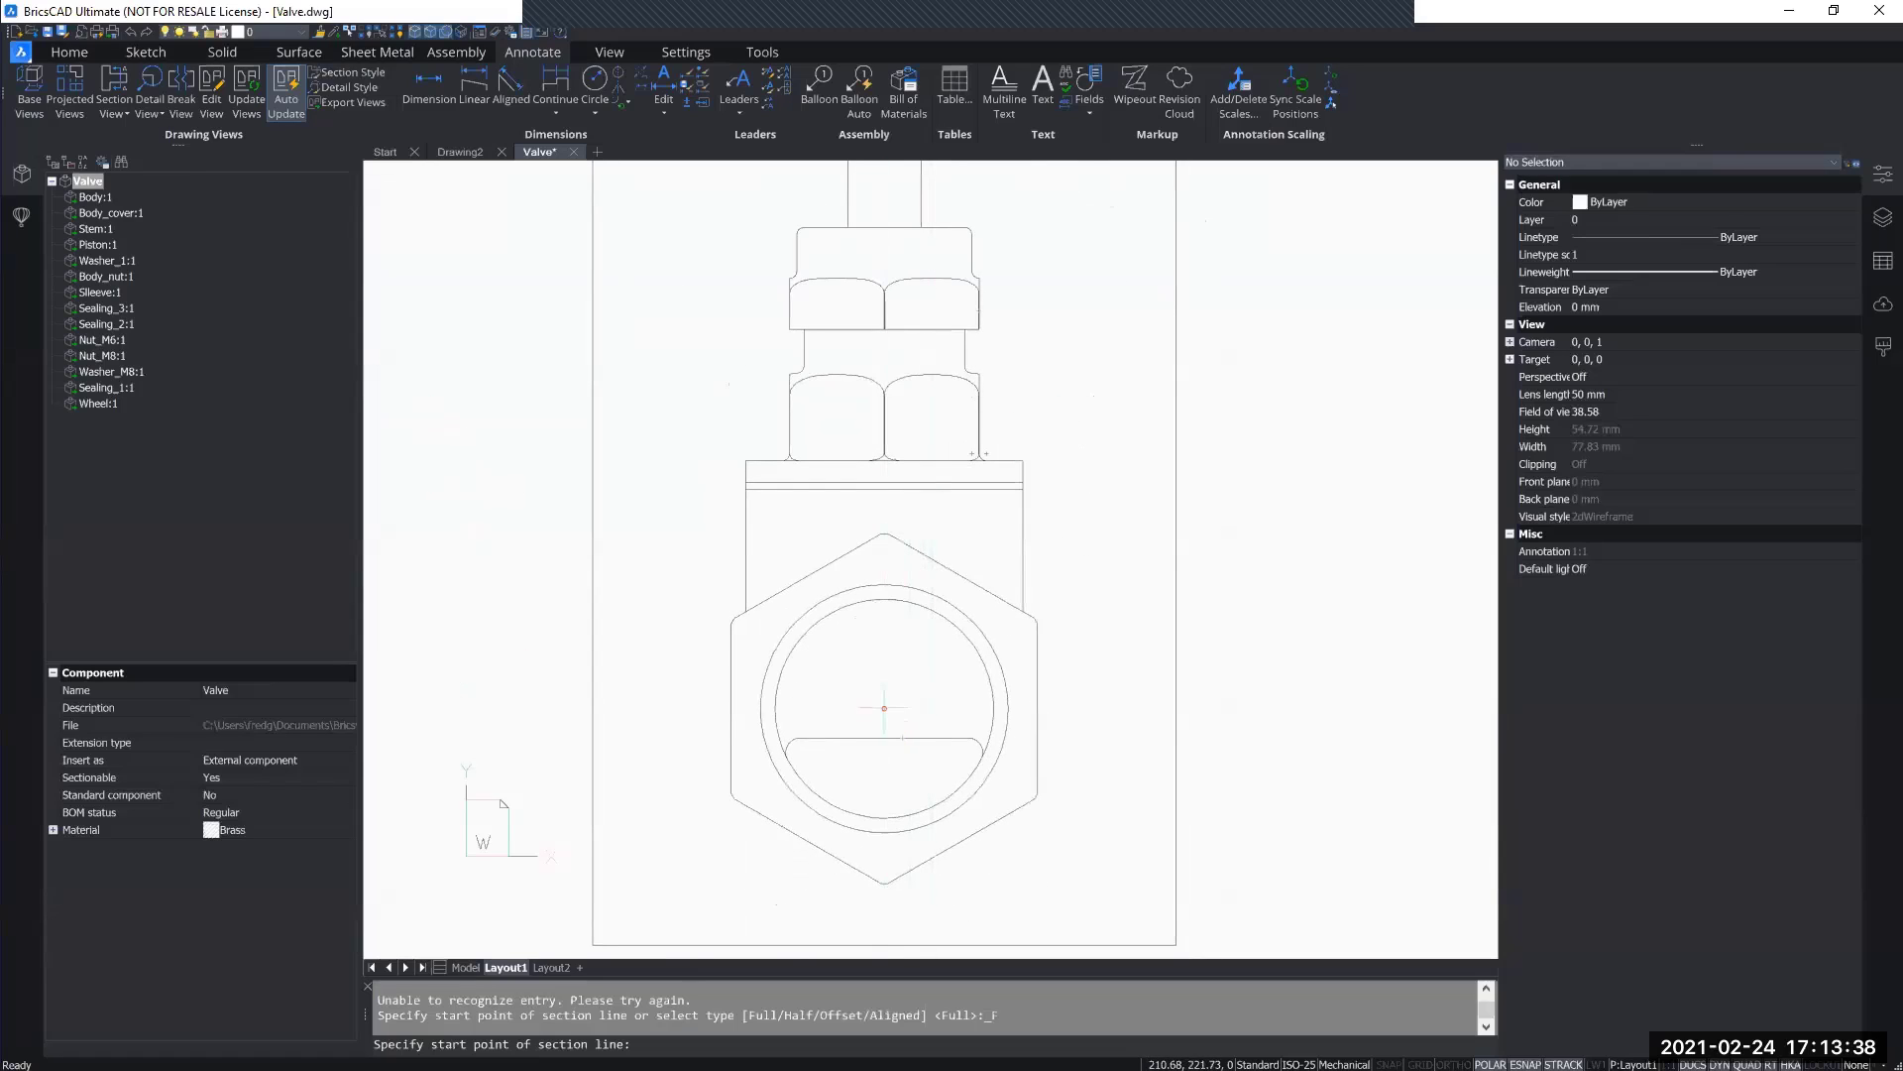
pyautogui.moveTo(884, 394)
pyautogui.mouseDown(button='middle')
pyautogui.moveTo(897, 829)
pyautogui.moveTo(895, 358)
pyautogui.mouseUp(button='middle')
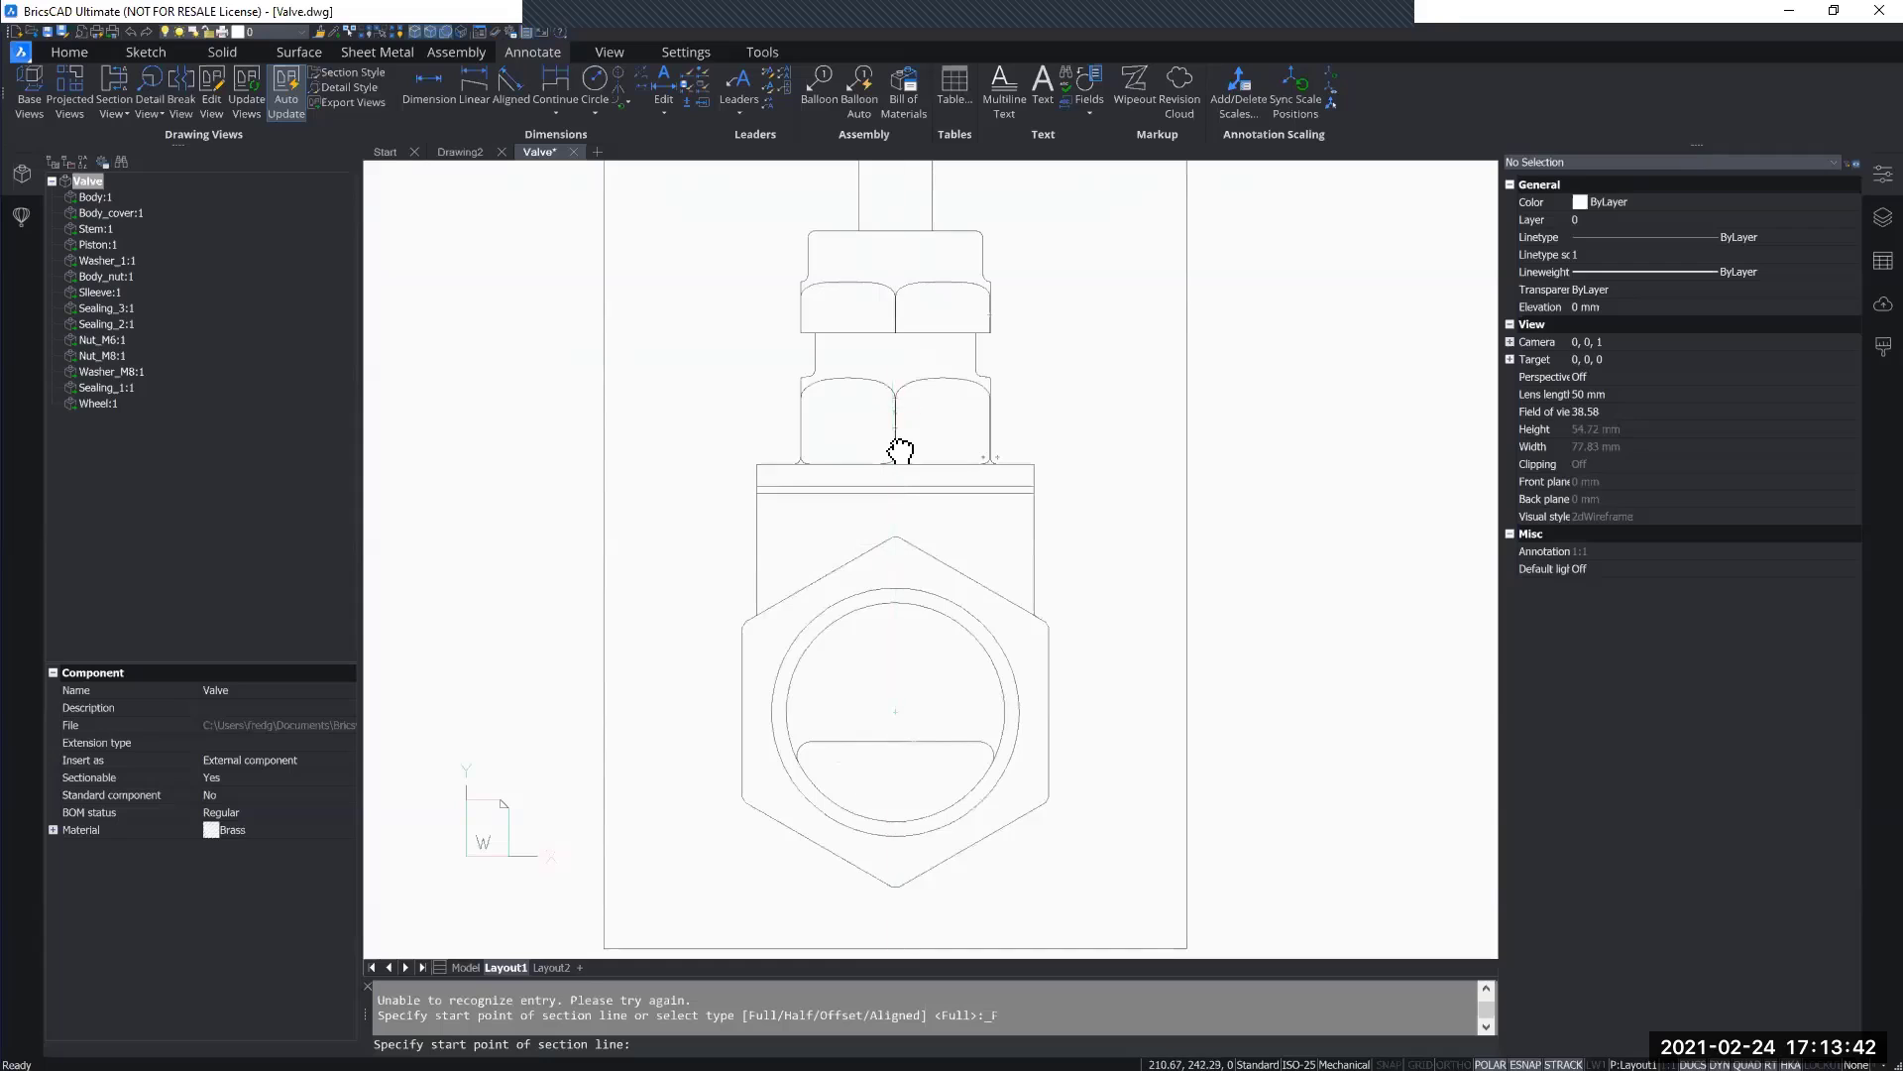
pyautogui.moveTo(896, 446); pyautogui.dragTo(865, 816, button='middle')
pyautogui.scroll(3, 859, 354)
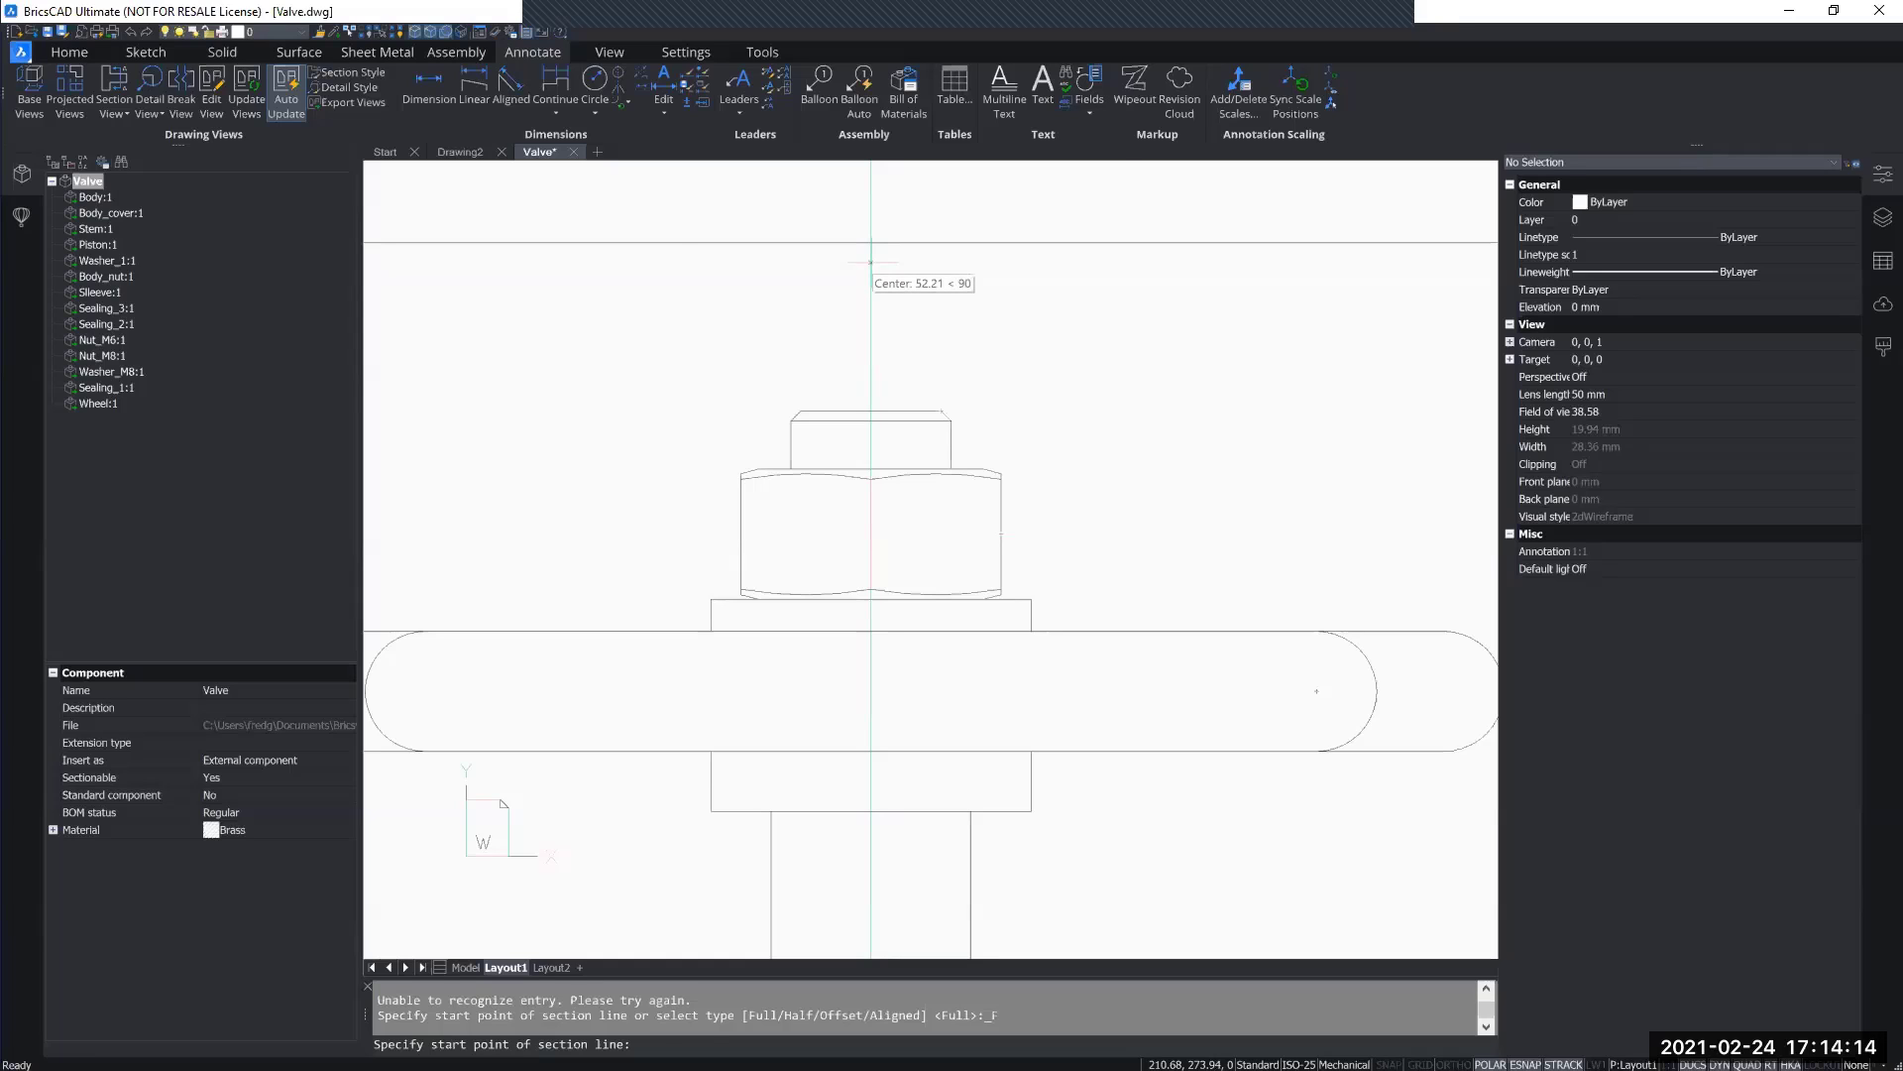
pyautogui.click(871, 262)
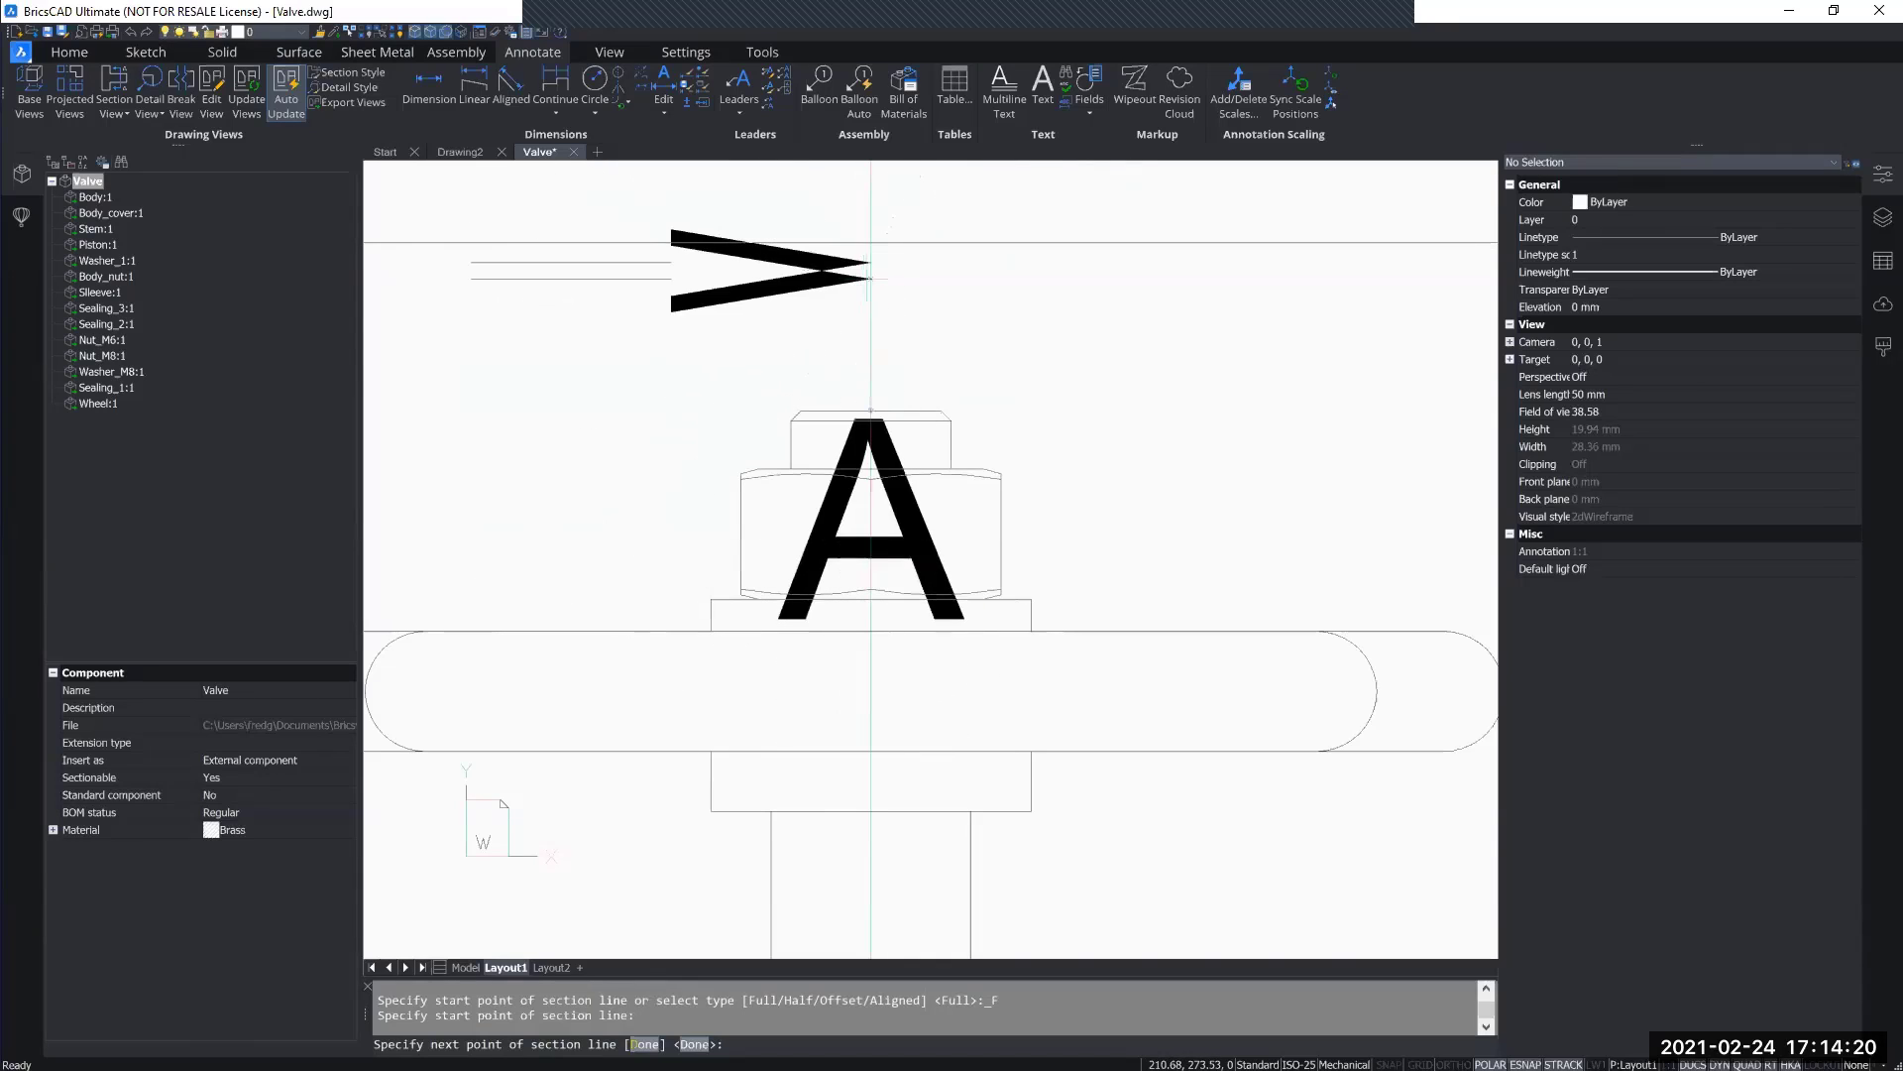
# Step: Try to run the section line down the valve's vertical axis and end it just below the side view's frame
pyautogui.scroll(-4, 871, 320)
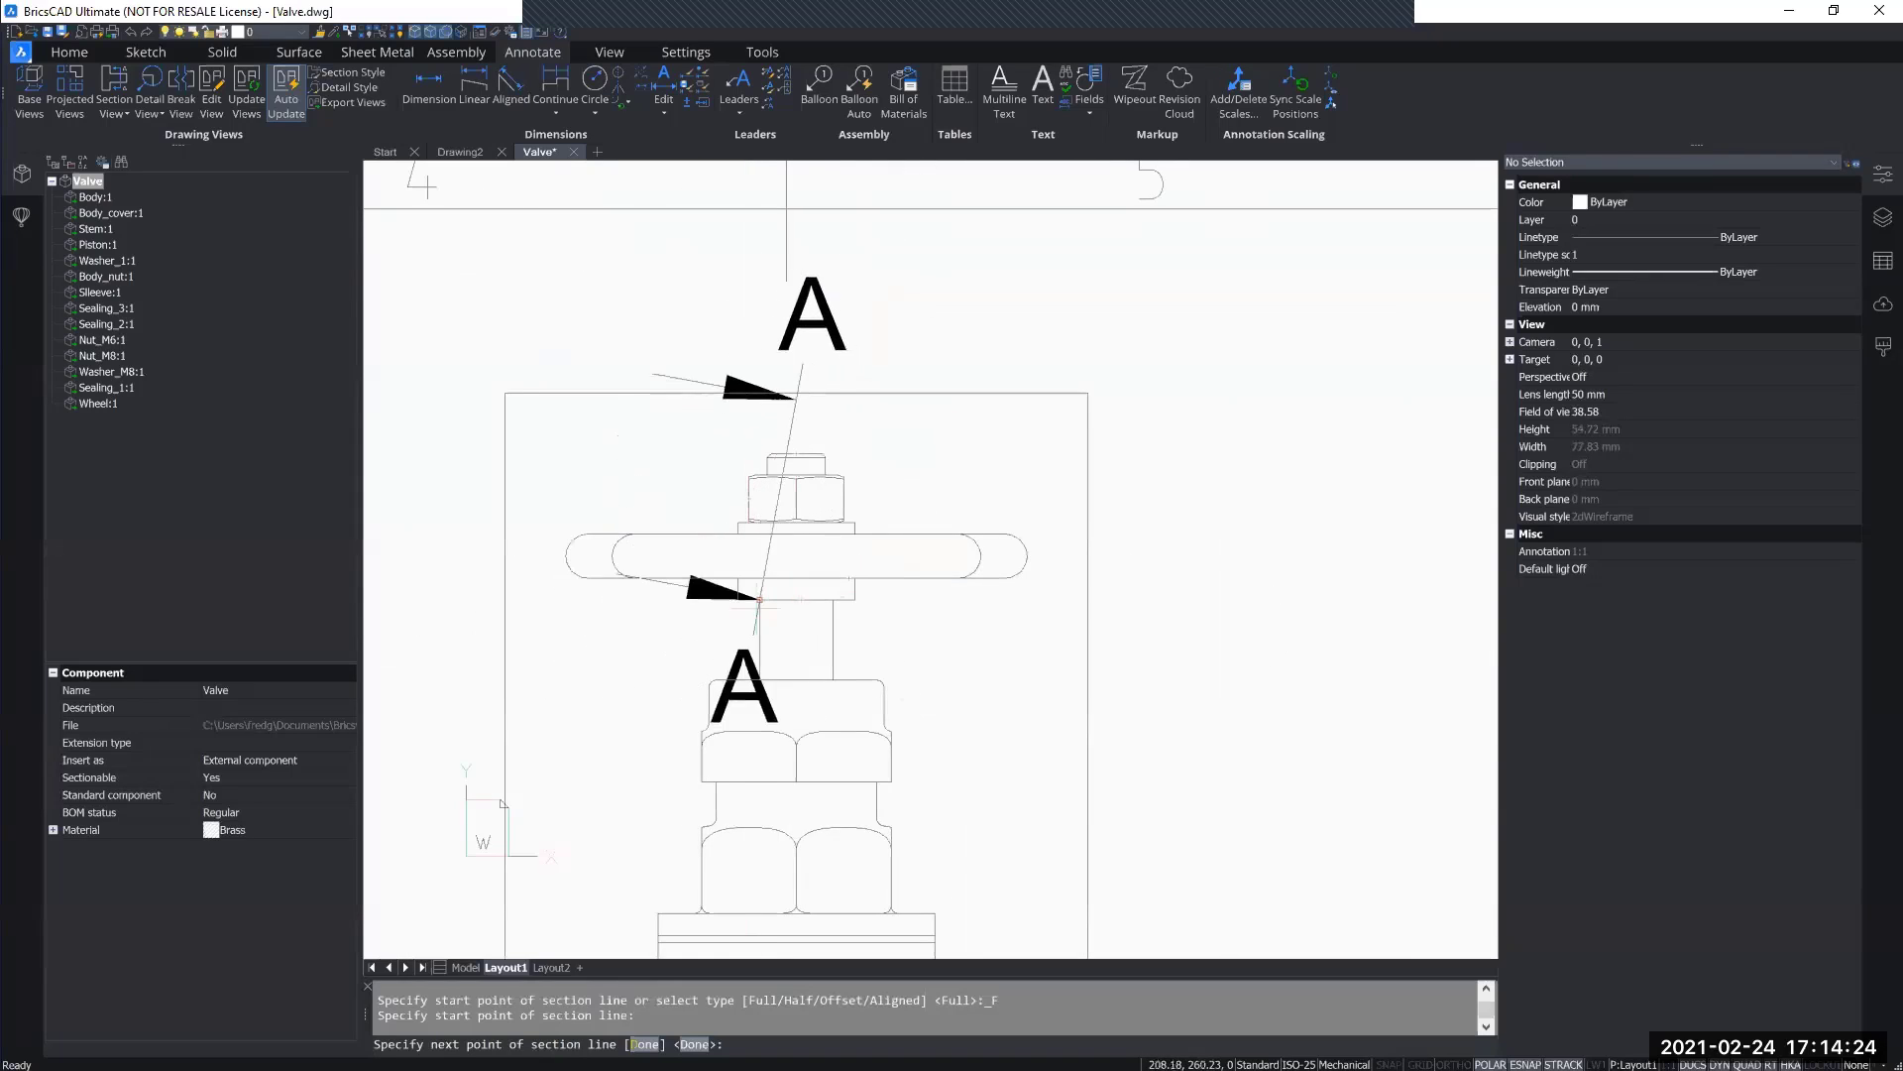
pyautogui.moveTo(652, 768); pyautogui.dragTo(719, 634, button='middle')
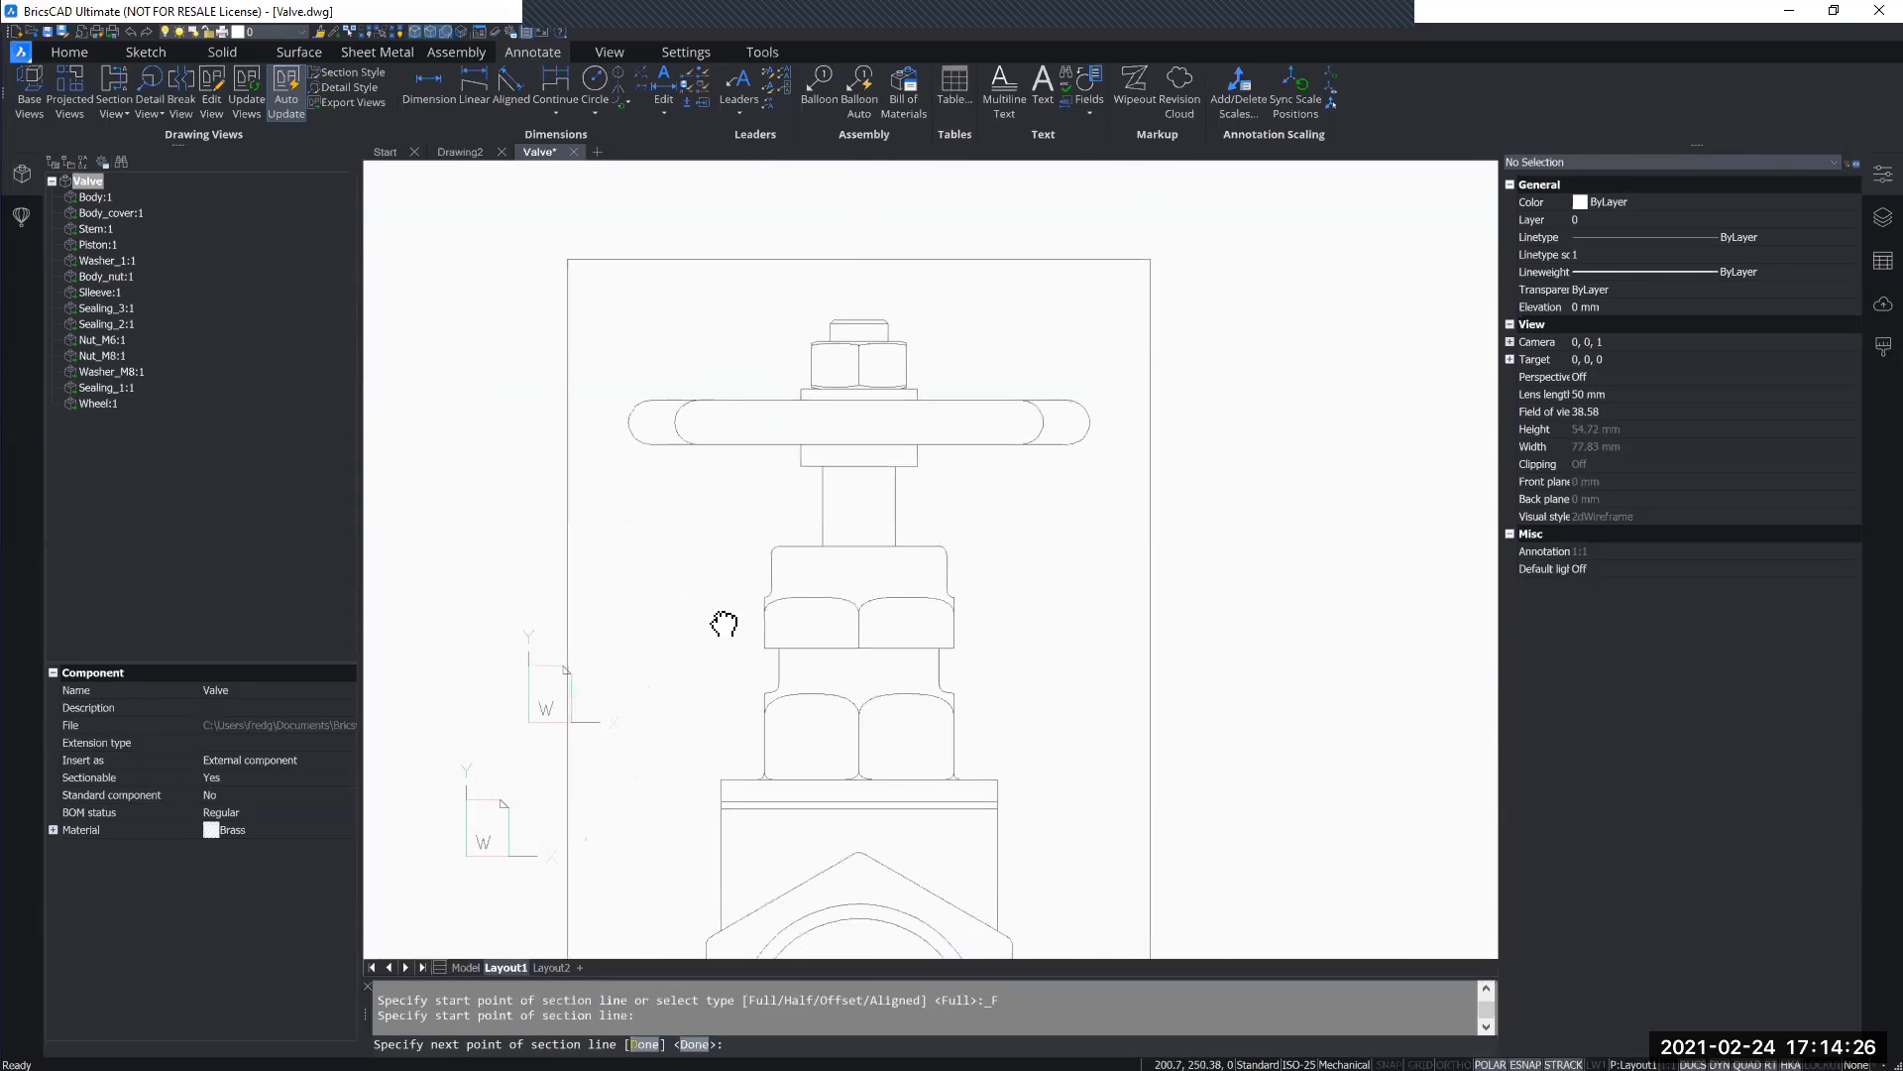
pyautogui.scroll(-2, 718, 635)
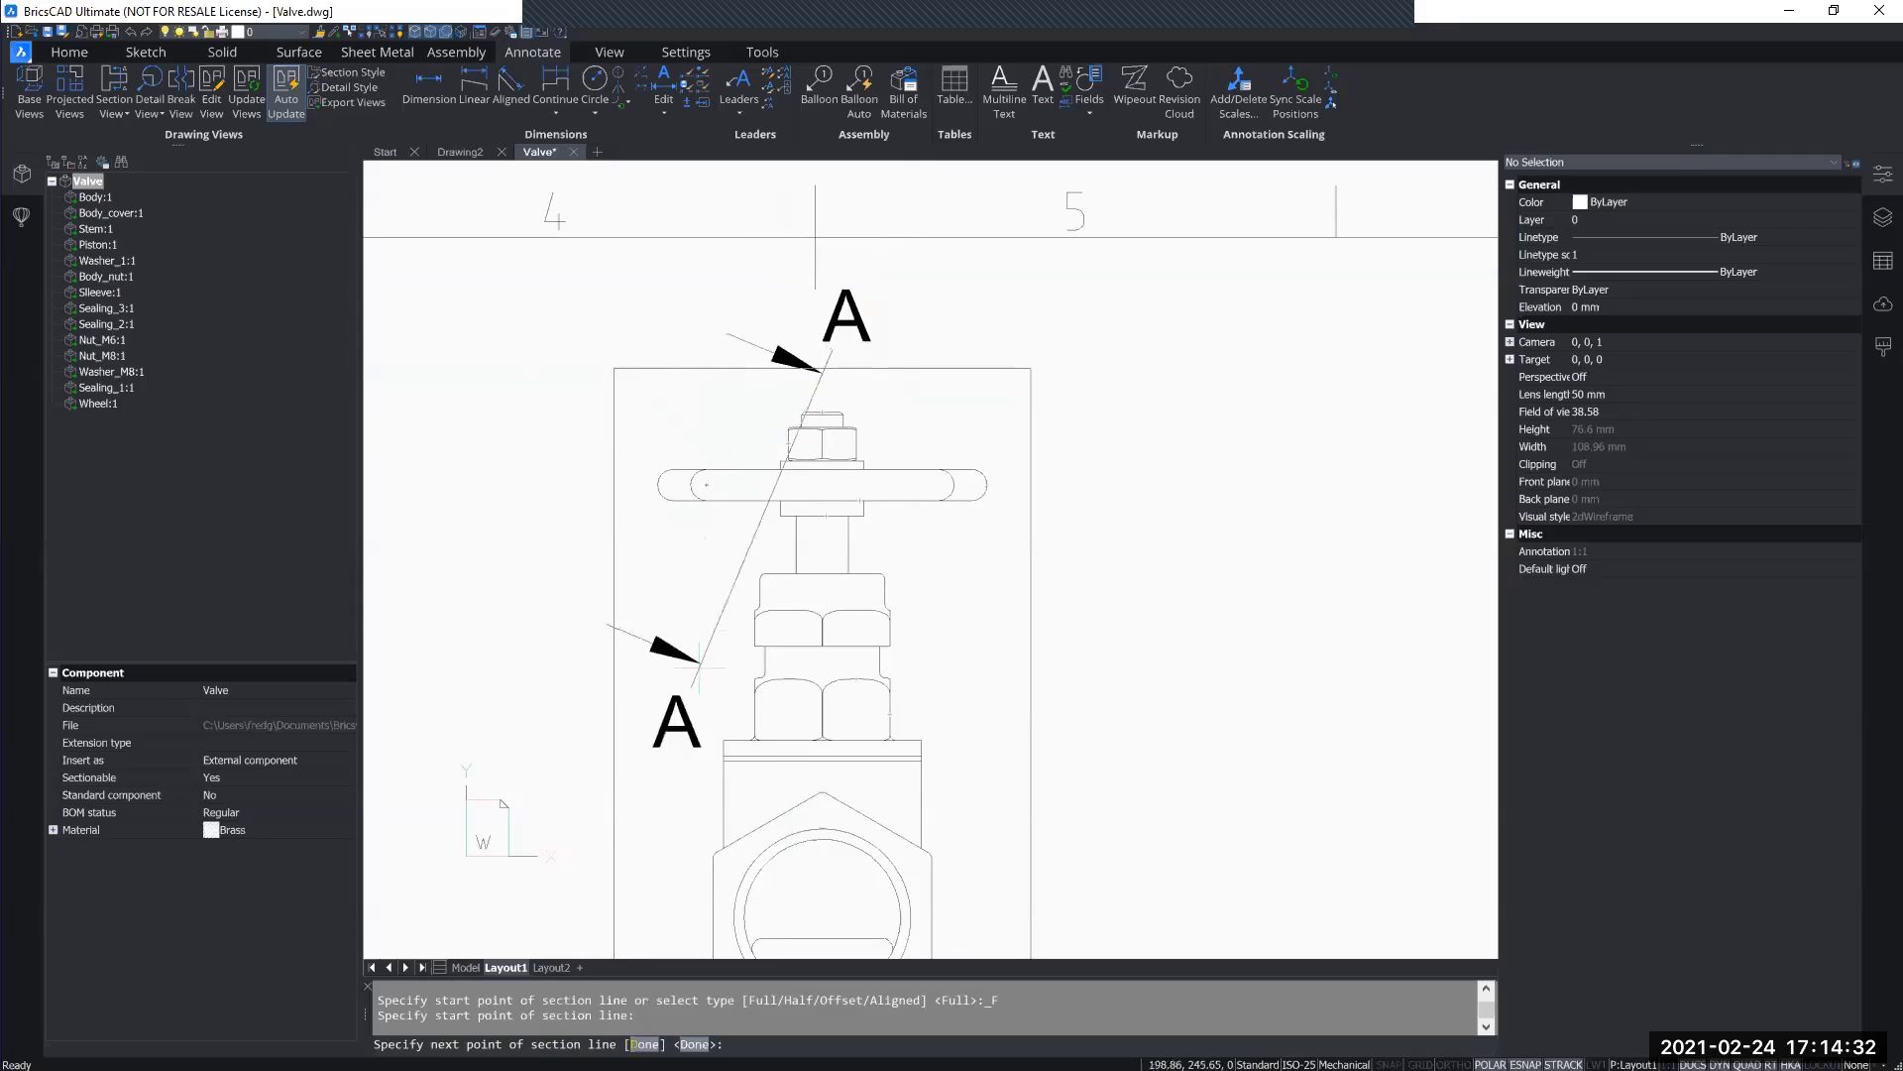
pyautogui.moveTo(680, 671); pyautogui.dragTo(710, 454, button='middle')
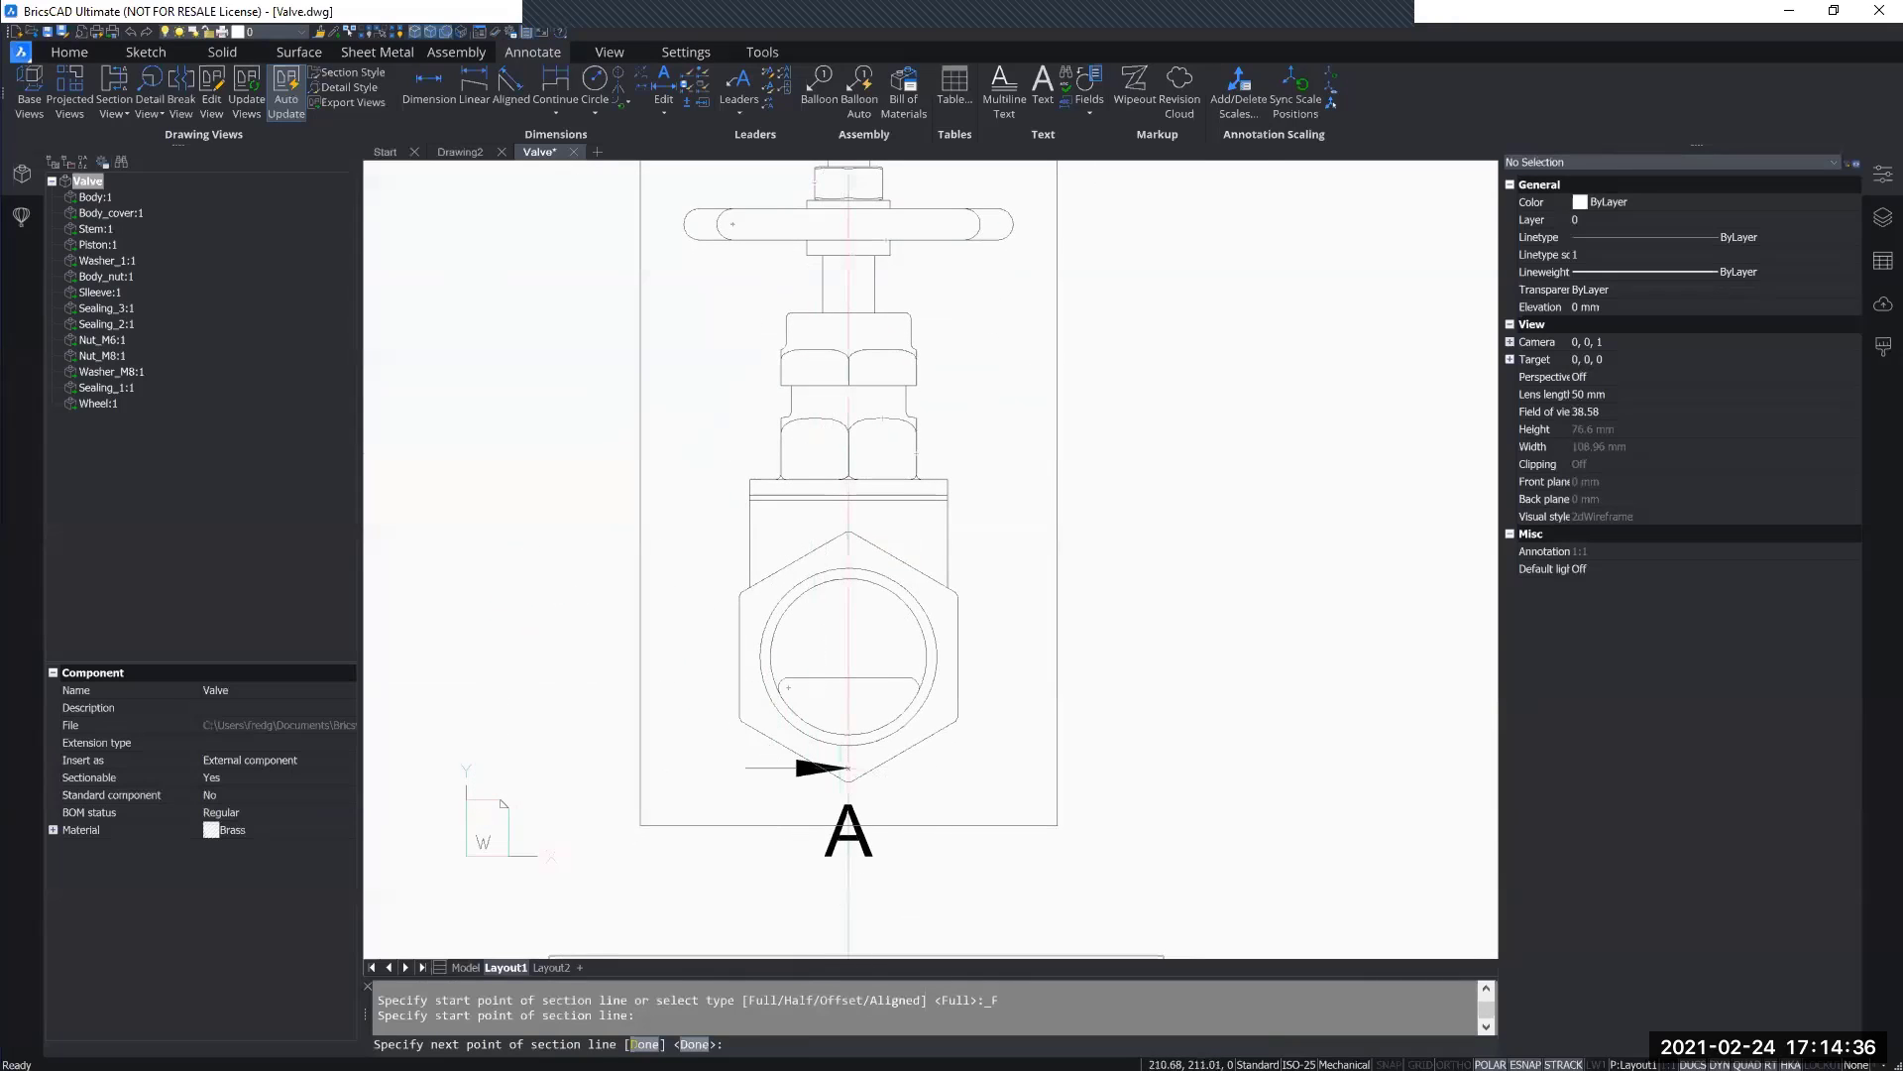
pyautogui.scroll(-2, 783, 821)
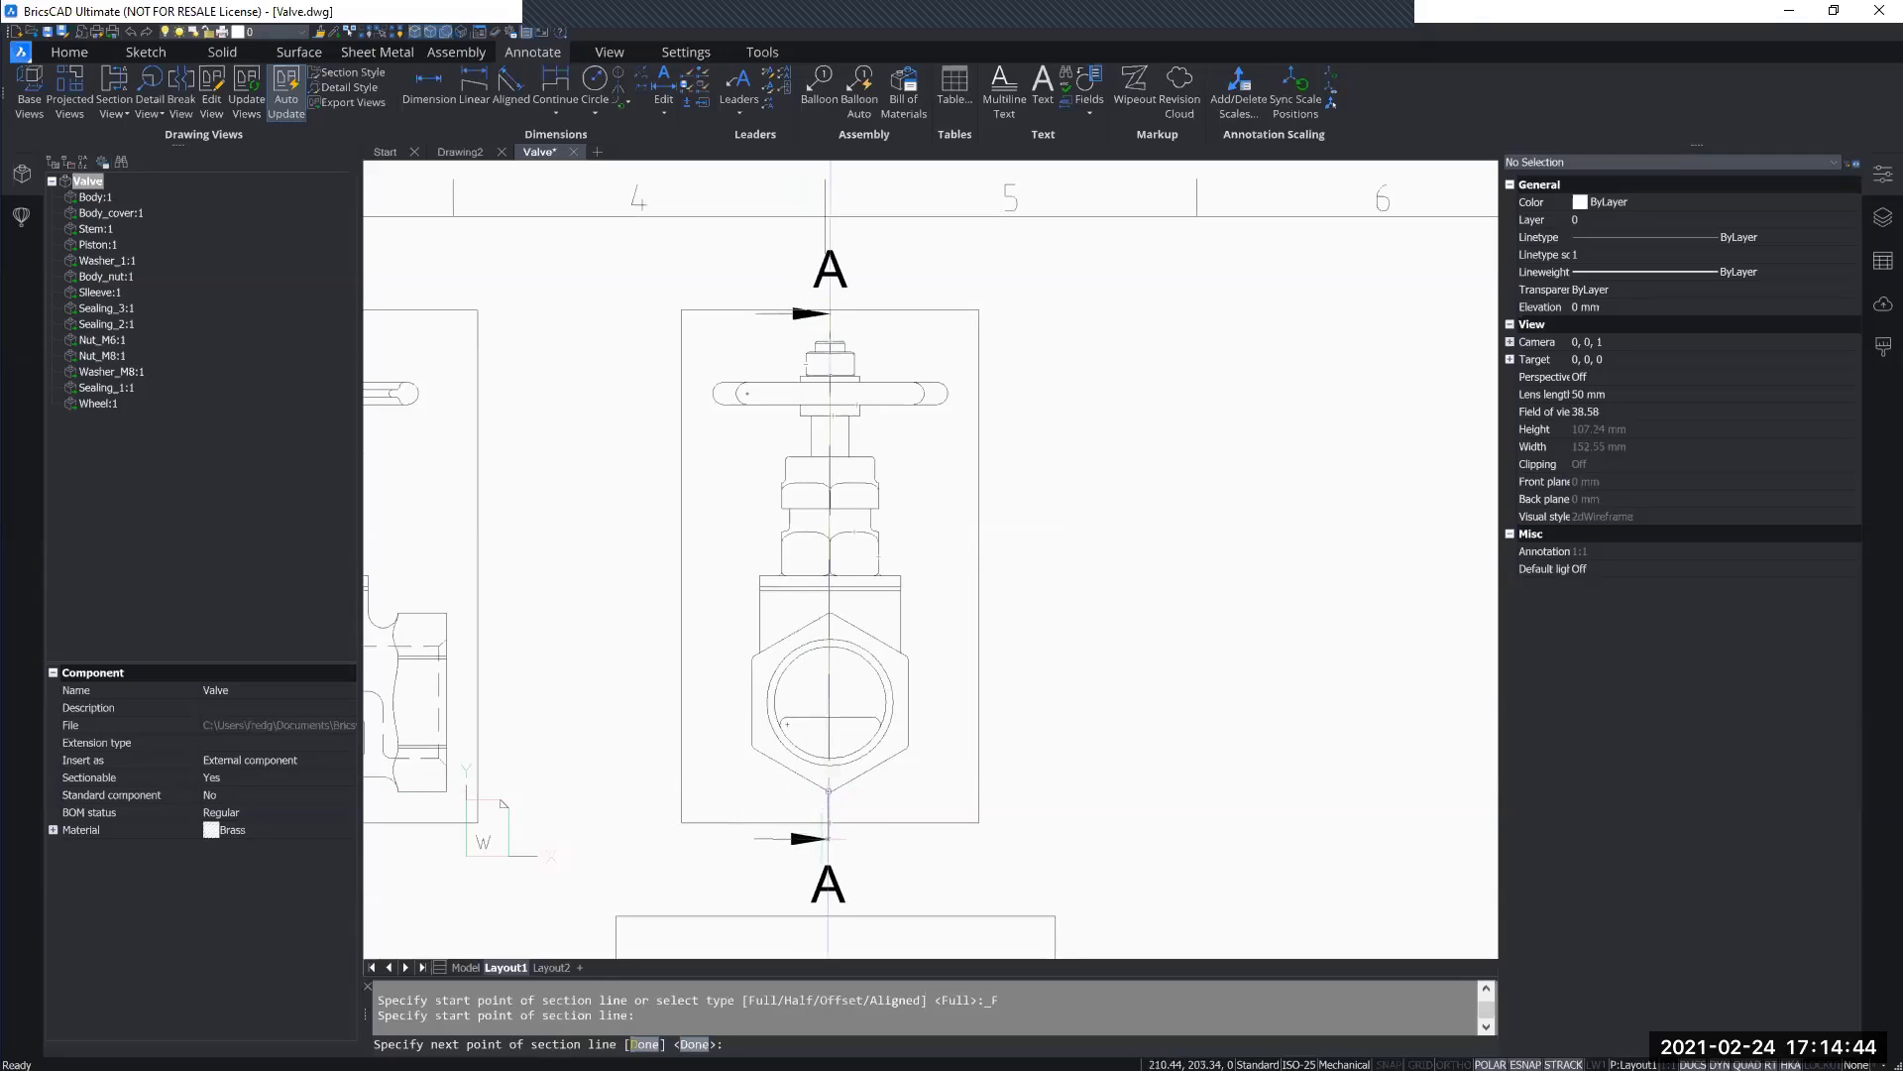
pyautogui.scroll(4, 830, 821)
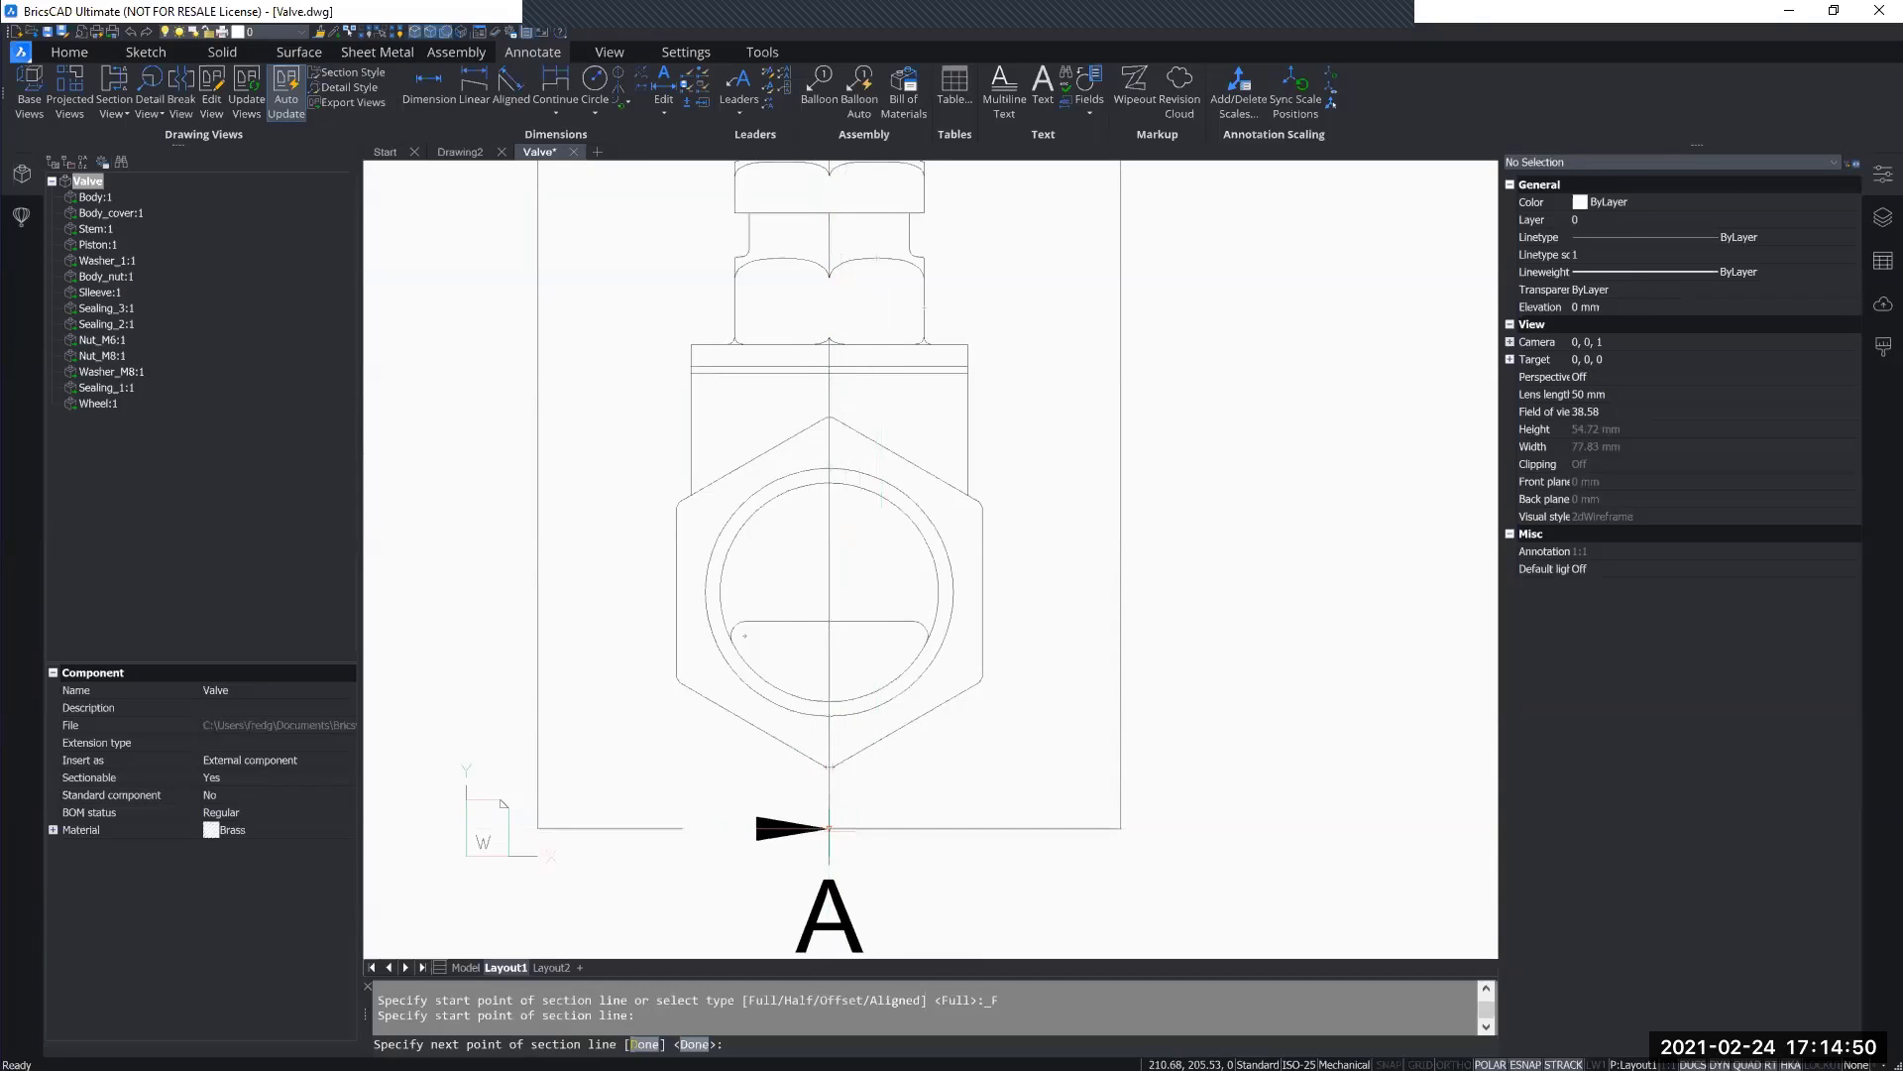
pyautogui.scroll(5, 830, 767)
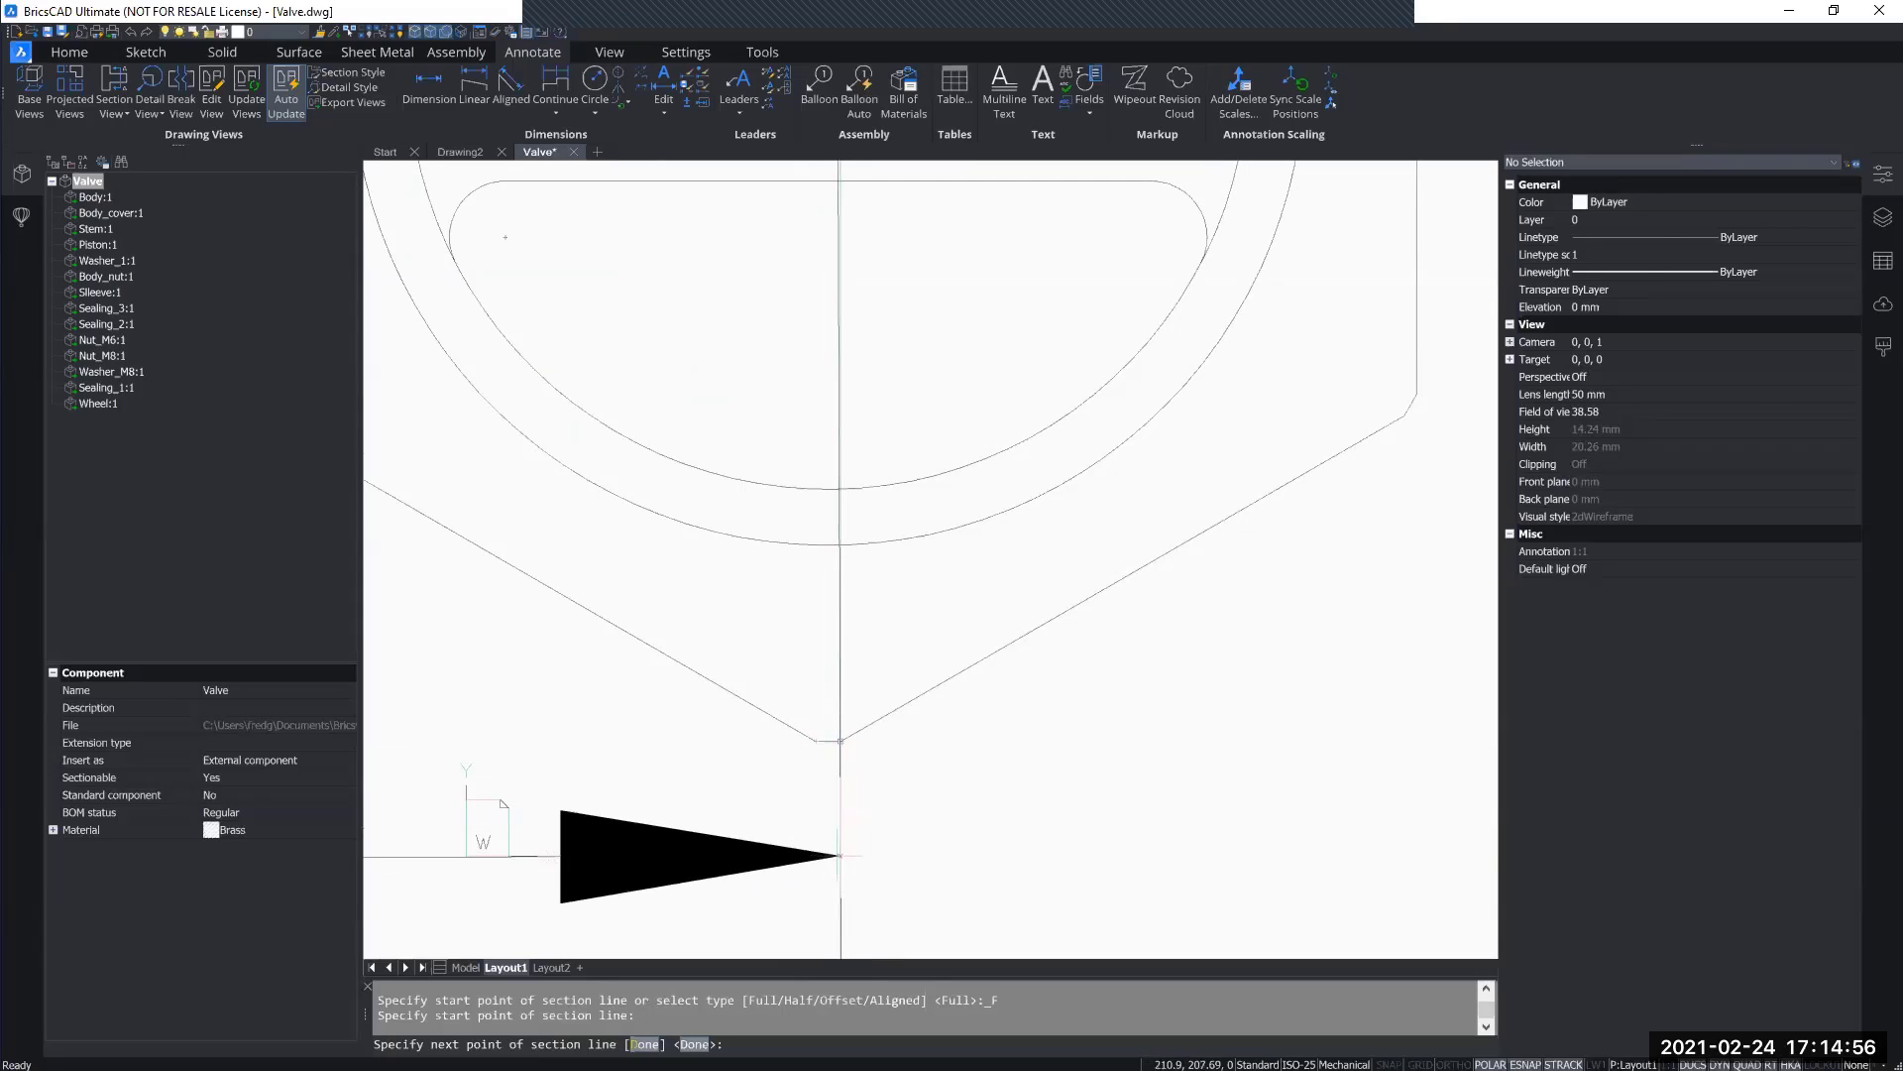
pyautogui.scroll(-2, 840, 761)
pyautogui.moveTo(887, 796); pyautogui.dragTo(870, 747, button='middle')
pyautogui.scroll(-4, 862, 587)
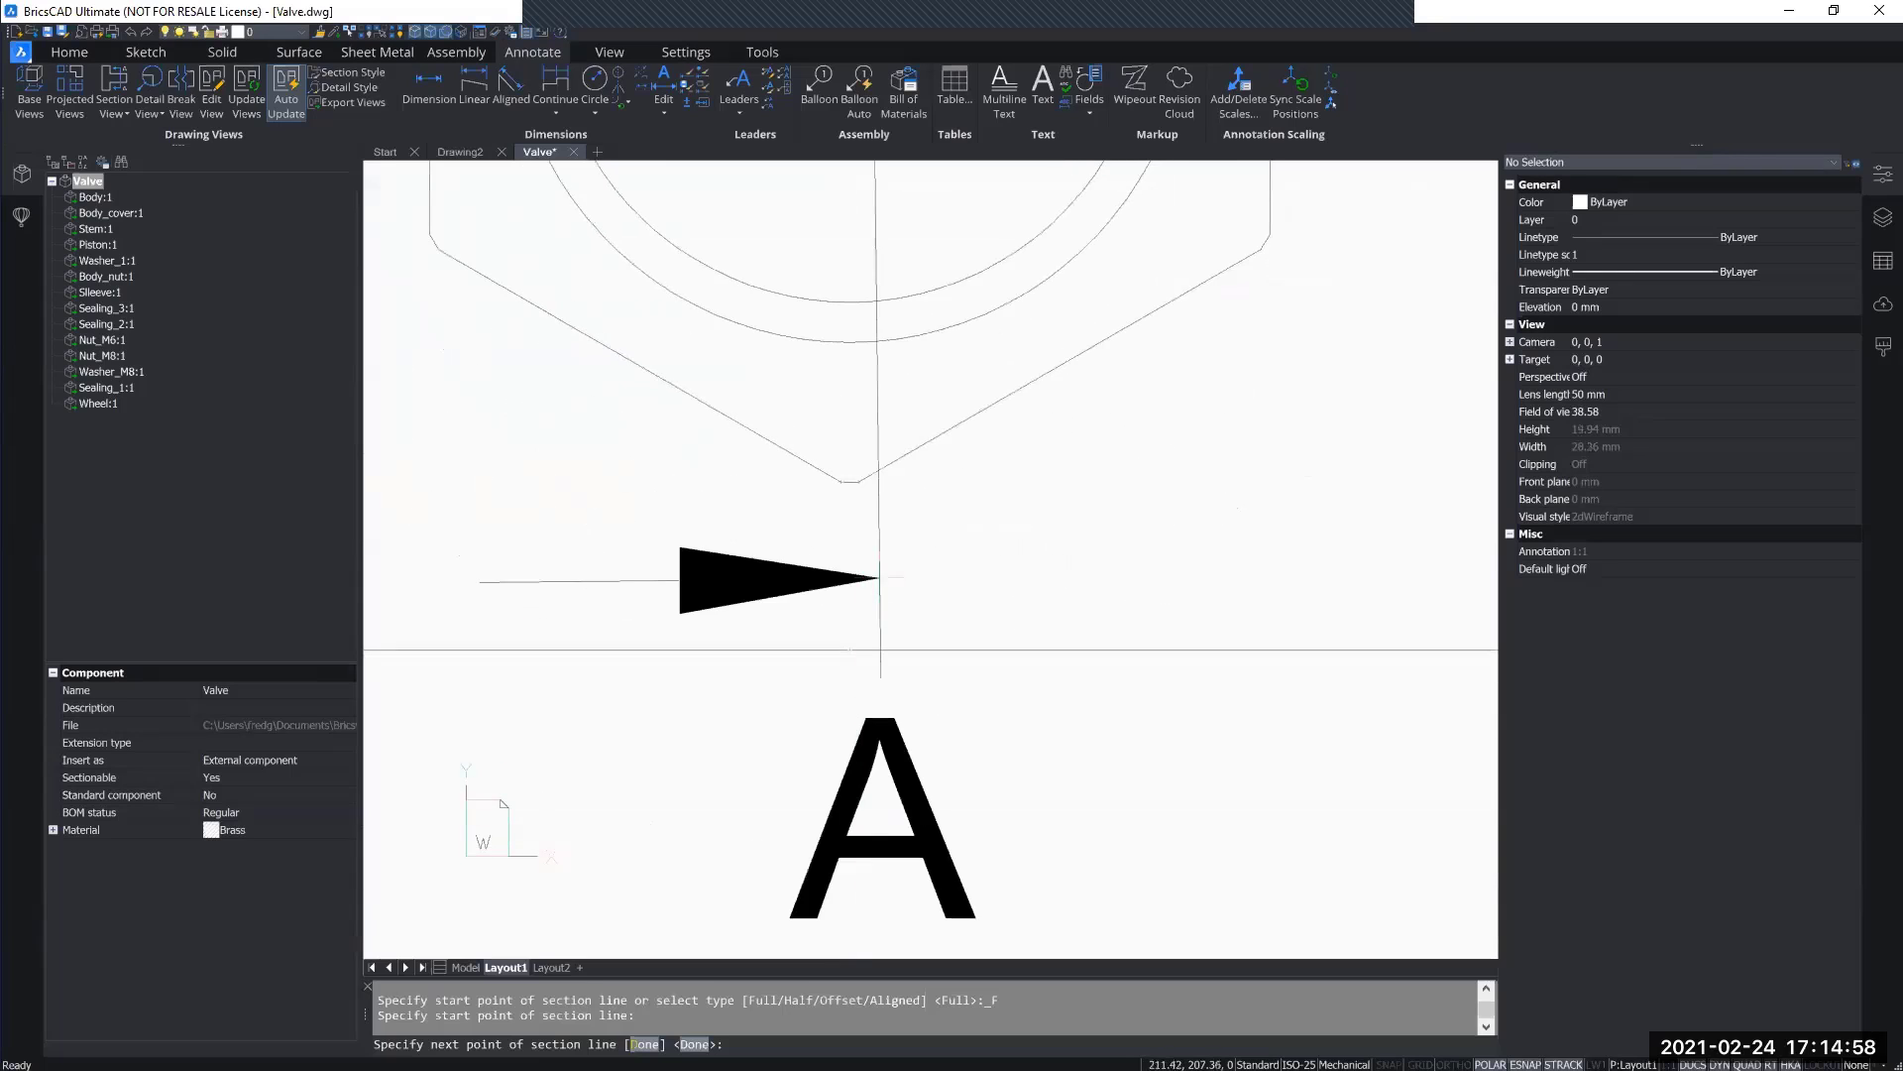
pyautogui.scroll(-2, 863, 588)
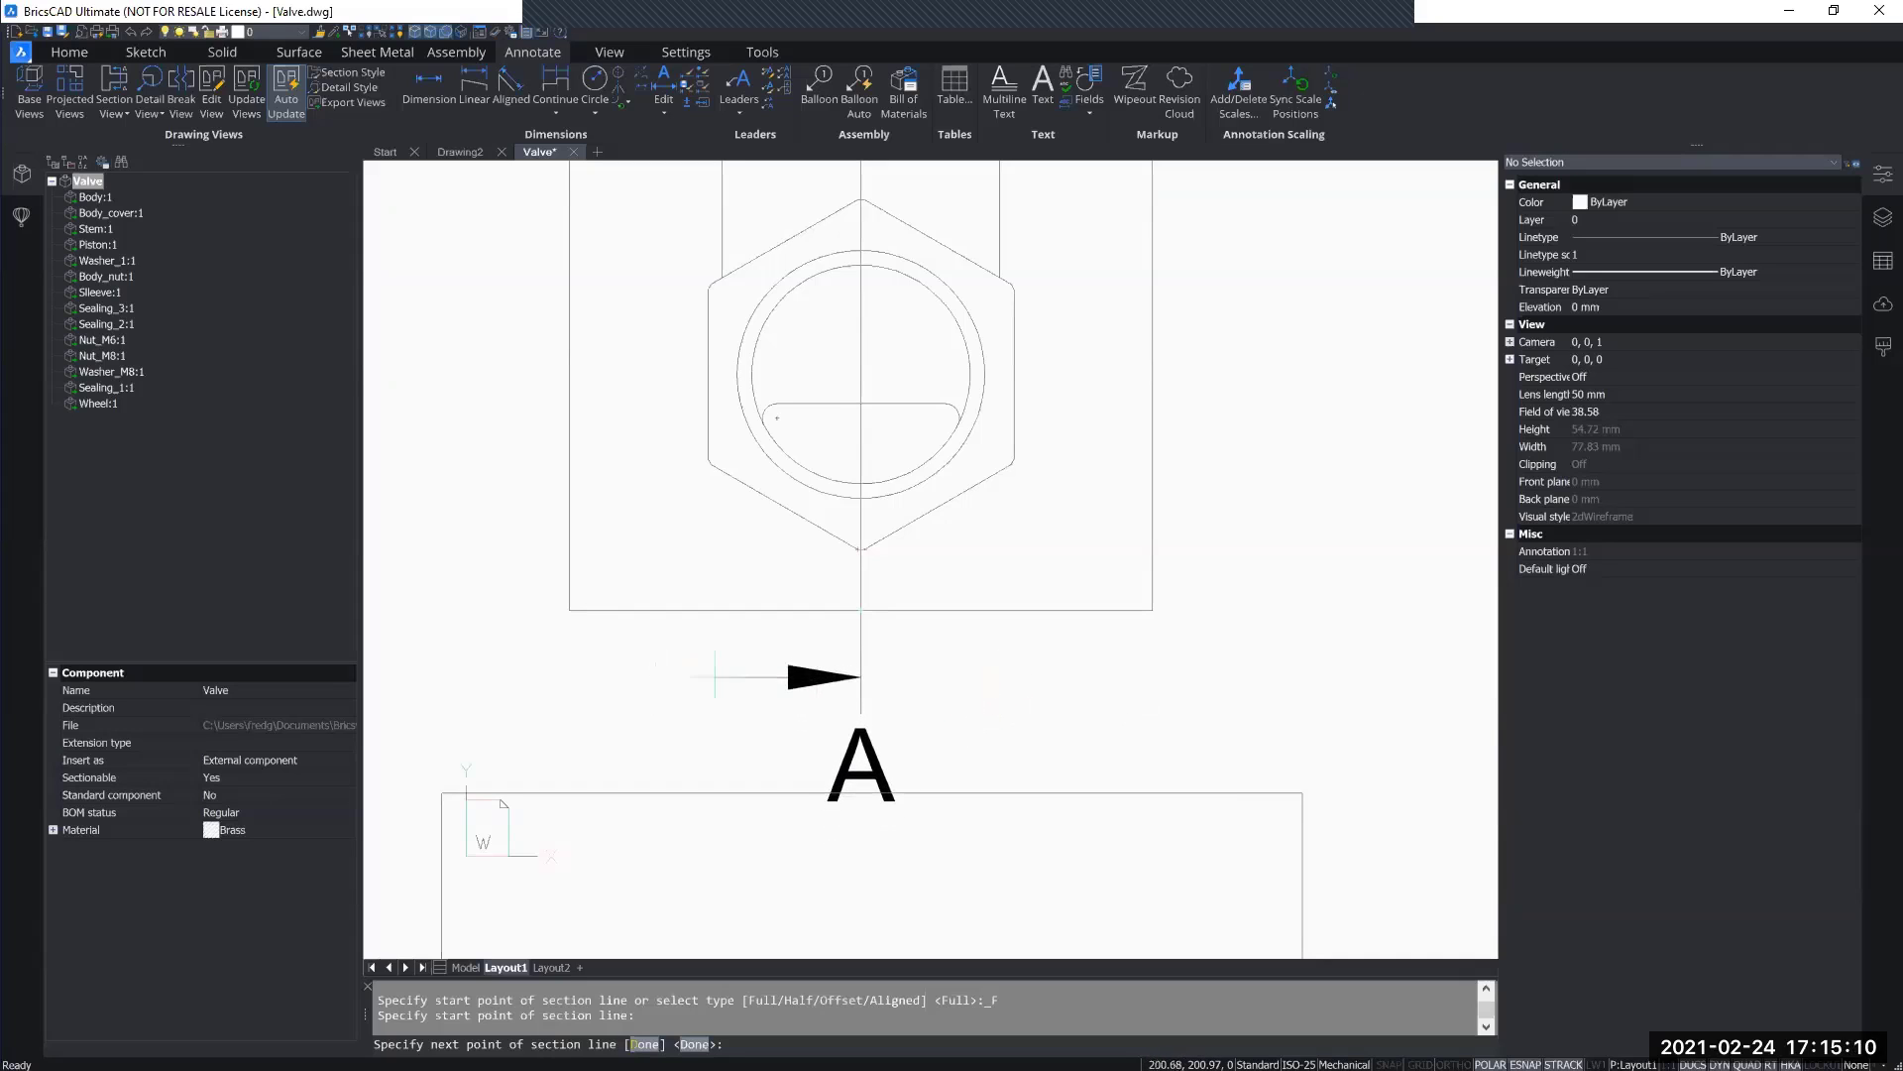
pyautogui.scroll(-3, 976, 683)
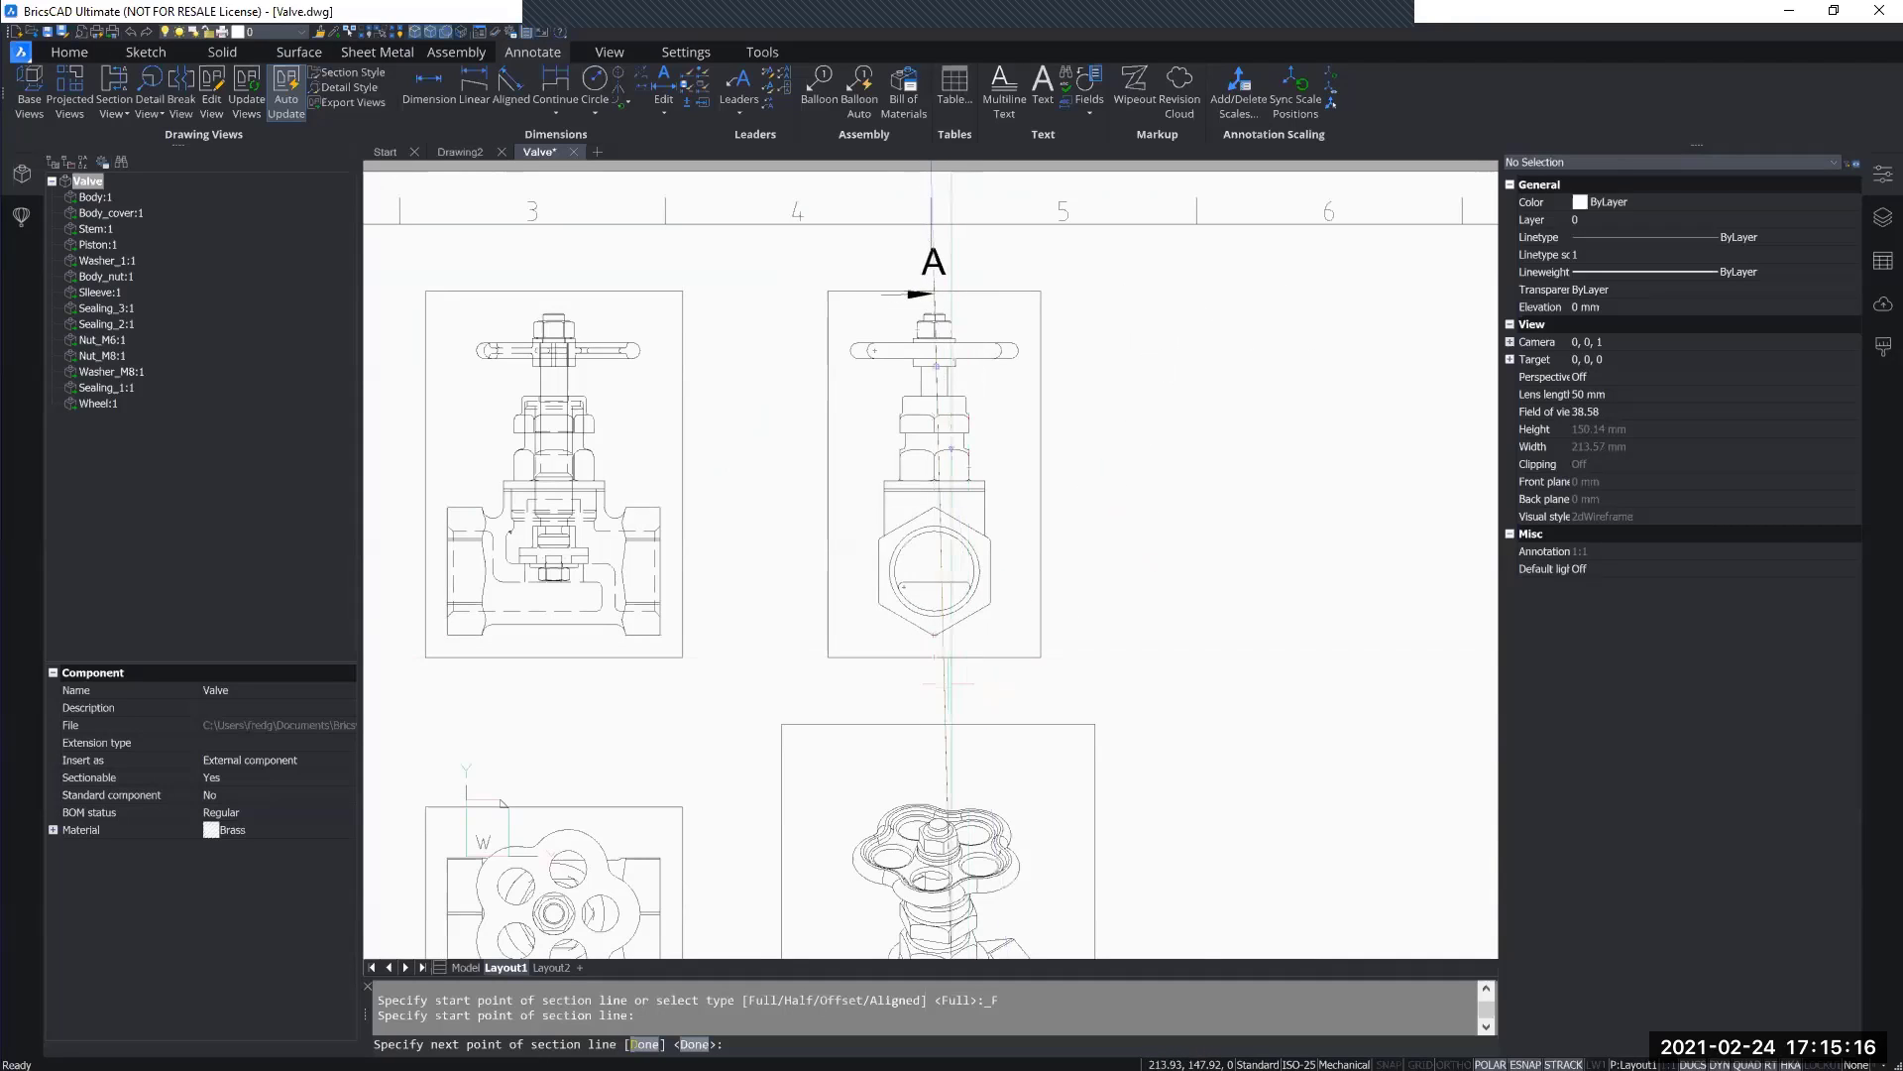
pyautogui.scroll(5, 947, 683)
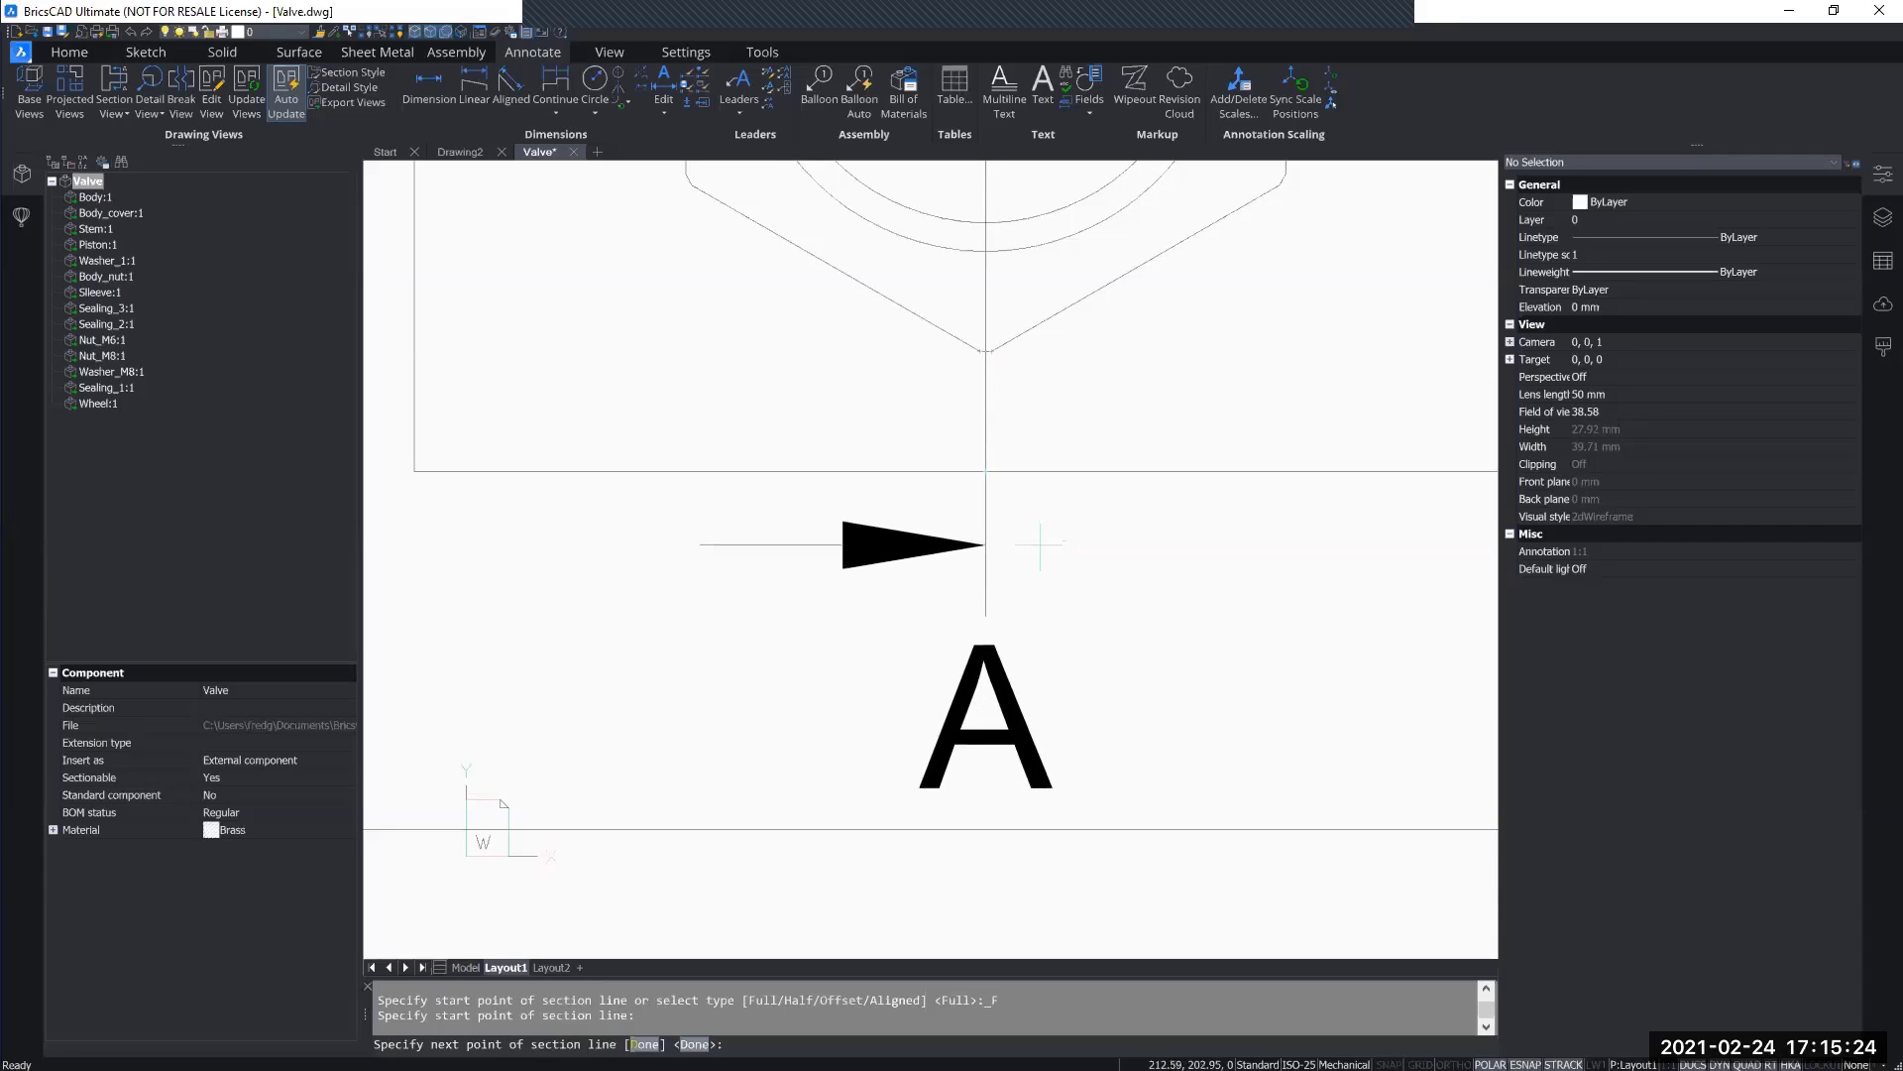
pyautogui.click(1041, 496)
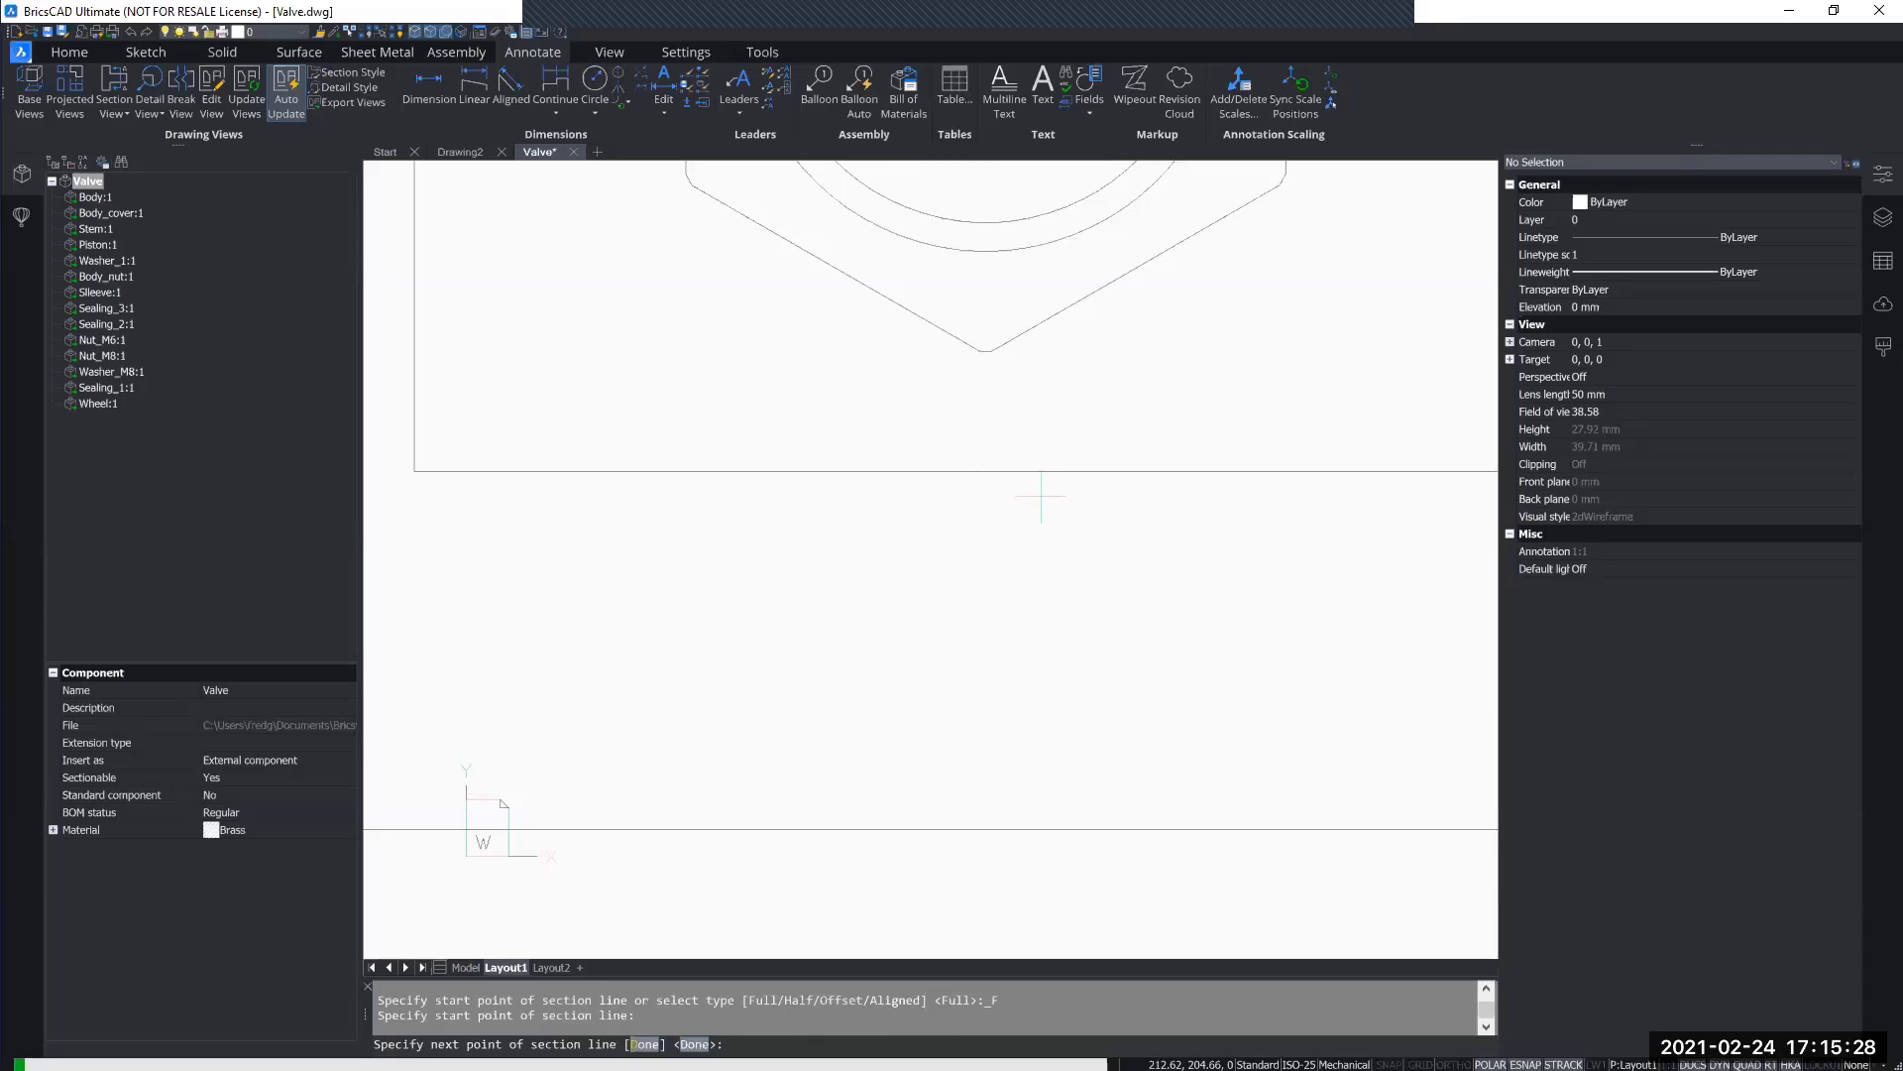
# Step: Cancel the section view placement and undo the section view
pyautogui.press('Escape')
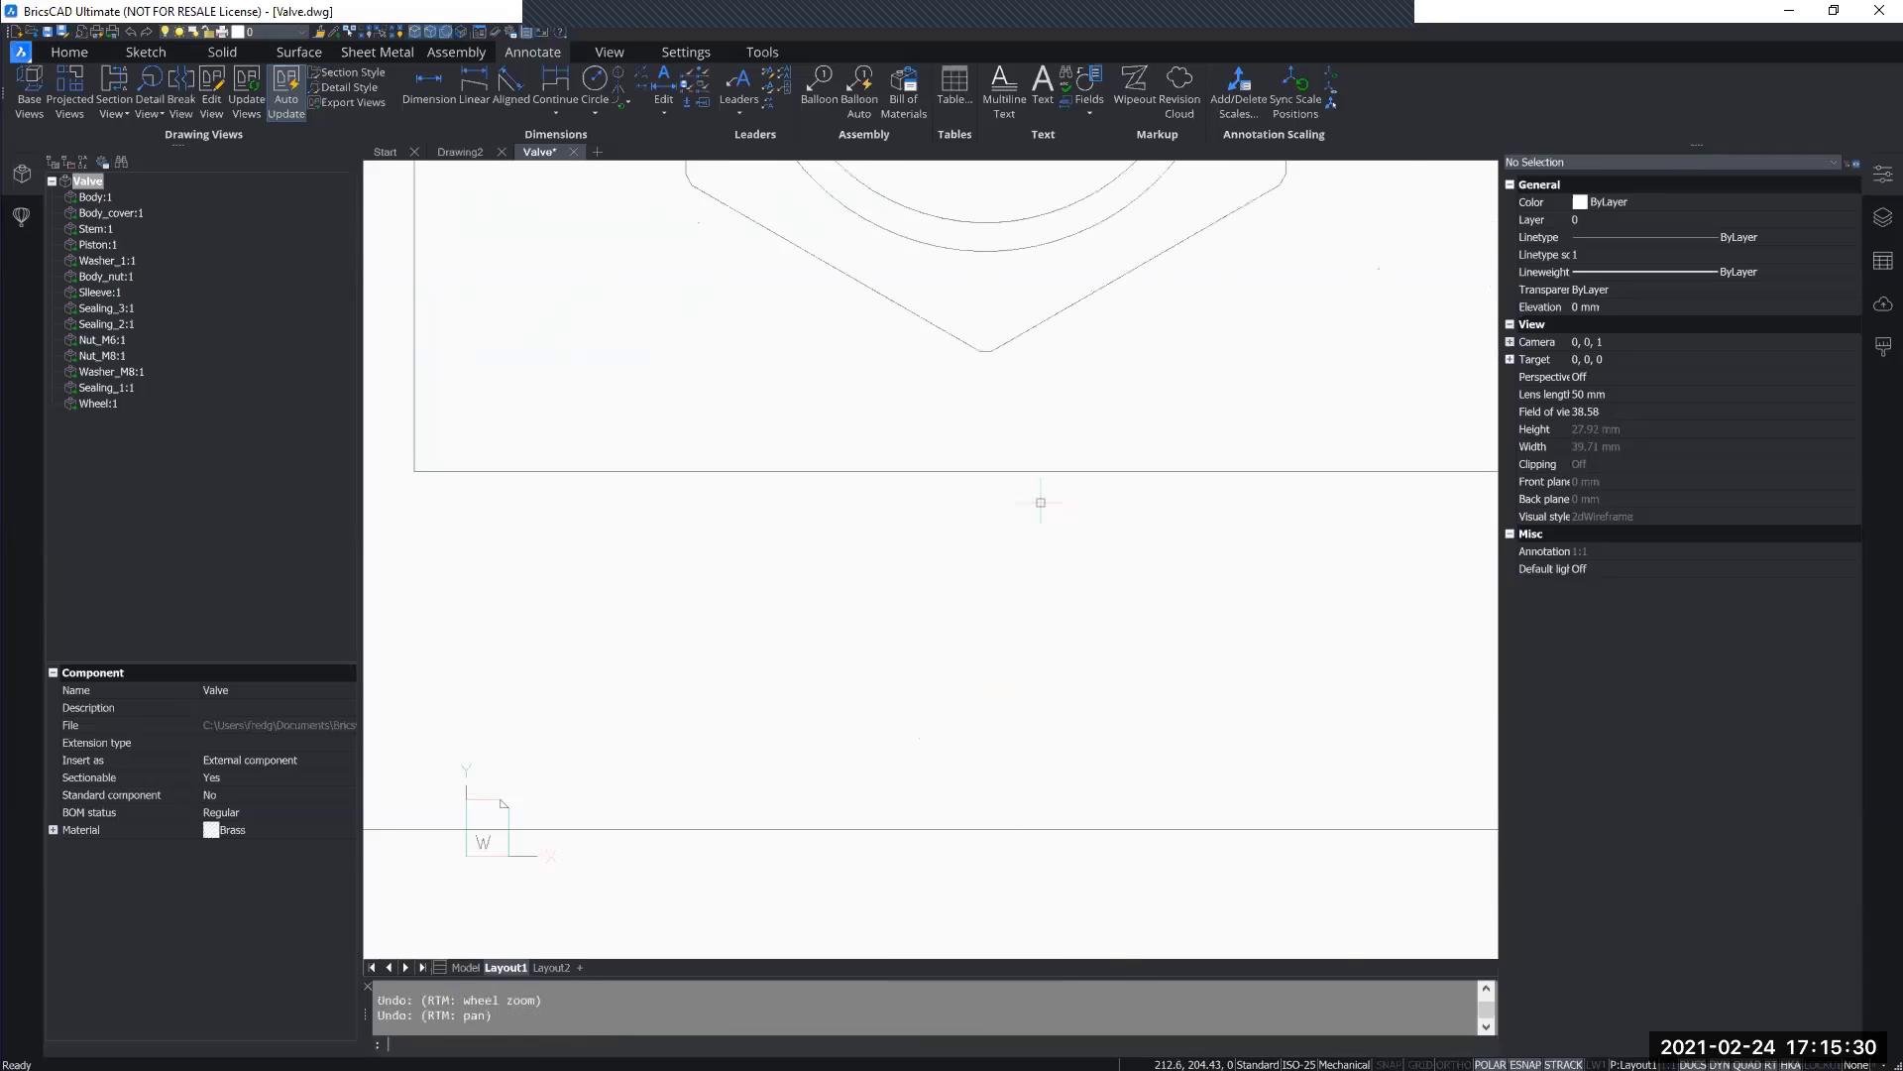
pyautogui.moveTo(1110, 555); pyautogui.dragTo(1015, 570, button='middle')
pyautogui.scroll(-1, 1028, 514)
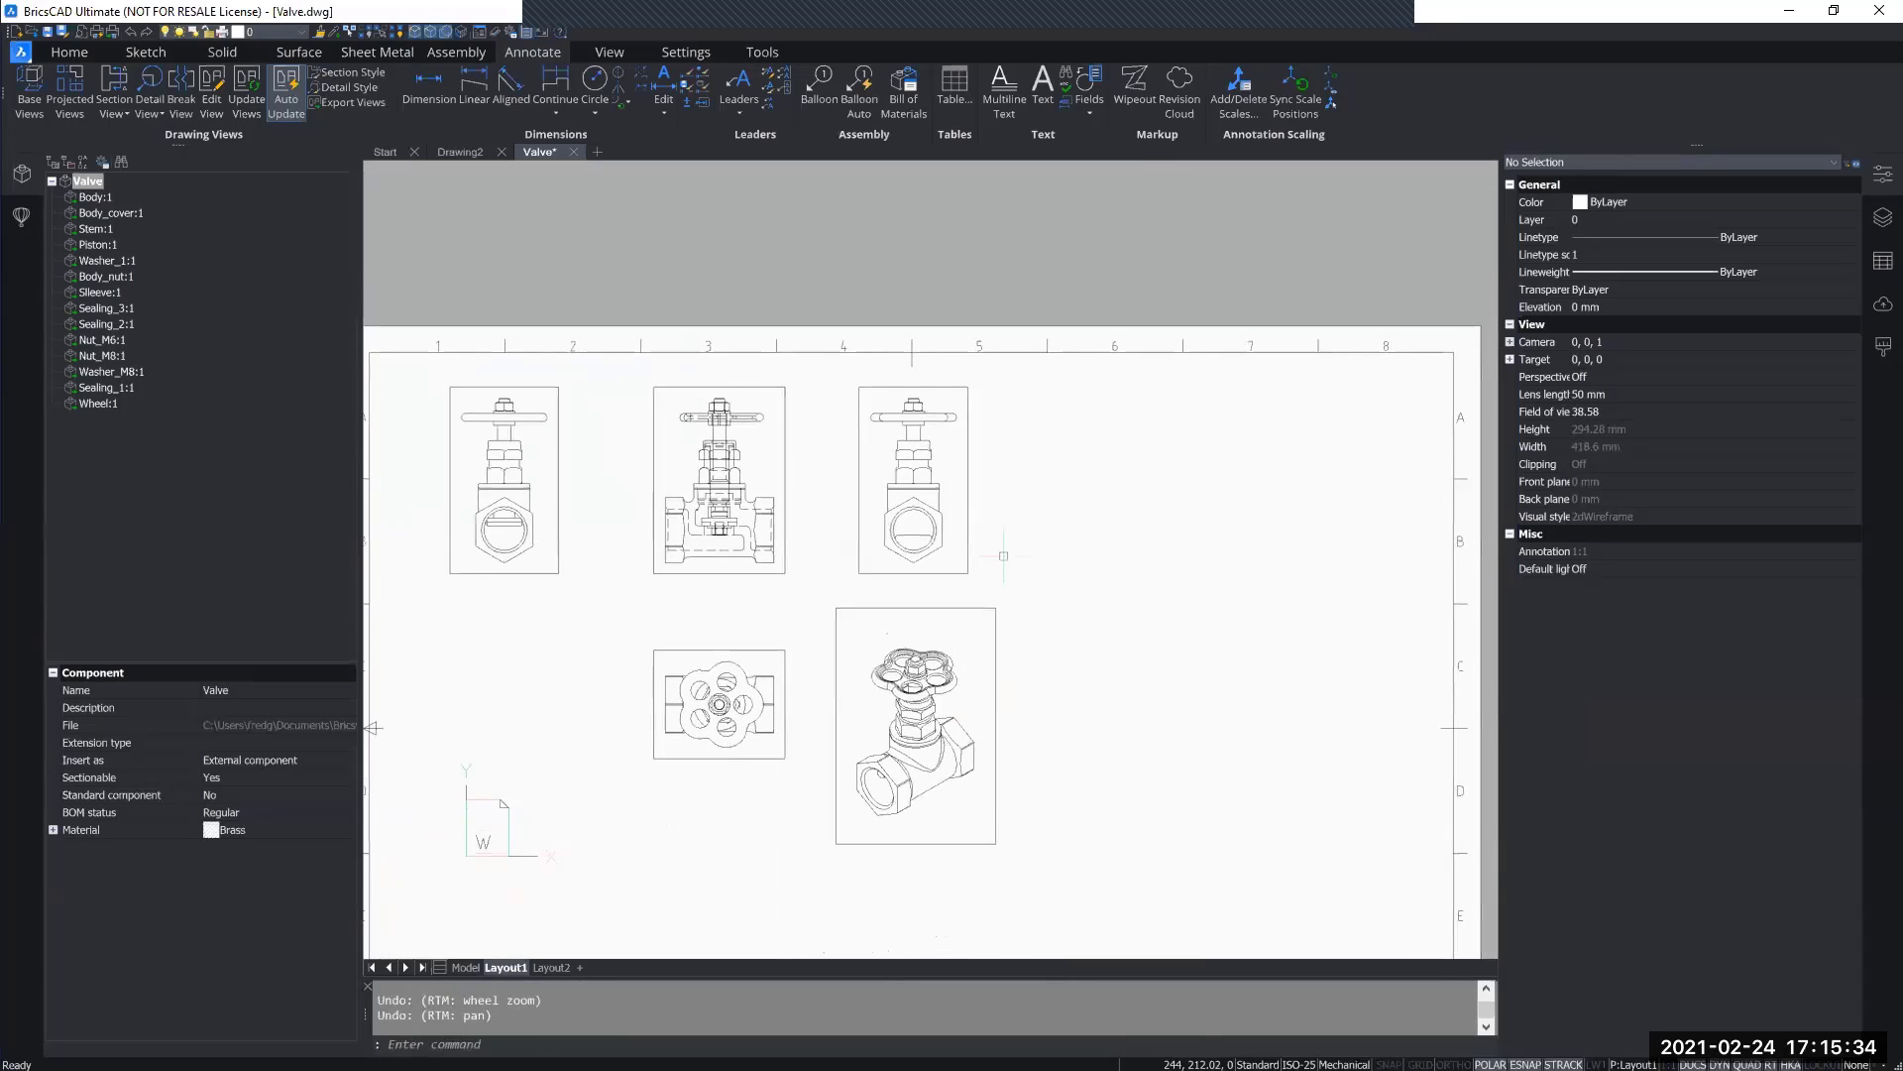
pyautogui.scroll(5, 1004, 554)
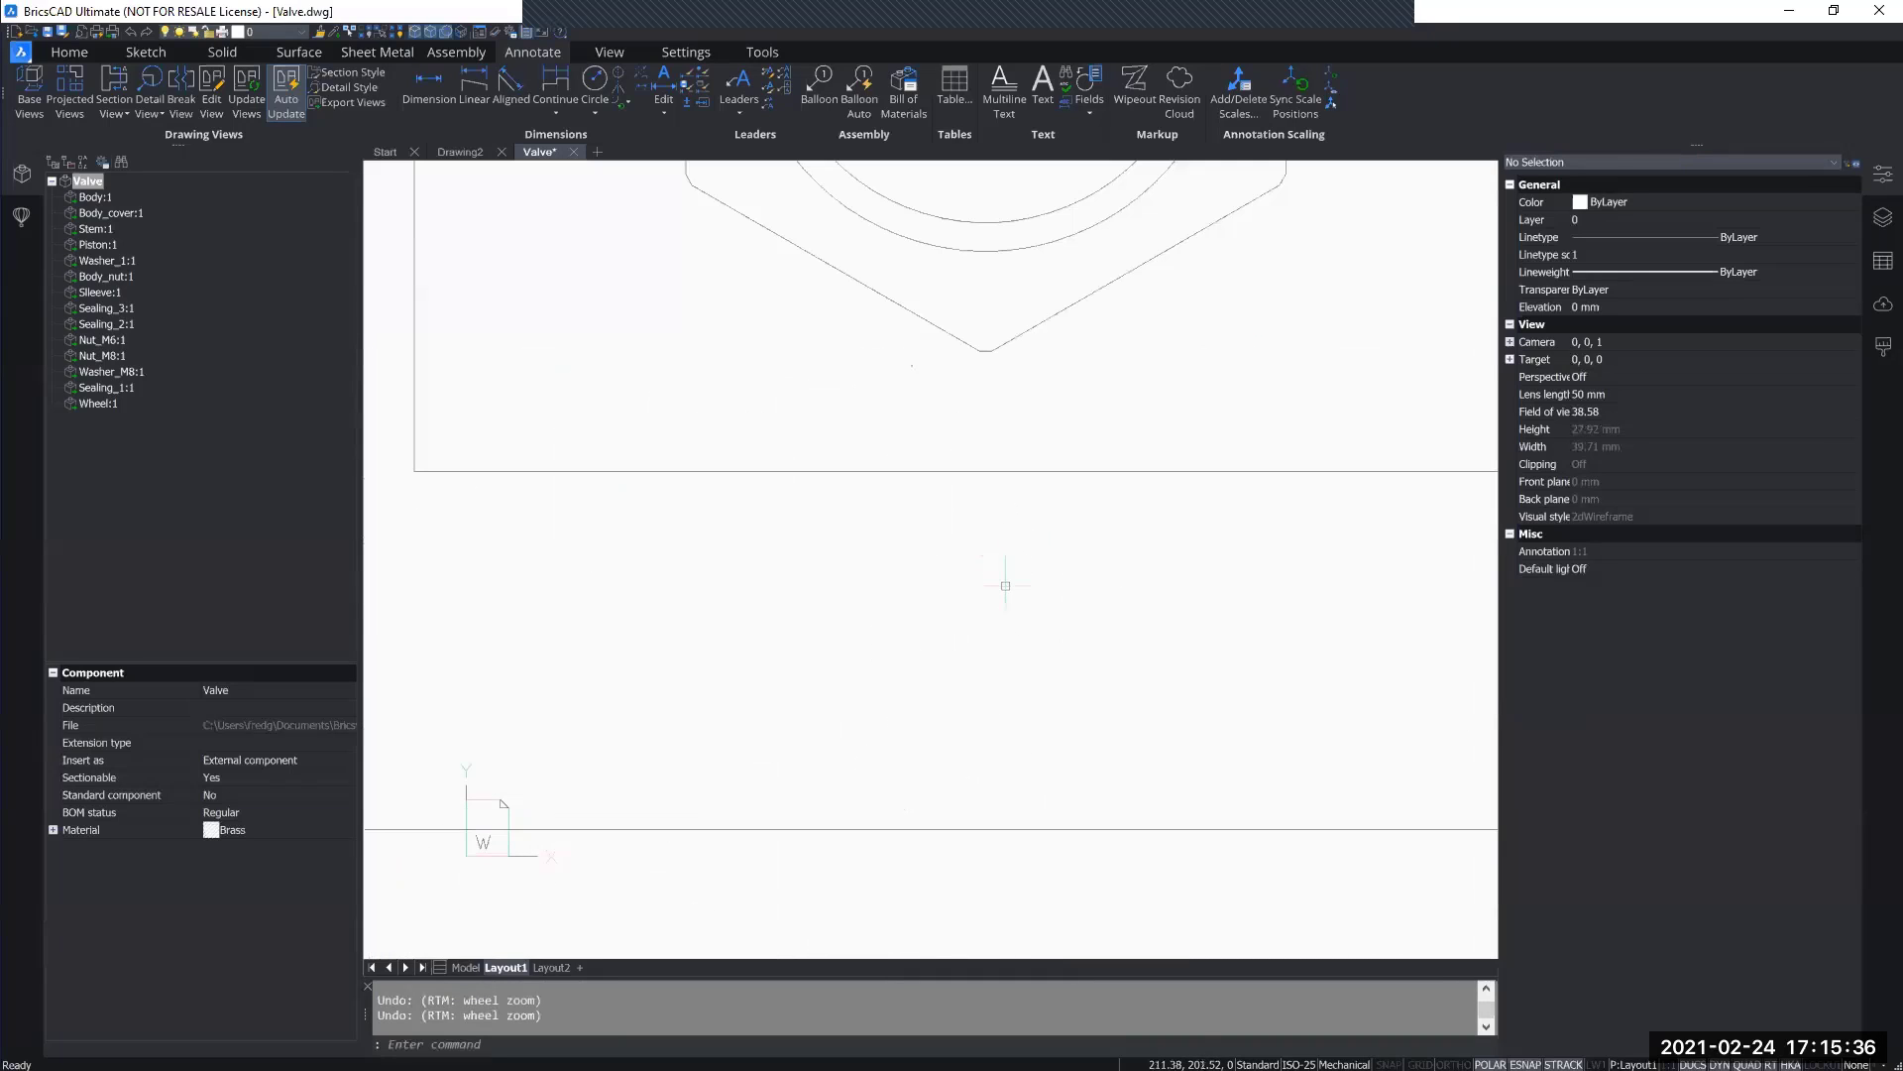
pyautogui.hotkey('ctrl', 'z')
pyautogui.moveTo(1068, 533); pyautogui.dragTo(944, 543, button='middle')
pyautogui.scroll(3, 944, 543)
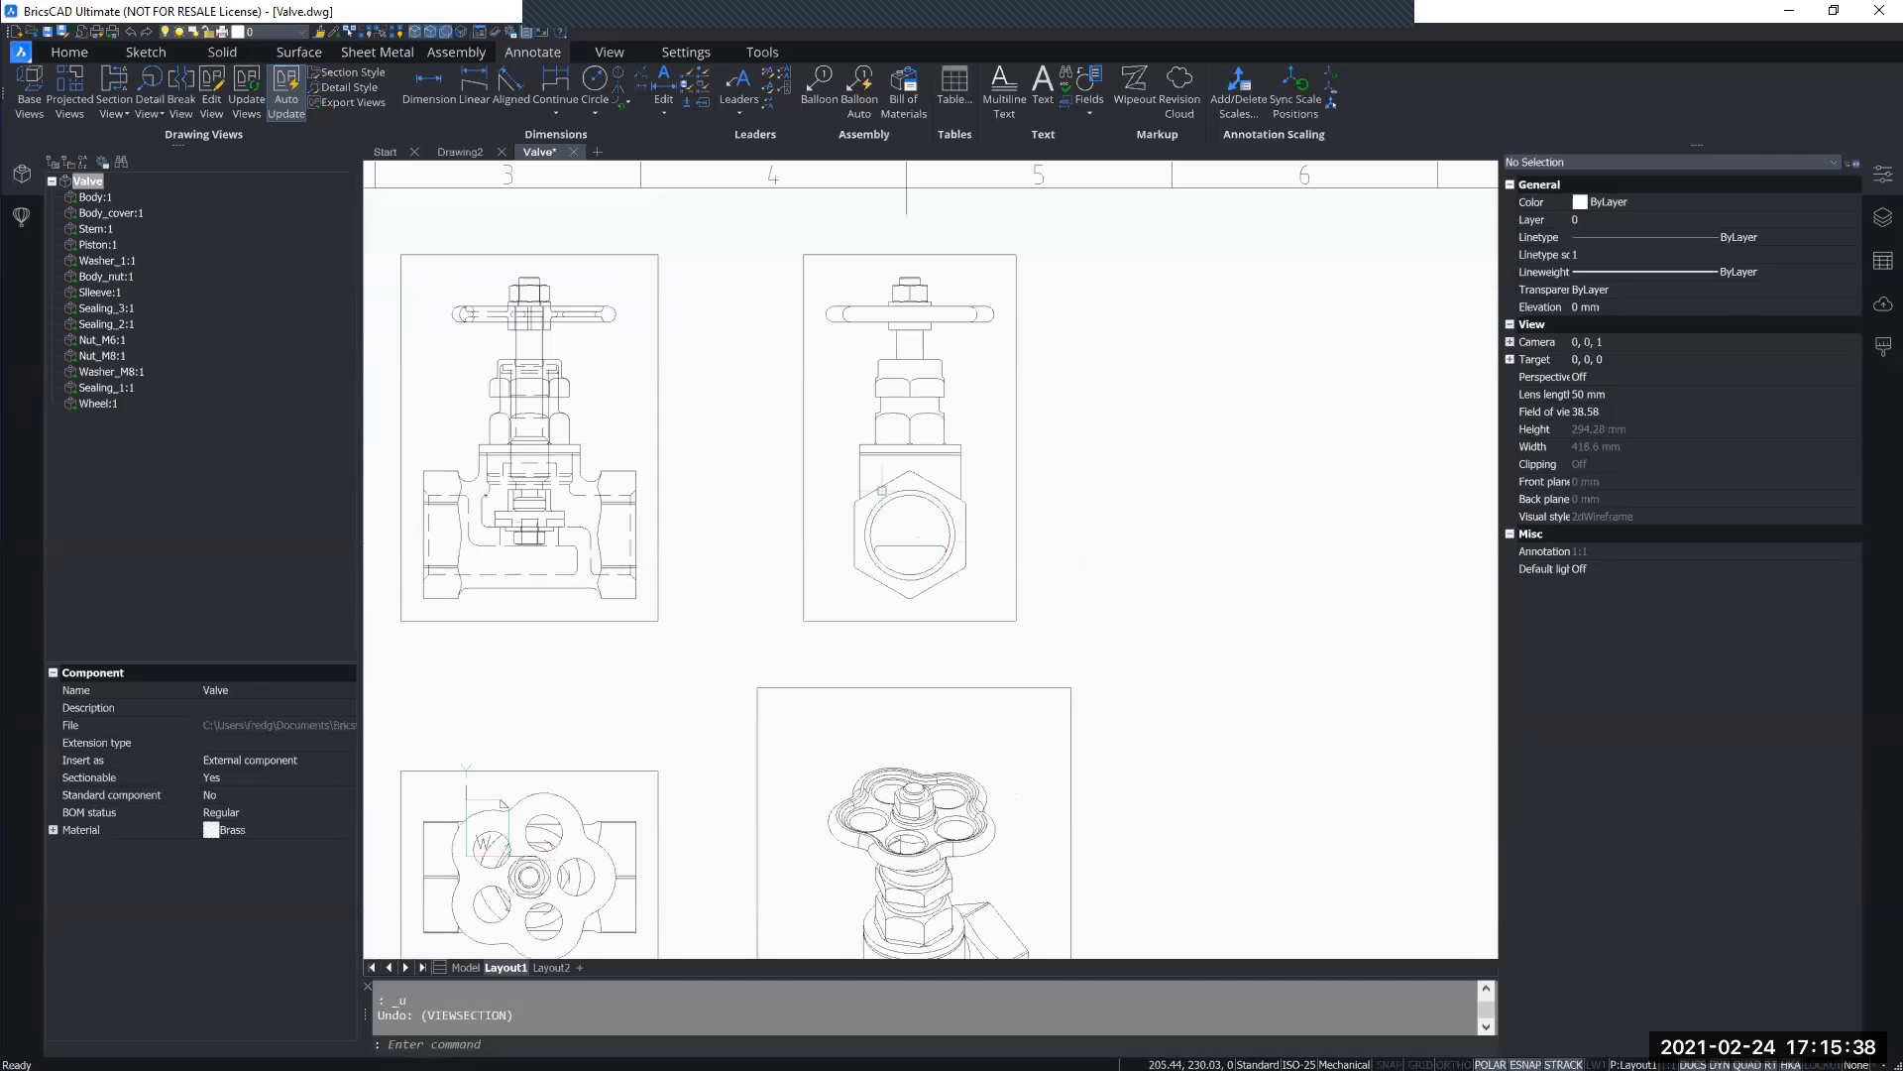
# Step: Create a full section of the right-hand side view with a vertical section line along the stem axis, from above the nut to below the frame
pyautogui.click(129, 94)
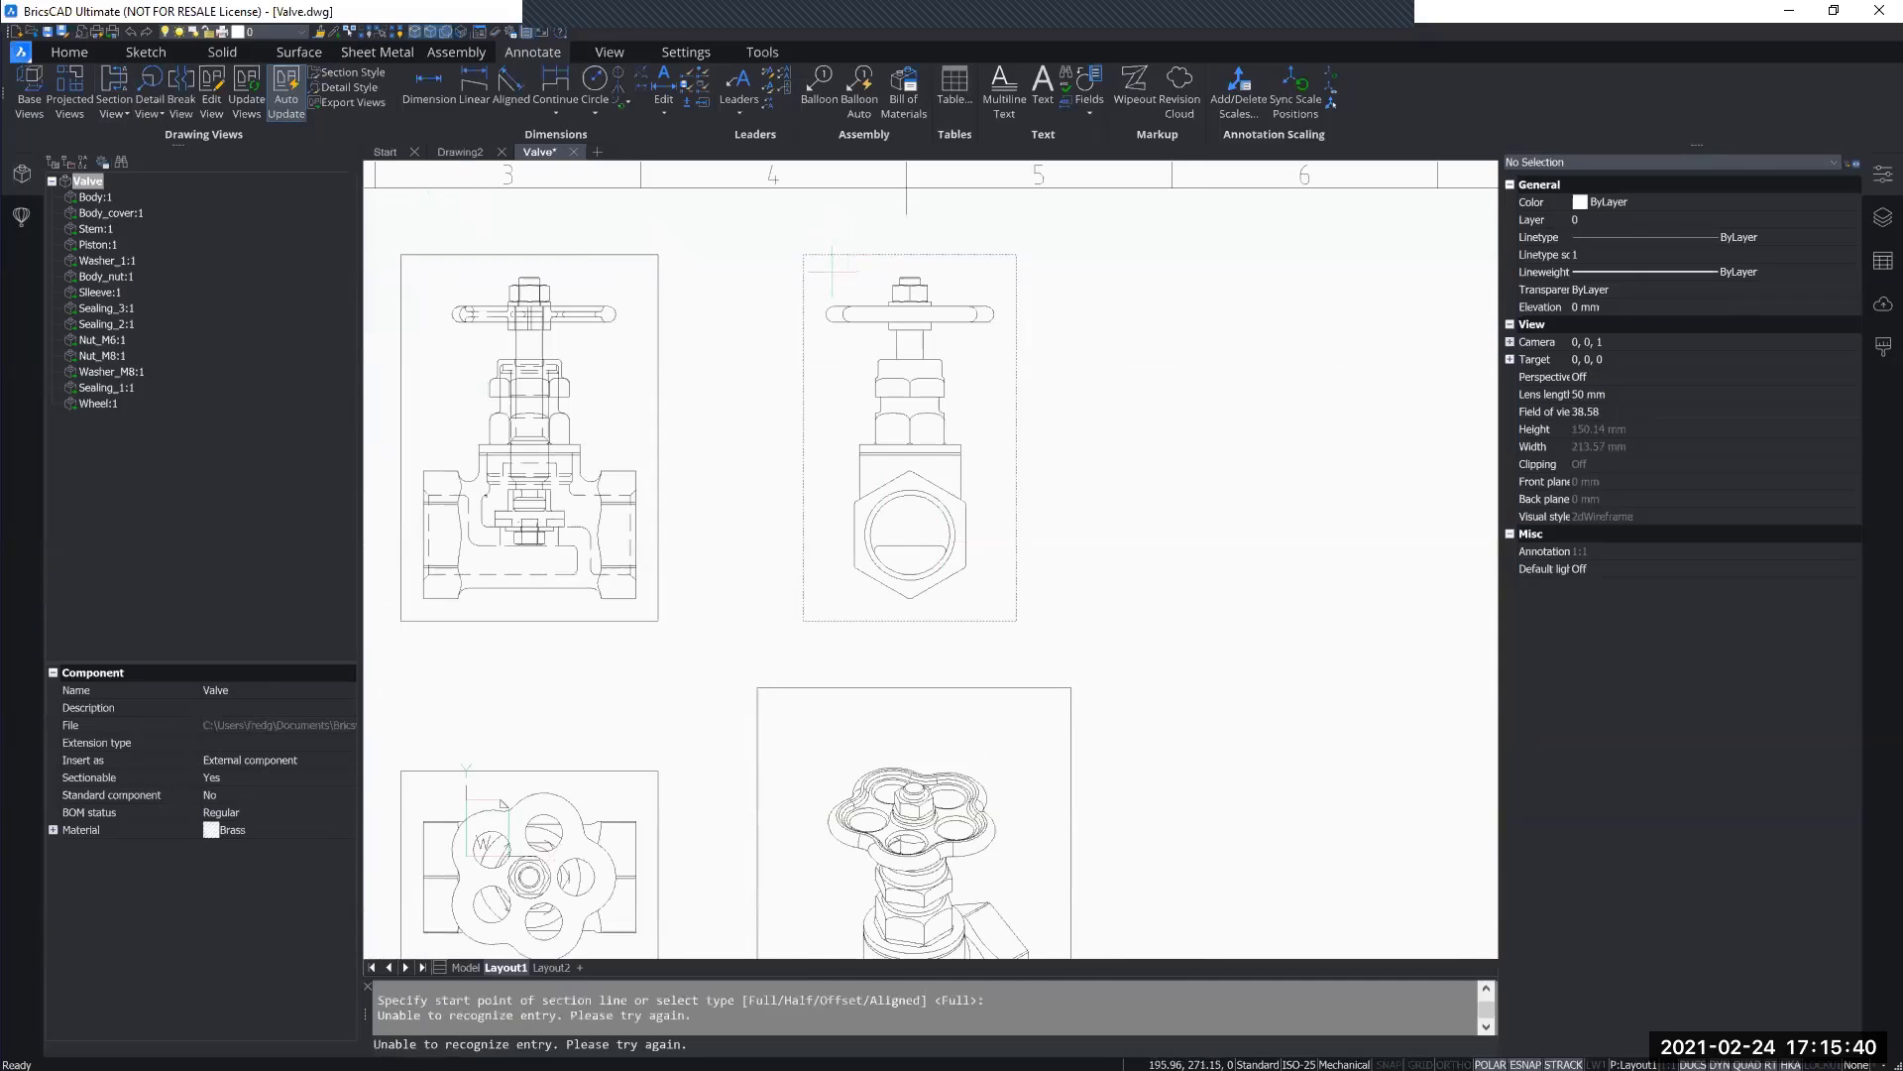
pyautogui.click(910, 268)
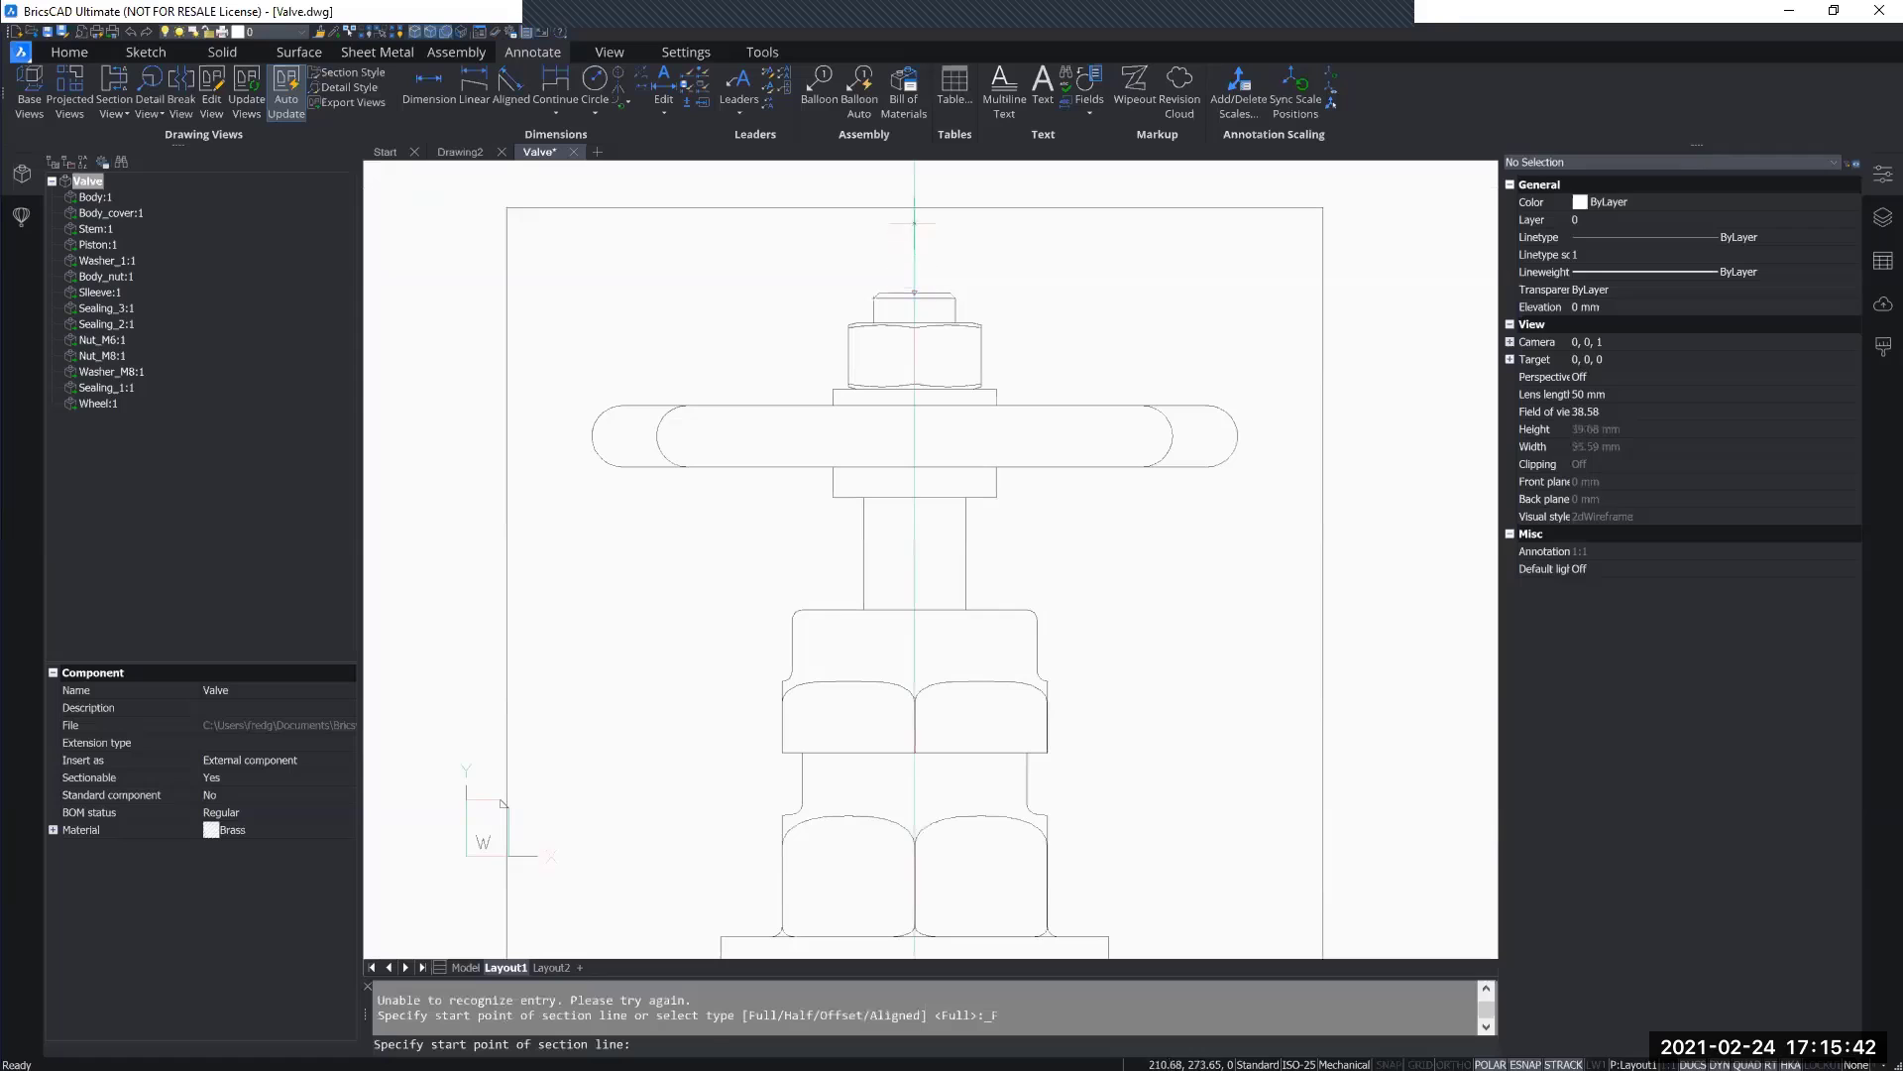
pyautogui.click(916, 218)
pyautogui.scroll(-2, 915, 595)
pyautogui.scroll(-2, 916, 600)
pyautogui.scroll(2, 952, 667)
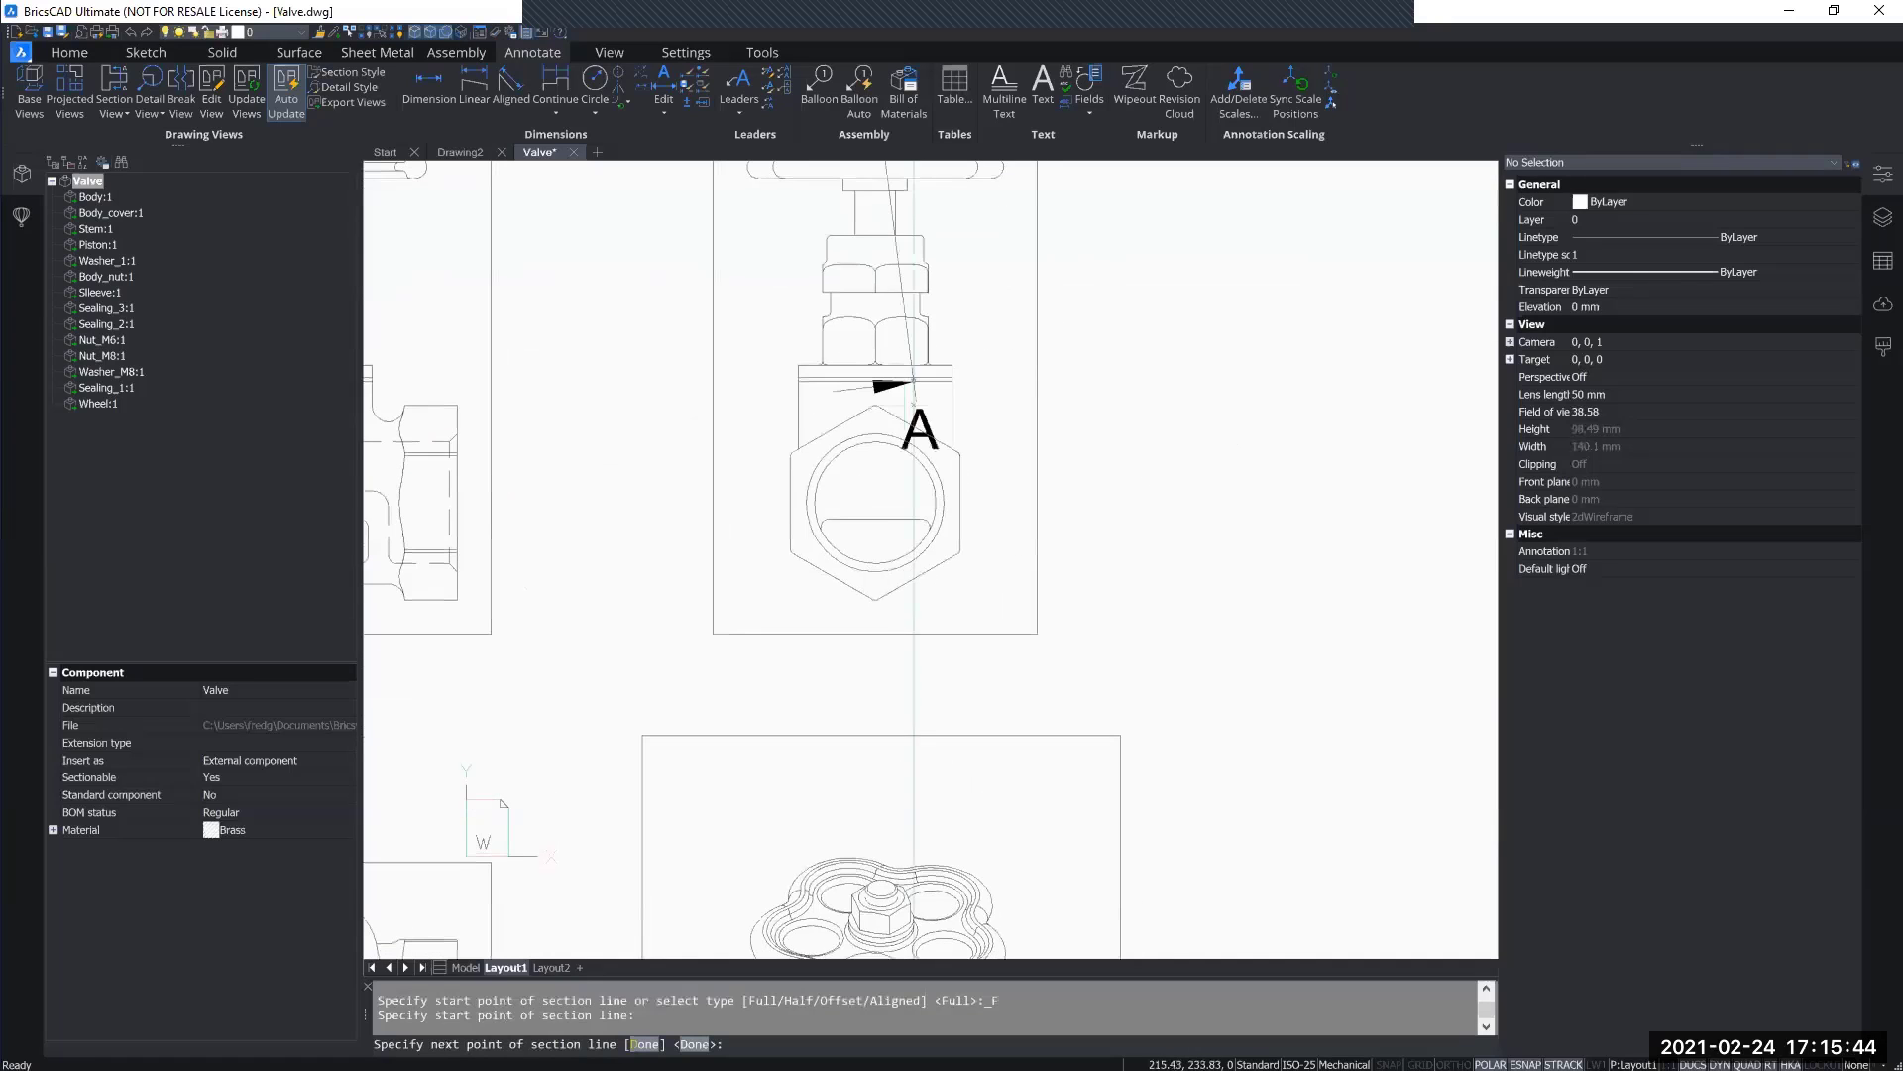
pyautogui.scroll(2, 875, 652)
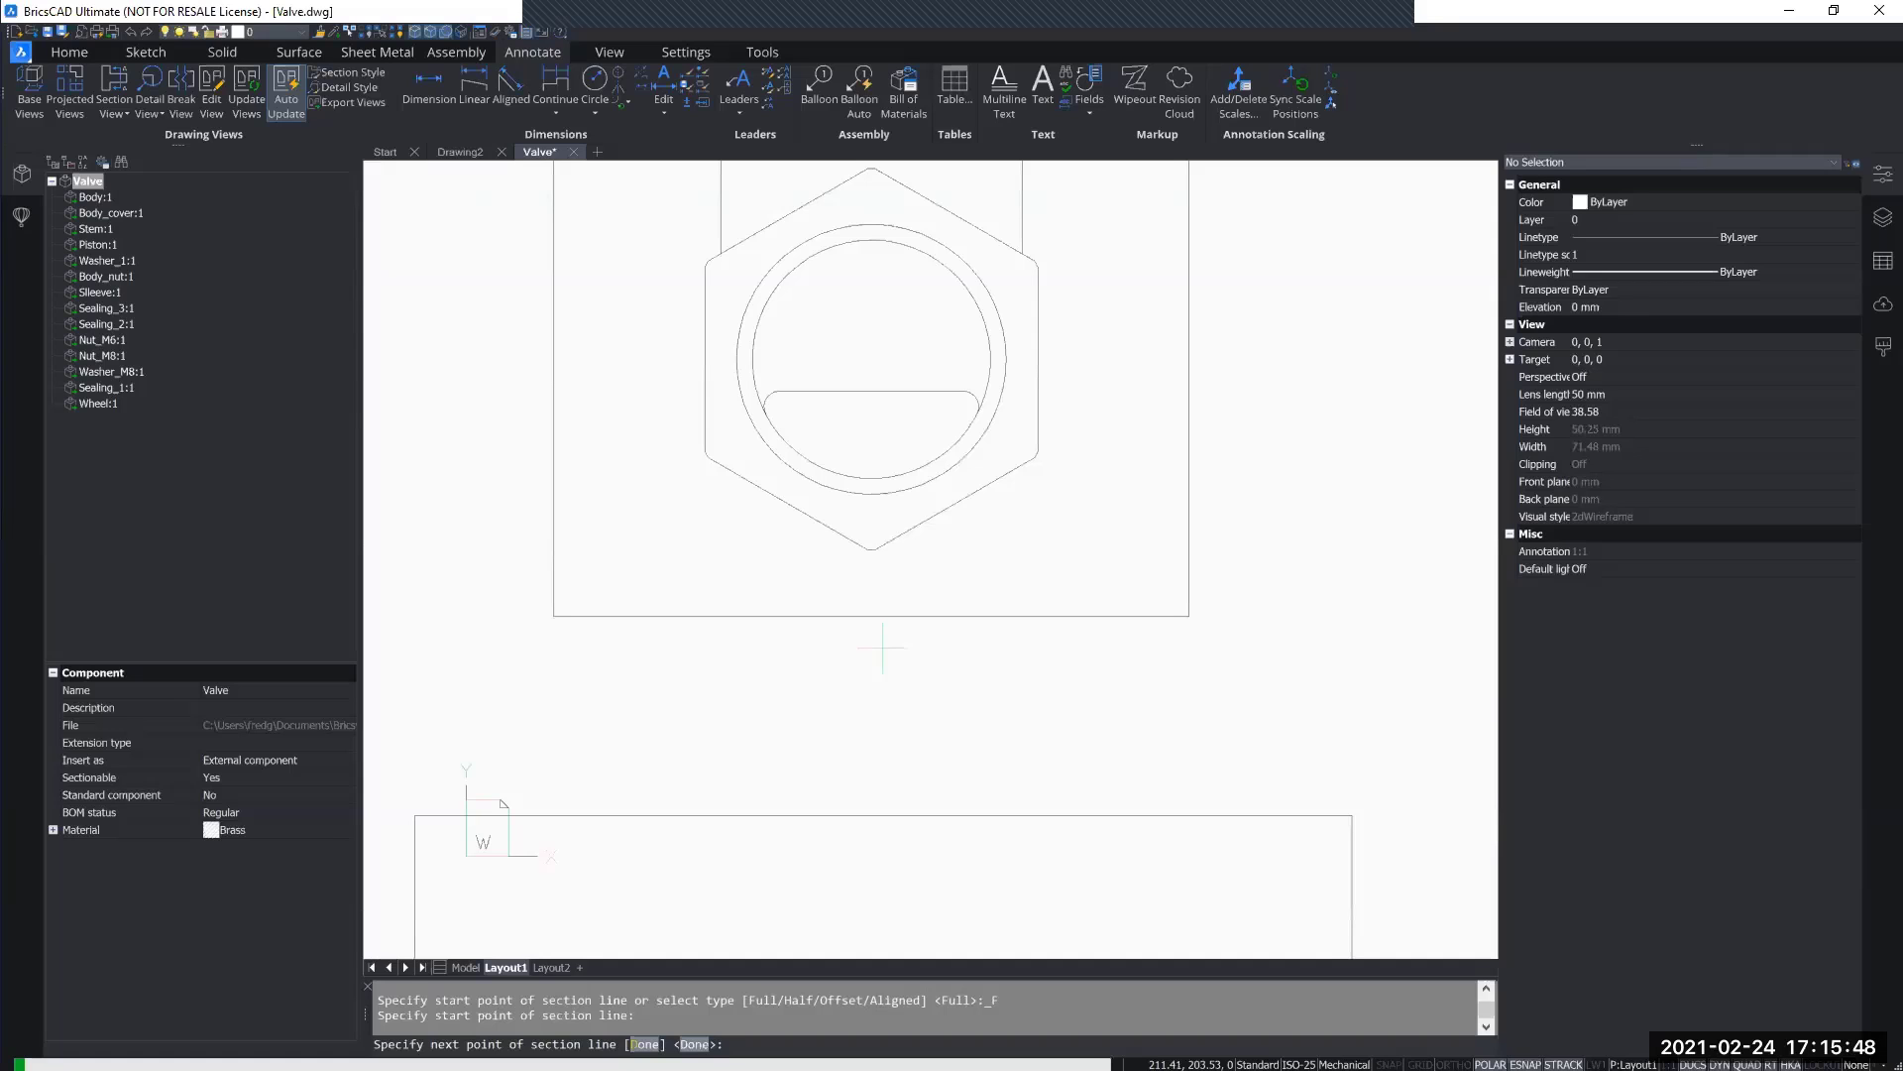
pyautogui.click(882, 649)
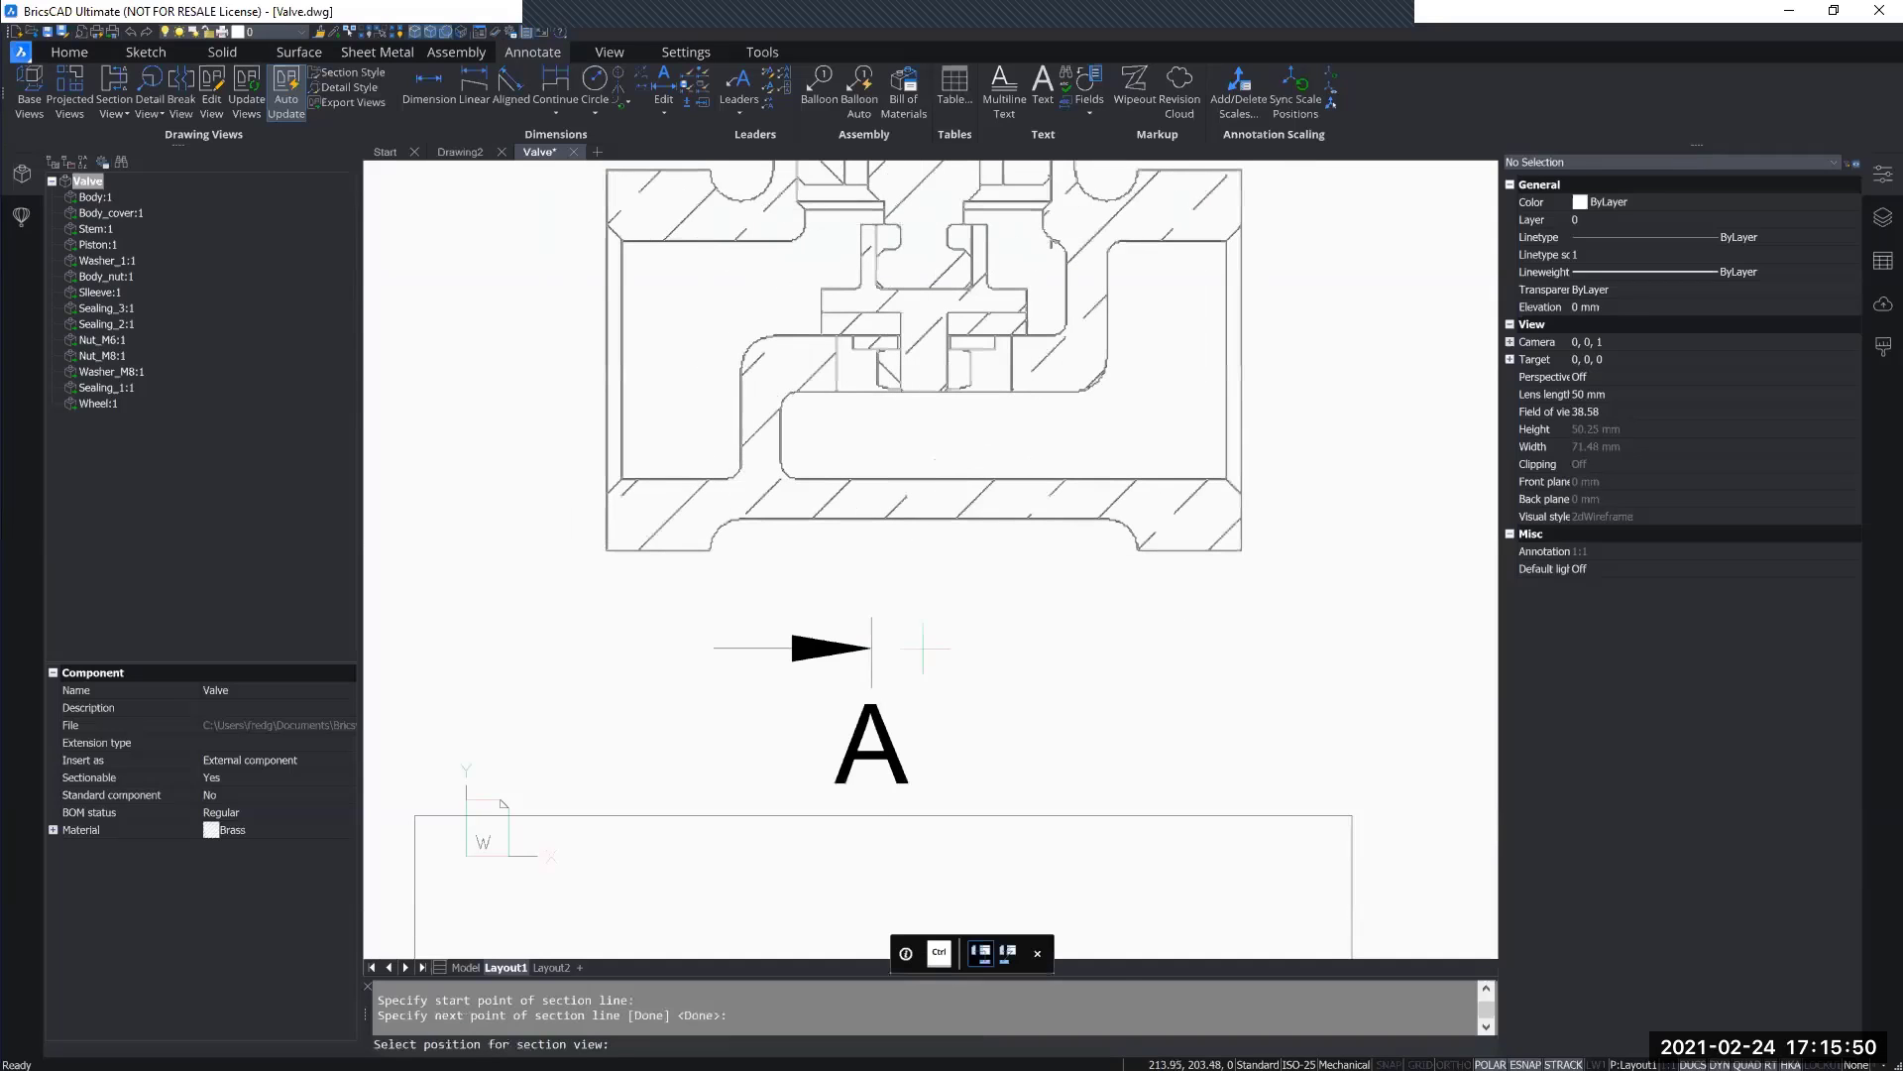
# Step: Place the full section view A-A level with its parent side view, right of that view's frame, and finish the command with default options
pyautogui.scroll(-3, 923, 649)
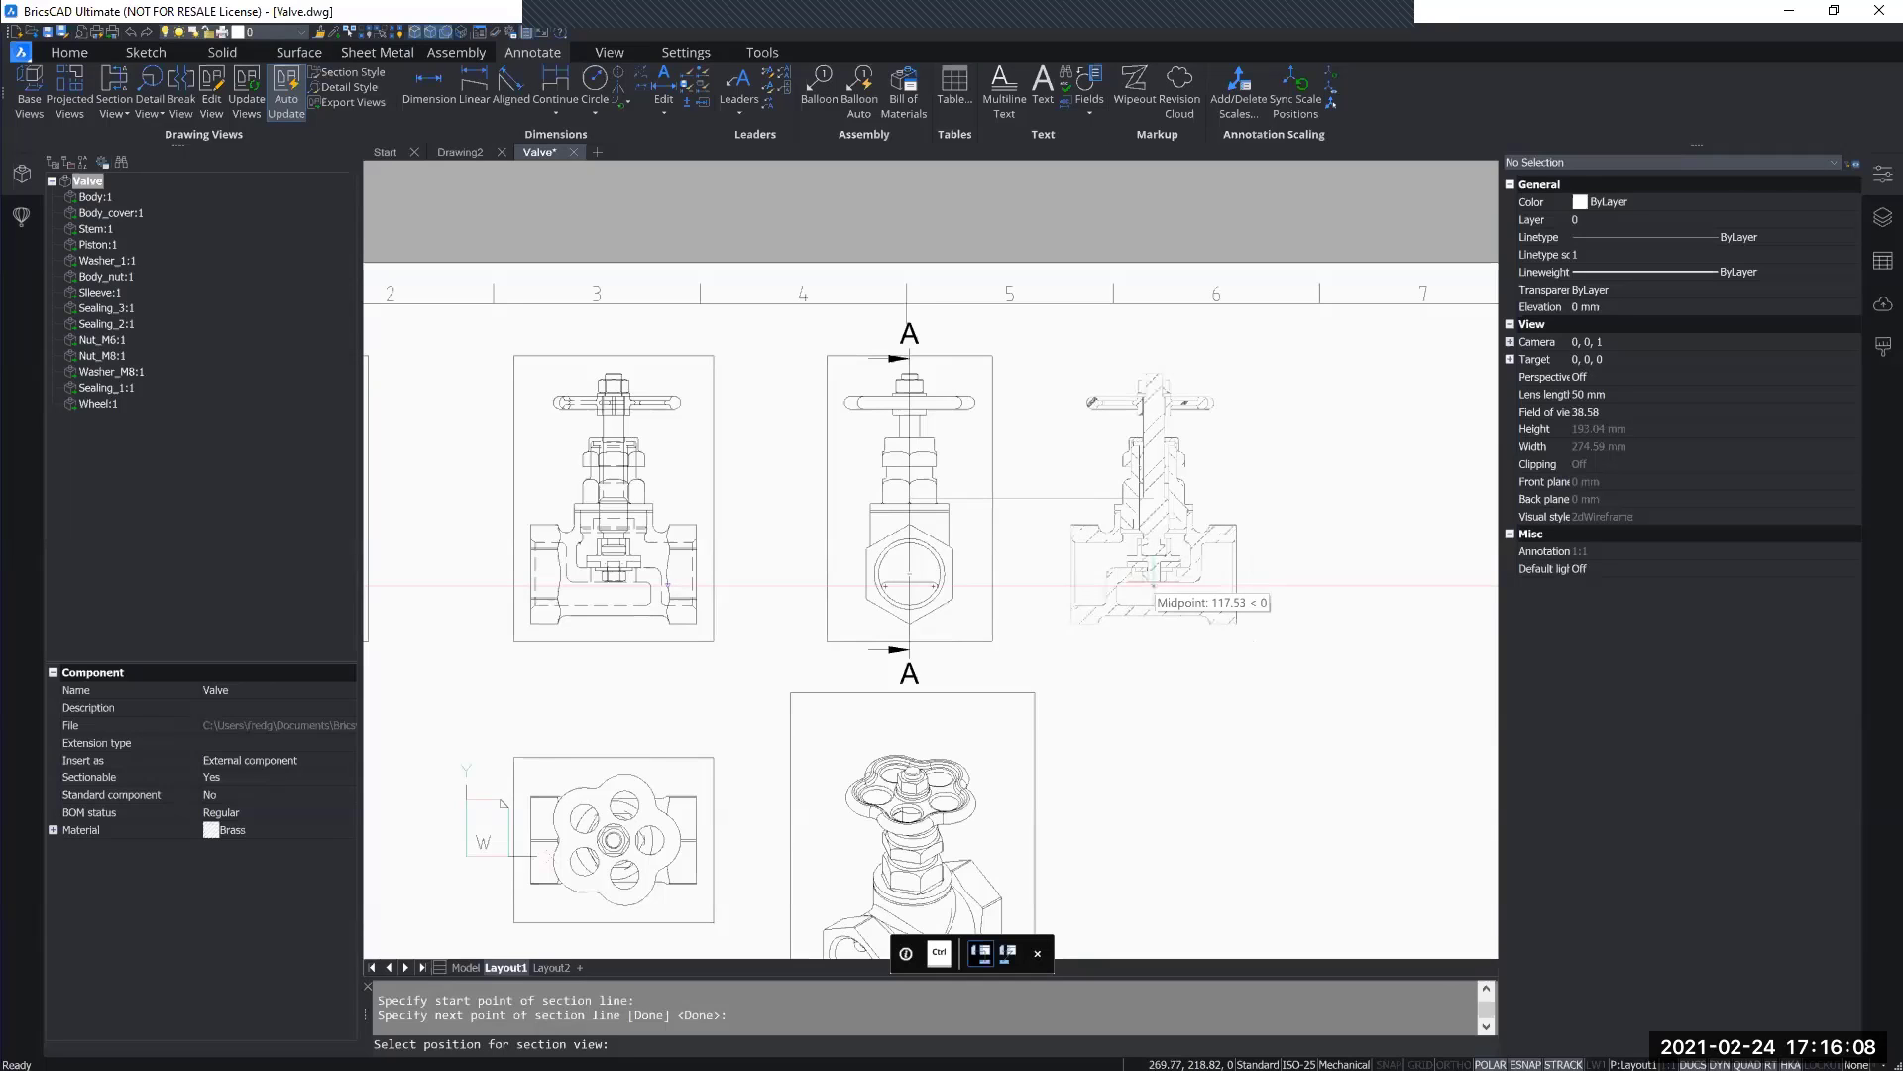
pyautogui.scroll(-3, 1180, 590)
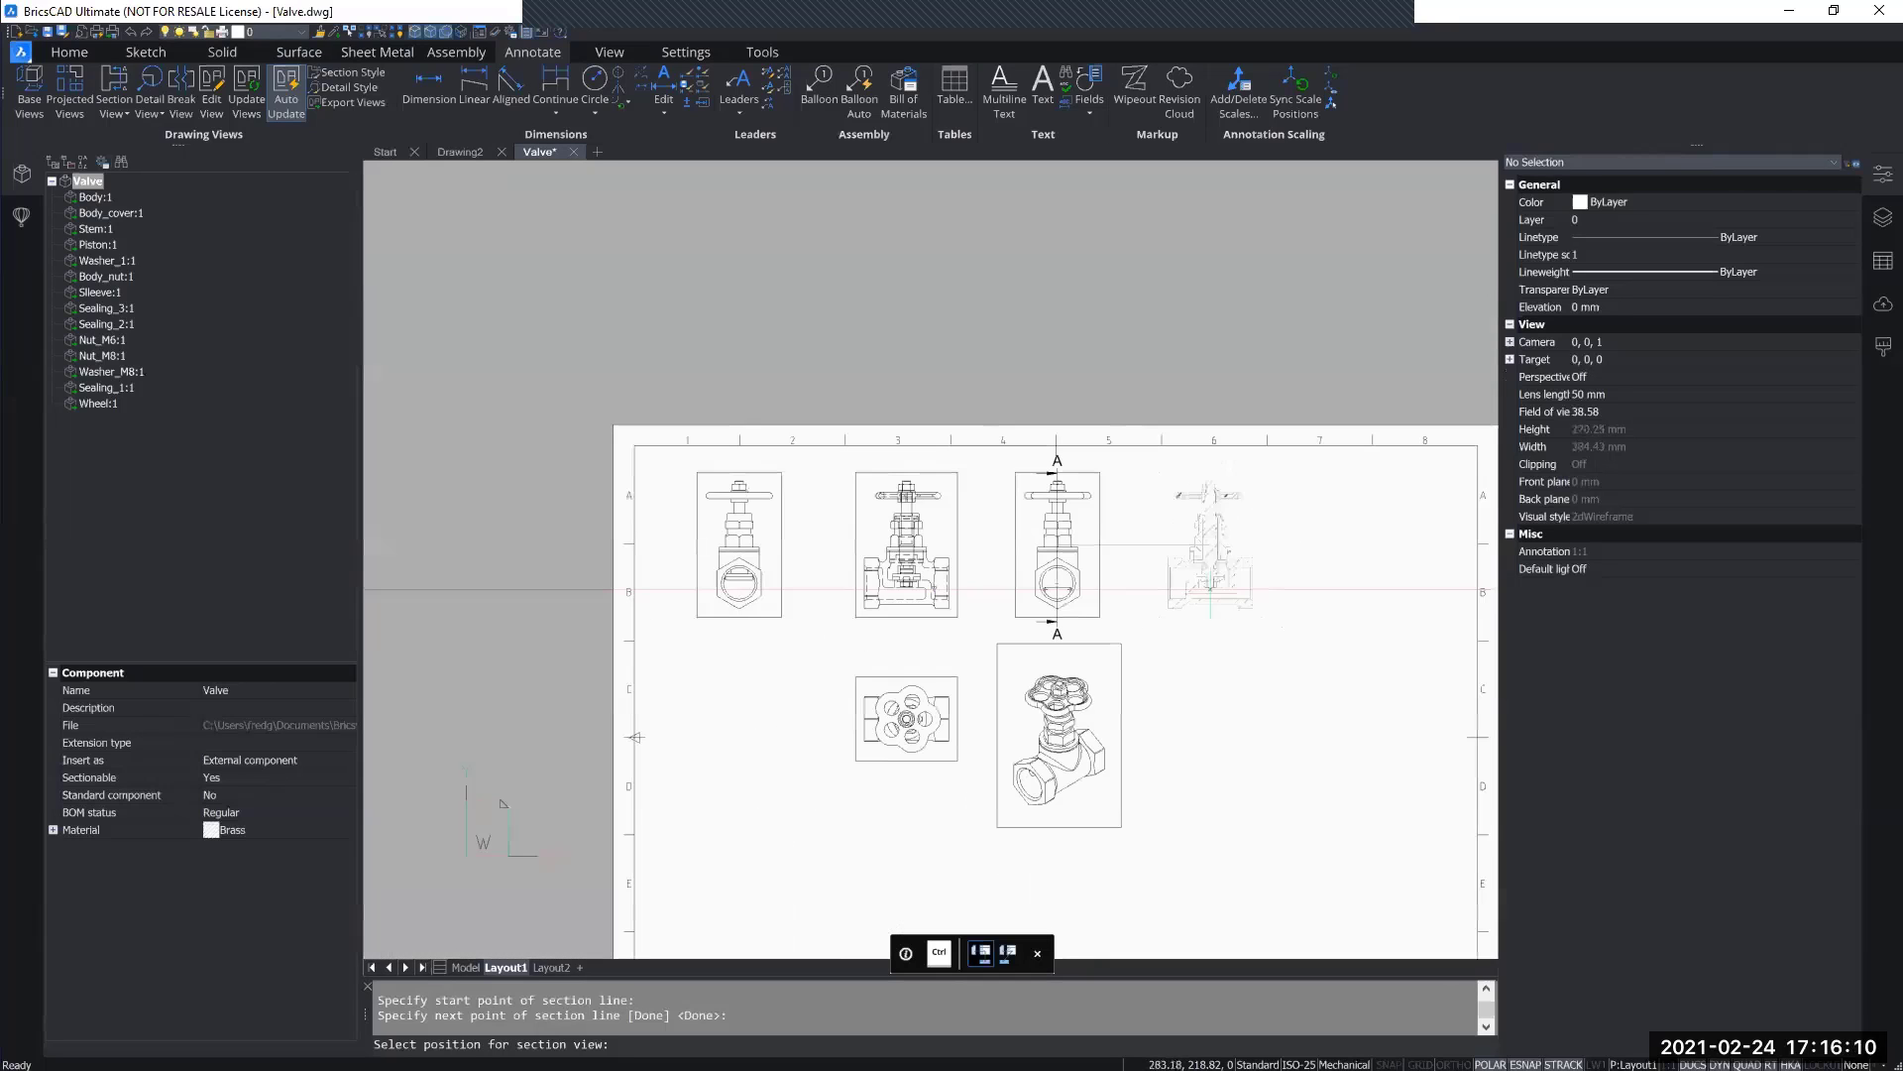
pyautogui.scroll(4, 1207, 595)
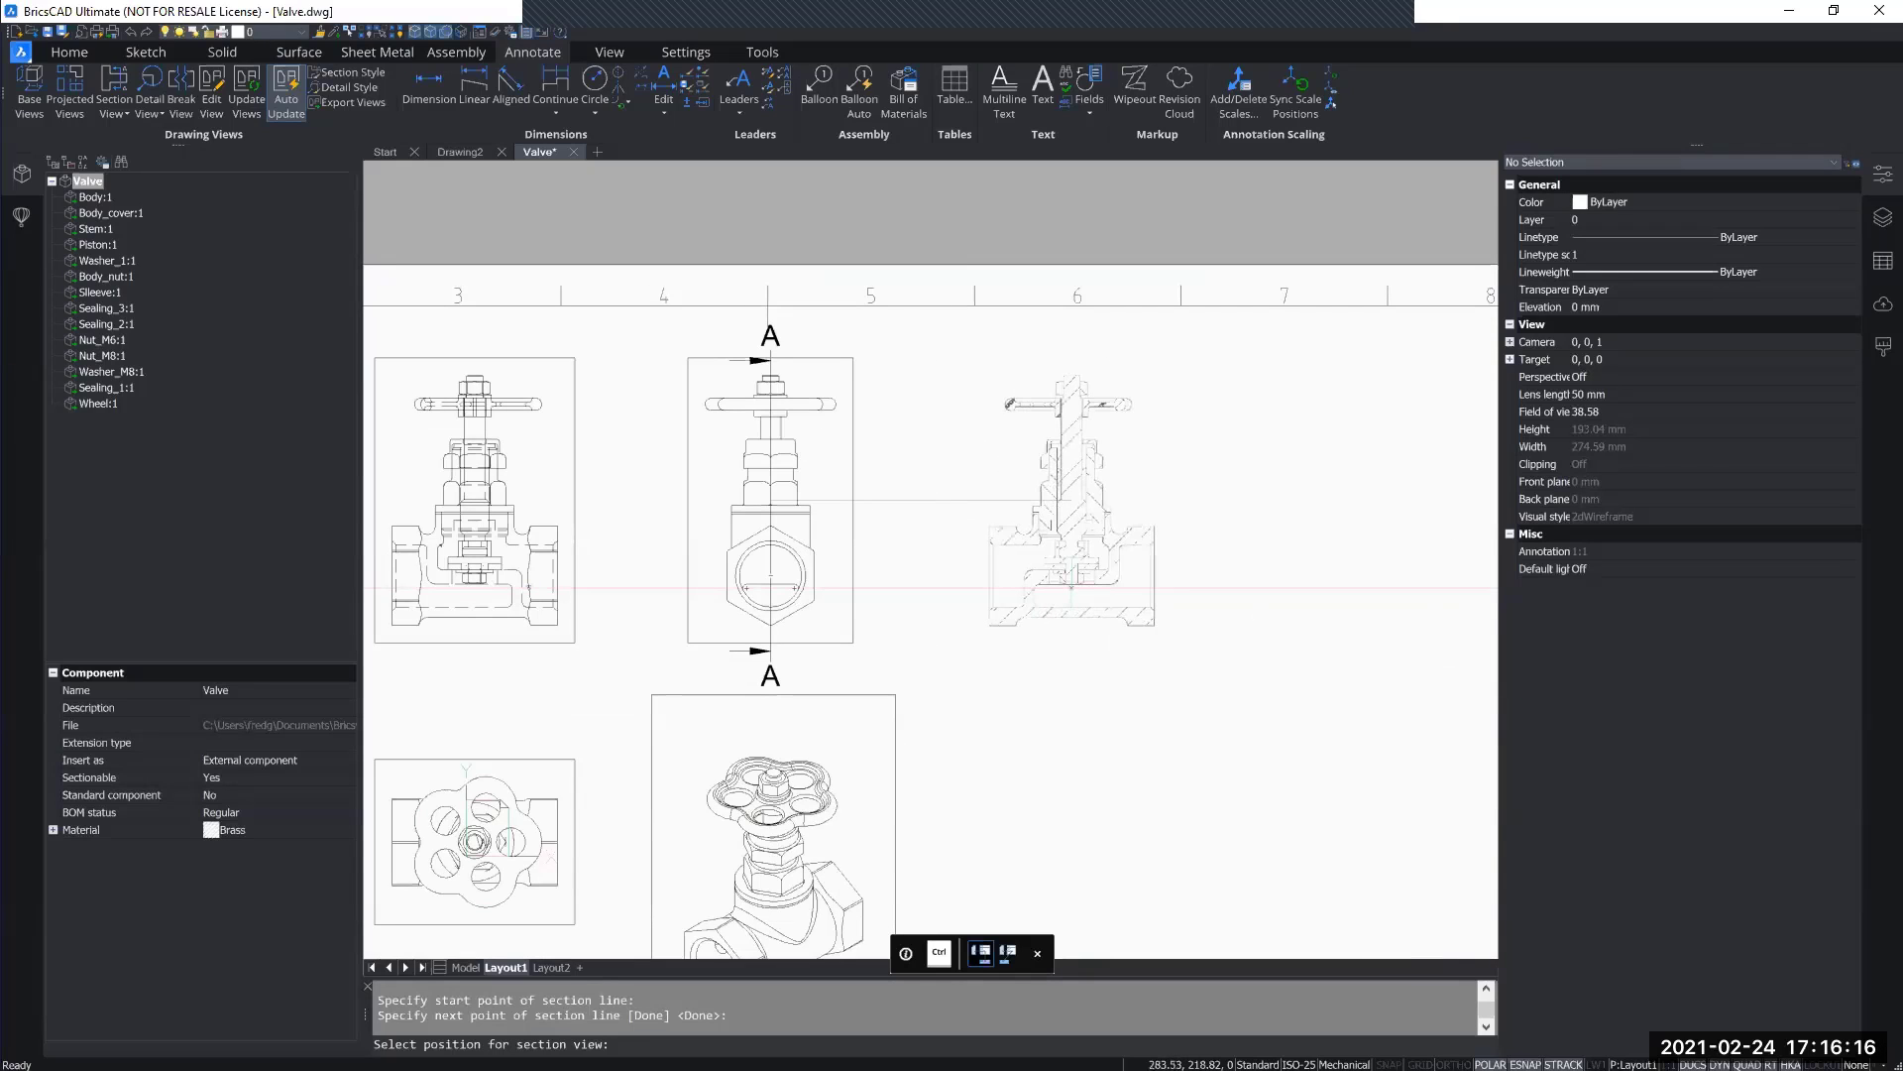
pyautogui.moveTo(645, 498); pyautogui.dragTo(910, 481, button='middle')
pyautogui.moveTo(911, 568); pyautogui.dragTo(958, 616, button='middle')
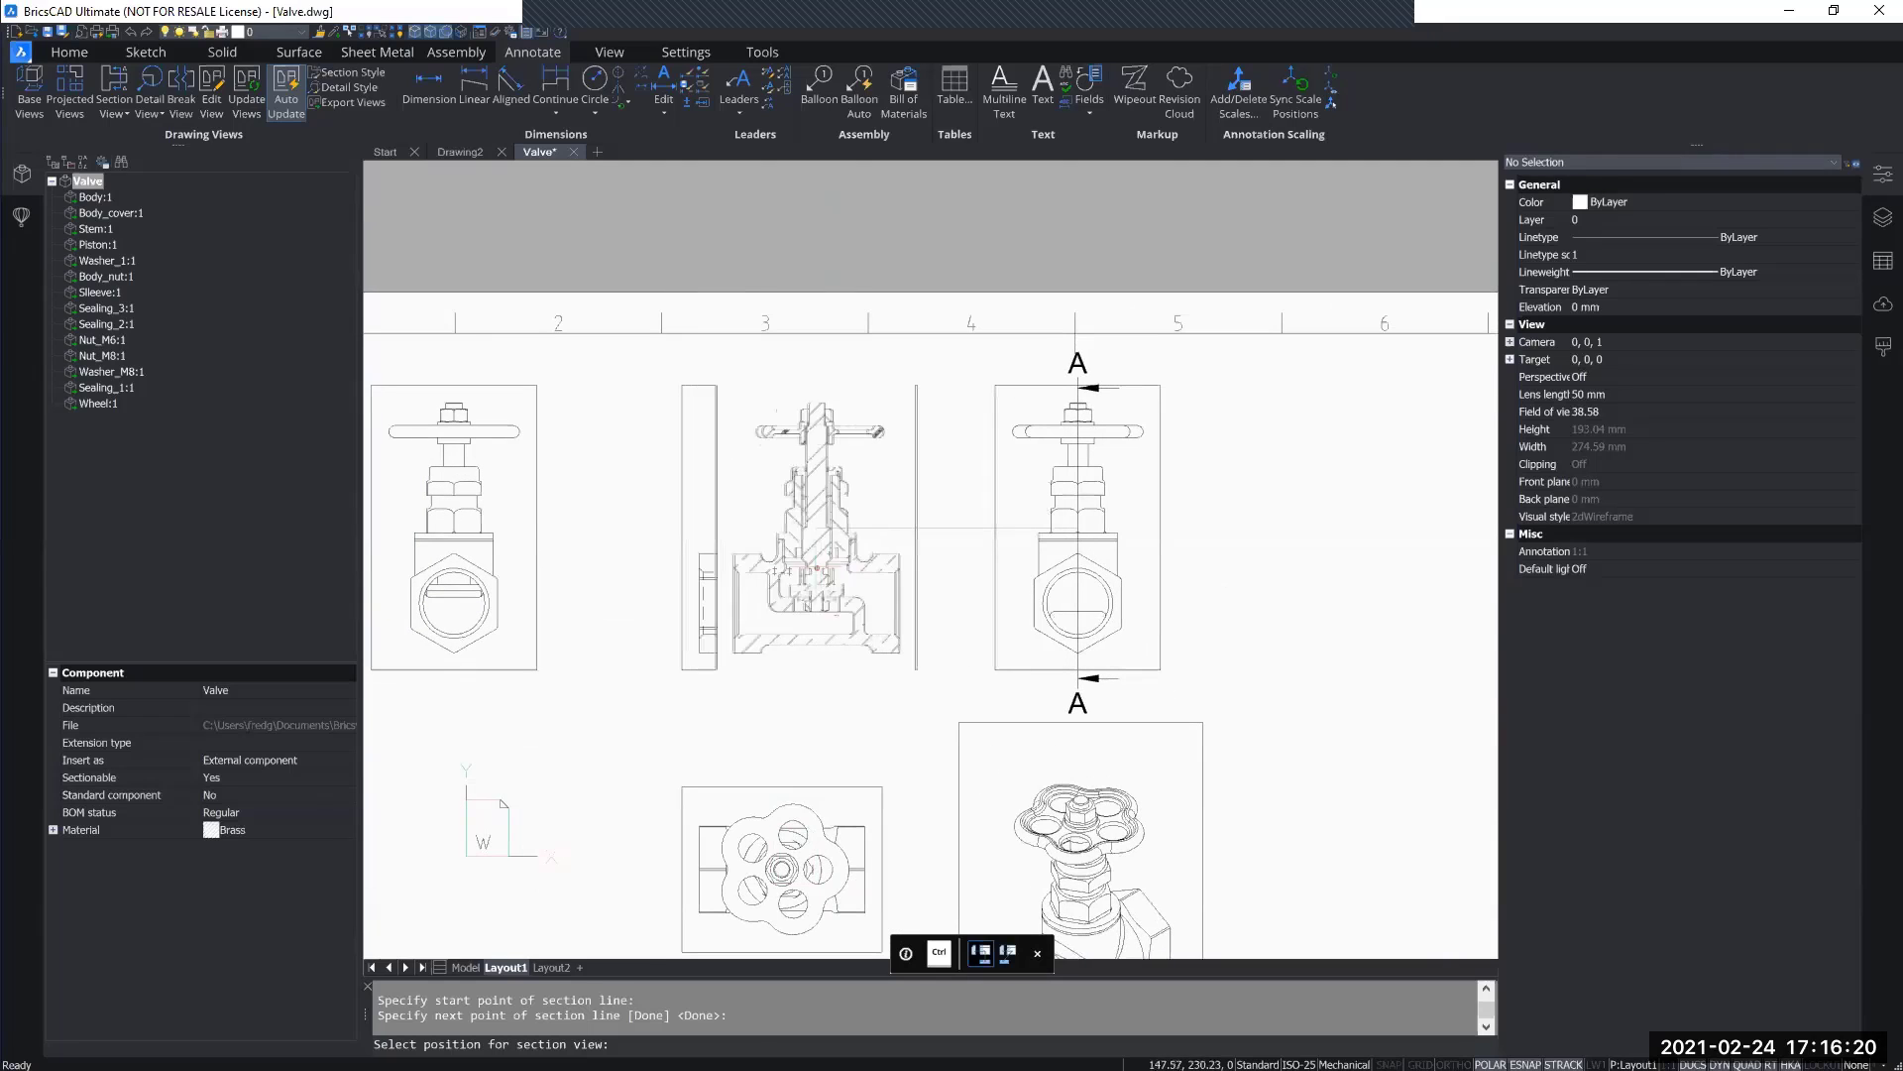
pyautogui.moveTo(829, 553); pyautogui.dragTo(1026, 546, button='middle')
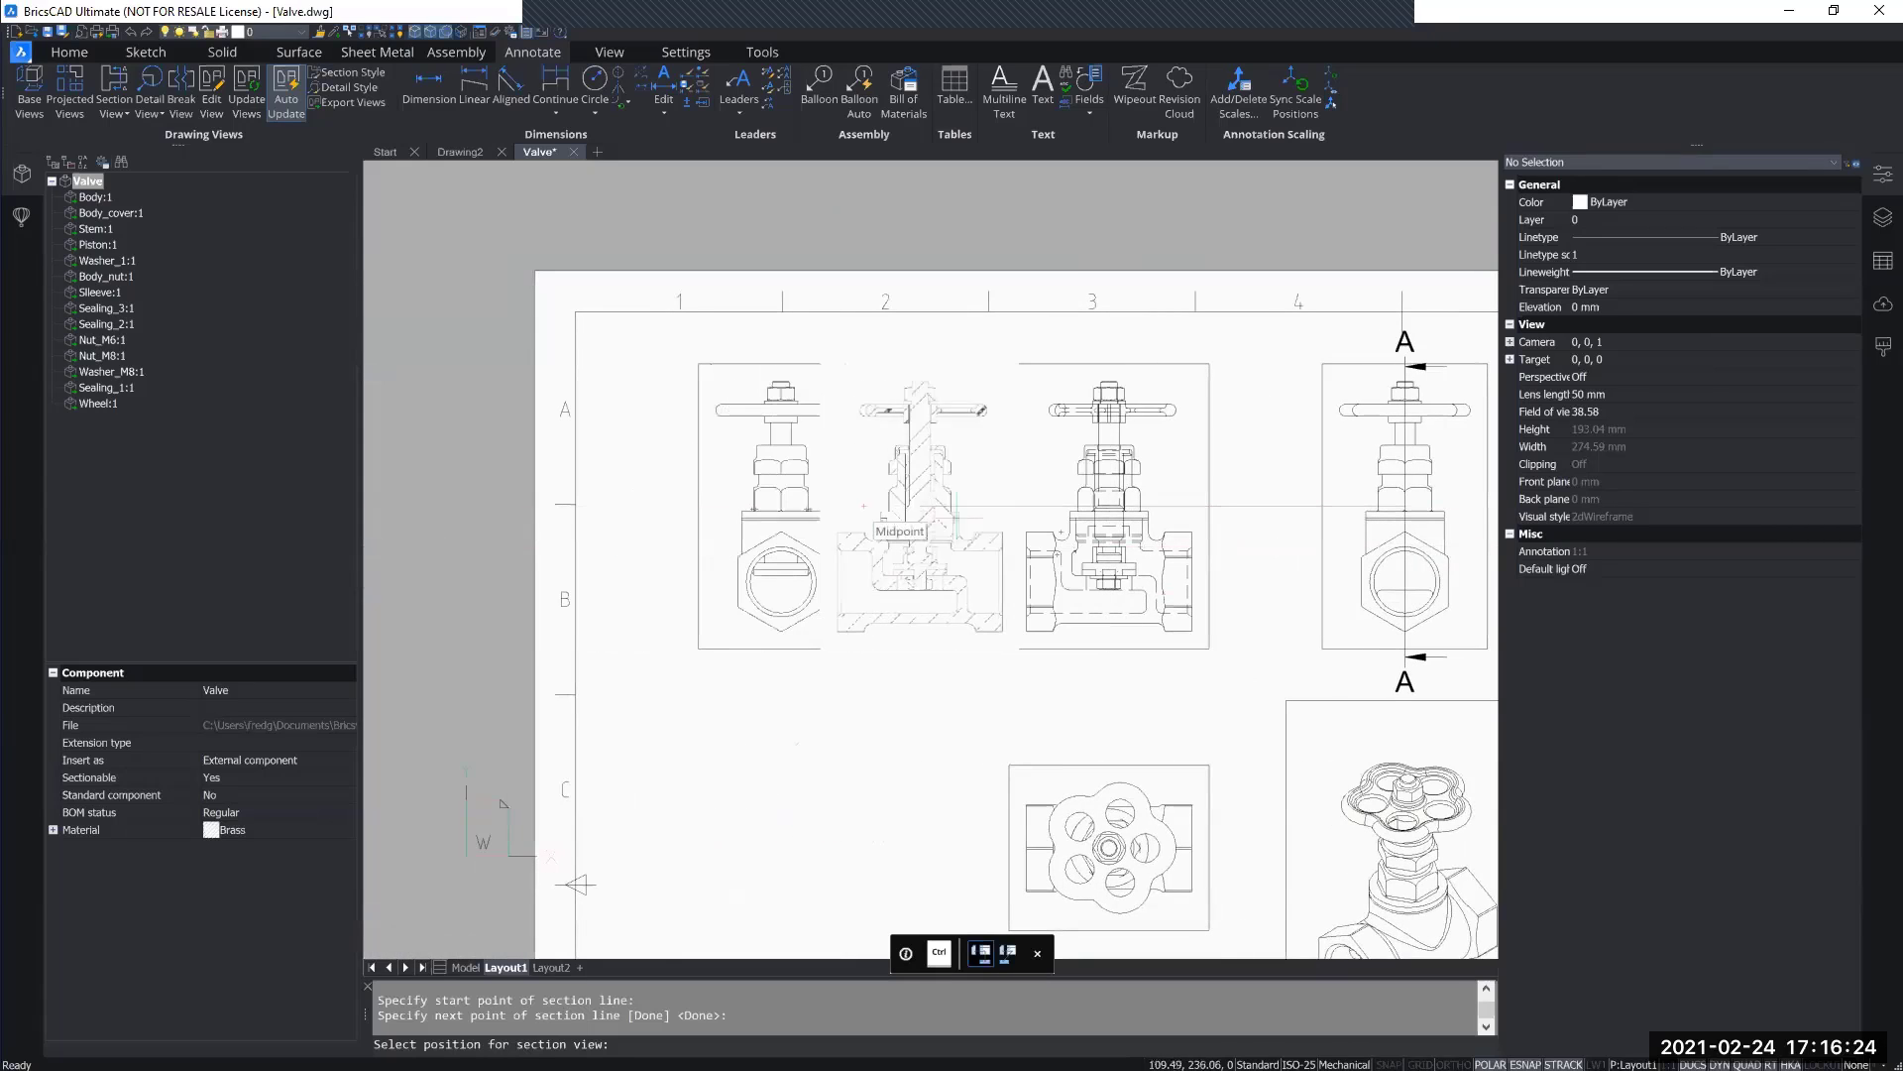
pyautogui.moveTo(1179, 532); pyautogui.dragTo(763, 518, button='middle')
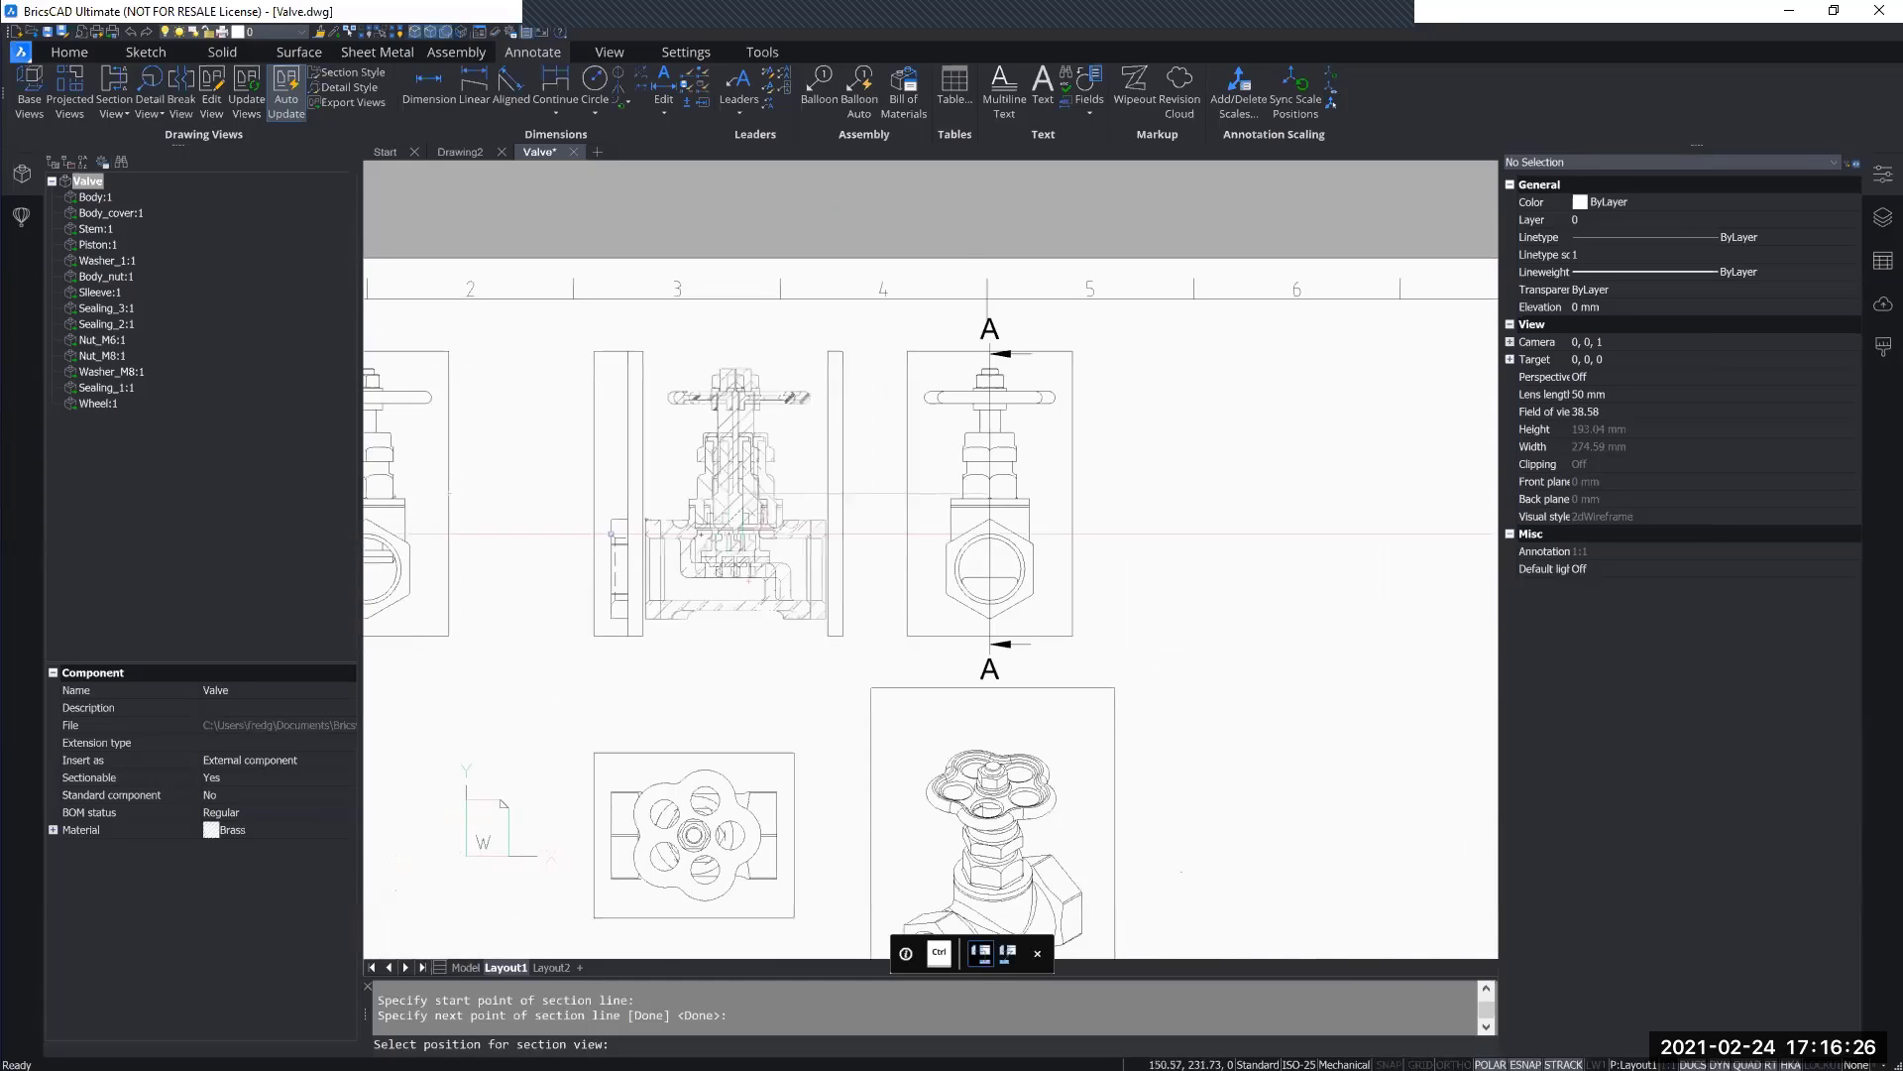
pyautogui.moveTo(1088, 519); pyautogui.dragTo(801, 531, button='middle')
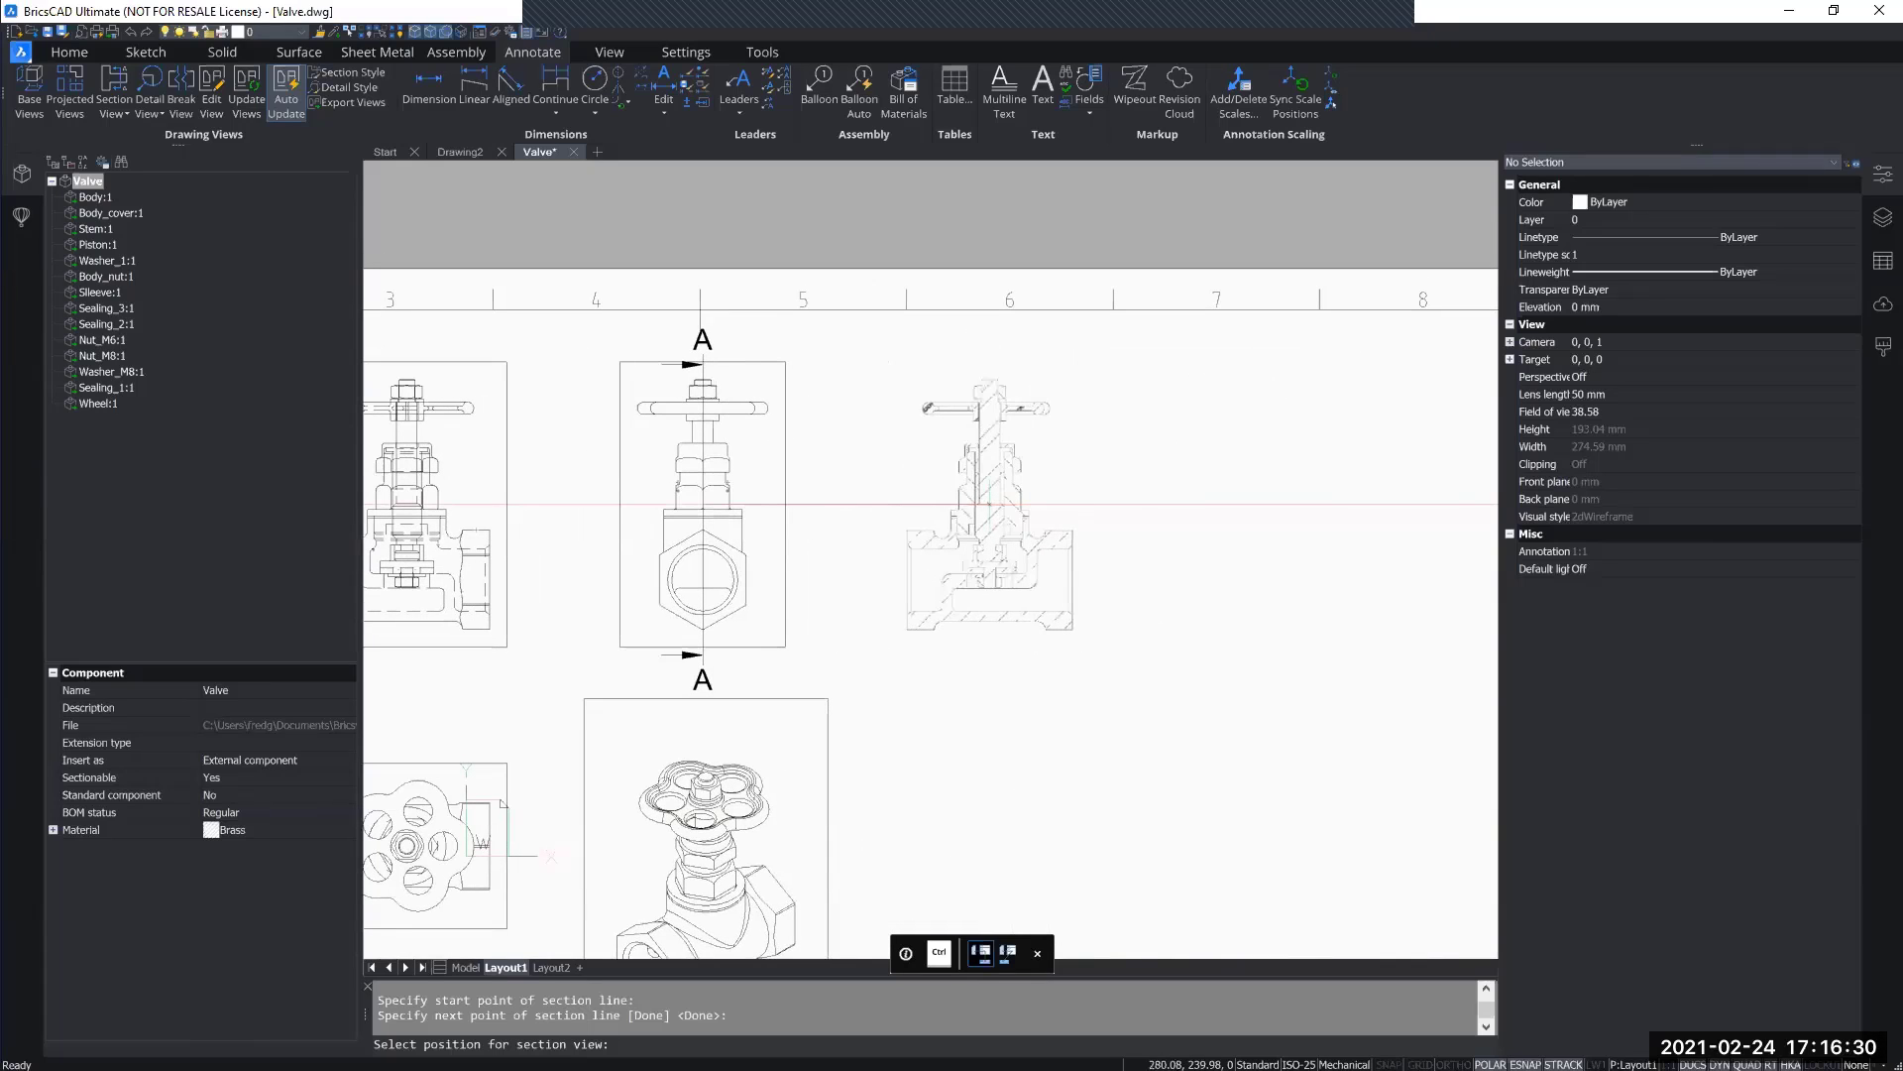
pyautogui.click(978, 505)
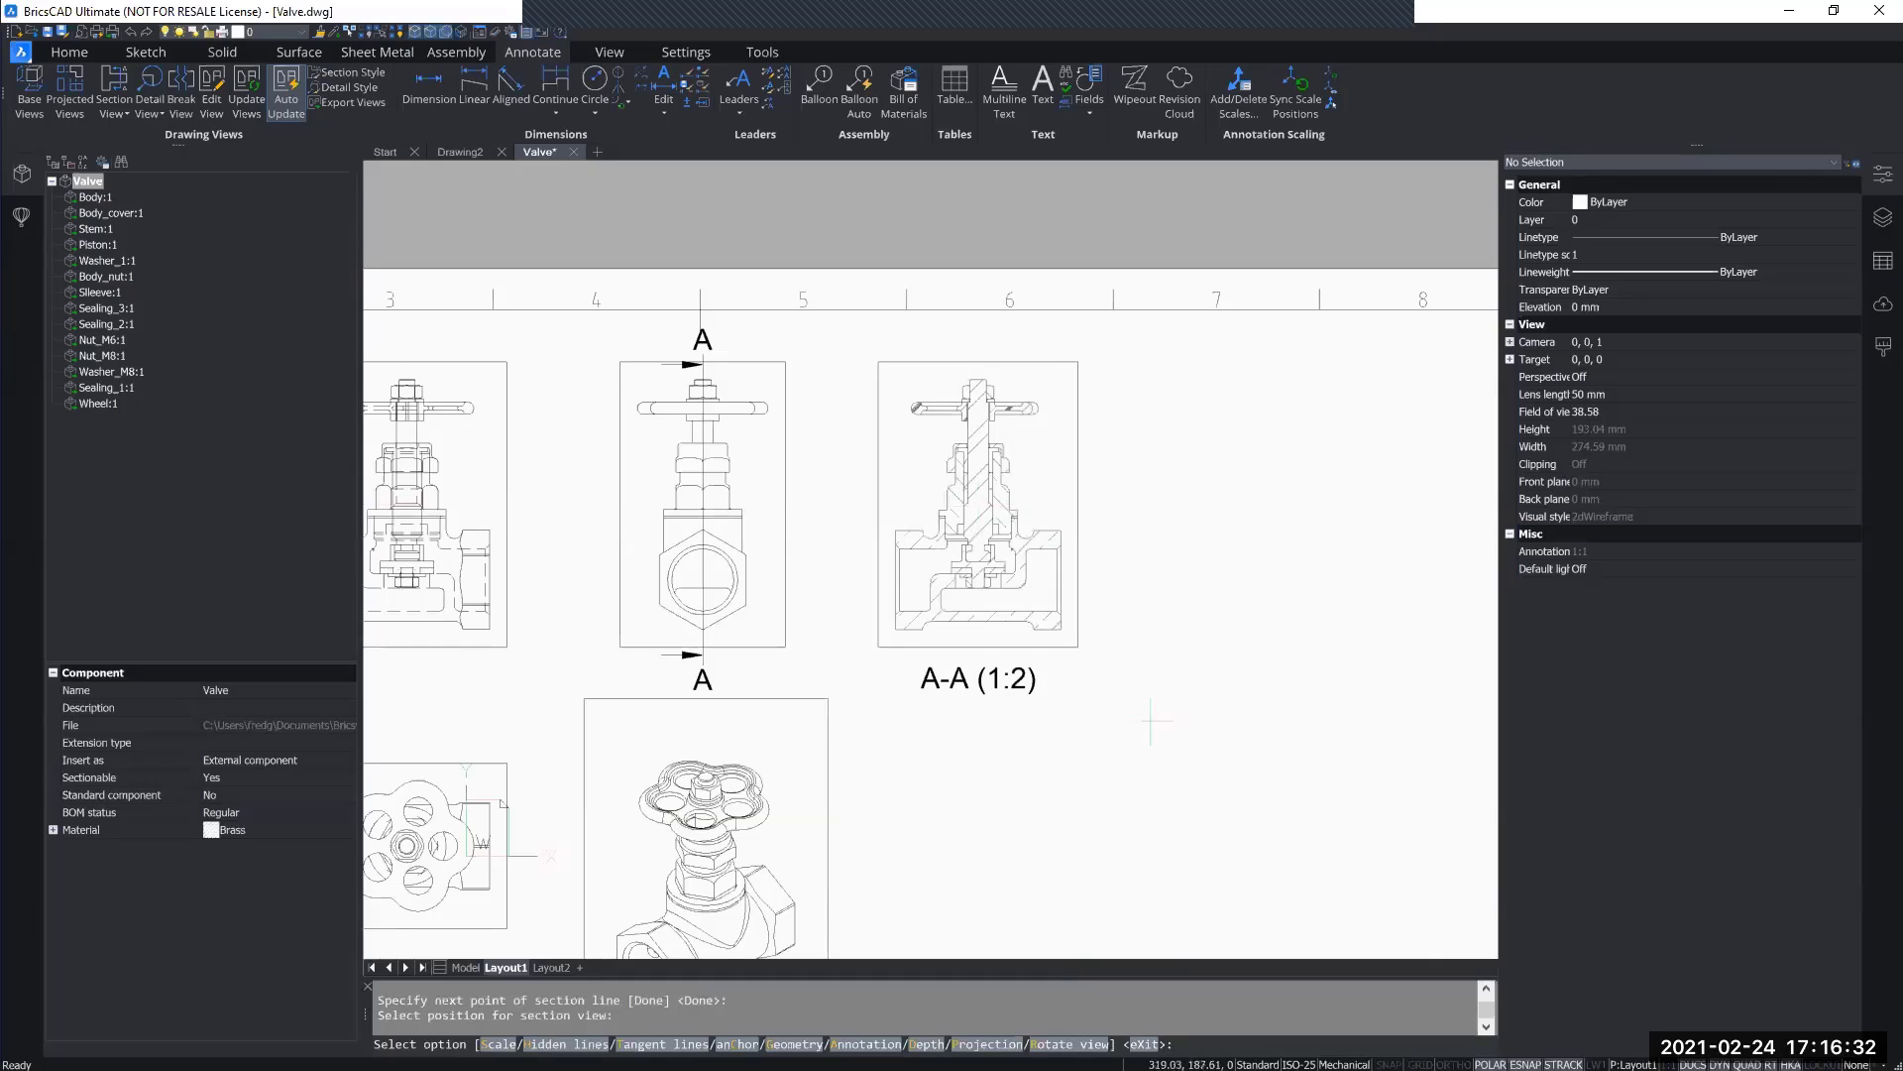
pyautogui.moveTo(1150, 721); pyautogui.dragTo(1150, 696, button='middle')
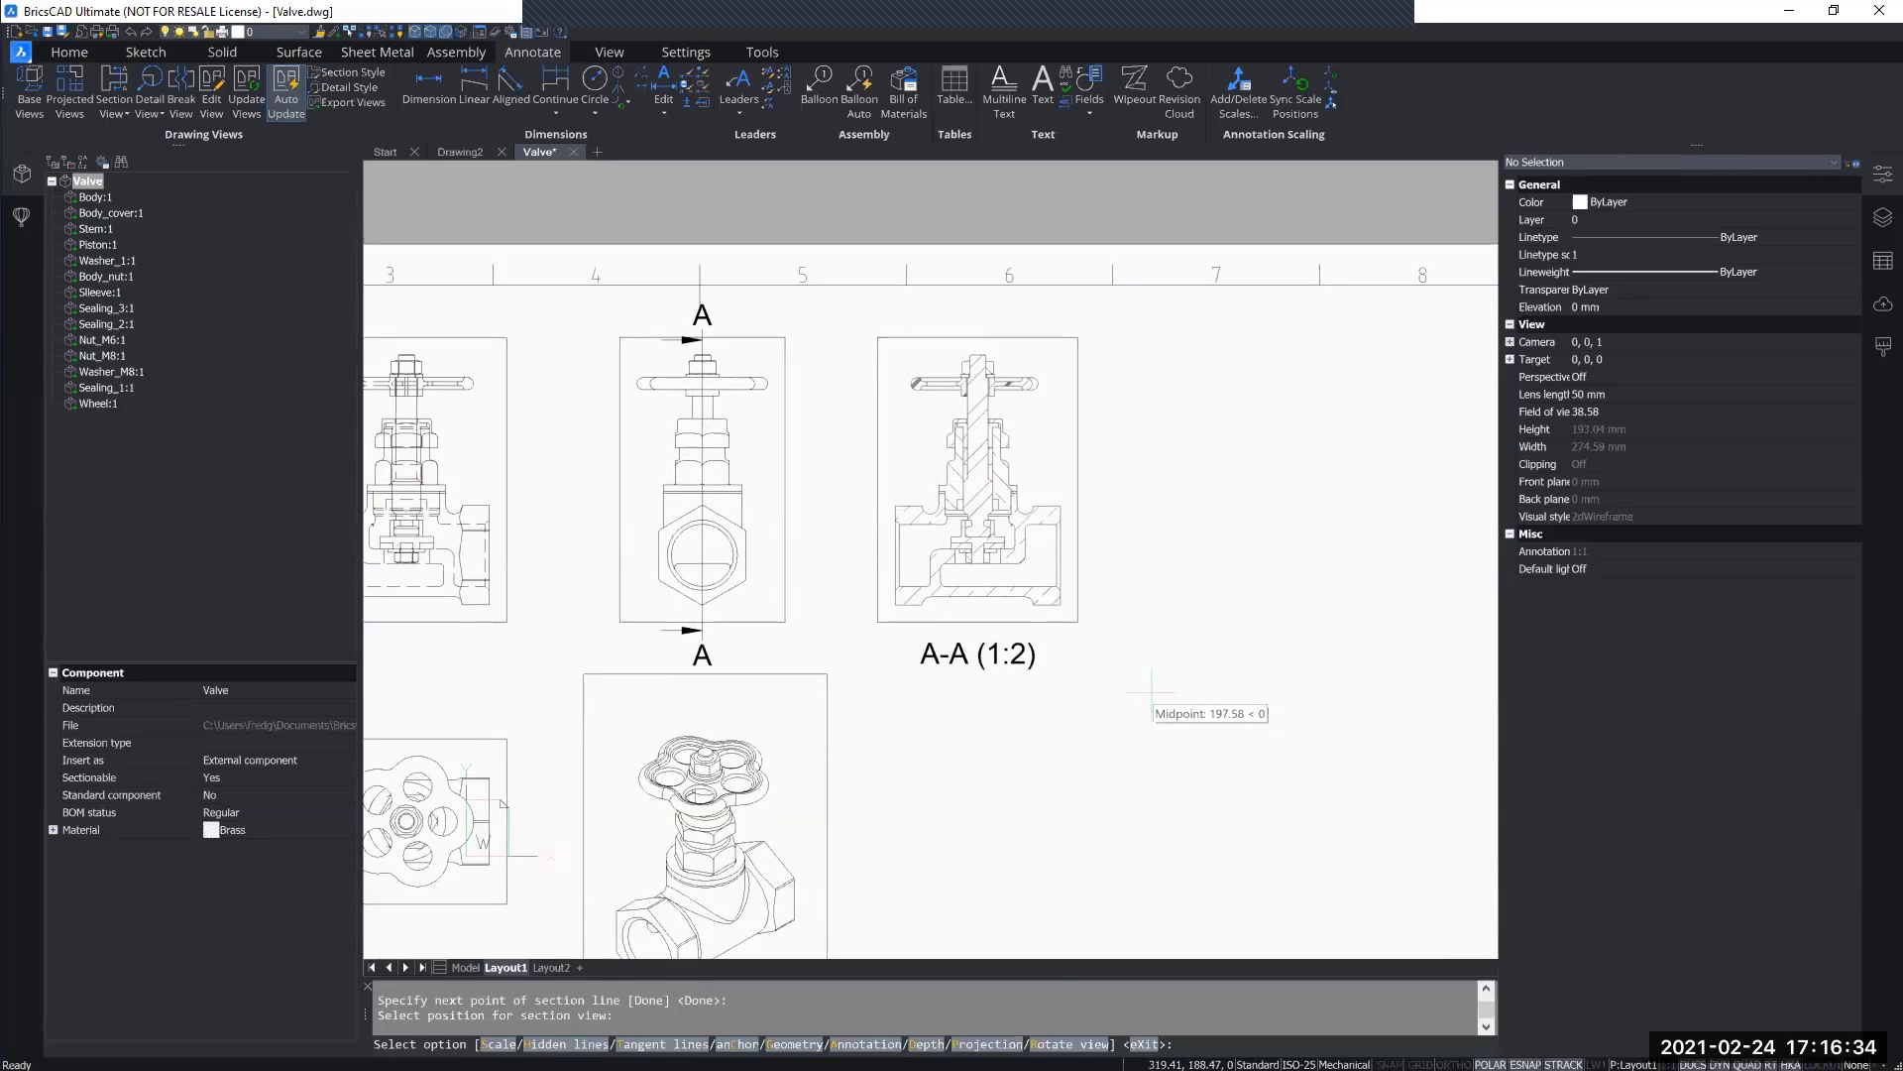
pyautogui.press('Return')
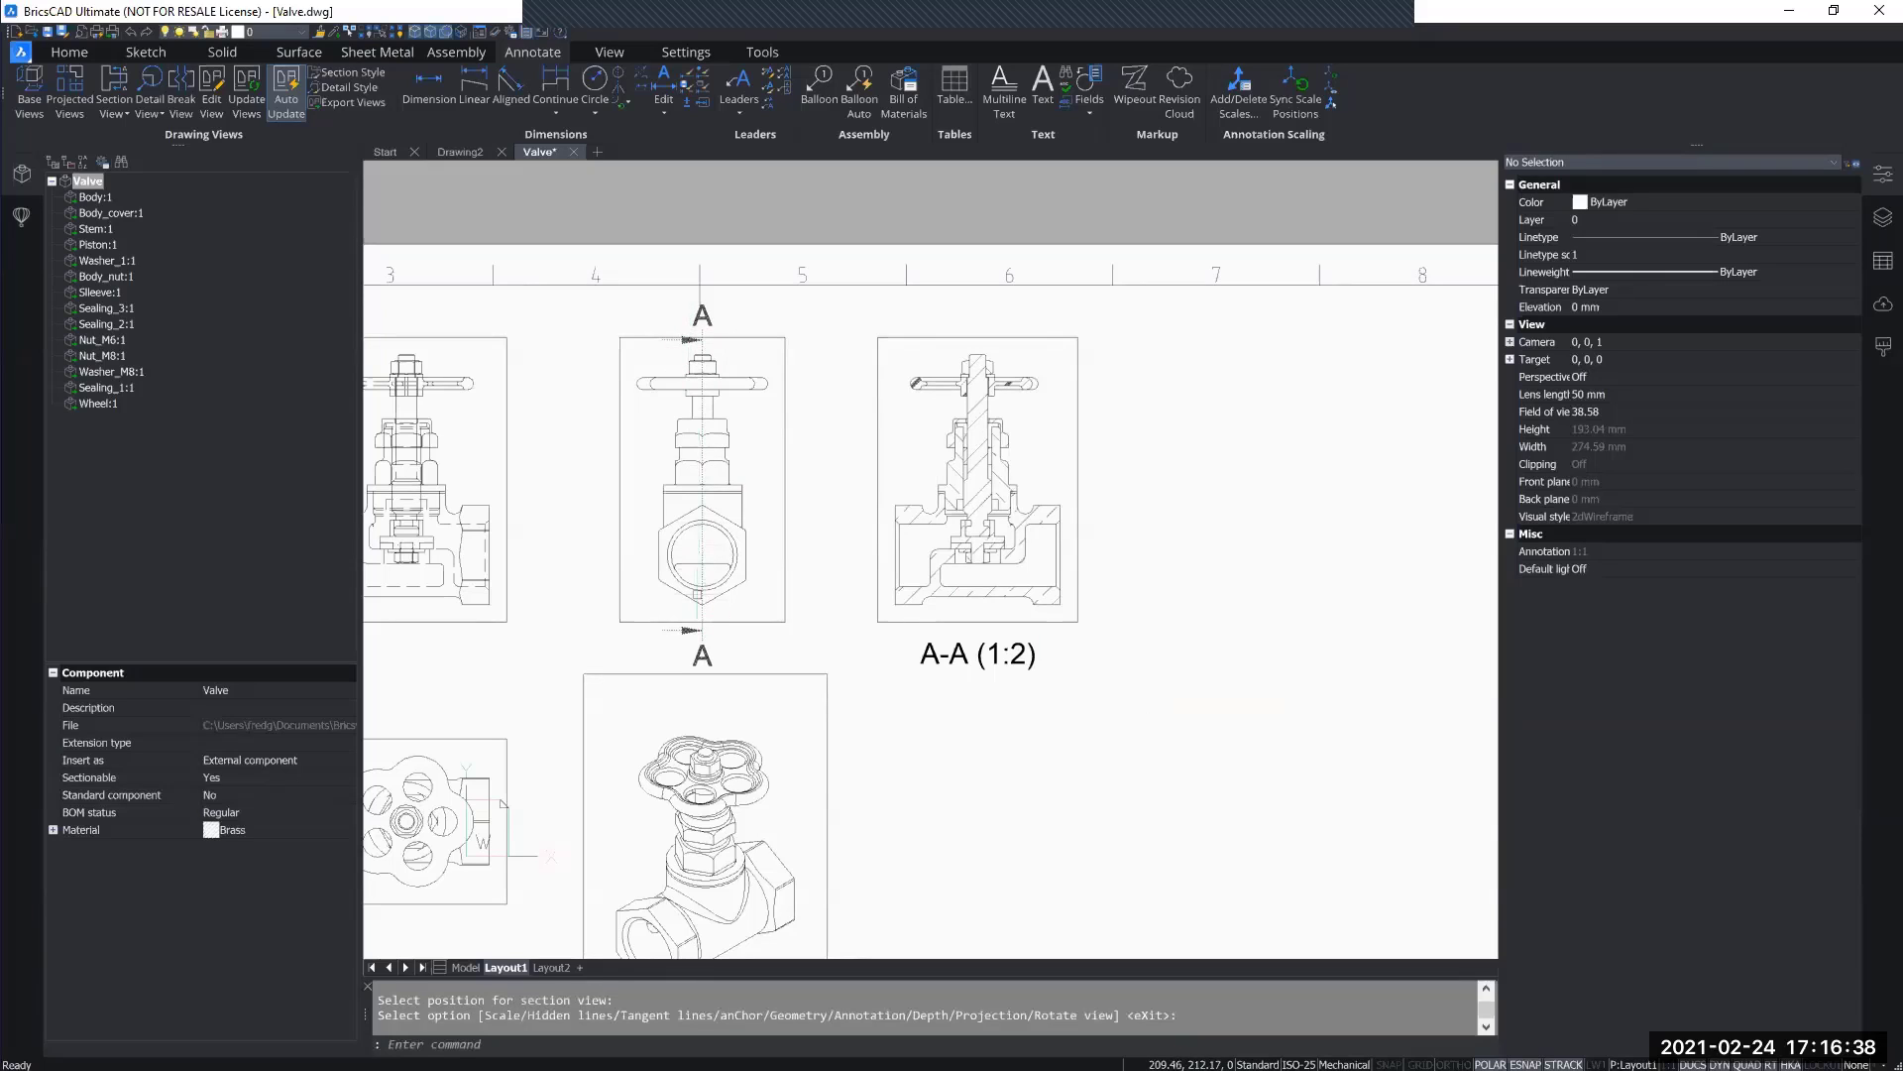
# Step: Examine section view A-A up close, including its label, the matching section line letters, and the hatching from valve body to handwheel
pyautogui.scroll(2, 954, 680)
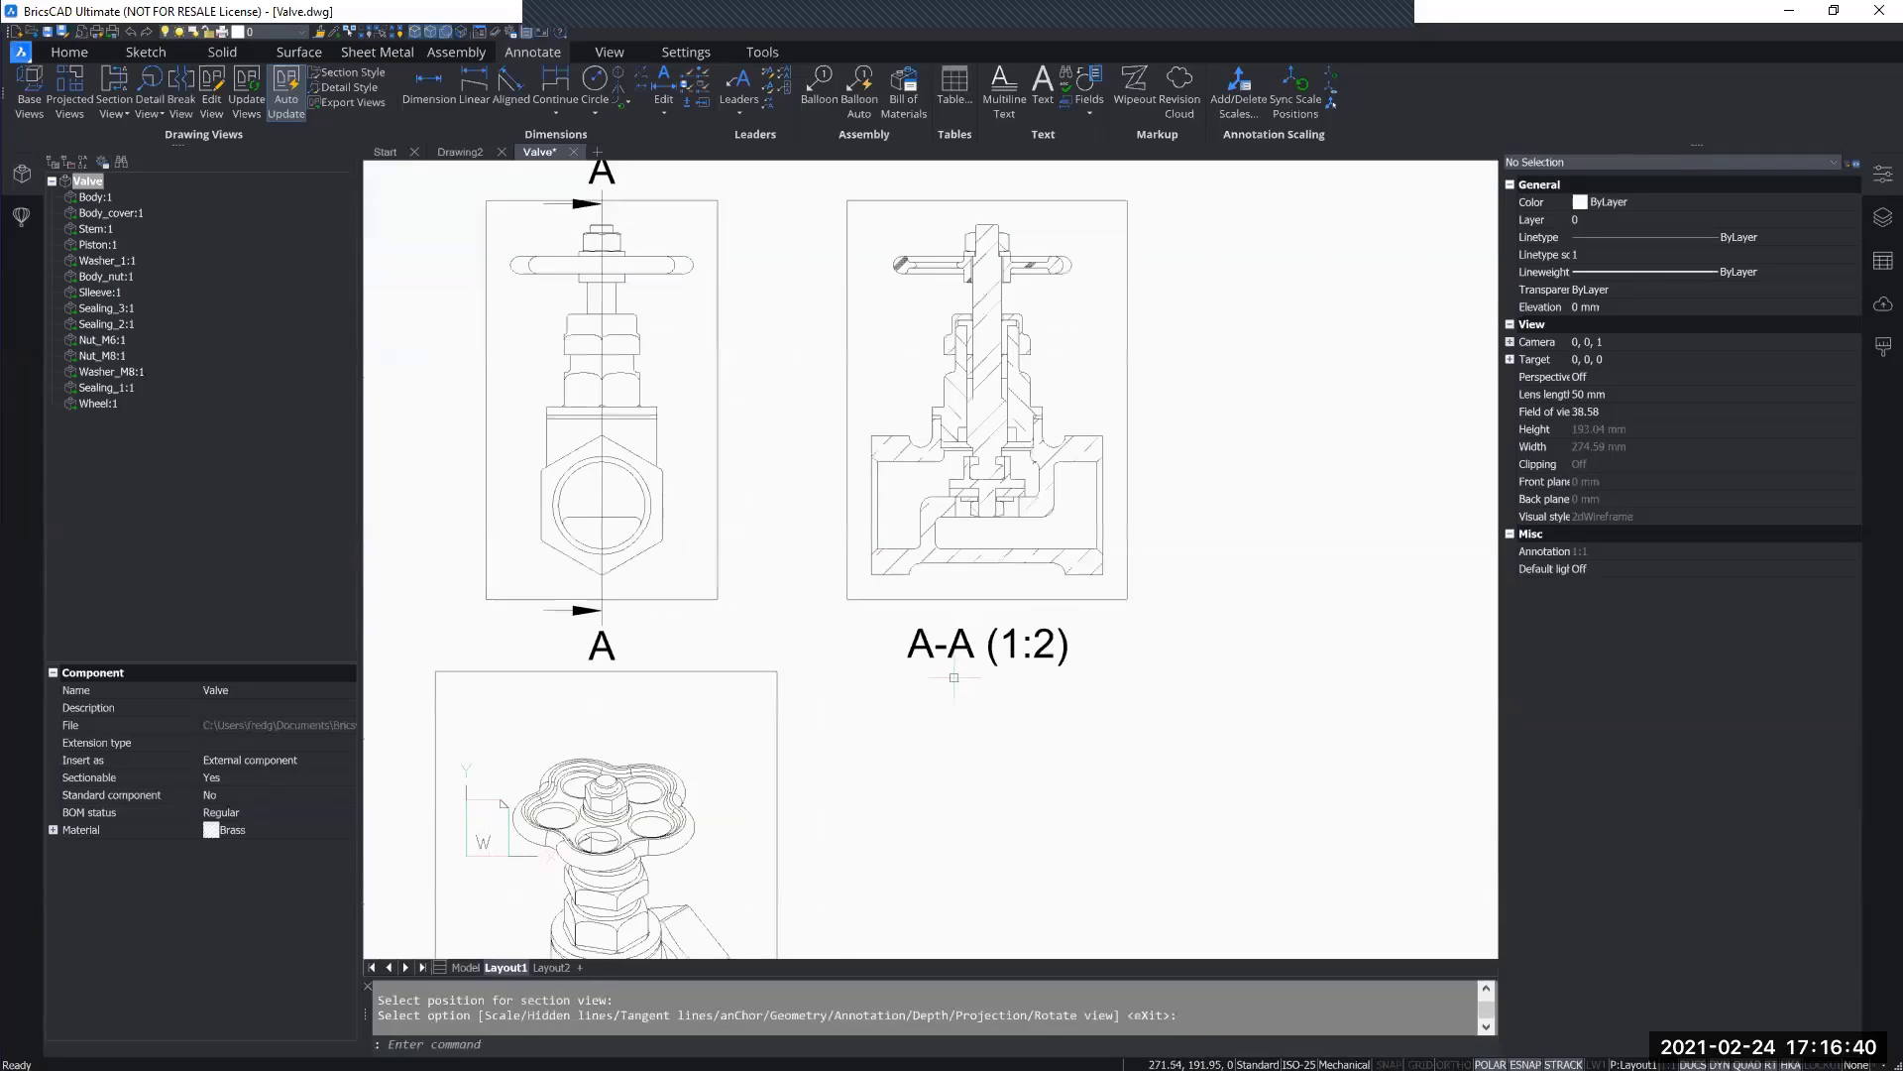
pyautogui.moveTo(927, 647)
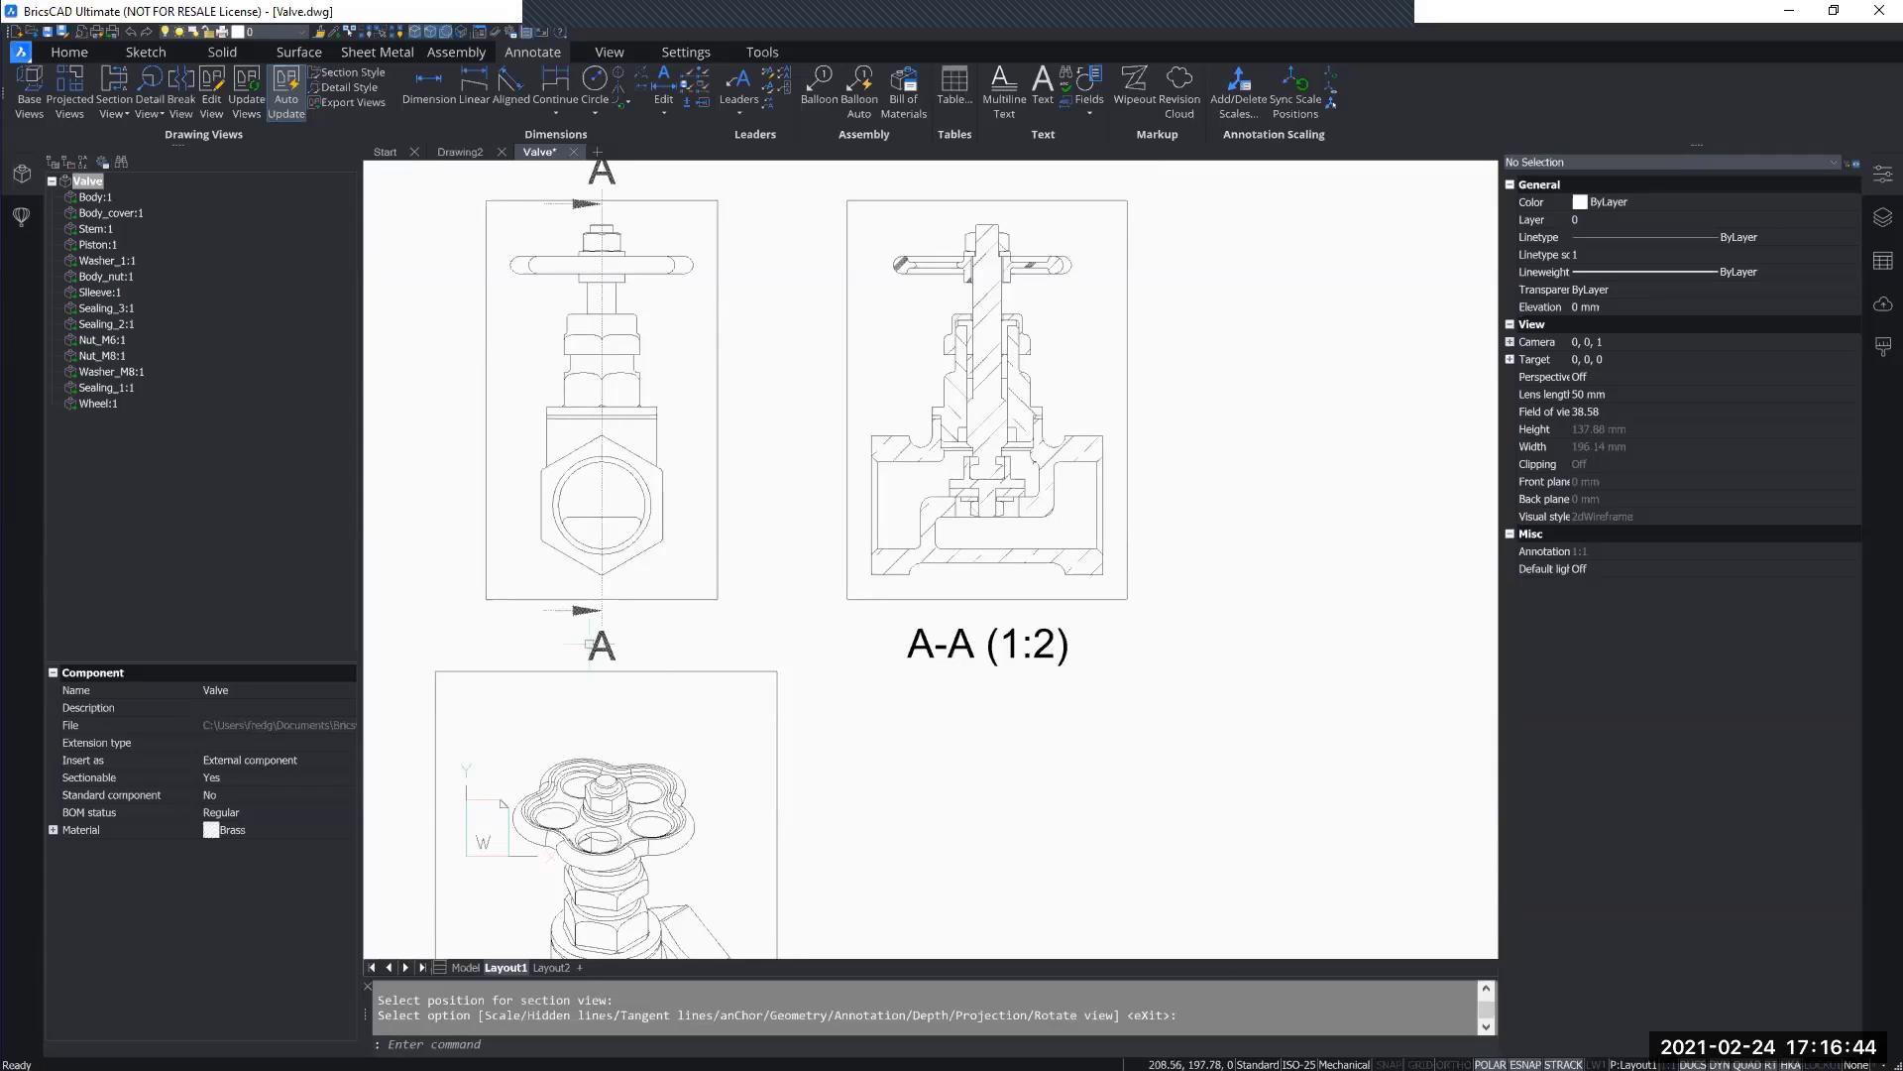
pyautogui.moveTo(1047, 647)
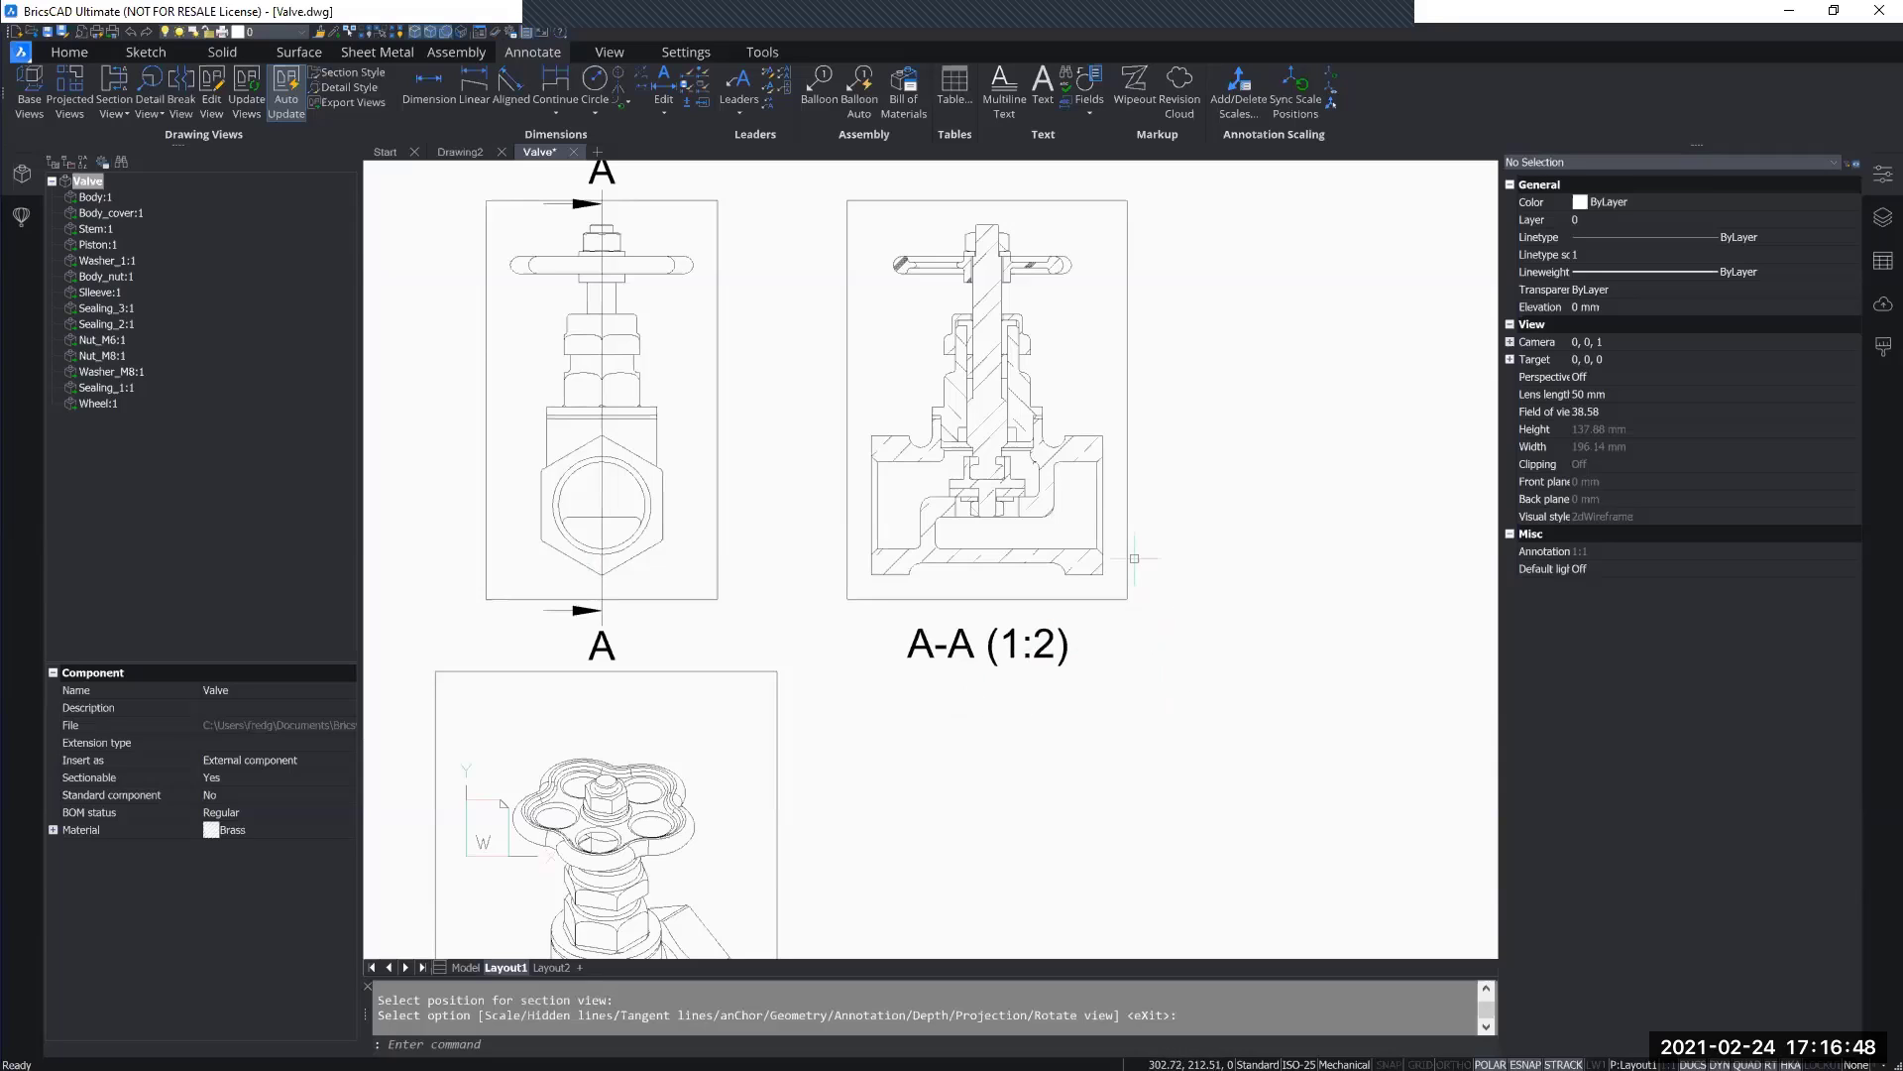
pyautogui.scroll(-3, 1148, 749)
pyautogui.scroll(1, 884, 948)
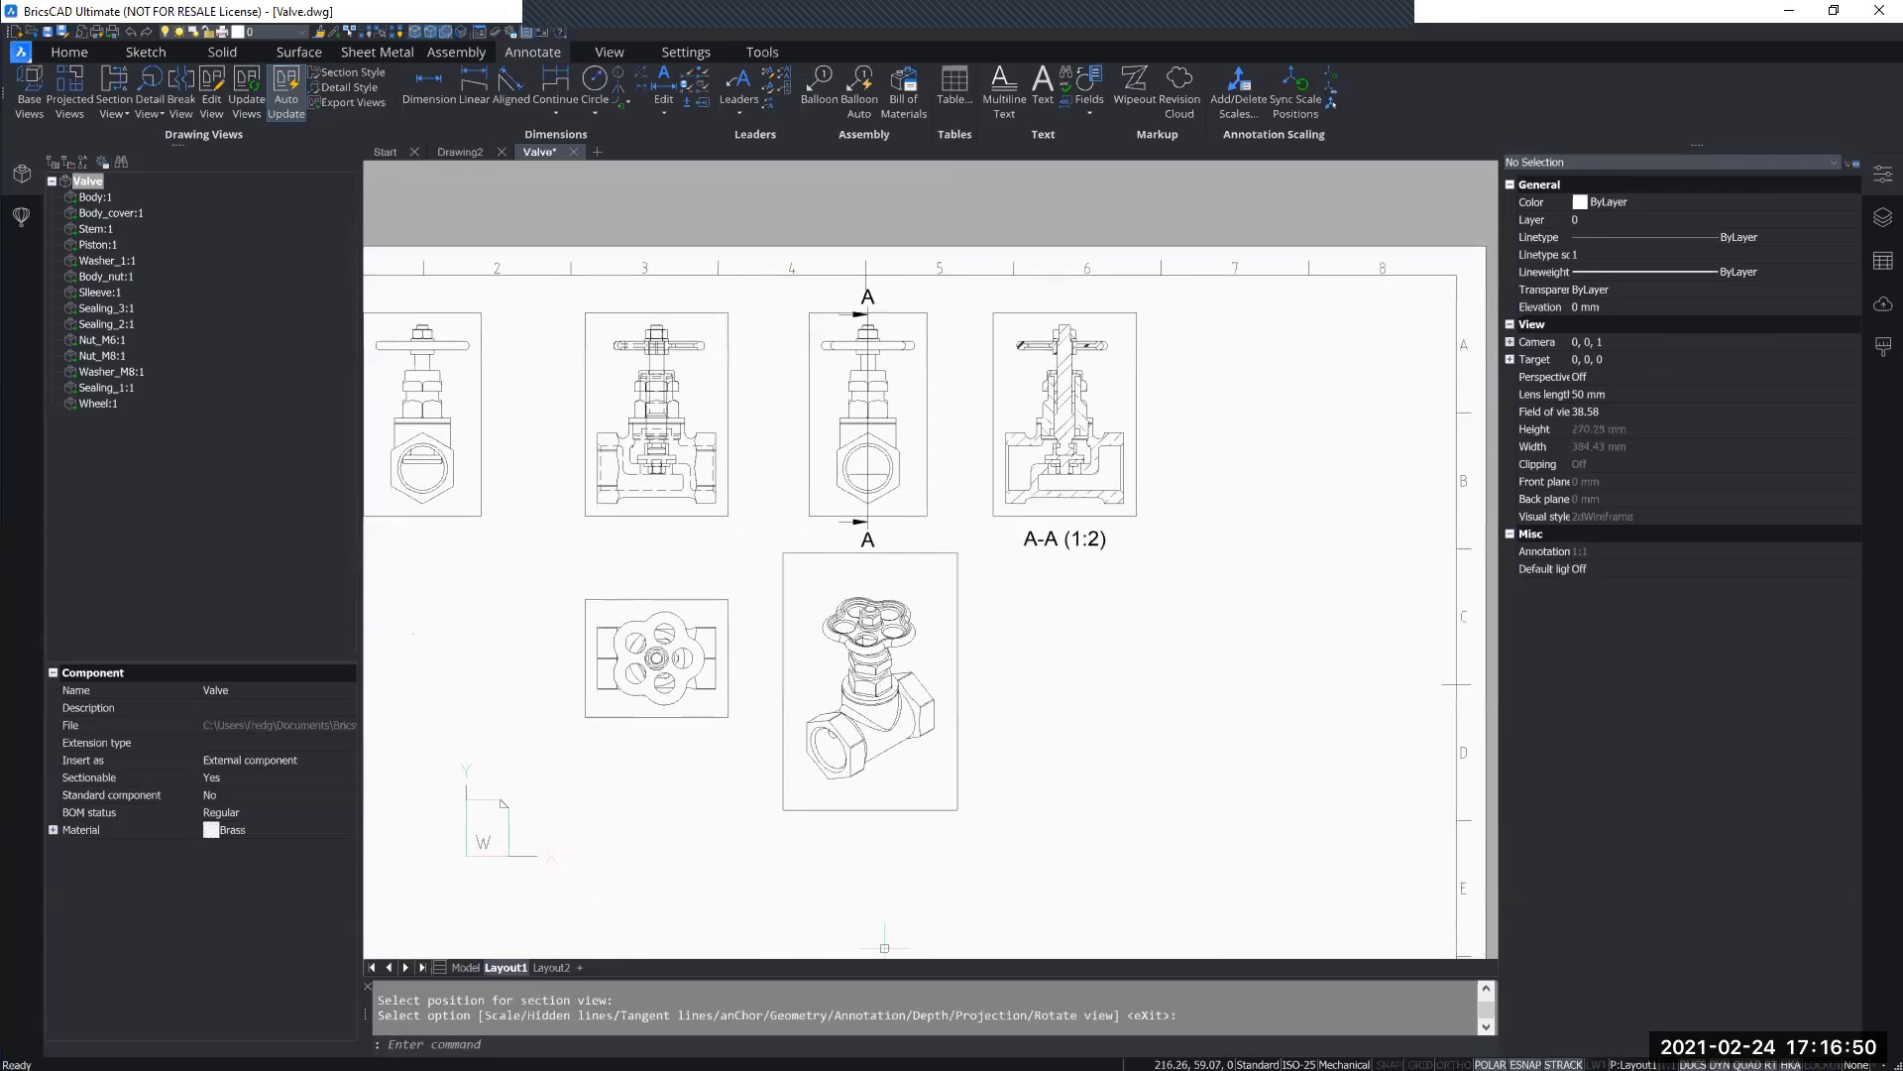
pyautogui.scroll(5, 967, 335)
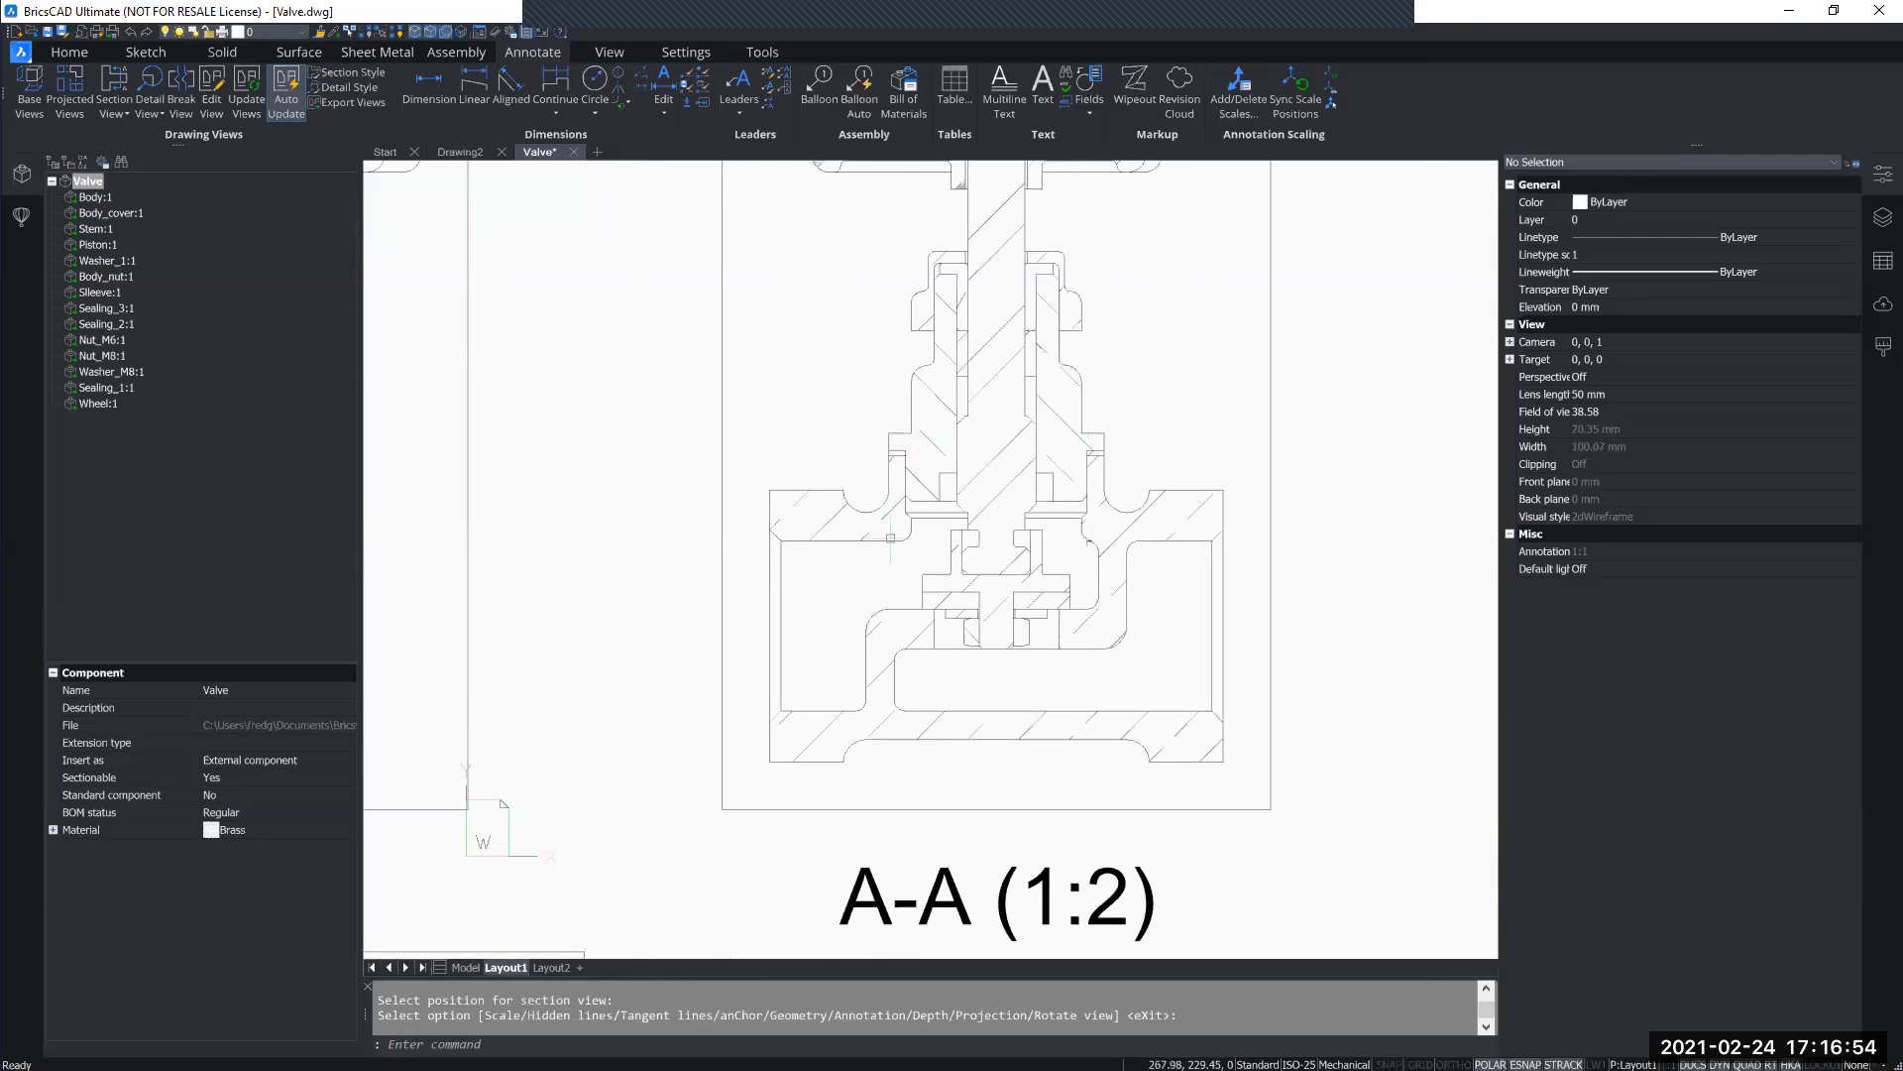
pyautogui.scroll(2, 890, 538)
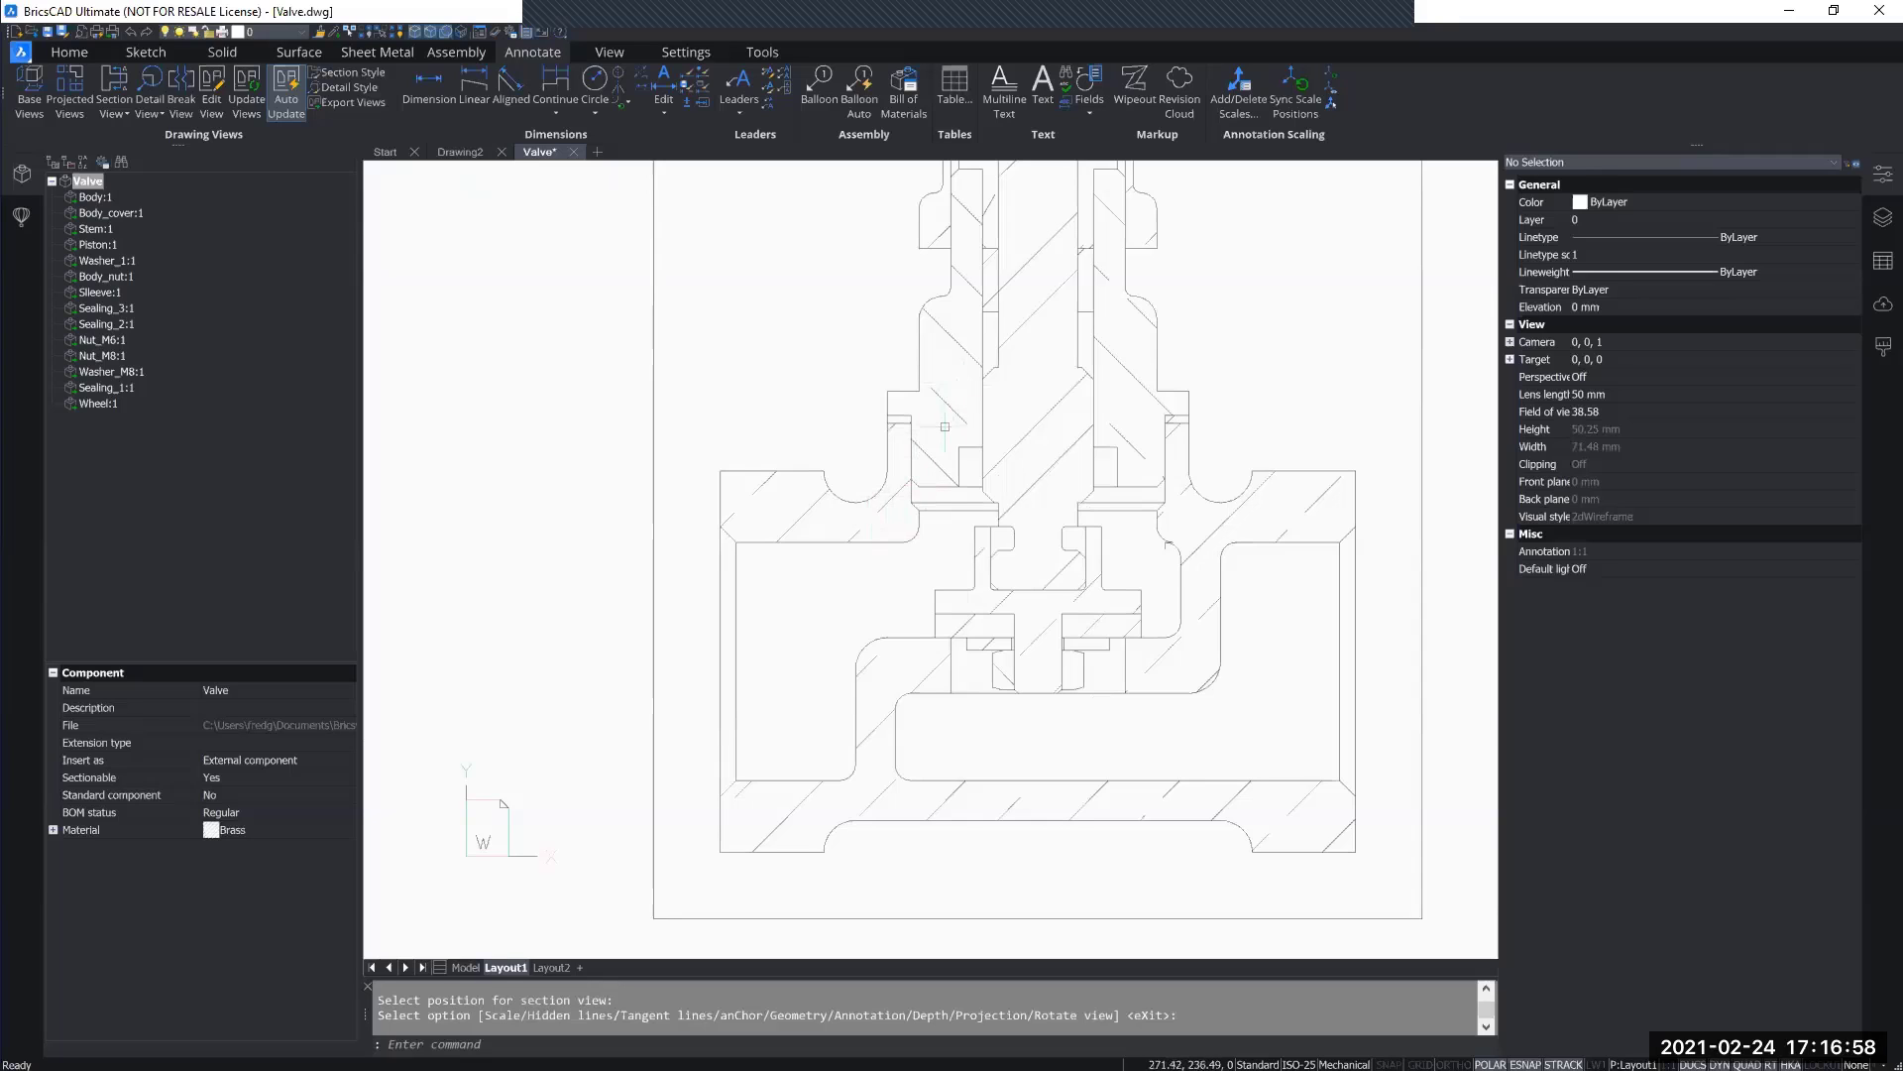
pyautogui.moveTo(1141, 424)
pyautogui.mouseDown(button='middle')
pyautogui.moveTo(1007, 374)
pyautogui.moveTo(922, 445)
pyautogui.mouseUp(button='middle')
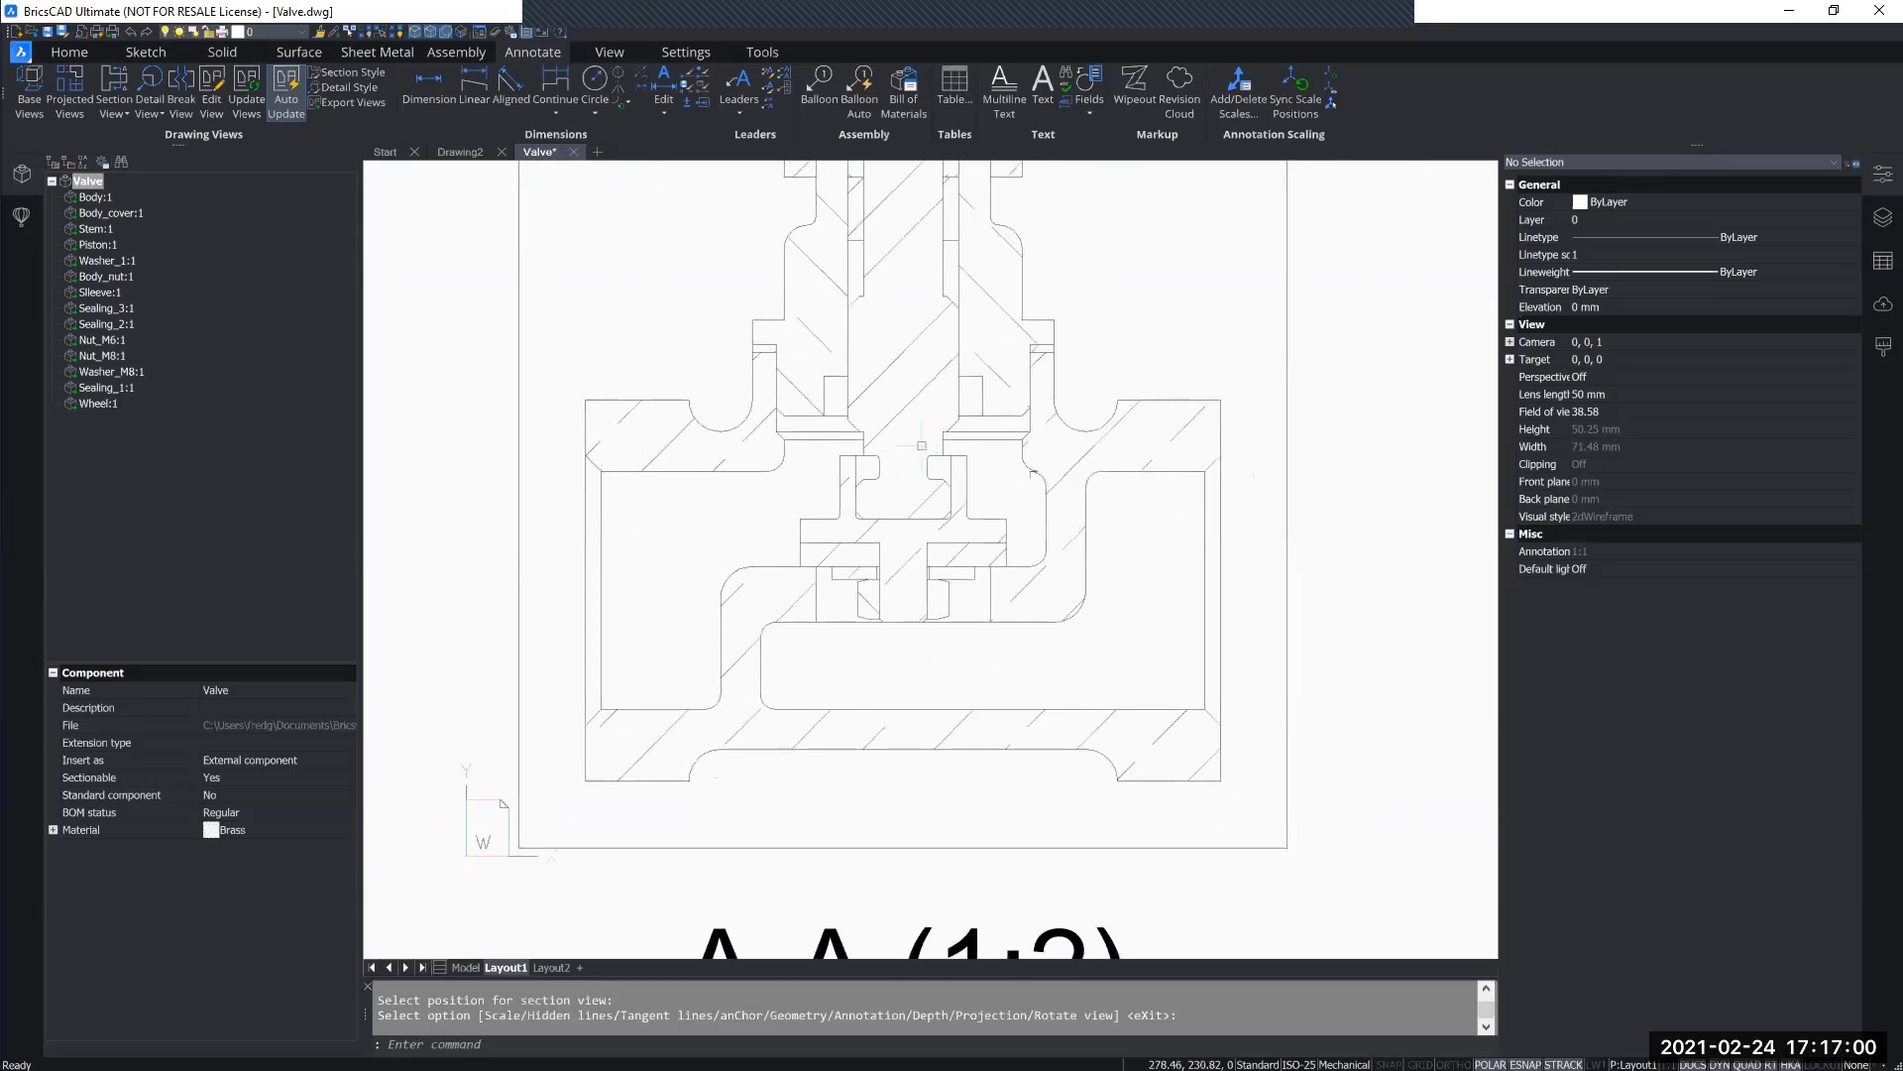
pyautogui.scroll(2, 951, 500)
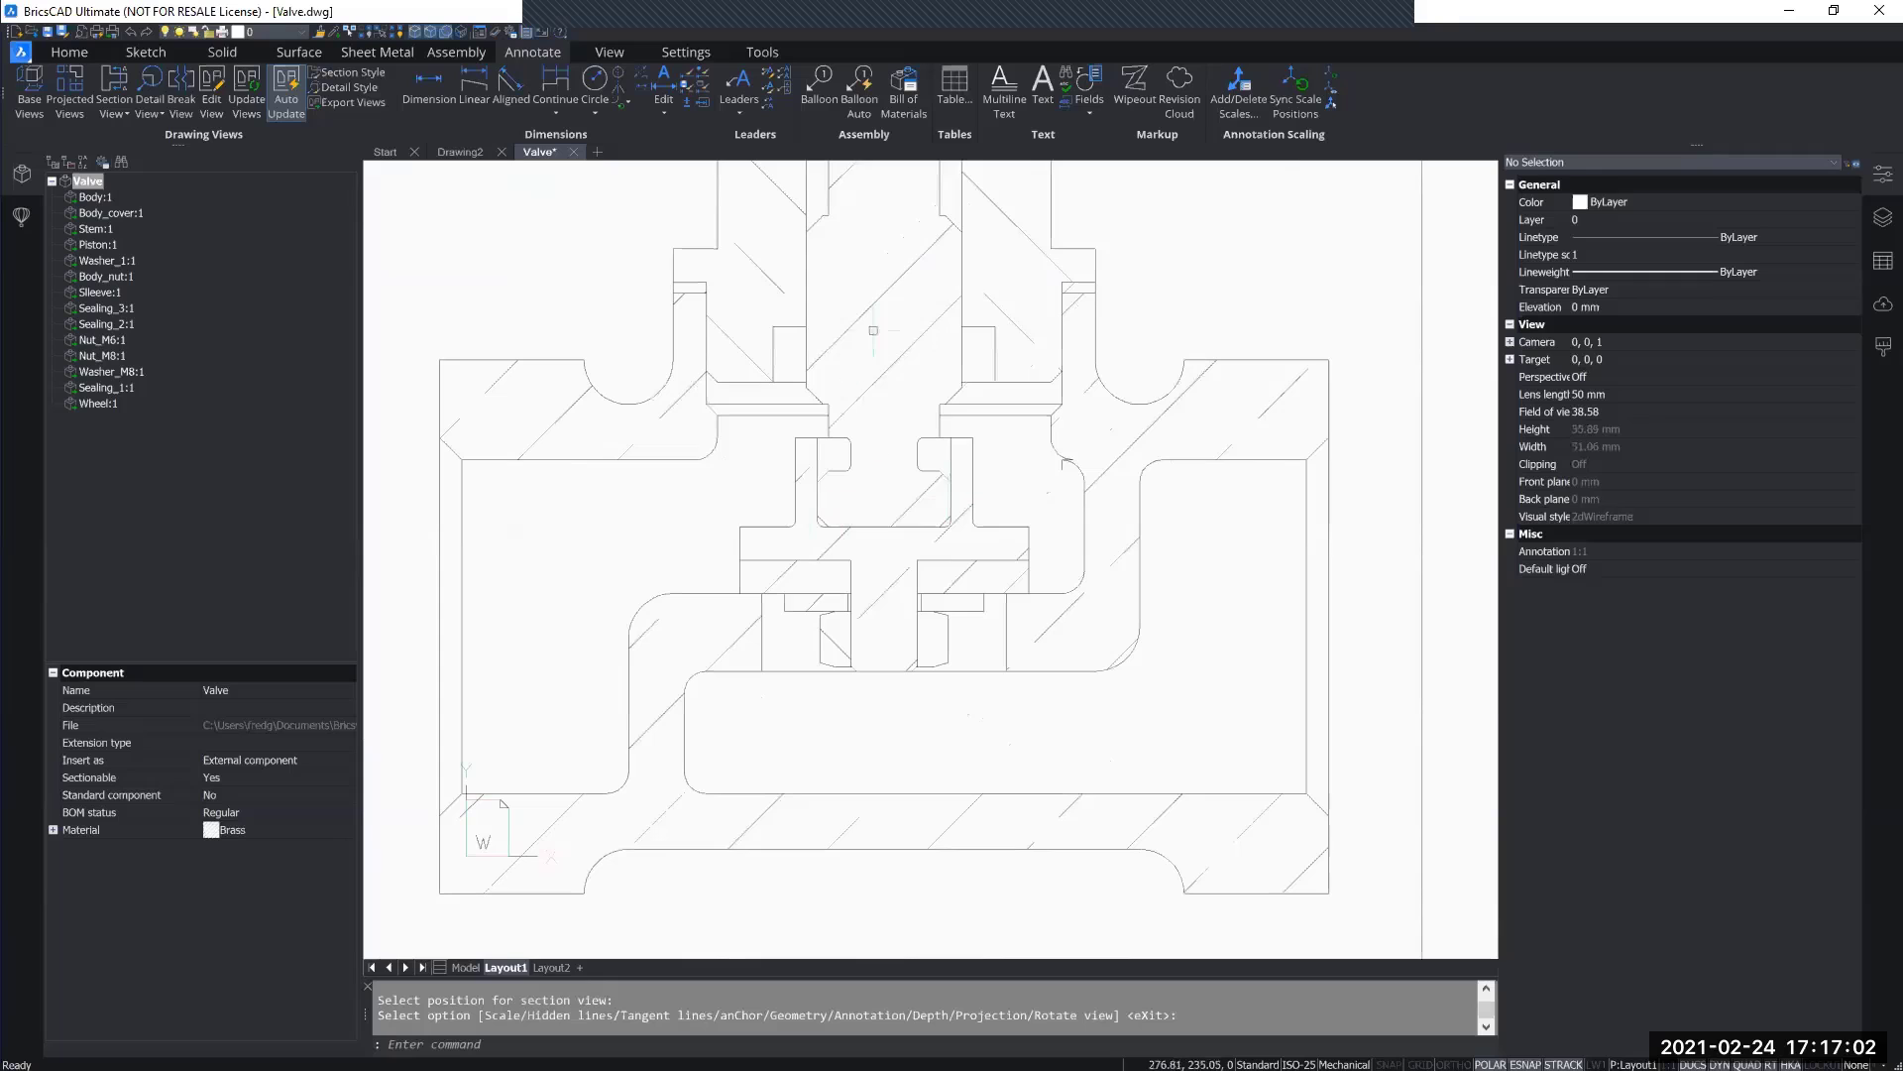
pyautogui.moveTo(873, 330); pyautogui.dragTo(897, 667, button='middle')
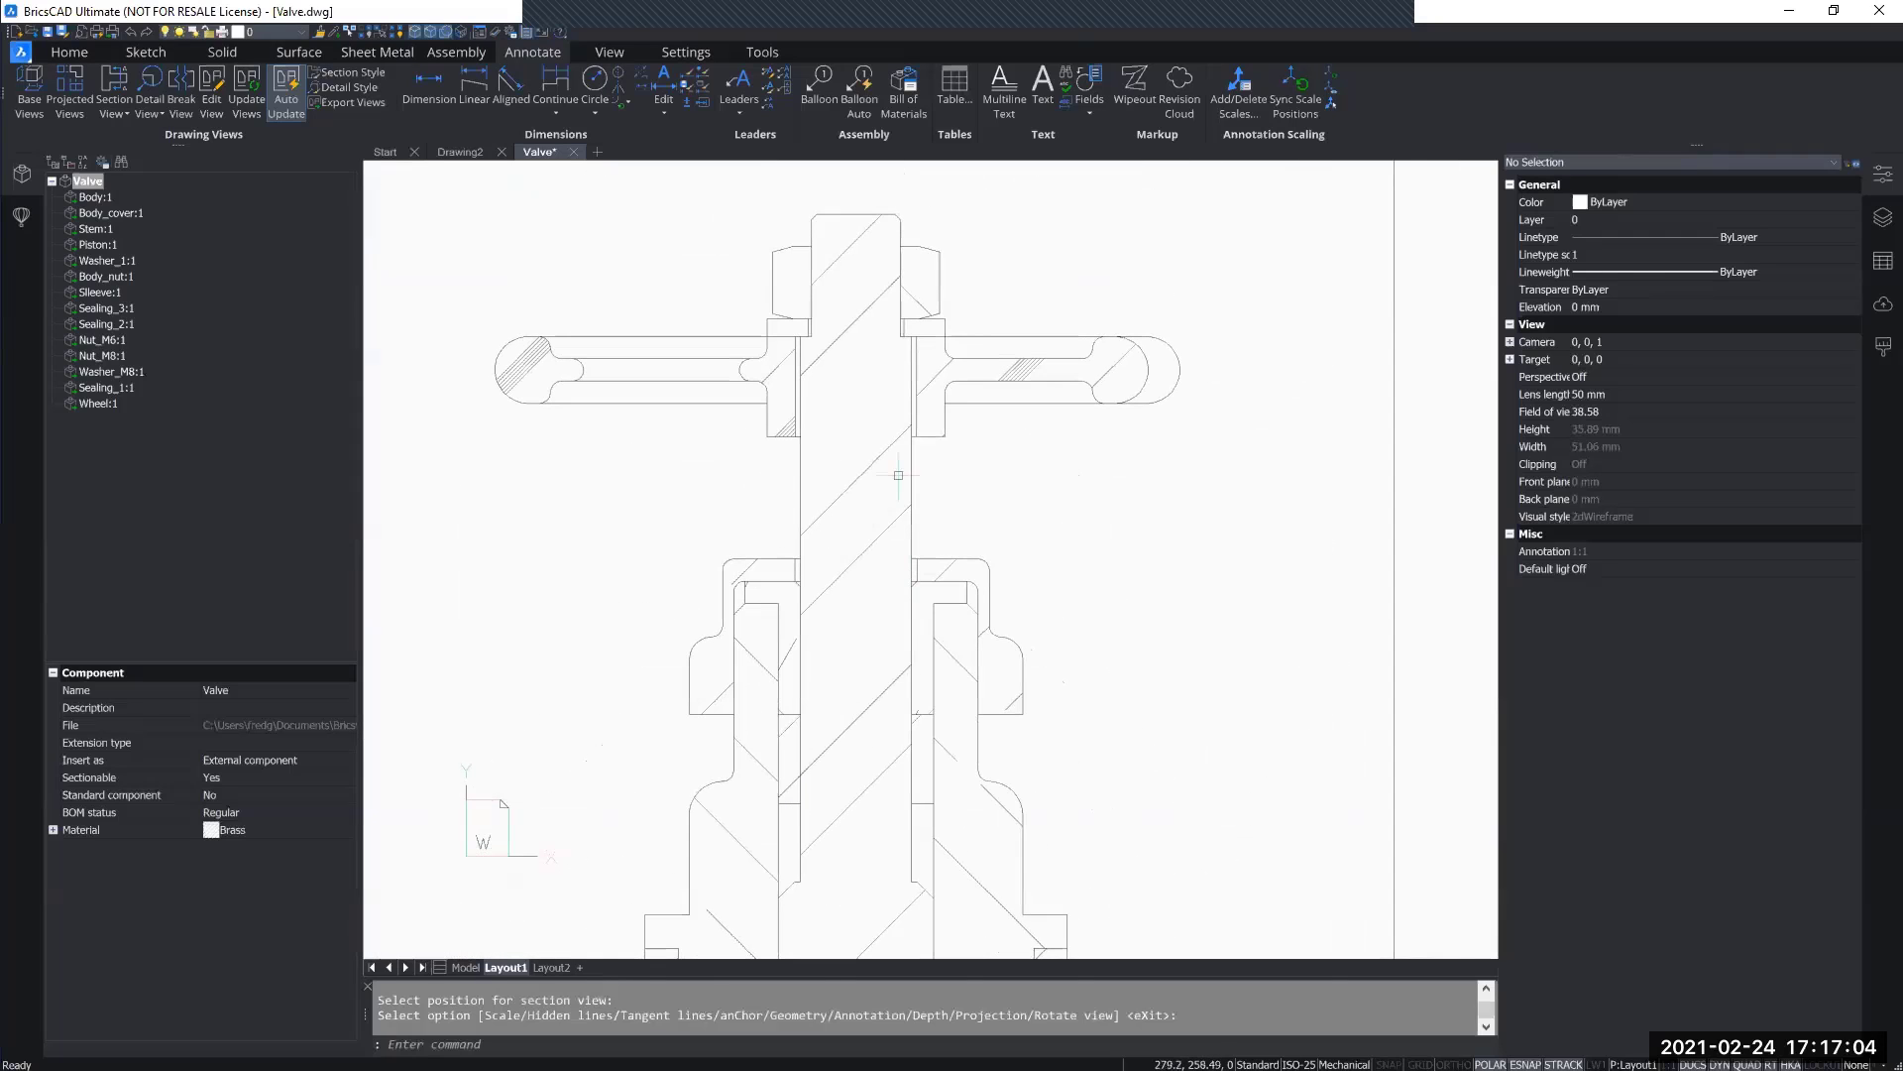
pyautogui.scroll(-5, 862, 716)
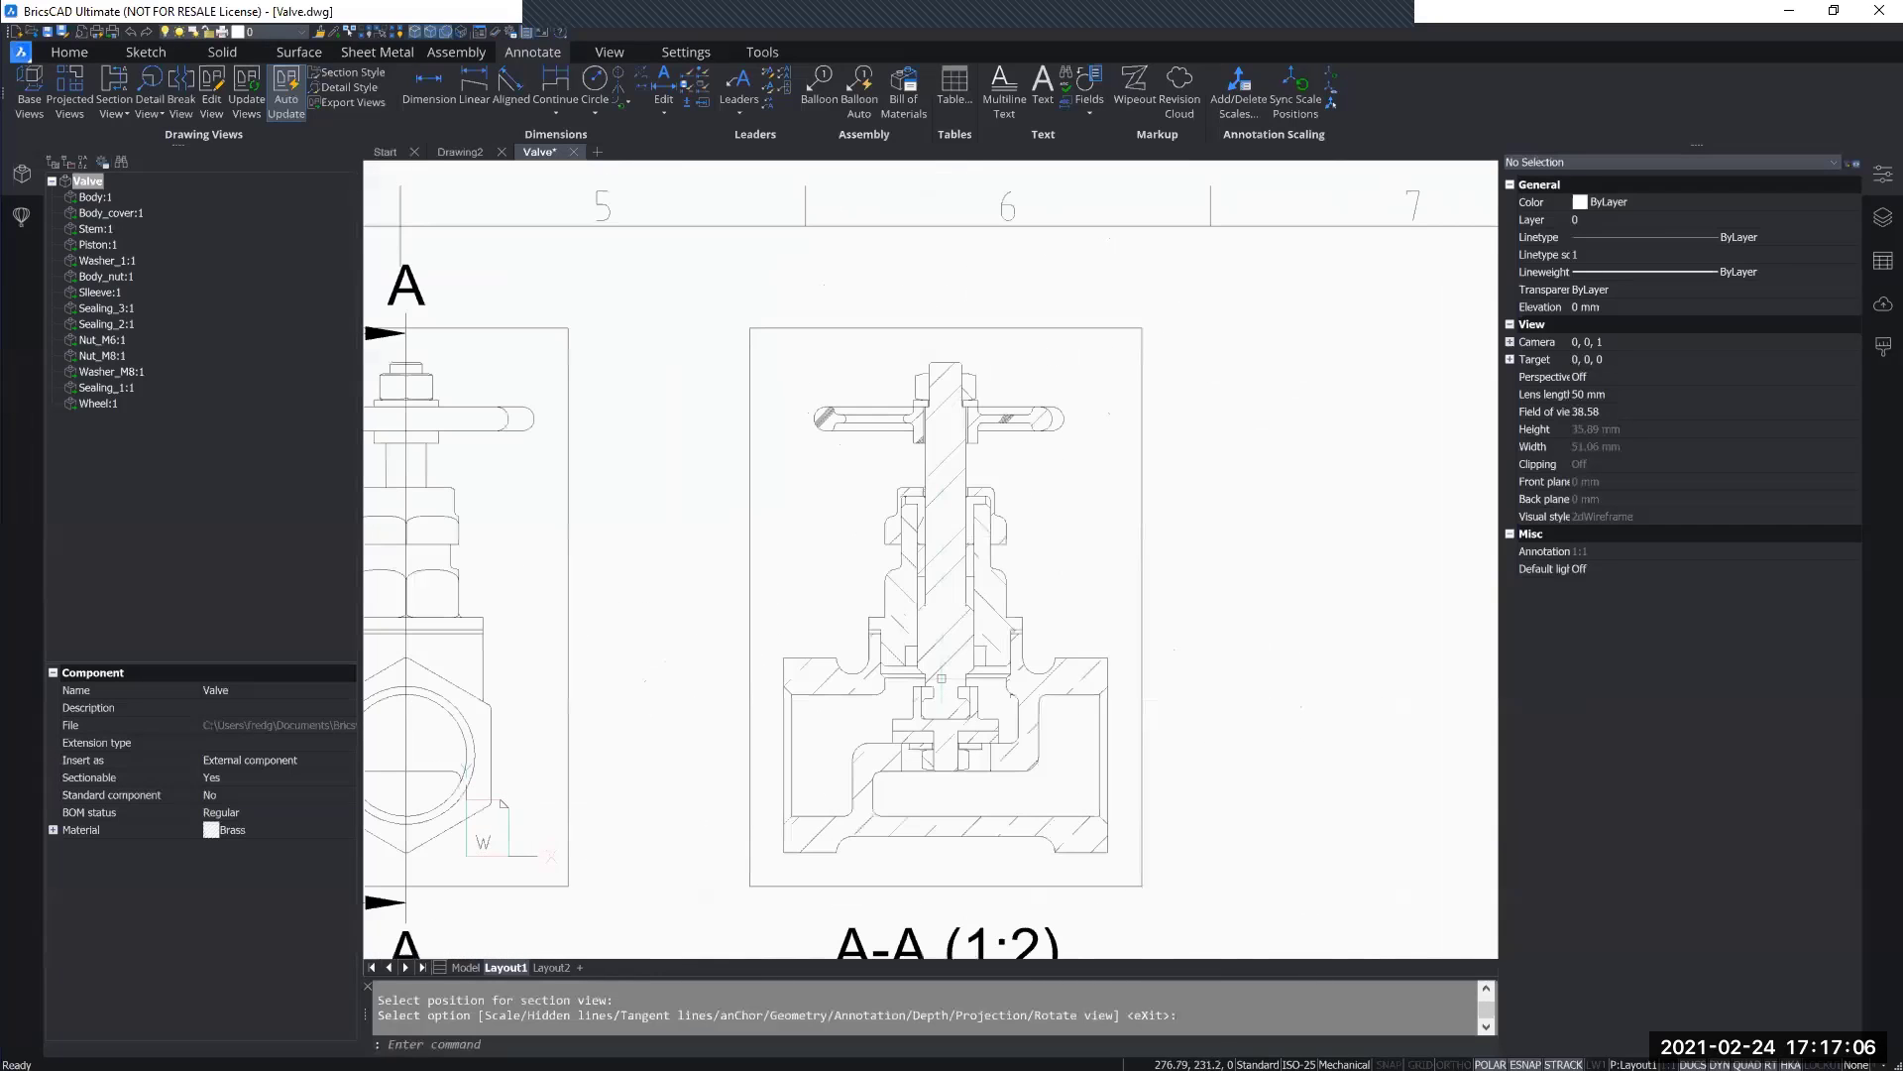
# Step: Compare the front, side, top, isometric and section views across the sheet
pyautogui.moveTo(940, 651); pyautogui.dragTo(1215, 521, button='middle')
pyautogui.moveTo(1021, 625); pyautogui.dragTo(1495, 616, button='middle')
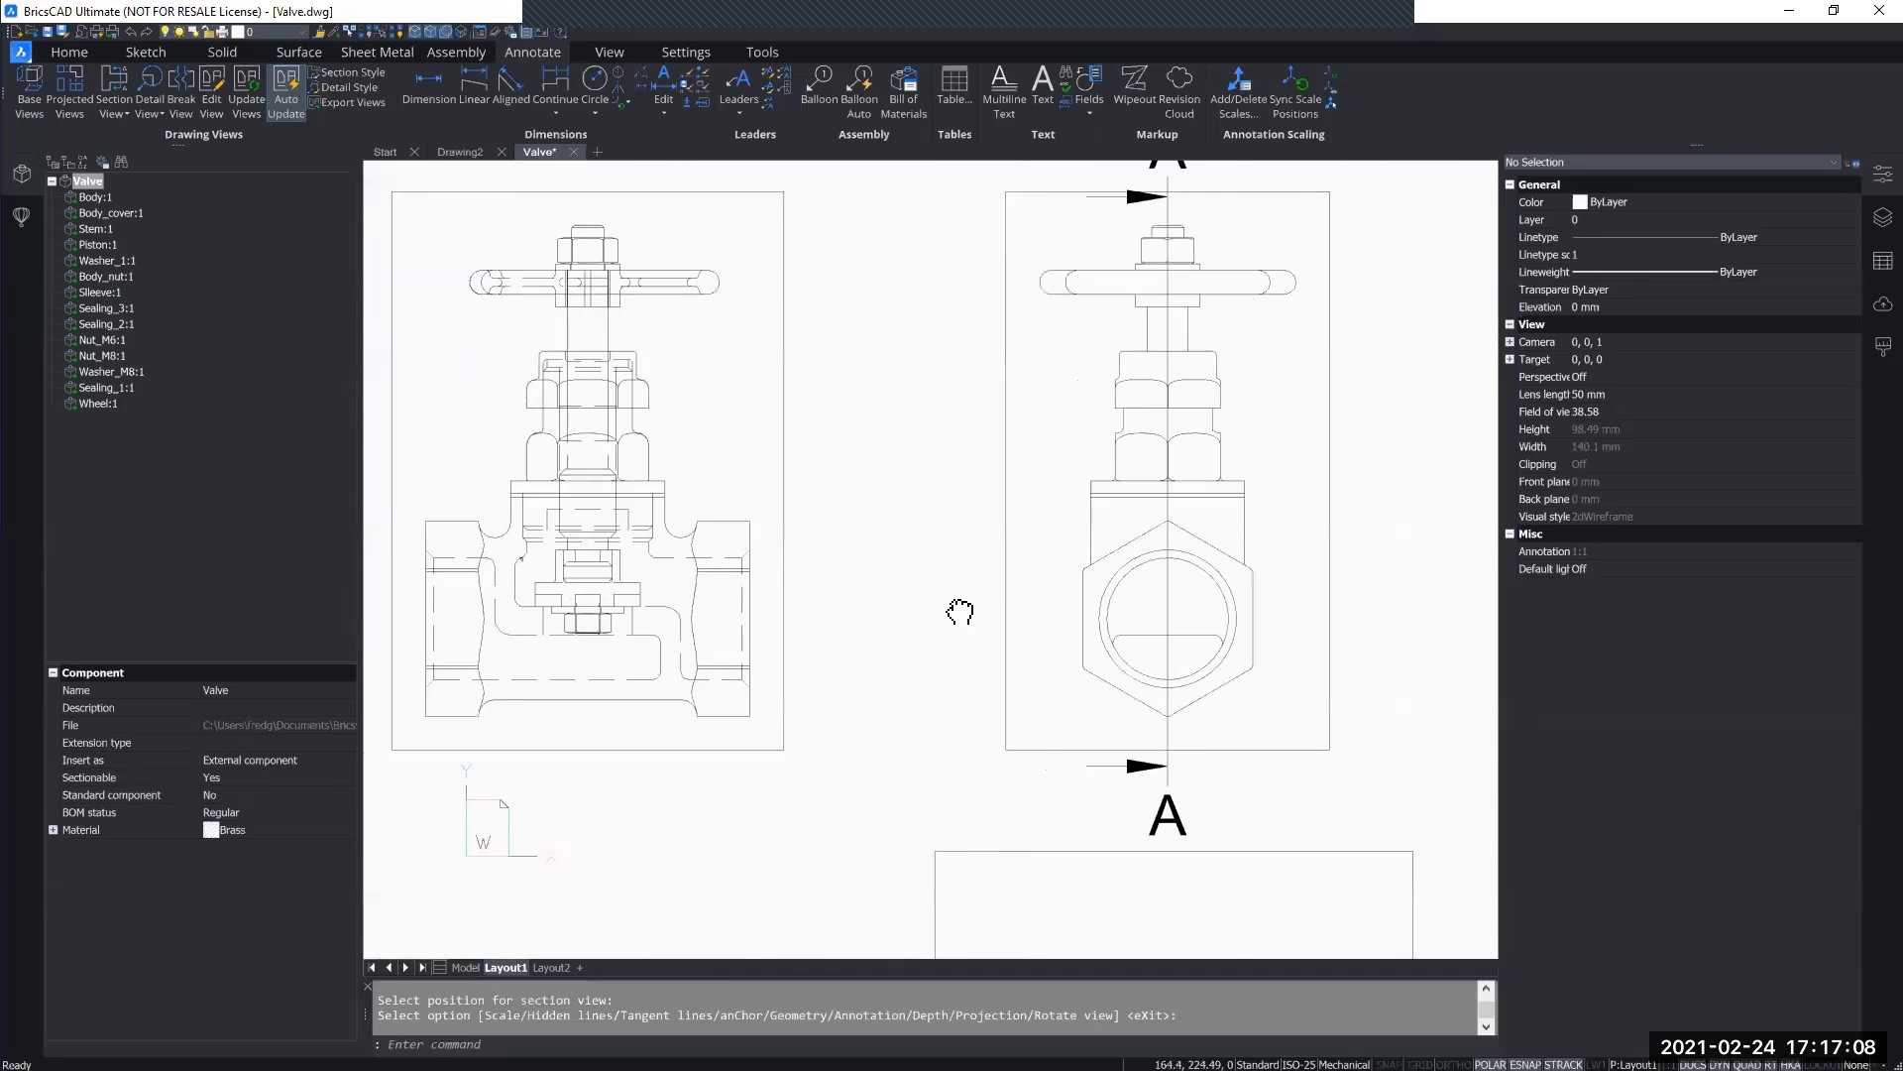
pyautogui.moveTo(792, 593); pyautogui.dragTo(997, 598, button='middle')
pyautogui.scroll(2, 793, 552)
pyautogui.scroll(-3, 815, 572)
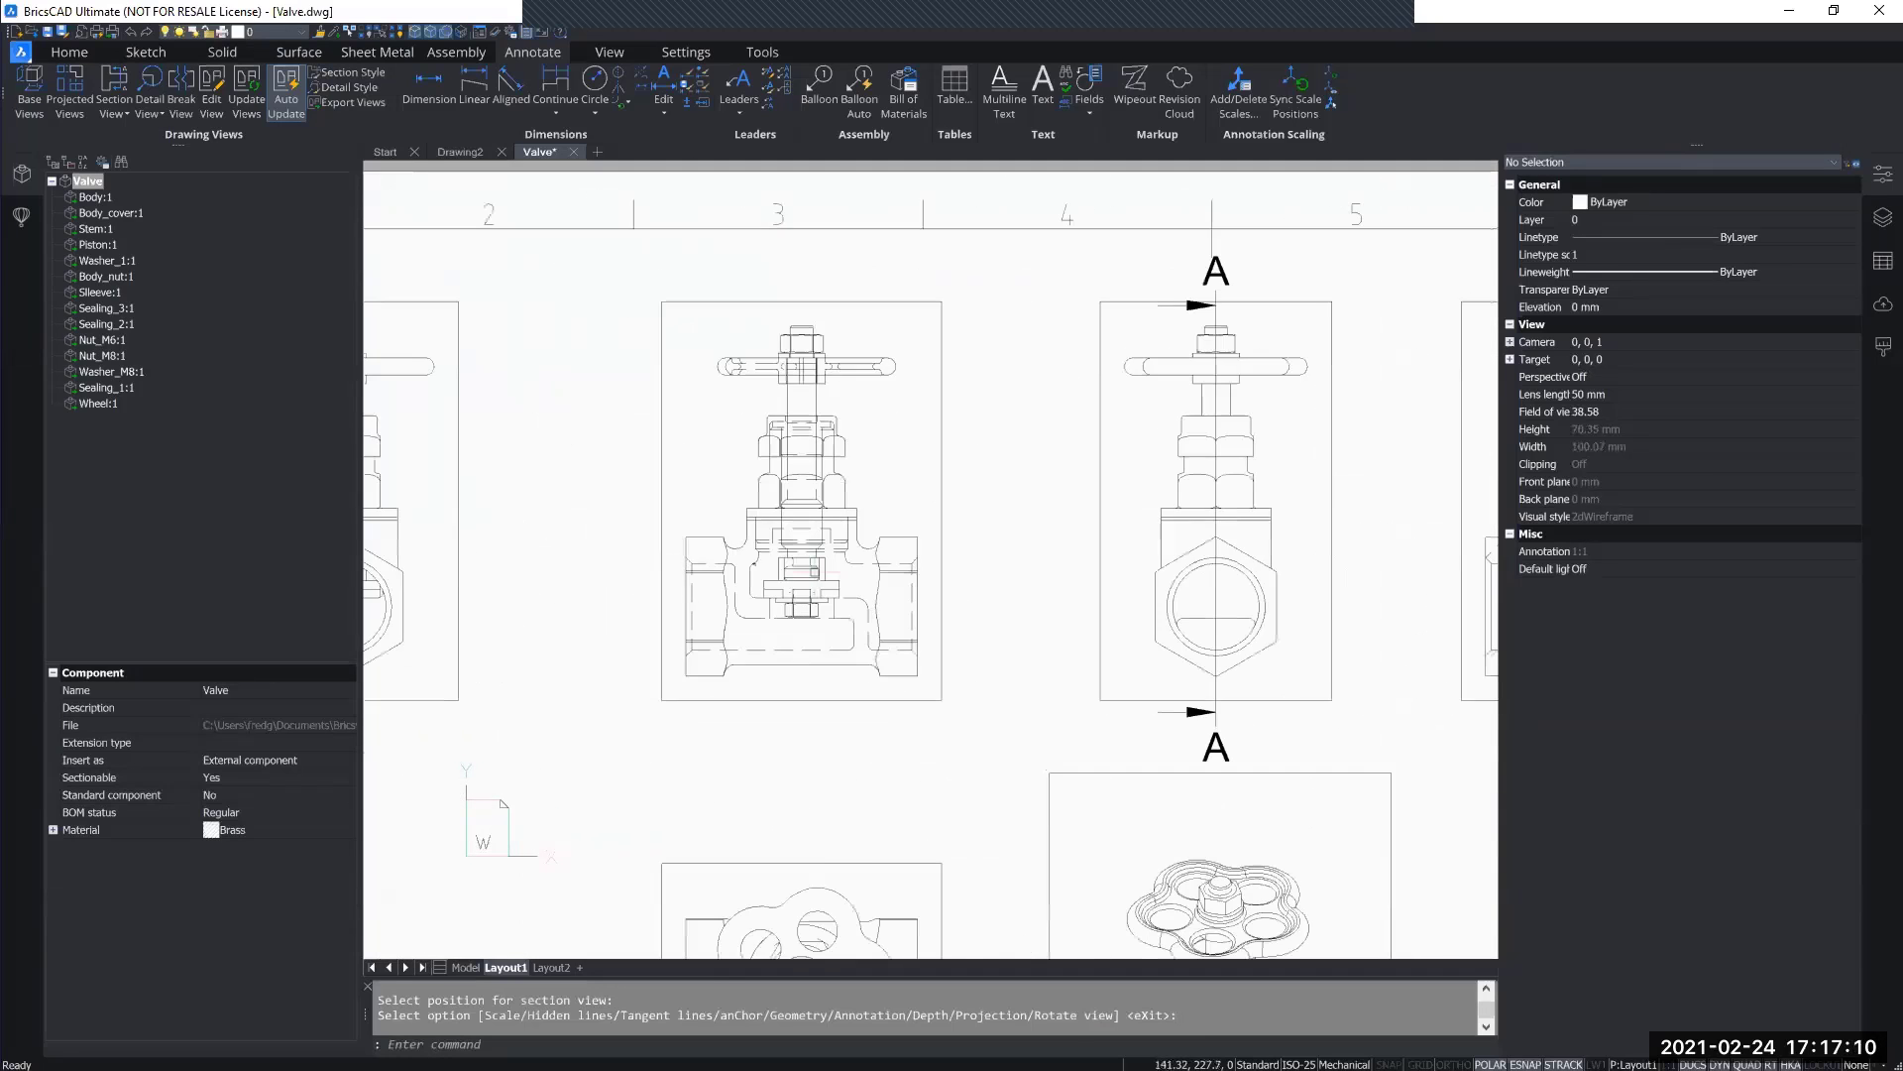
pyautogui.moveTo(1213, 552); pyautogui.dragTo(896, 525, button='middle')
pyautogui.scroll(-1, 1017, 825)
pyautogui.moveTo(1032, 682); pyautogui.dragTo(1110, 462, button='middle')
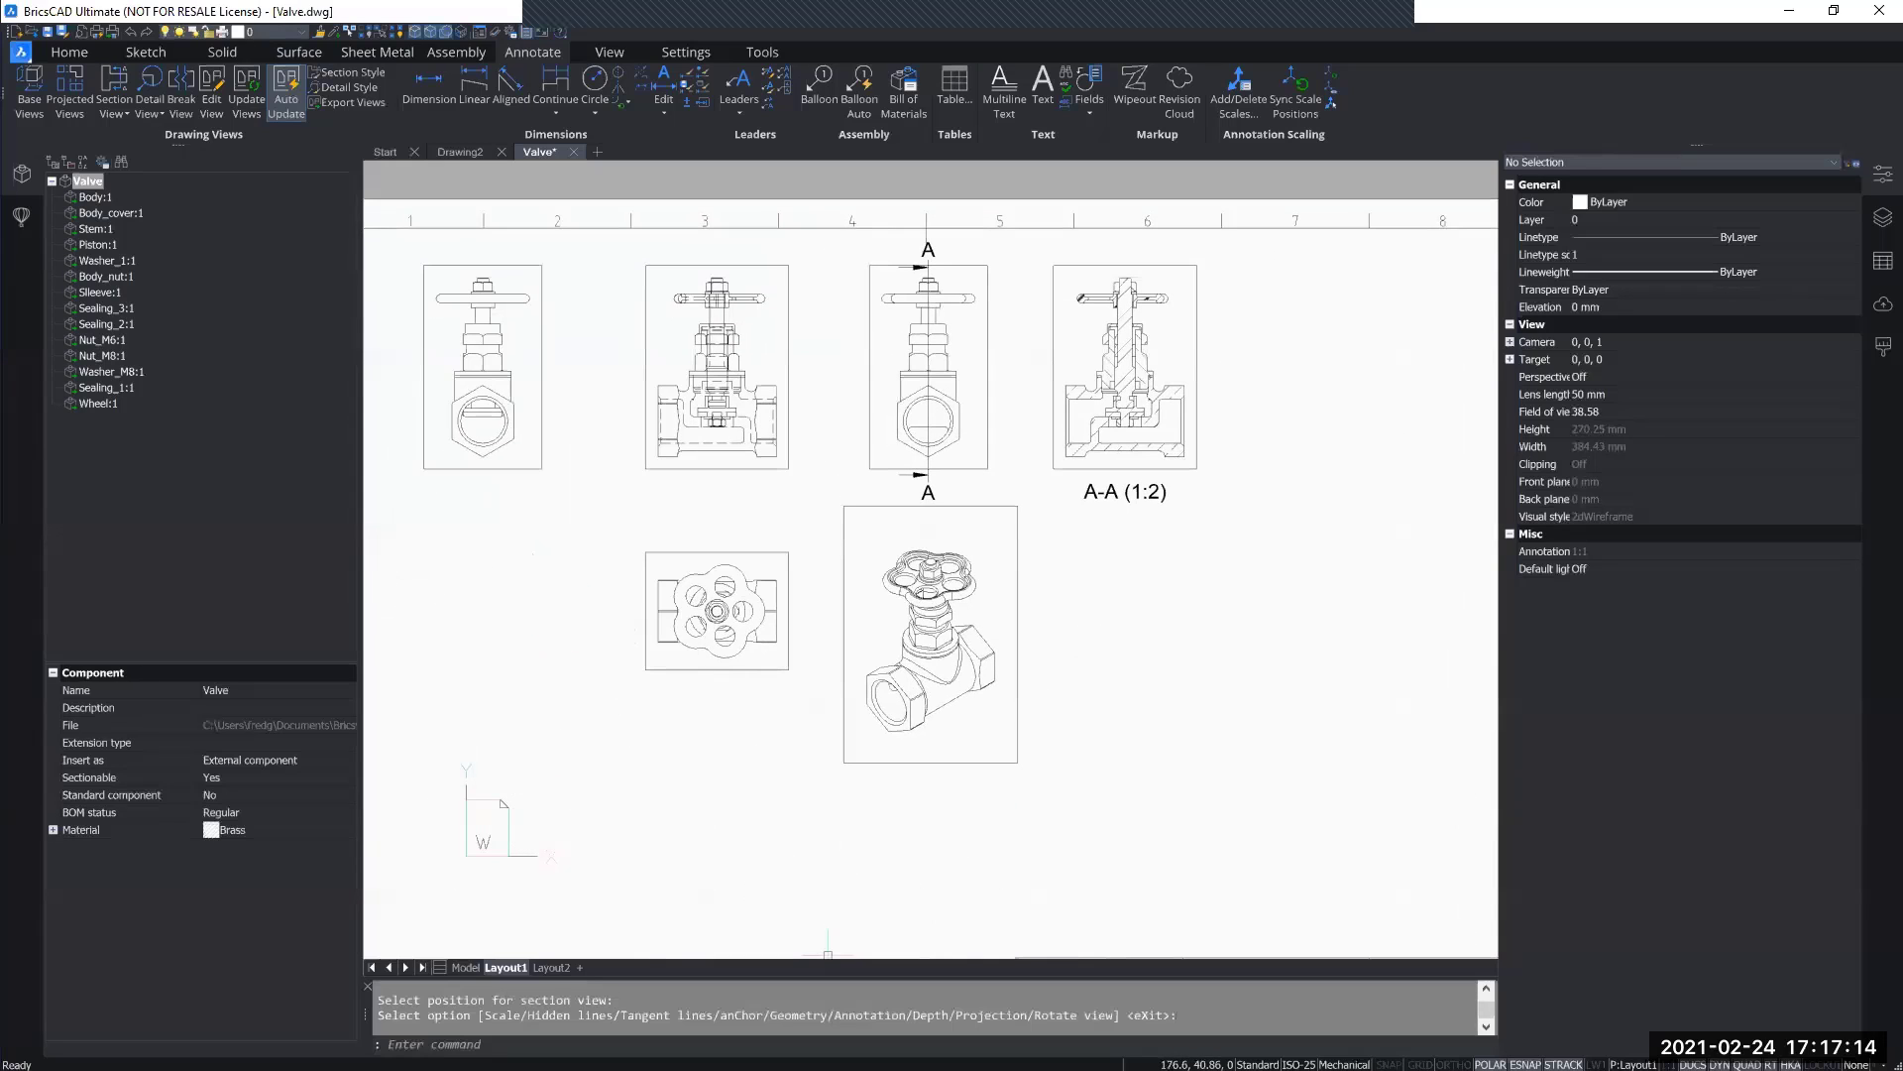
pyautogui.moveTo(541, 640); pyautogui.dragTo(642, 587, button='middle')
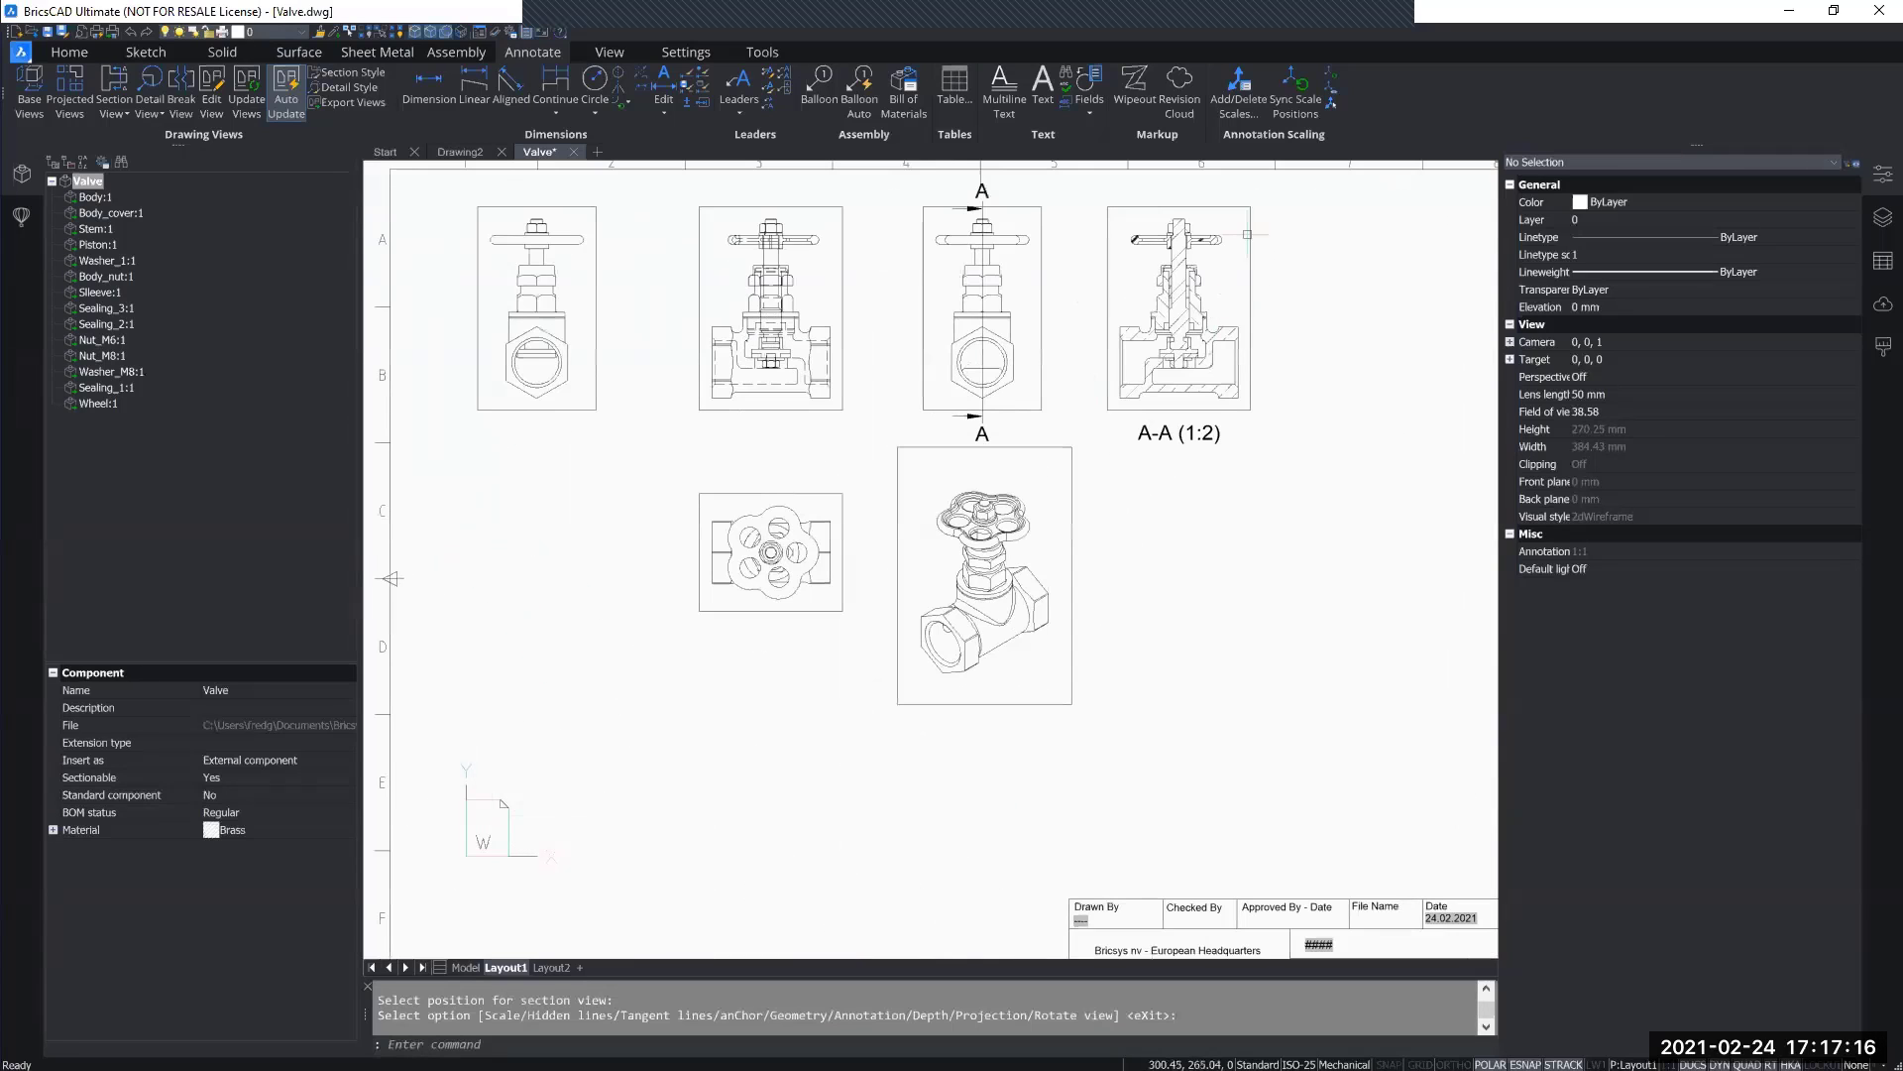
# Step: Start a half section view from the top view, beginning the section line outside the frame's left edge, level with the handwheel's centre
pyautogui.click(124, 114)
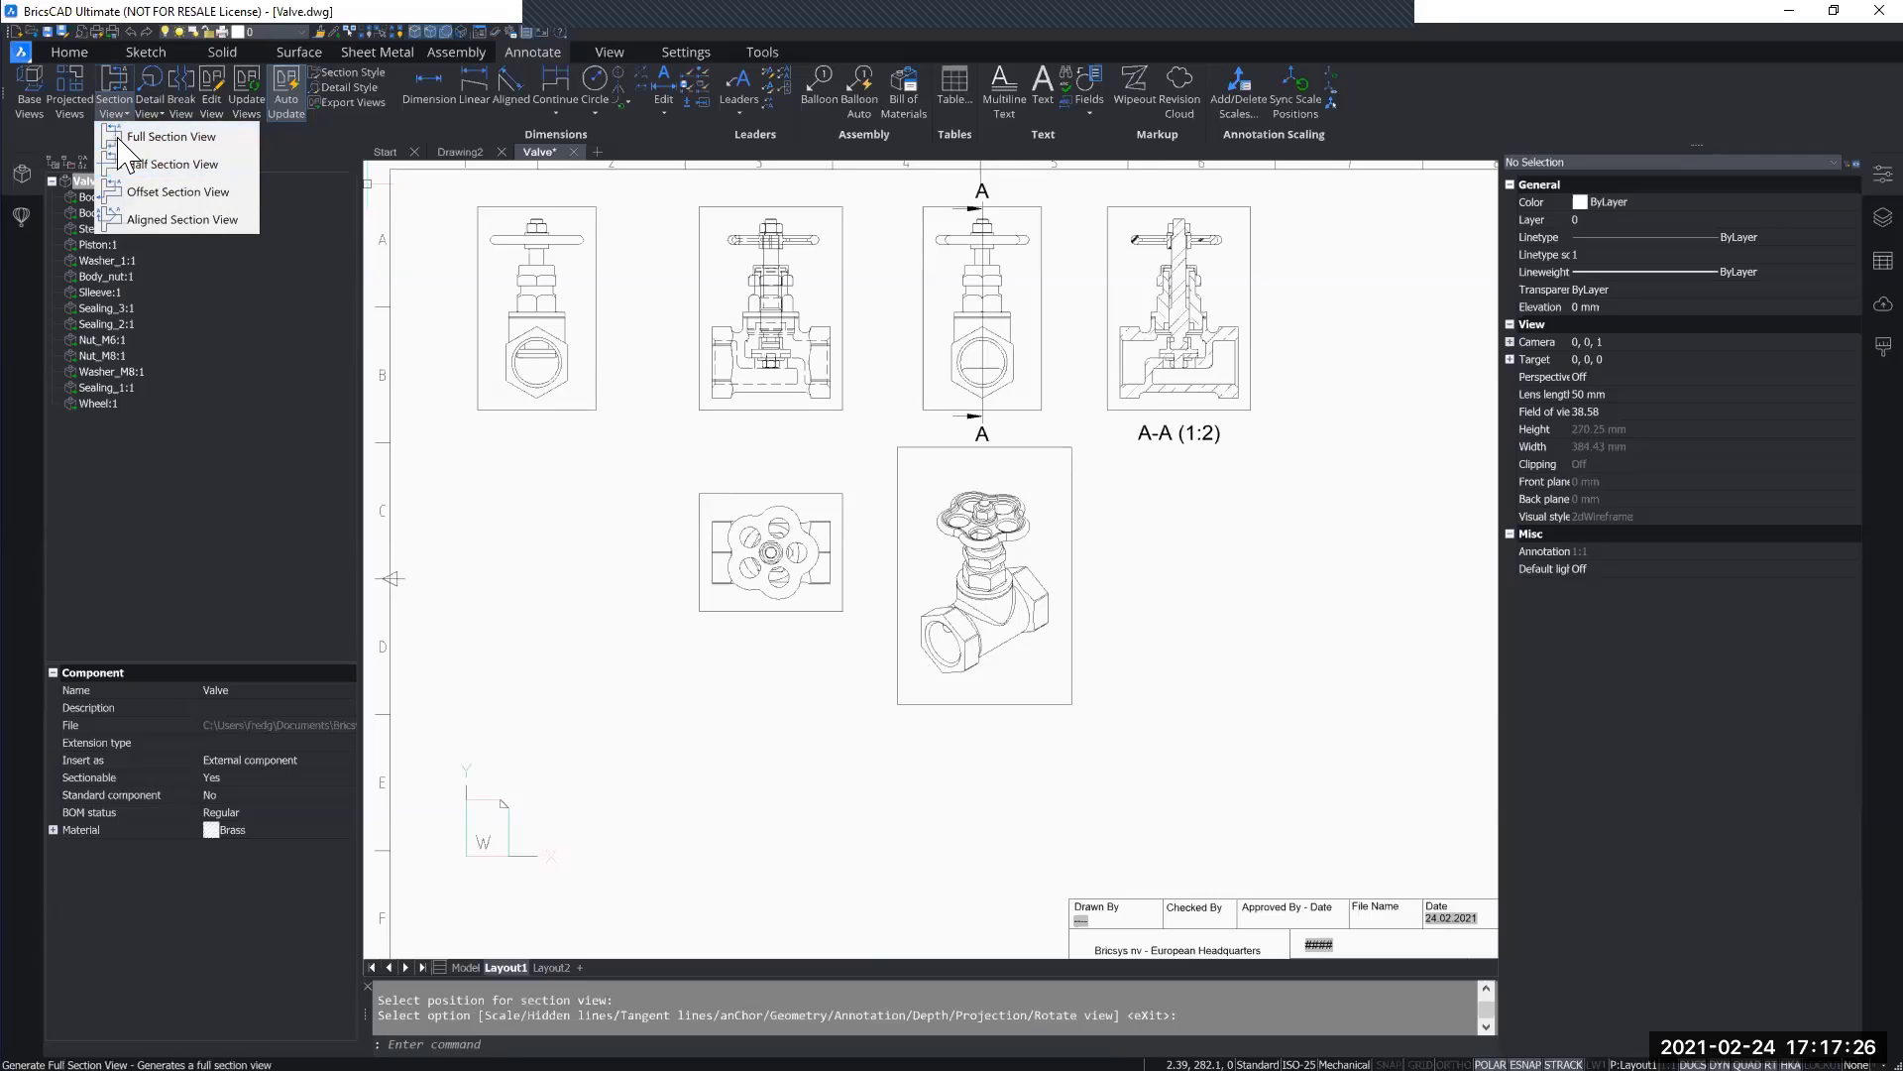
pyautogui.click(196, 174)
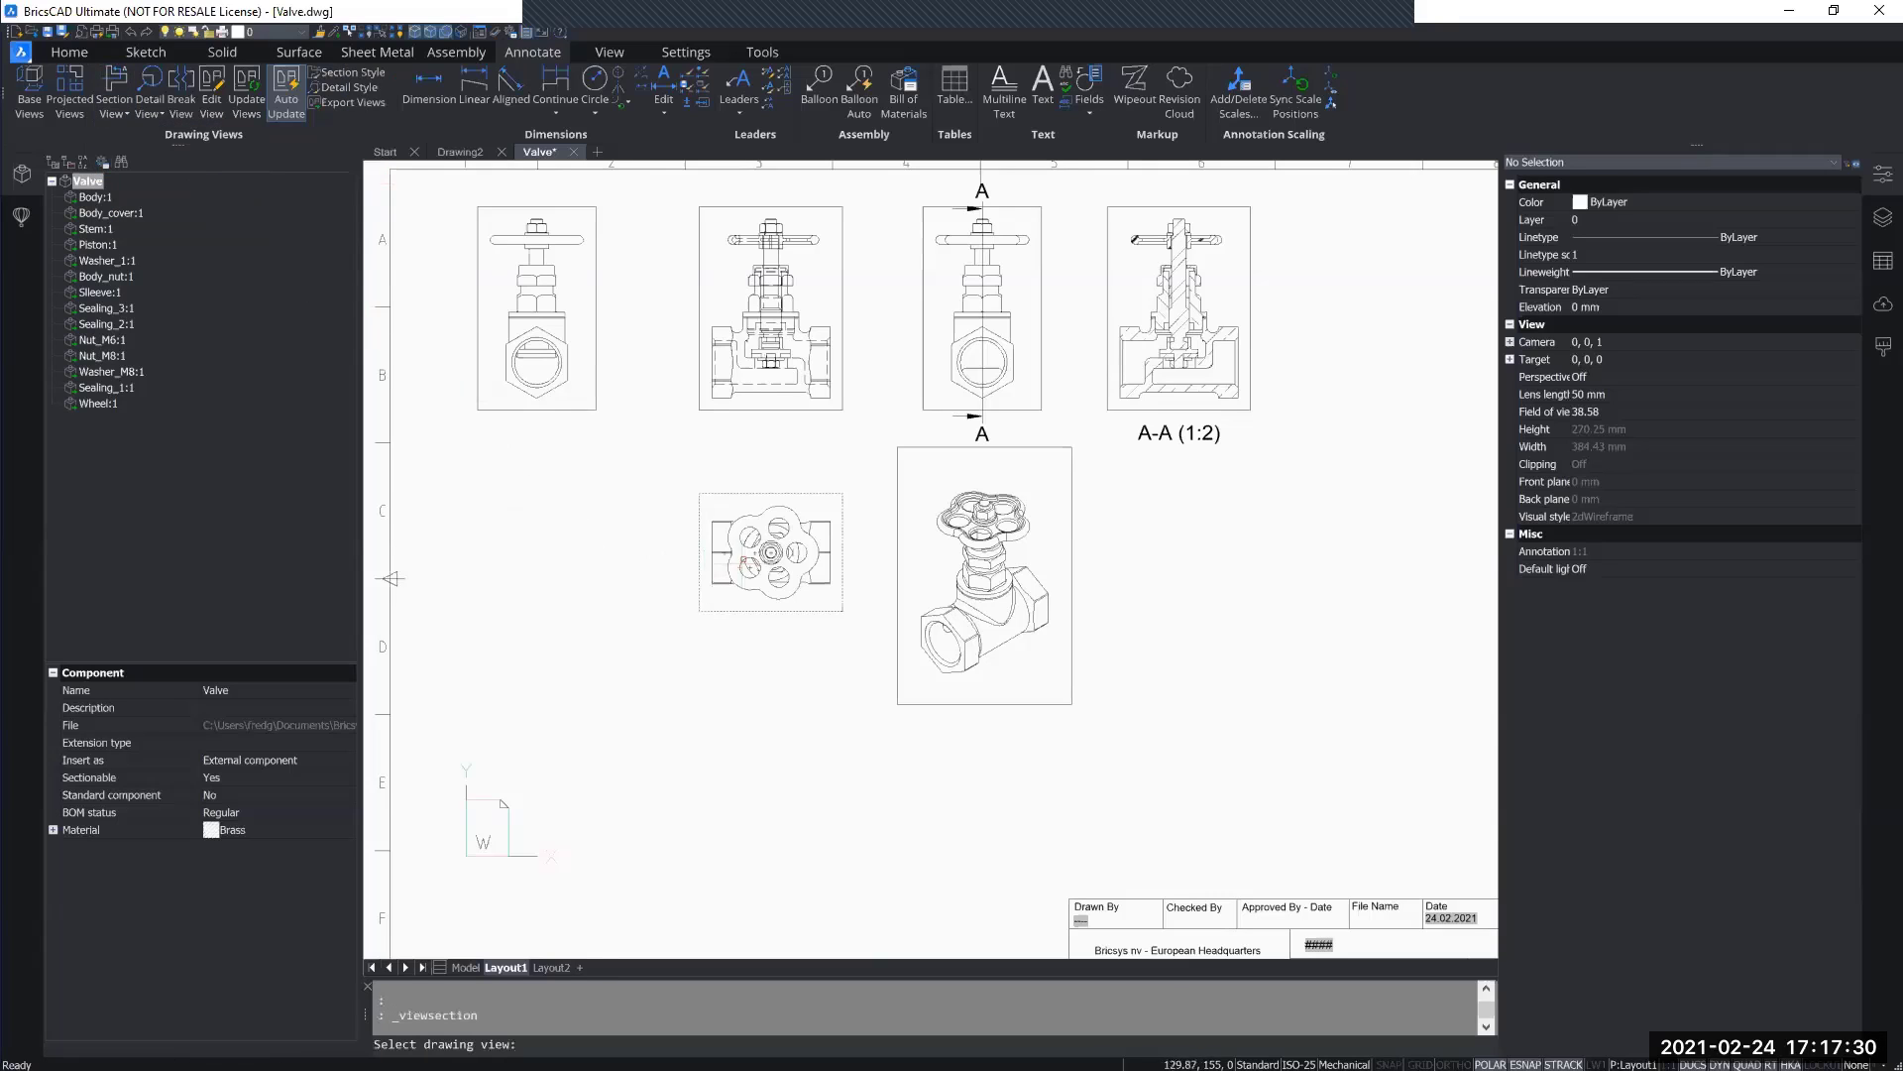
pyautogui.scroll(5, 746, 561)
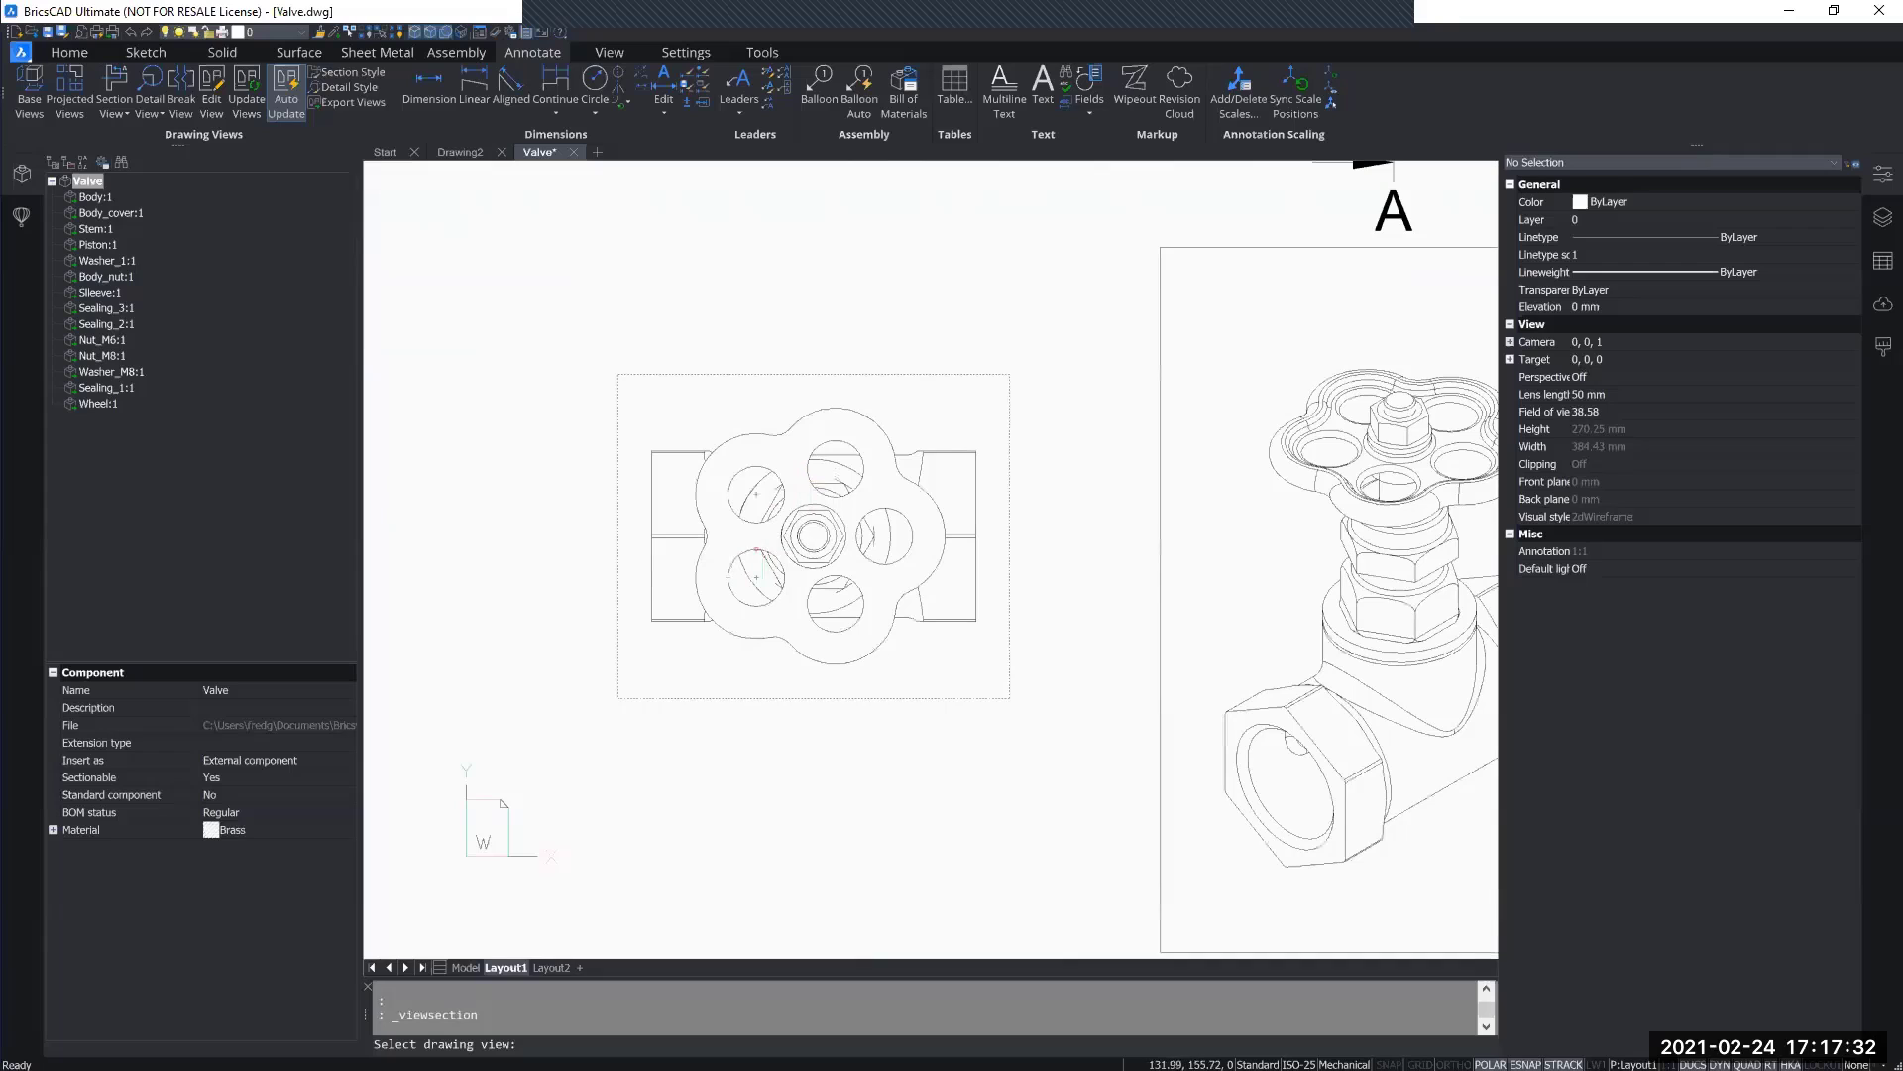
pyautogui.click(638, 436)
pyautogui.scroll(4, 631, 526)
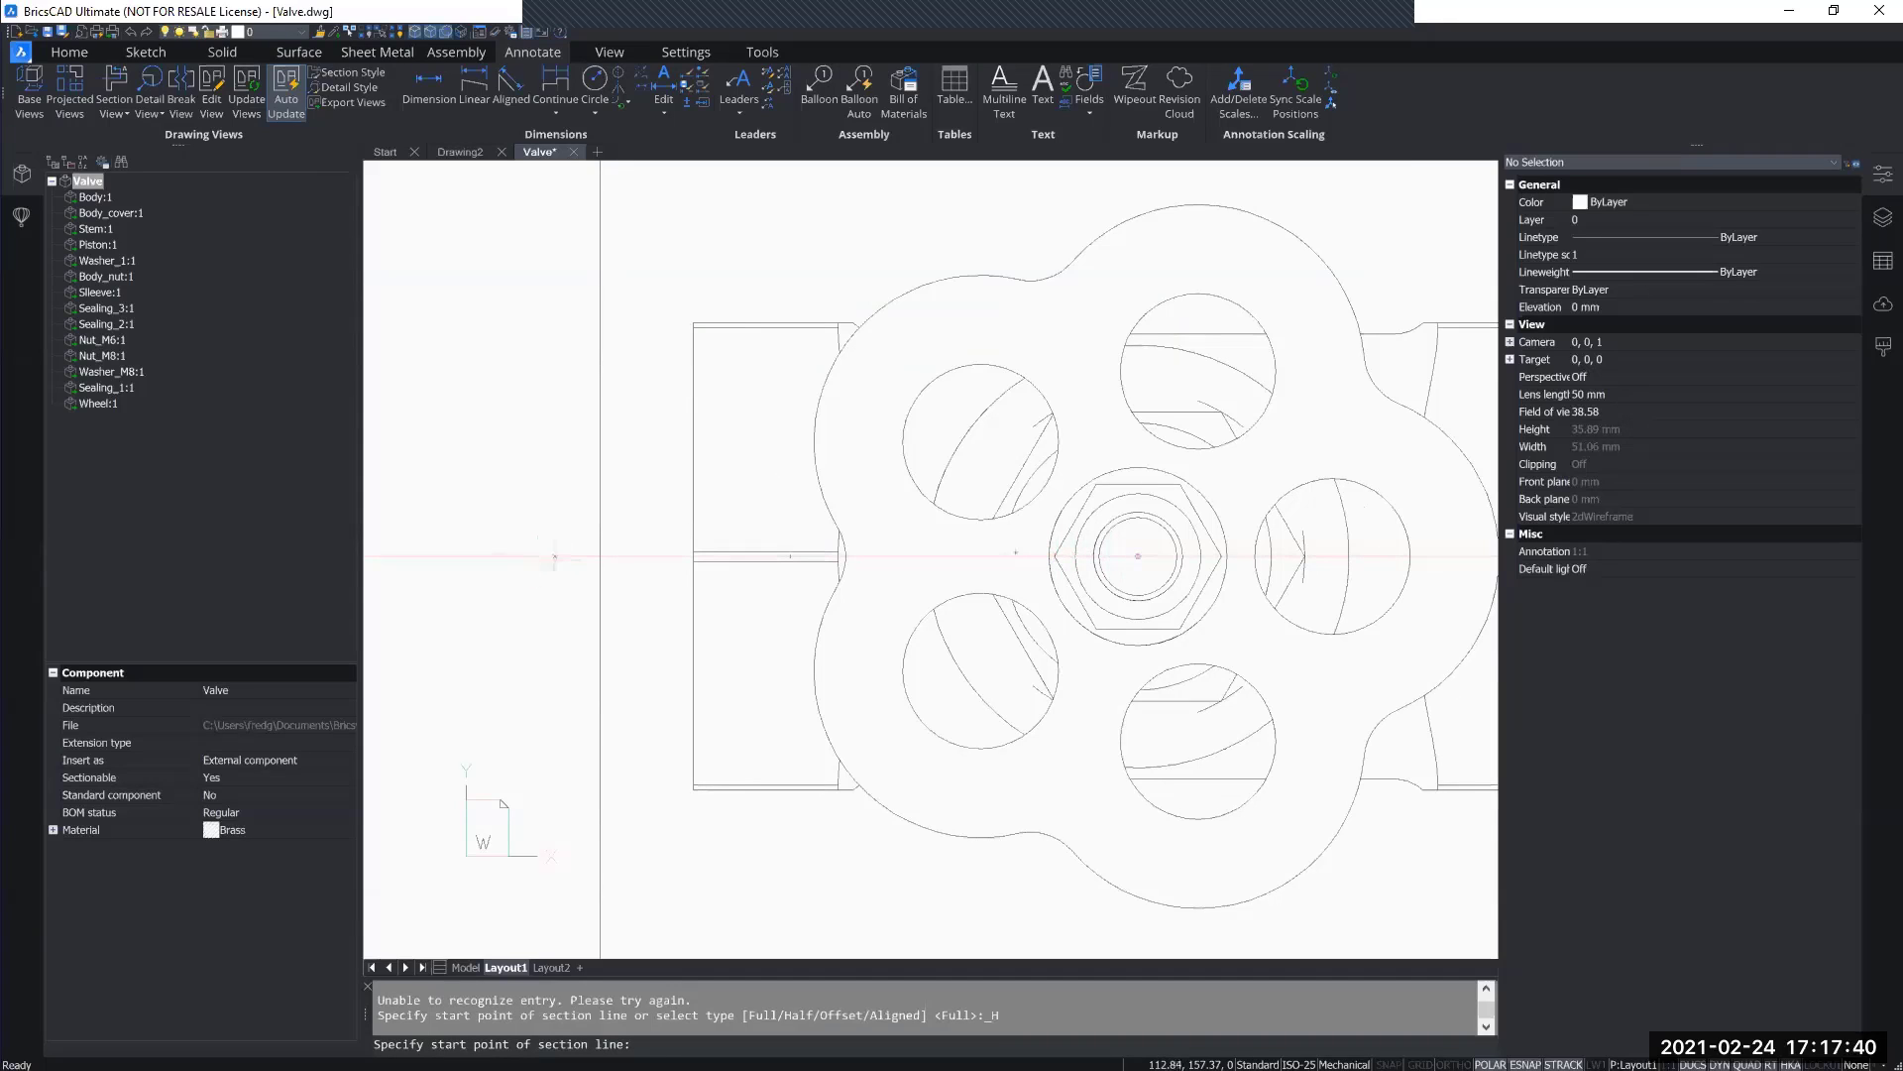
pyautogui.click(481, 556)
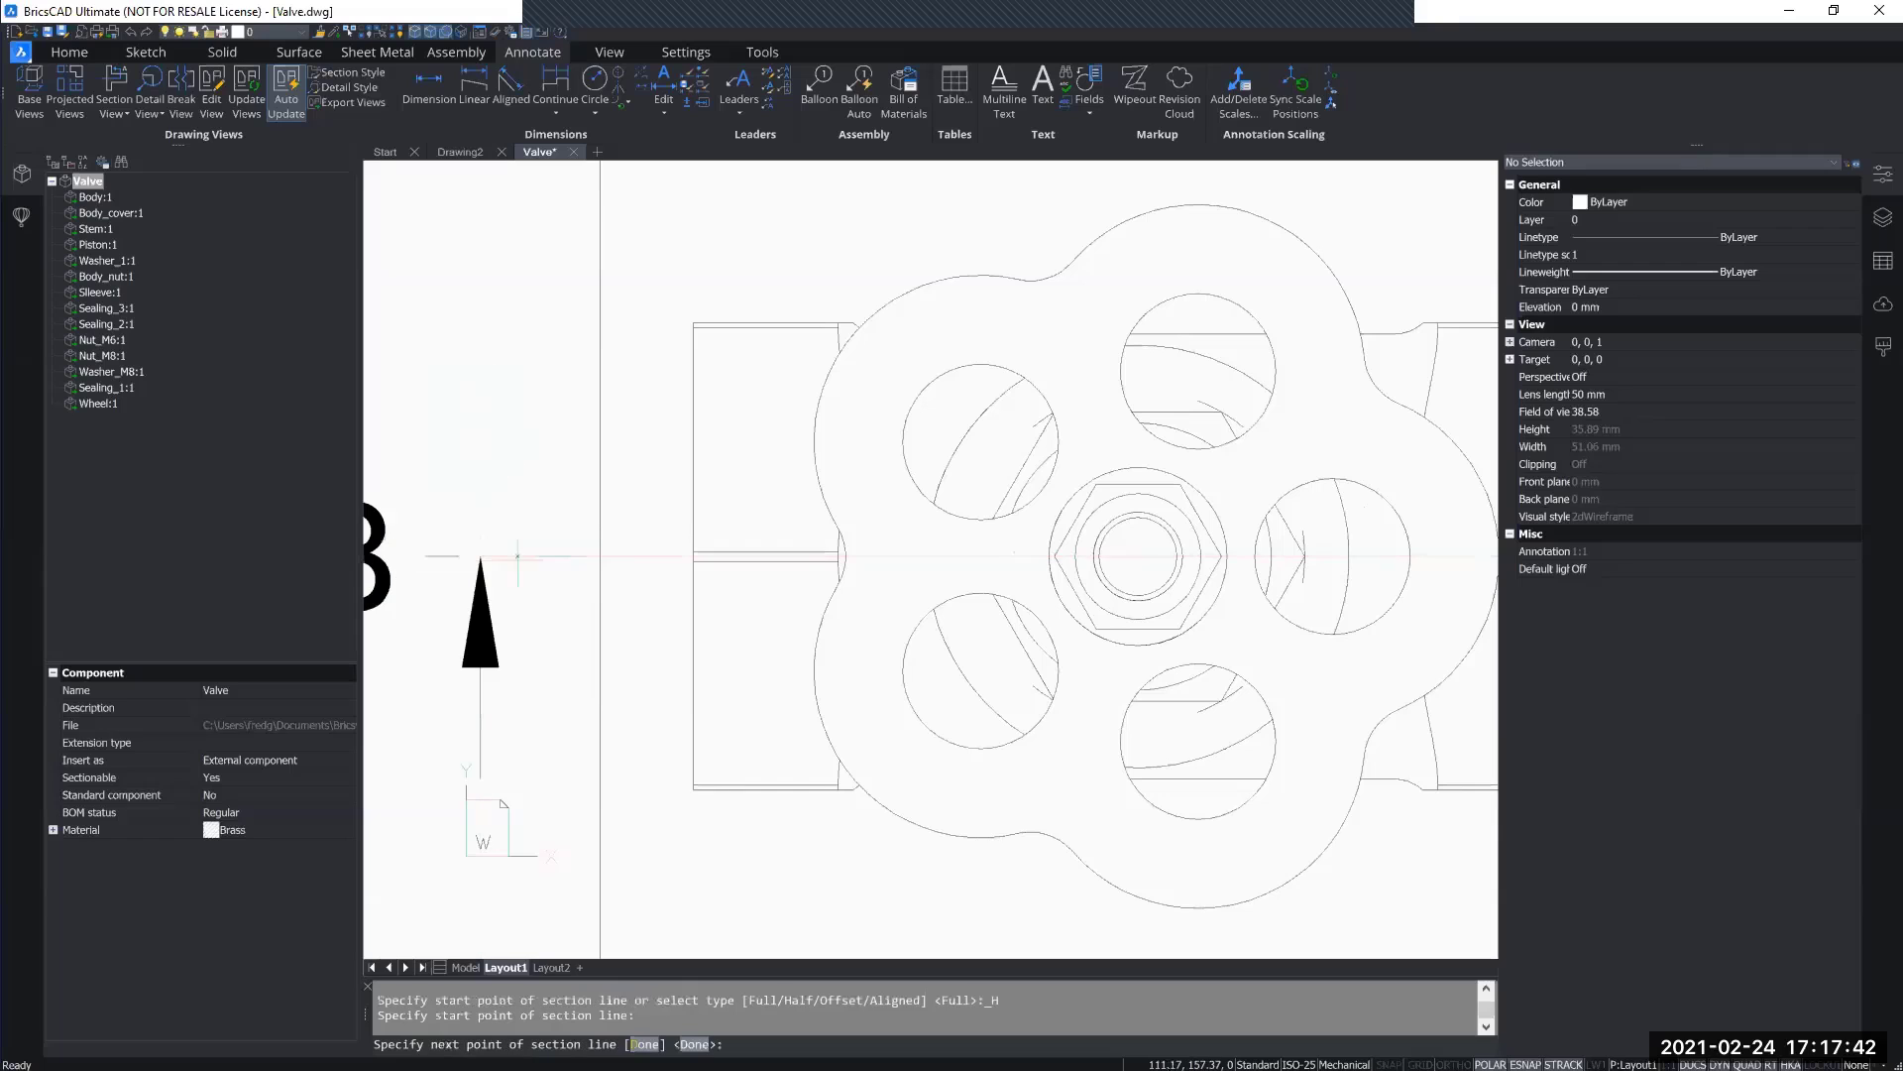
# Step: Run the half section line to the handwheel's centre, turn it straight down past the top view frame's lower edge, and finish the line
pyautogui.scroll(-5, 666, 556)
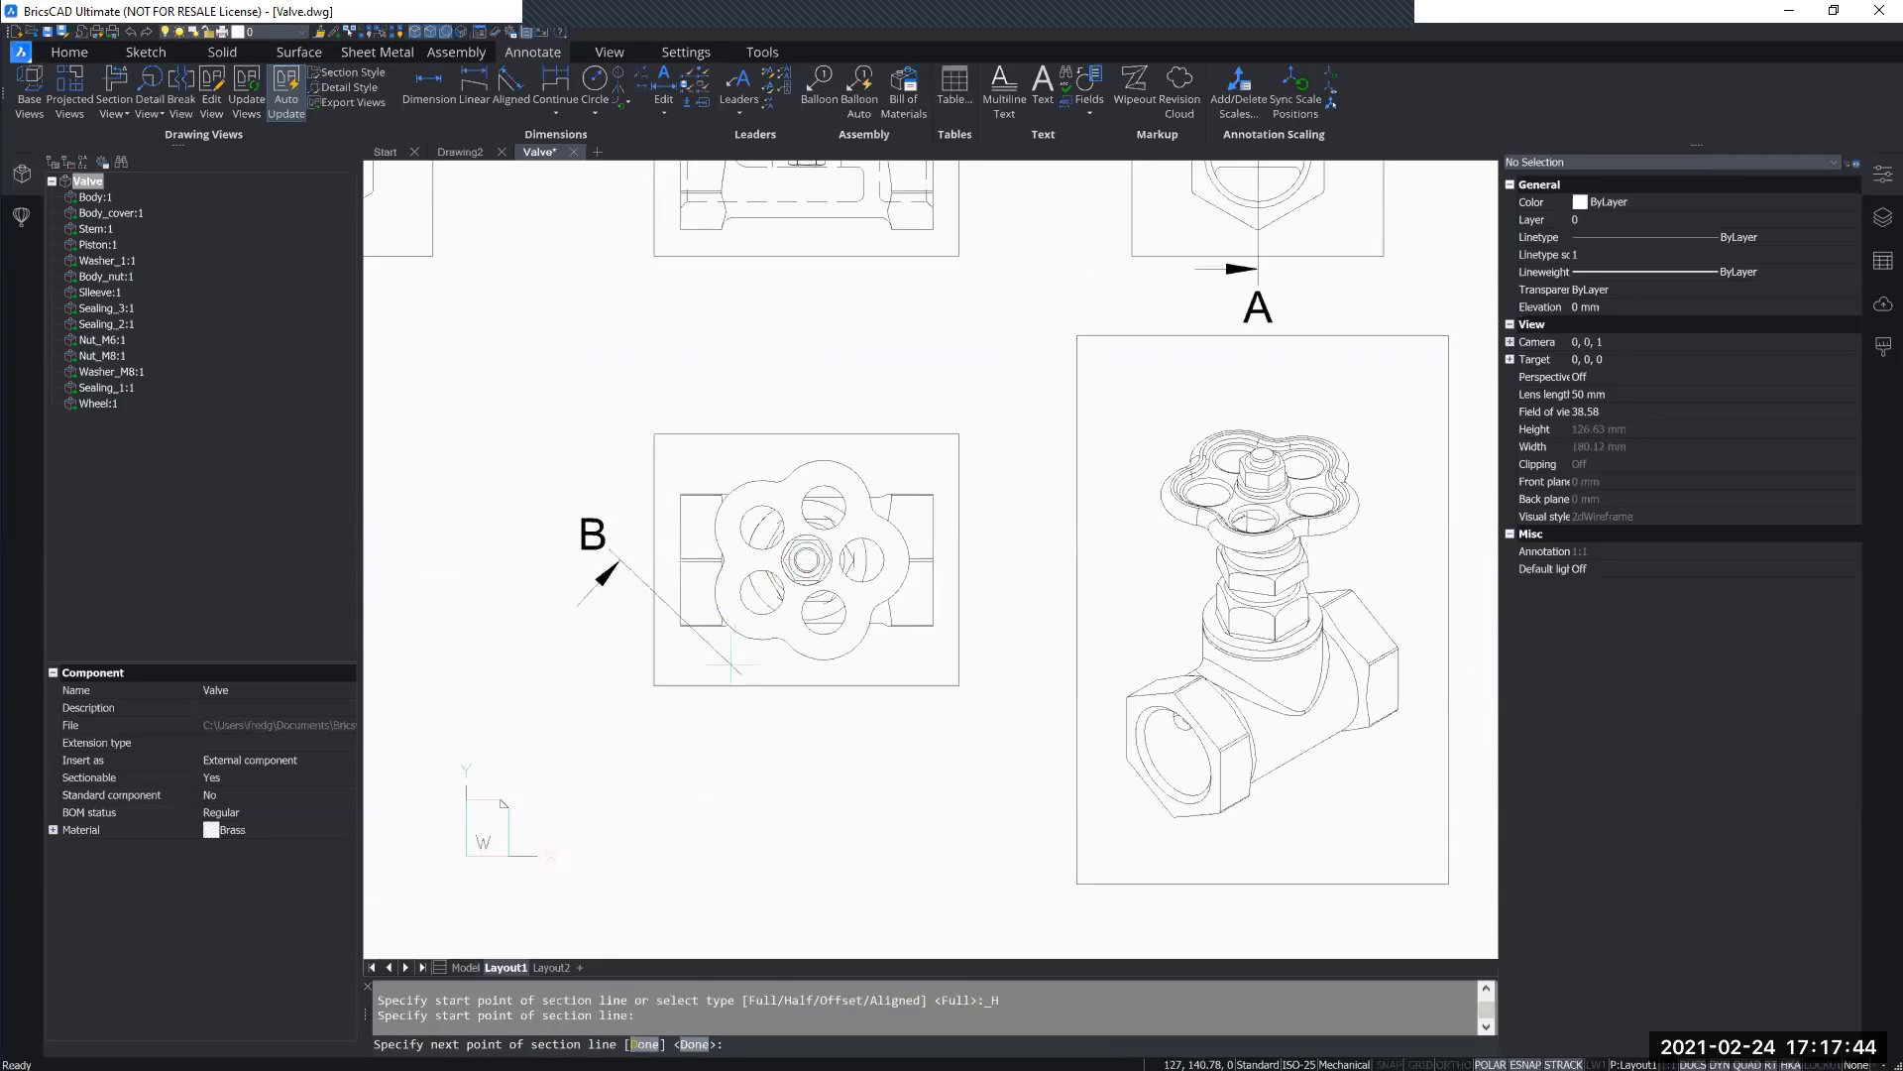
pyautogui.scroll(5, 806, 560)
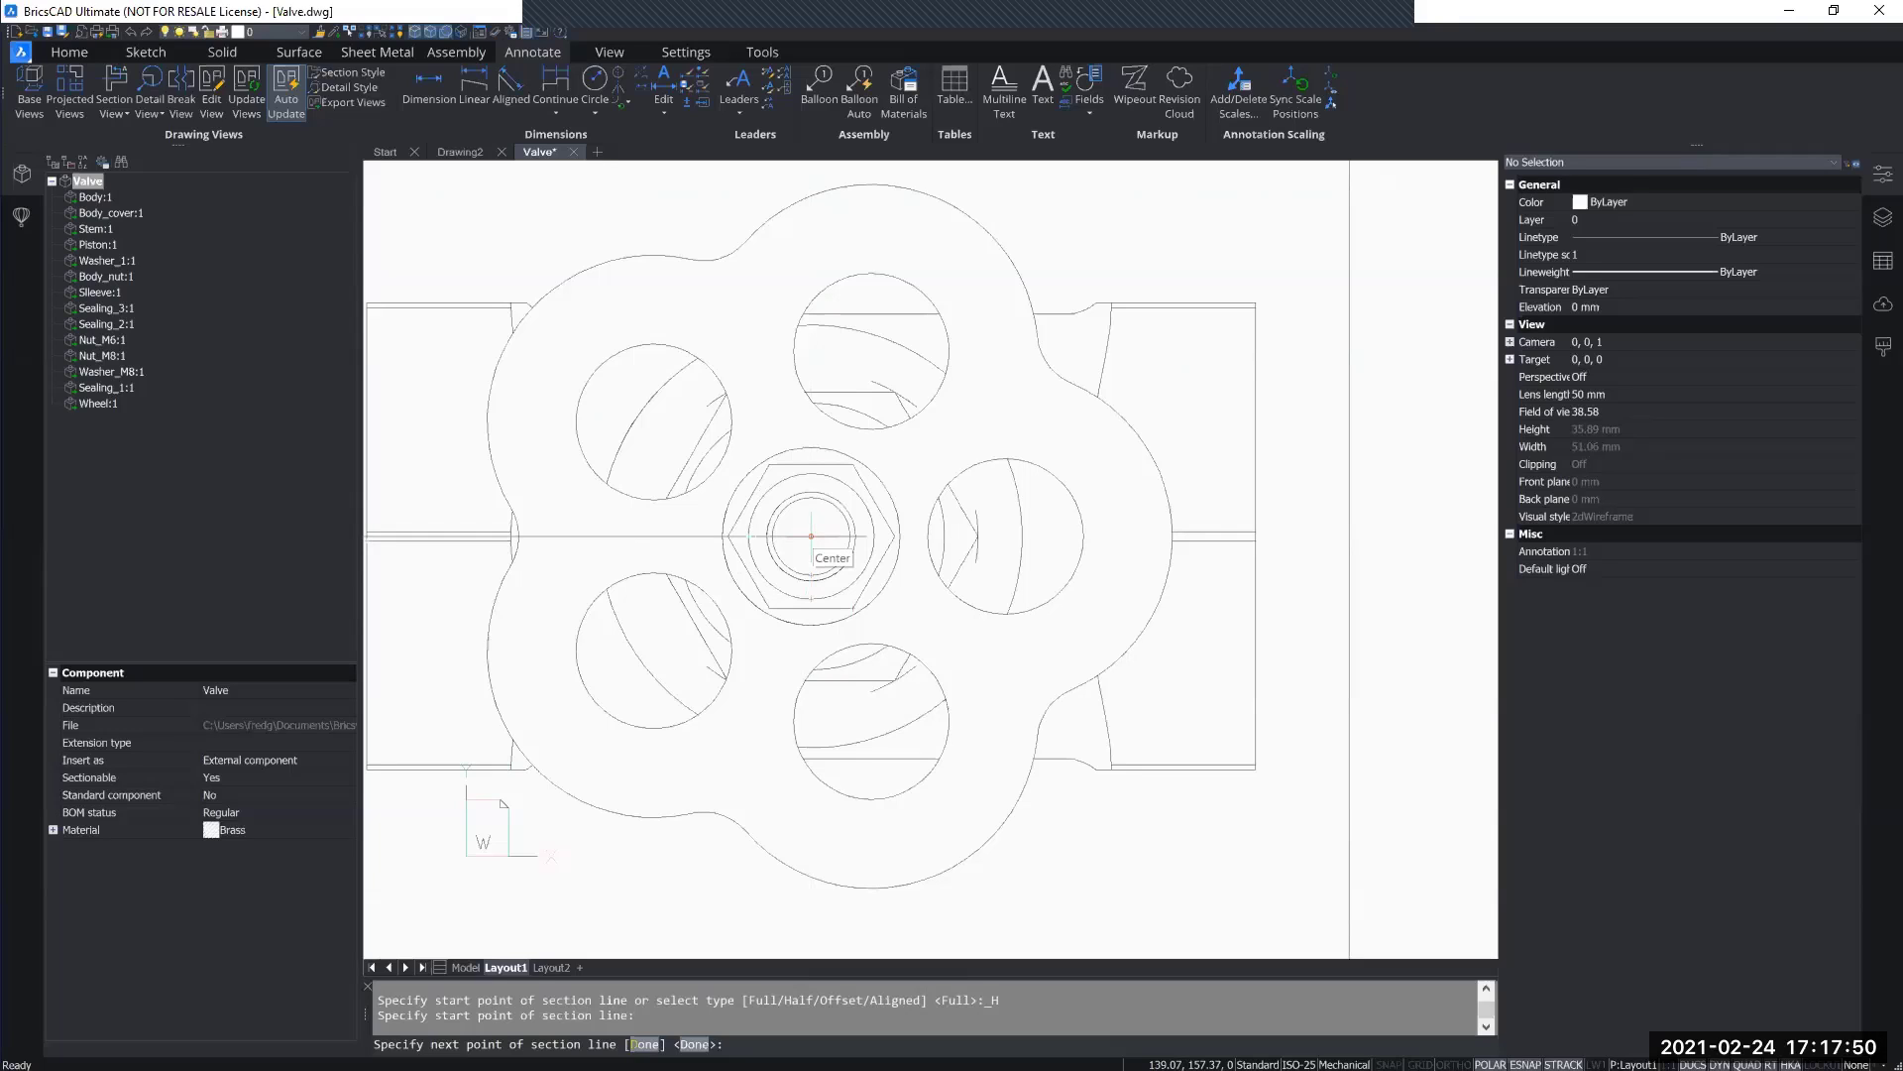
pyautogui.click(811, 537)
pyautogui.scroll(-5, 883, 719)
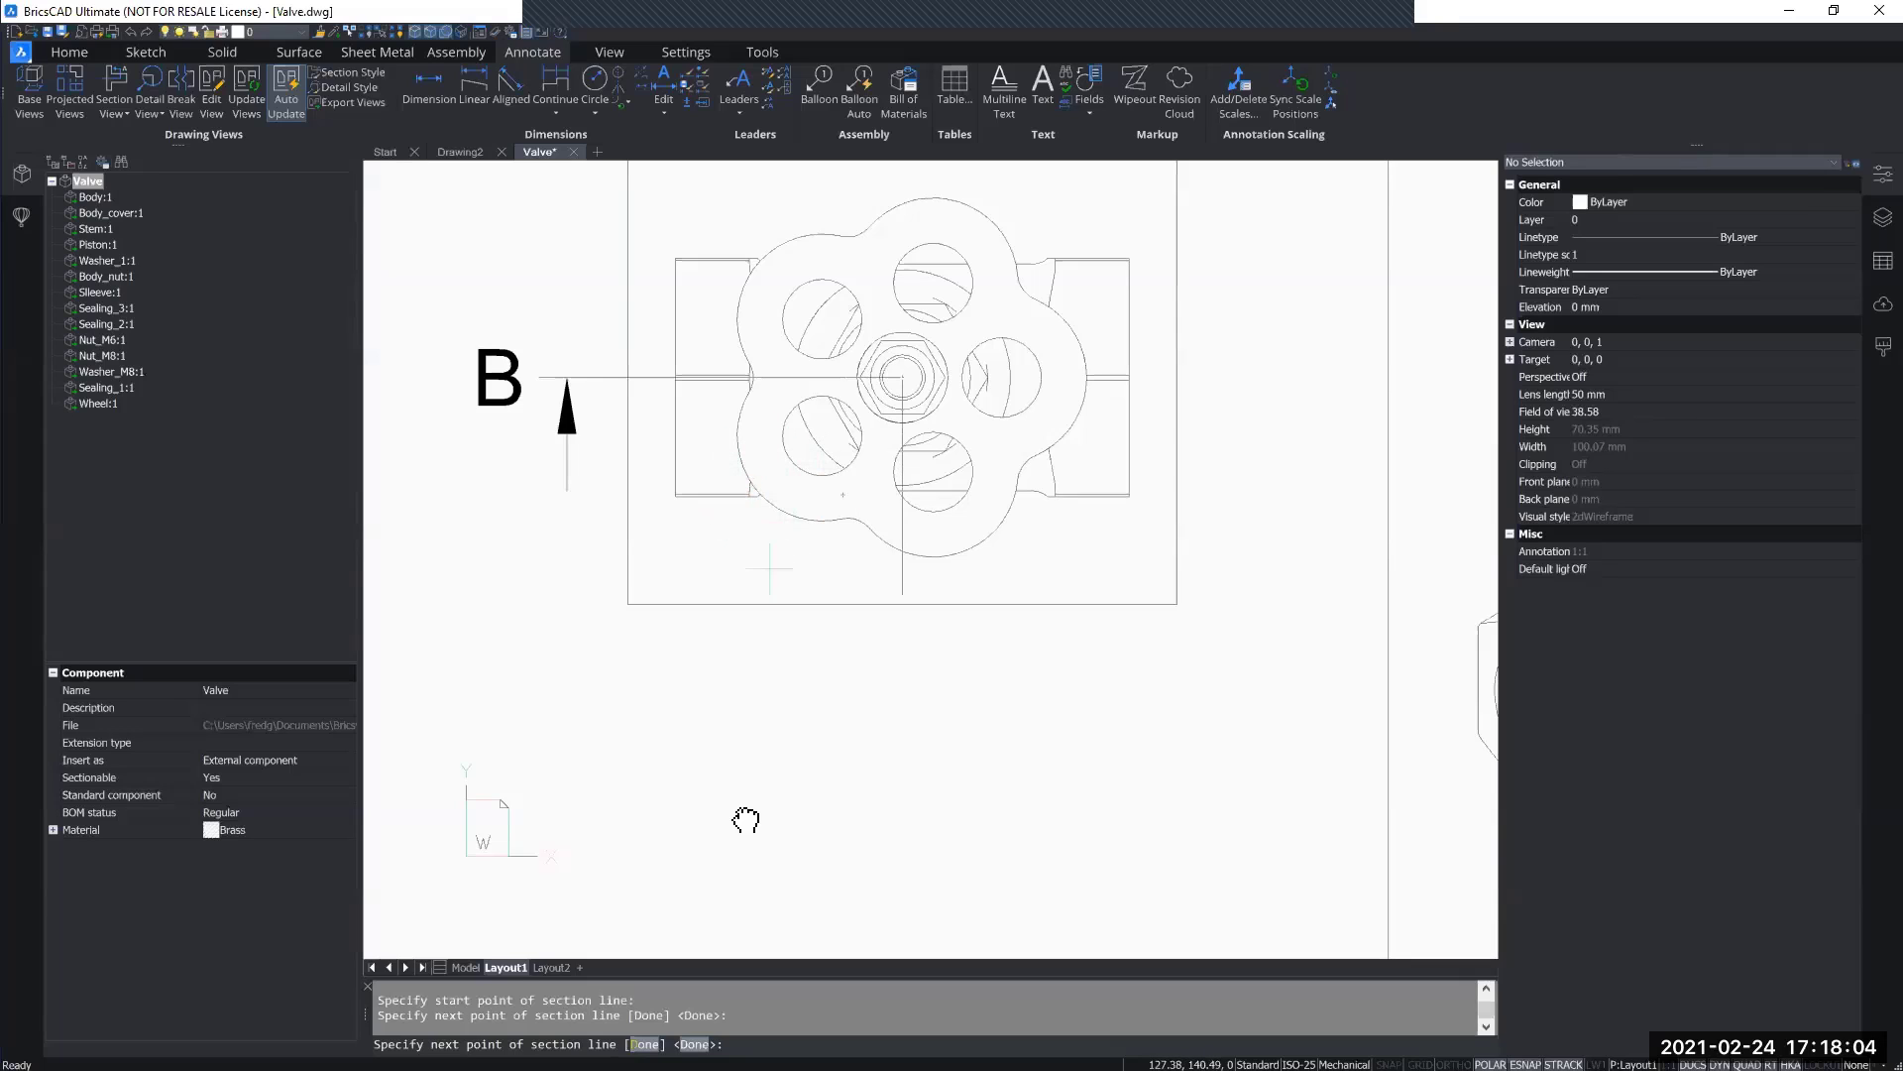
pyautogui.moveTo(746, 819); pyautogui.dragTo(741, 981, button='middle')
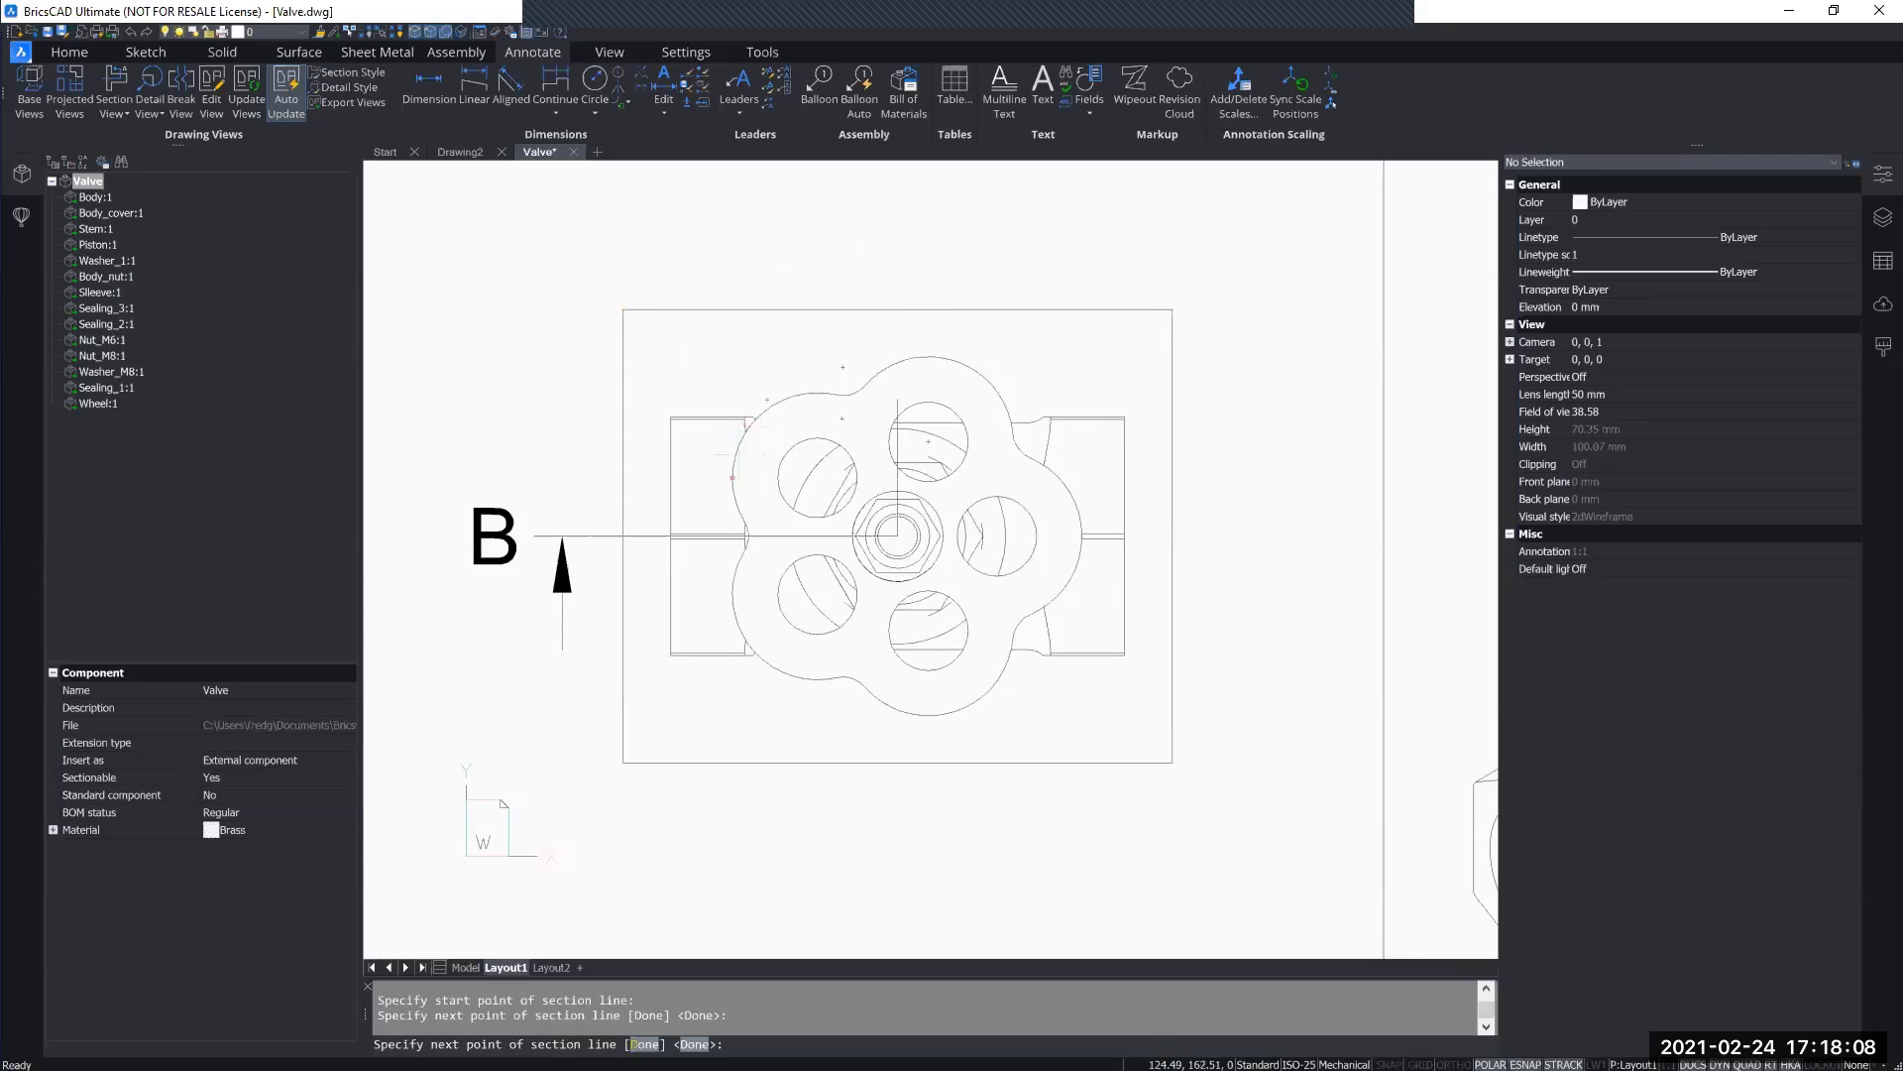
pyautogui.moveTo(808, 808); pyautogui.dragTo(813, 645, button='middle')
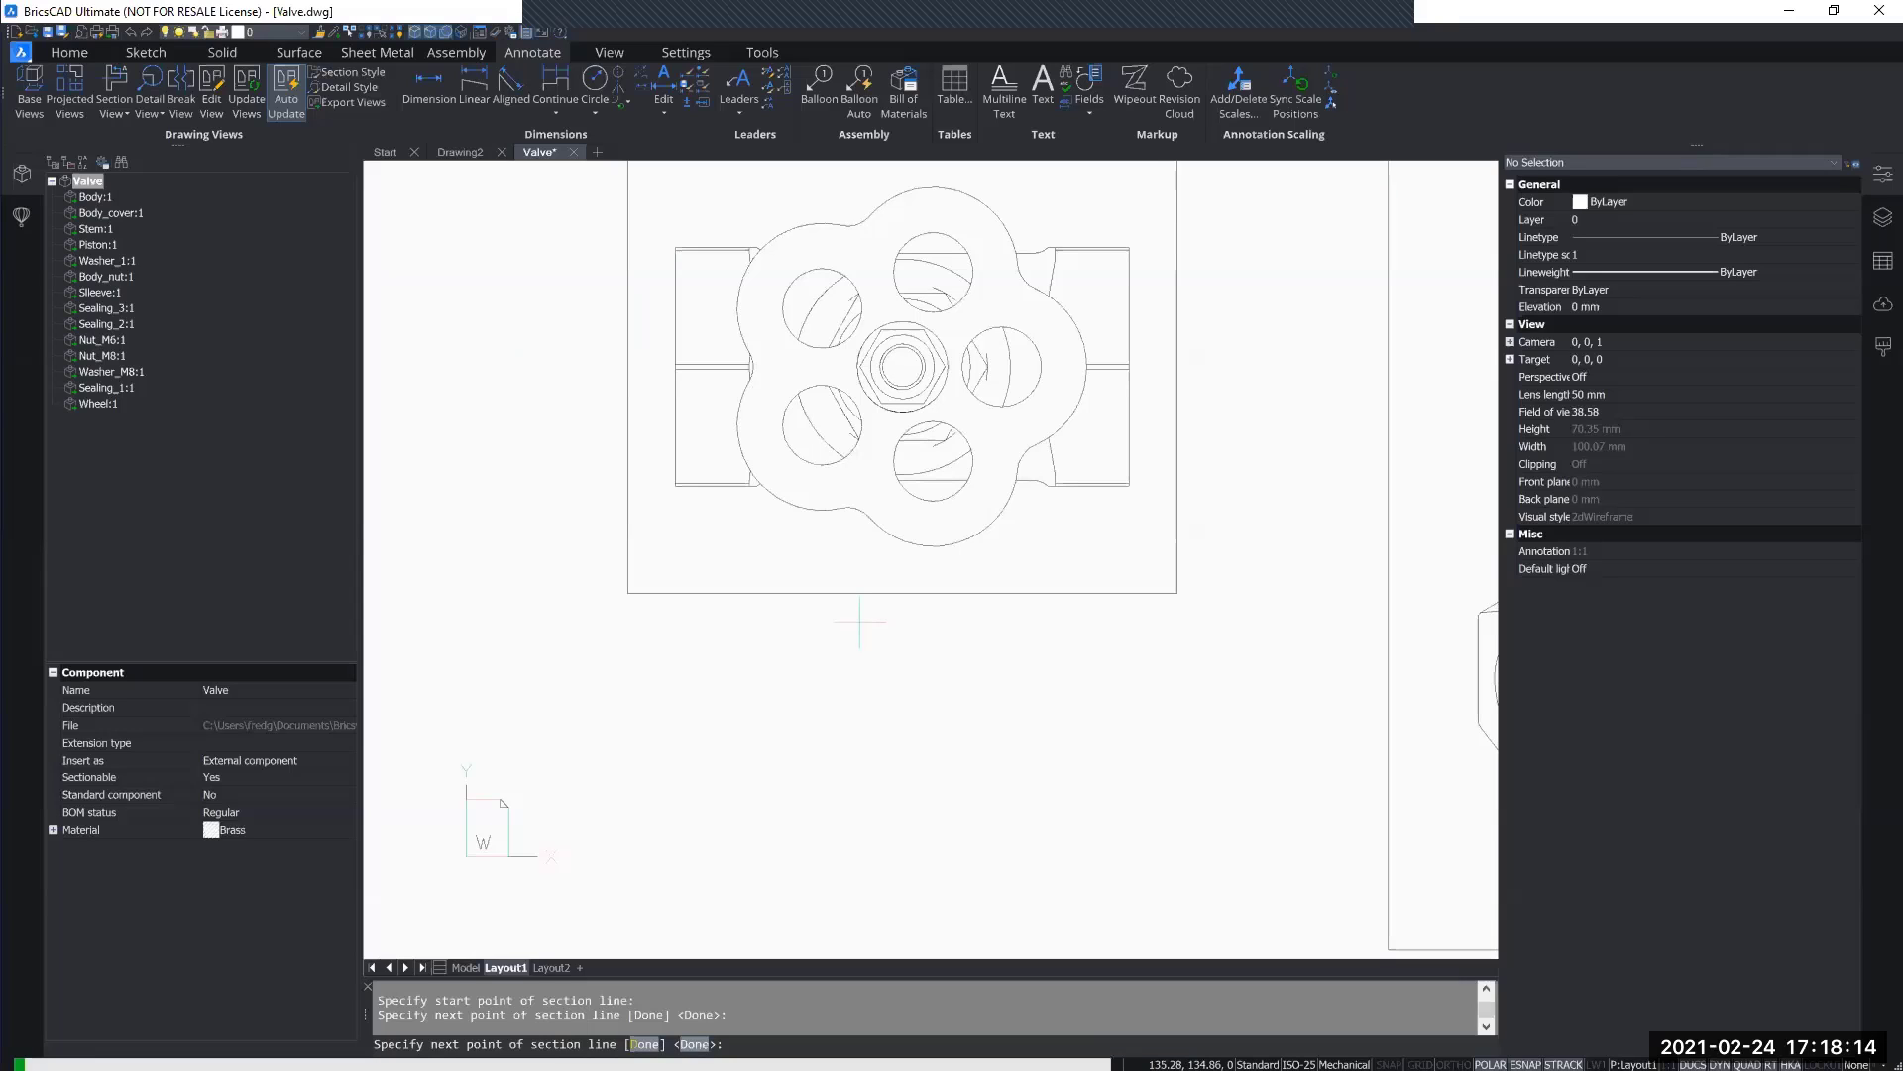
pyautogui.scroll(-4, 860, 622)
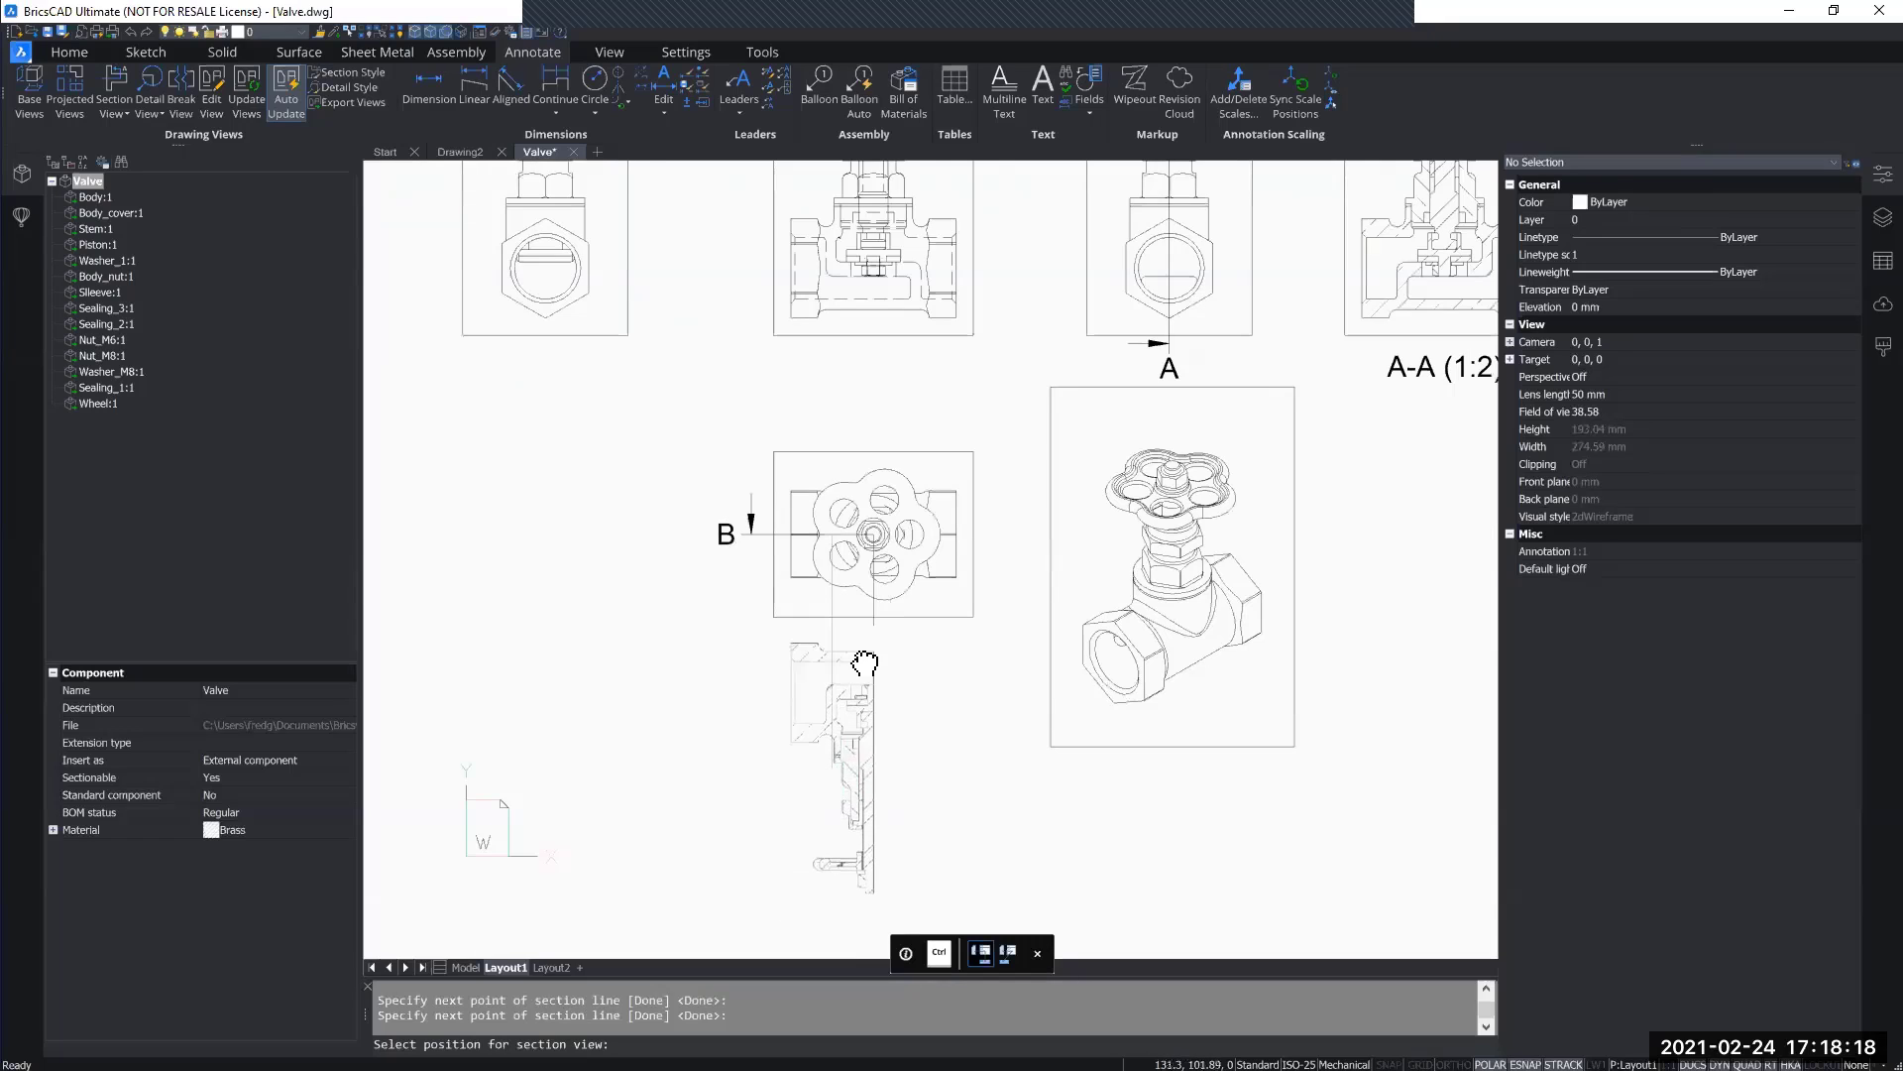
# Step: Place the half section view upright below the top view, centred under it with the section arrow pointing up, and accept the default options
pyautogui.moveTo(863, 658); pyautogui.dragTo(806, 274, button='middle')
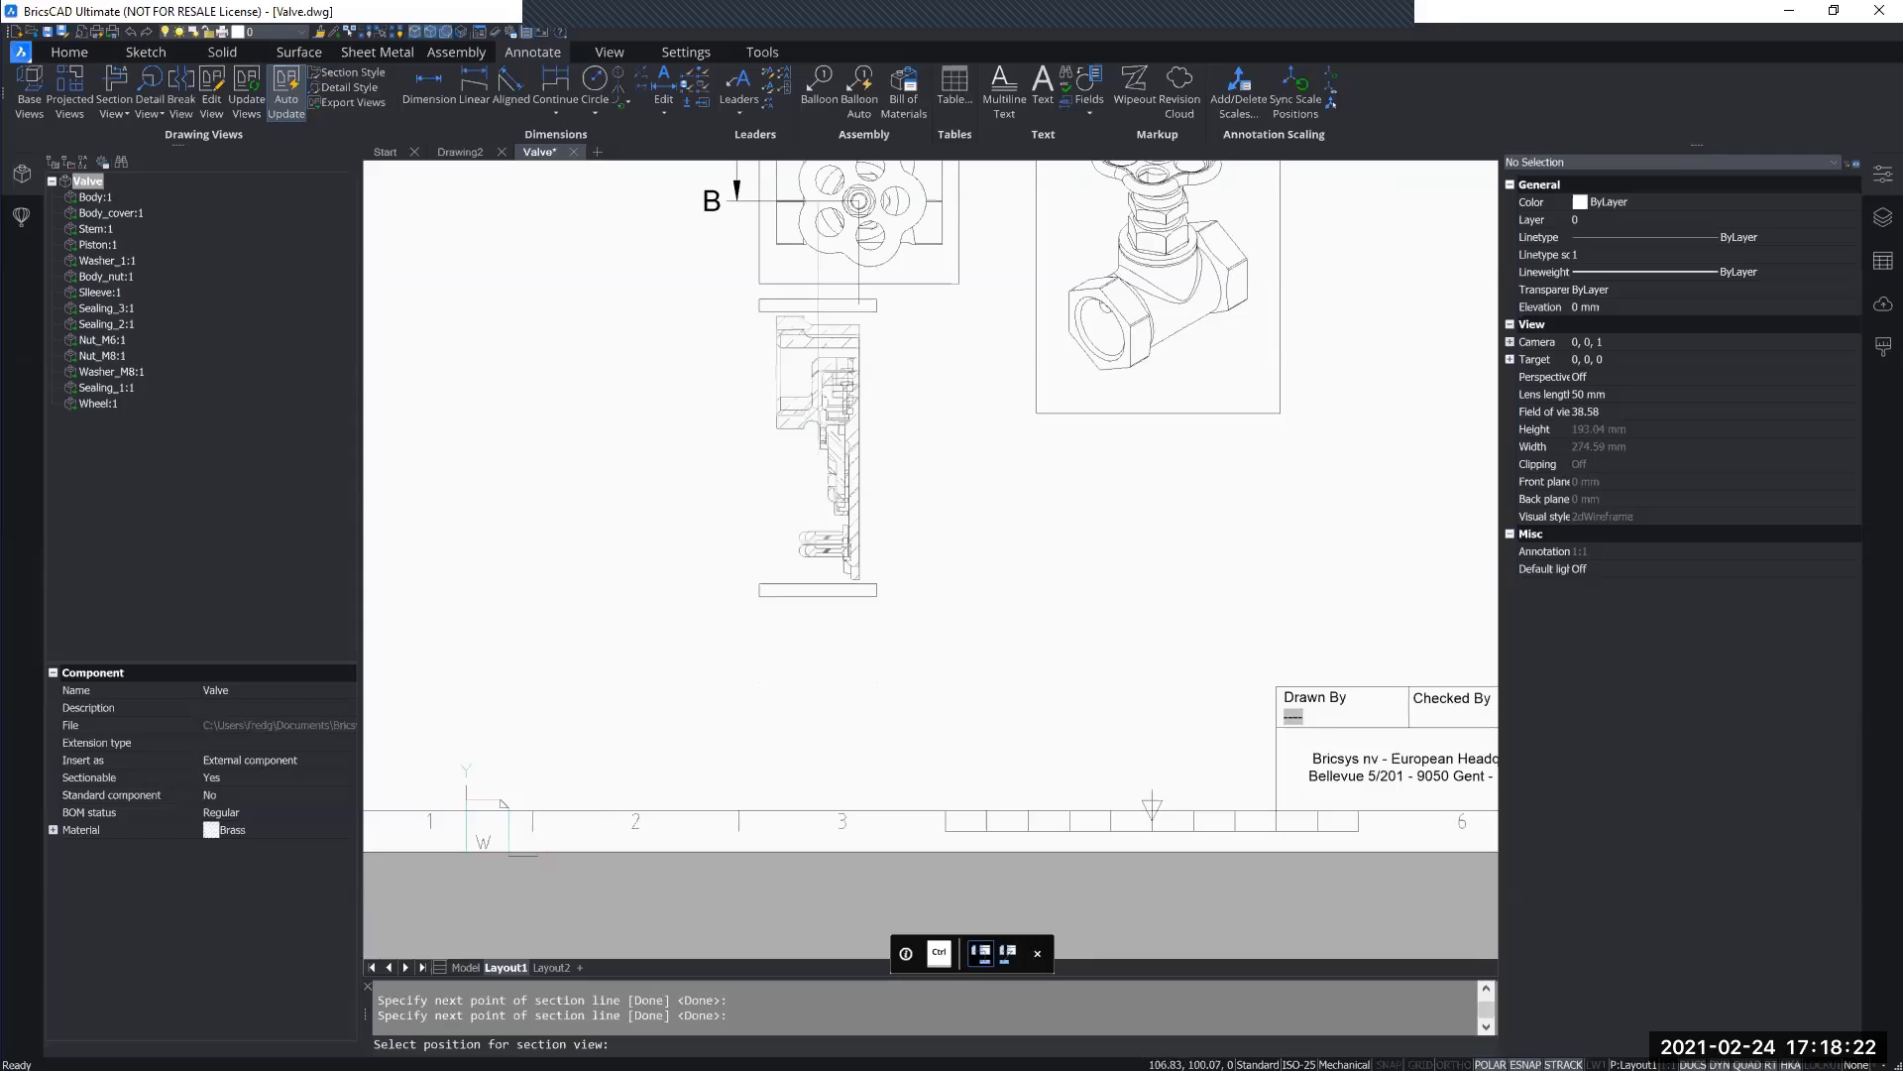
pyautogui.moveTo(701, 523); pyautogui.dragTo(750, 992, button='middle')
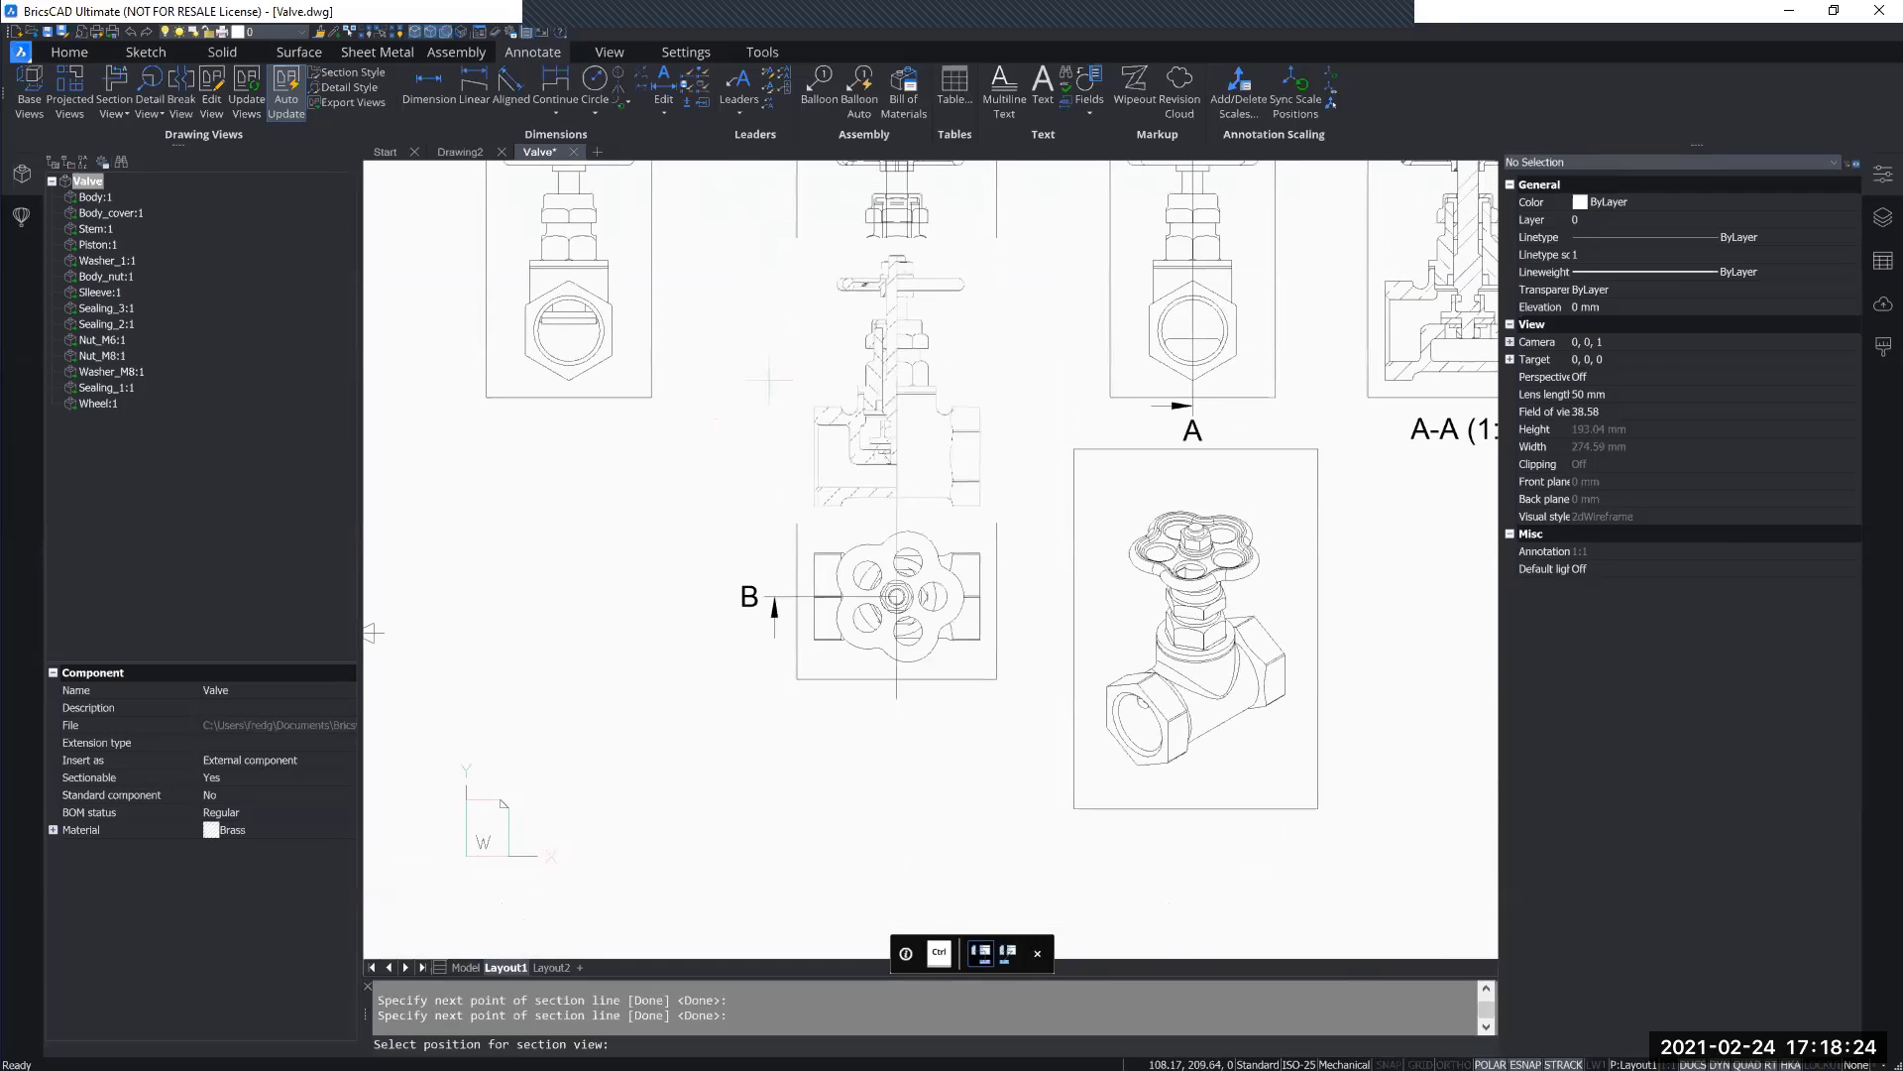
pyautogui.moveTo(717, 379); pyautogui.dragTo(697, 523, button='middle')
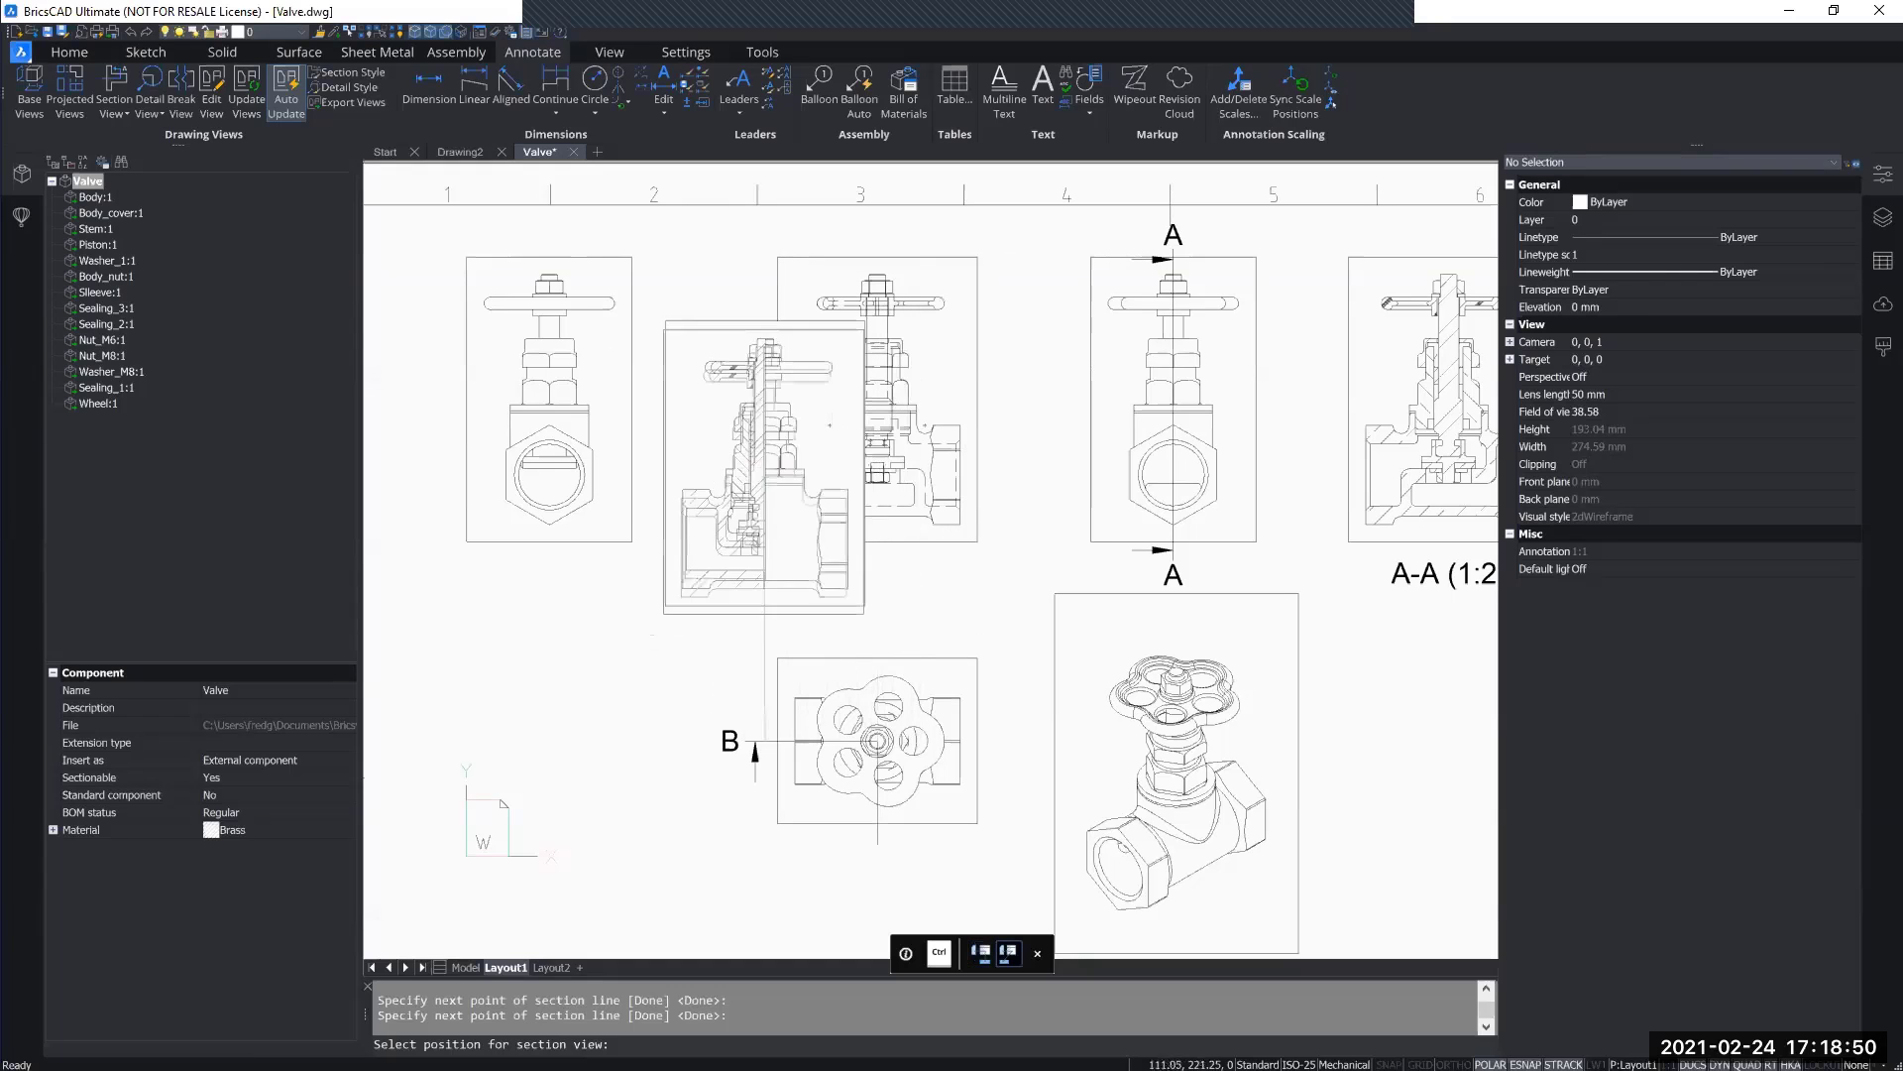
pyautogui.moveTo(647, 713); pyautogui.dragTo(728, 399, button='middle')
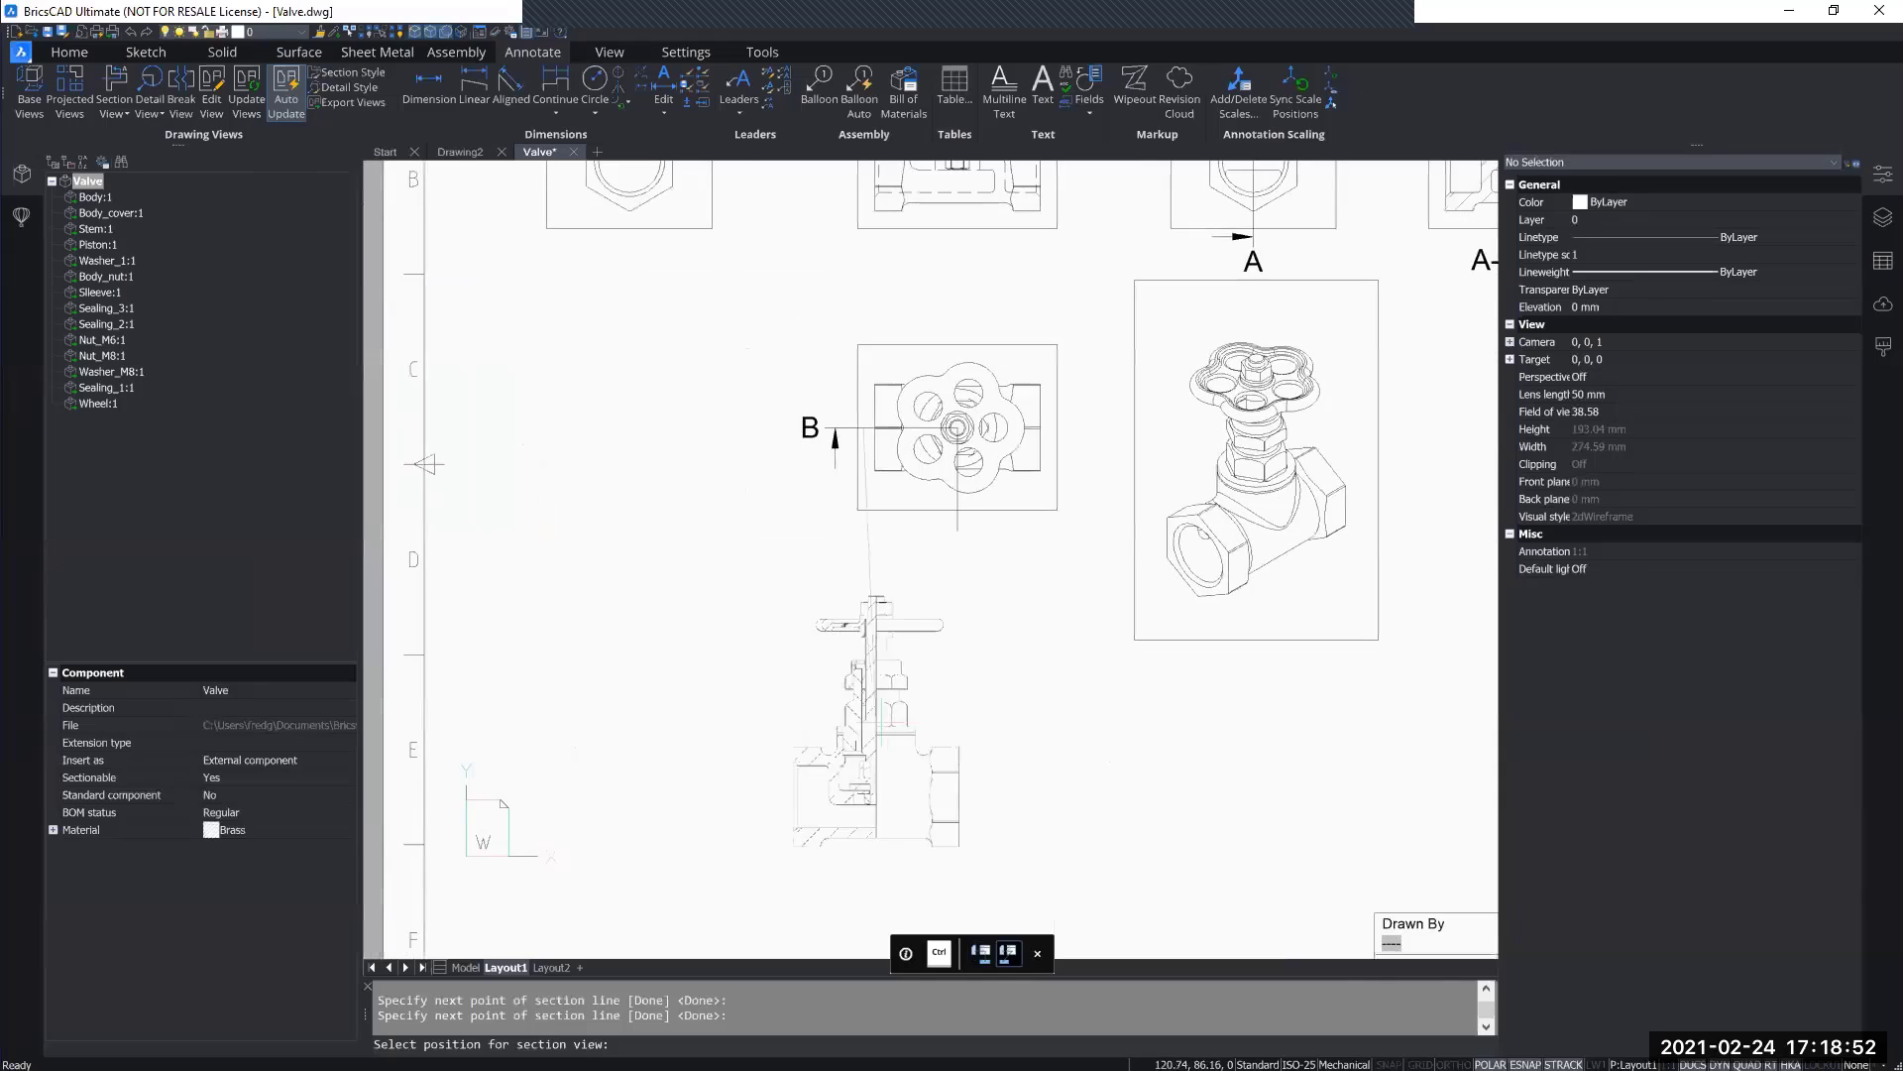
pyautogui.moveTo(929, 722); pyautogui.dragTo(973, 698, button='middle')
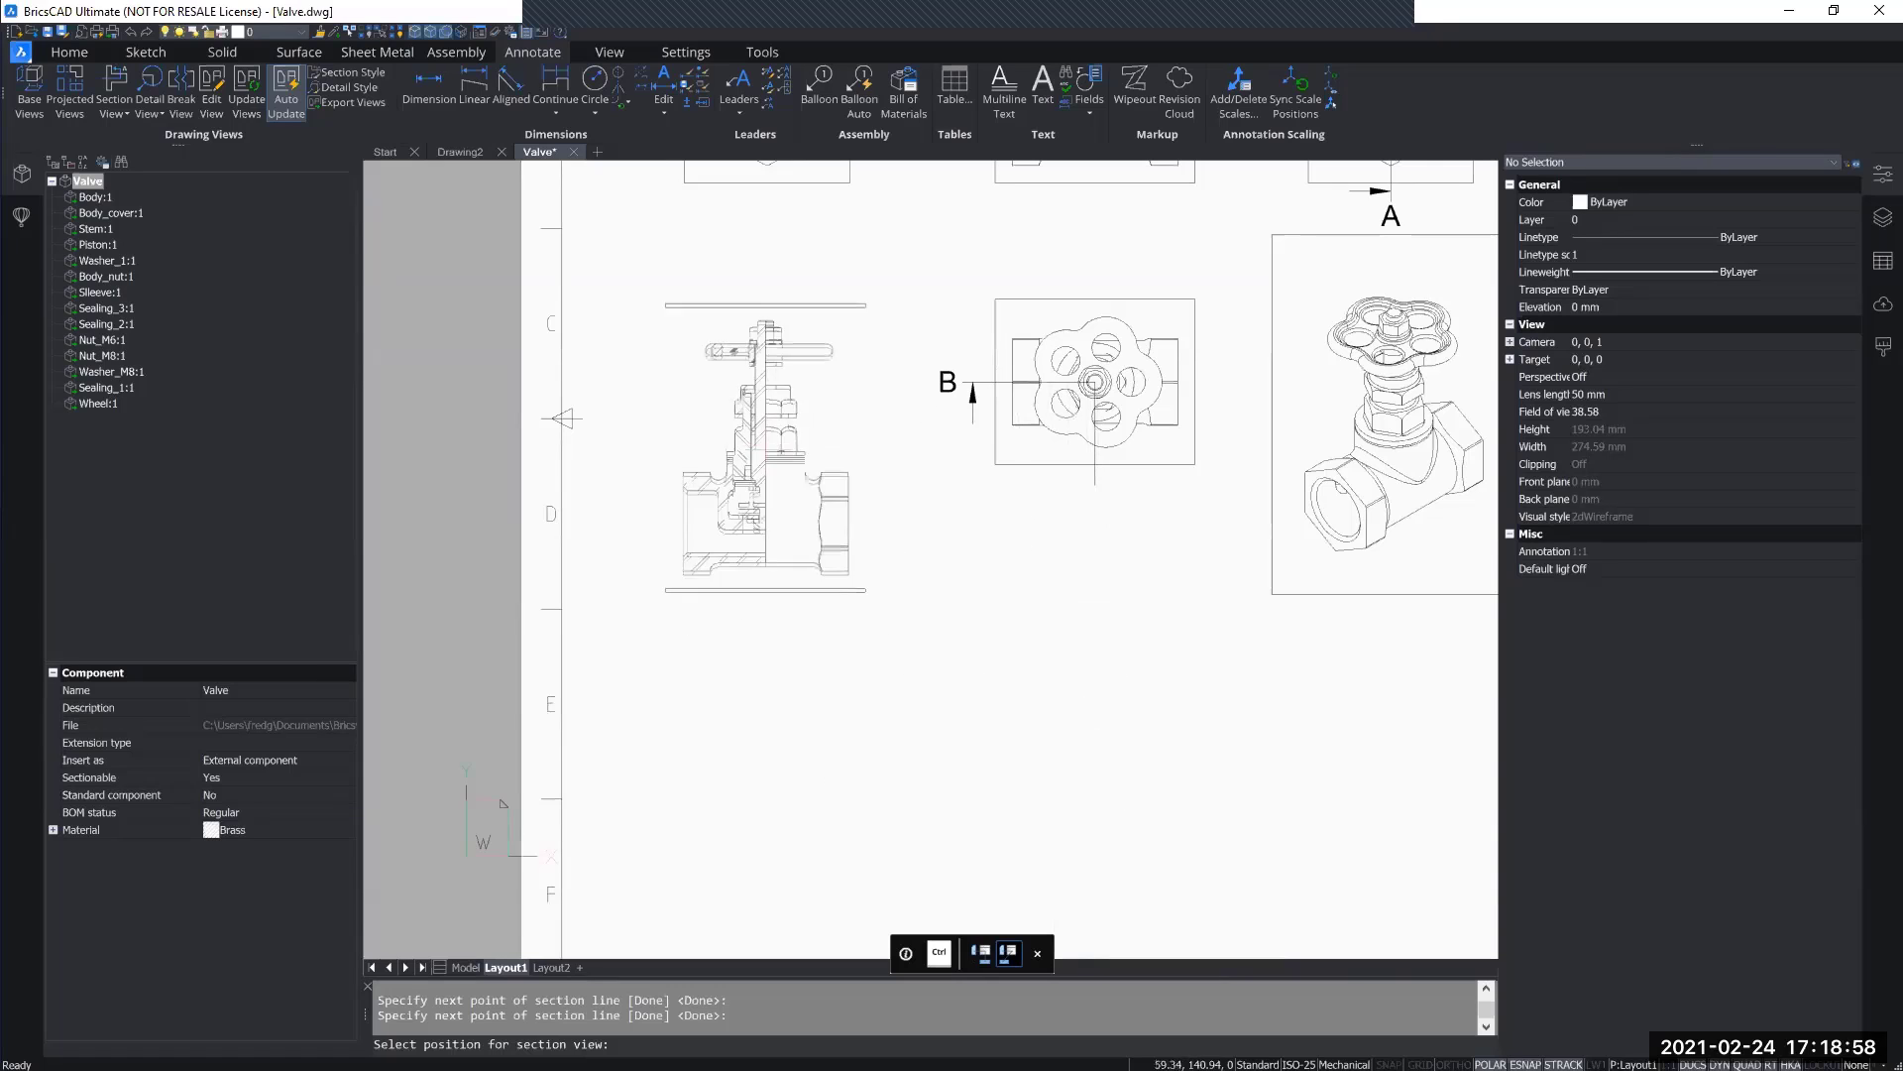
pyautogui.moveTo(1120, 752); pyautogui.dragTo(862, 569, button='middle')
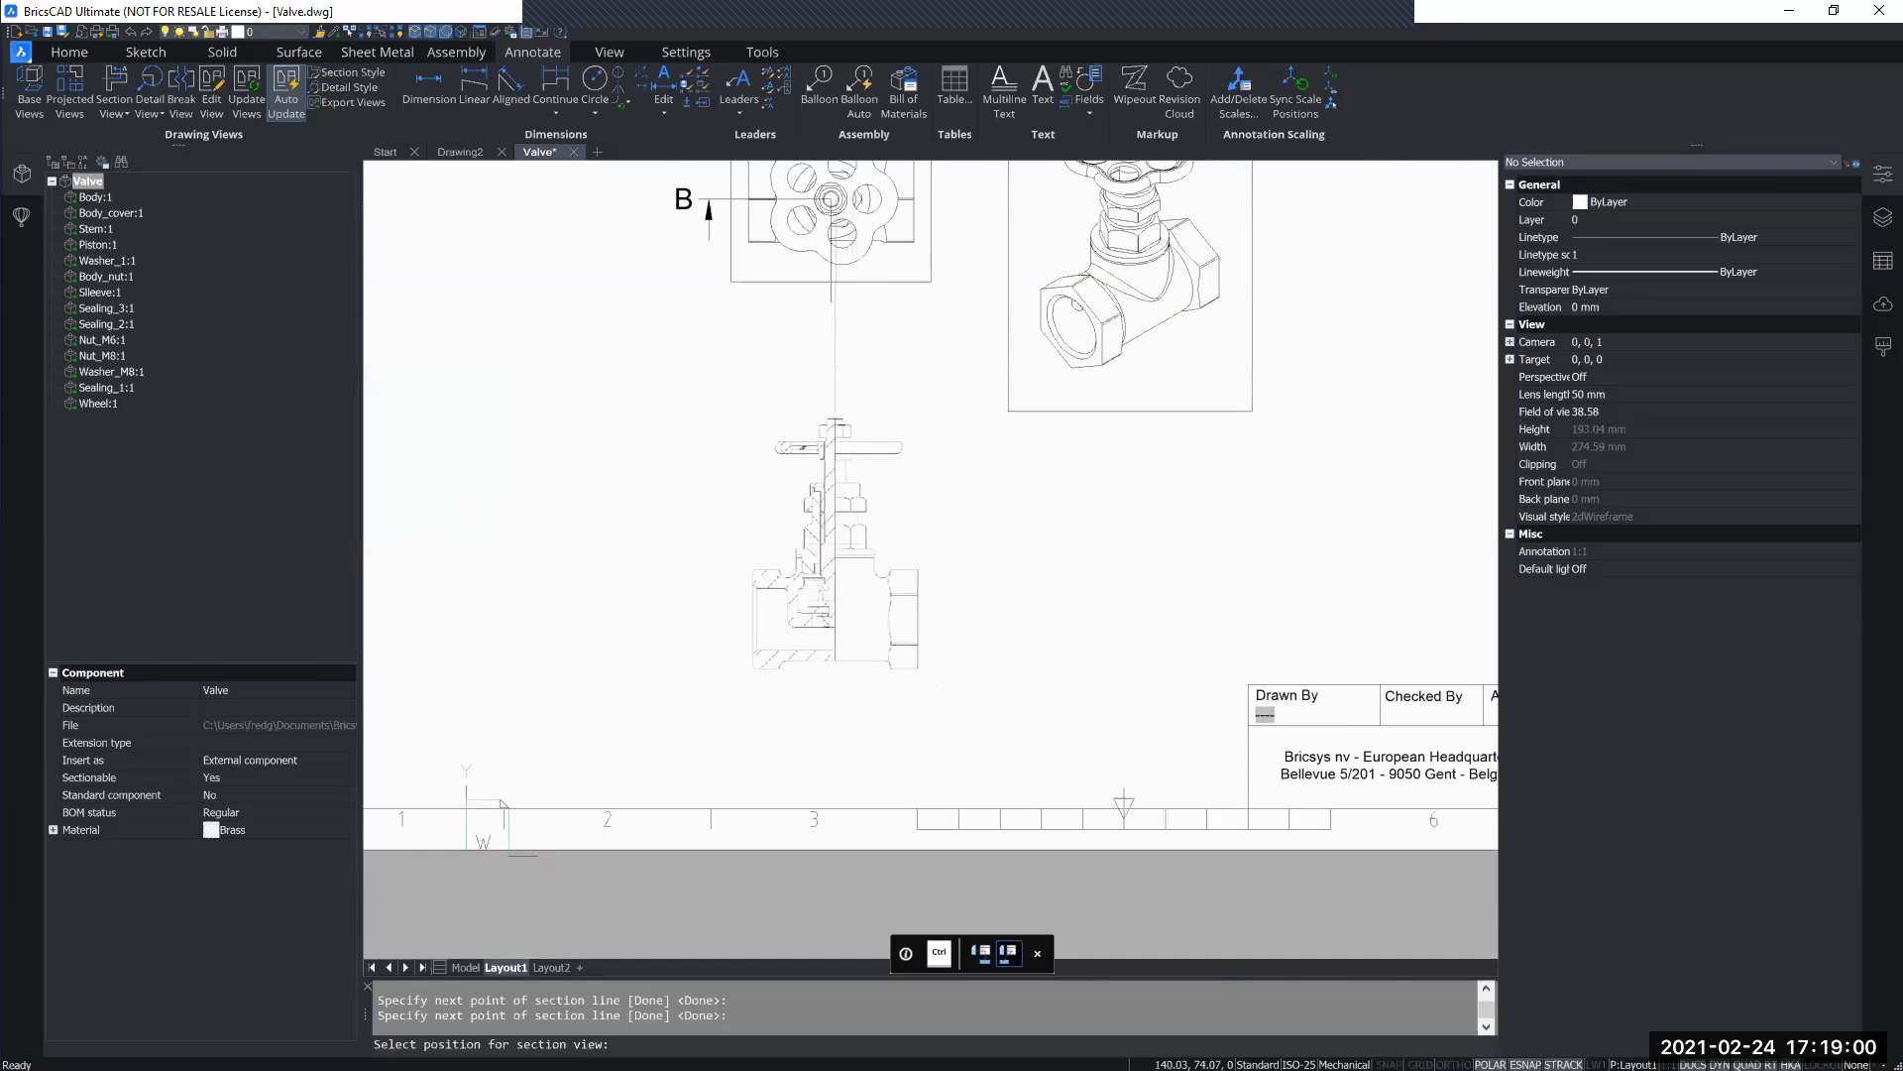
pyautogui.click(833, 544)
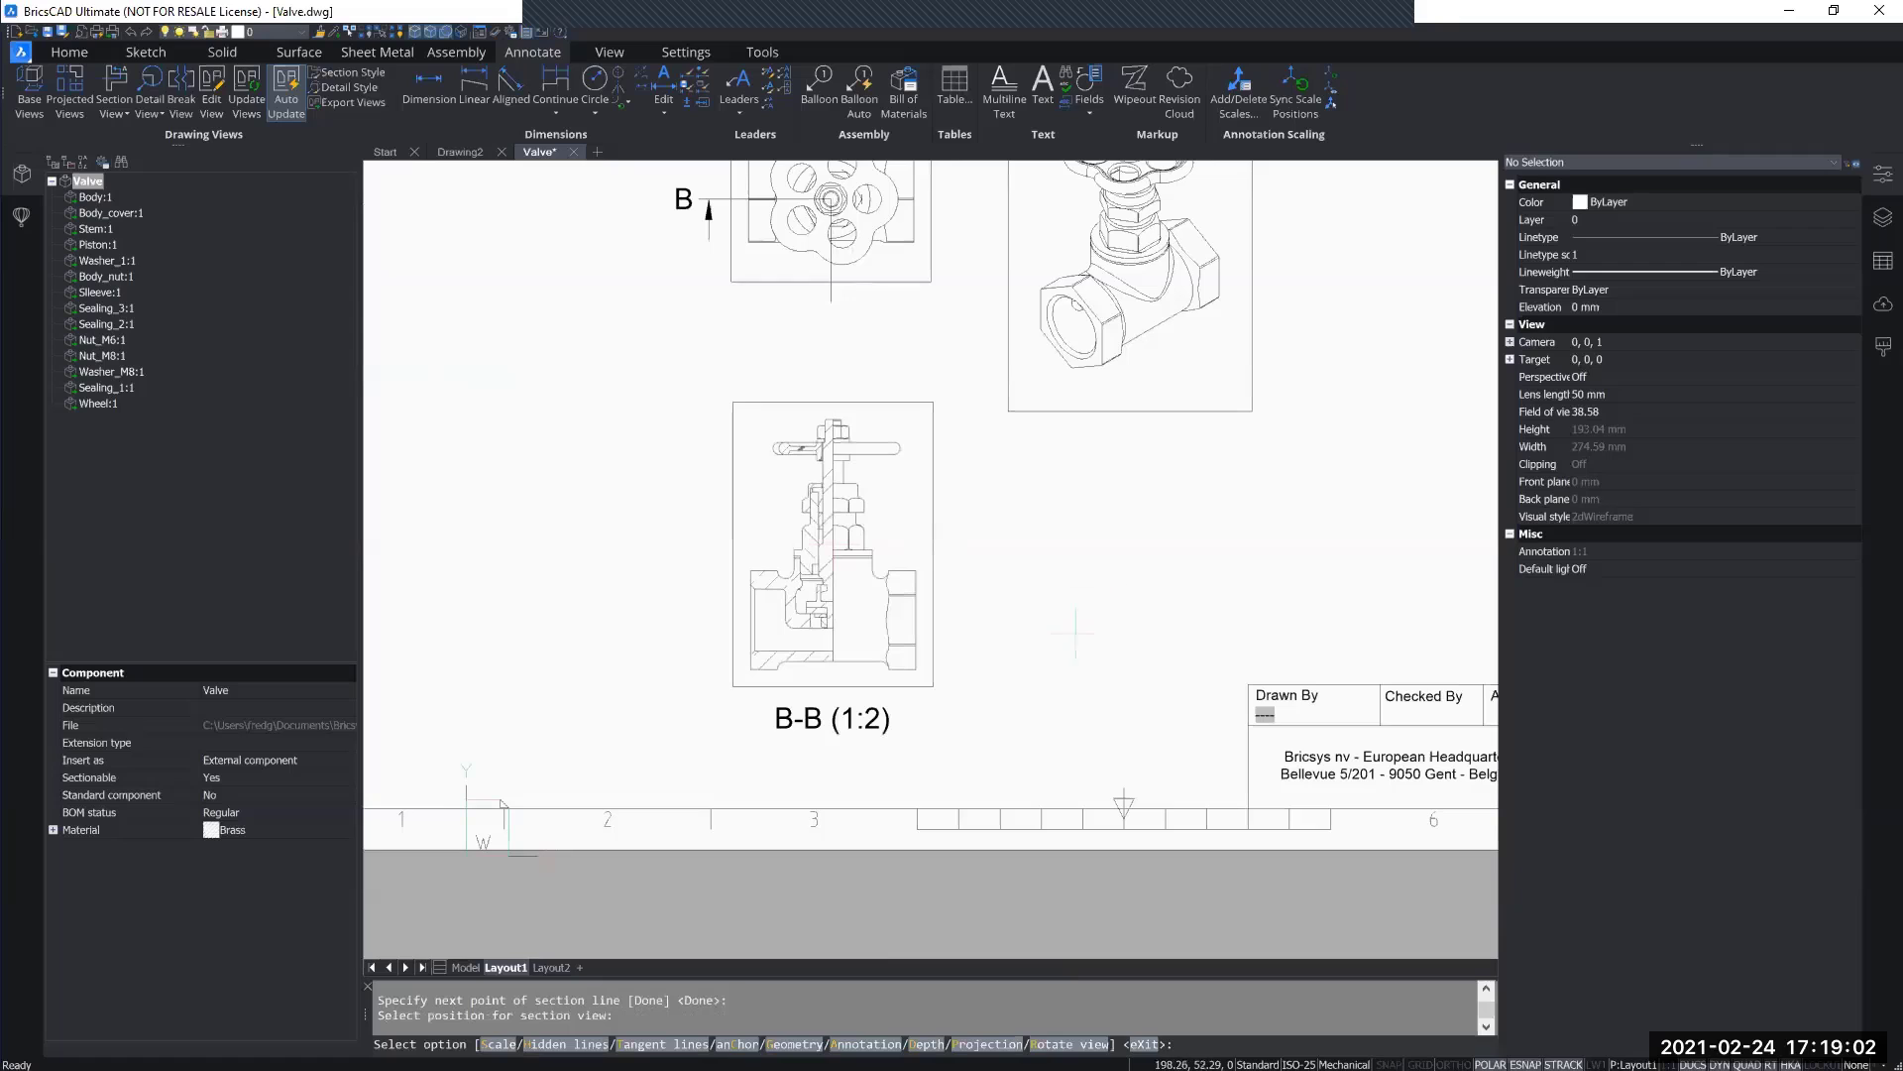
pyautogui.moveTo(977, 547); pyautogui.dragTo(989, 583, button='middle')
pyautogui.press('Return')
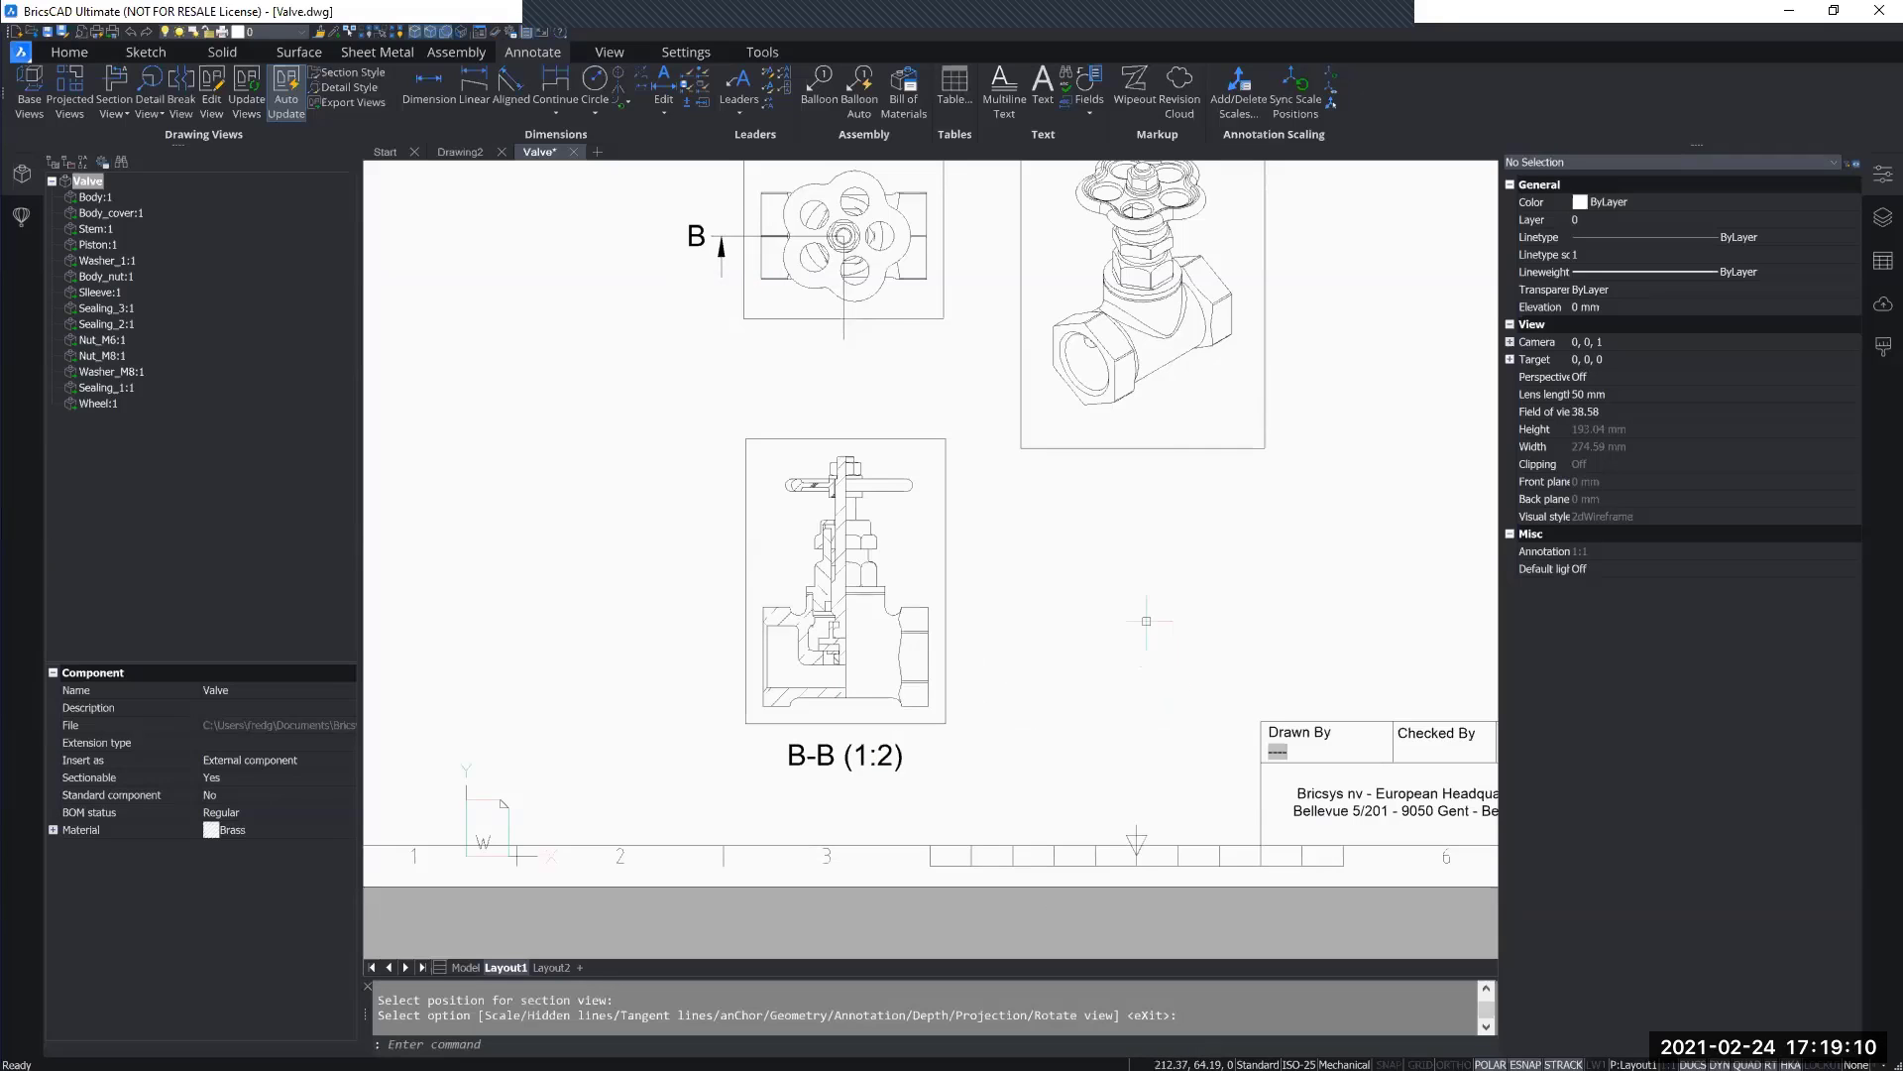
# Step: Examine the top view with its half section line, the end face of the valve body on the right, and the half section view below
pyautogui.moveTo(991, 639); pyautogui.dragTo(931, 850, button='middle')
pyautogui.scroll(4, 841, 602)
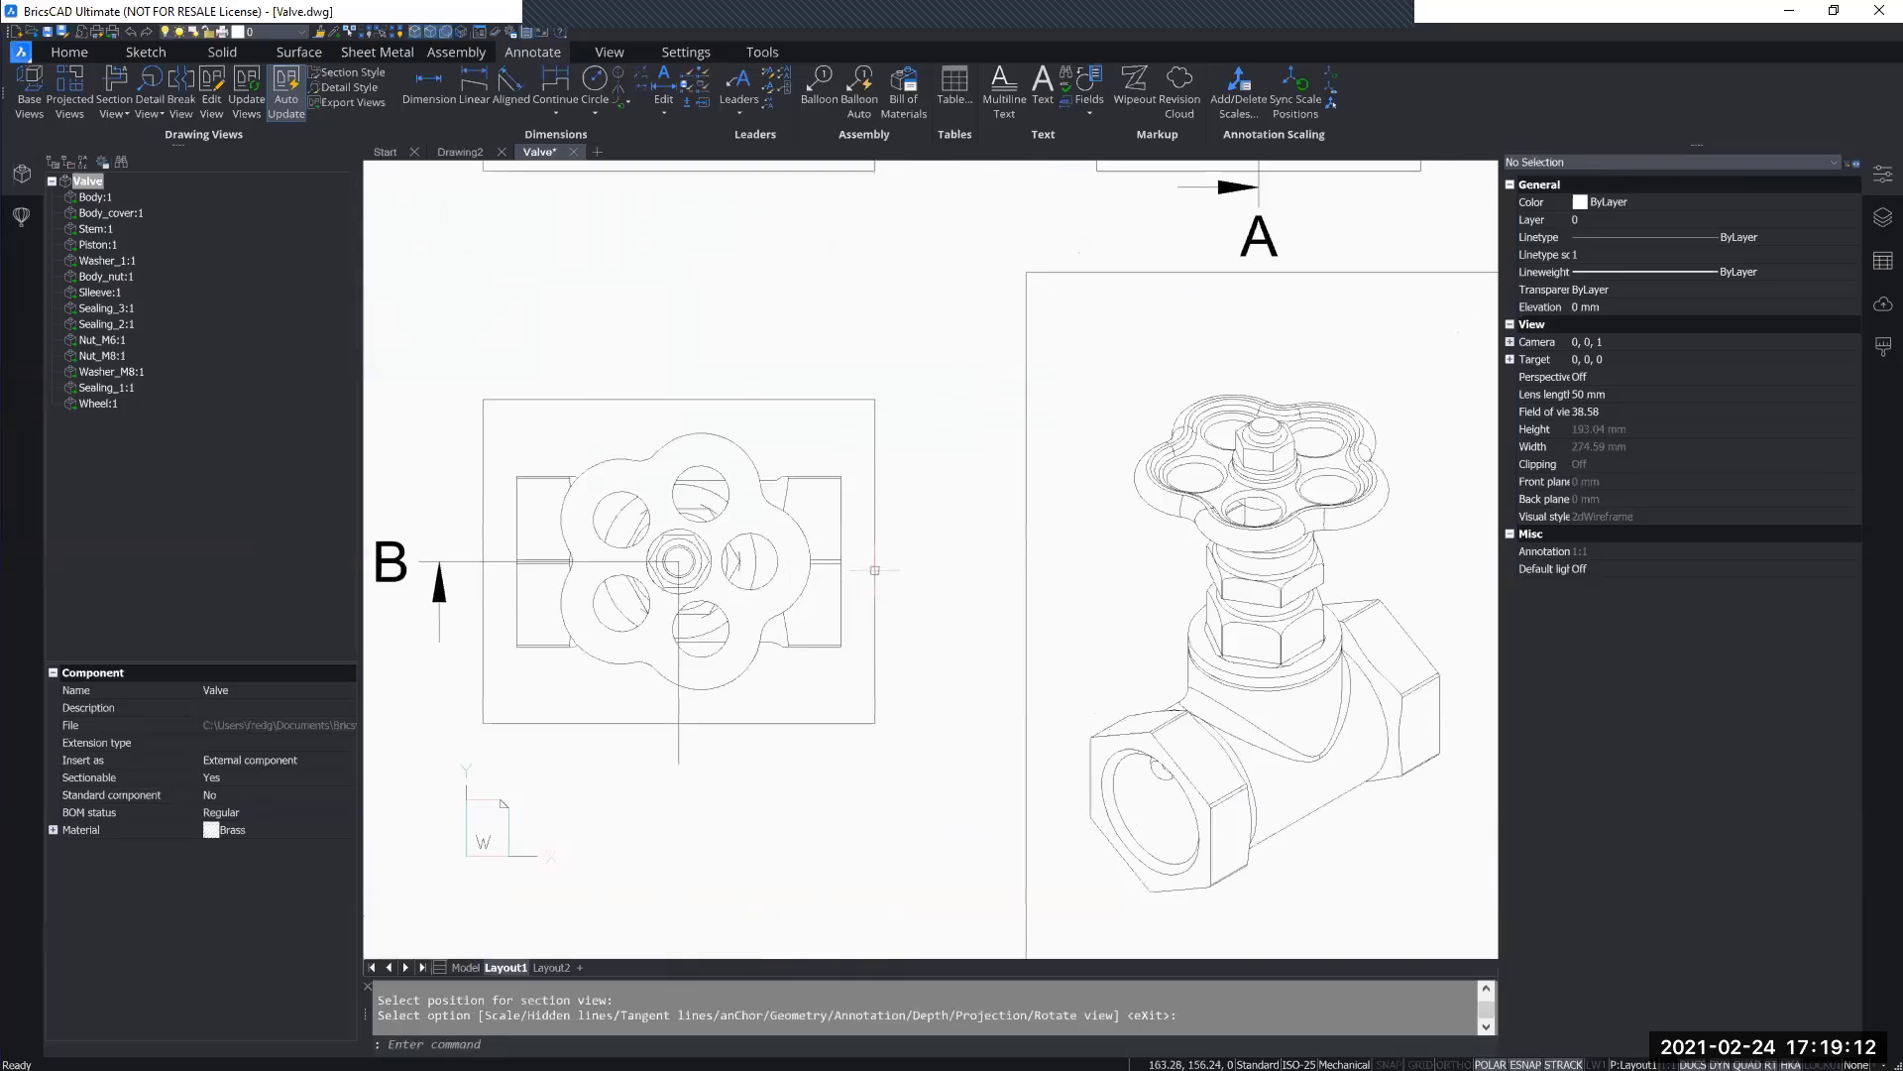
pyautogui.moveTo(841, 602); pyautogui.dragTo(869, 546, button='middle')
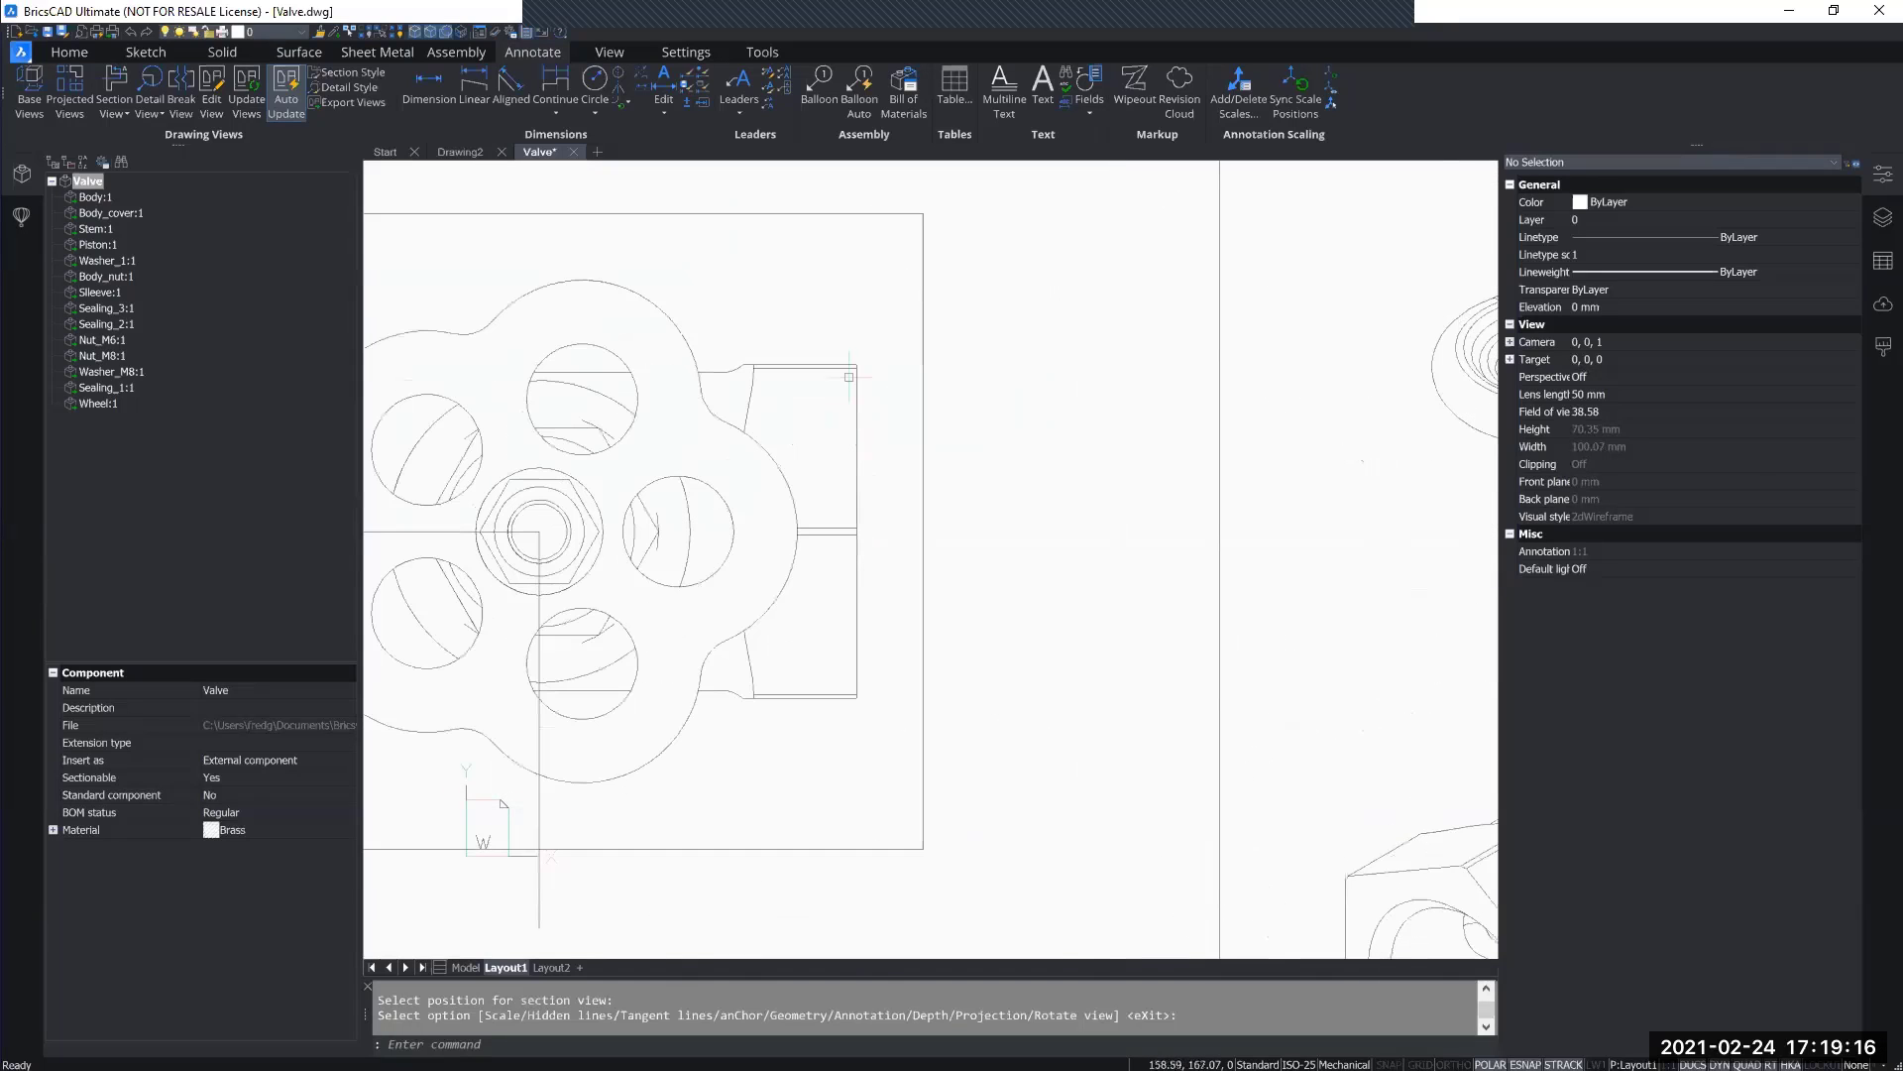
pyautogui.scroll(2, 855, 422)
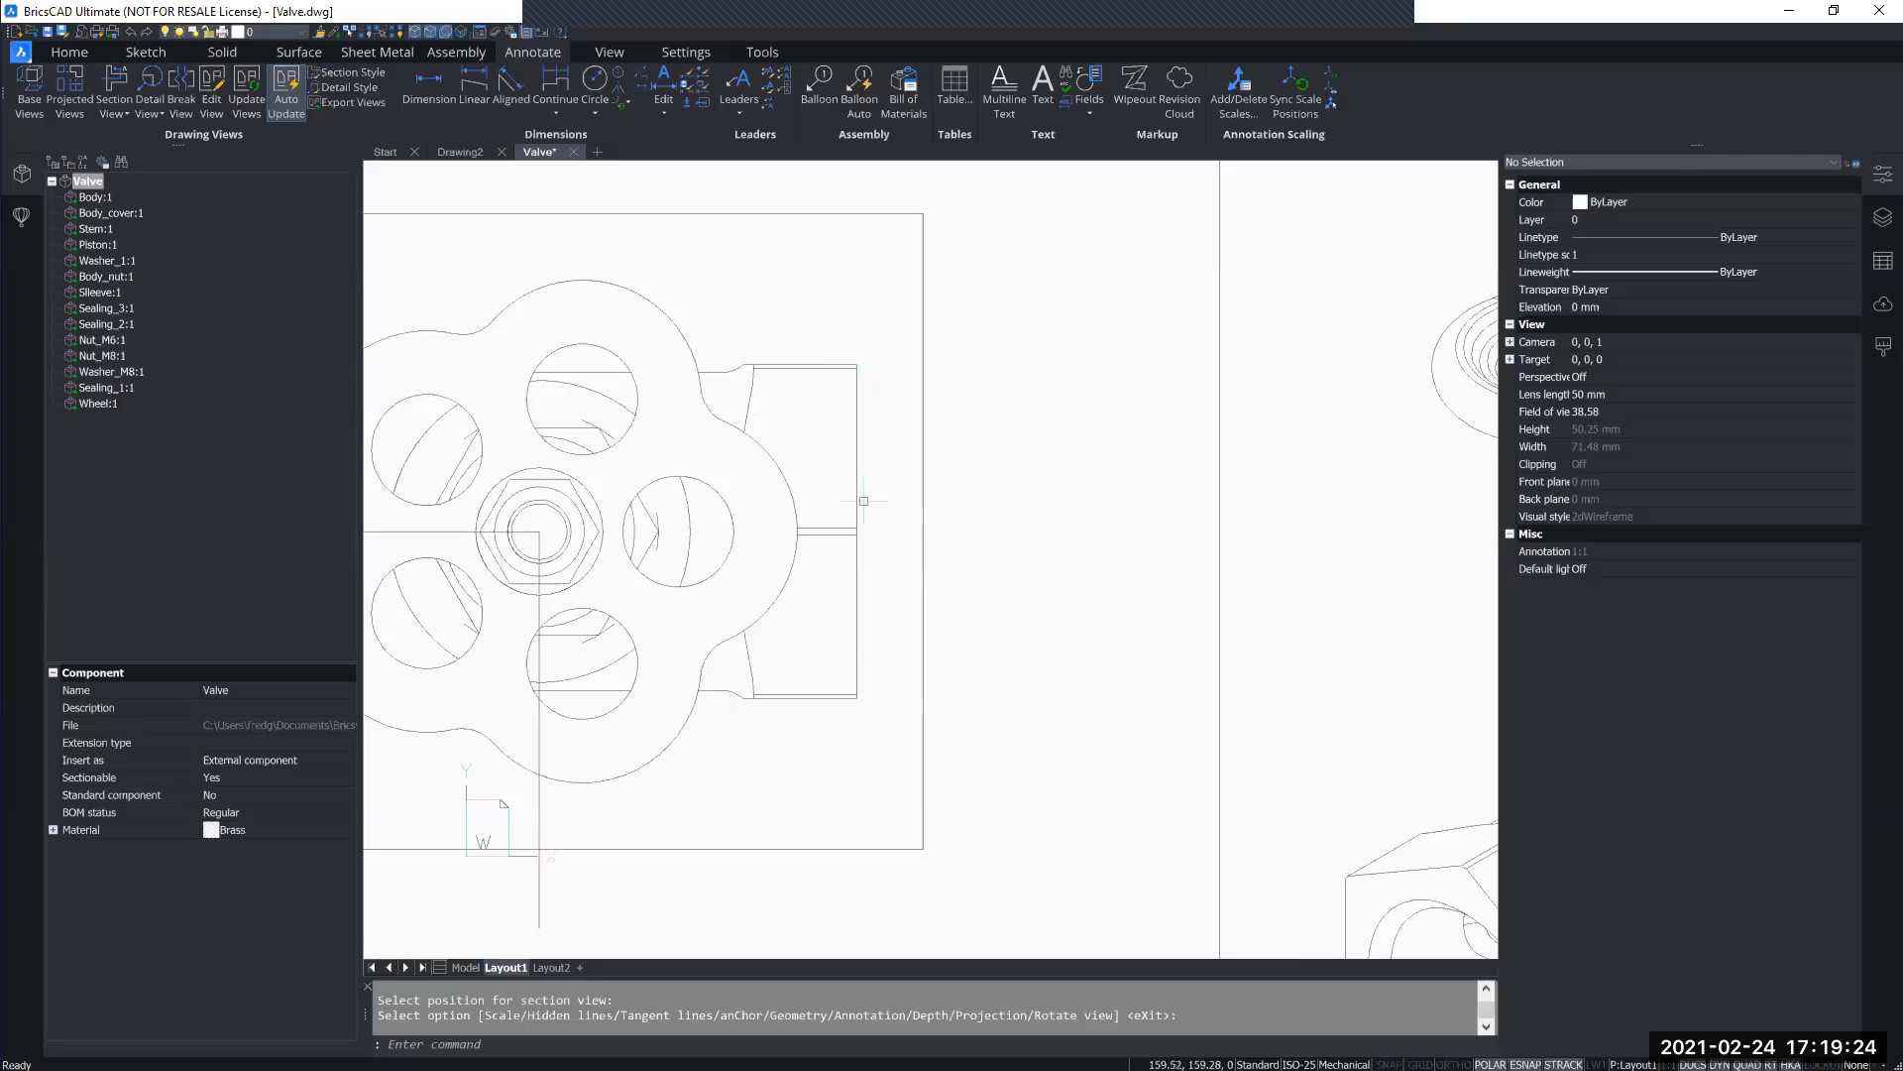
pyautogui.scroll(-6, 867, 741)
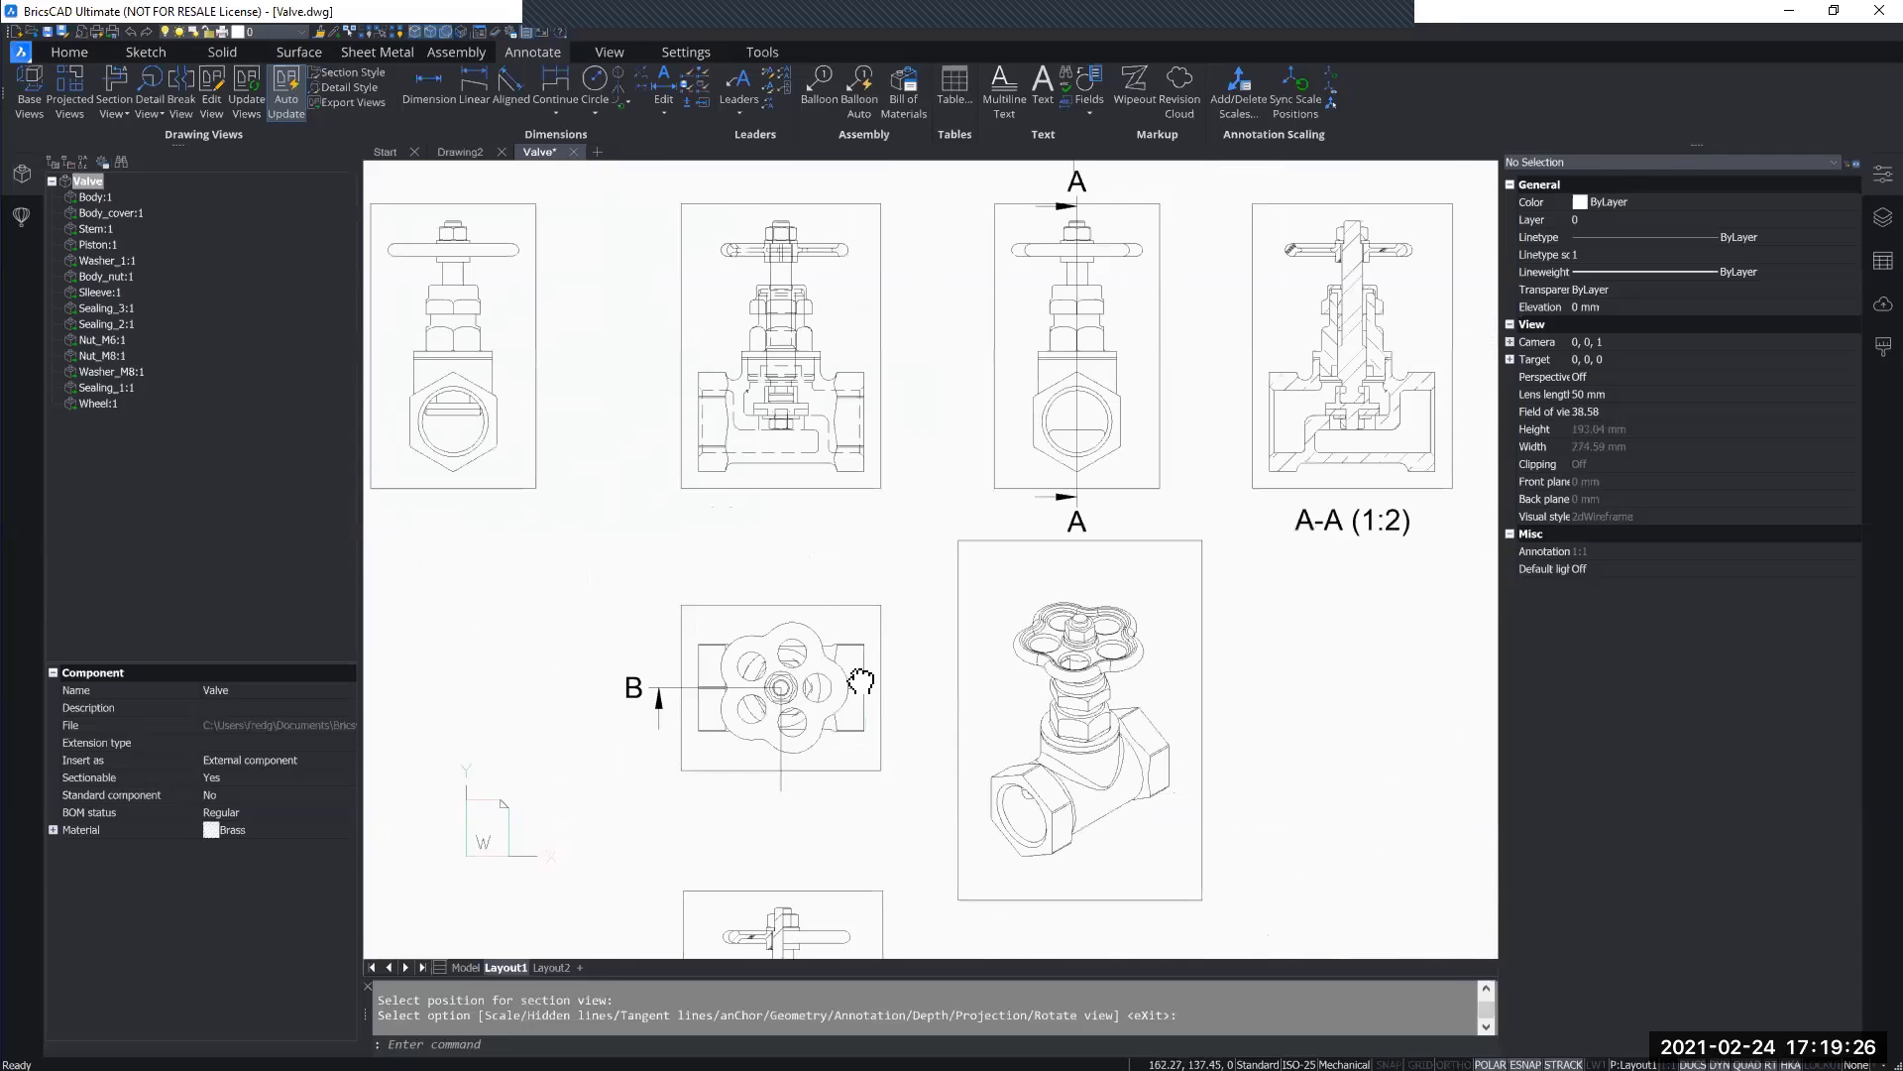
pyautogui.moveTo(860, 681); pyautogui.dragTo(800, 454, button='middle')
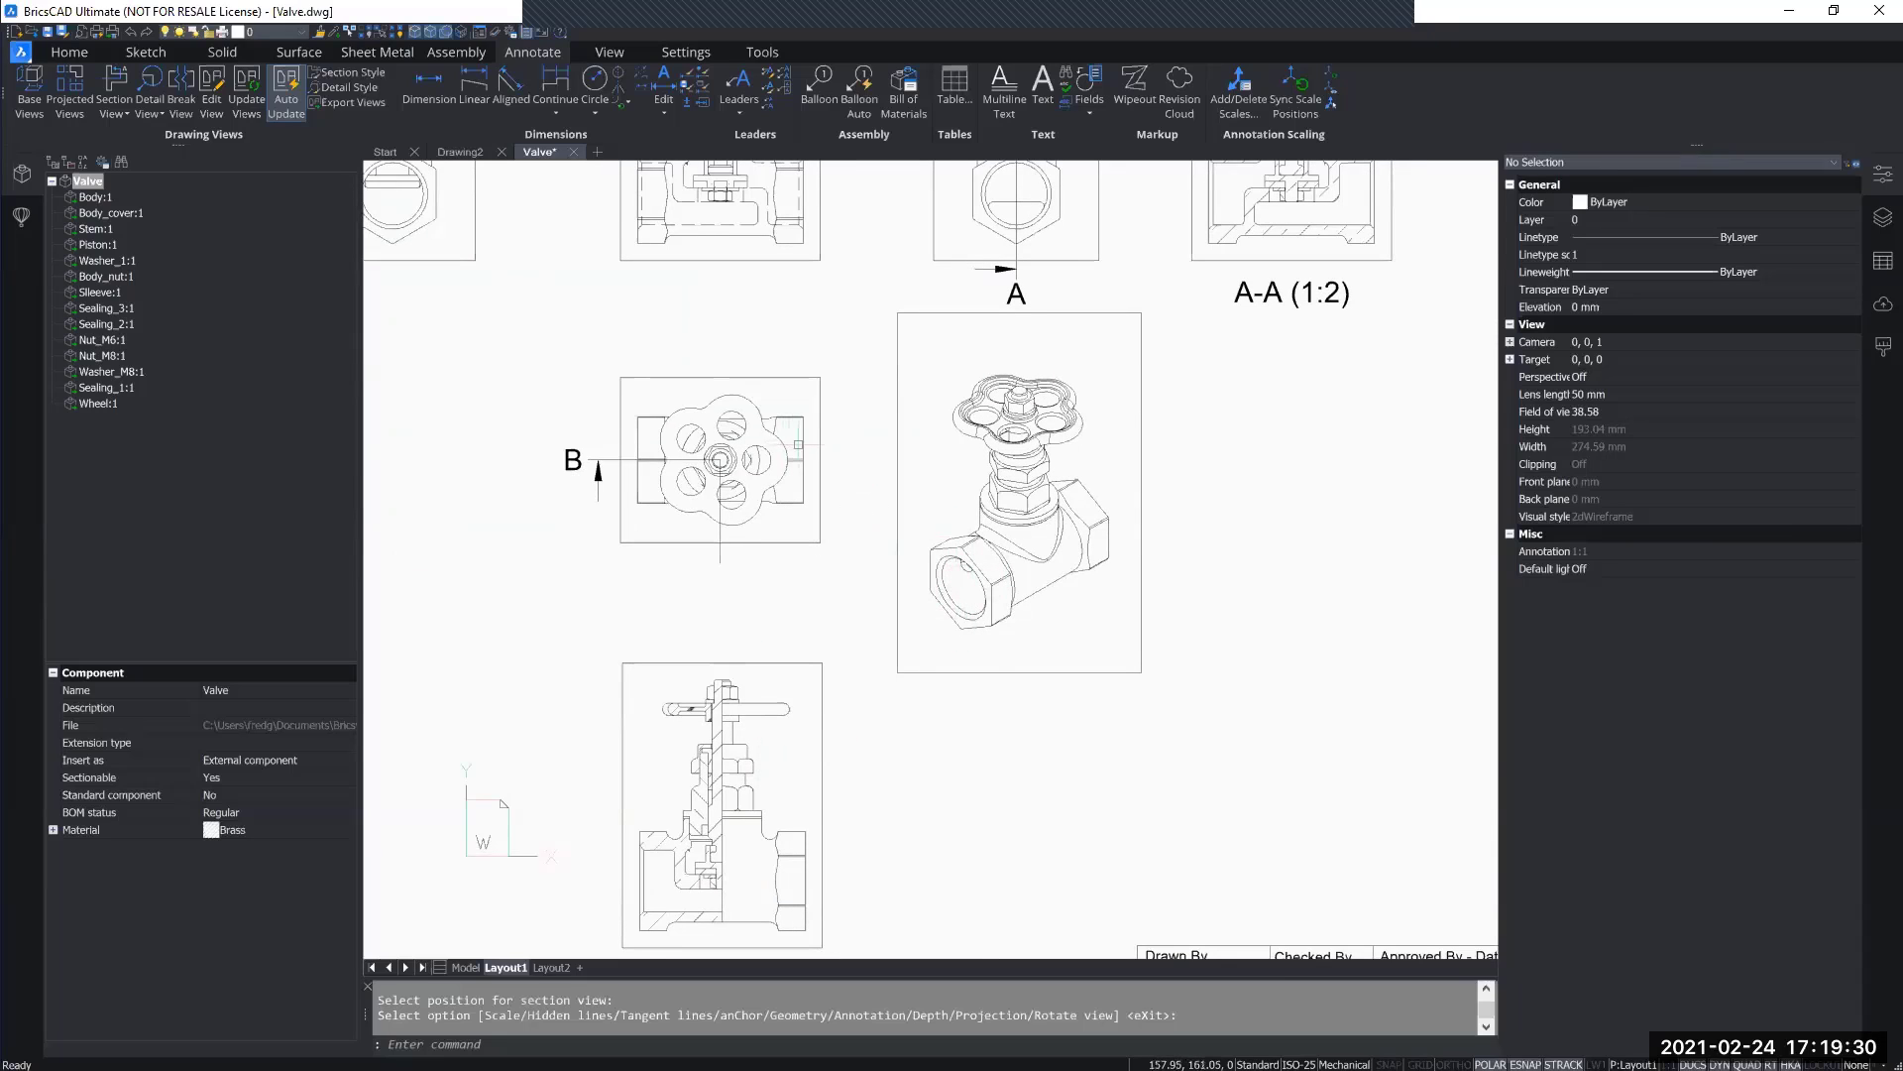
pyautogui.scroll(5, 818, 441)
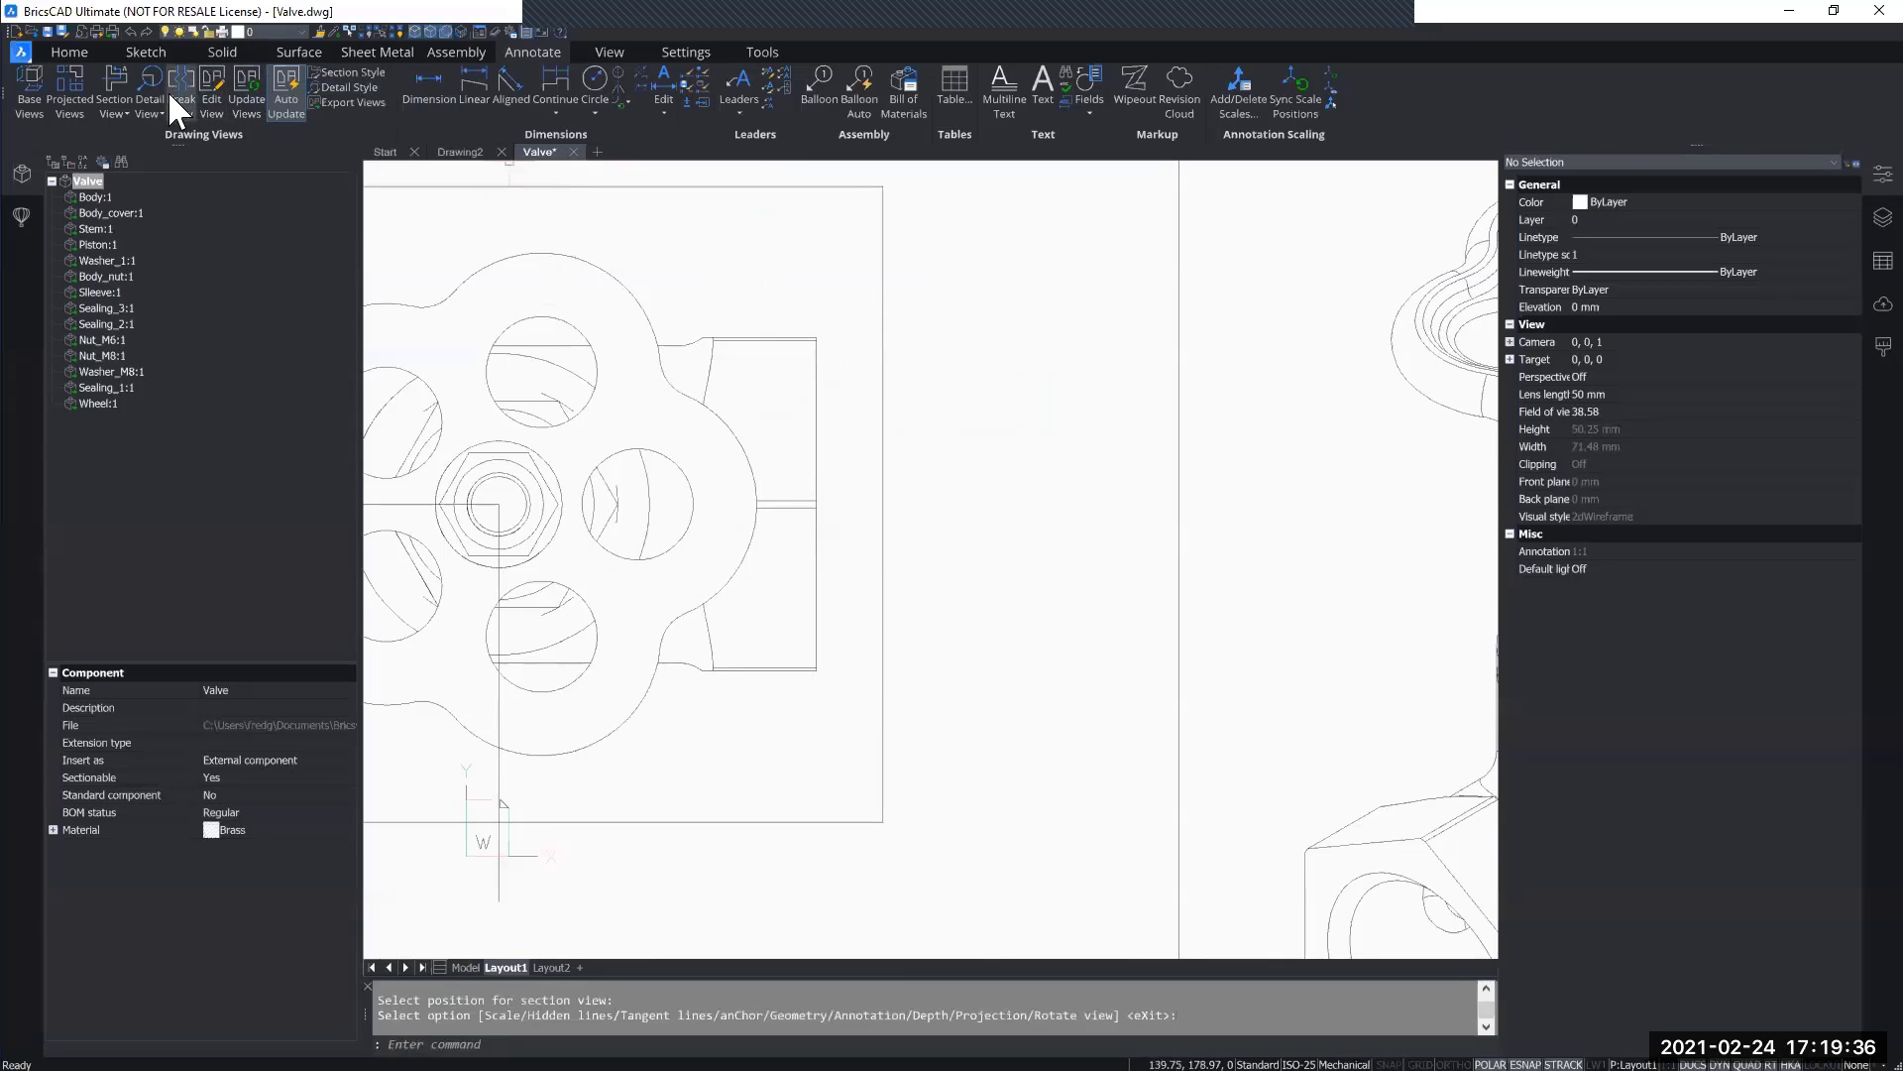
# Step: Start a full section view from the top view, beginning the section line above the valve body's right end, just inside its end face
pyautogui.click(114, 107)
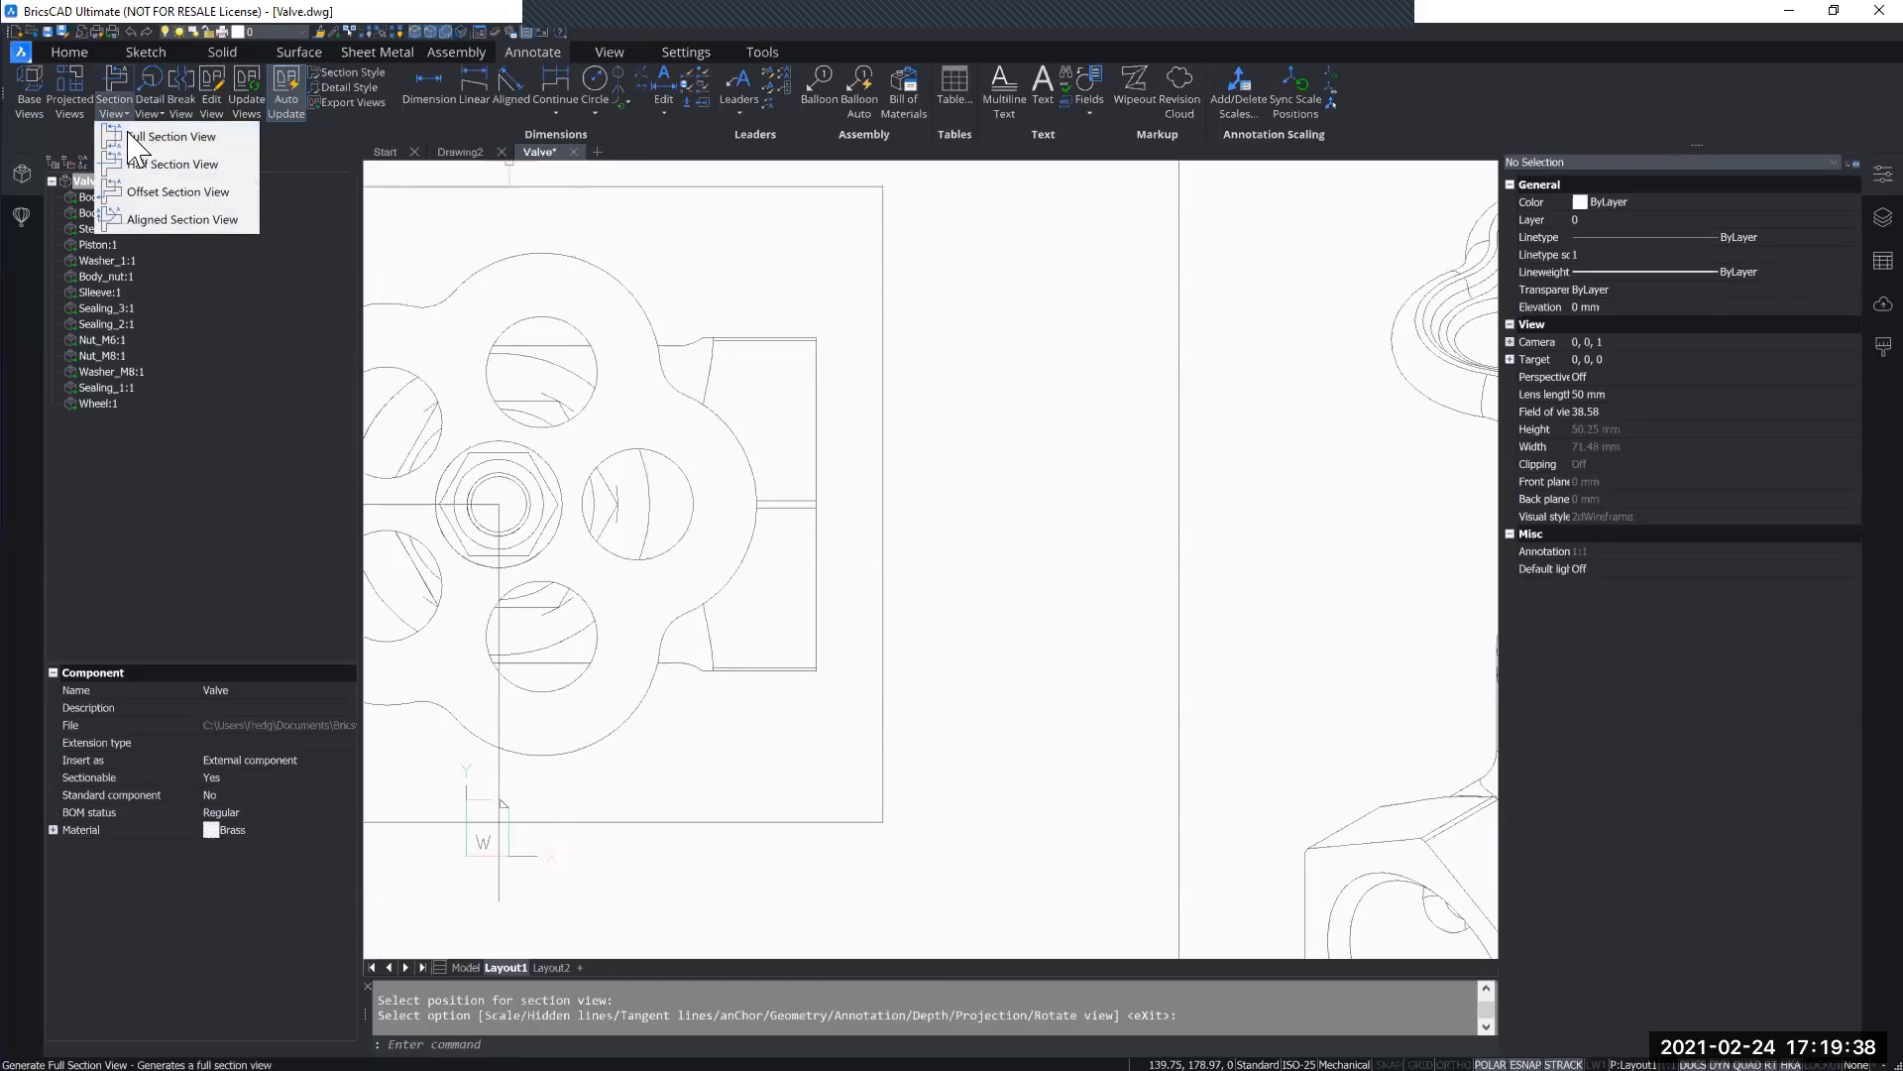
pyautogui.click(133, 135)
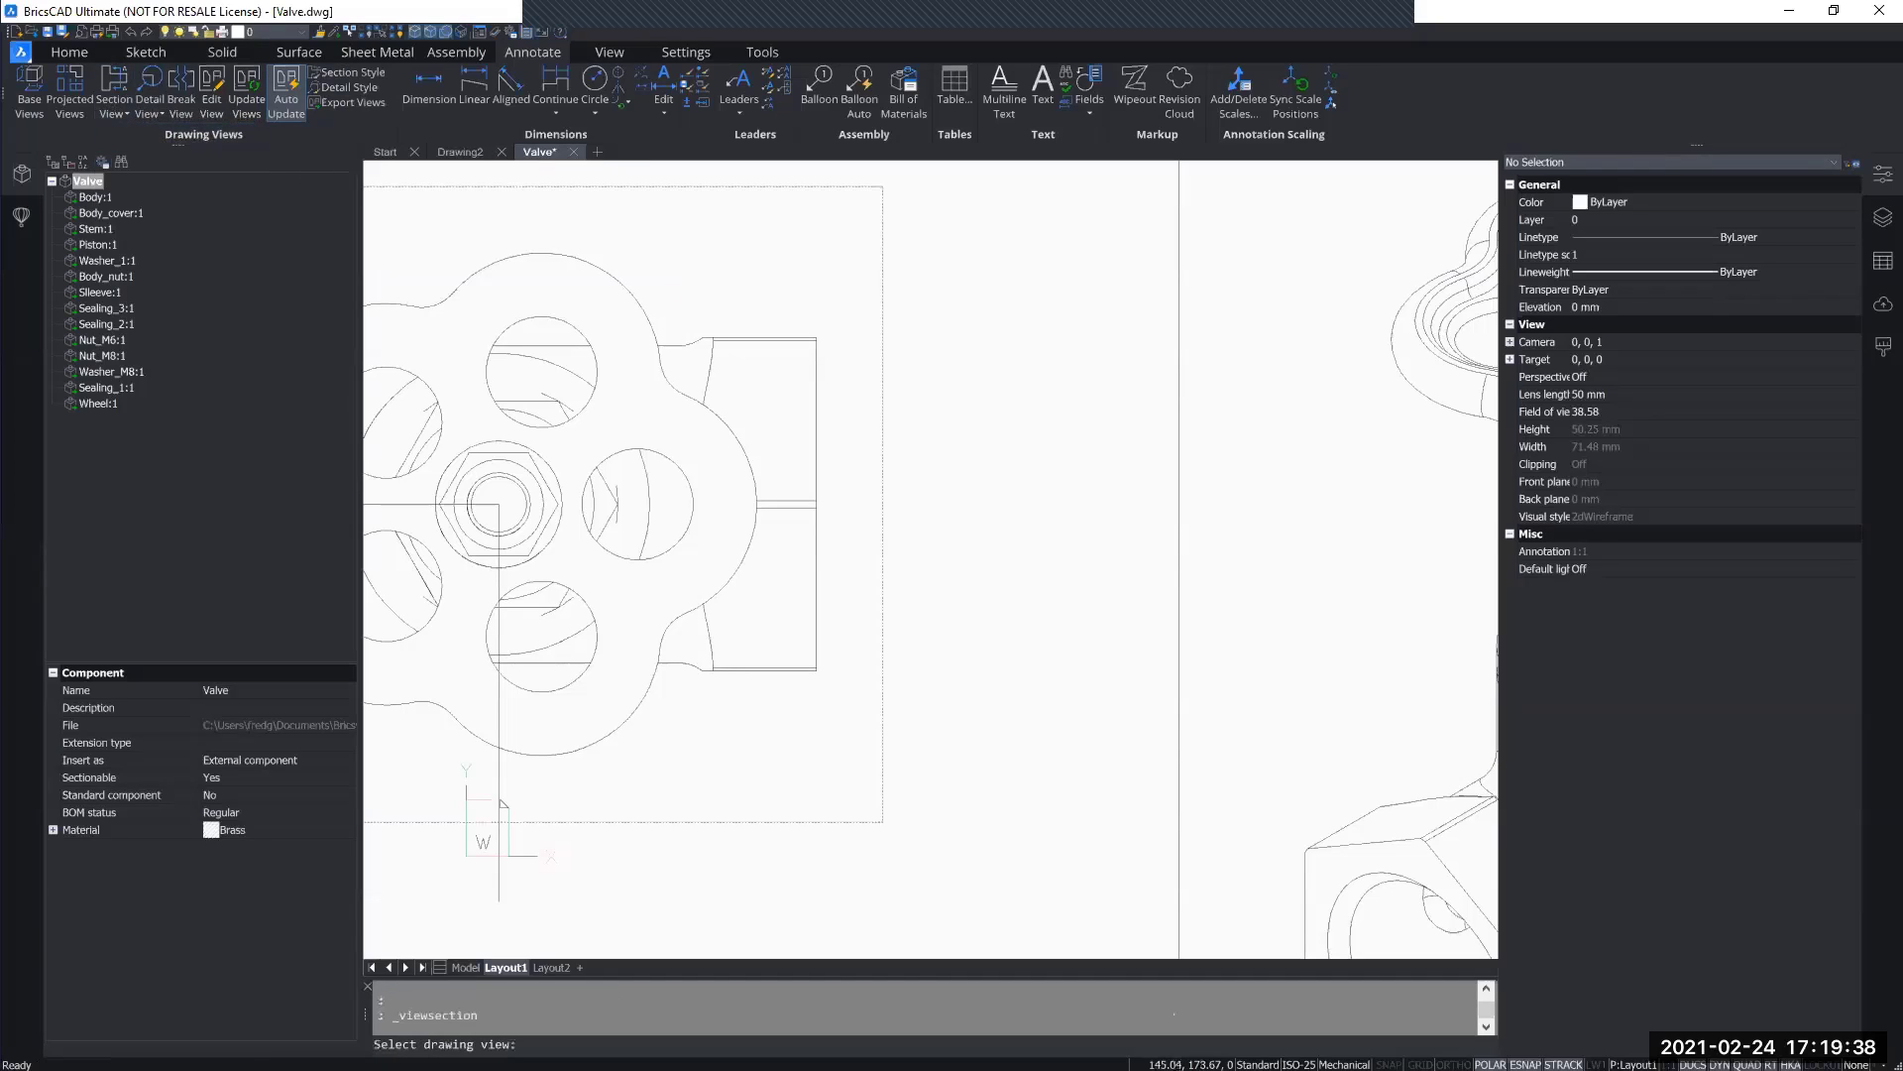
pyautogui.click(834, 294)
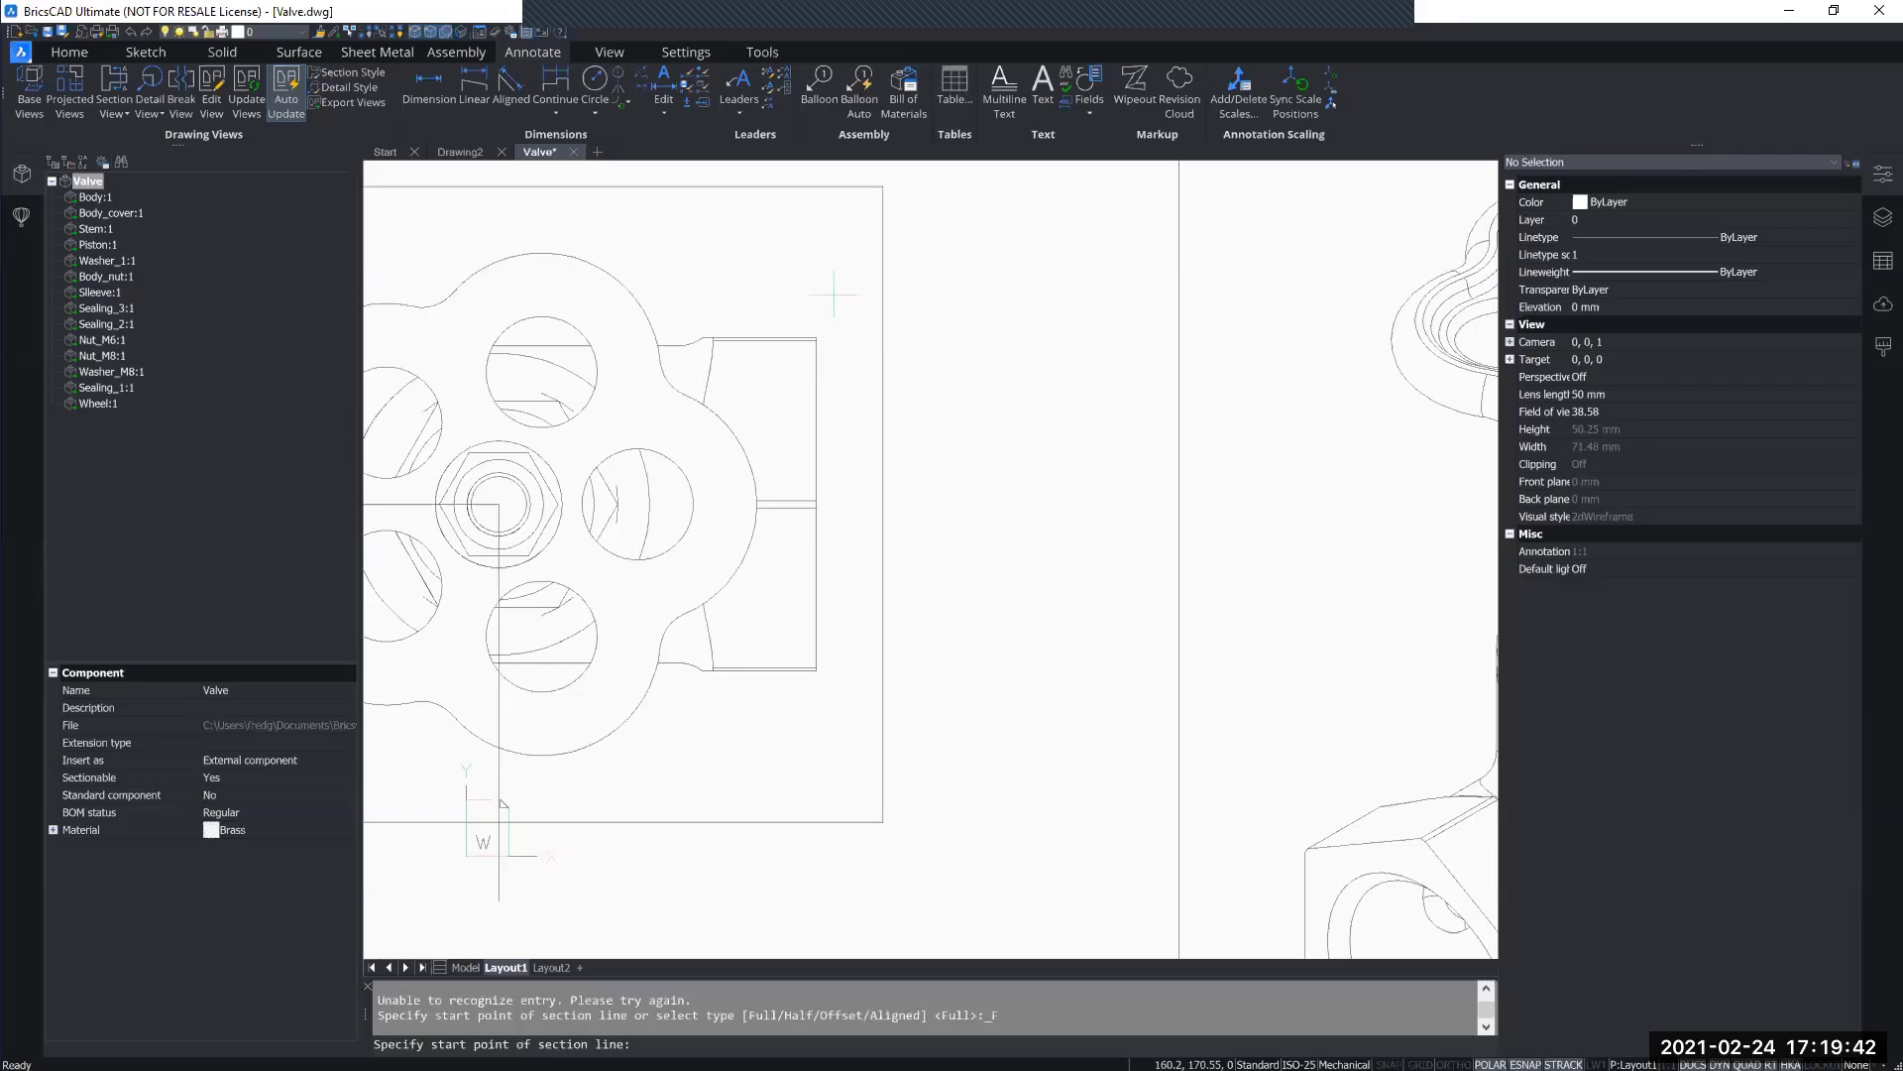
pyautogui.scroll(3, 871, 404)
pyautogui.moveTo(870, 403); pyautogui.dragTo(1015, 258, button='middle')
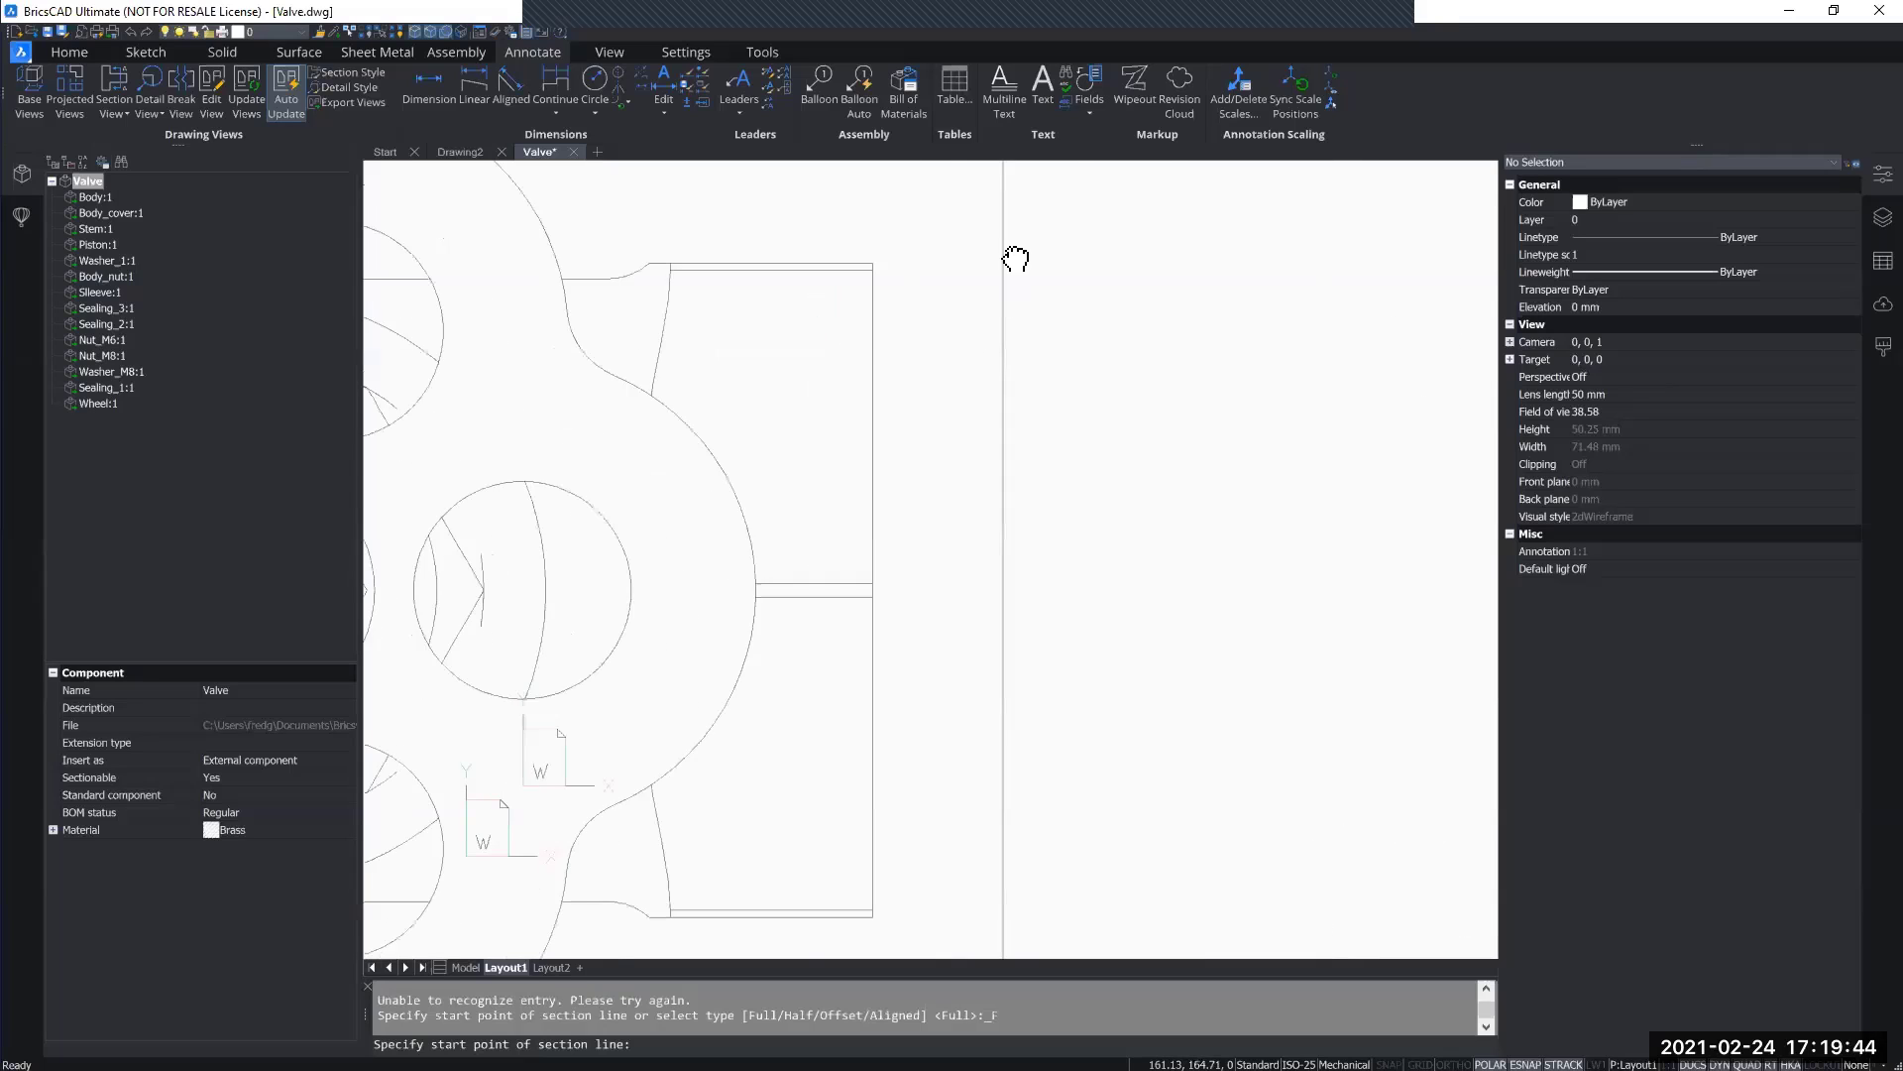
pyautogui.scroll(3, 1016, 259)
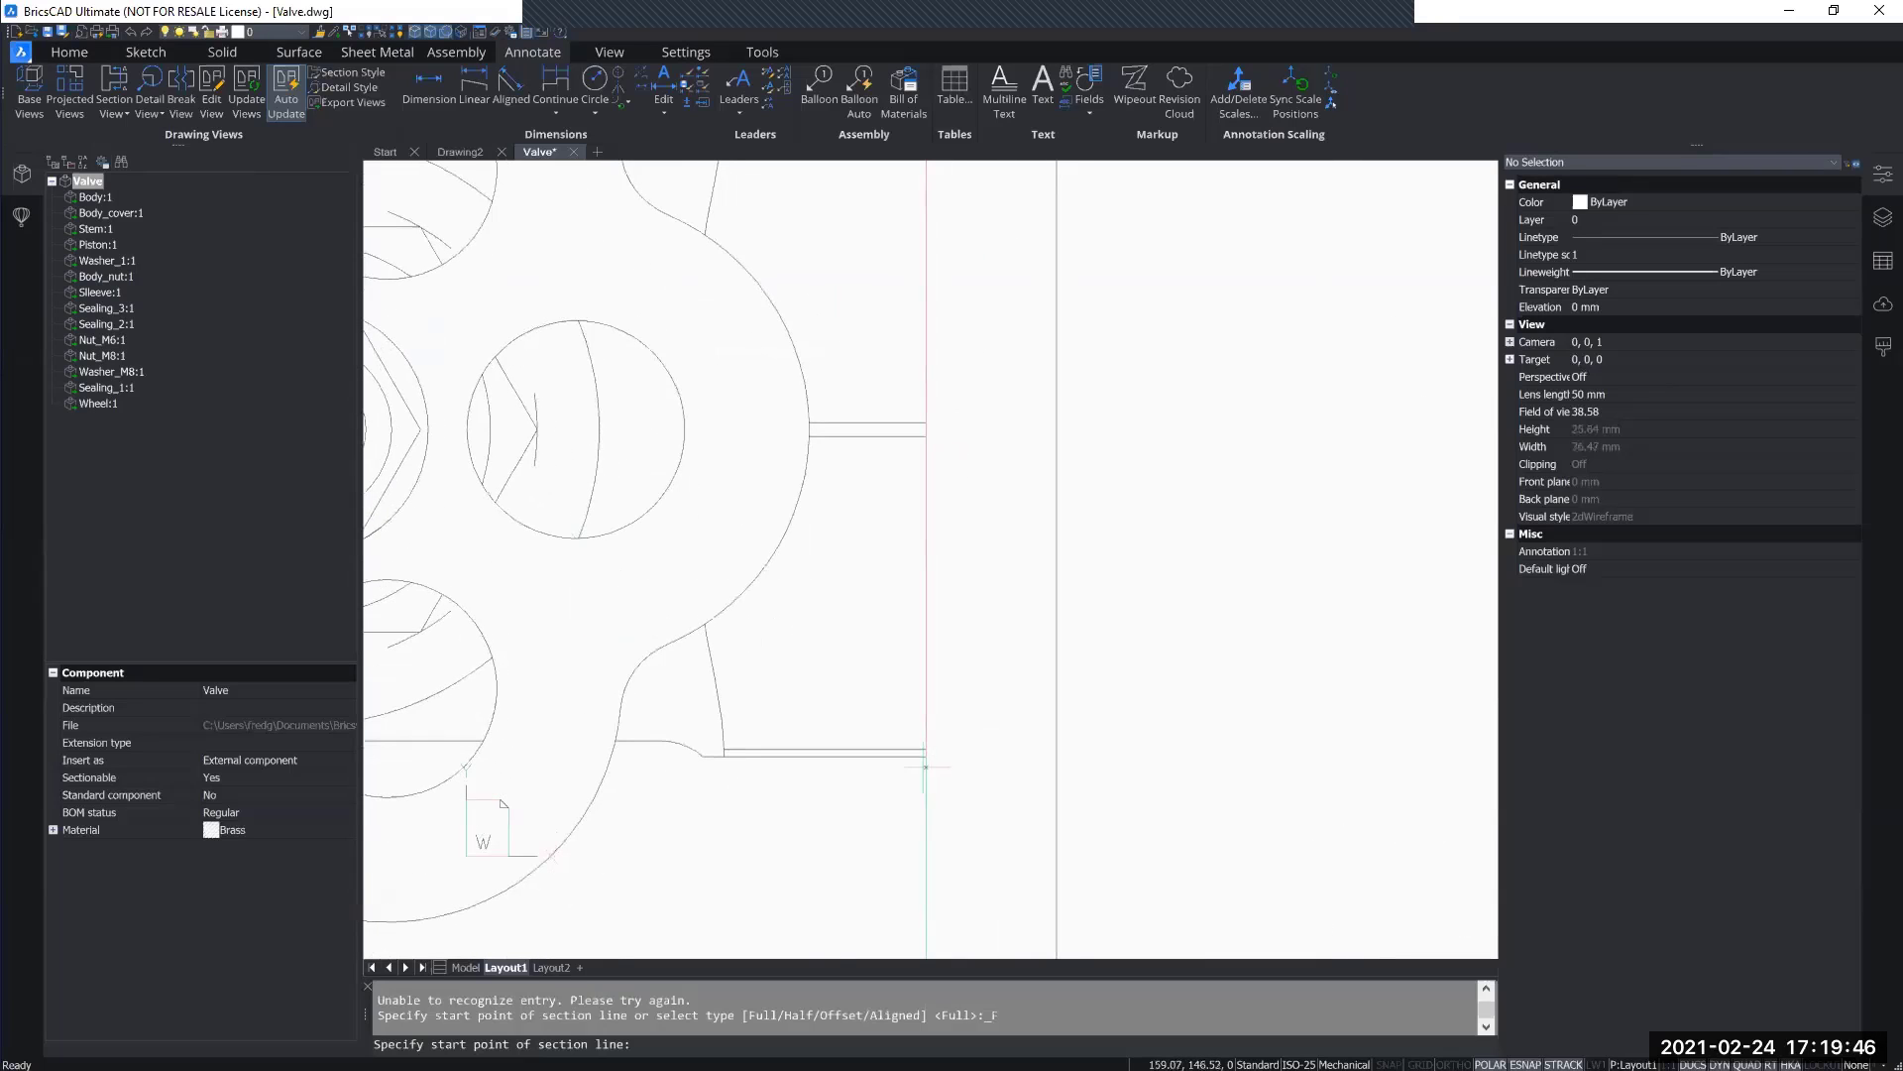
pyautogui.moveTo(914, 582)
pyautogui.mouseDown(button='middle')
pyautogui.moveTo(890, 842)
pyautogui.moveTo(899, 563)
pyautogui.mouseUp(button='middle')
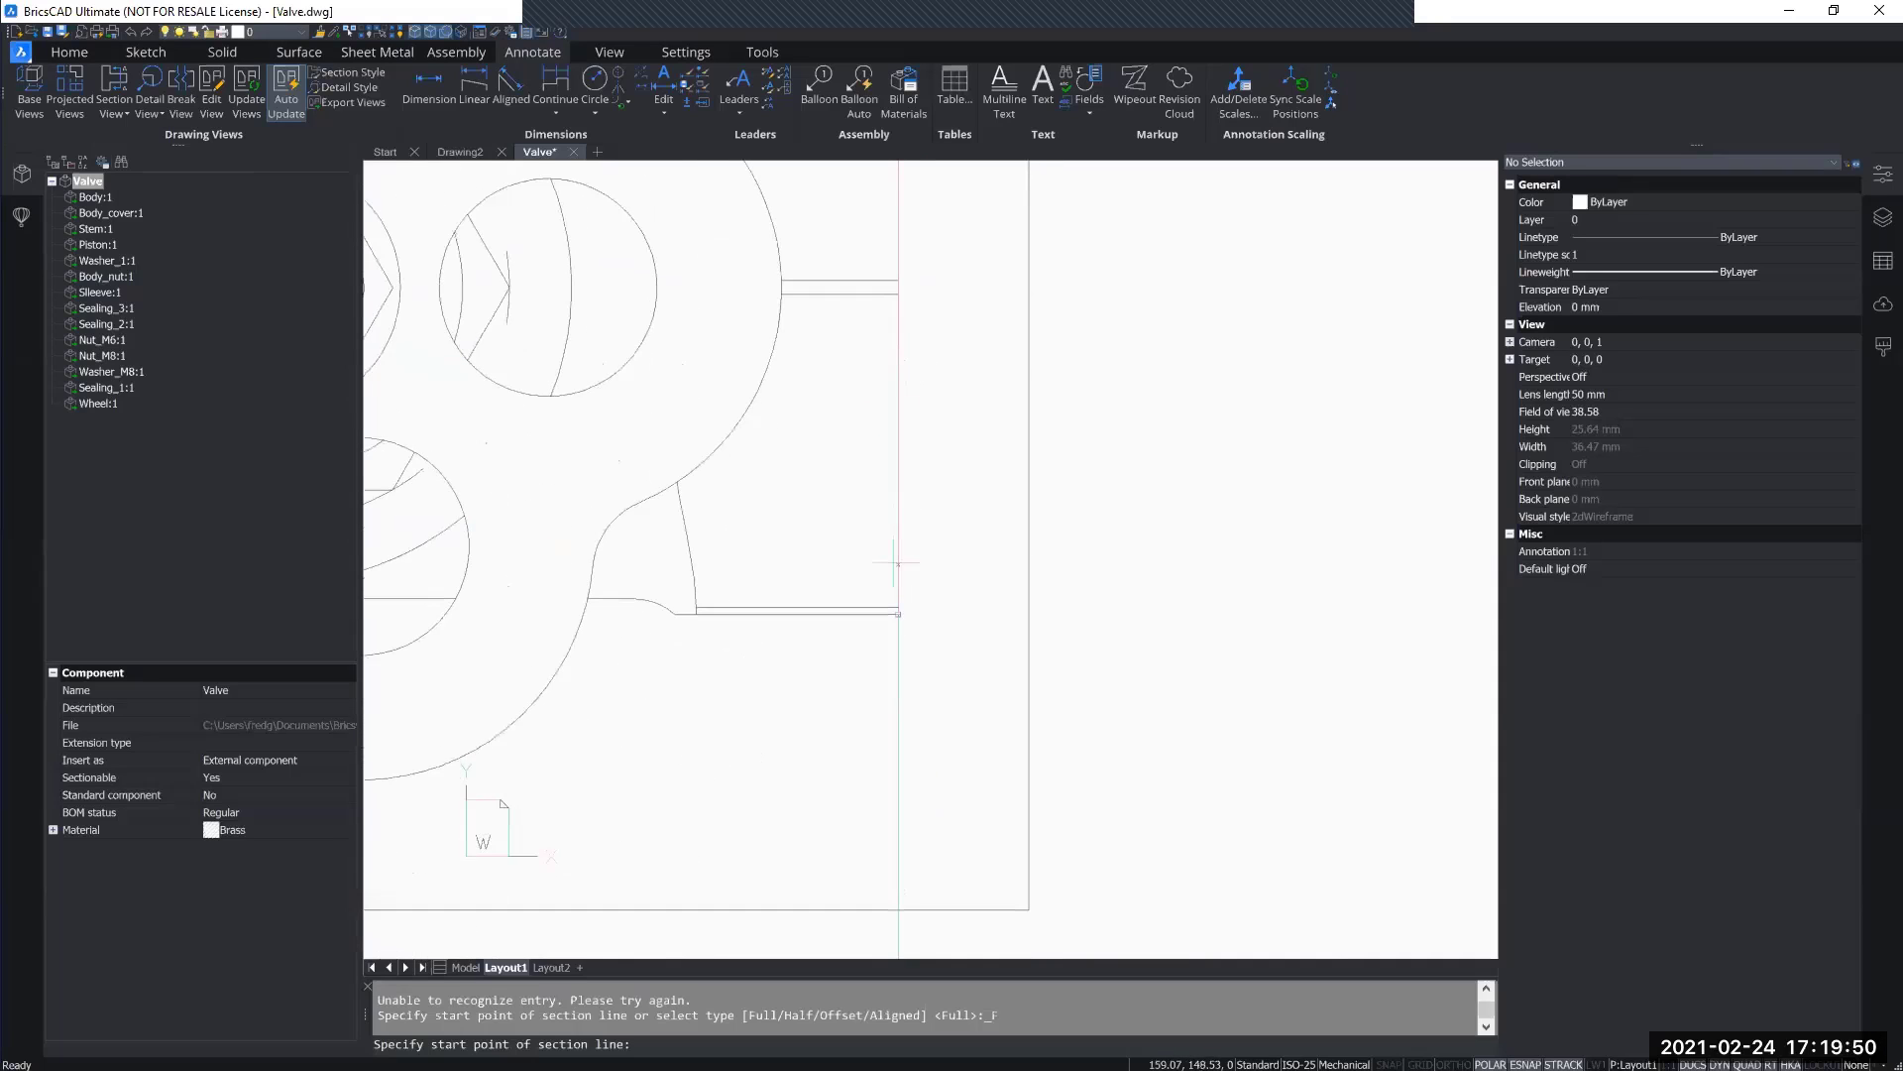
pyautogui.moveTo(935, 387); pyautogui.dragTo(890, 931, button='middle')
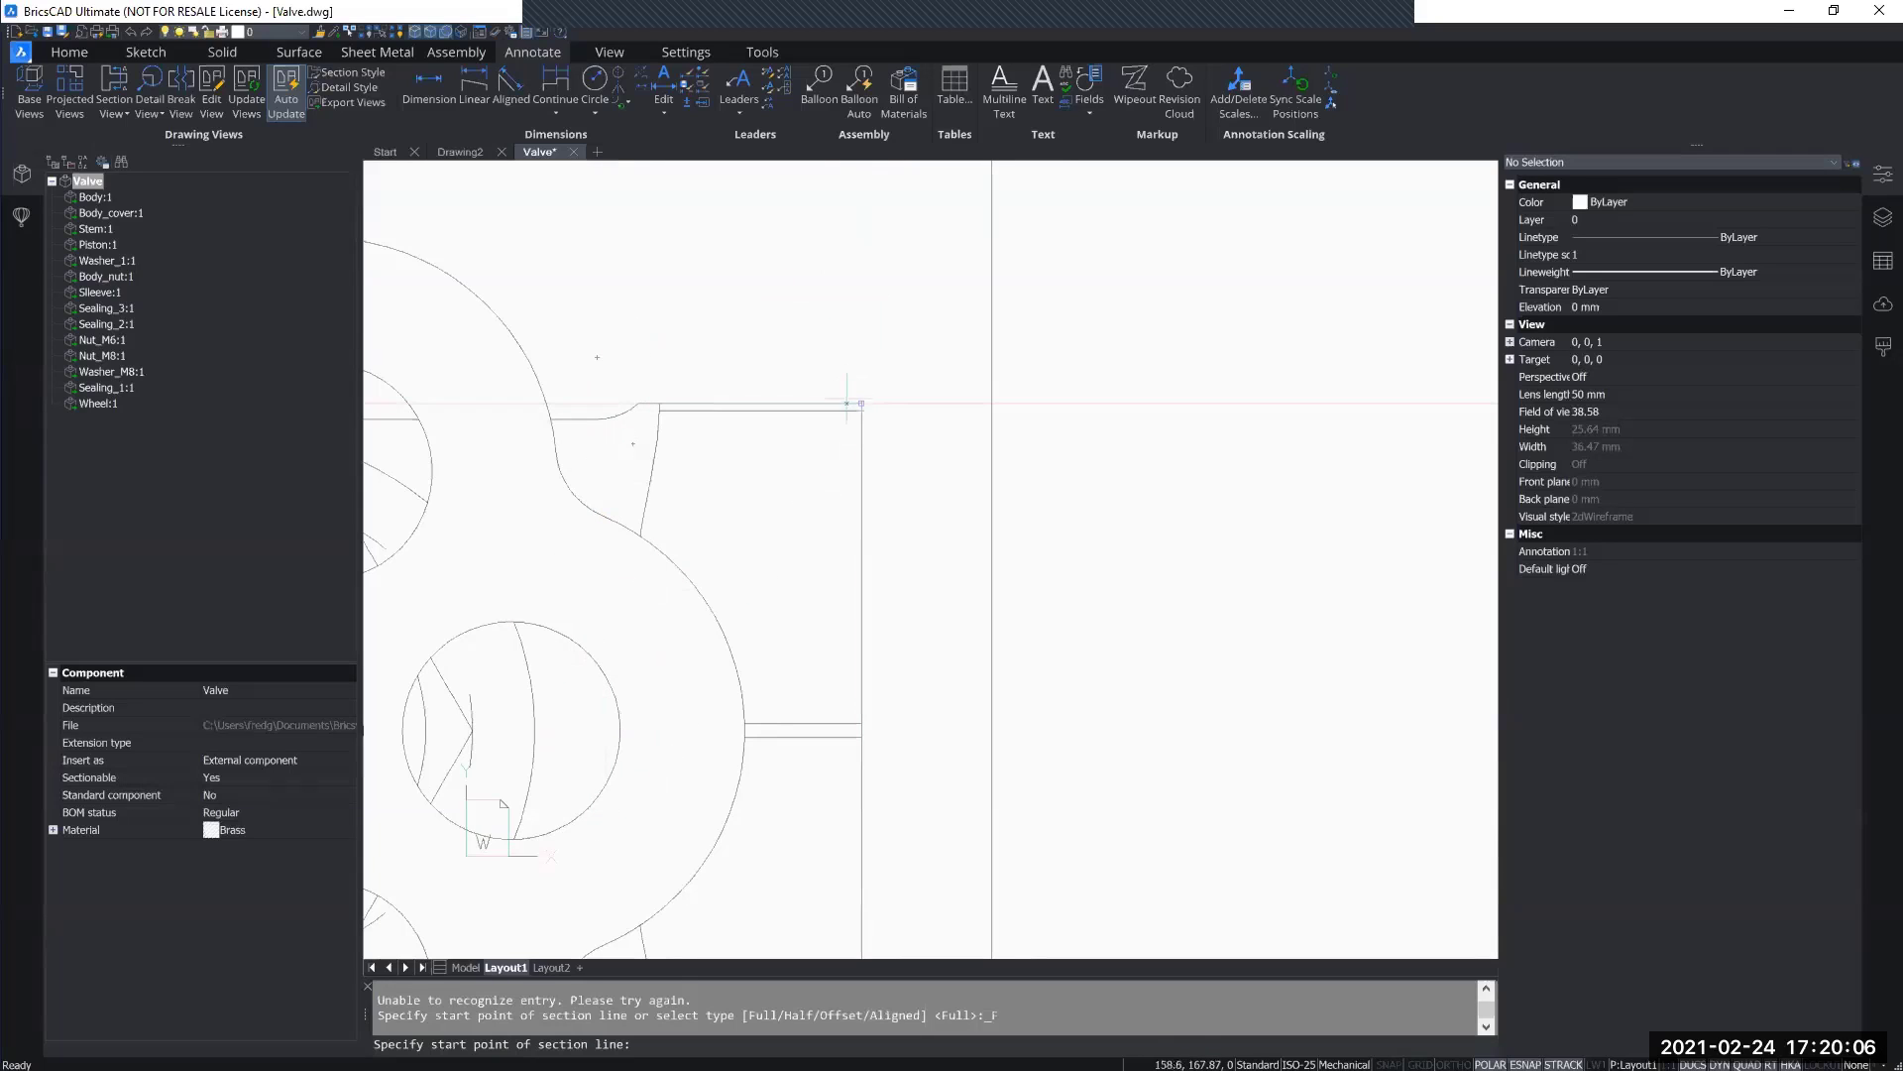
pyautogui.click(843, 252)
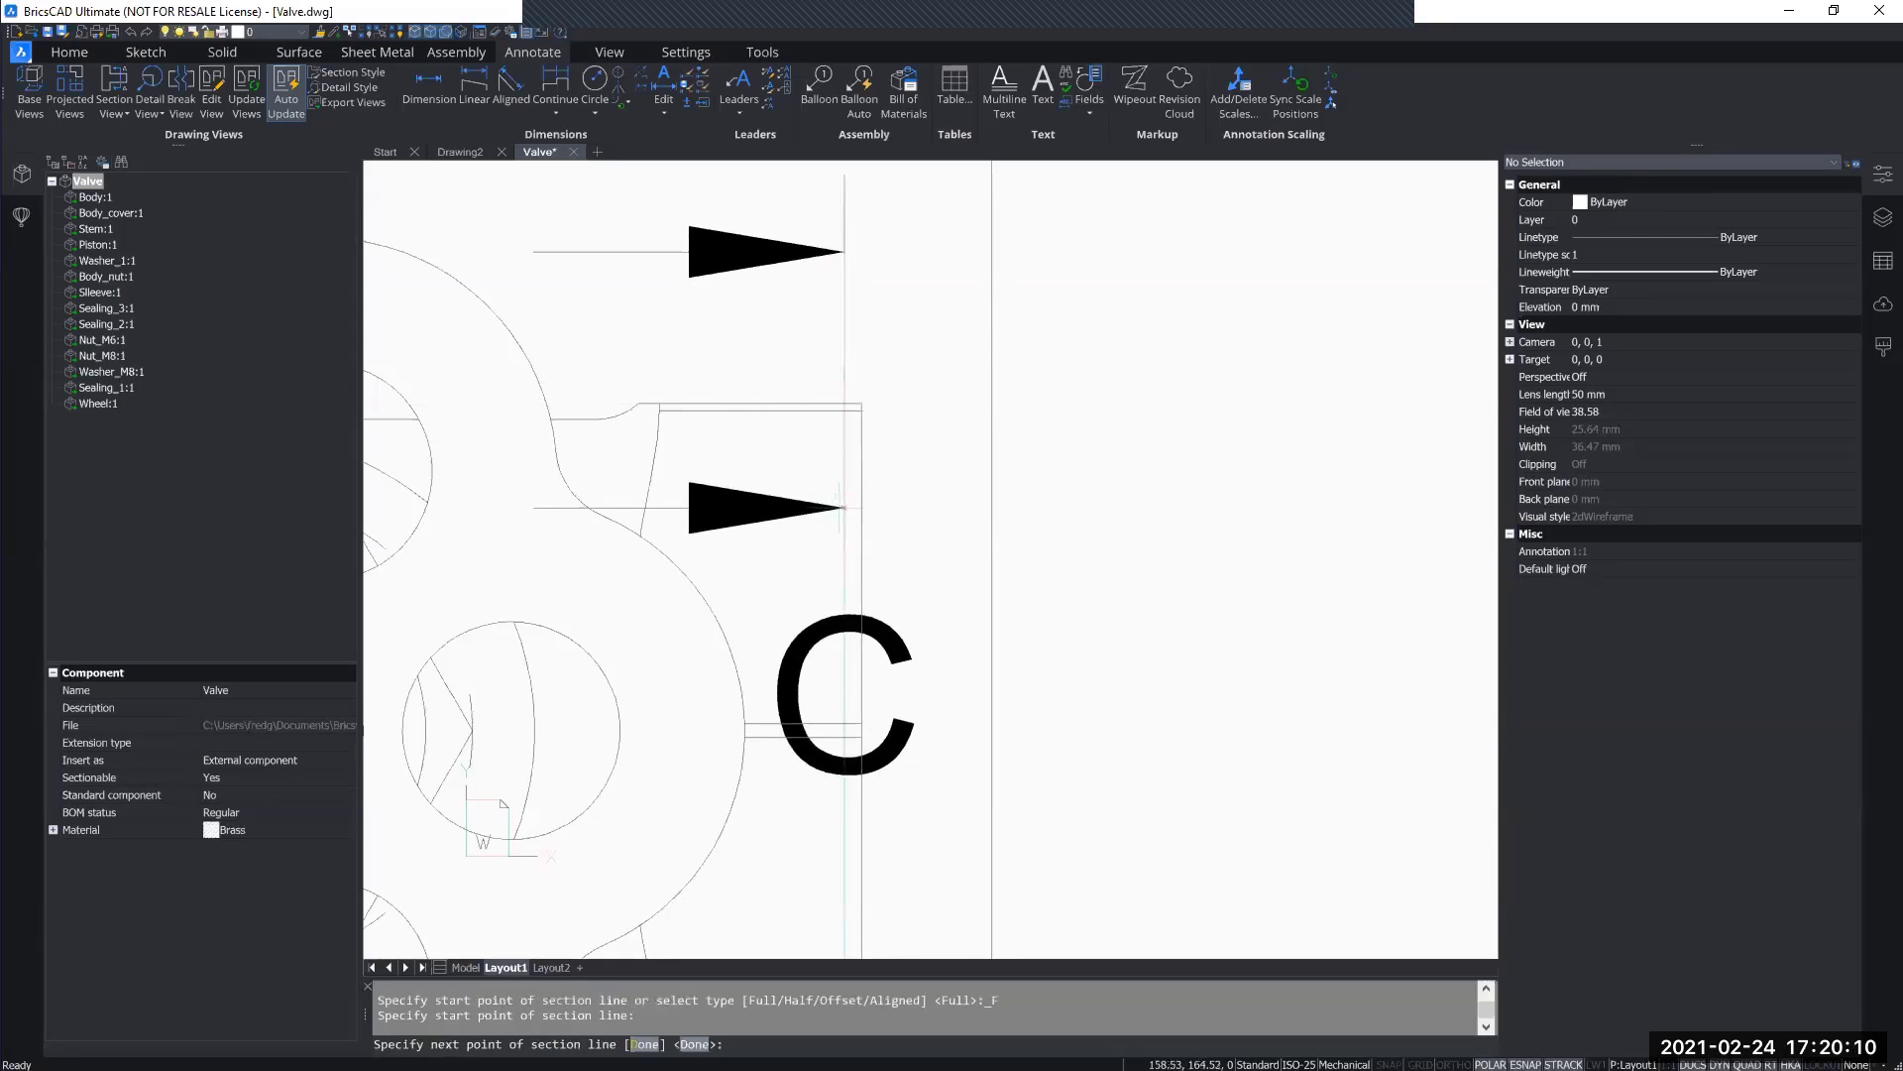
# Step: End the section line vertically below the valve body's right end, inside the top view's frame, and complete the line
pyautogui.scroll(-1, 863, 577)
pyautogui.scroll(-2, 866, 608)
pyautogui.moveTo(922, 666); pyautogui.dragTo(954, 339, button='middle')
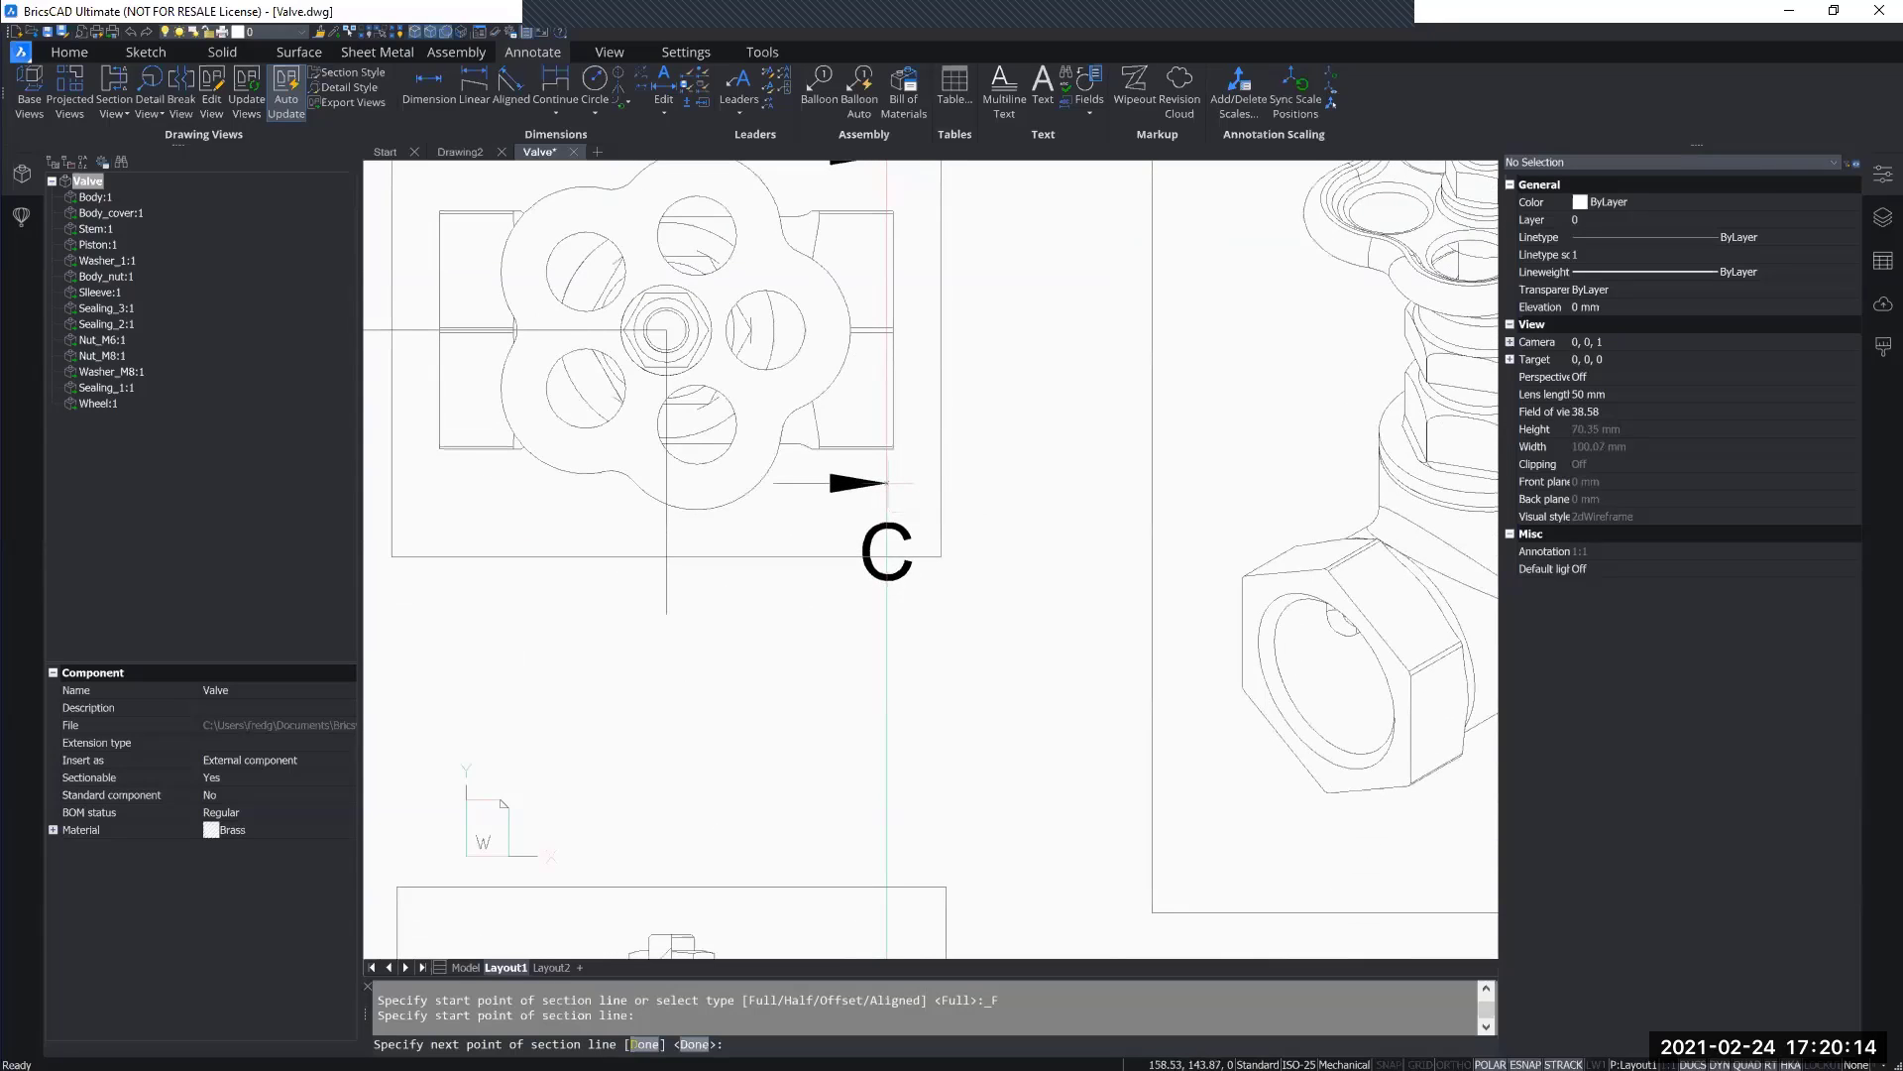
pyautogui.click(887, 488)
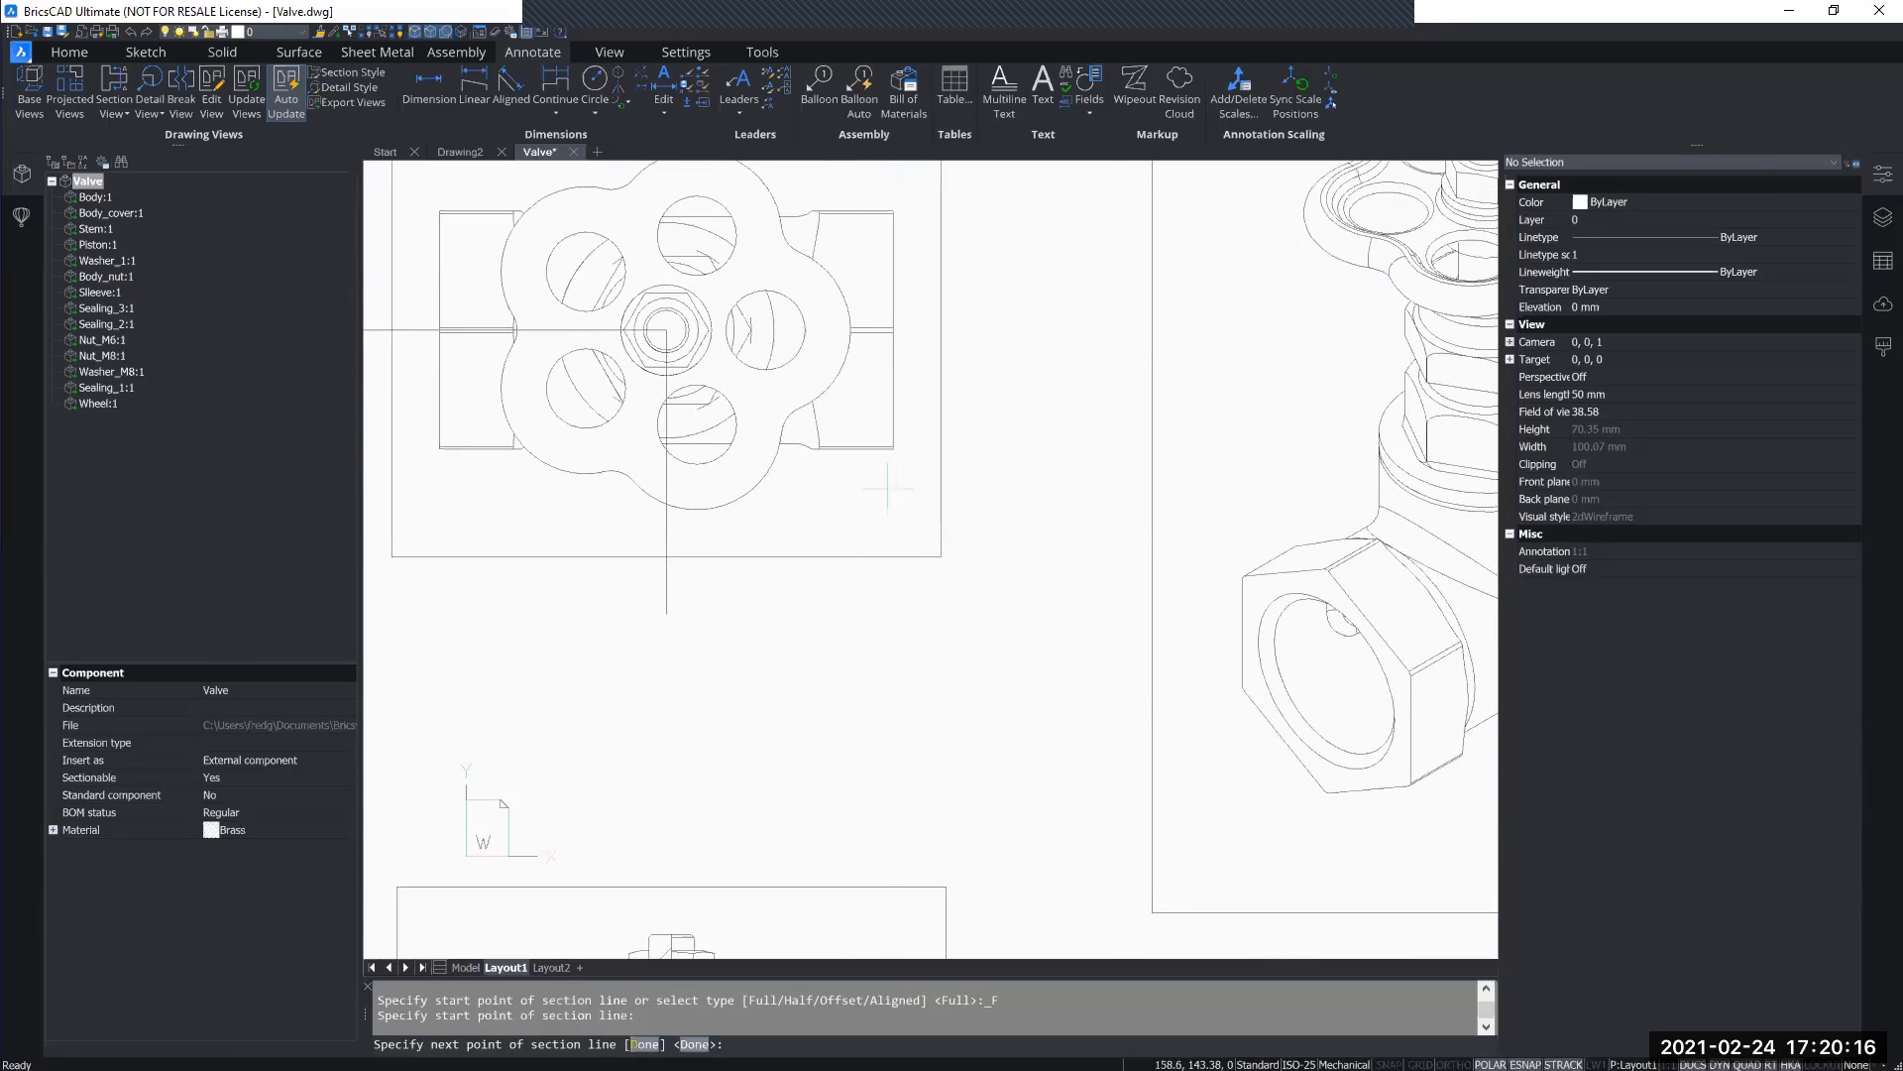
pyautogui.press('Return')
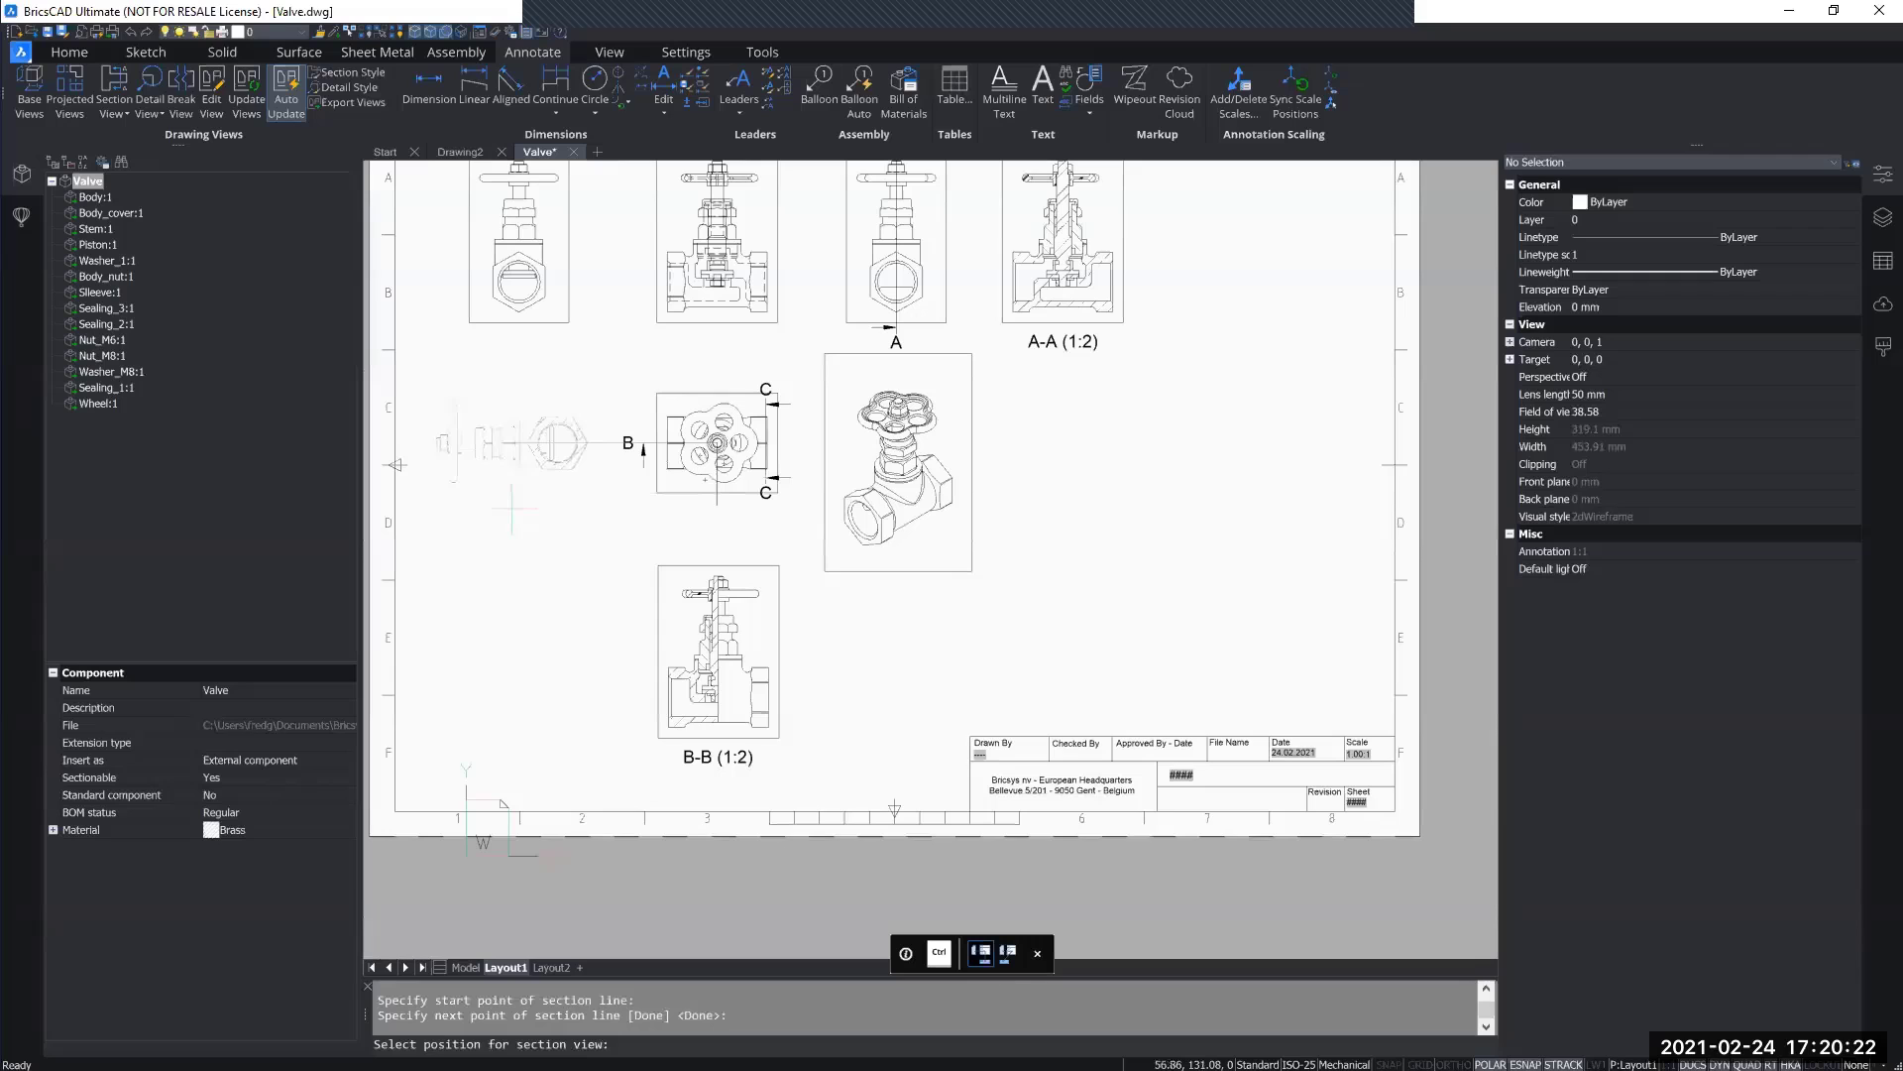
# Step: Place the full section view left of the top view, level with it, and inspect the hatching on the hexagonal body end
pyautogui.click(511, 508)
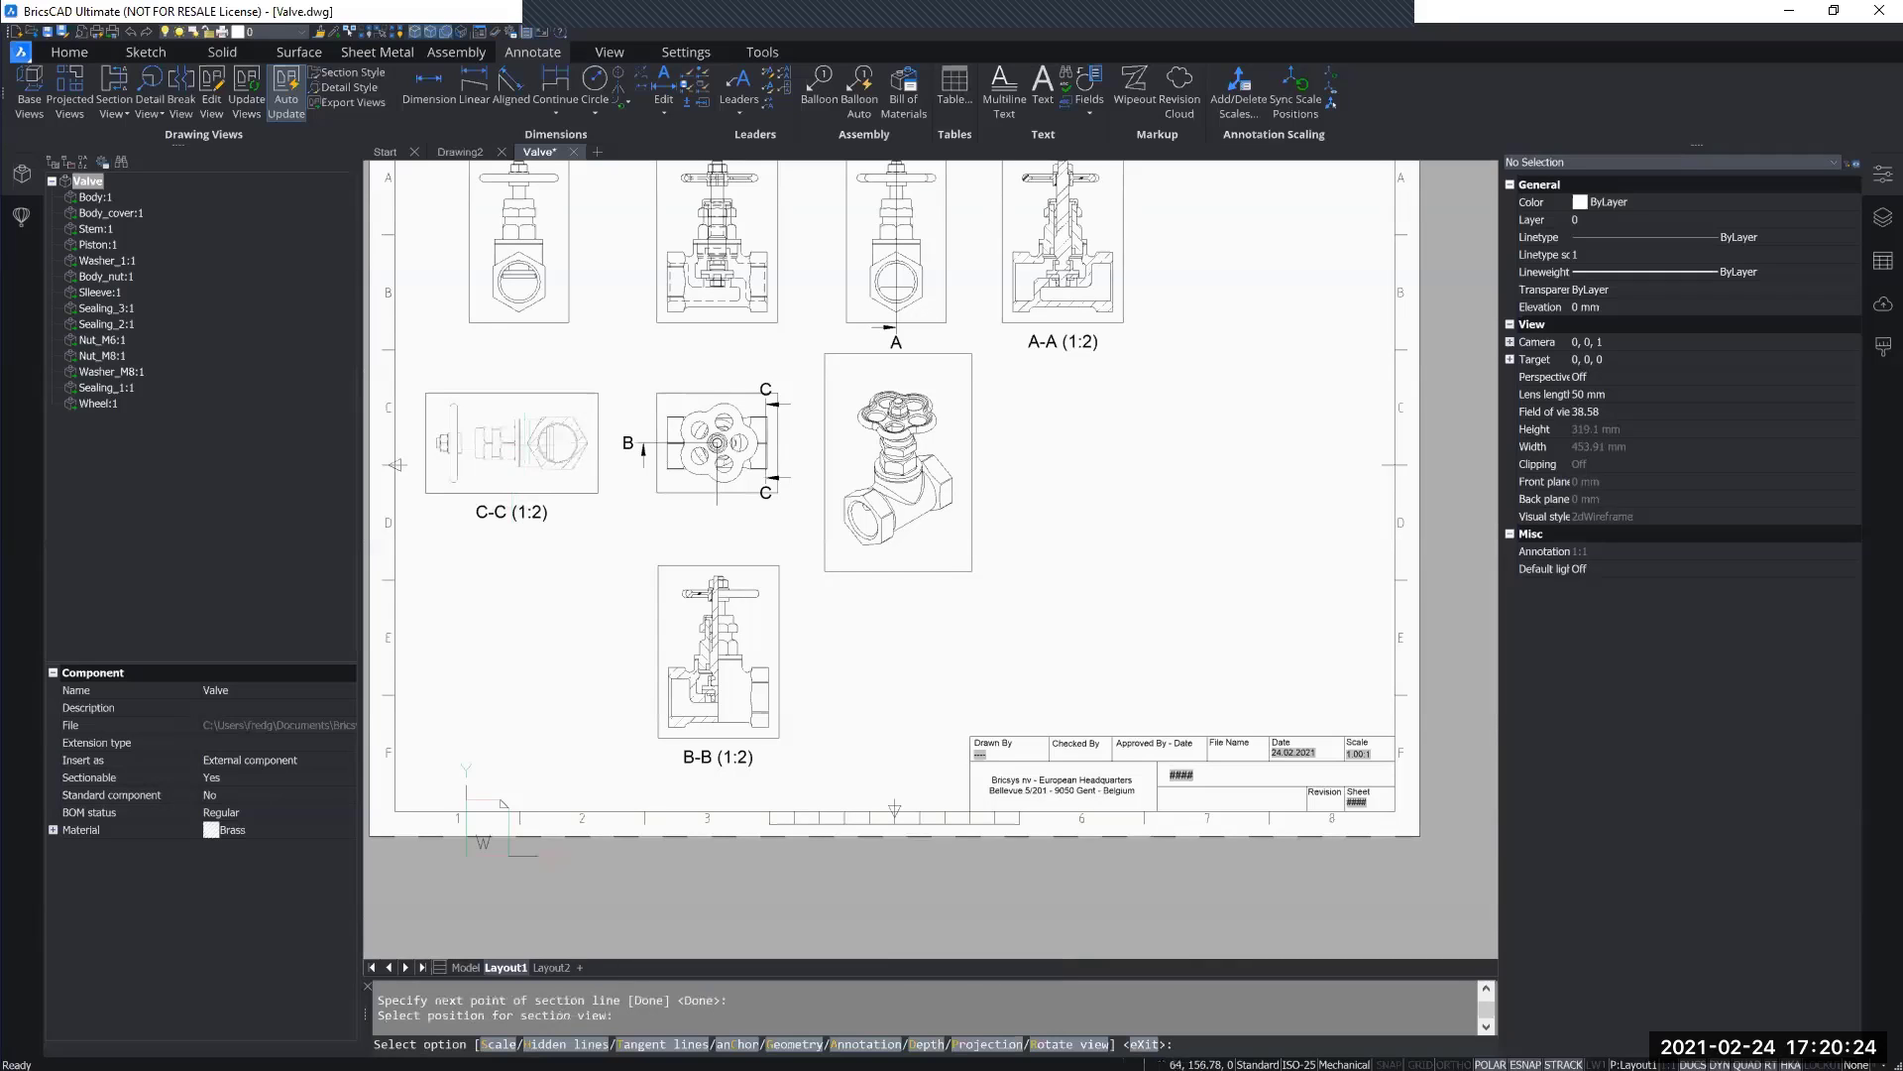
pyautogui.scroll(6, 482, 429)
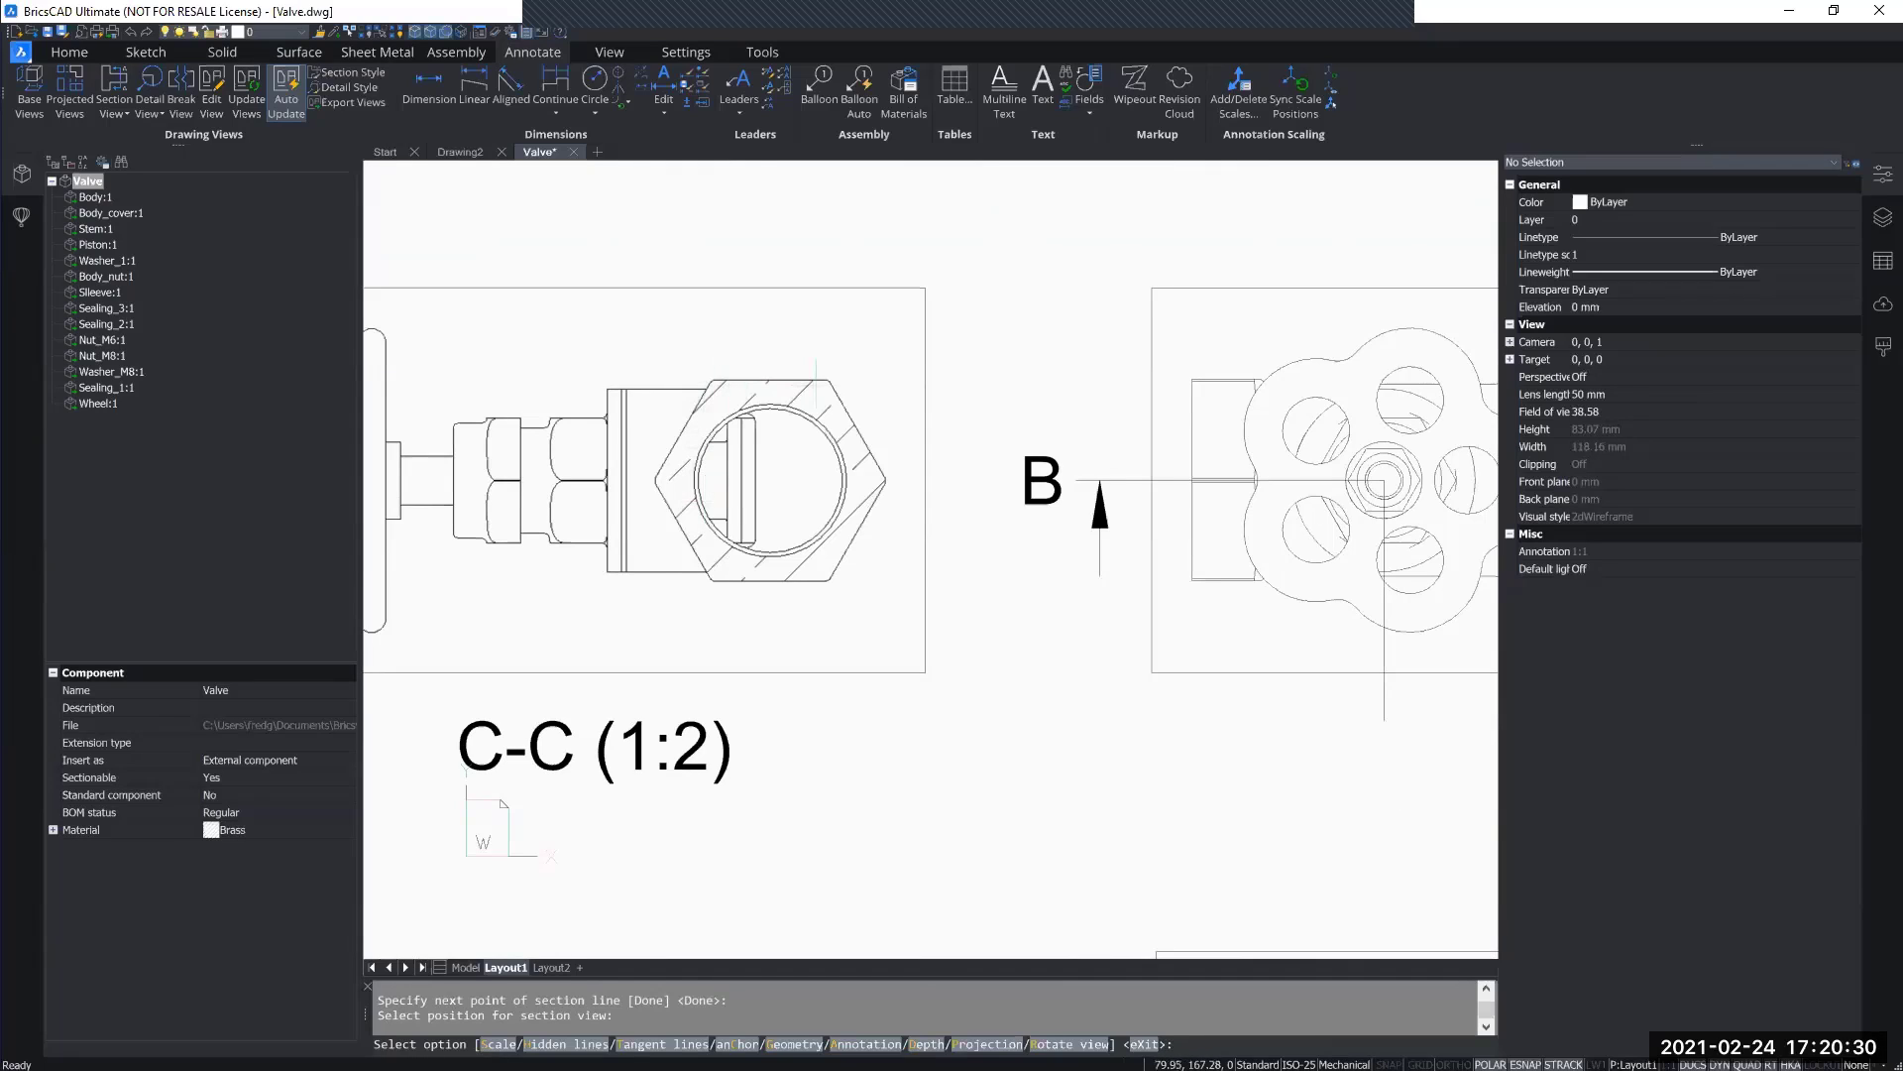
pyautogui.scroll(2, 806, 387)
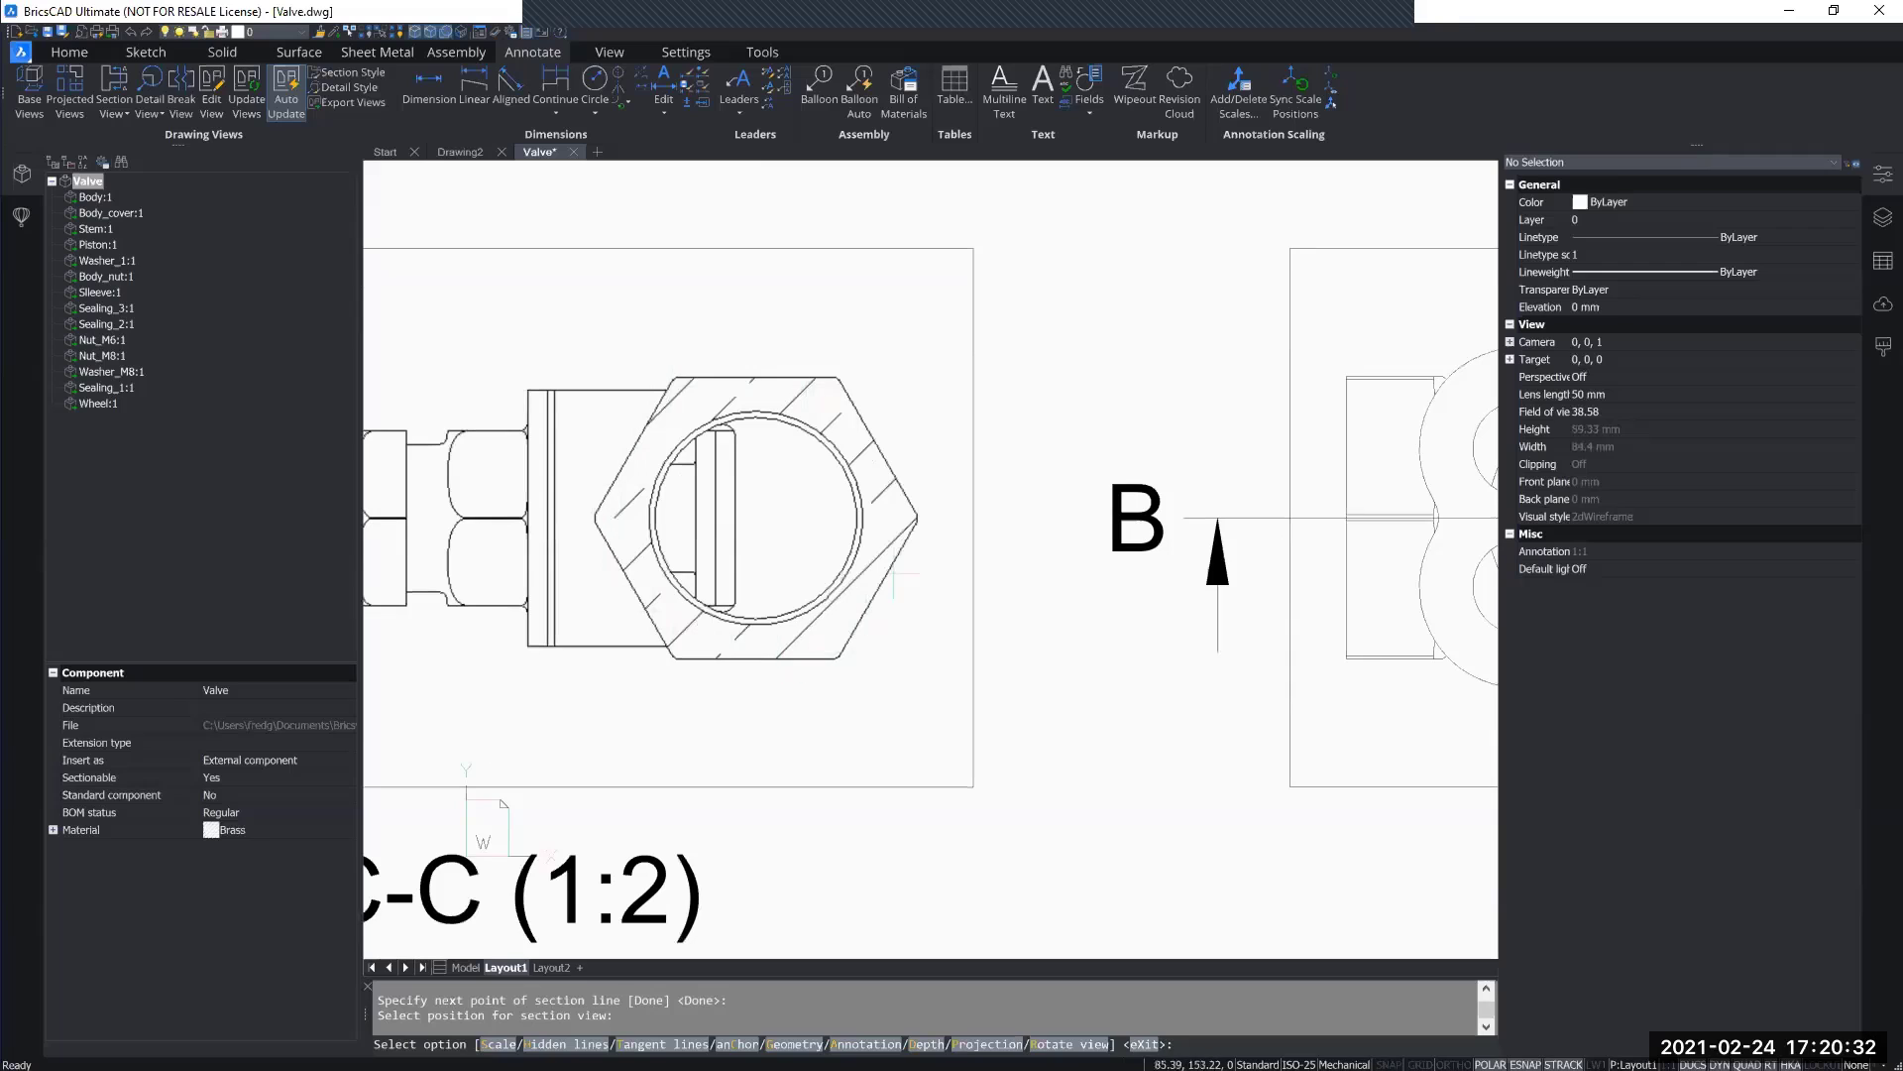
pyautogui.moveTo(726, 533); pyautogui.dragTo(1090, 523, button='middle')
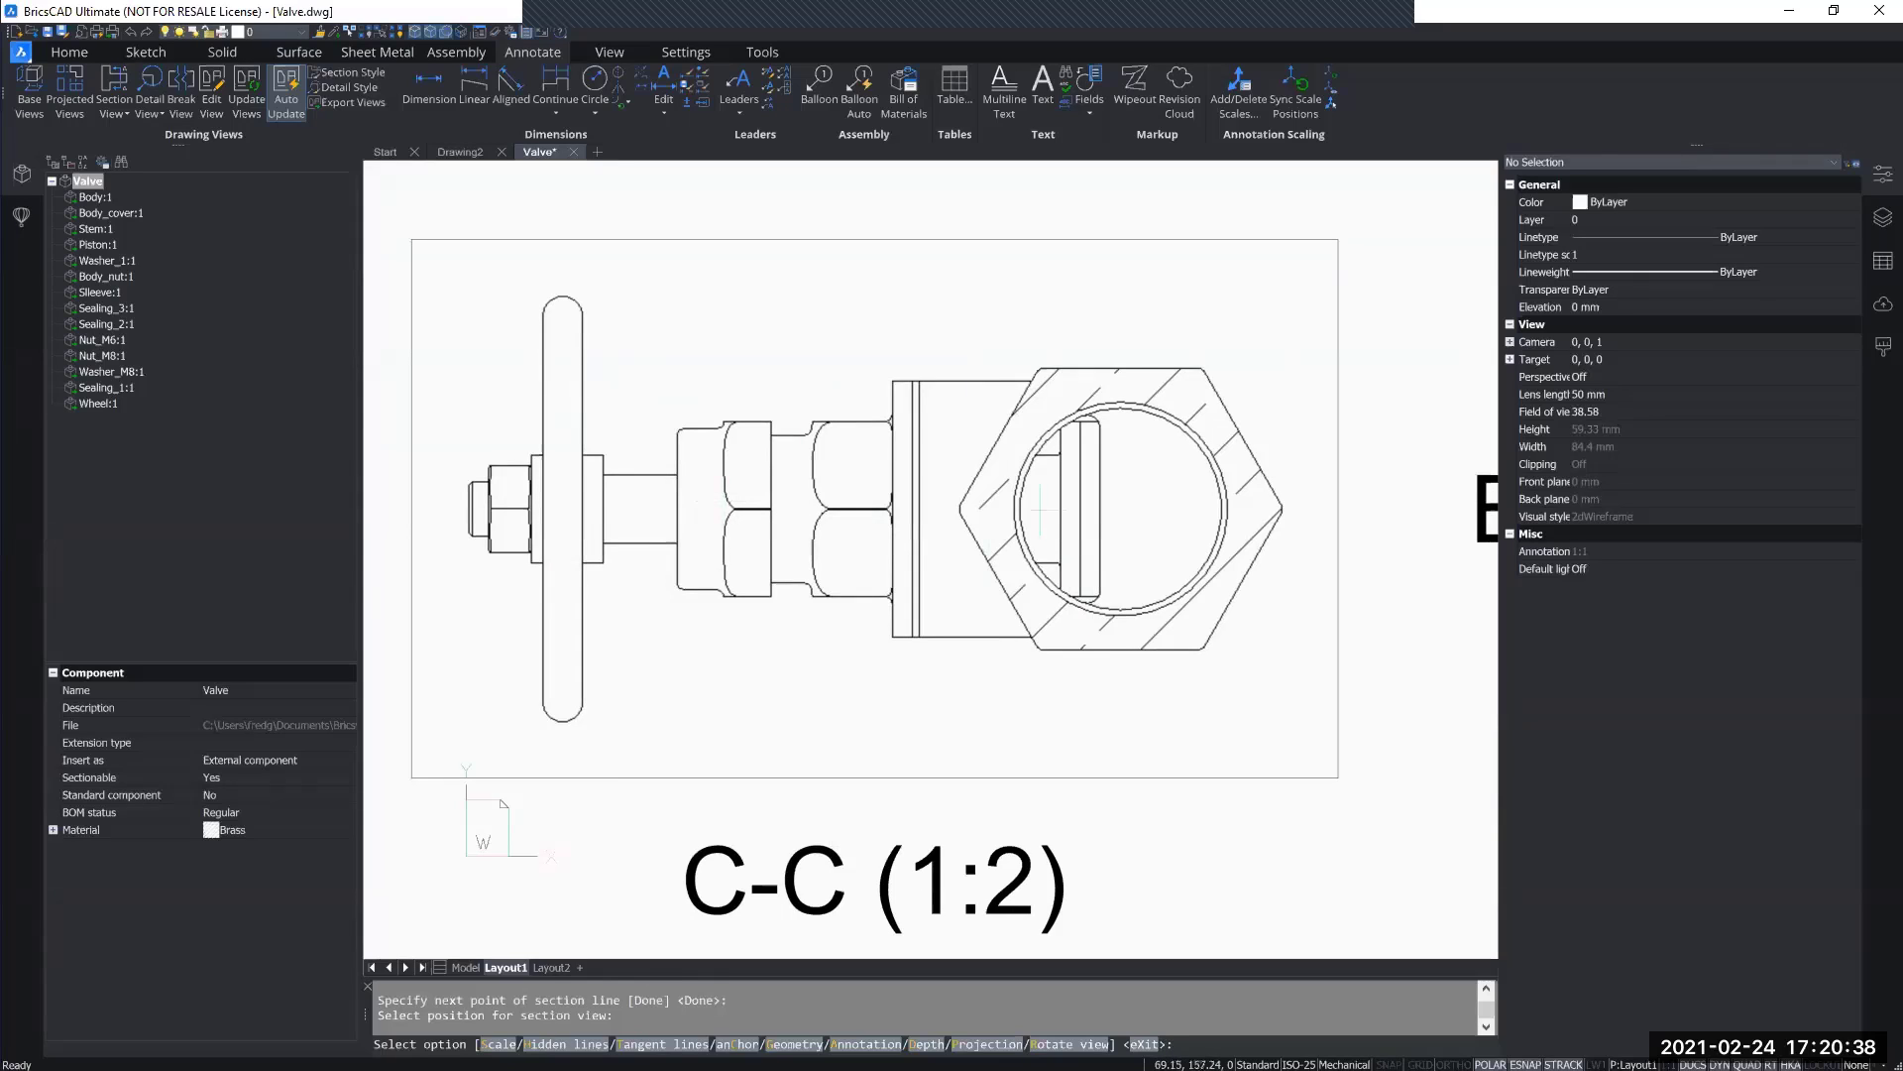
# Step: Set the full section view C-C to a custom depth of 1 and finish the view
pyautogui.moveTo(1004, 595); pyautogui.dragTo(714, 577, button='middle')
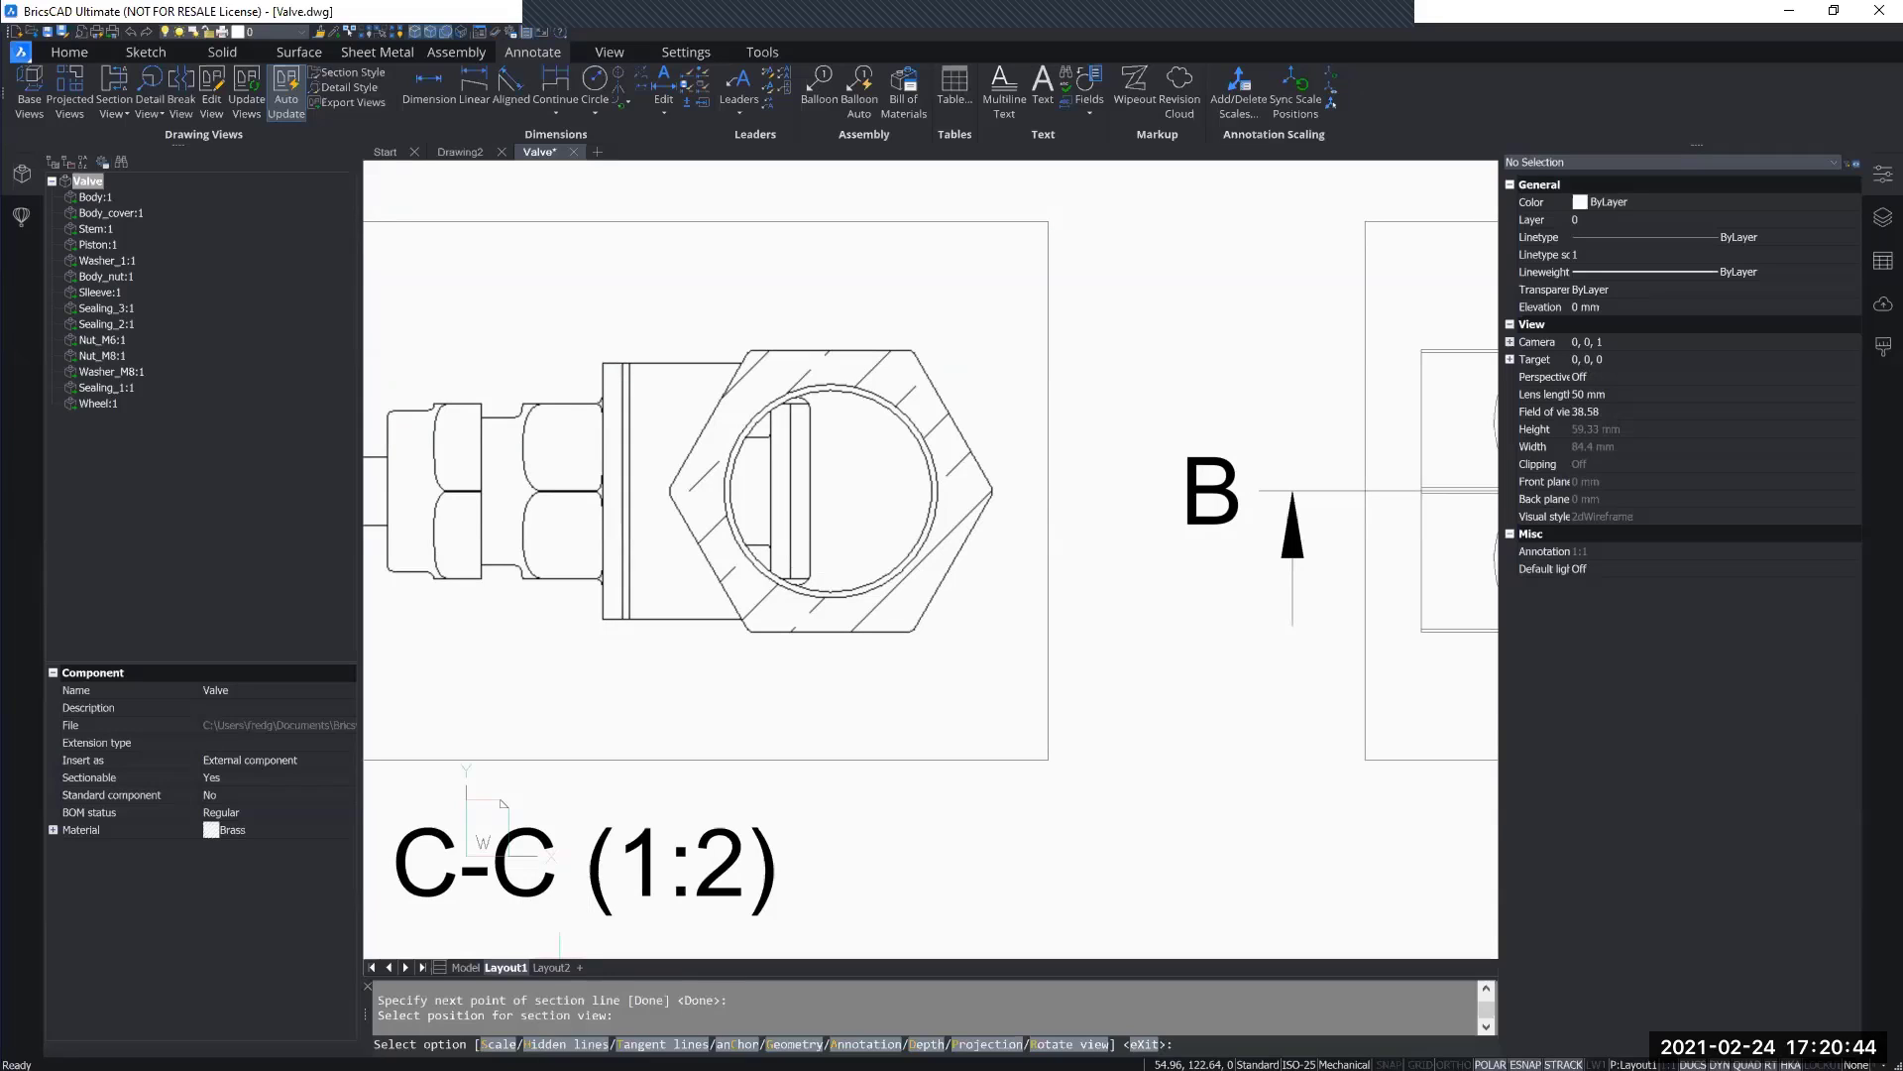
pyautogui.write('D')
pyautogui.press('Return')
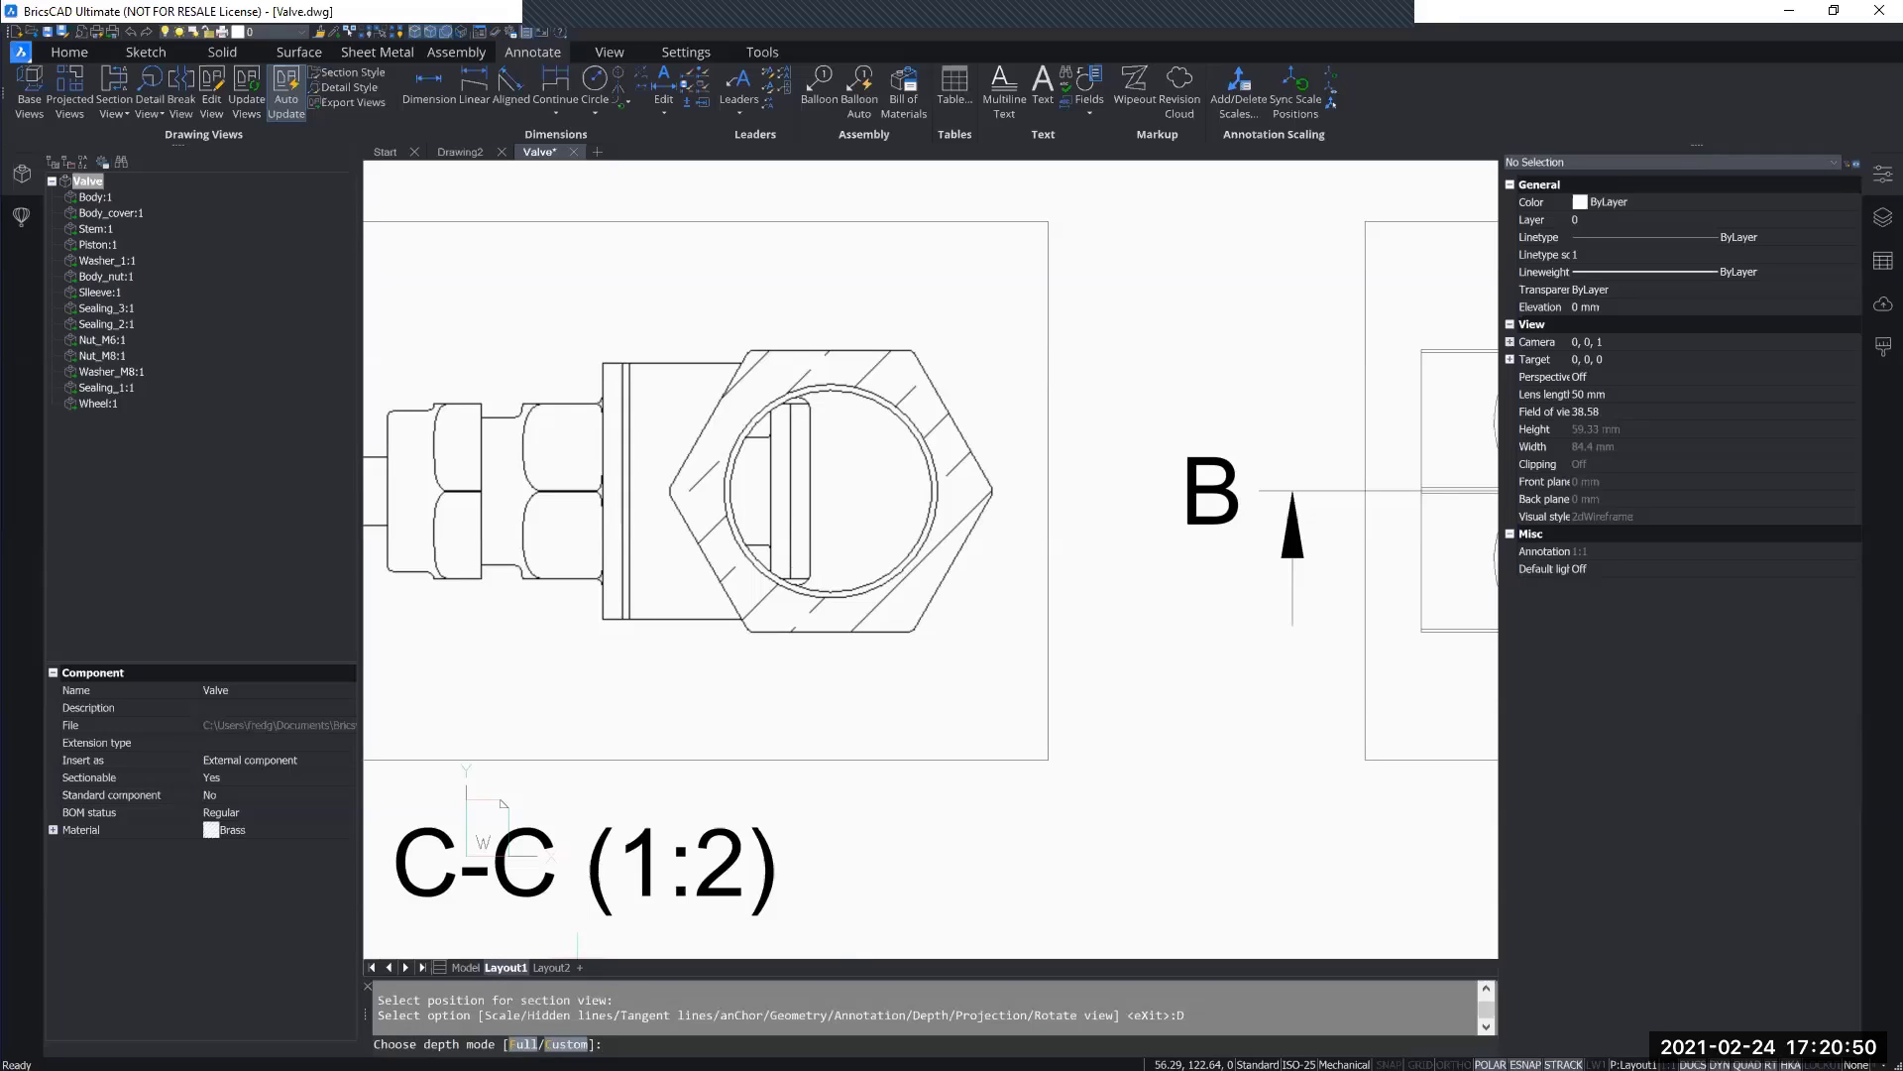
pyautogui.write('C')
pyautogui.press('Return')
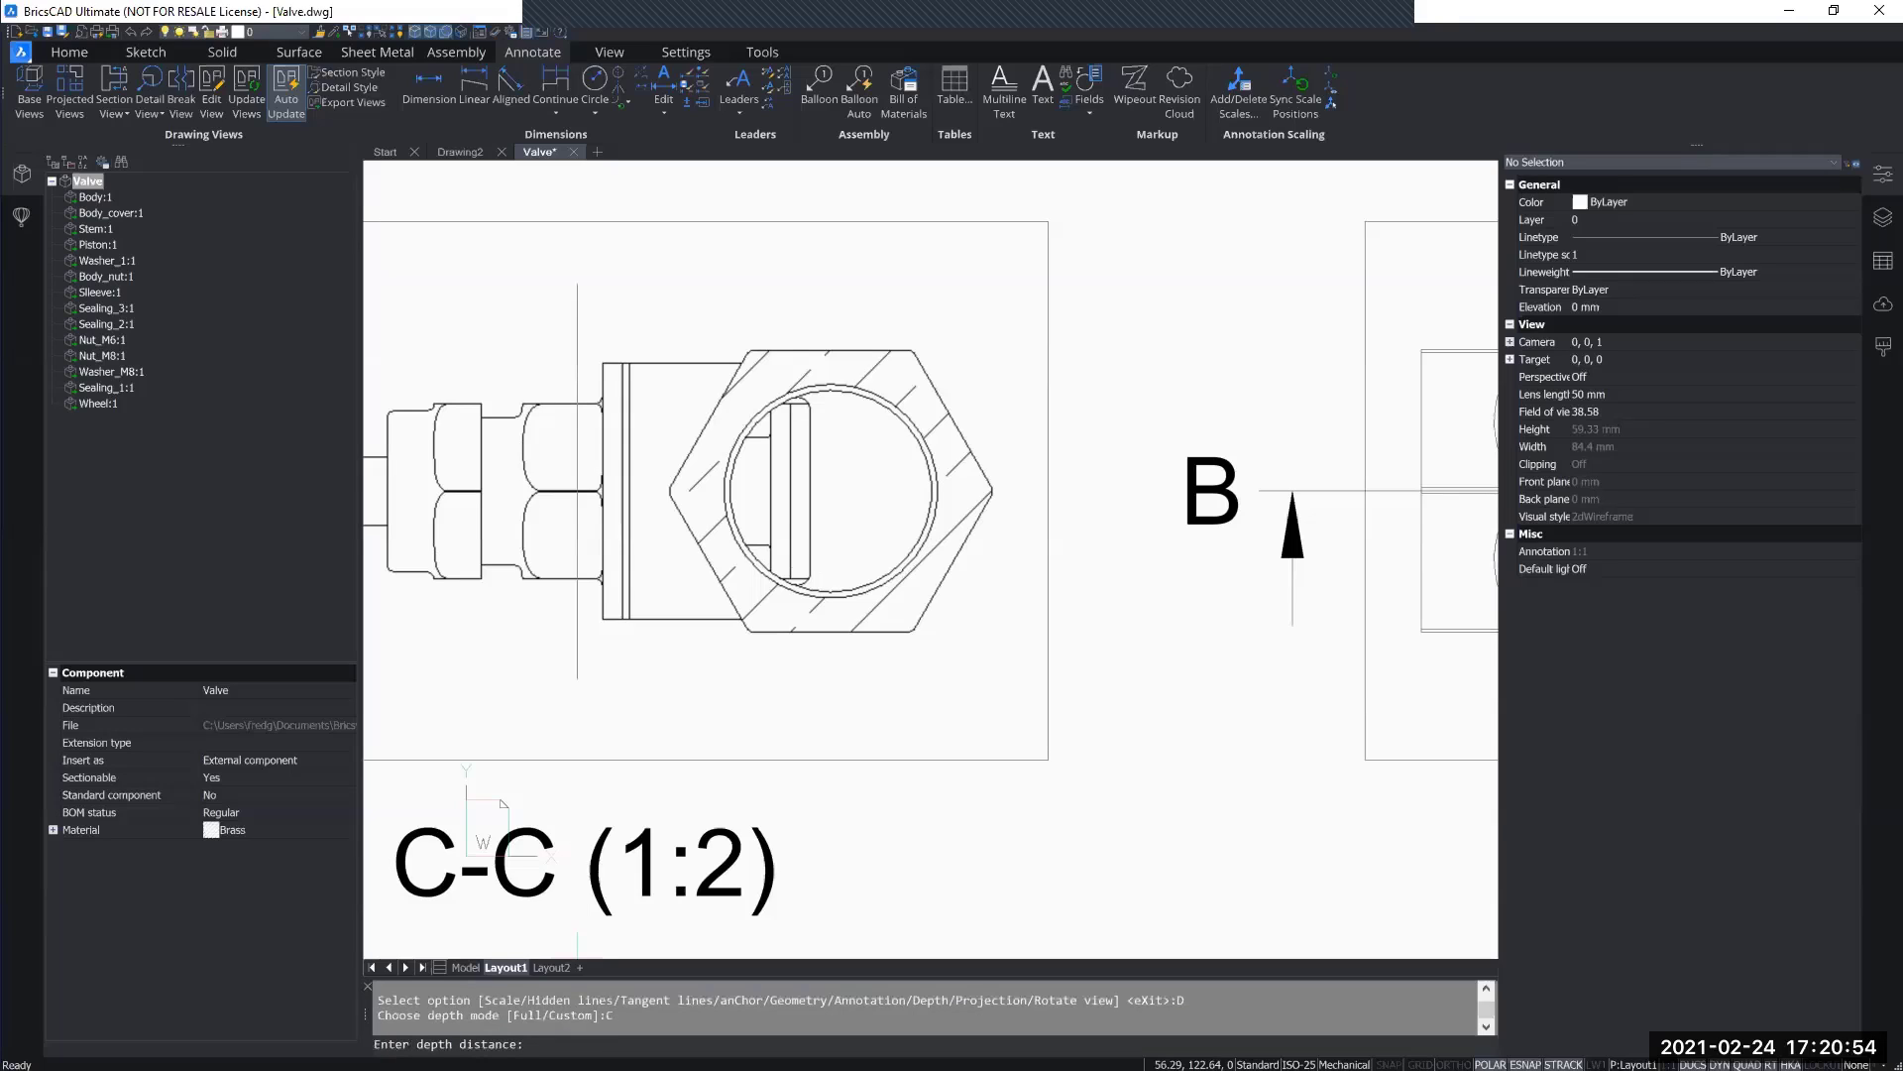
pyautogui.write('1')
pyautogui.press('Return')
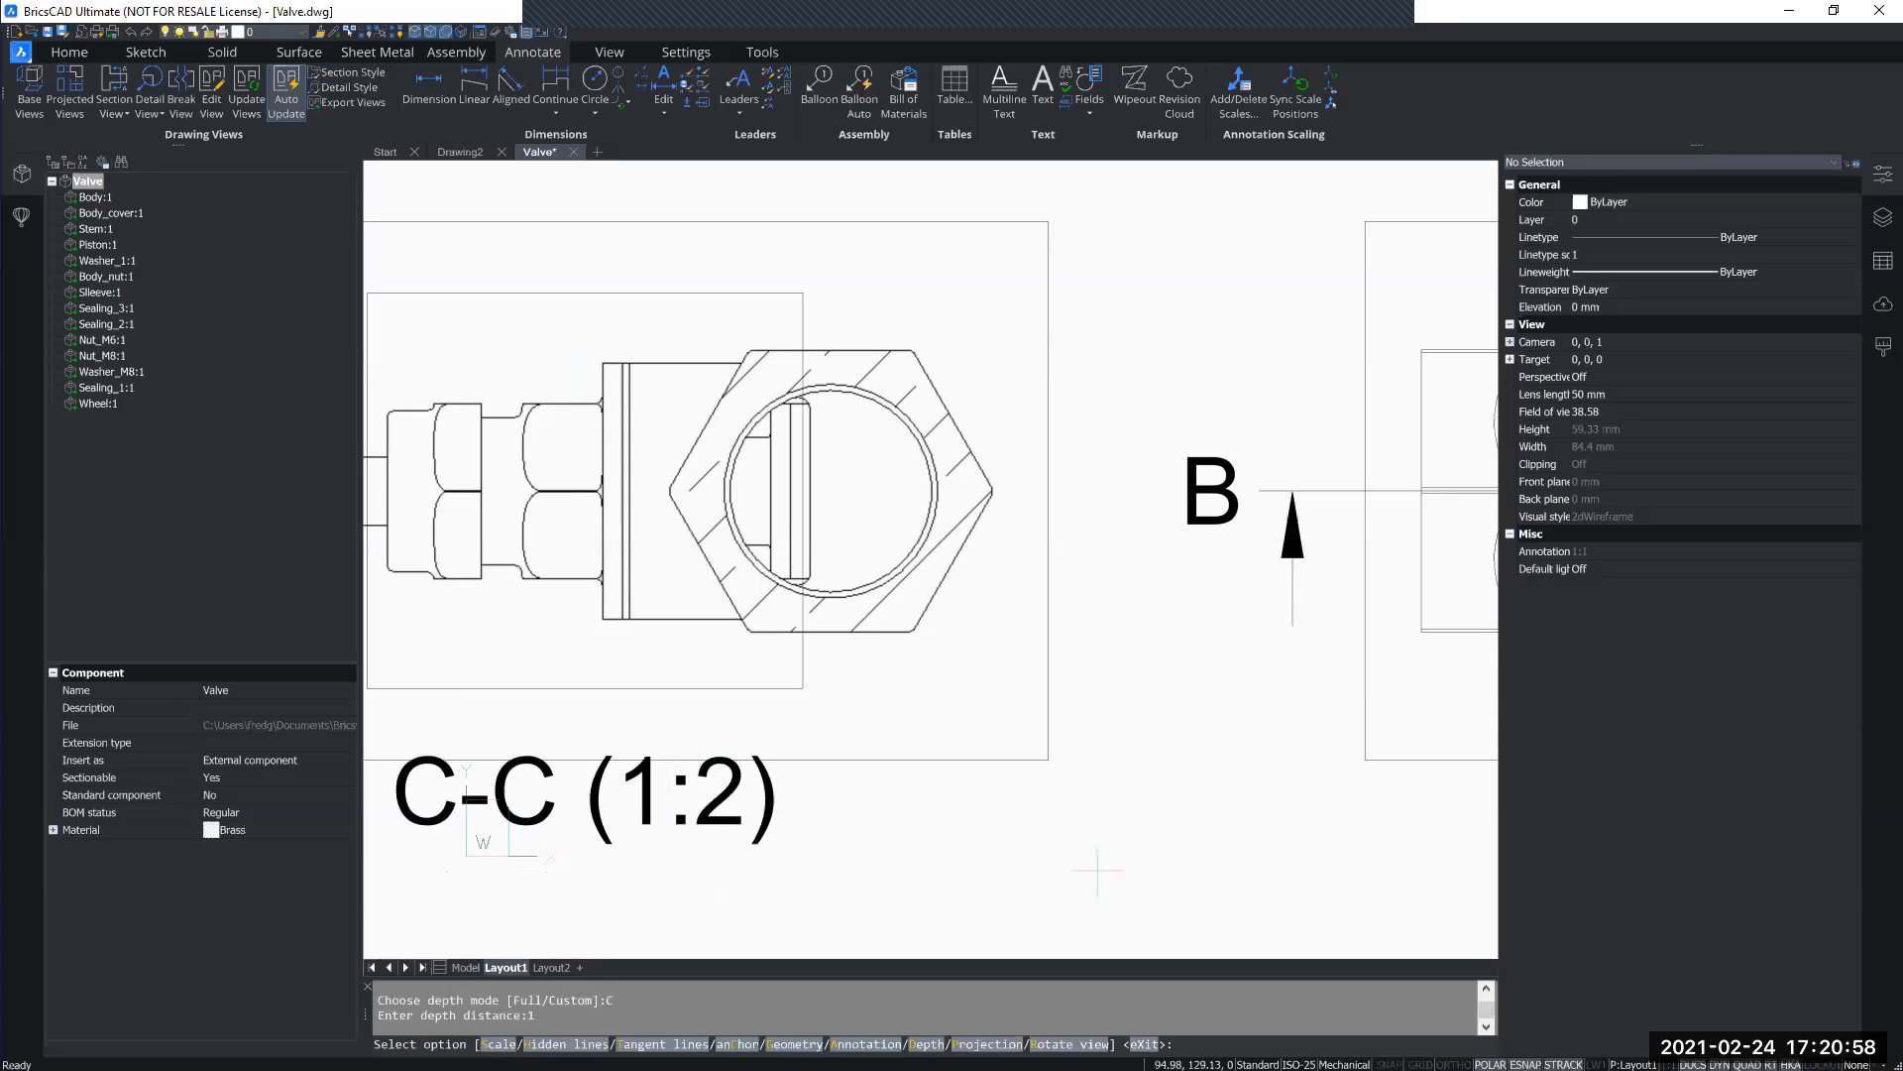
pyautogui.press('Return')
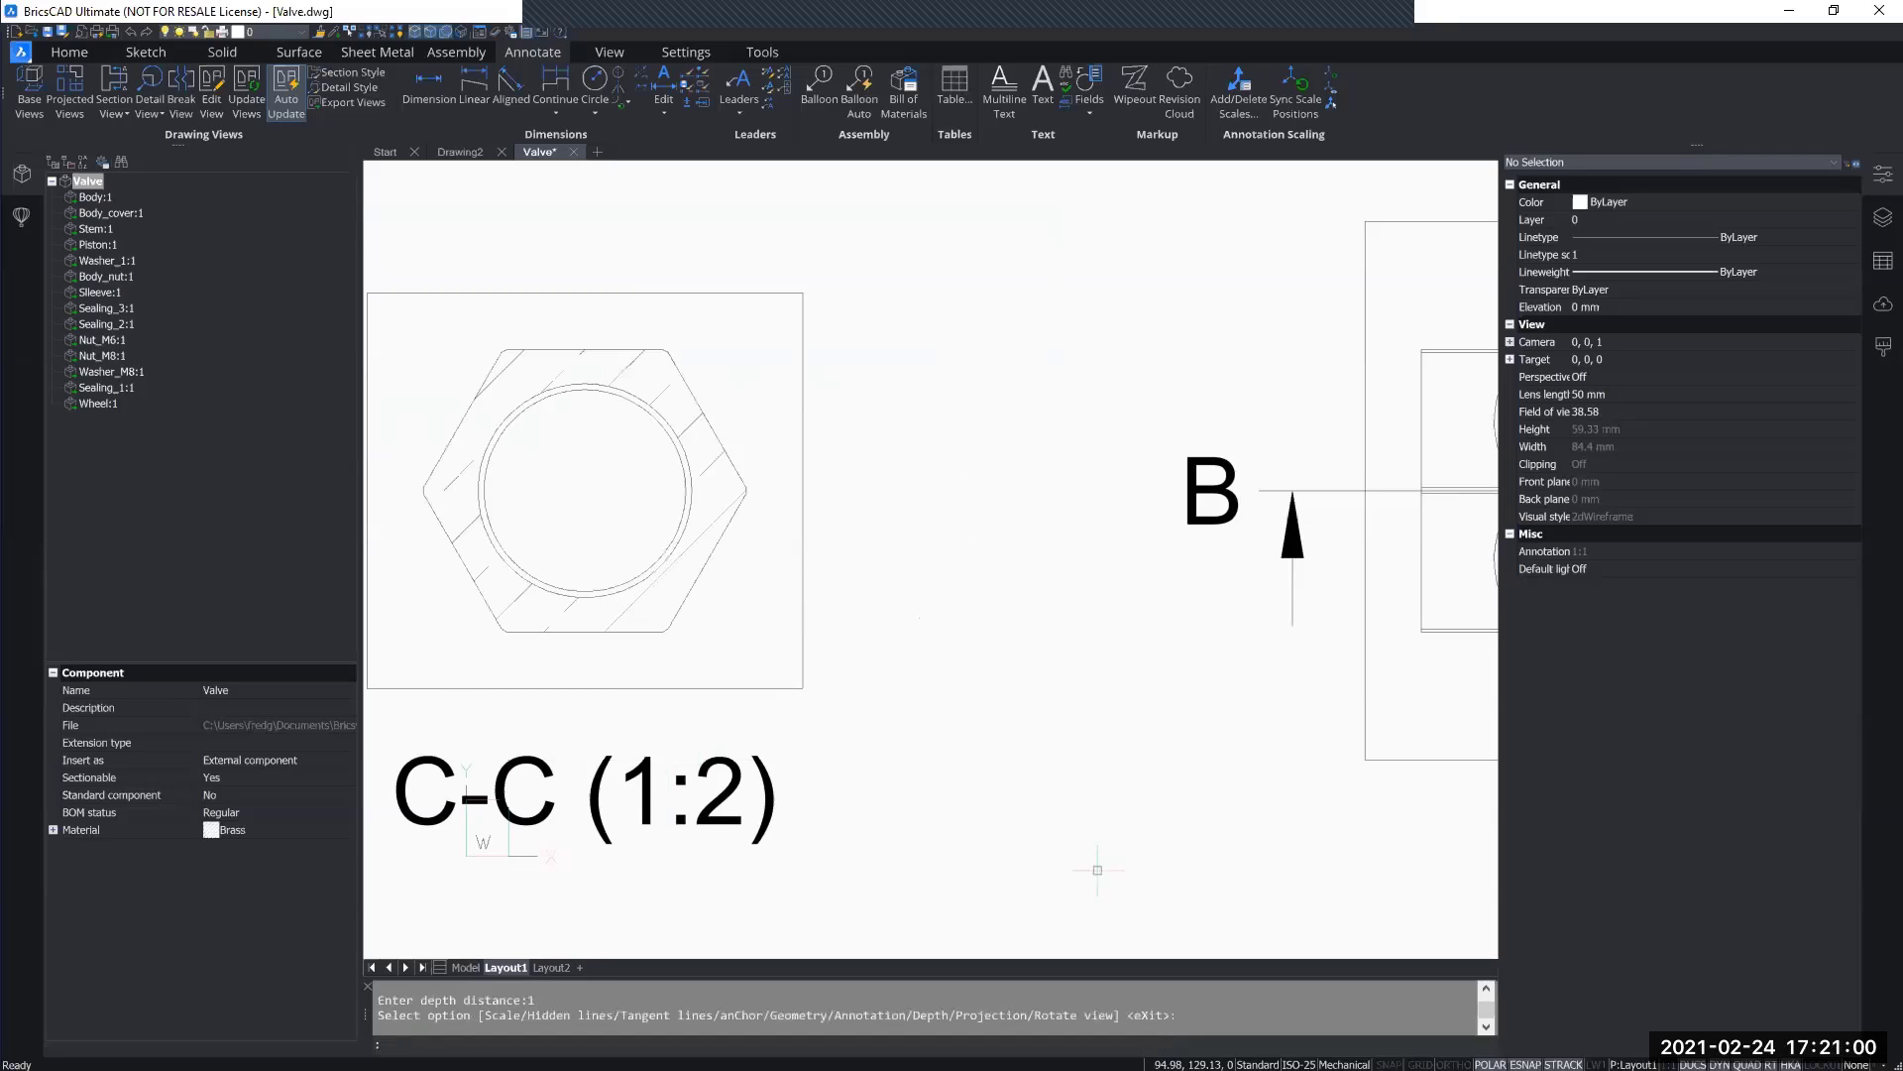
# Step: Examine section view C-C and the position of its section line at the valve body's right end in the top view
pyautogui.moveTo(1097, 869); pyautogui.dragTo(1335, 940, button='middle')
pyautogui.moveTo(1063, 765); pyautogui.dragTo(1072, 768, button='middle')
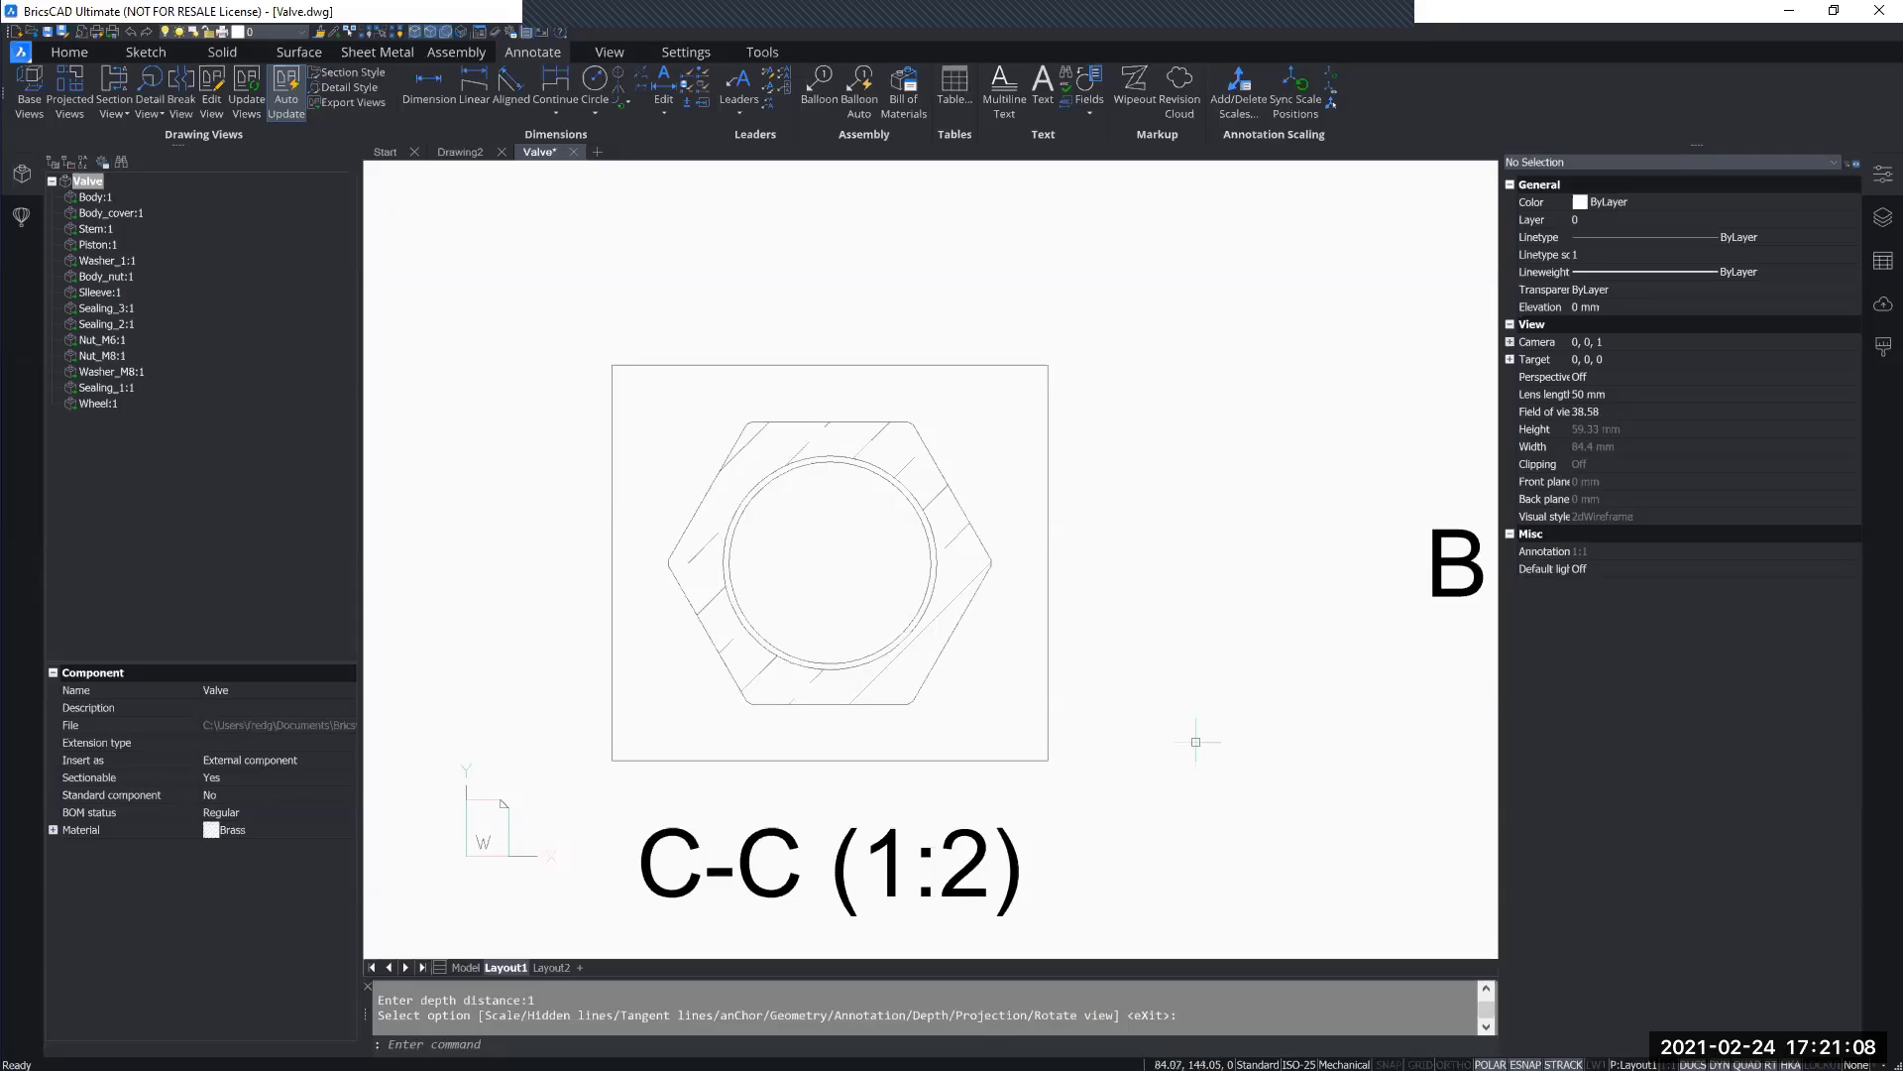
pyautogui.moveTo(1198, 740); pyautogui.dragTo(958, 713, button='middle')
pyautogui.scroll(-2, 958, 705)
pyautogui.moveTo(1085, 755); pyautogui.dragTo(691, 717, button='middle')
pyautogui.moveTo(812, 610); pyautogui.dragTo(1036, 580, button='middle')
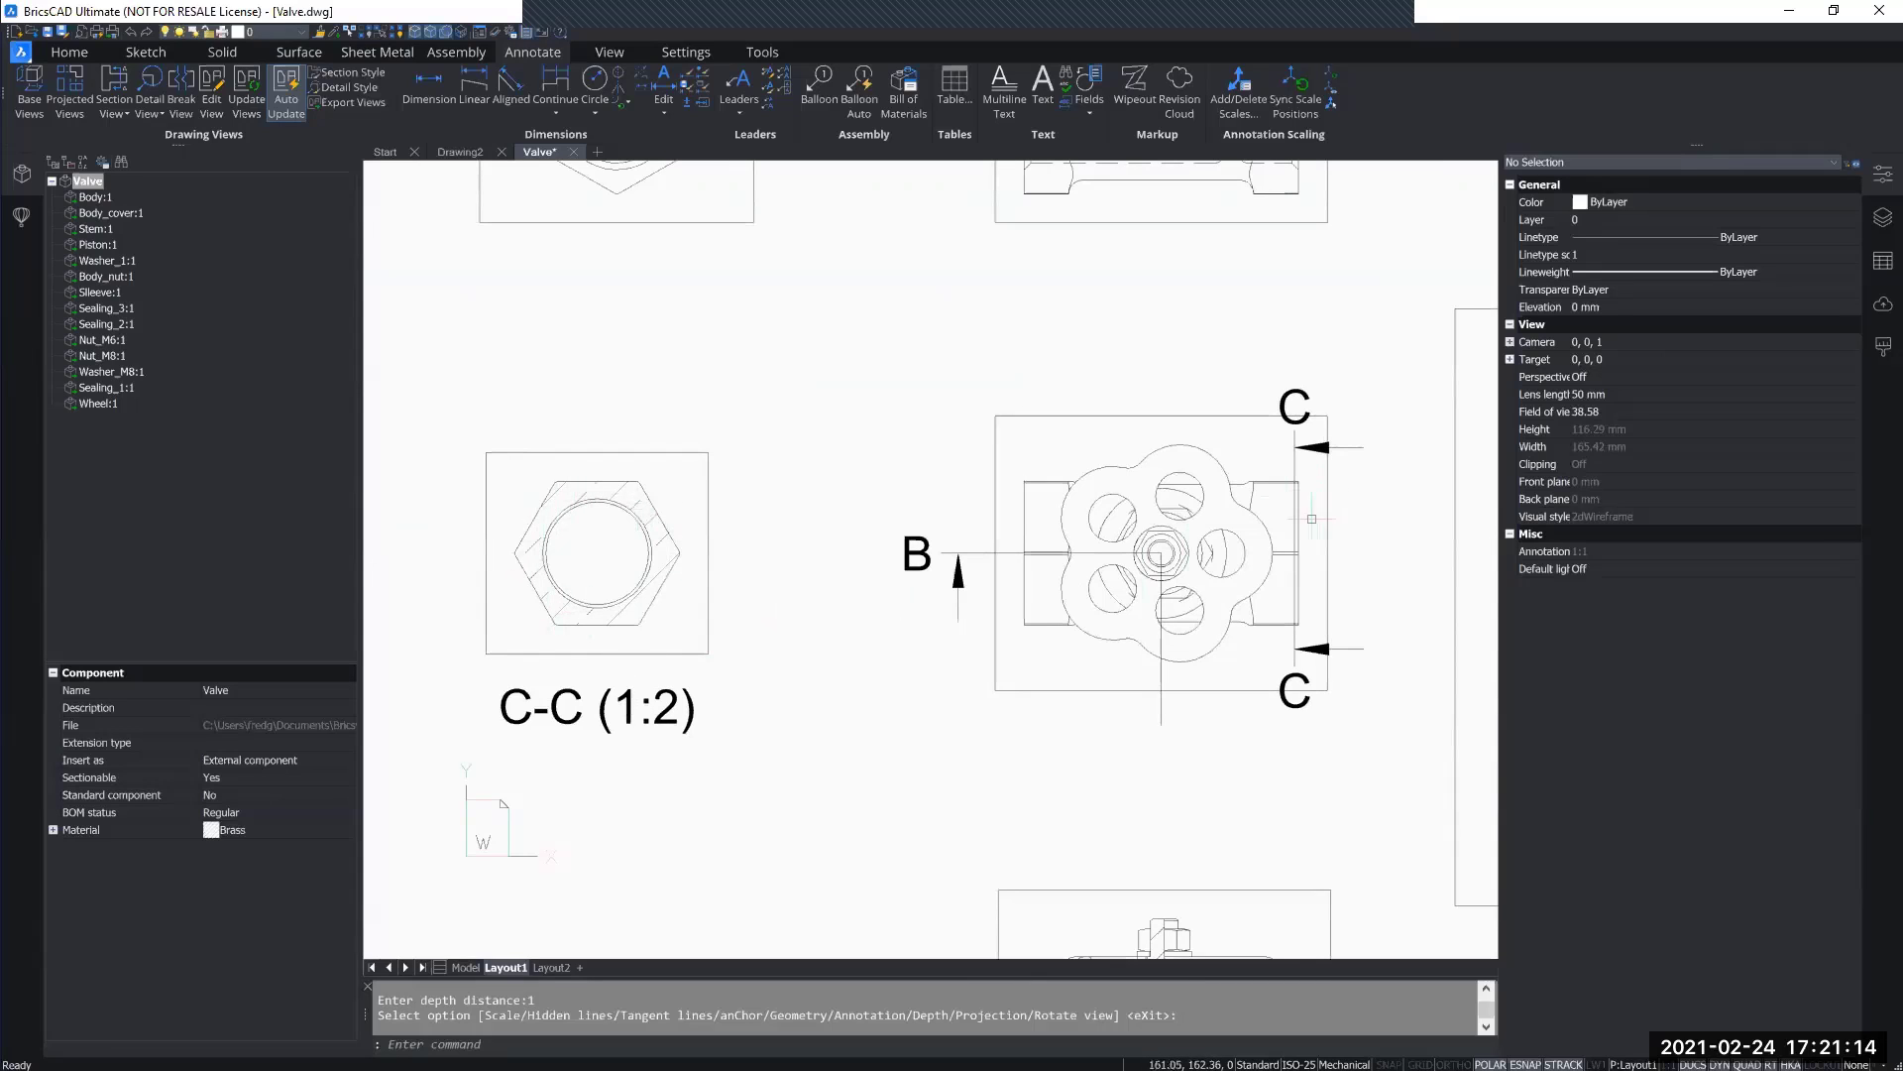
pyautogui.scroll(3, 1299, 512)
pyautogui.moveTo(1100, 514); pyautogui.dragTo(714, 376, button='middle')
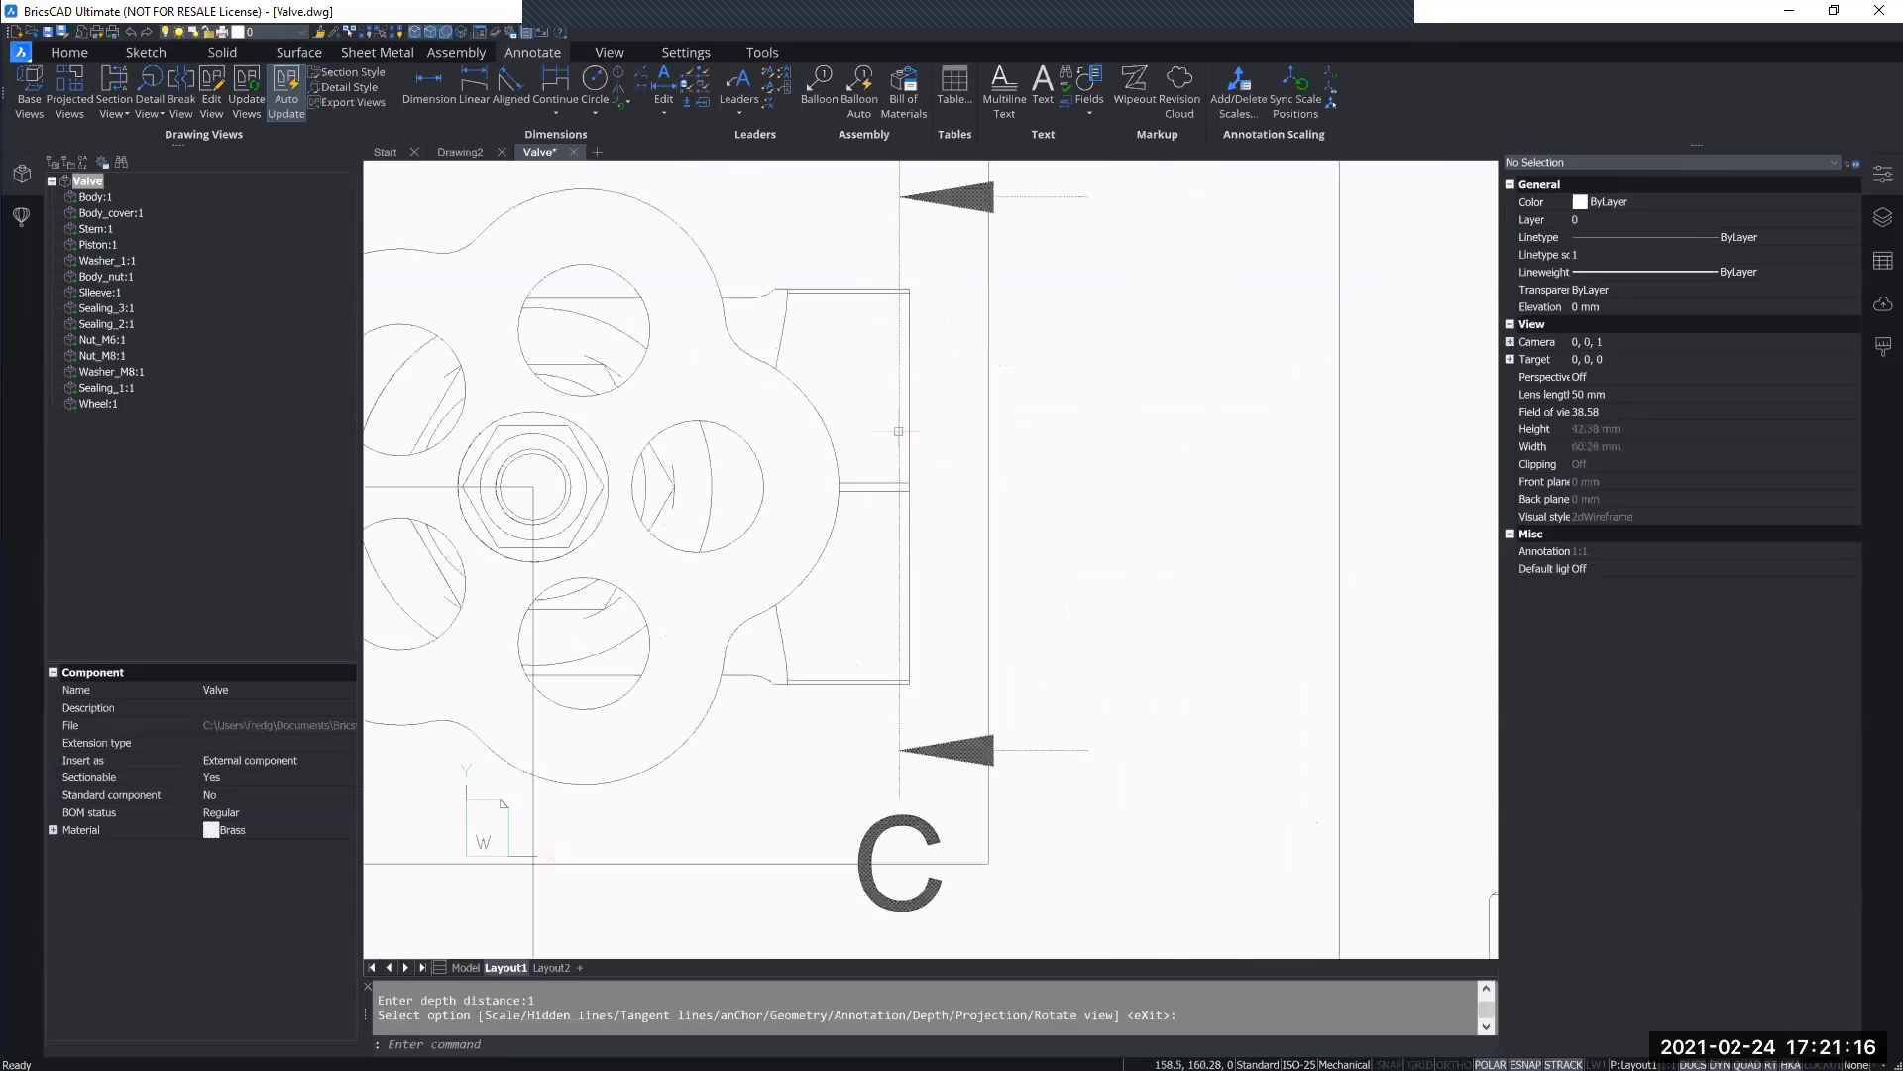
pyautogui.moveTo(900, 703)
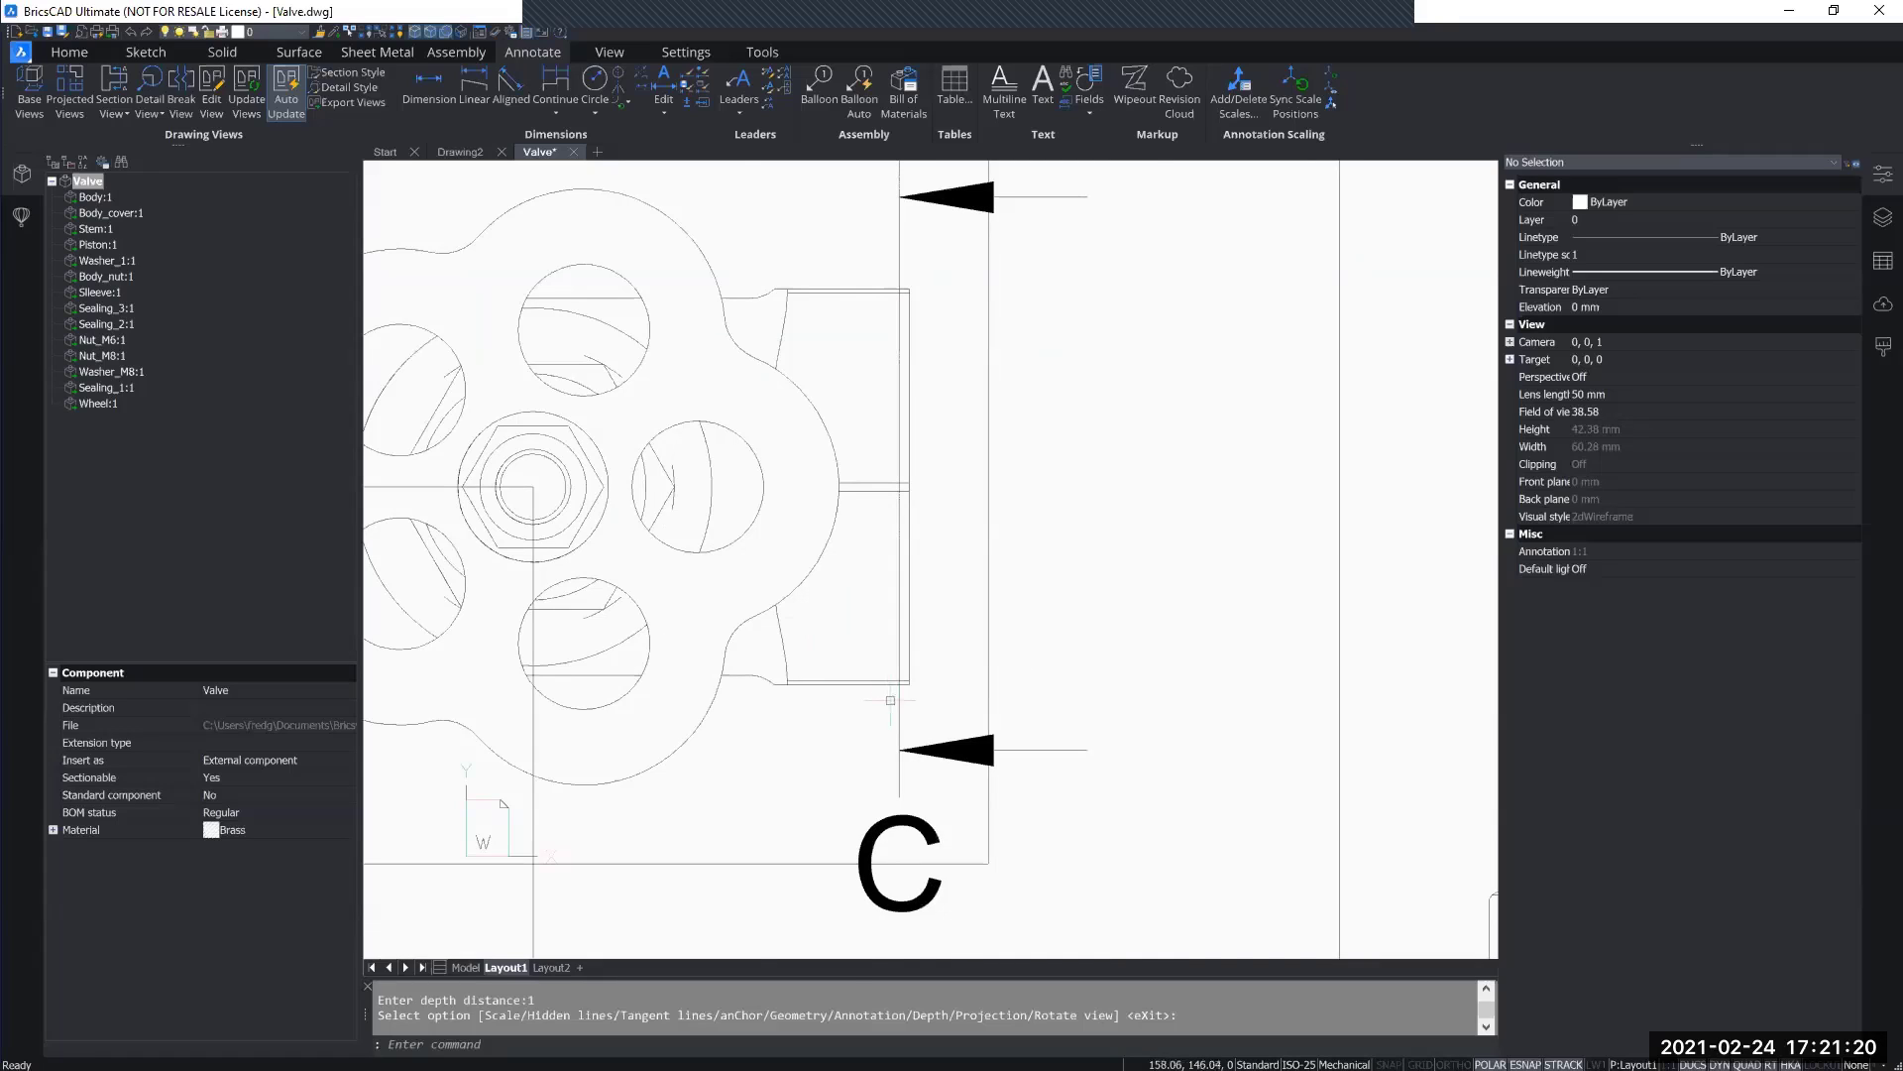
pyautogui.scroll(3, 891, 700)
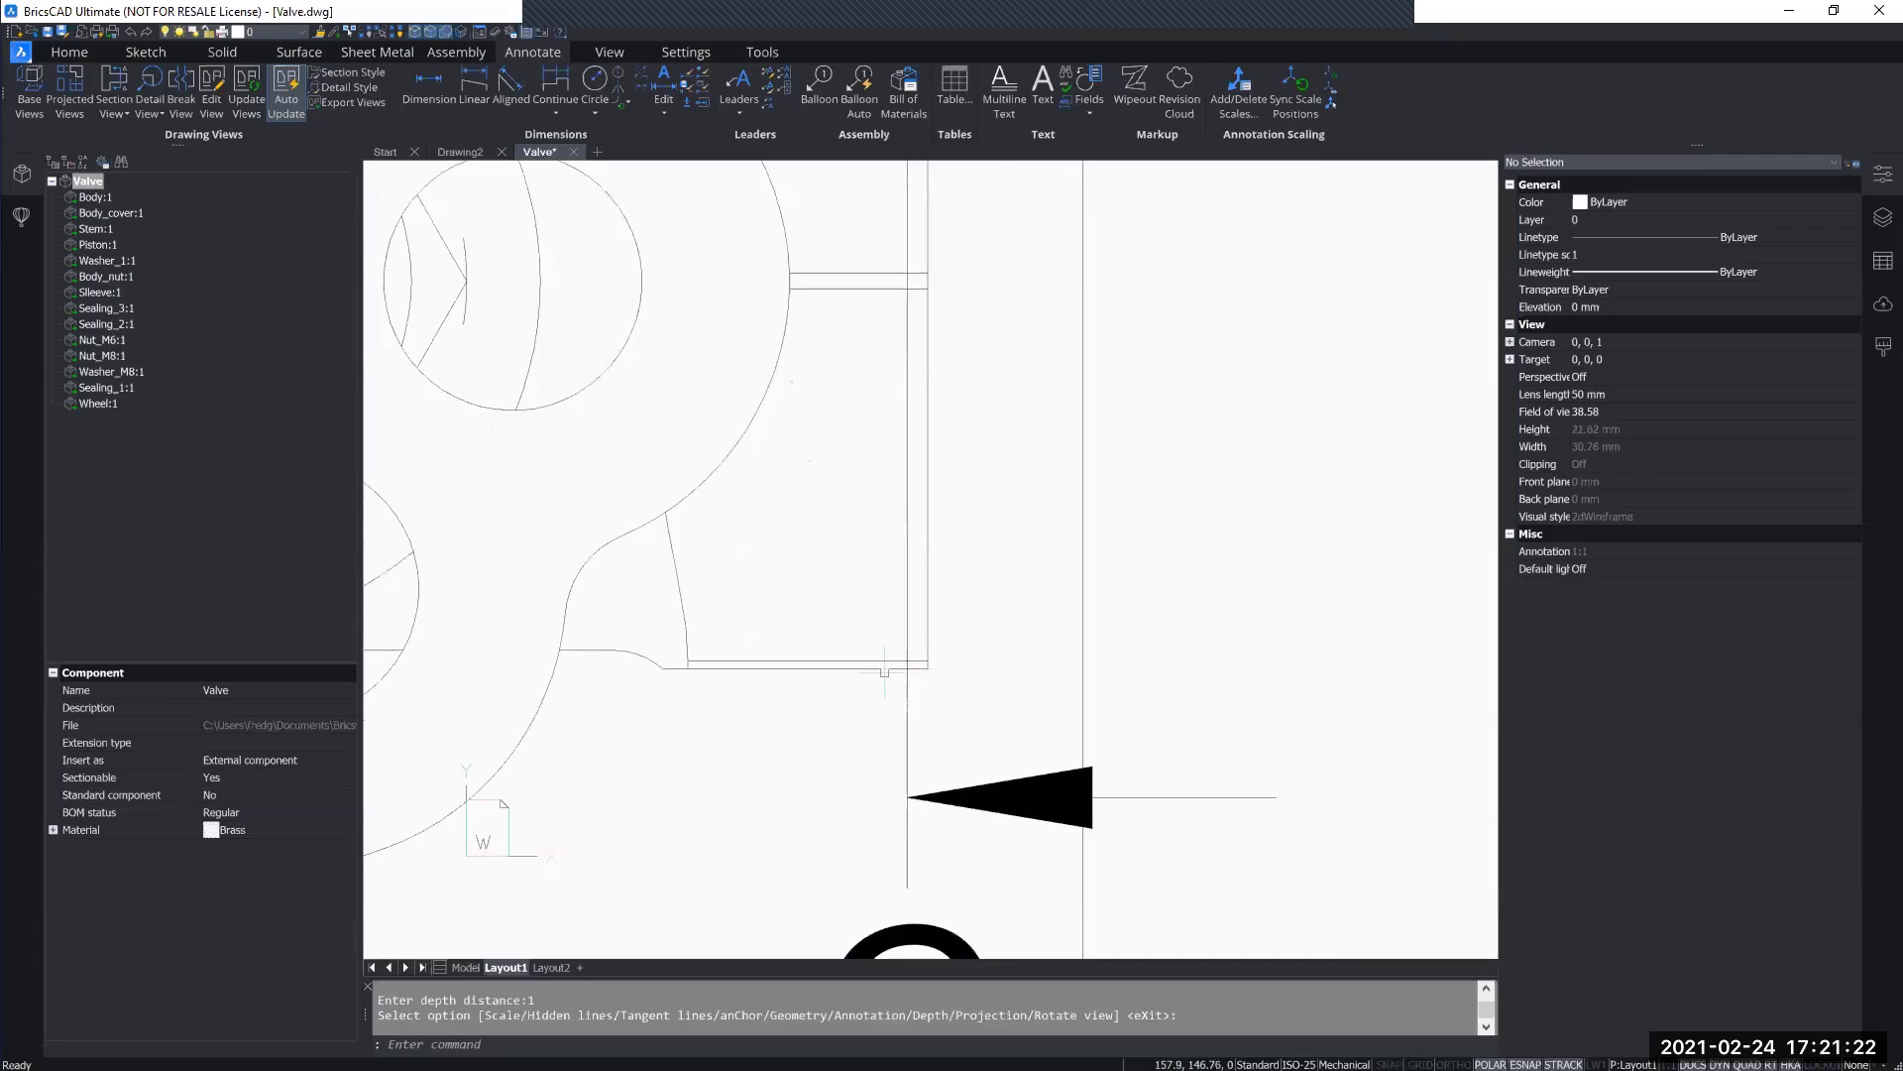
pyautogui.moveTo(885, 580); pyautogui.dragTo(901, 714, button='middle')
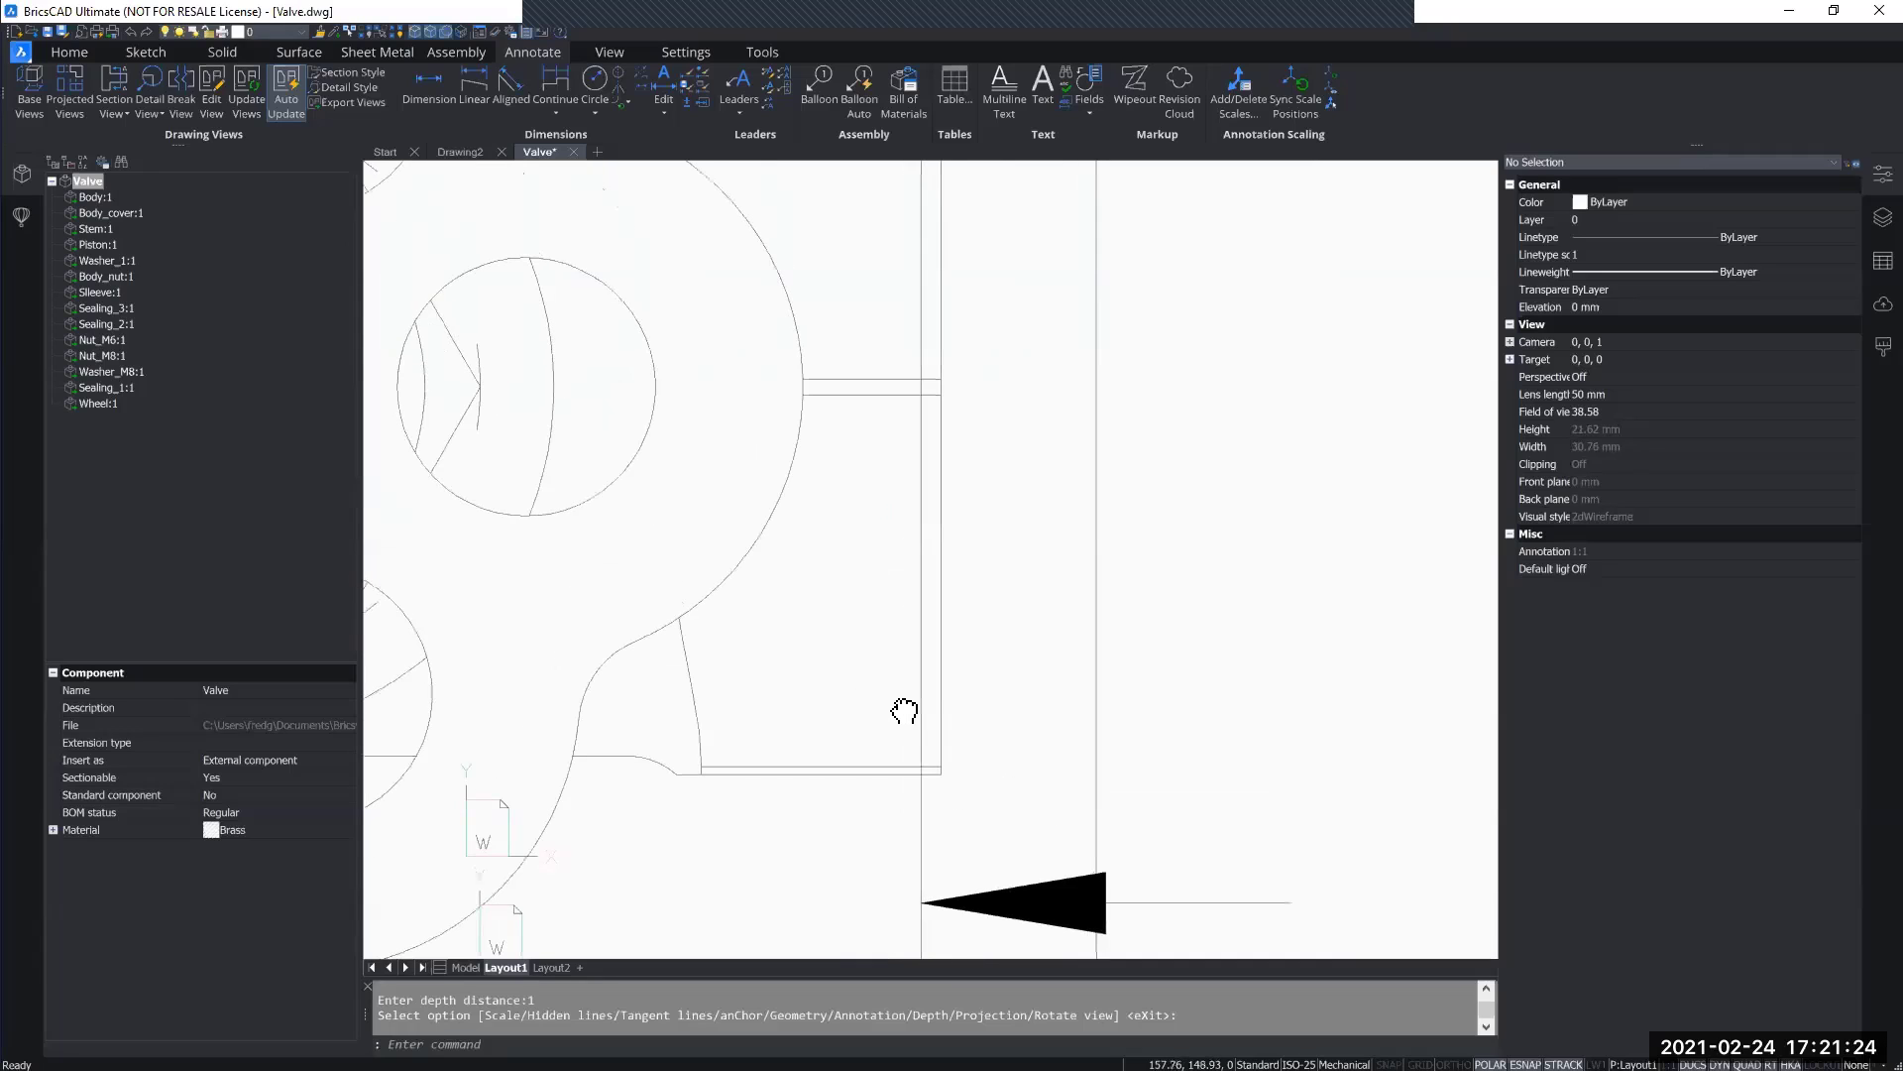
pyautogui.moveTo(924, 714)
pyautogui.scroll(-5, 676, 694)
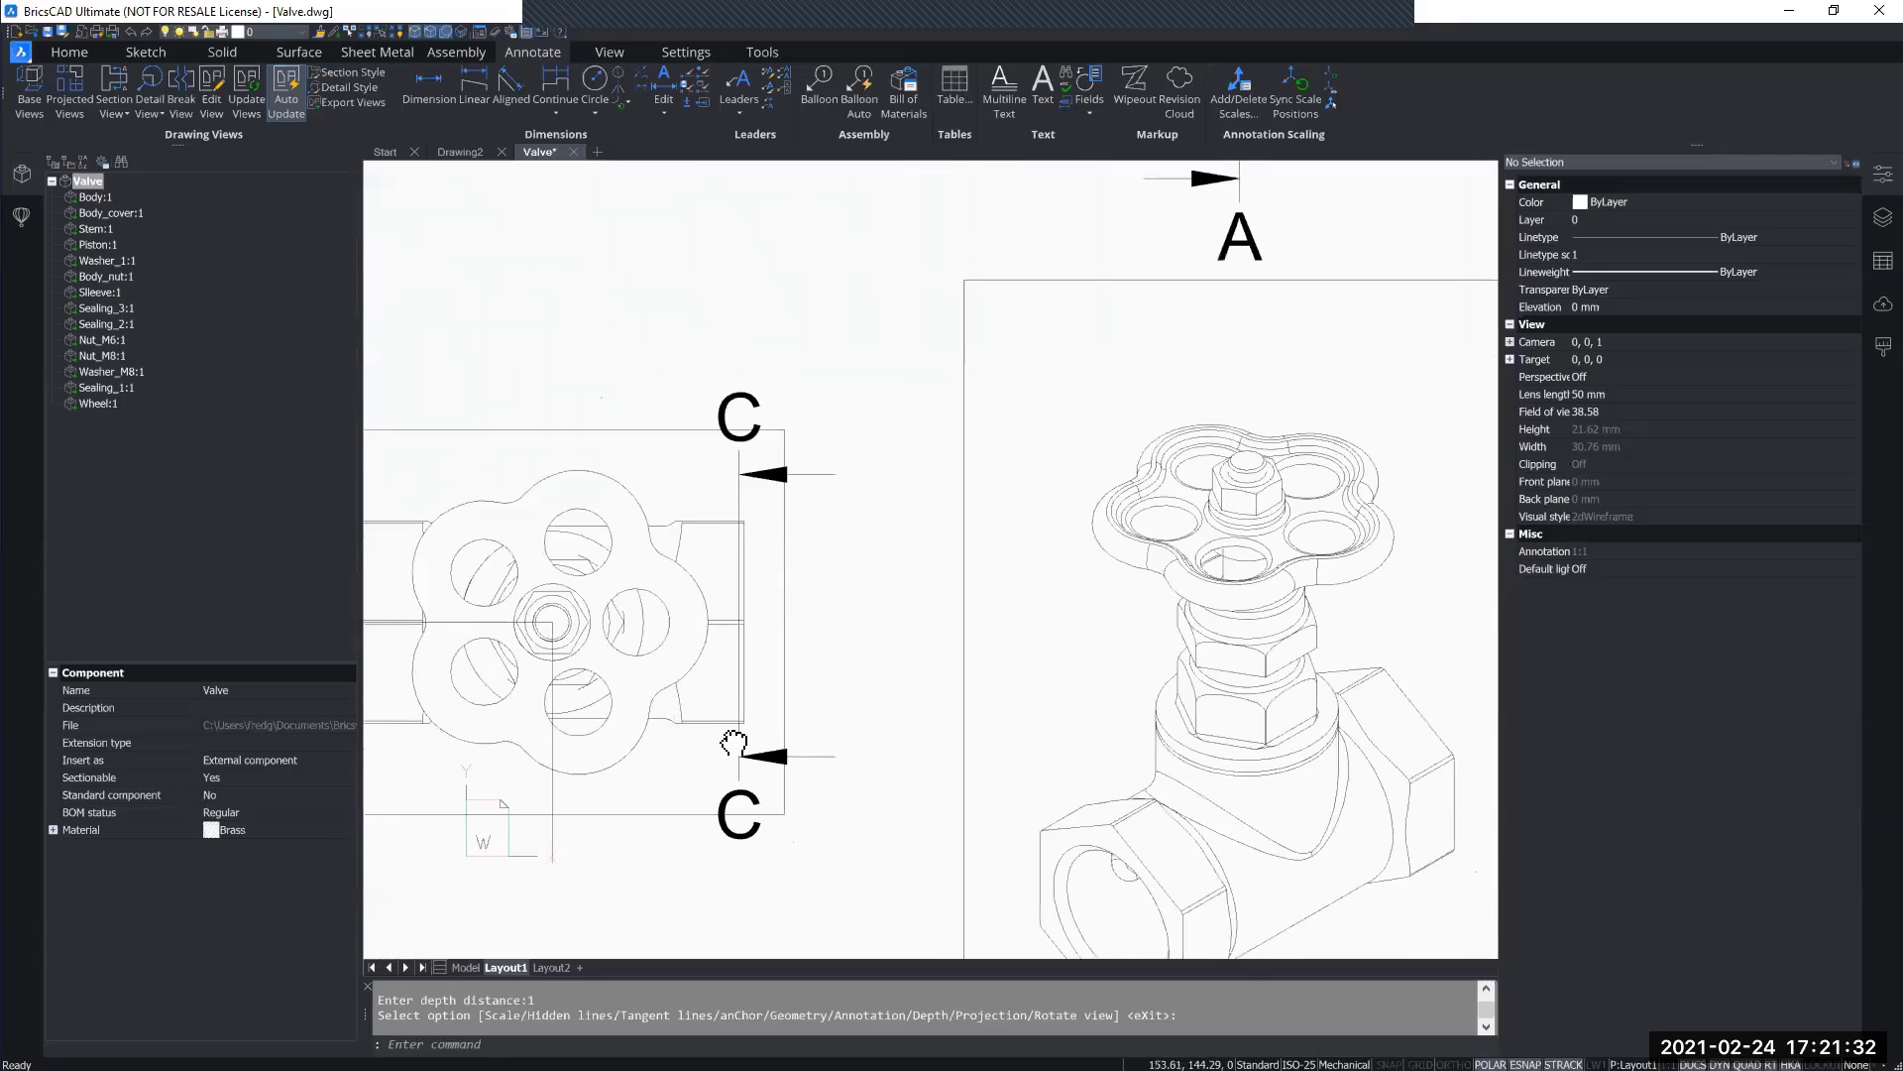
pyautogui.moveTo(872, 704); pyautogui.dragTo(946, 692, button='middle')
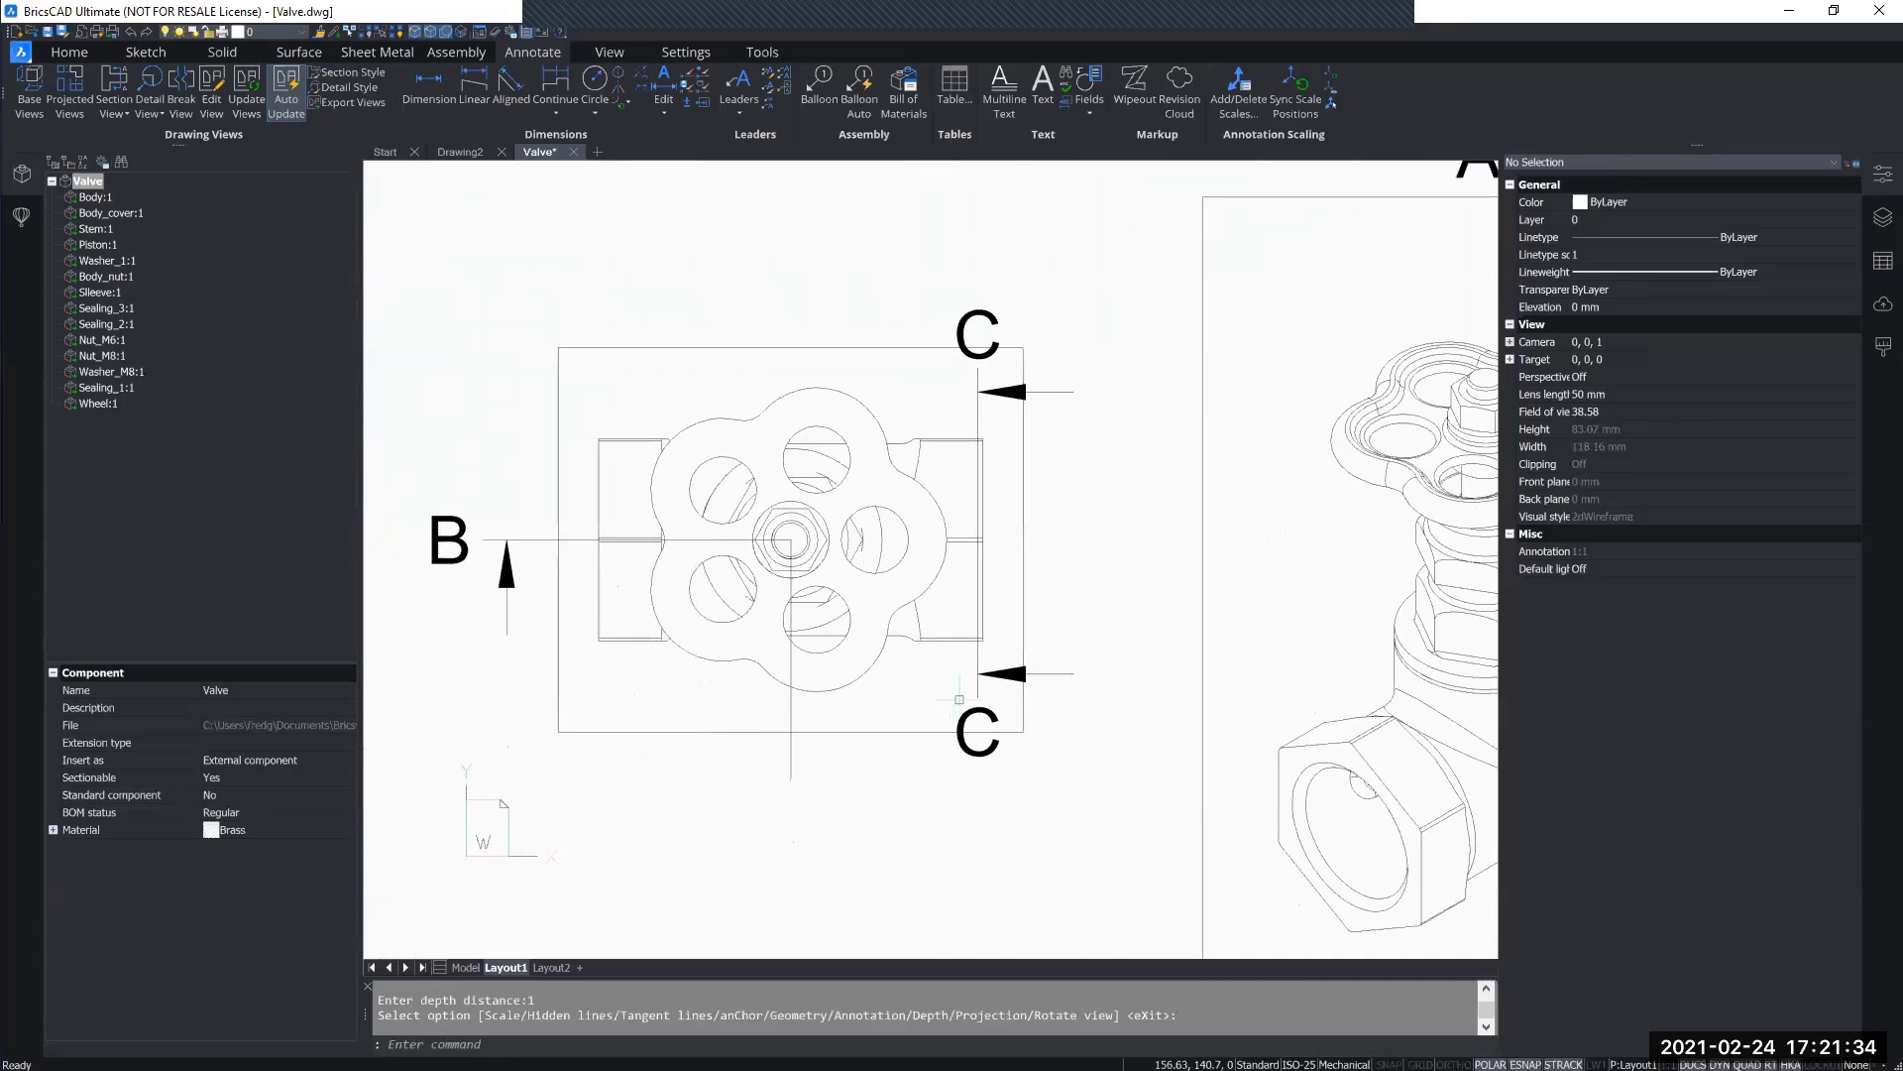
pyautogui.click(960, 699)
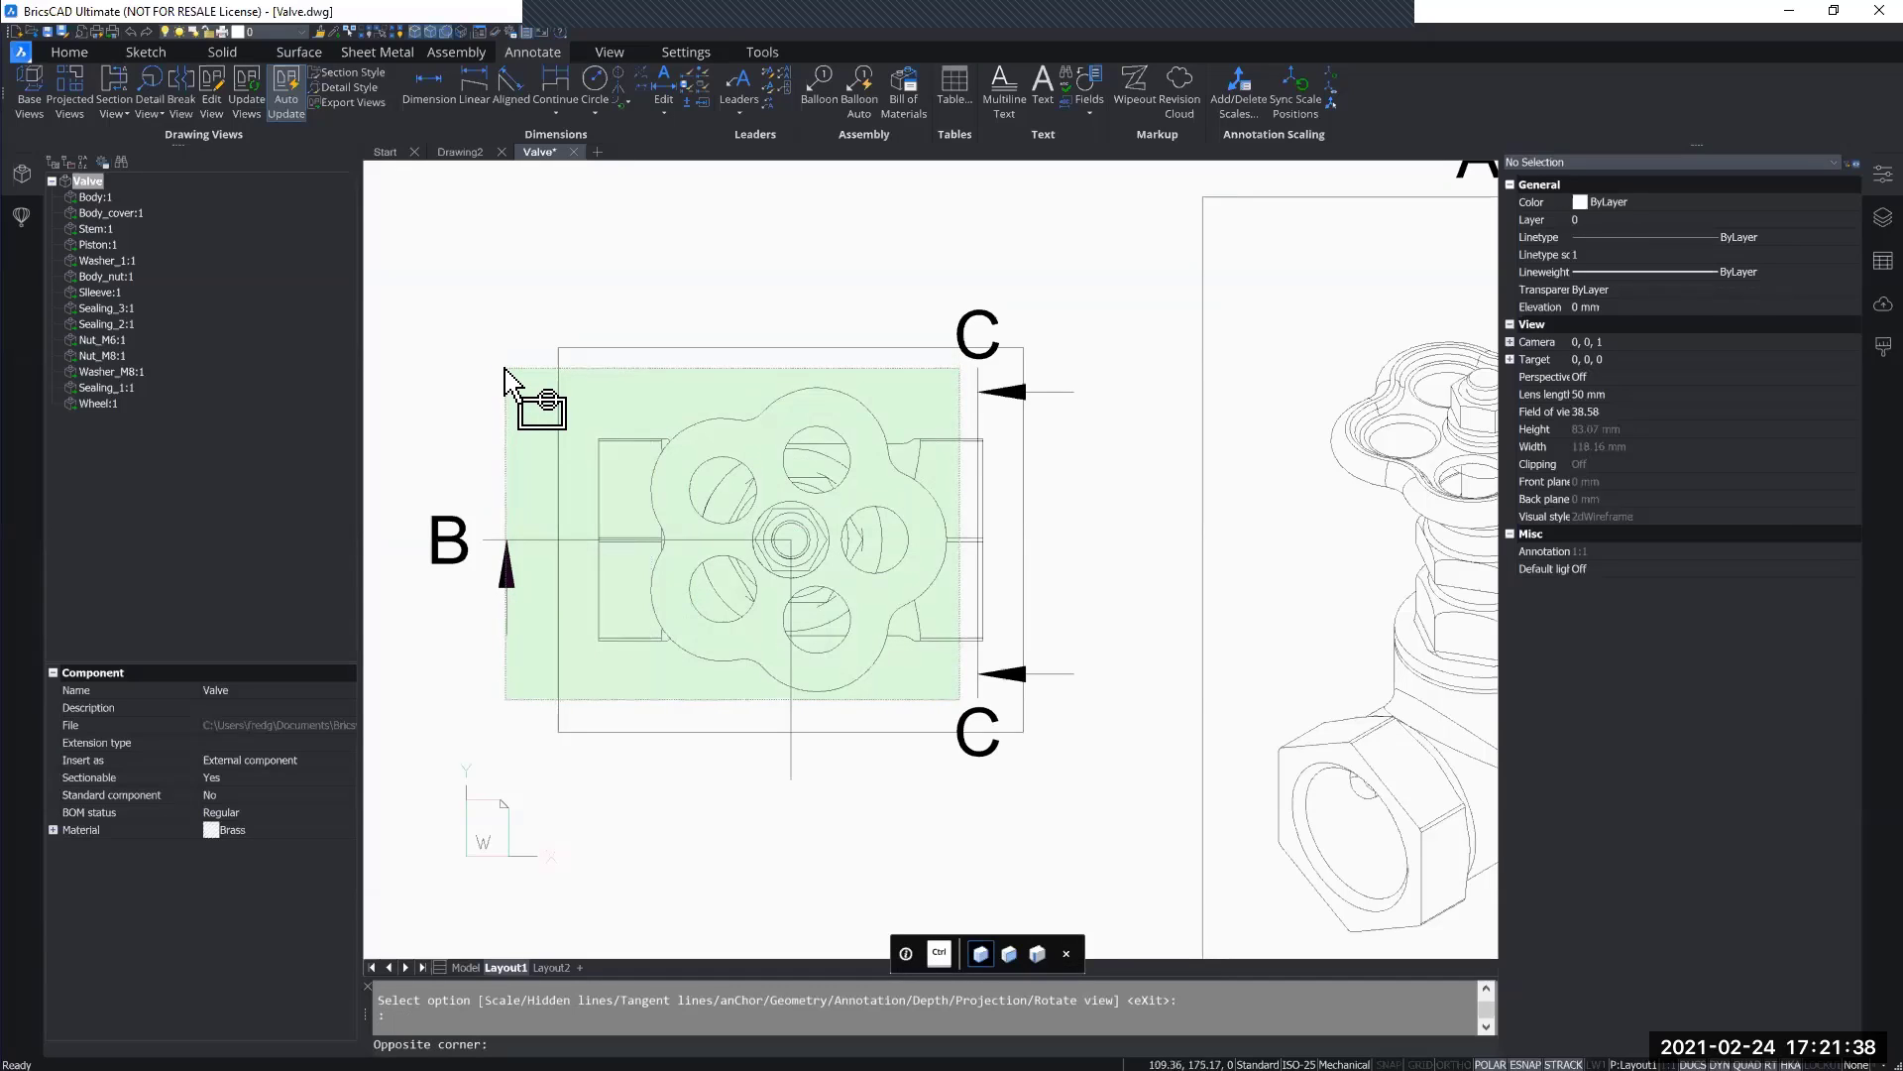
pyautogui.press('Escape')
# Step: Review the arrangement of all views on the sheet and inspect the stem and nut area in section view A-A
pyautogui.moveTo(493, 562)
pyautogui.mouseDown(button='middle')
pyautogui.moveTo(1048, 497)
pyautogui.moveTo(1063, 478)
pyautogui.mouseUp(button='middle')
pyautogui.scroll(-5, 721, 642)
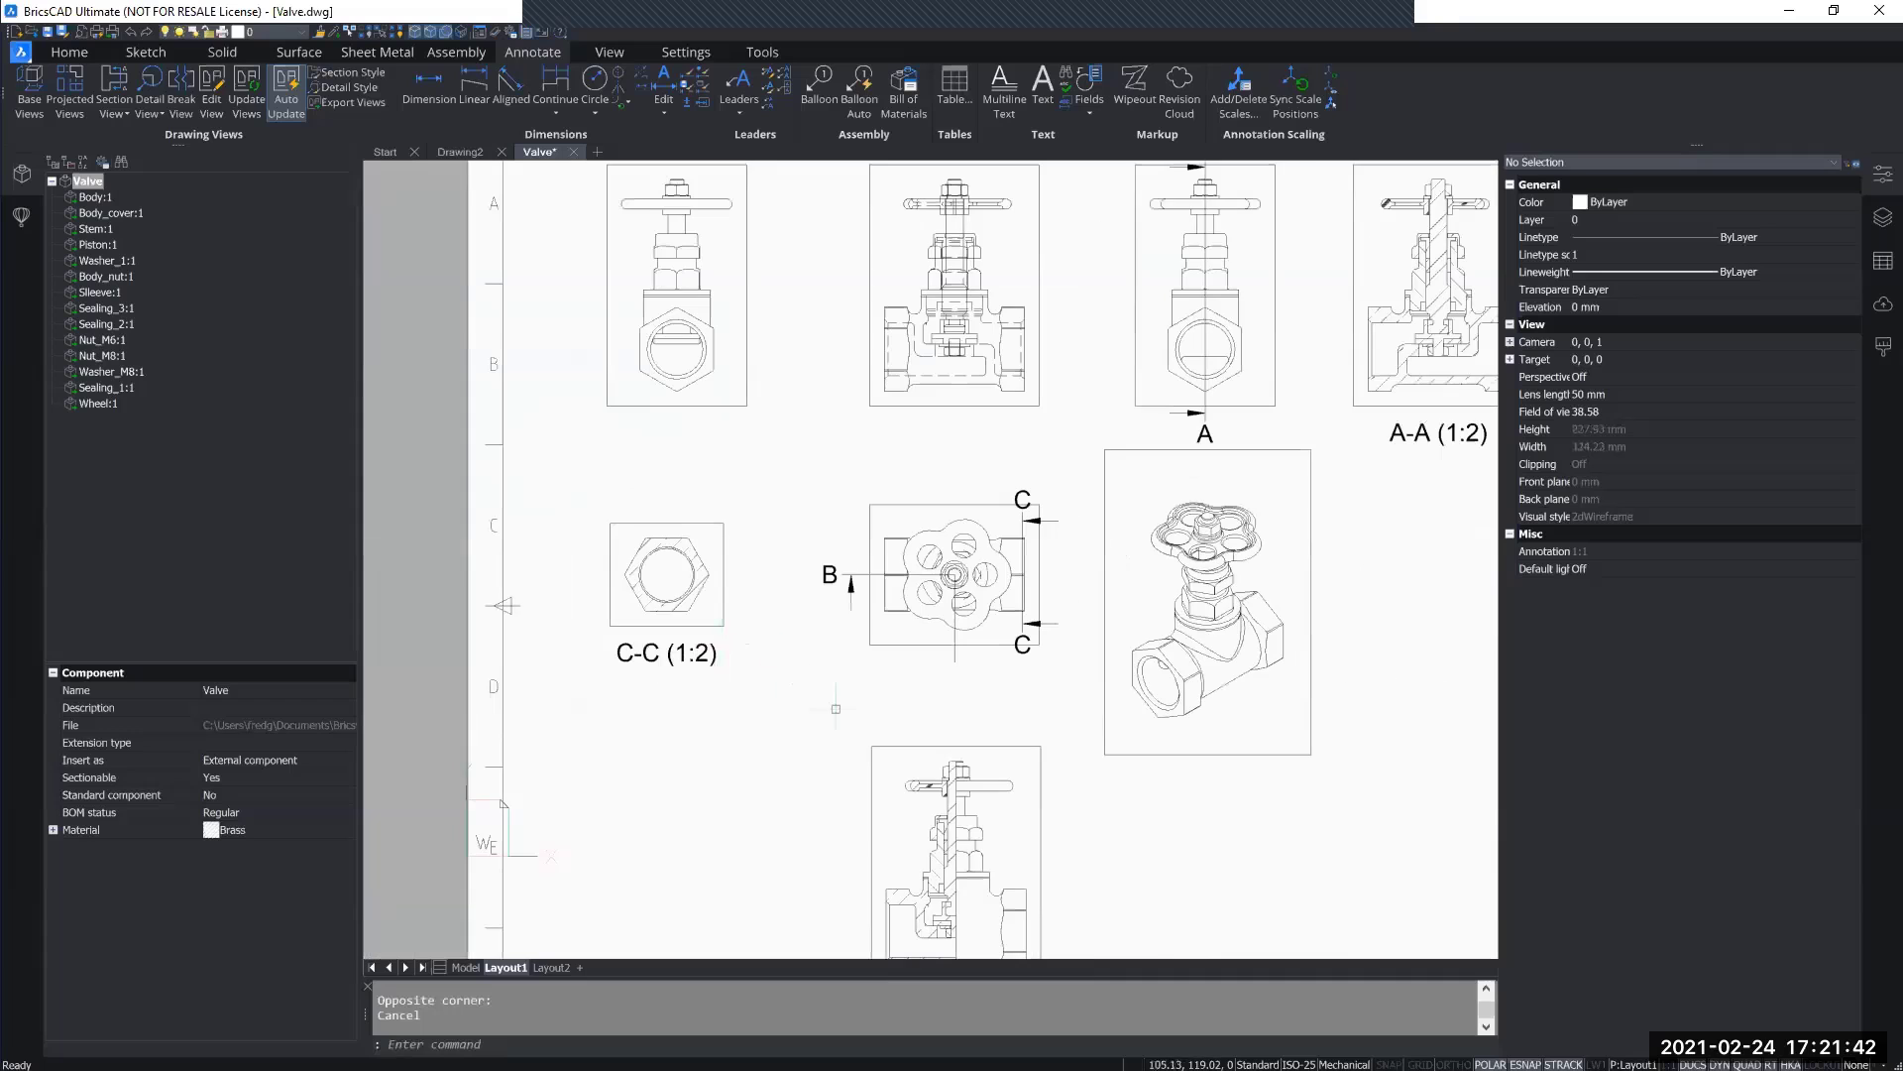
pyautogui.moveTo(861, 627)
pyautogui.mouseDown(button='middle')
pyautogui.moveTo(765, 577)
pyautogui.moveTo(787, 483)
pyautogui.mouseUp(button='middle')
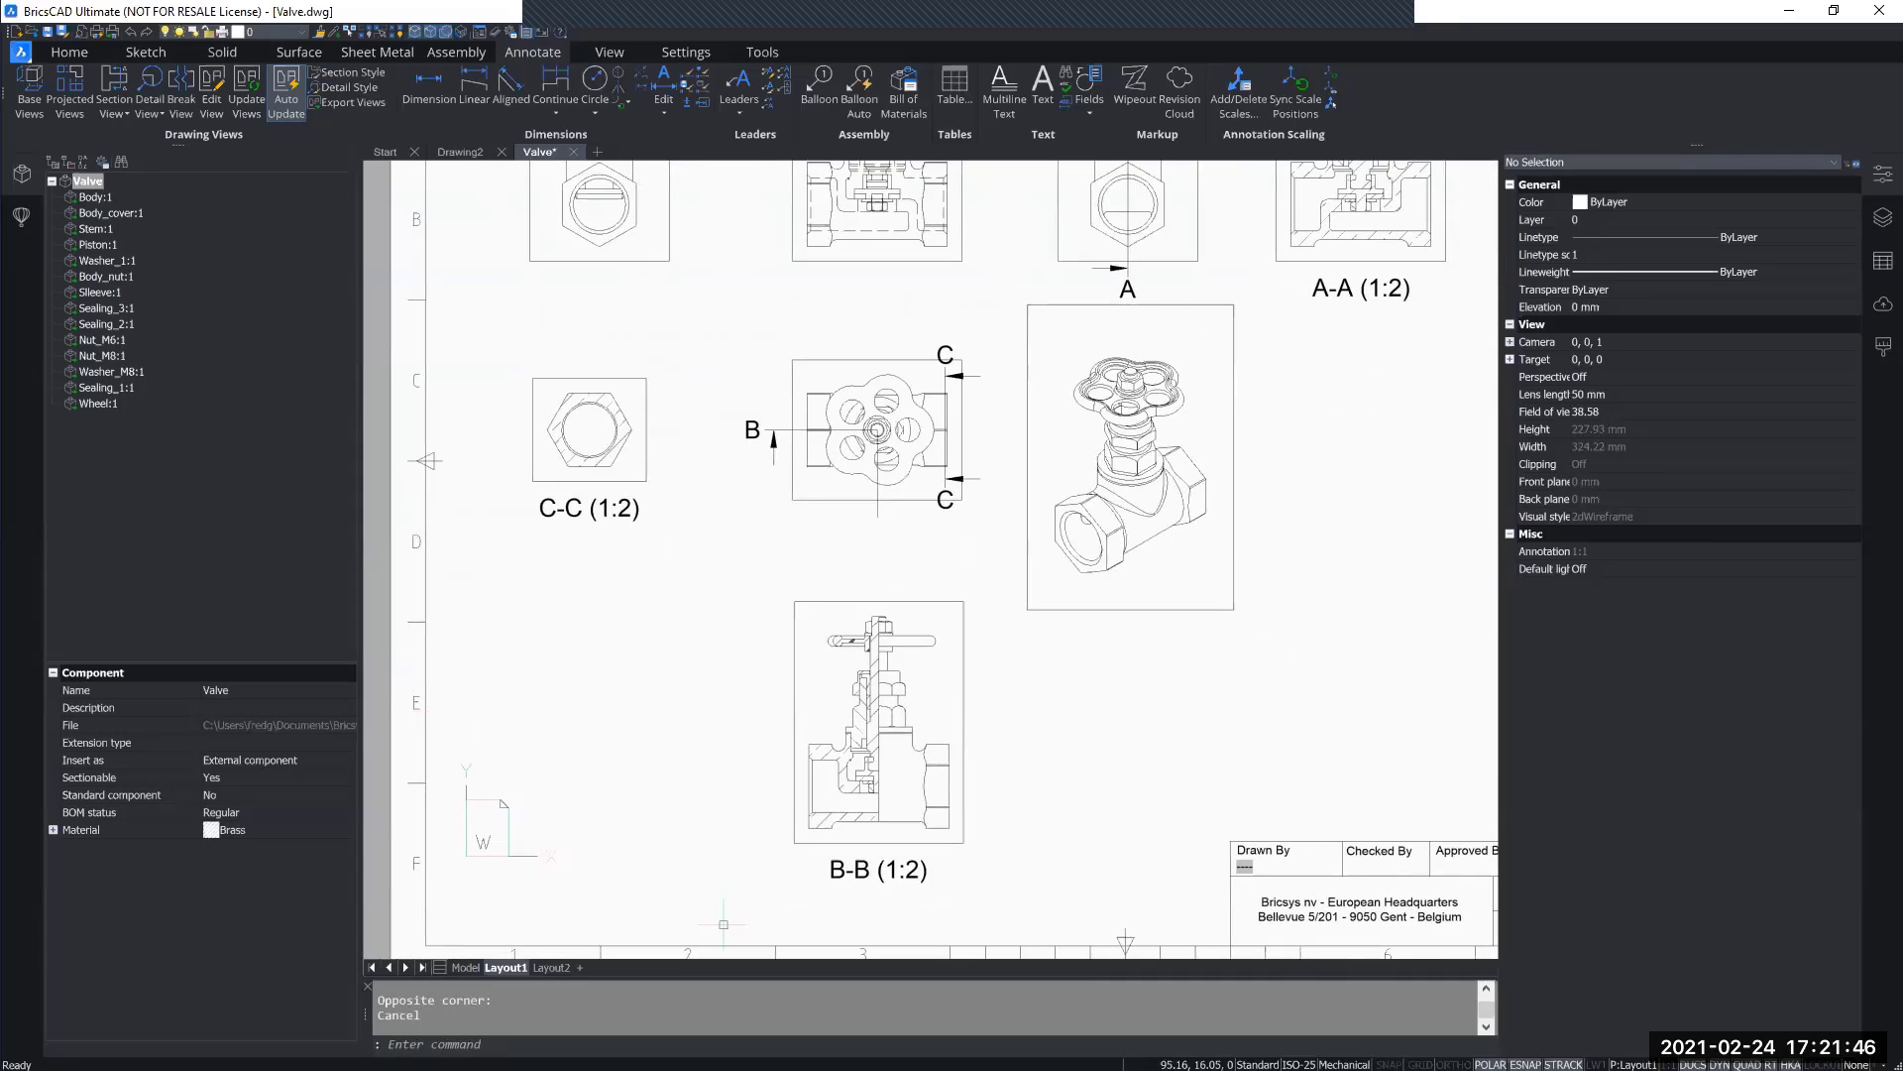
pyautogui.moveTo(1055, 676); pyautogui.dragTo(937, 829, button='middle')
pyautogui.moveTo(984, 335); pyautogui.dragTo(857, 475, button='middle')
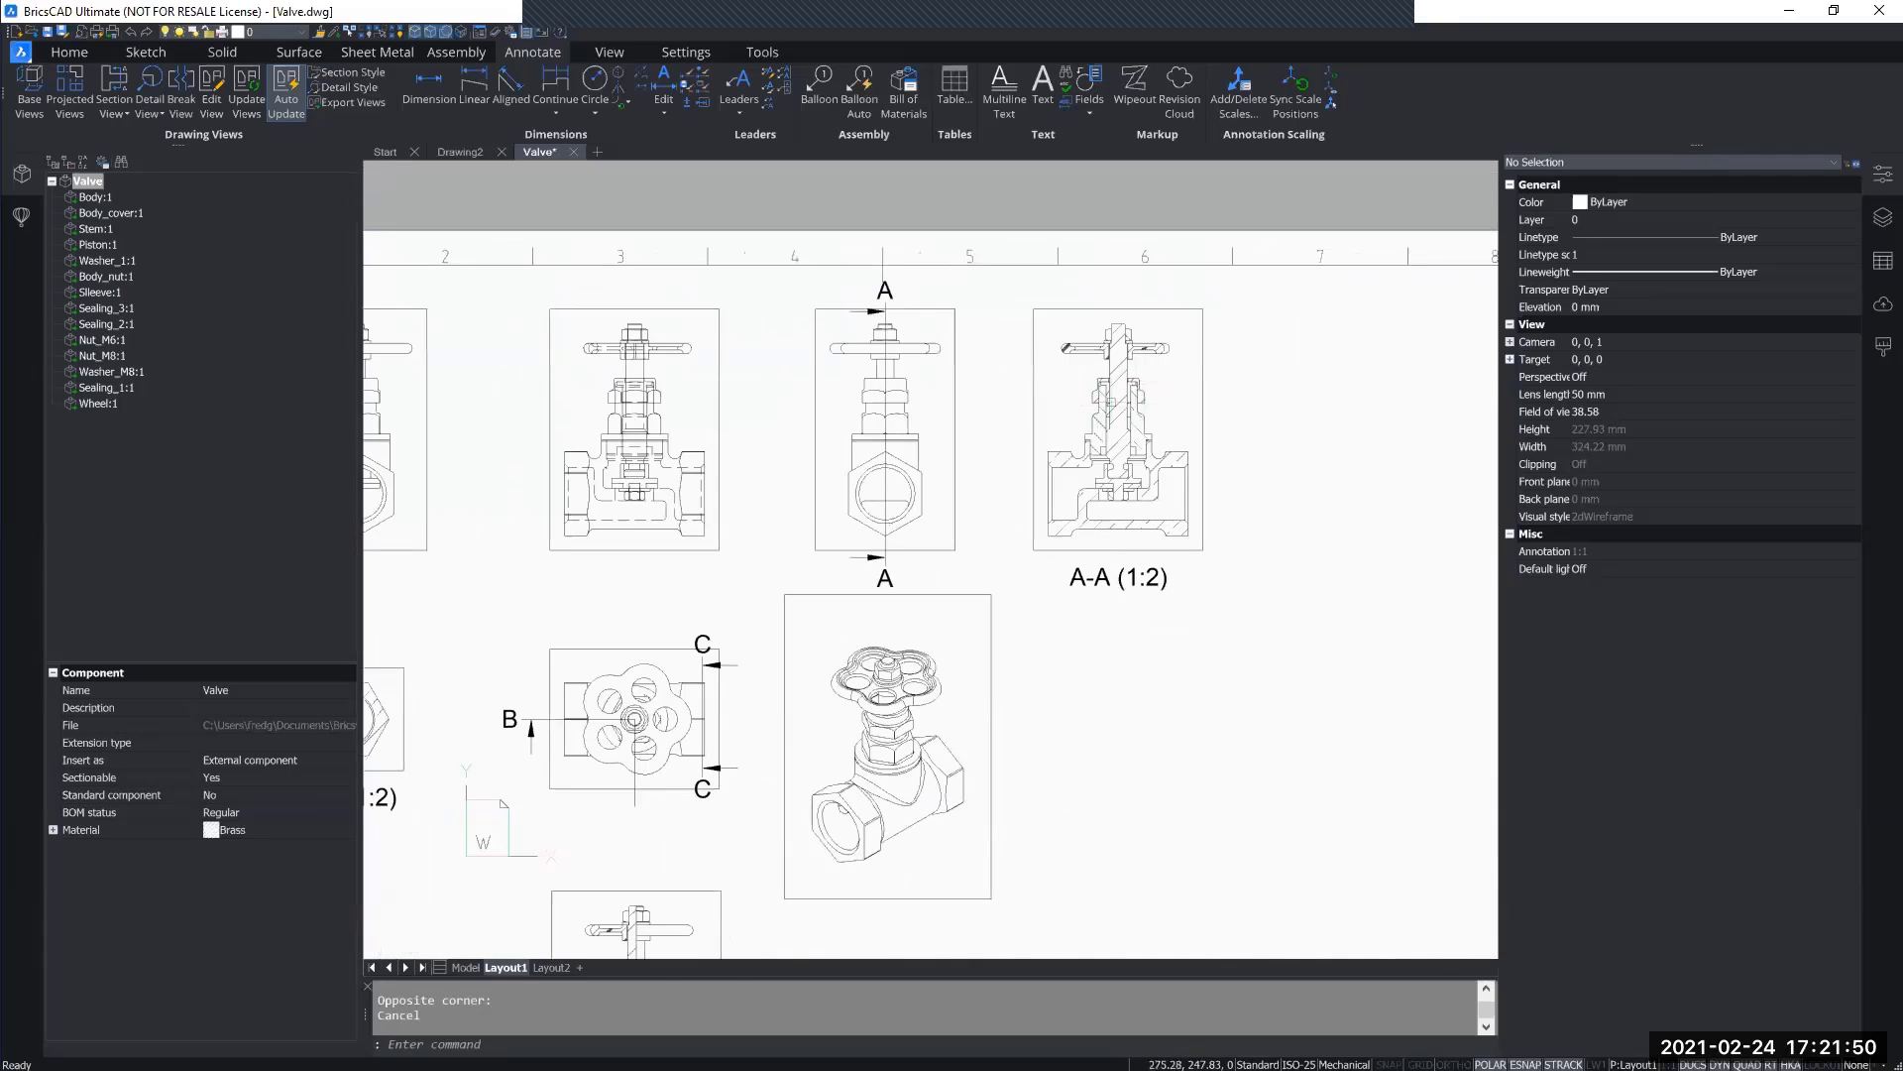
pyautogui.moveTo(1009, 643)
pyautogui.mouseDown(button='middle')
pyautogui.moveTo(951, 595)
pyautogui.moveTo(856, 676)
pyautogui.mouseUp(button='middle')
pyautogui.scroll(8, 966, 421)
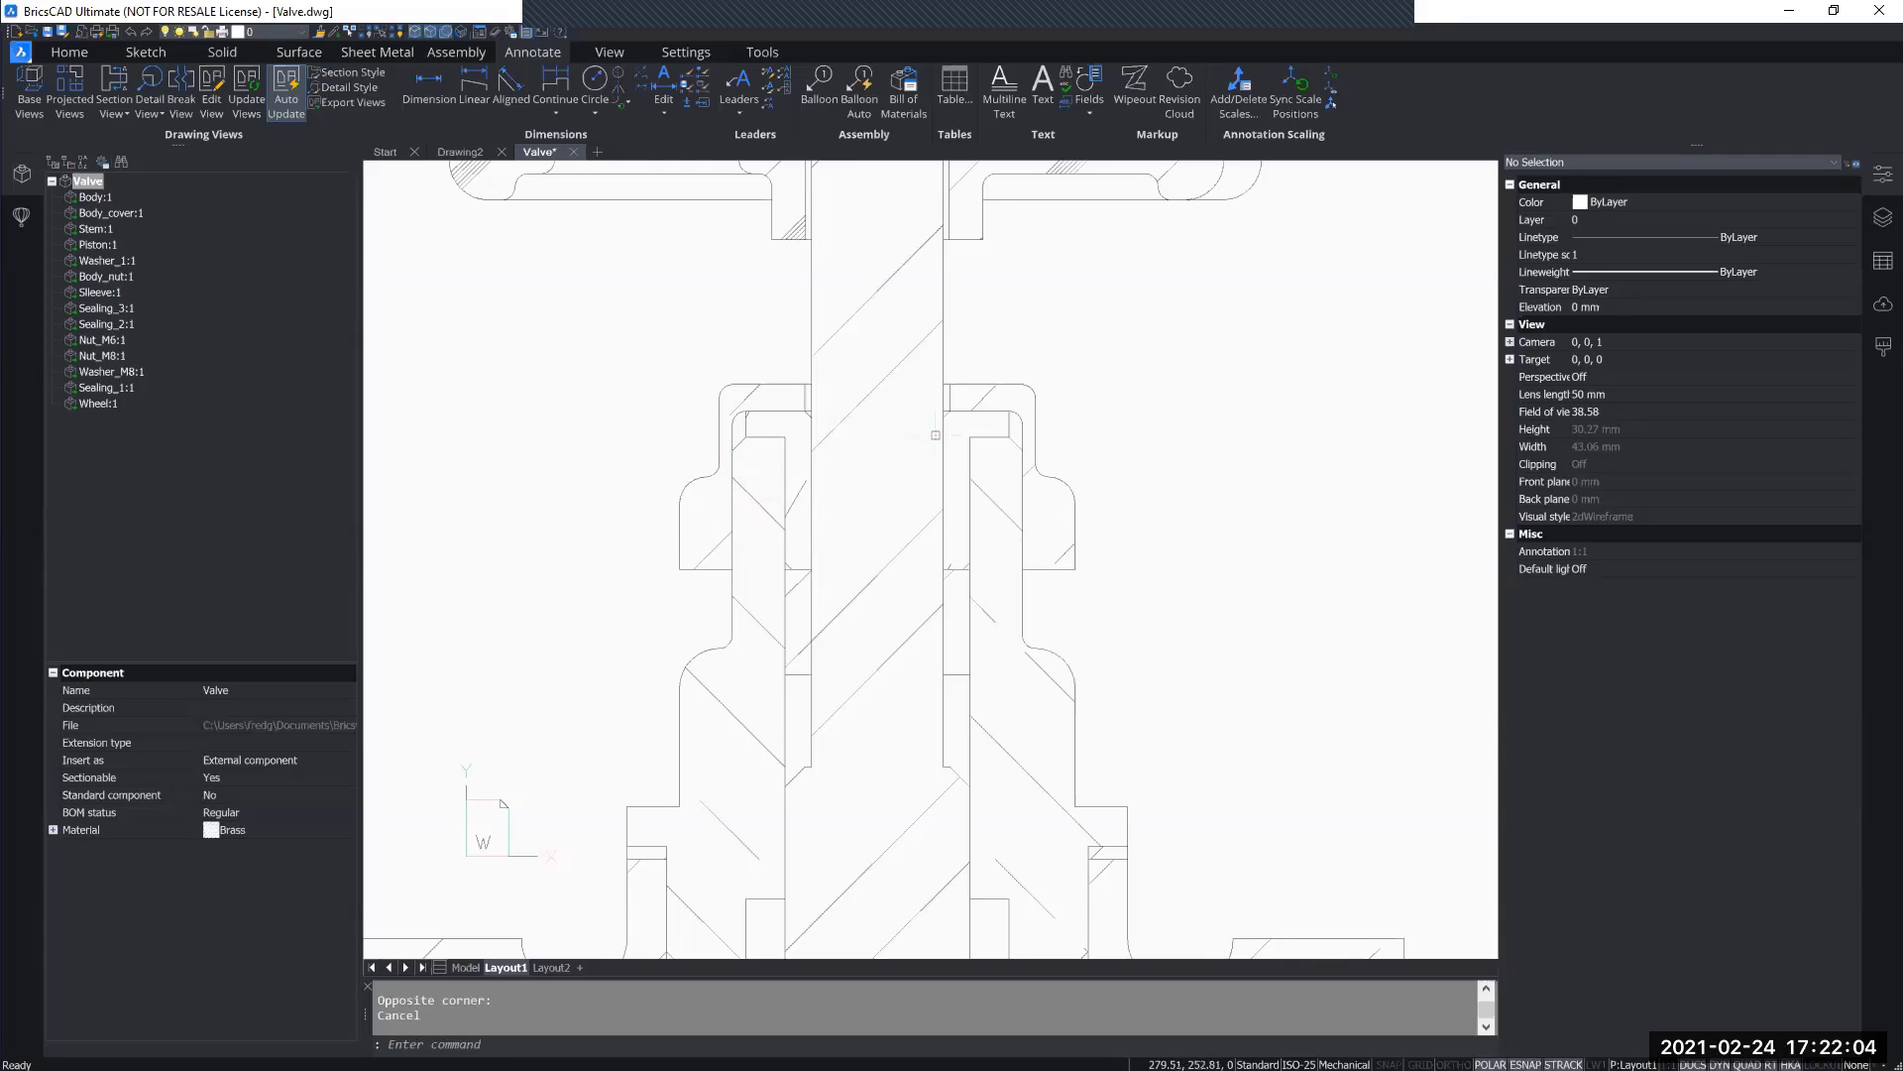
pyautogui.scroll(-5, 935, 434)
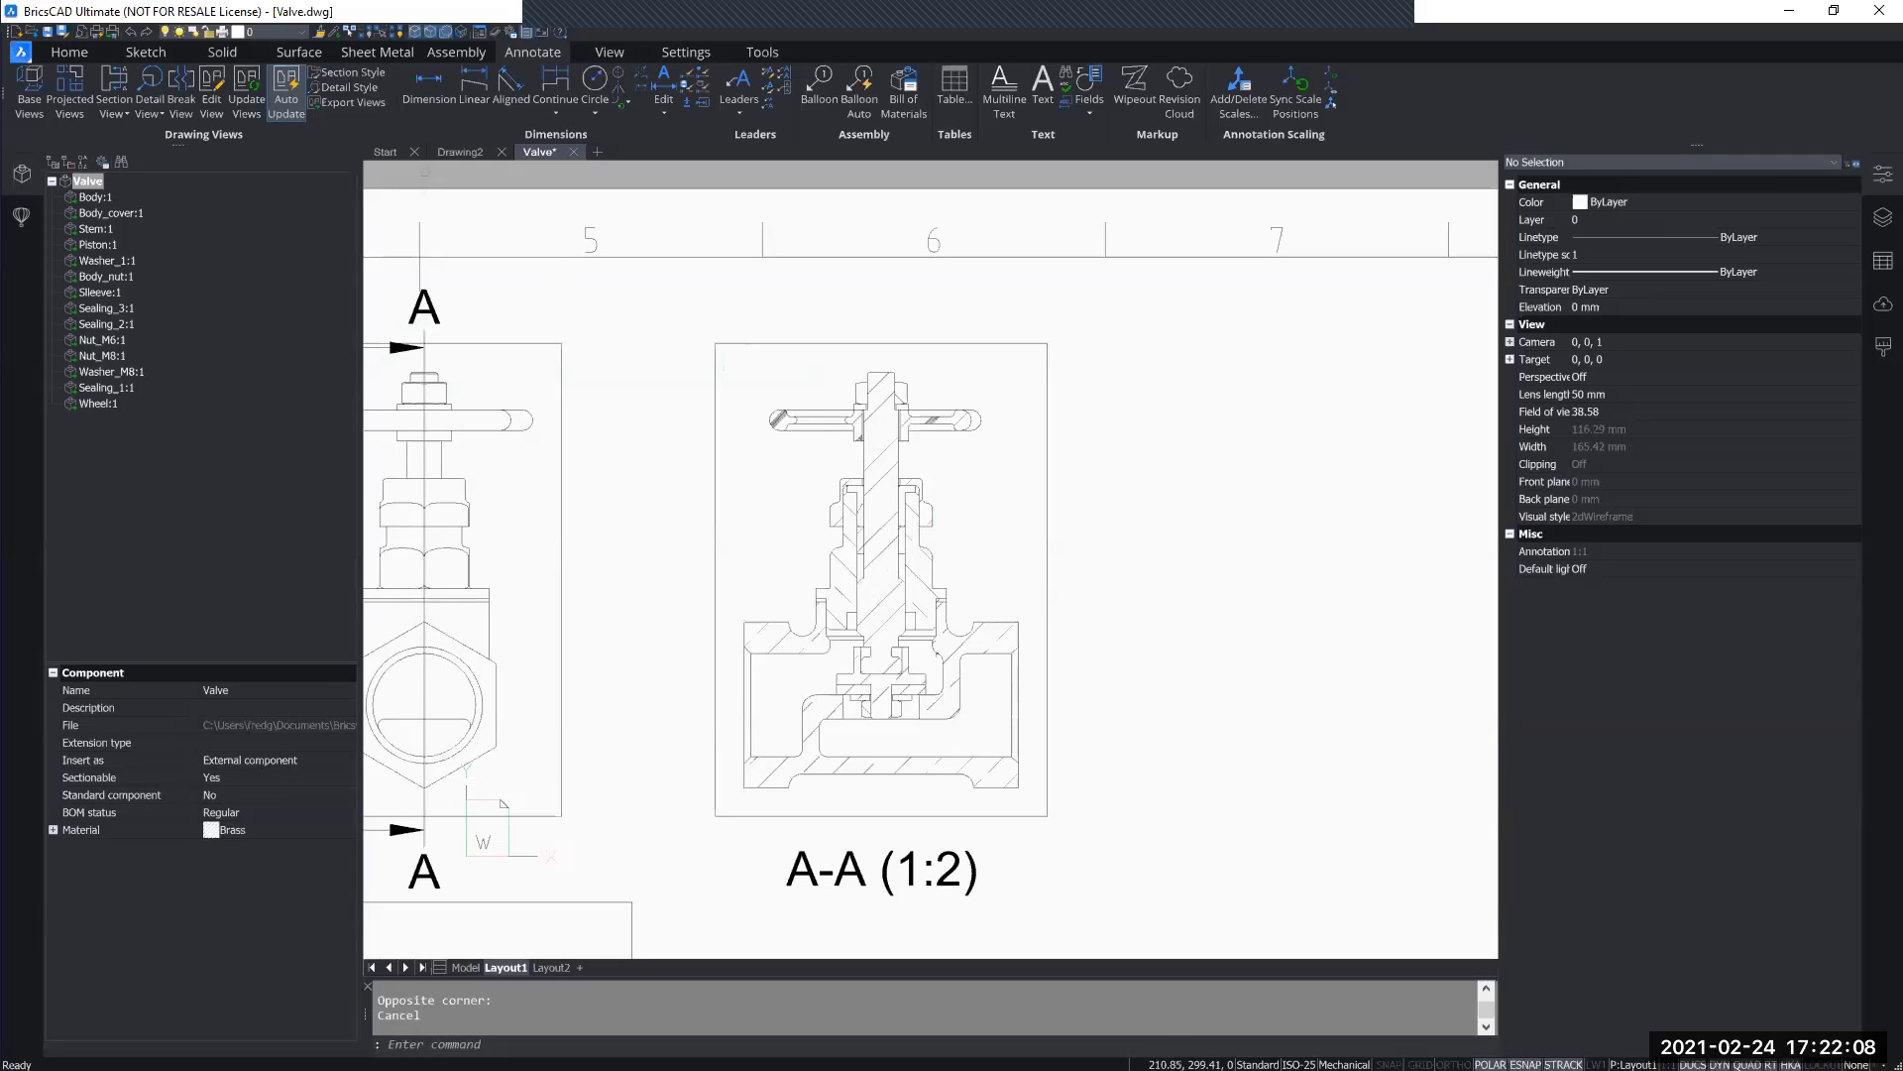
# Step: Start a rectangular detail view from section A-A, centred on the stem at the upper nut, with its boundary just wider than the nut
pyautogui.click(154, 121)
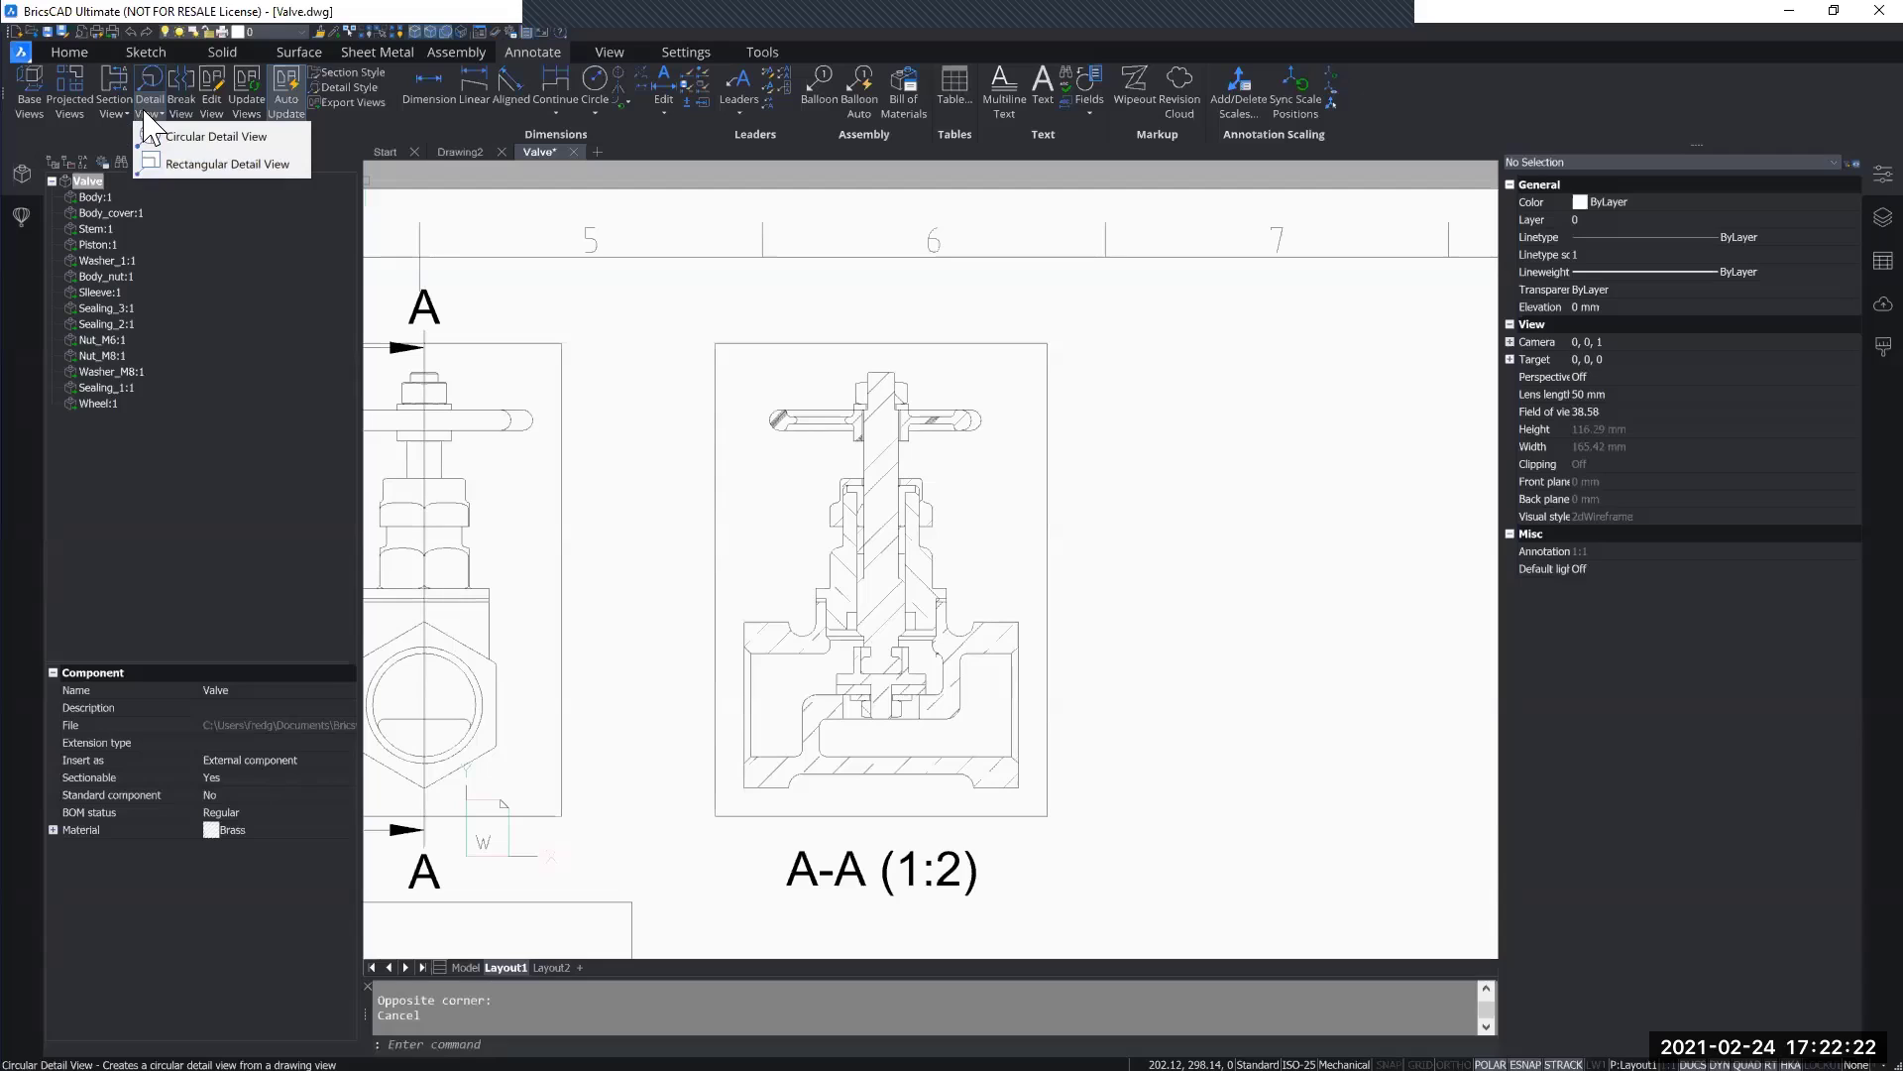
pyautogui.click(235, 163)
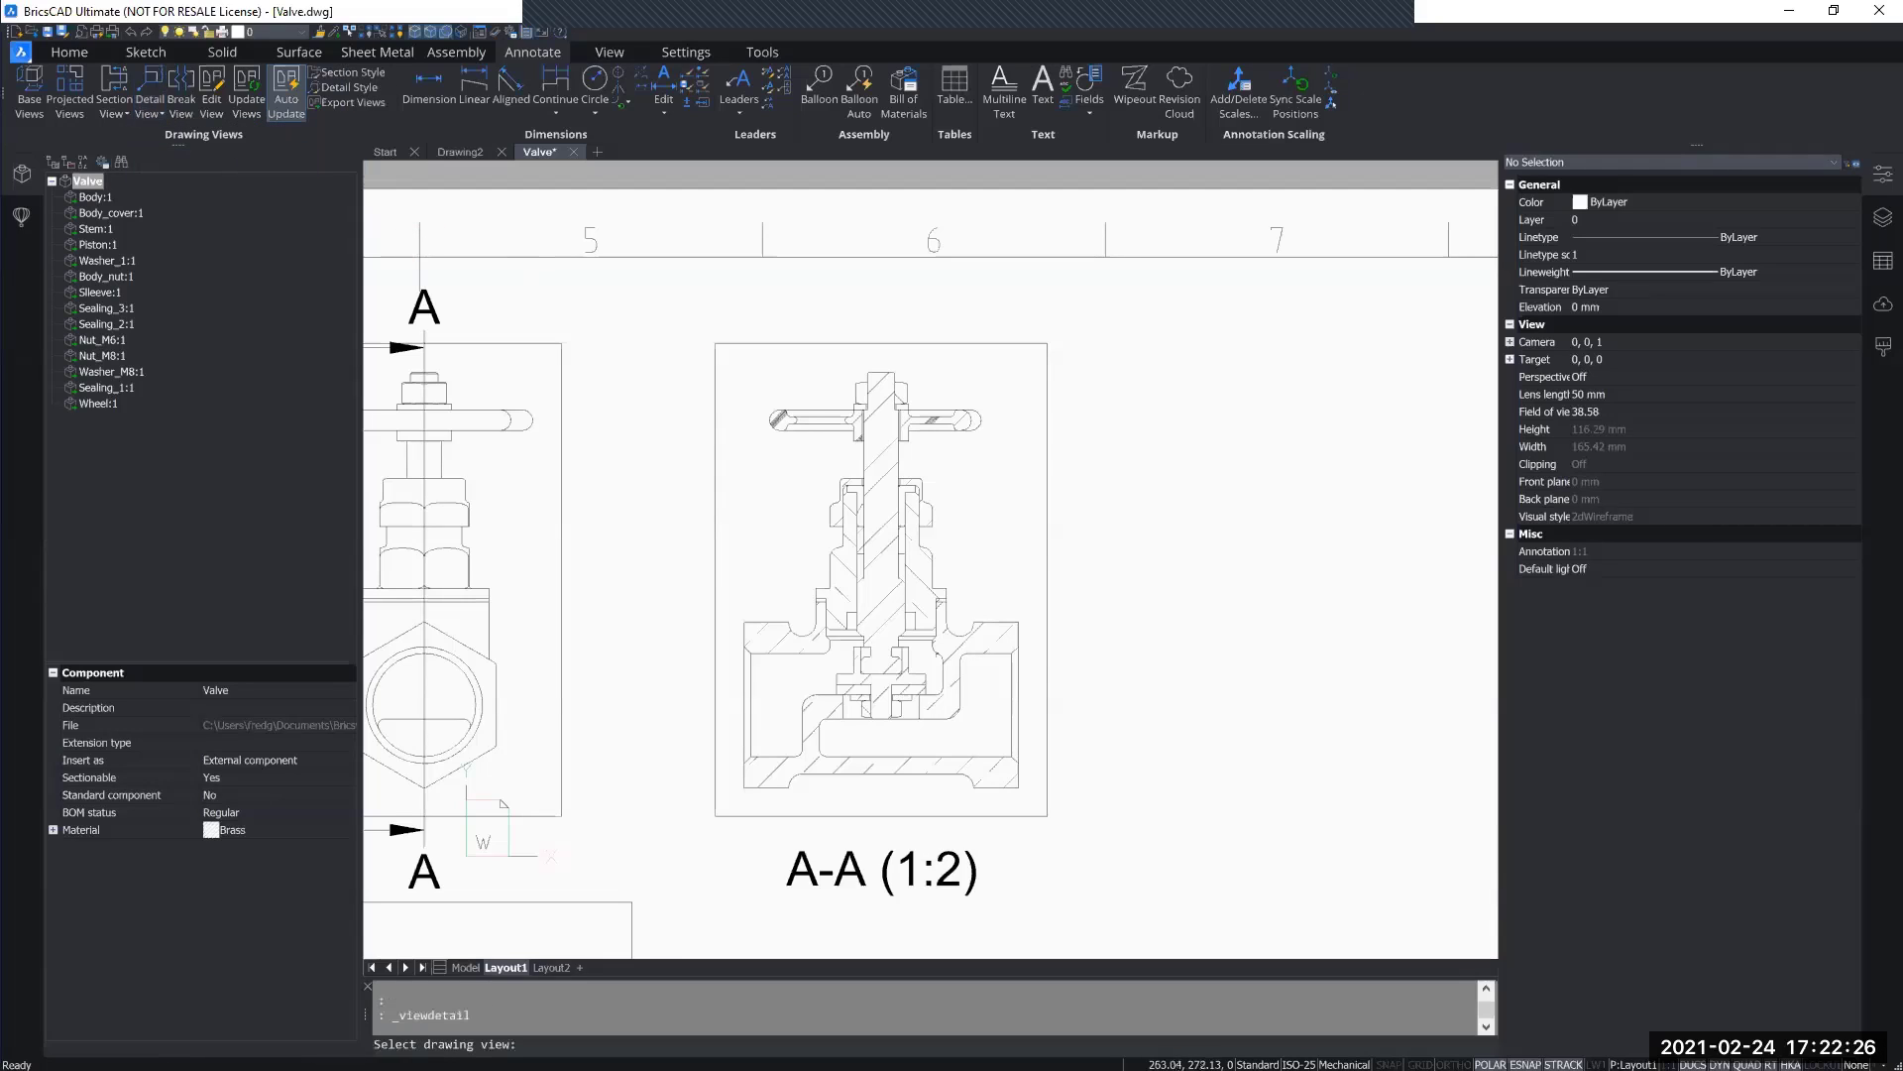
pyautogui.scroll(3, 946, 514)
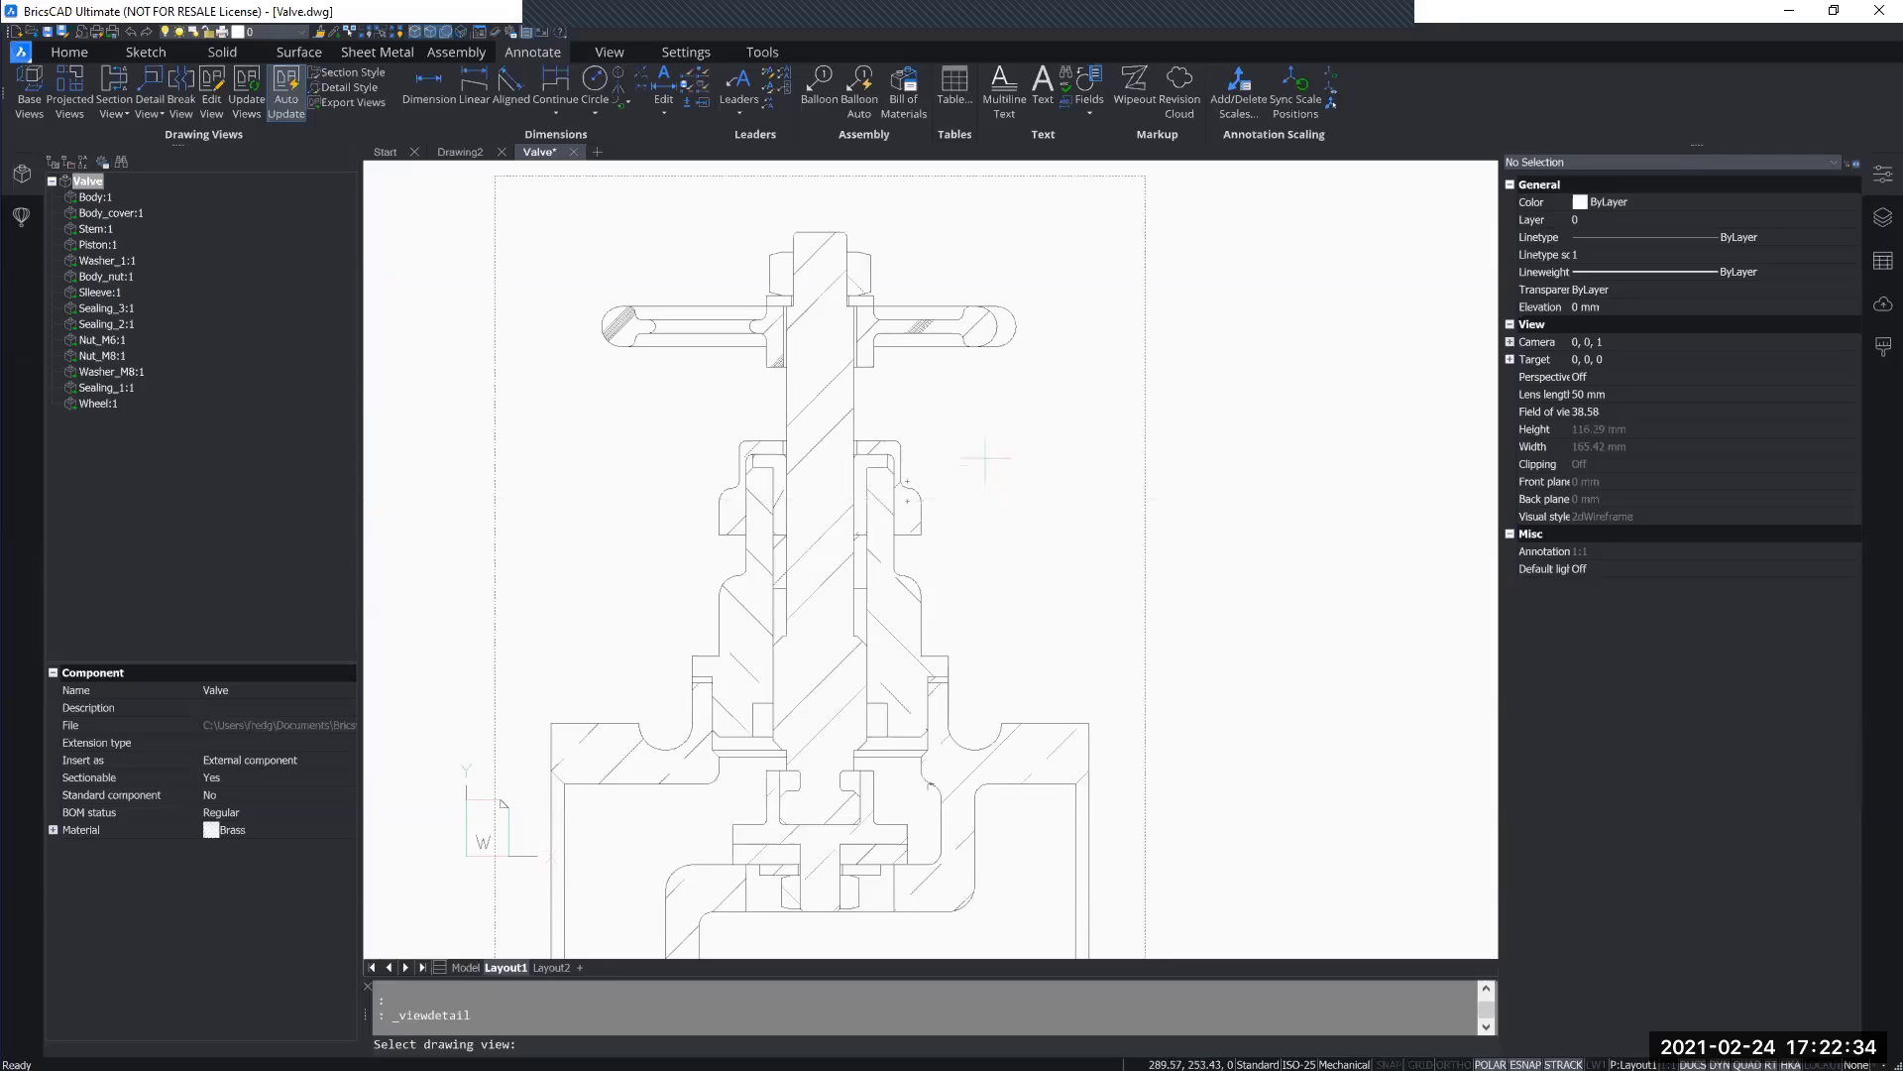
pyautogui.click(985, 458)
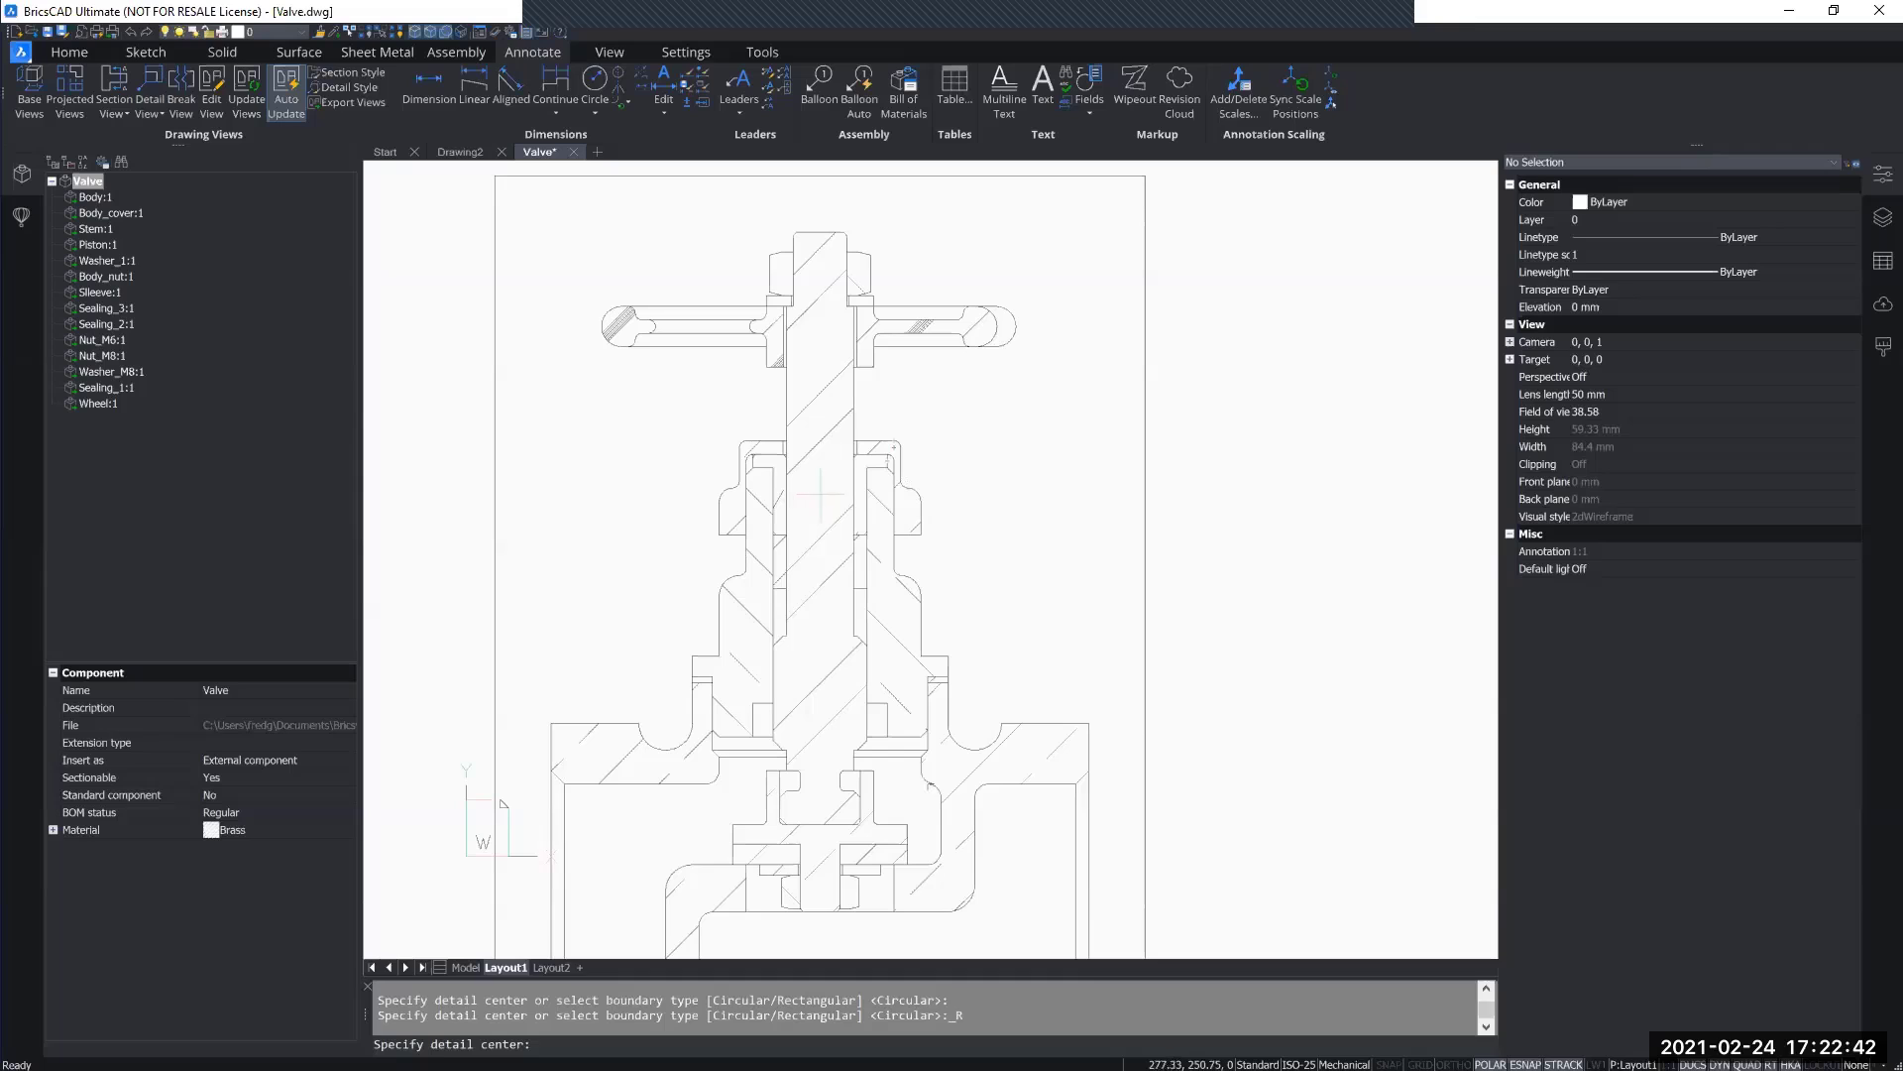
pyautogui.click(818, 496)
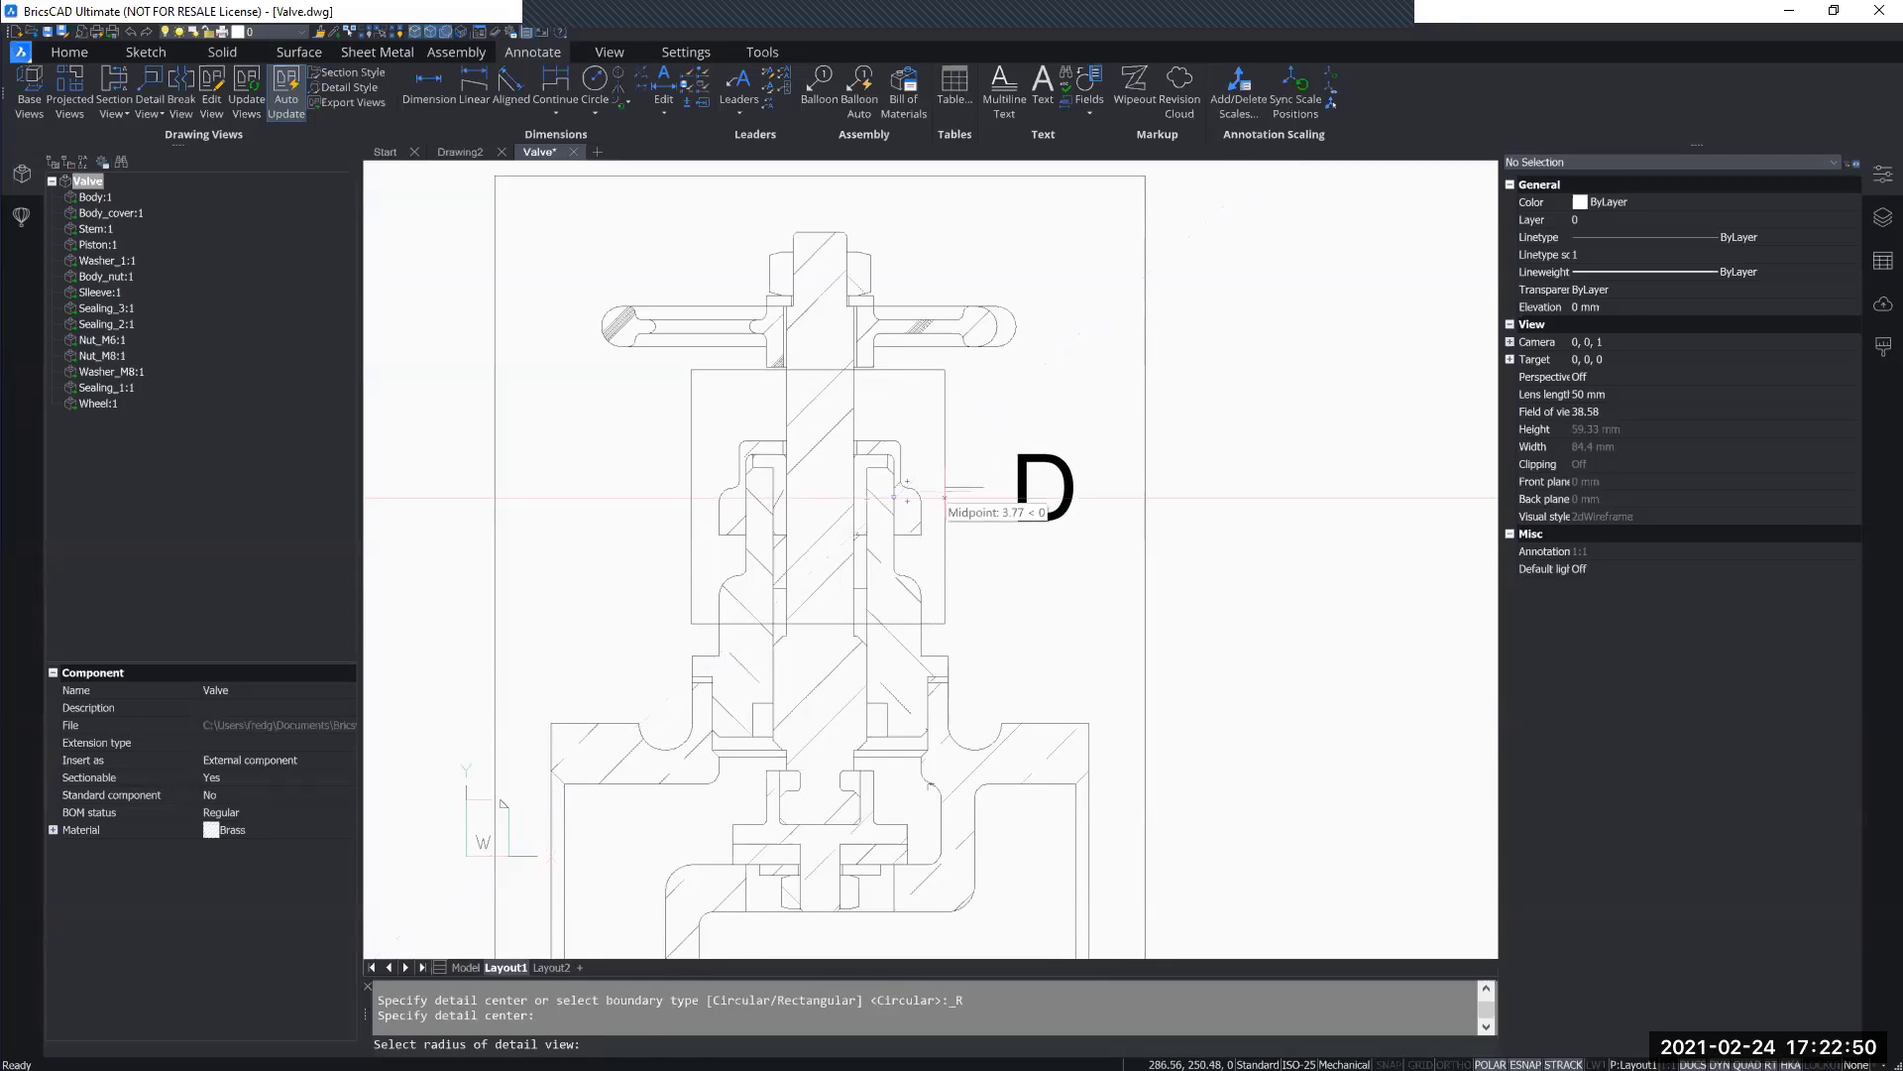
pyautogui.click(946, 495)
# Step: Place the detail view right of section view A-A, level with the detailed area, finish it and inspect the result
pyautogui.scroll(-5, 1001, 496)
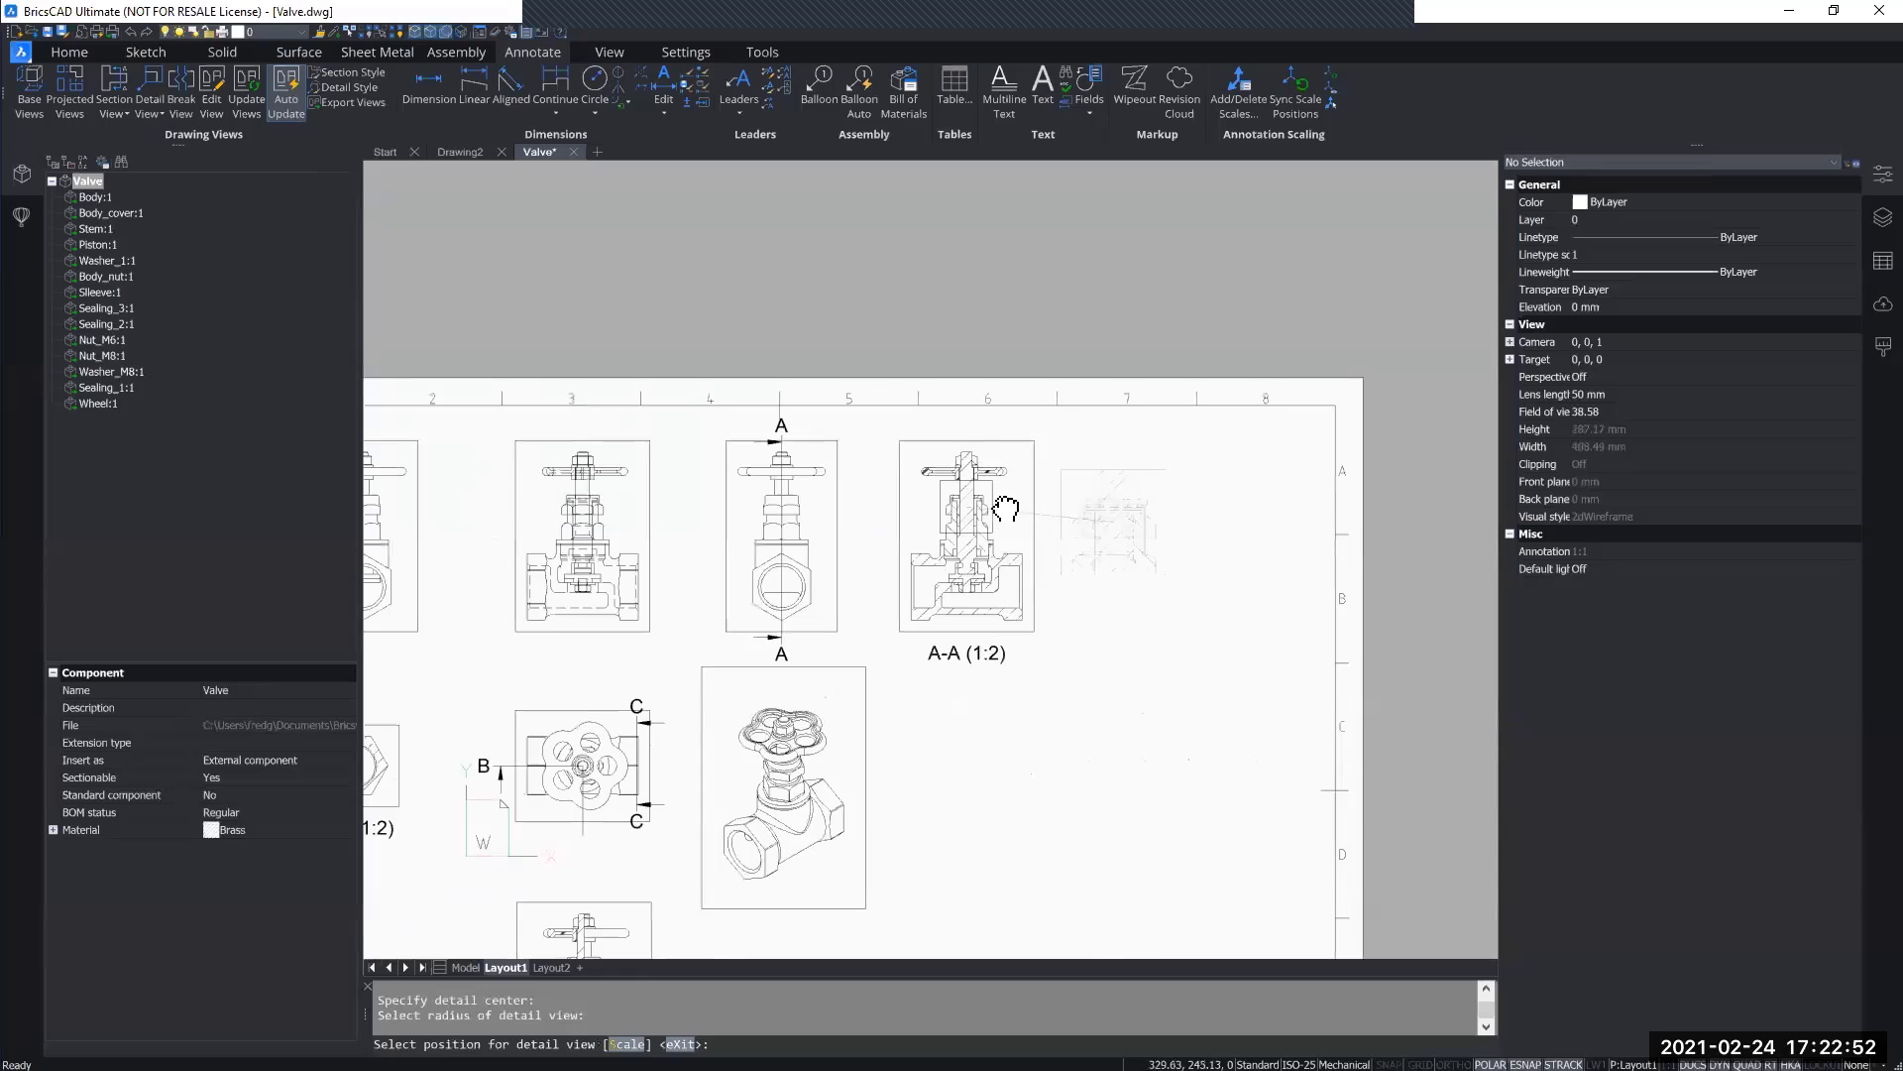
pyautogui.scroll(2, 992, 495)
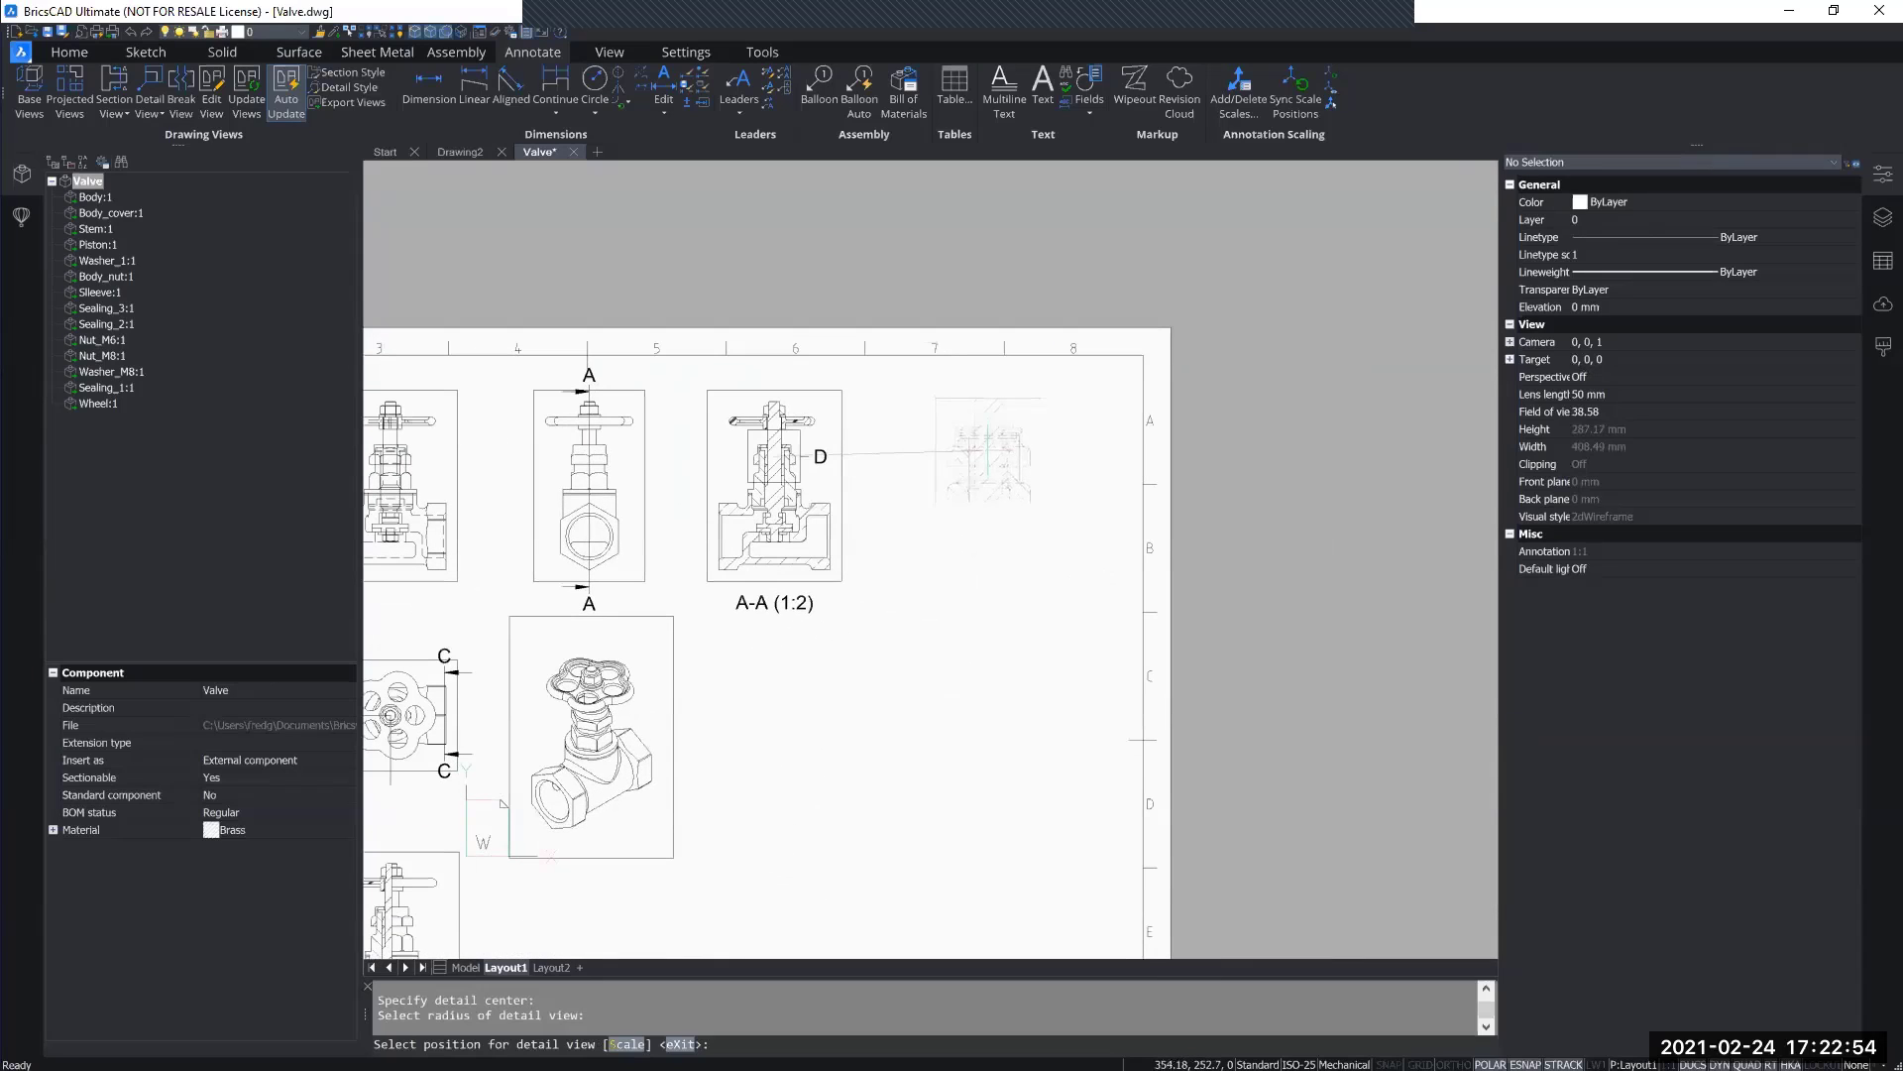
pyautogui.click(987, 450)
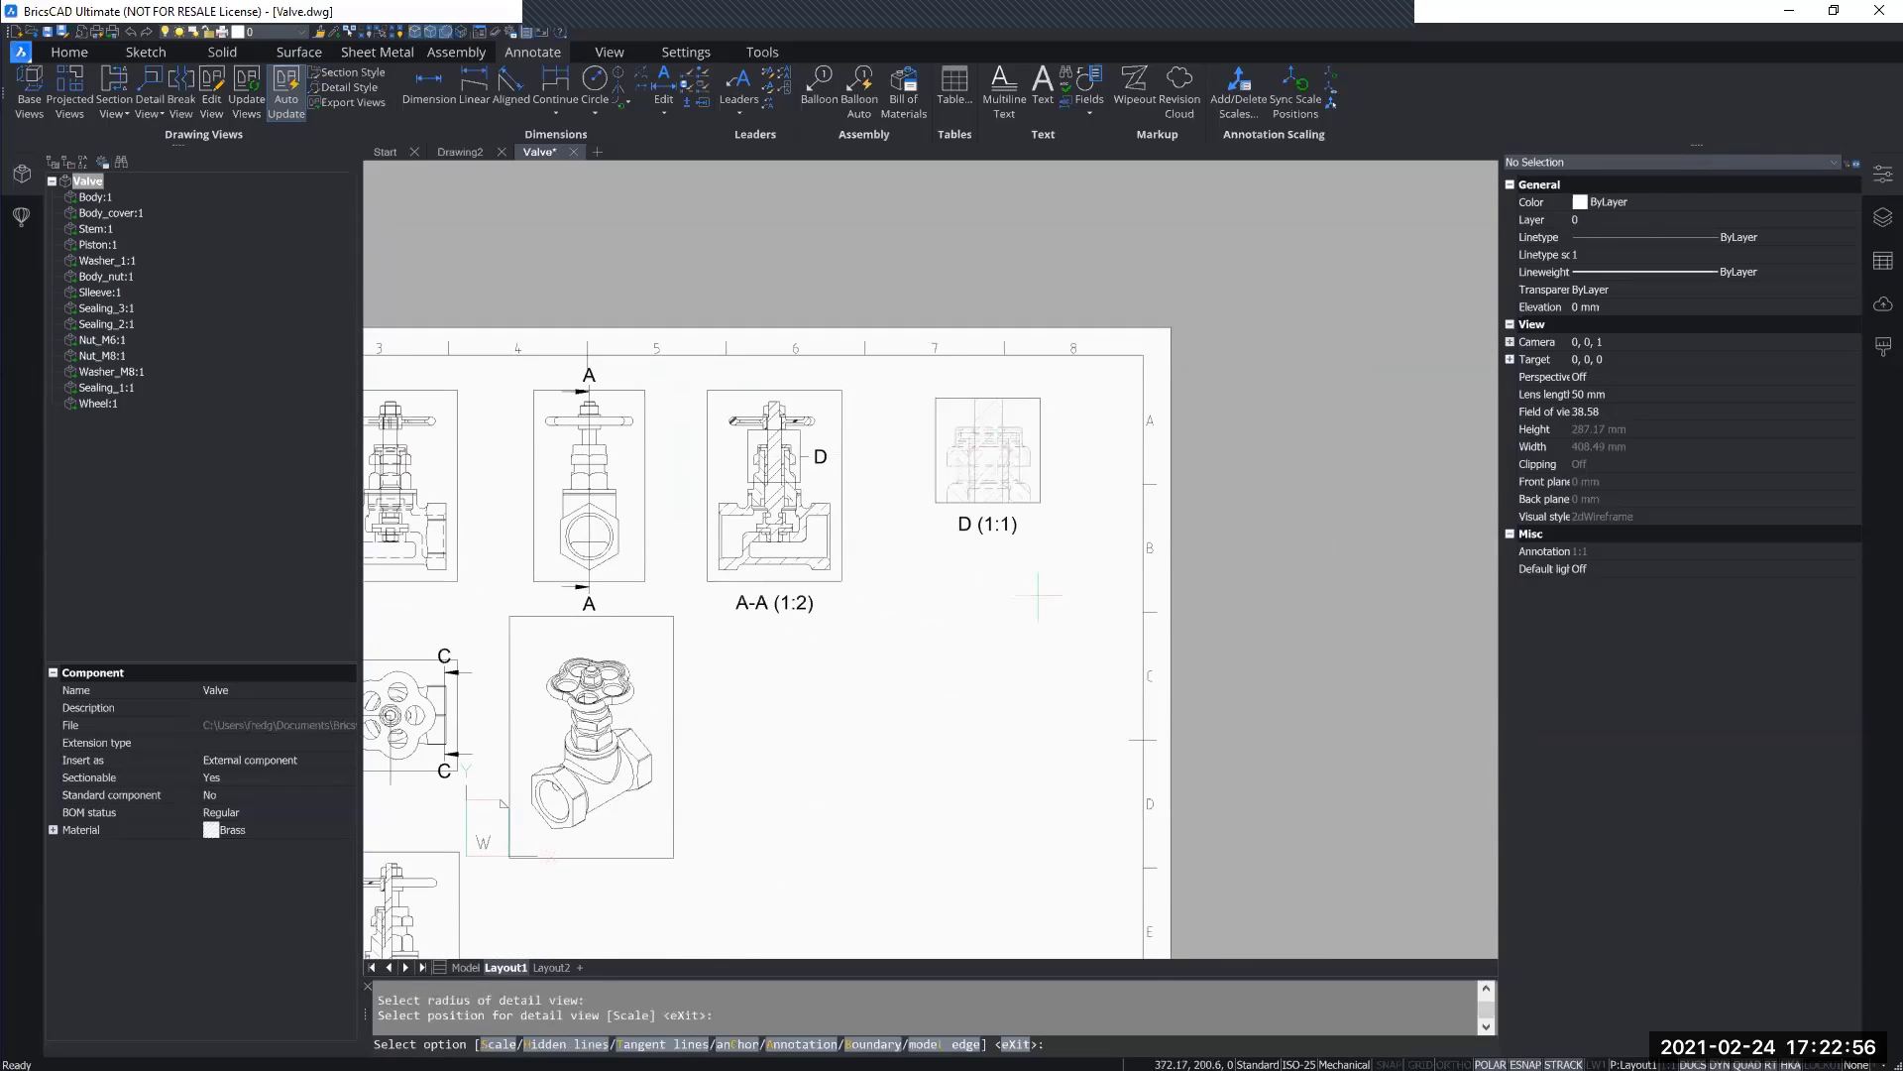
pyautogui.press('Return')
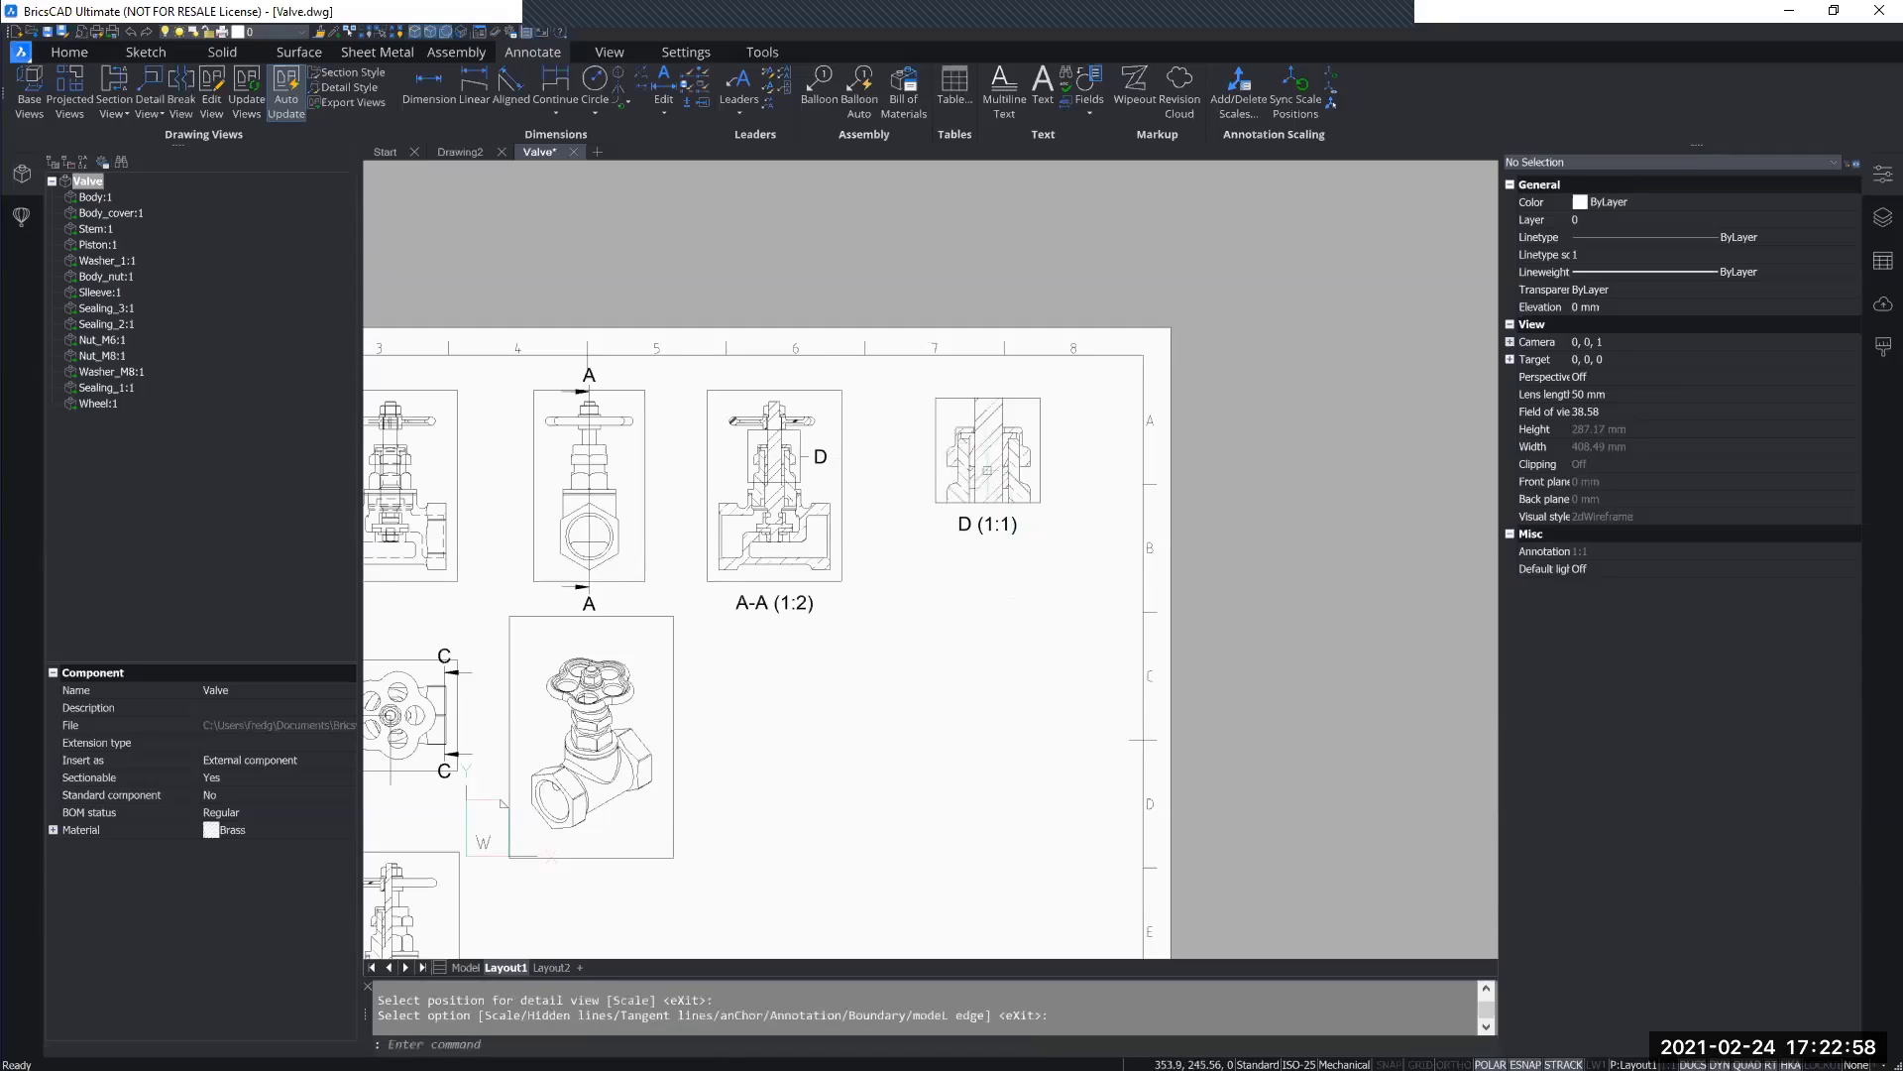
pyautogui.scroll(6, 961, 436)
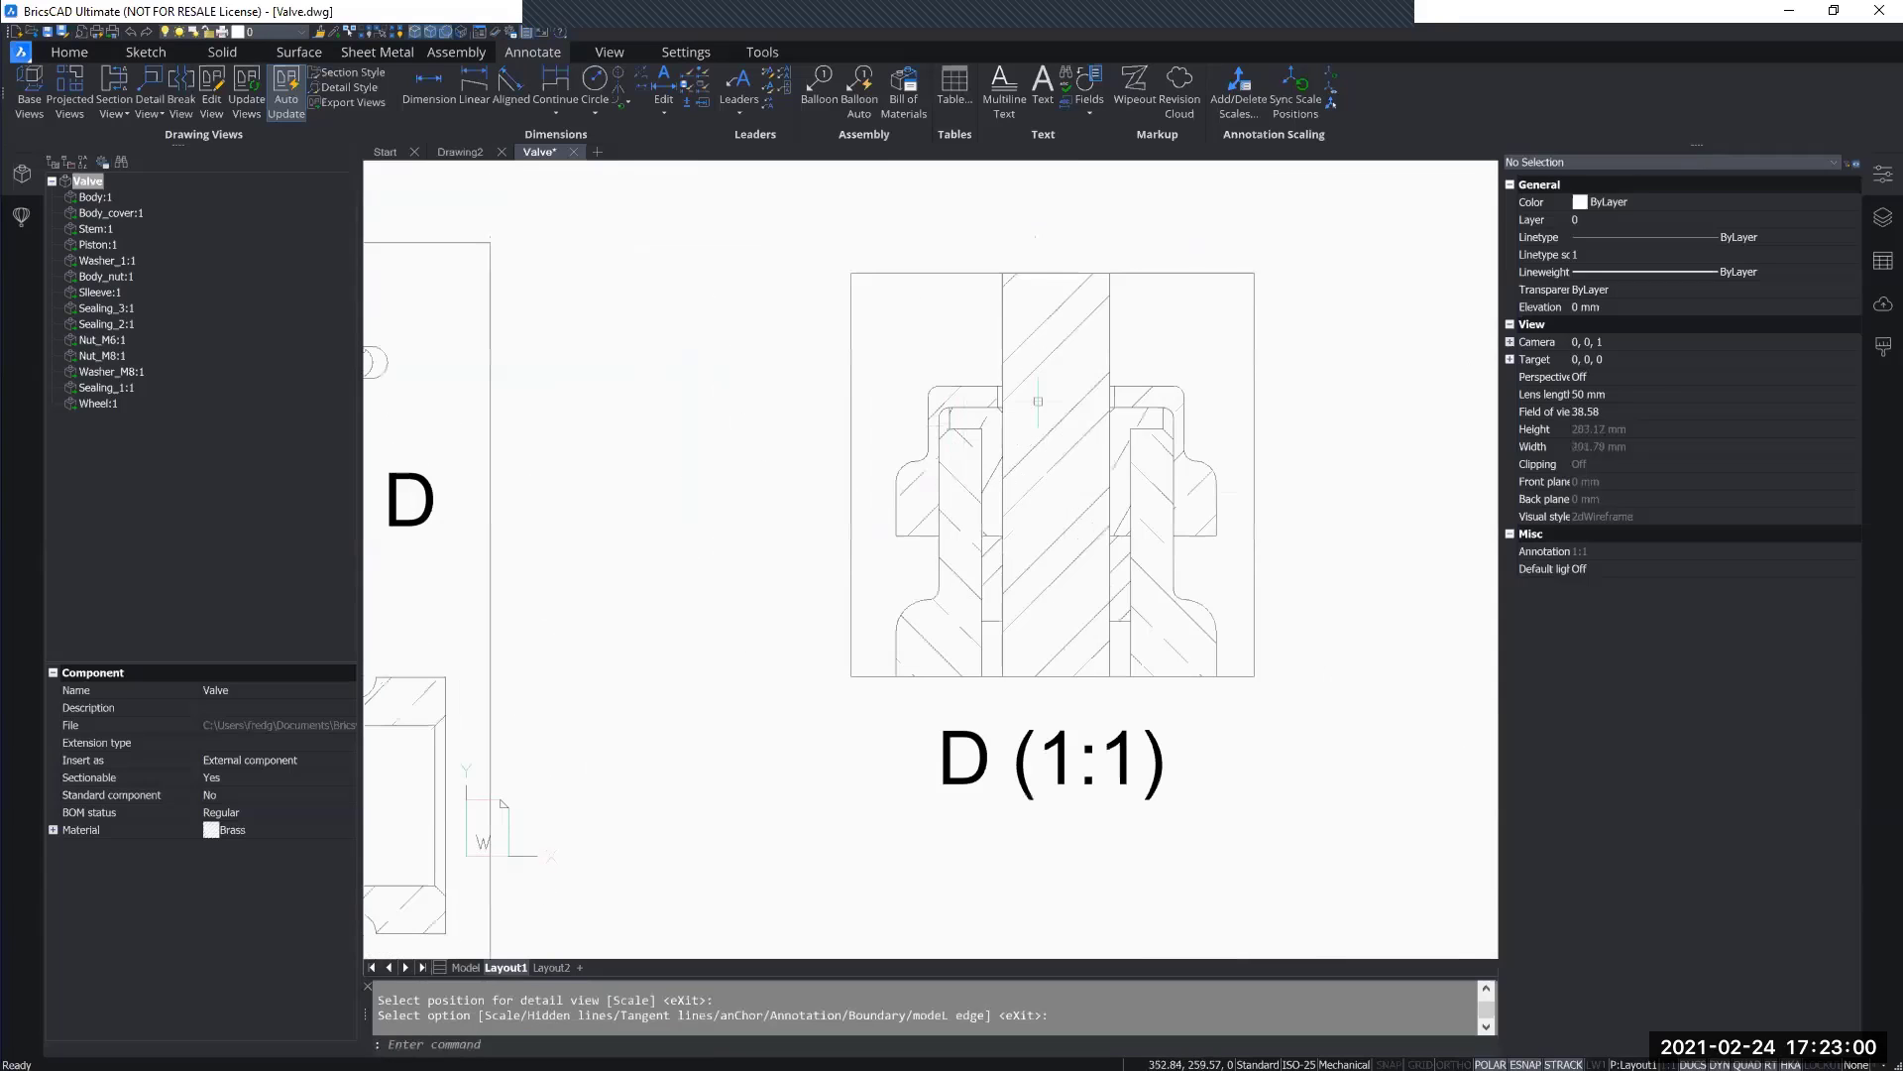
pyautogui.click(1226, 360)
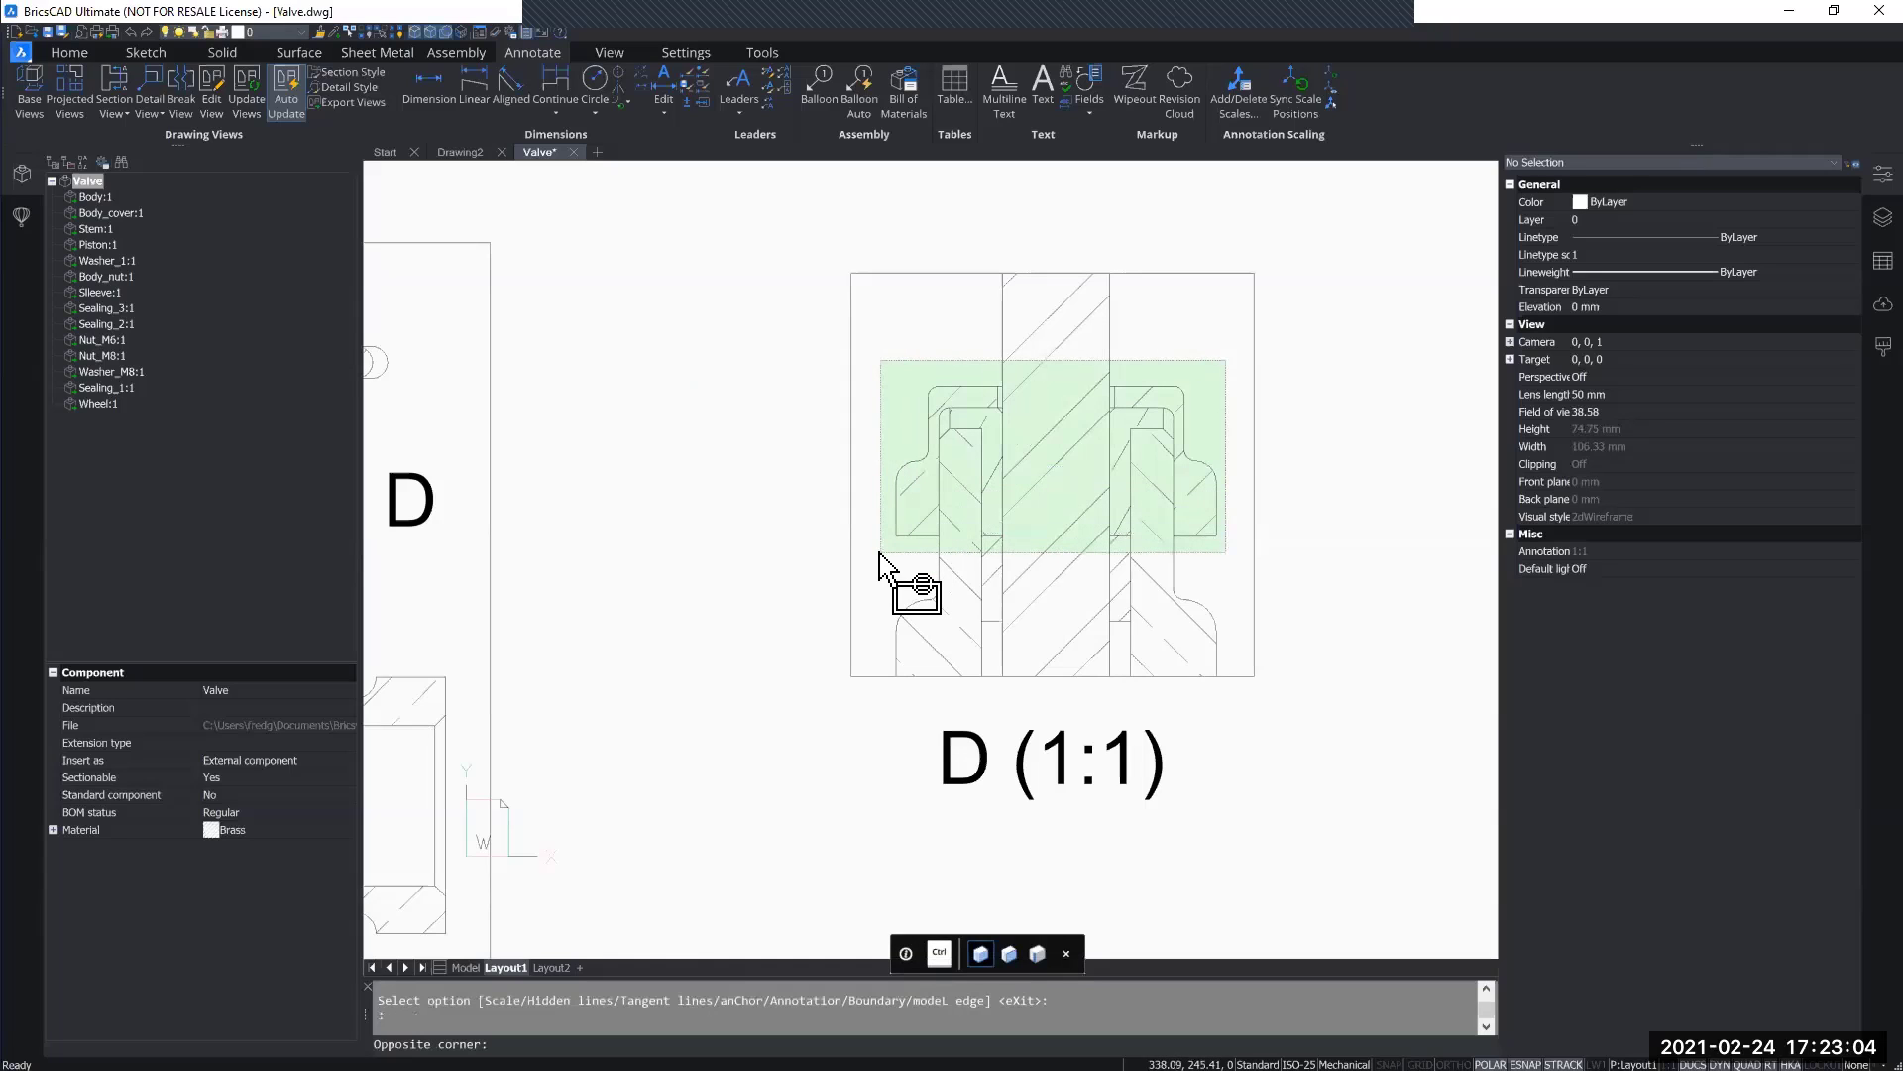
pyautogui.press('Escape')
# Step: Shorten the detail boundary in section A-A by moving its lower right corner about 4.26 mm straight up, and check the detail view
pyautogui.moveTo(747, 645); pyautogui.dragTo(1240, 689, button='middle')
pyautogui.scroll(2, 659, 586)
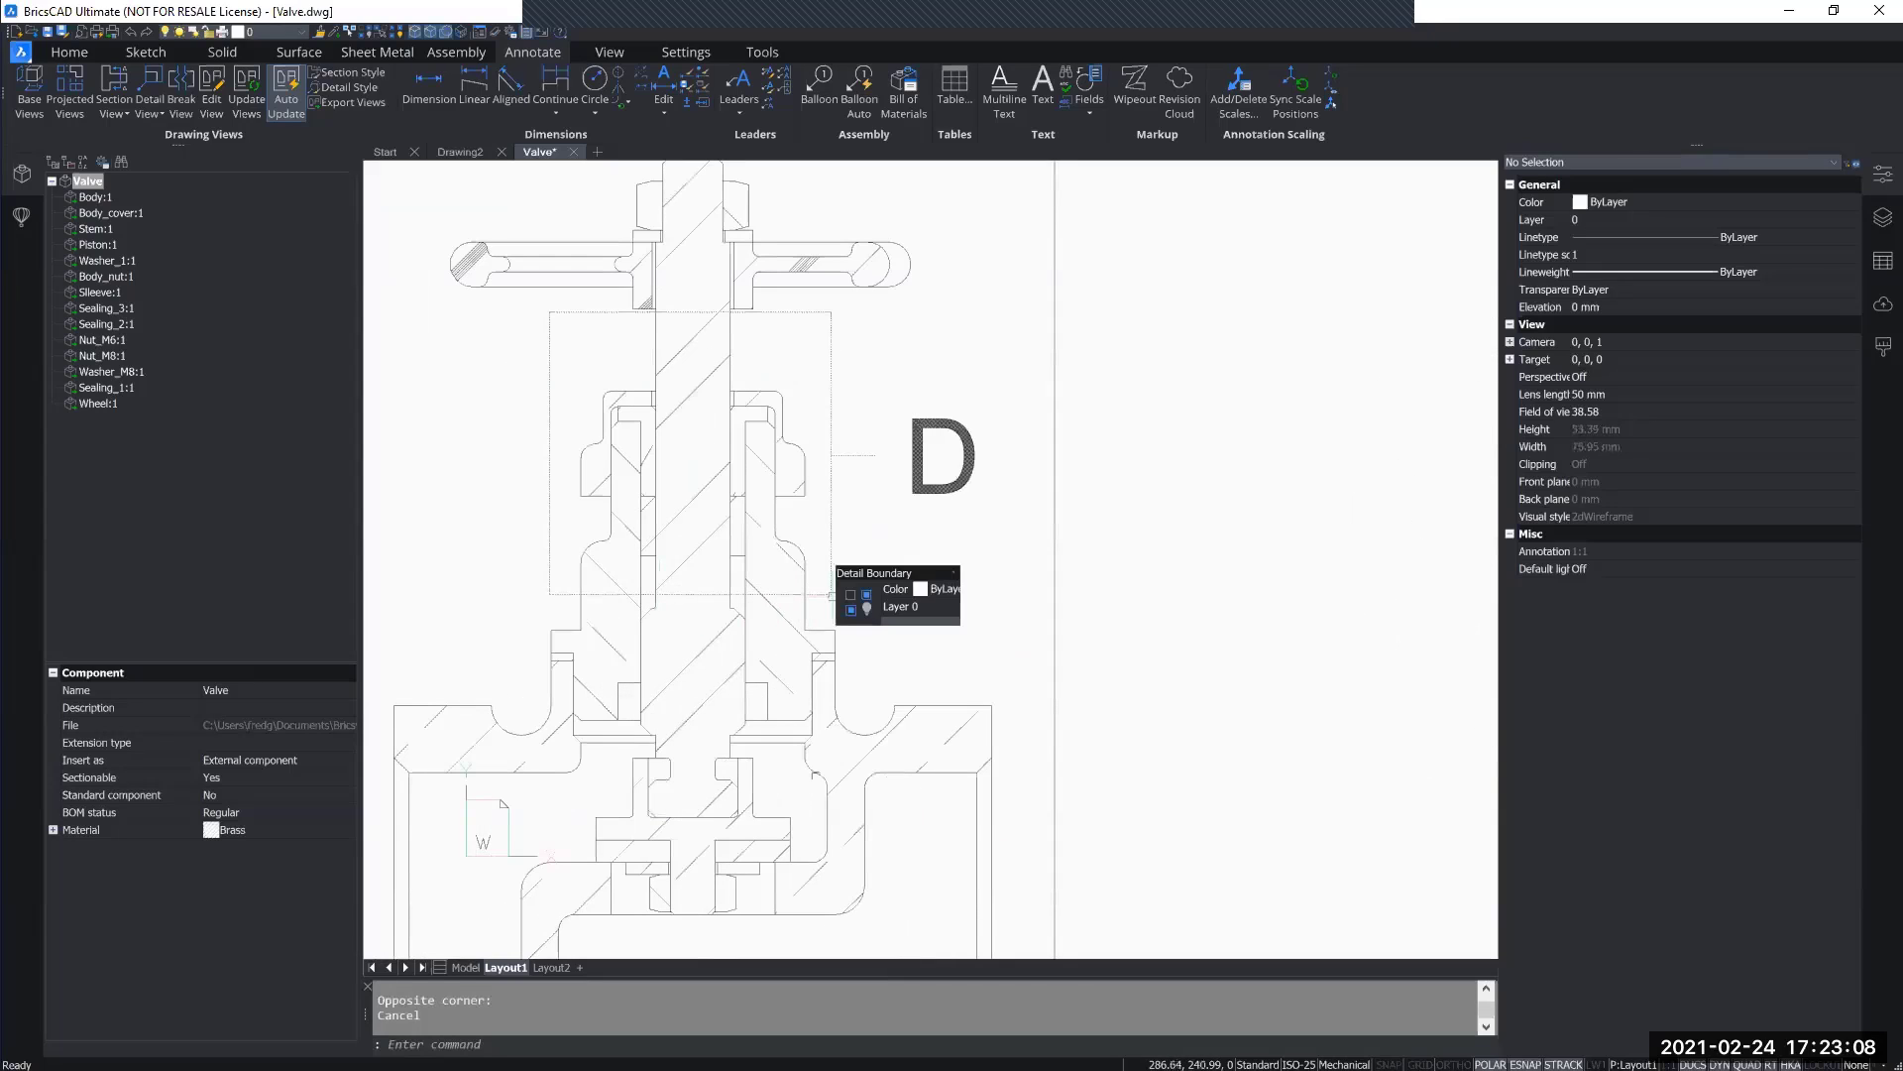
pyautogui.click(832, 594)
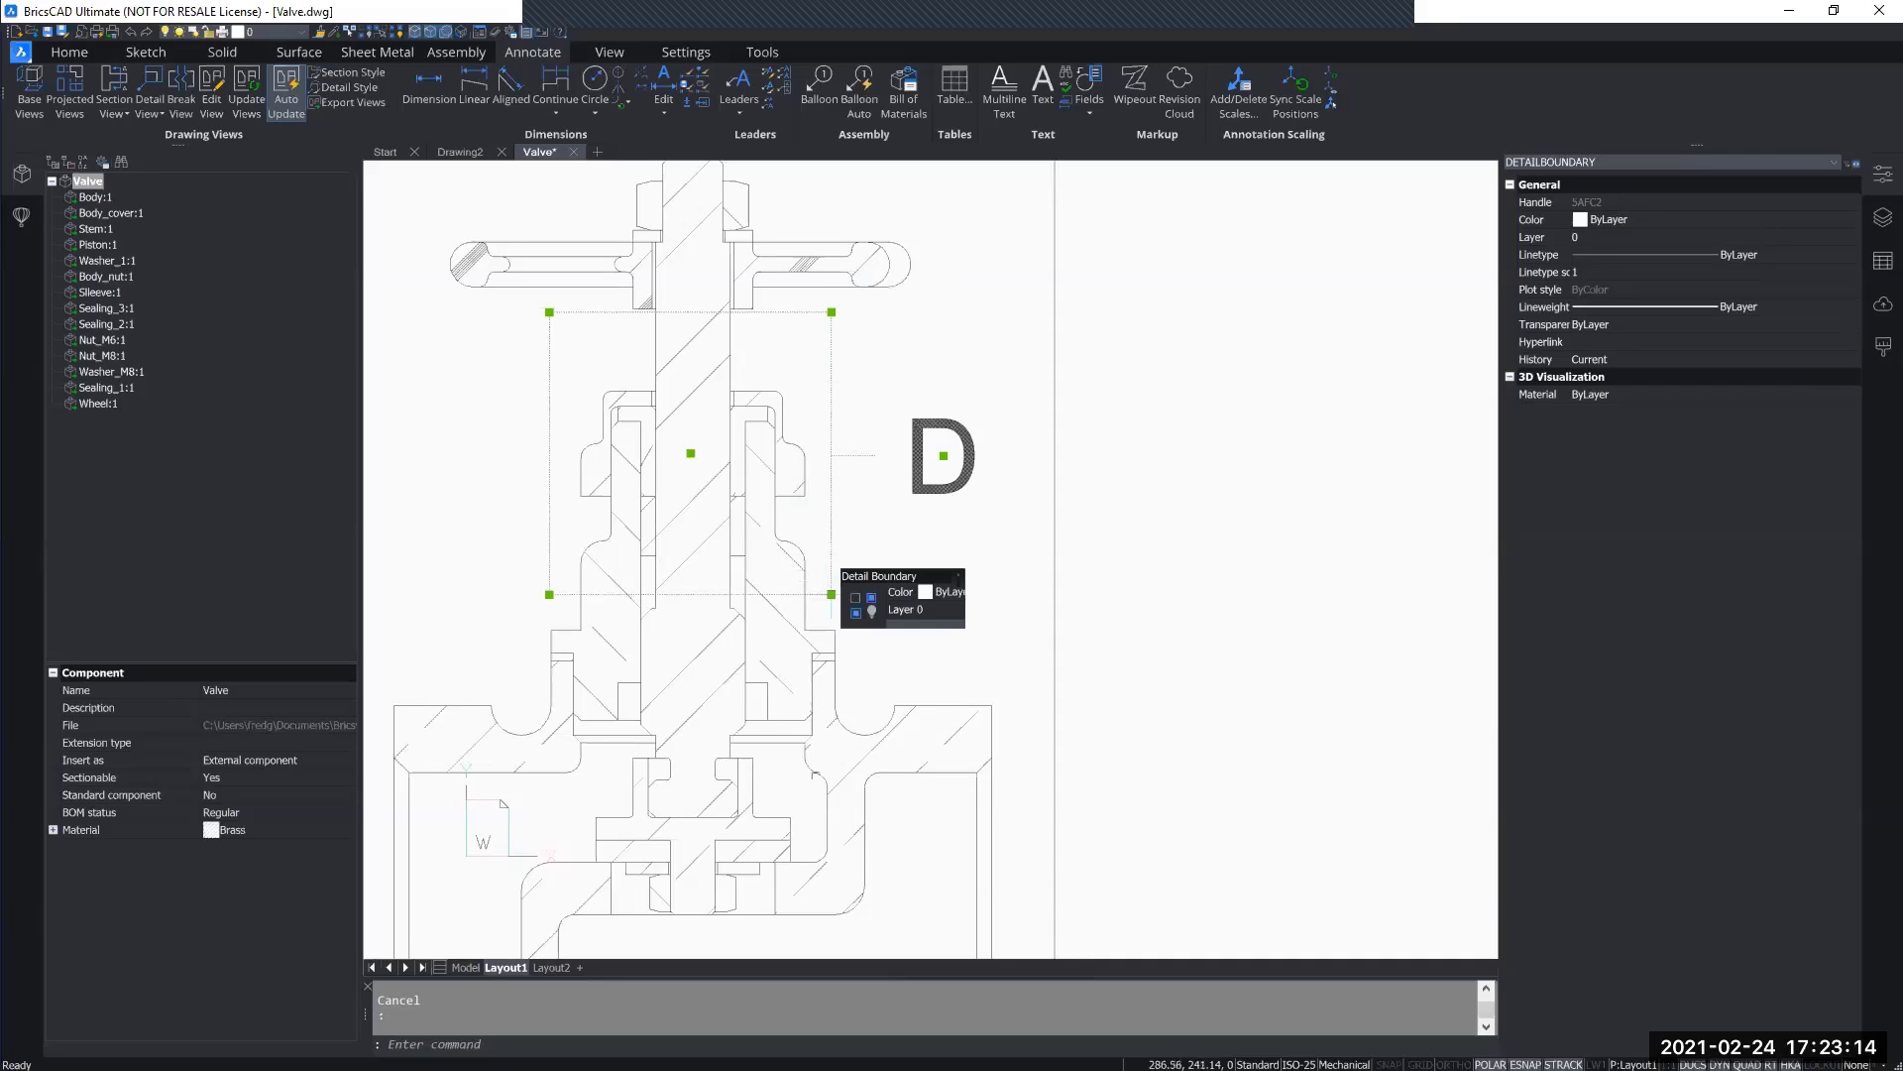
pyautogui.click(832, 594)
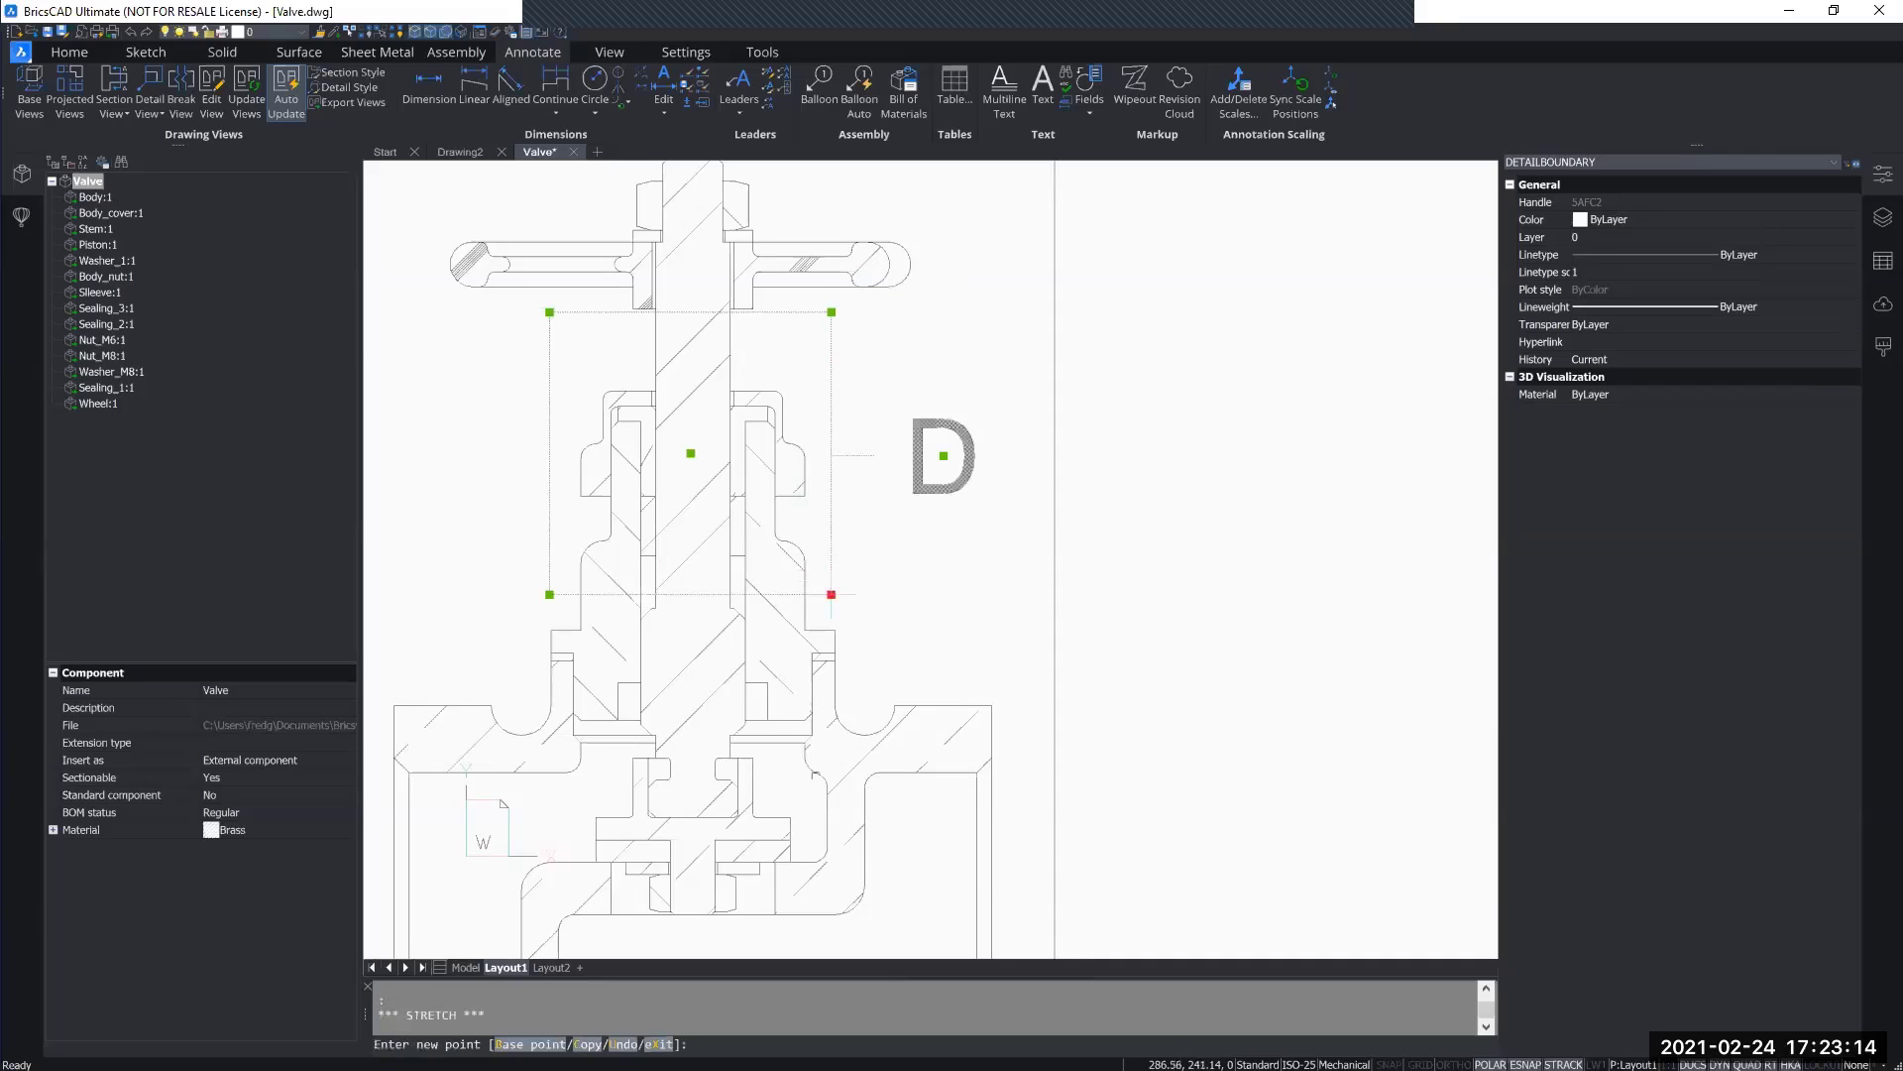
pyautogui.click(831, 531)
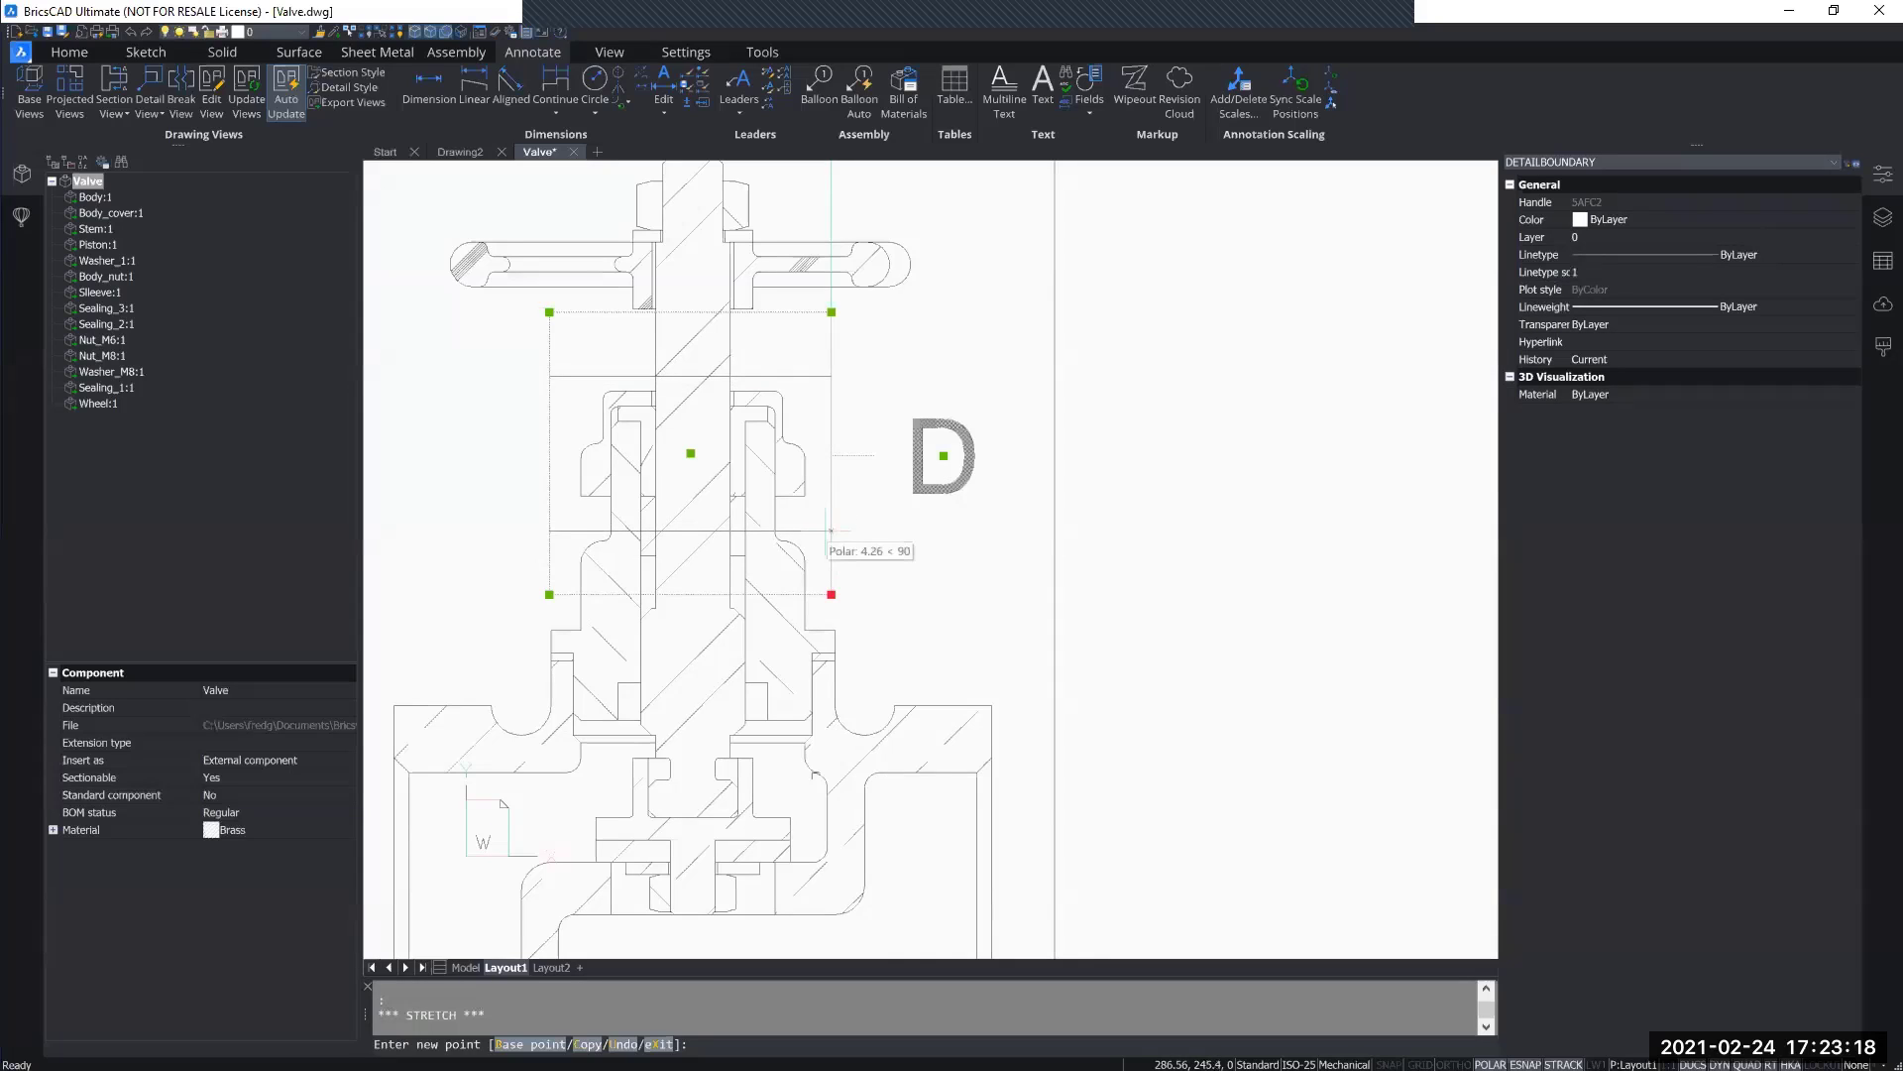
pyautogui.moveTo(1202, 631)
pyautogui.mouseDown(button='middle')
pyautogui.moveTo(814, 613)
pyautogui.moveTo(793, 642)
pyautogui.moveTo(859, 669)
pyautogui.mouseUp(button='middle')
pyautogui.press('Escape')
pyautogui.scroll(-3, 1091, 630)
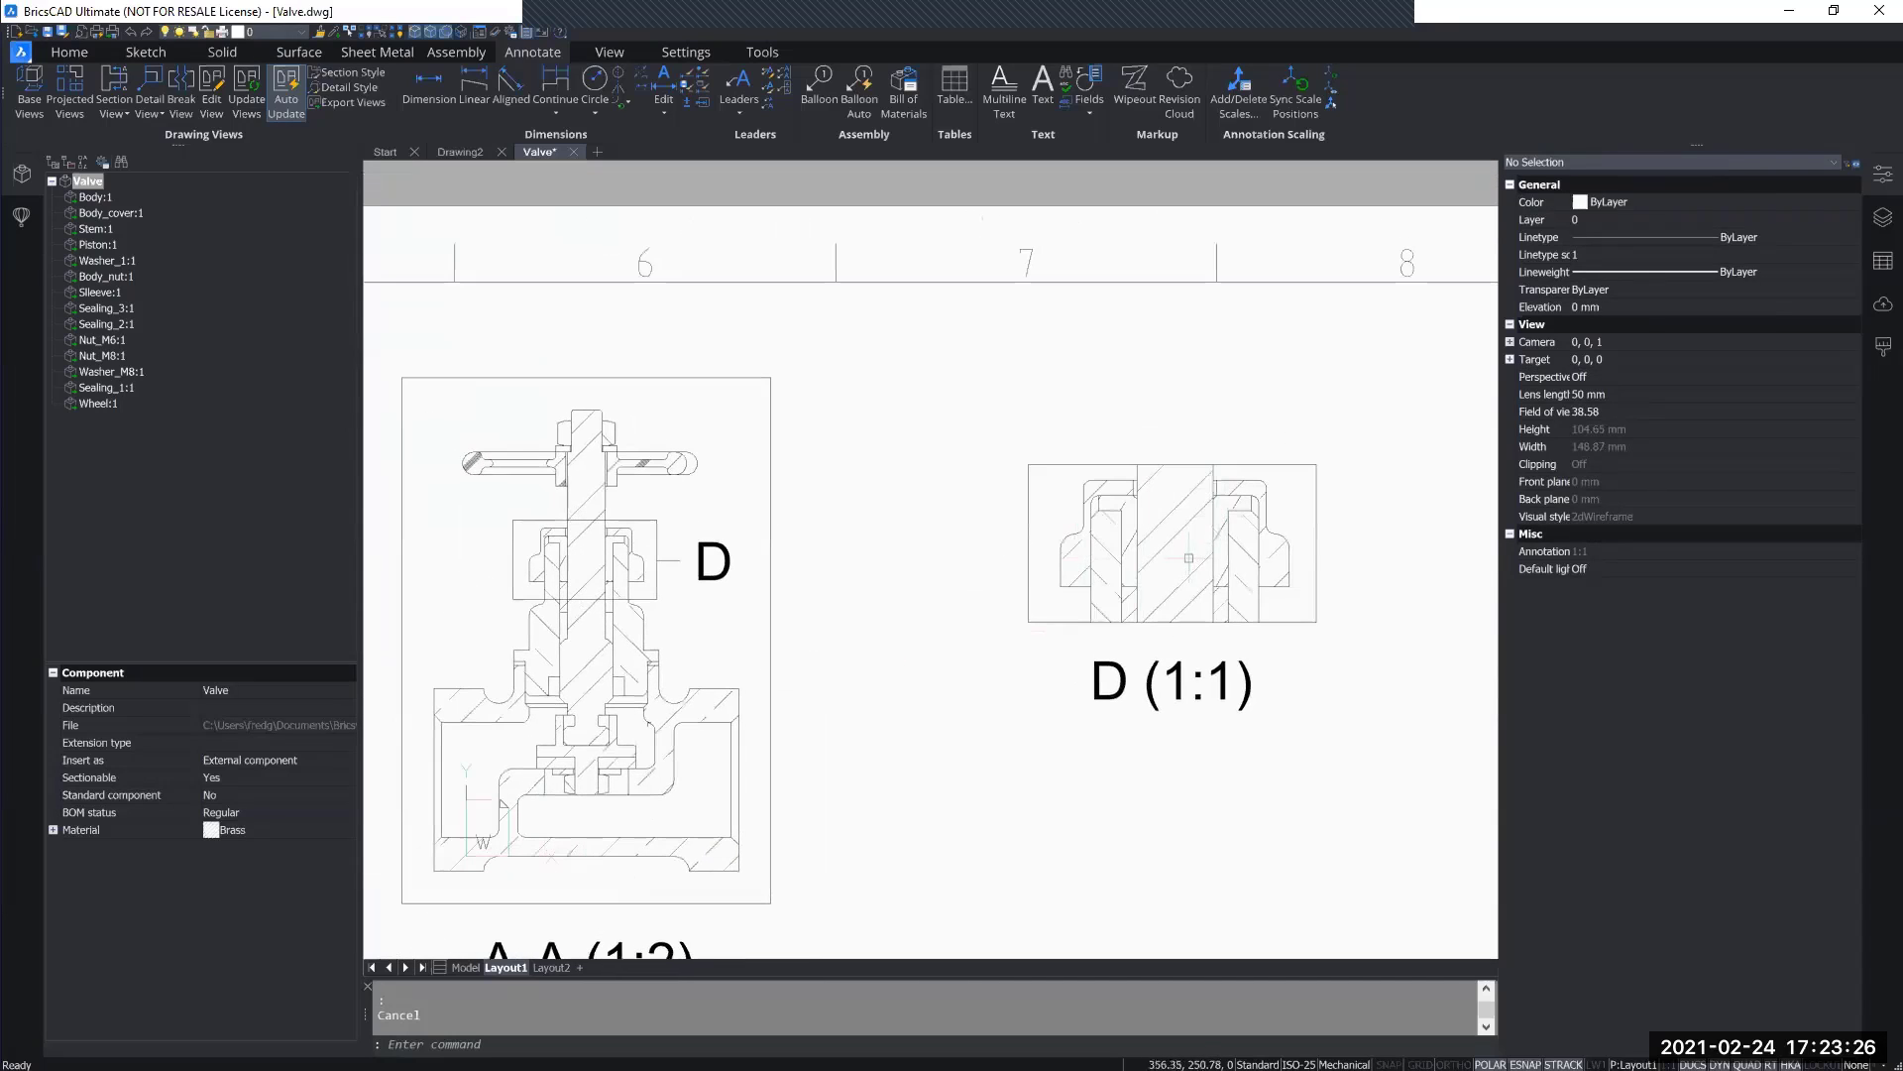
# Step: Move the detail boundary's label D outside the frame of section view A-A, on its right side
pyautogui.moveTo(1189, 558); pyautogui.dragTo(1133, 556, button='middle')
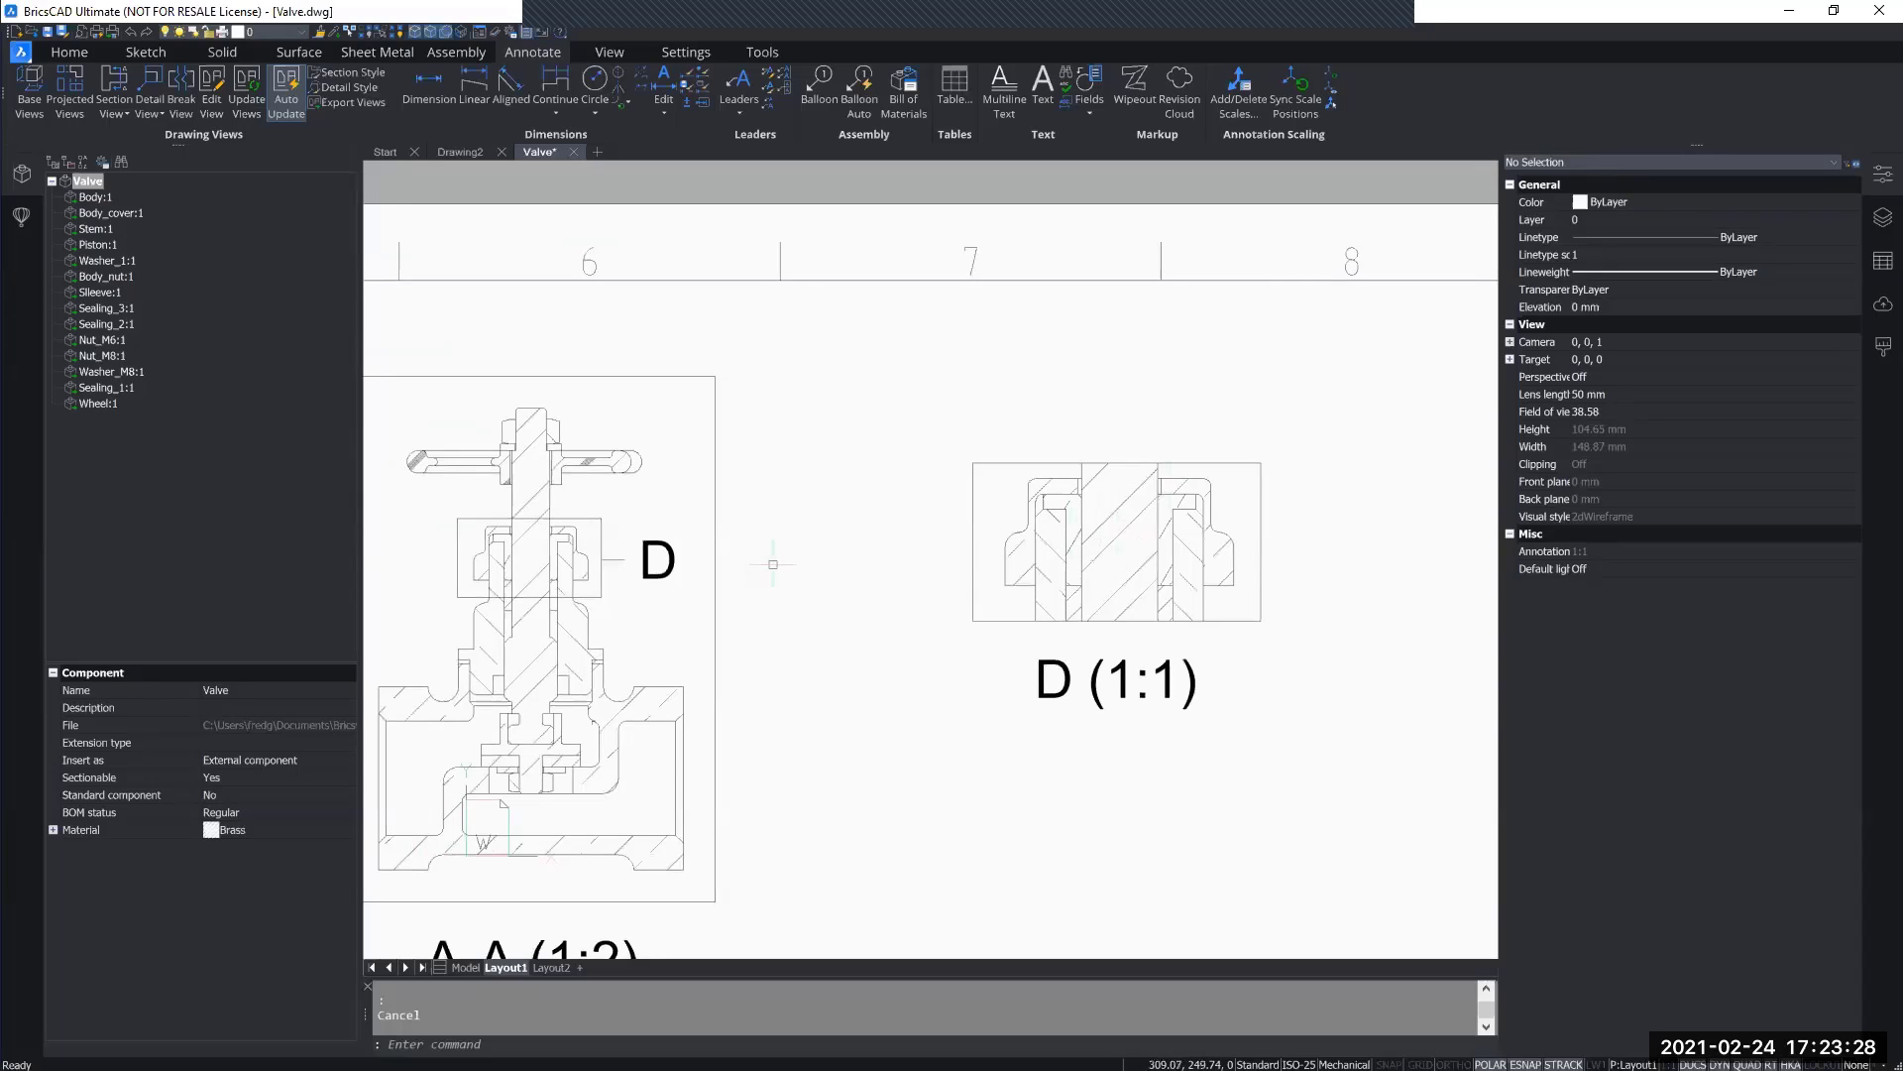
pyautogui.moveTo(662, 571)
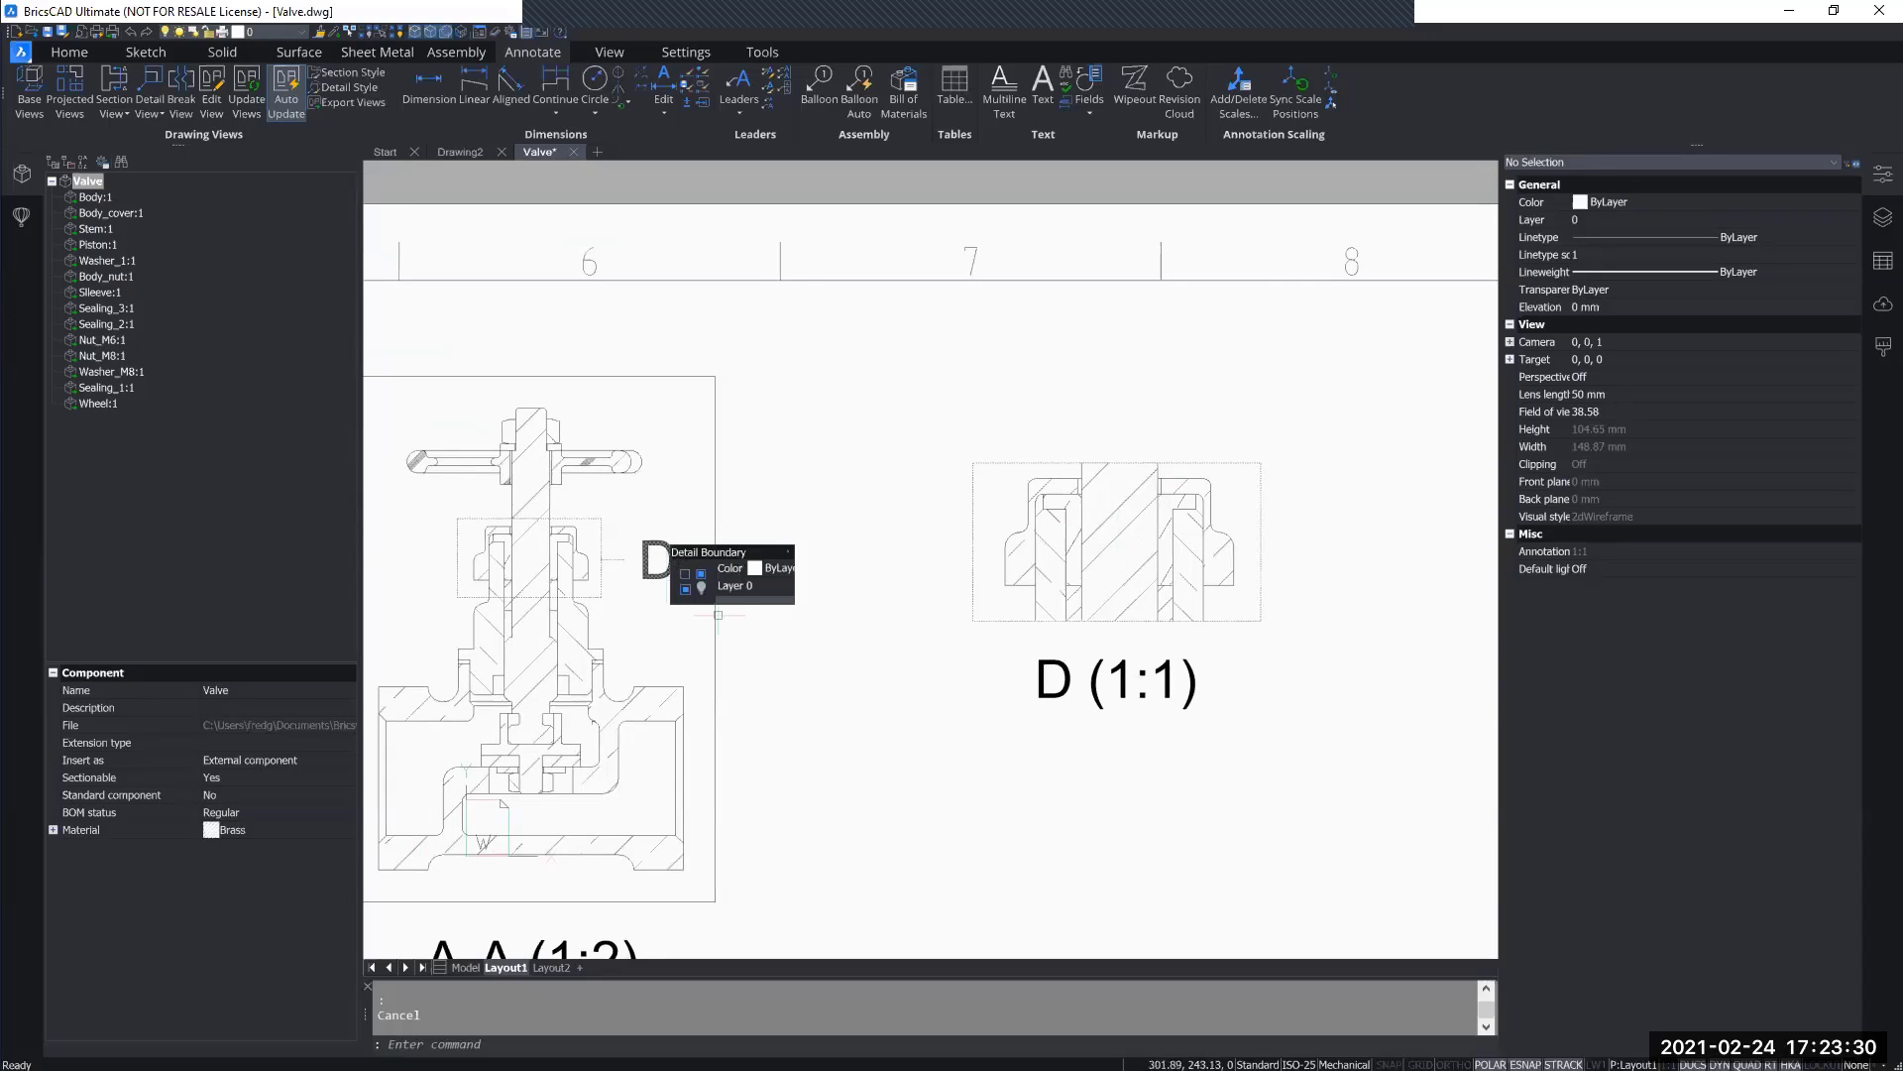
pyautogui.click(658, 558)
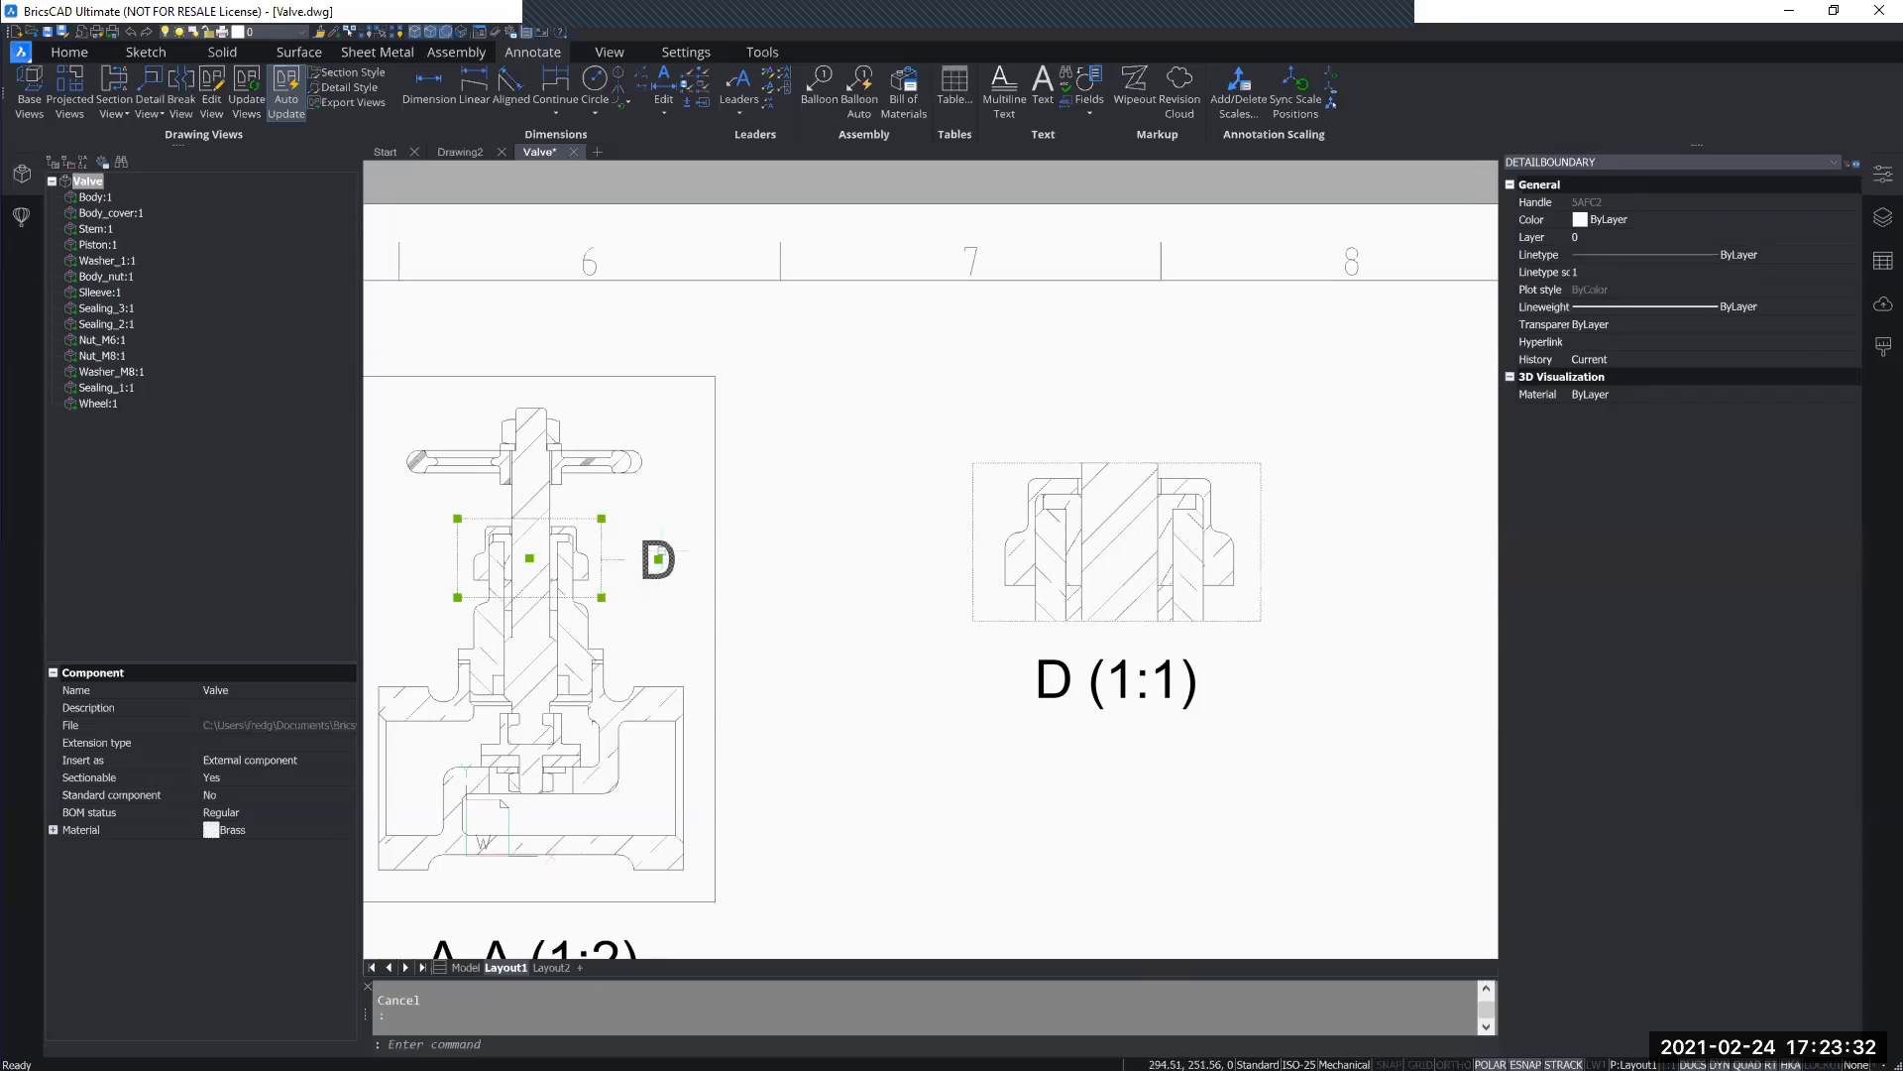
pyautogui.scroll(2, 659, 559)
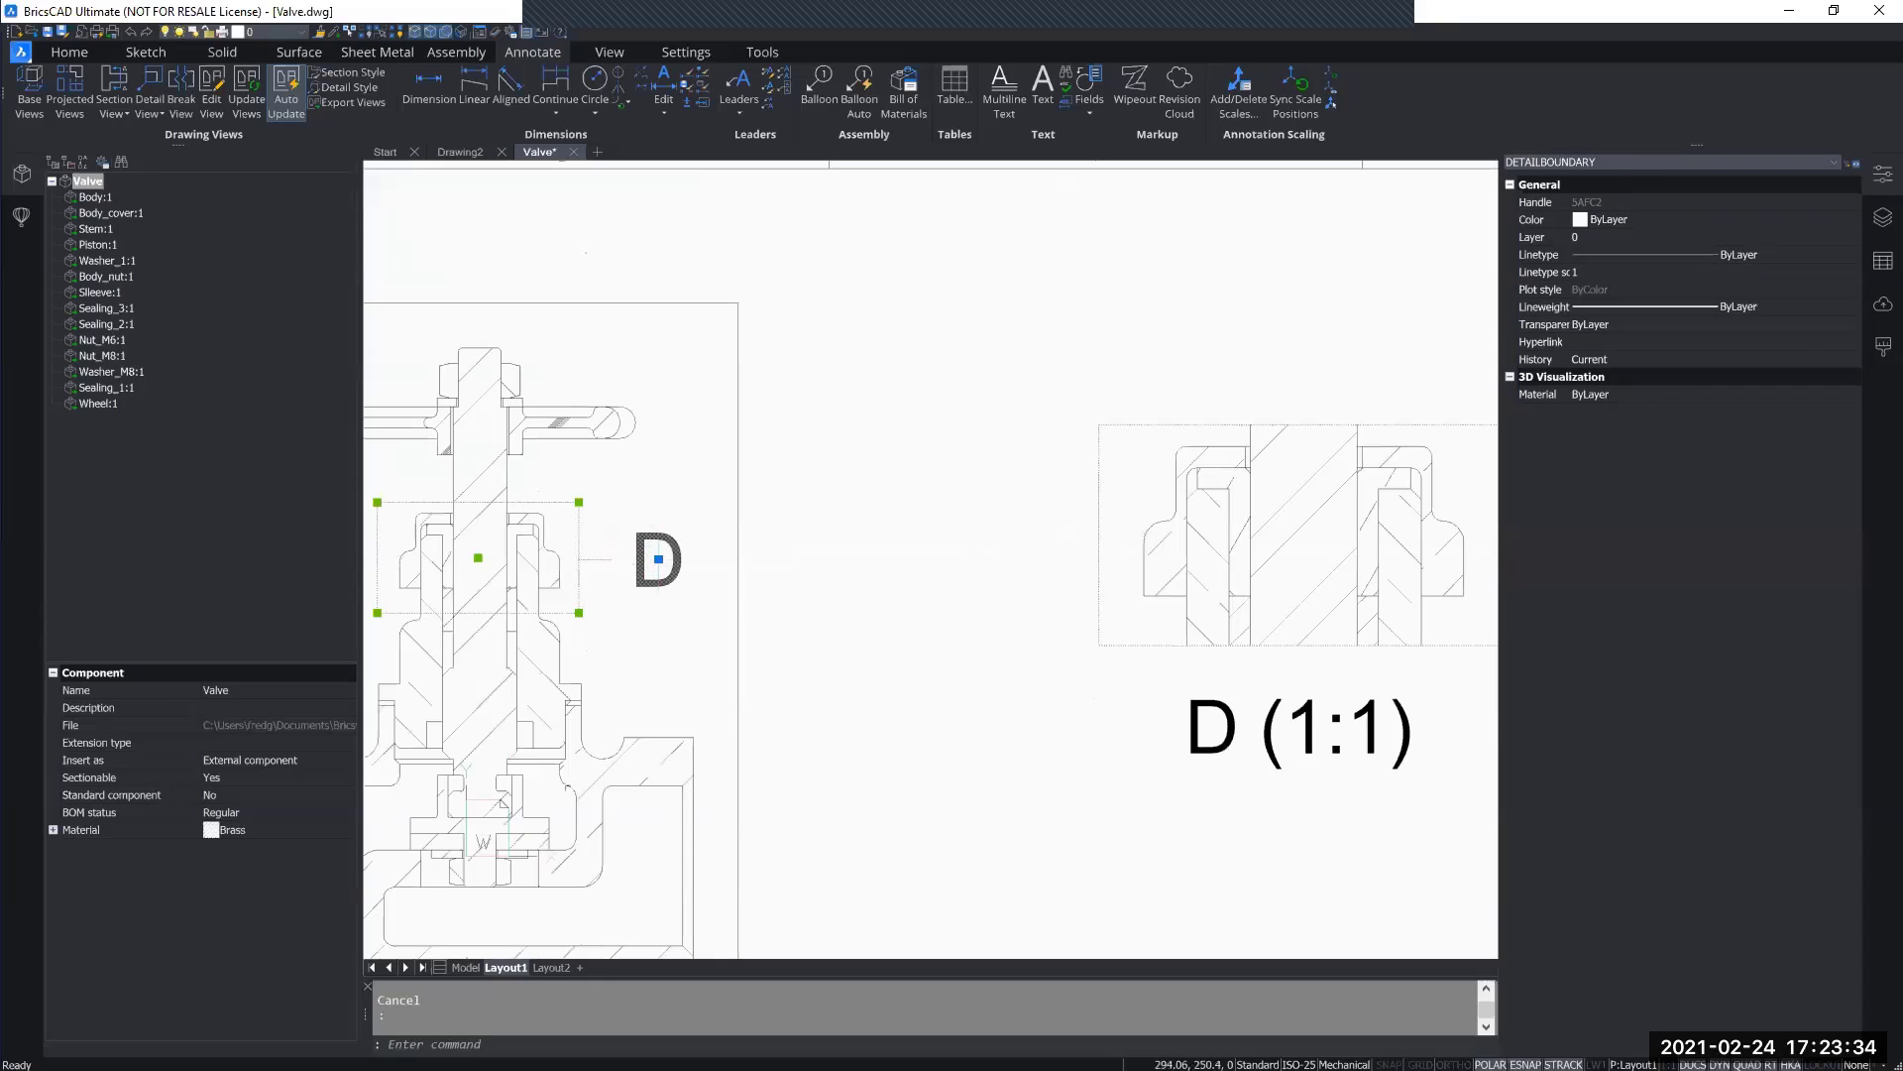
pyautogui.click(658, 558)
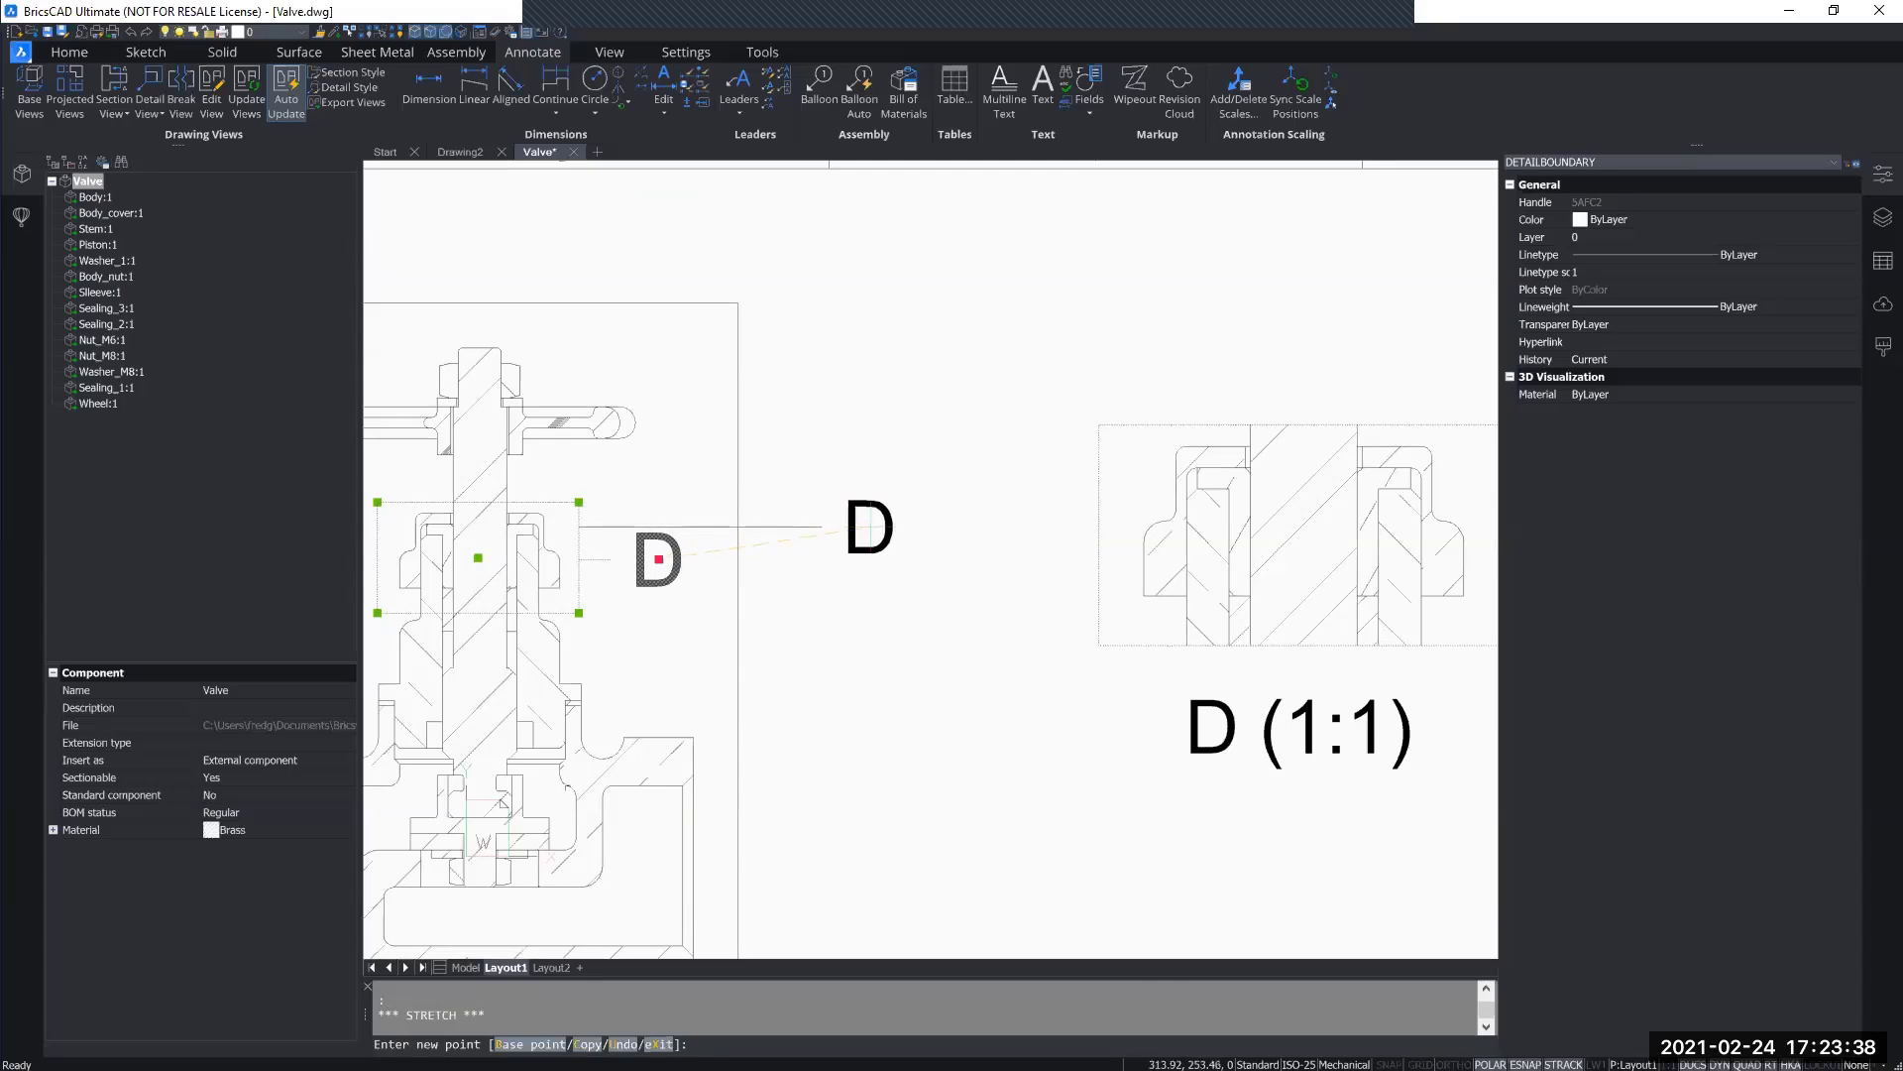
pyautogui.click(870, 527)
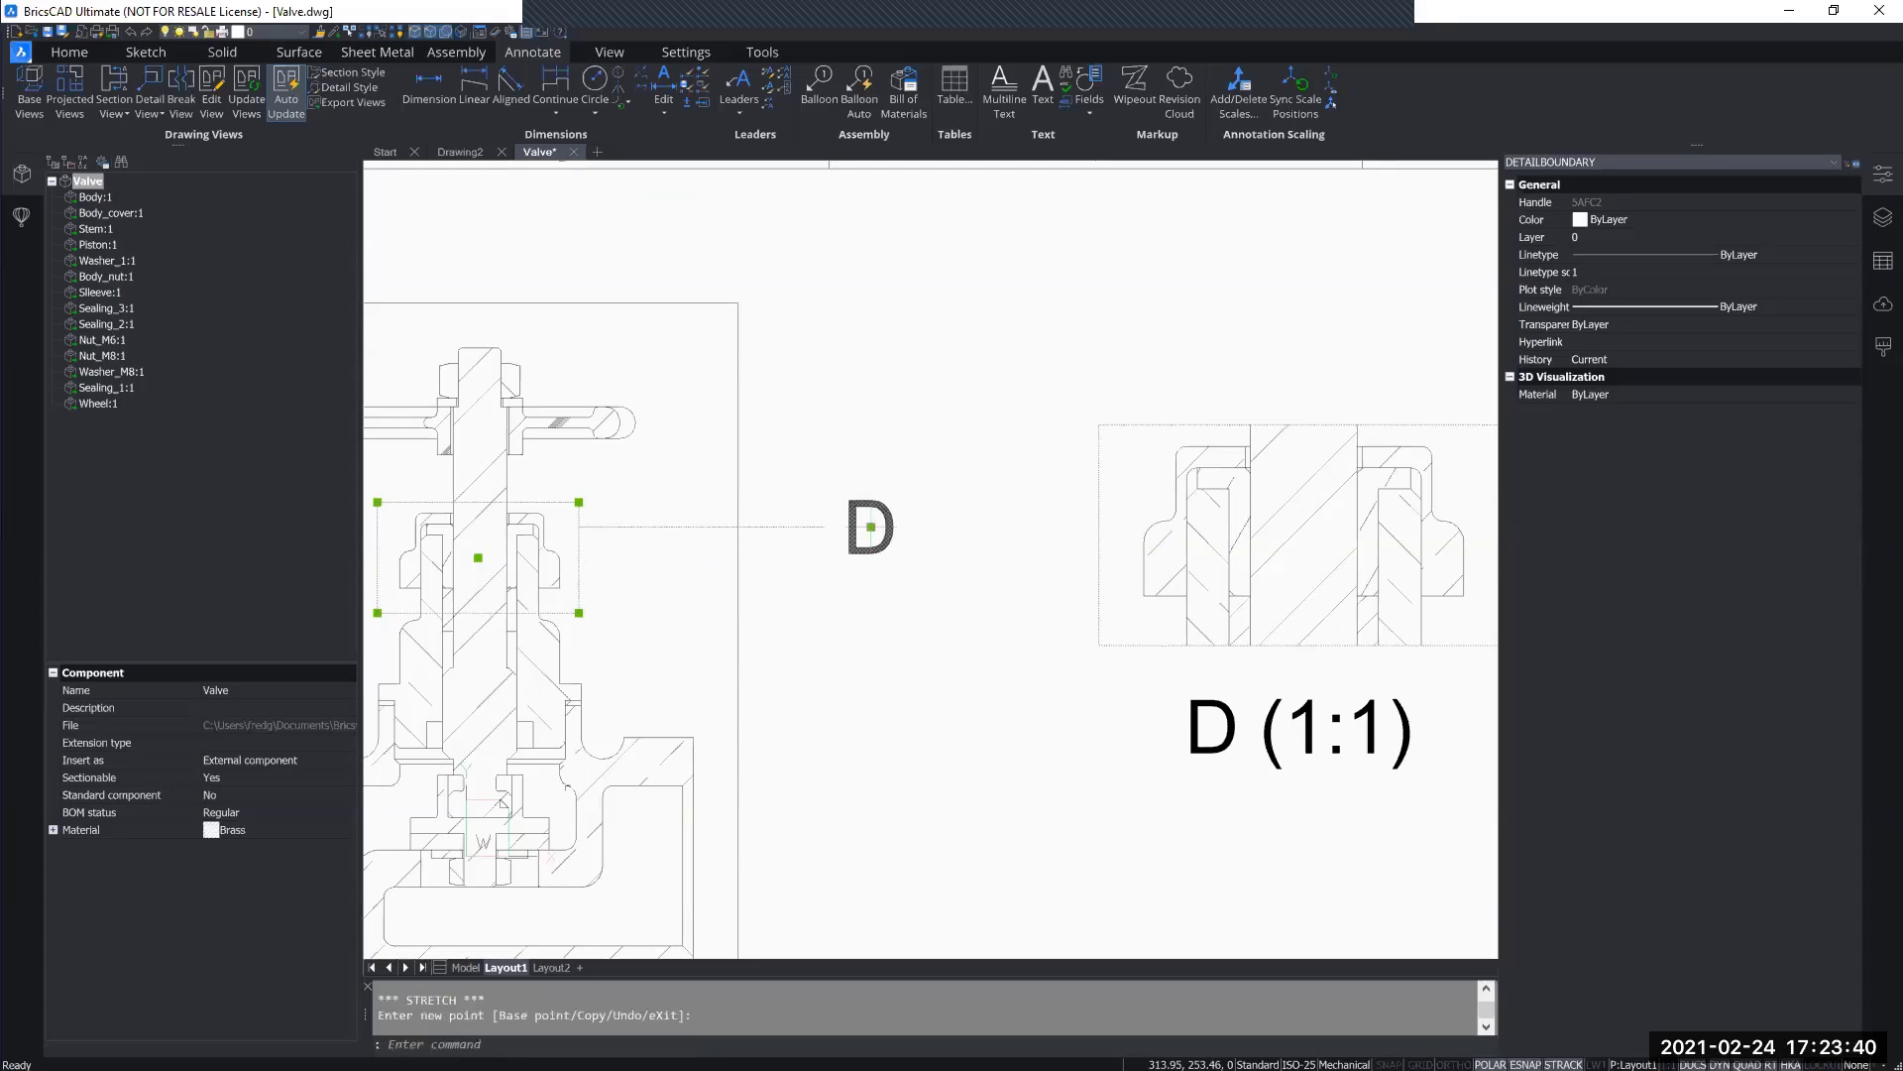
pyautogui.scroll(-5, 890, 619)
pyautogui.press('Escape')
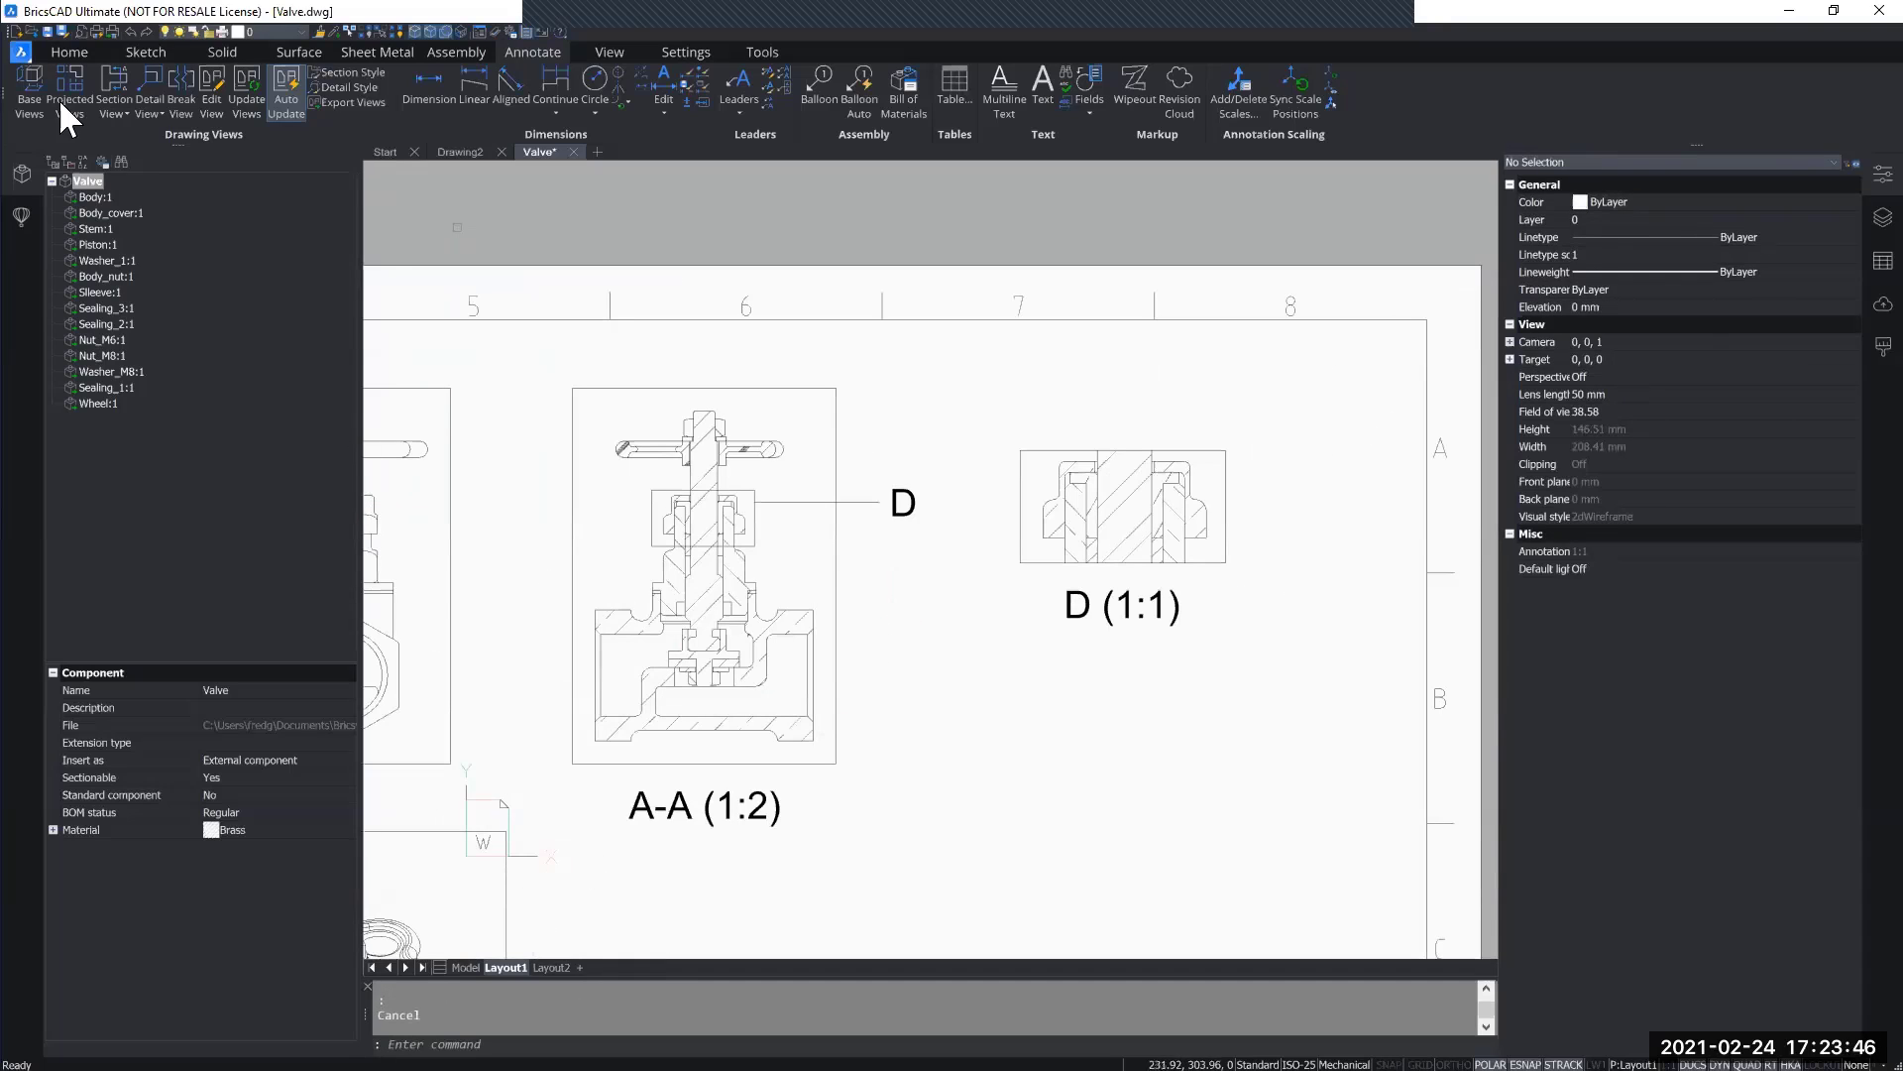
# Step: Start a circular detail view from section A-A, centred on the stem's lower end, with a radius of about 8.5 mm
pyautogui.click(157, 103)
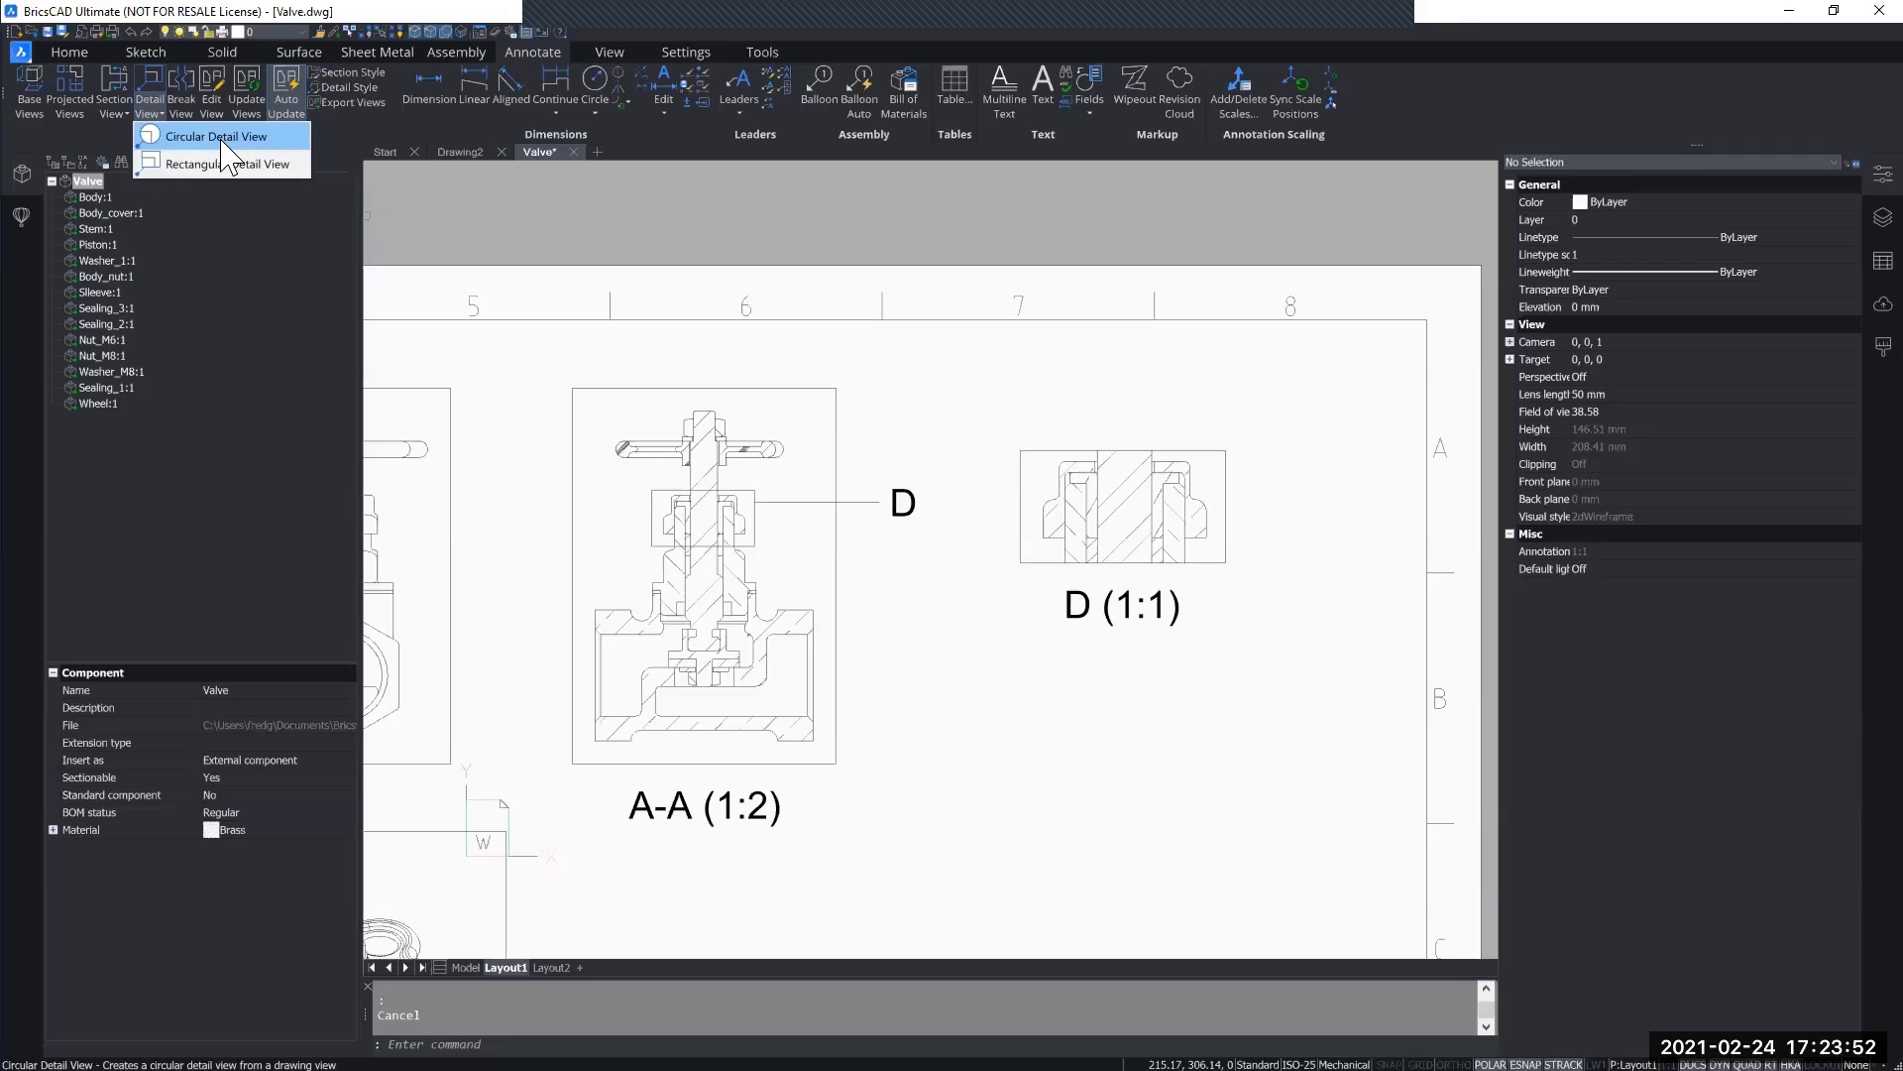
pyautogui.click(220, 138)
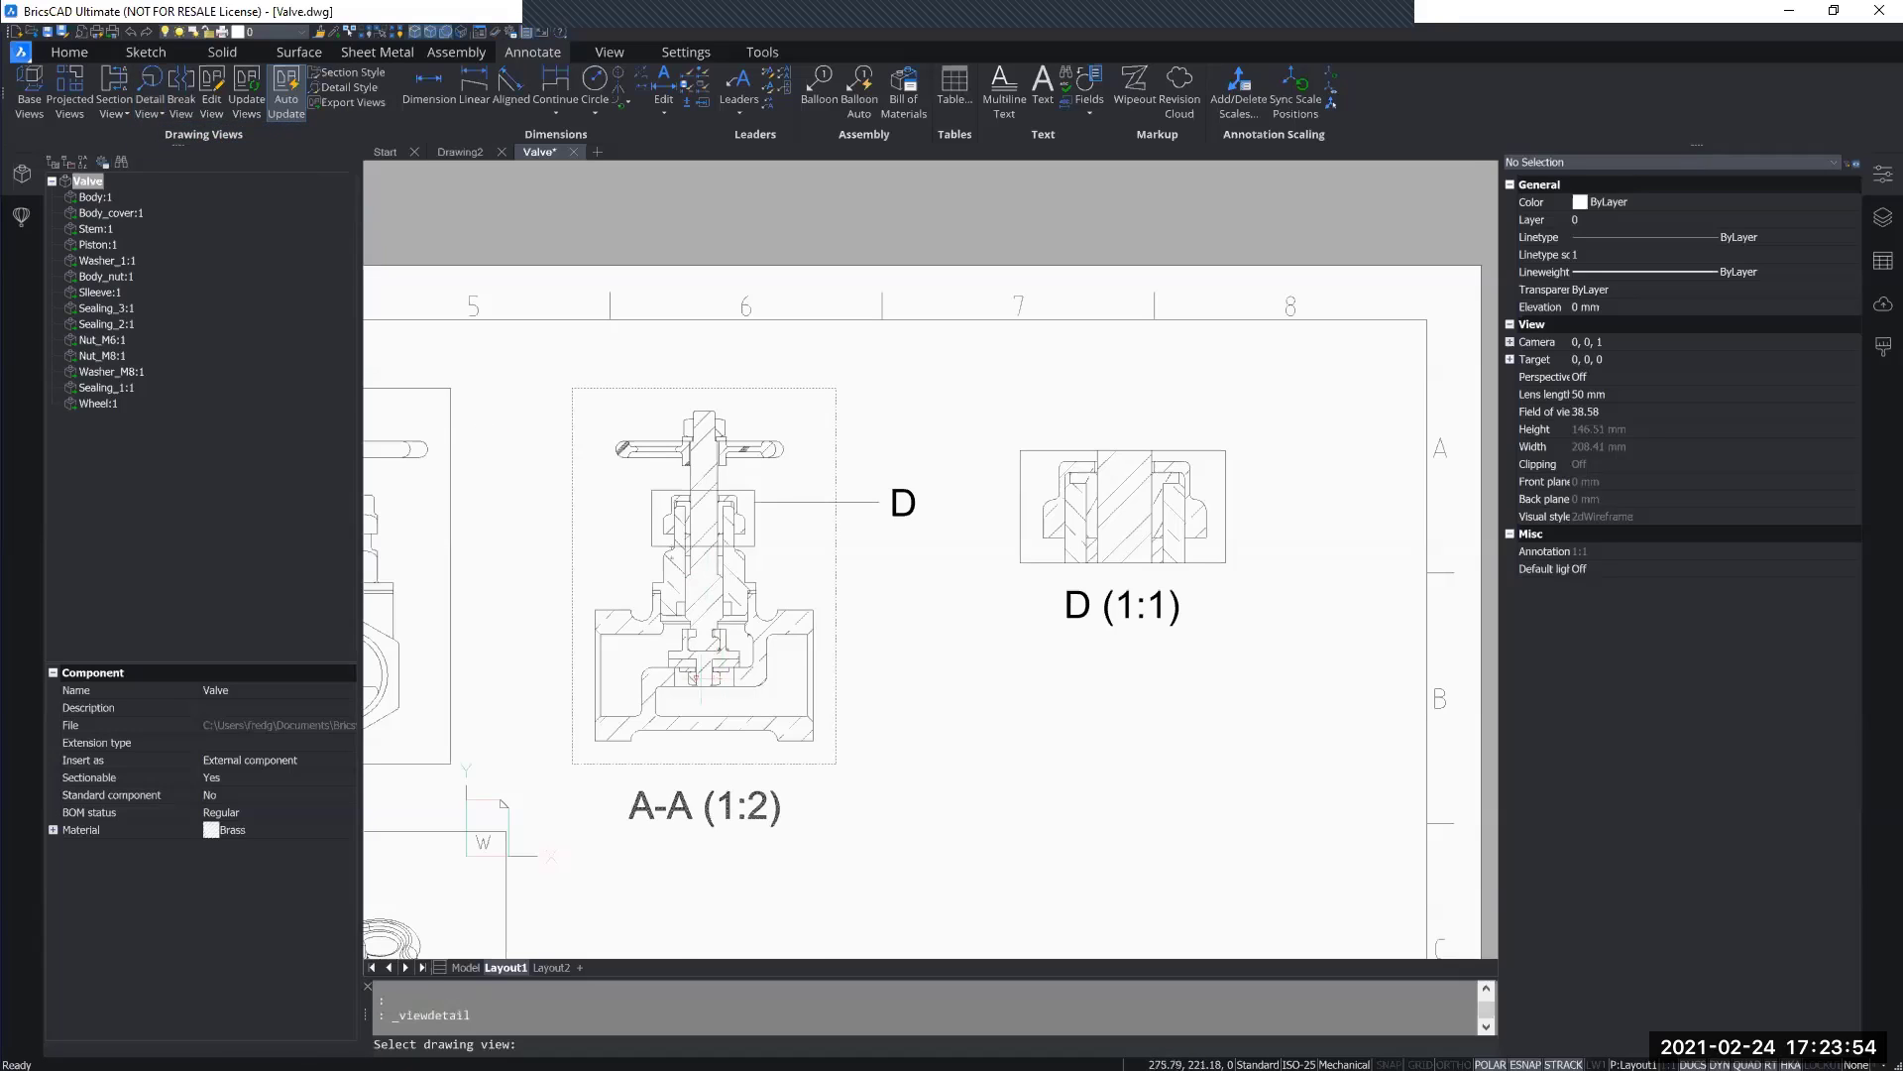
pyautogui.scroll(3, 699, 678)
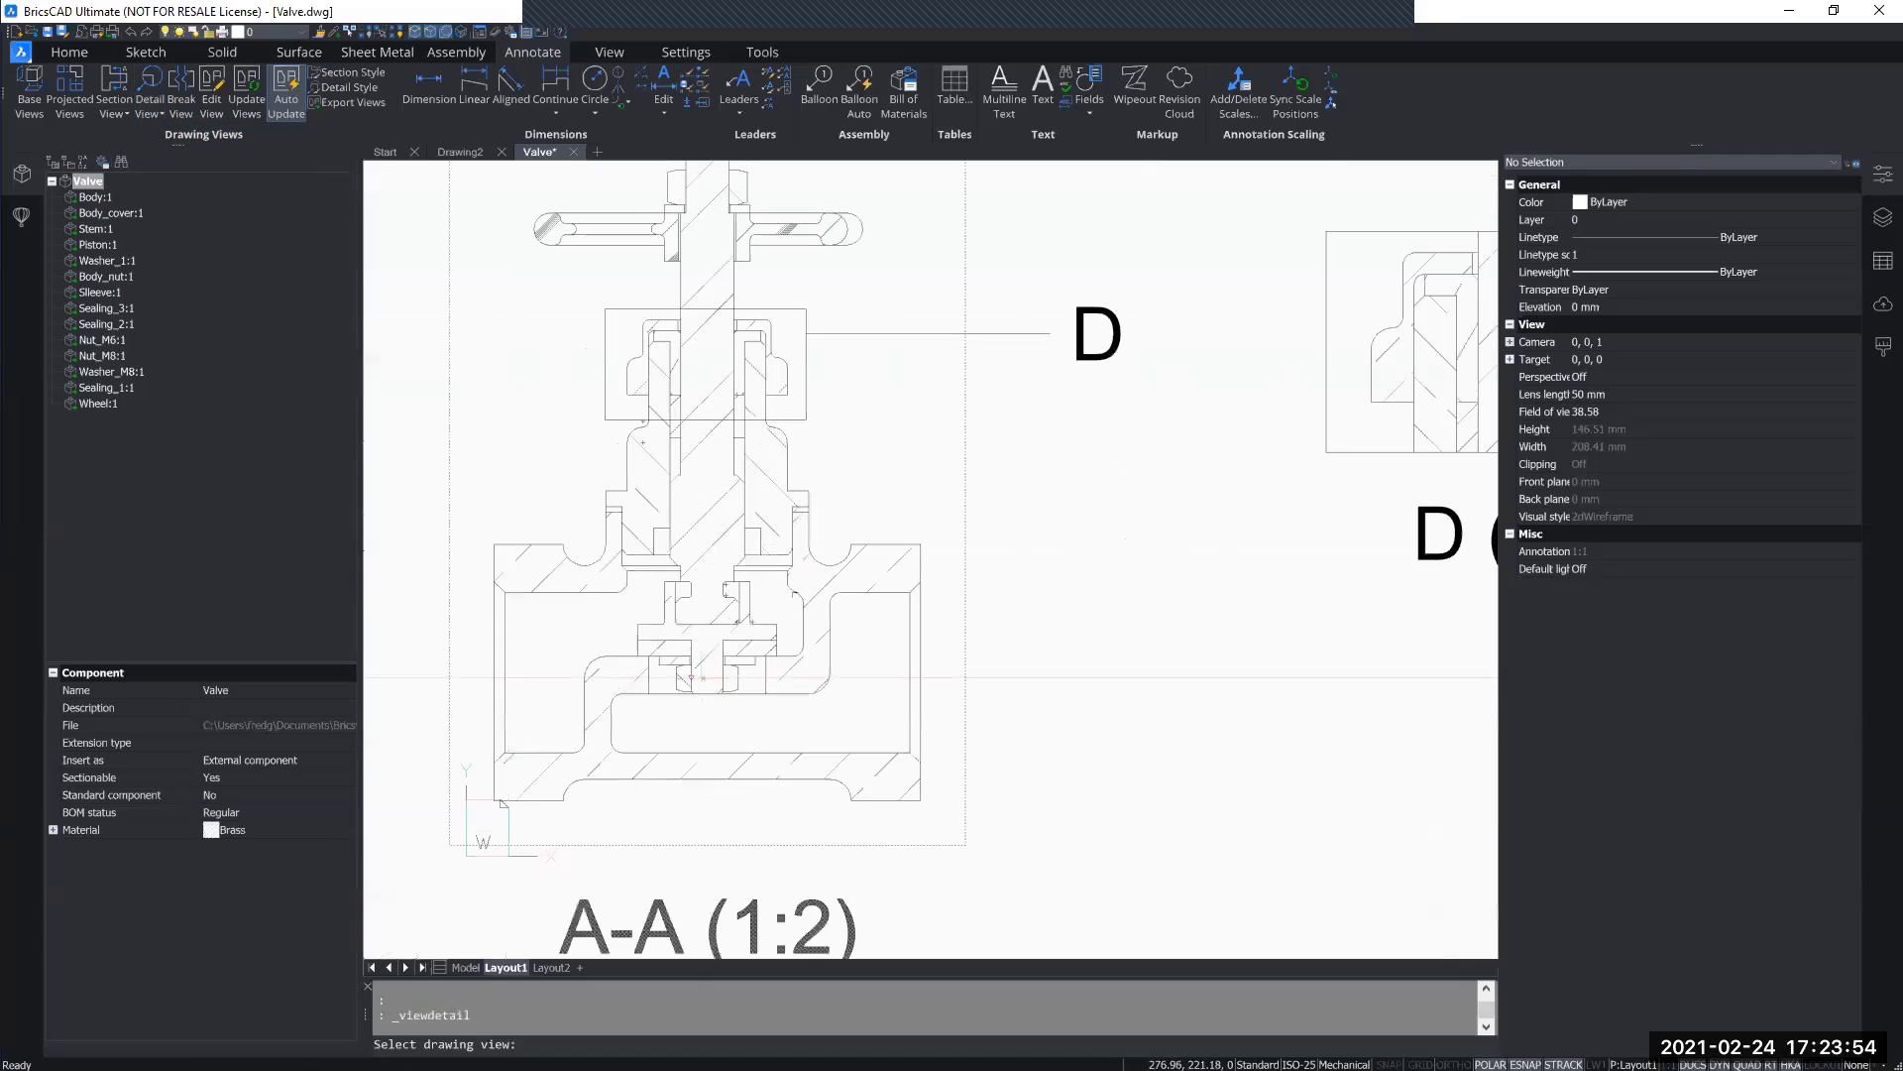
pyautogui.click(707, 622)
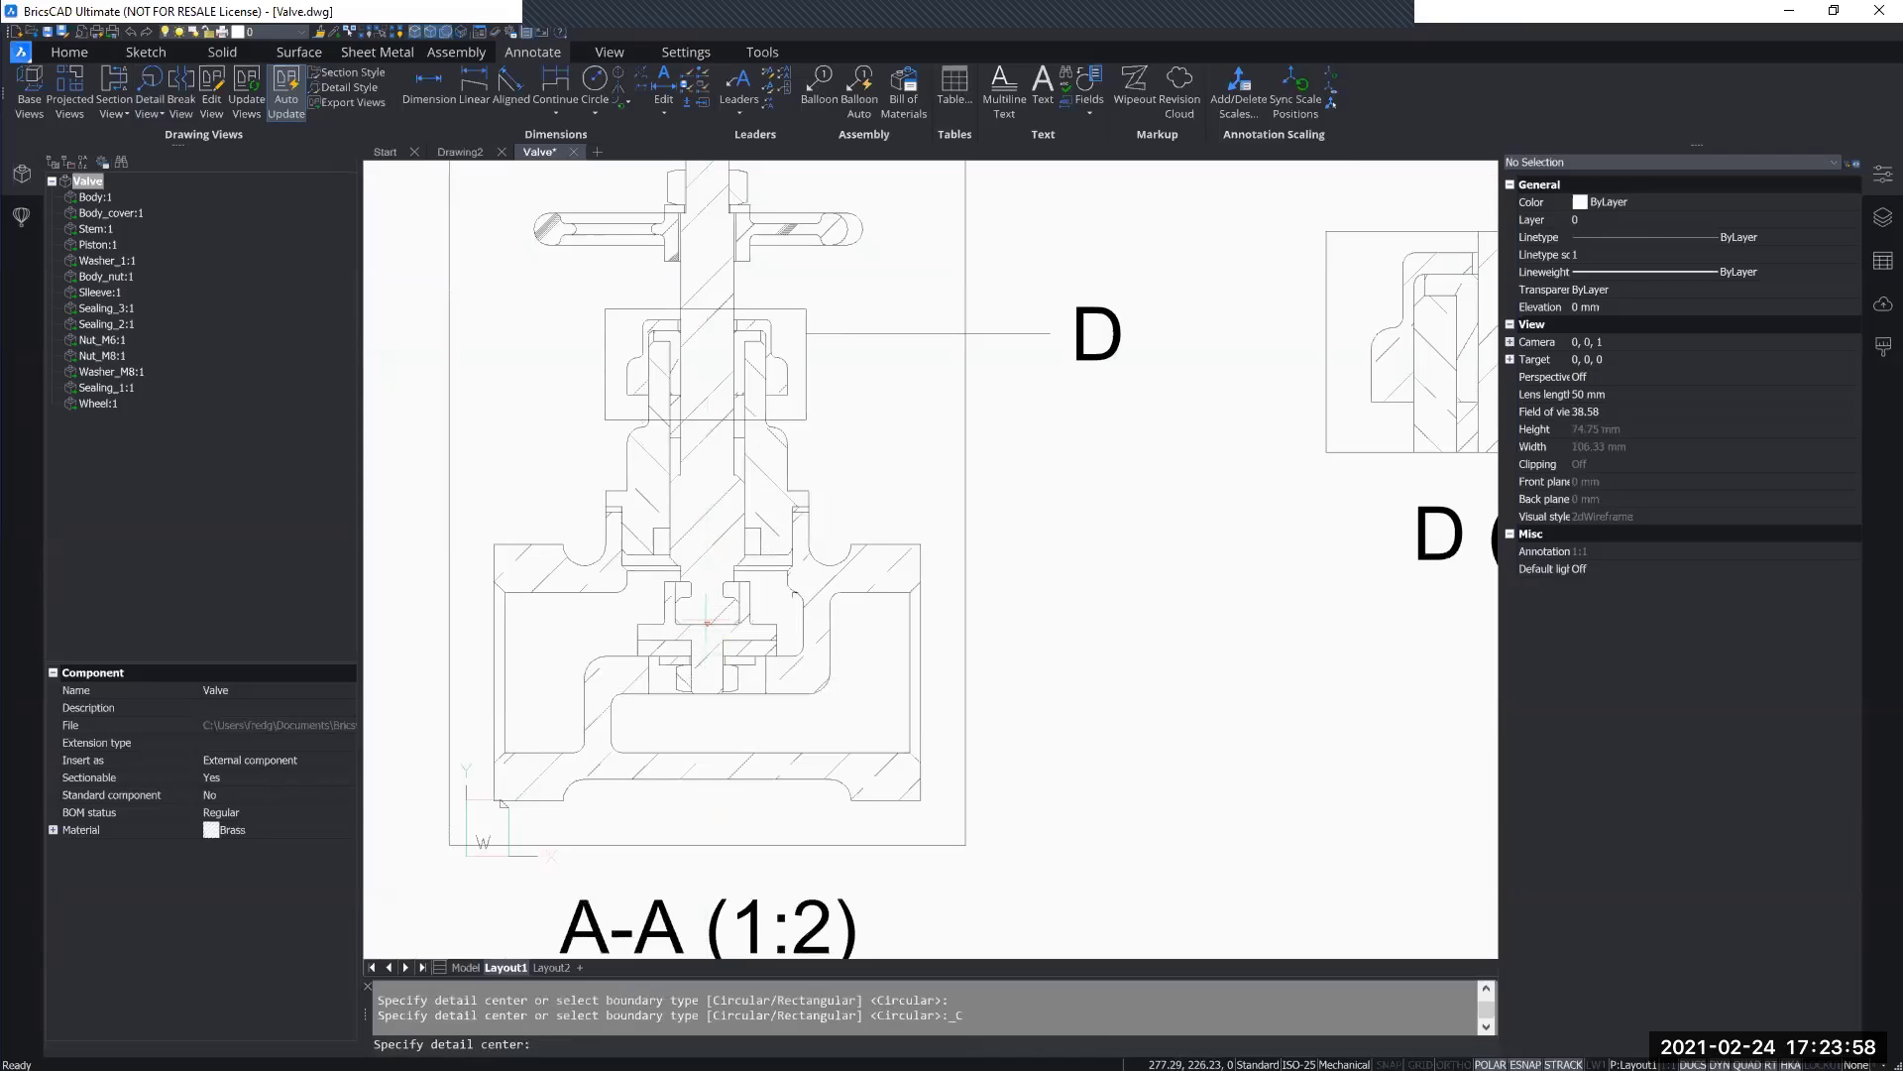
pyautogui.scroll(3, 704, 603)
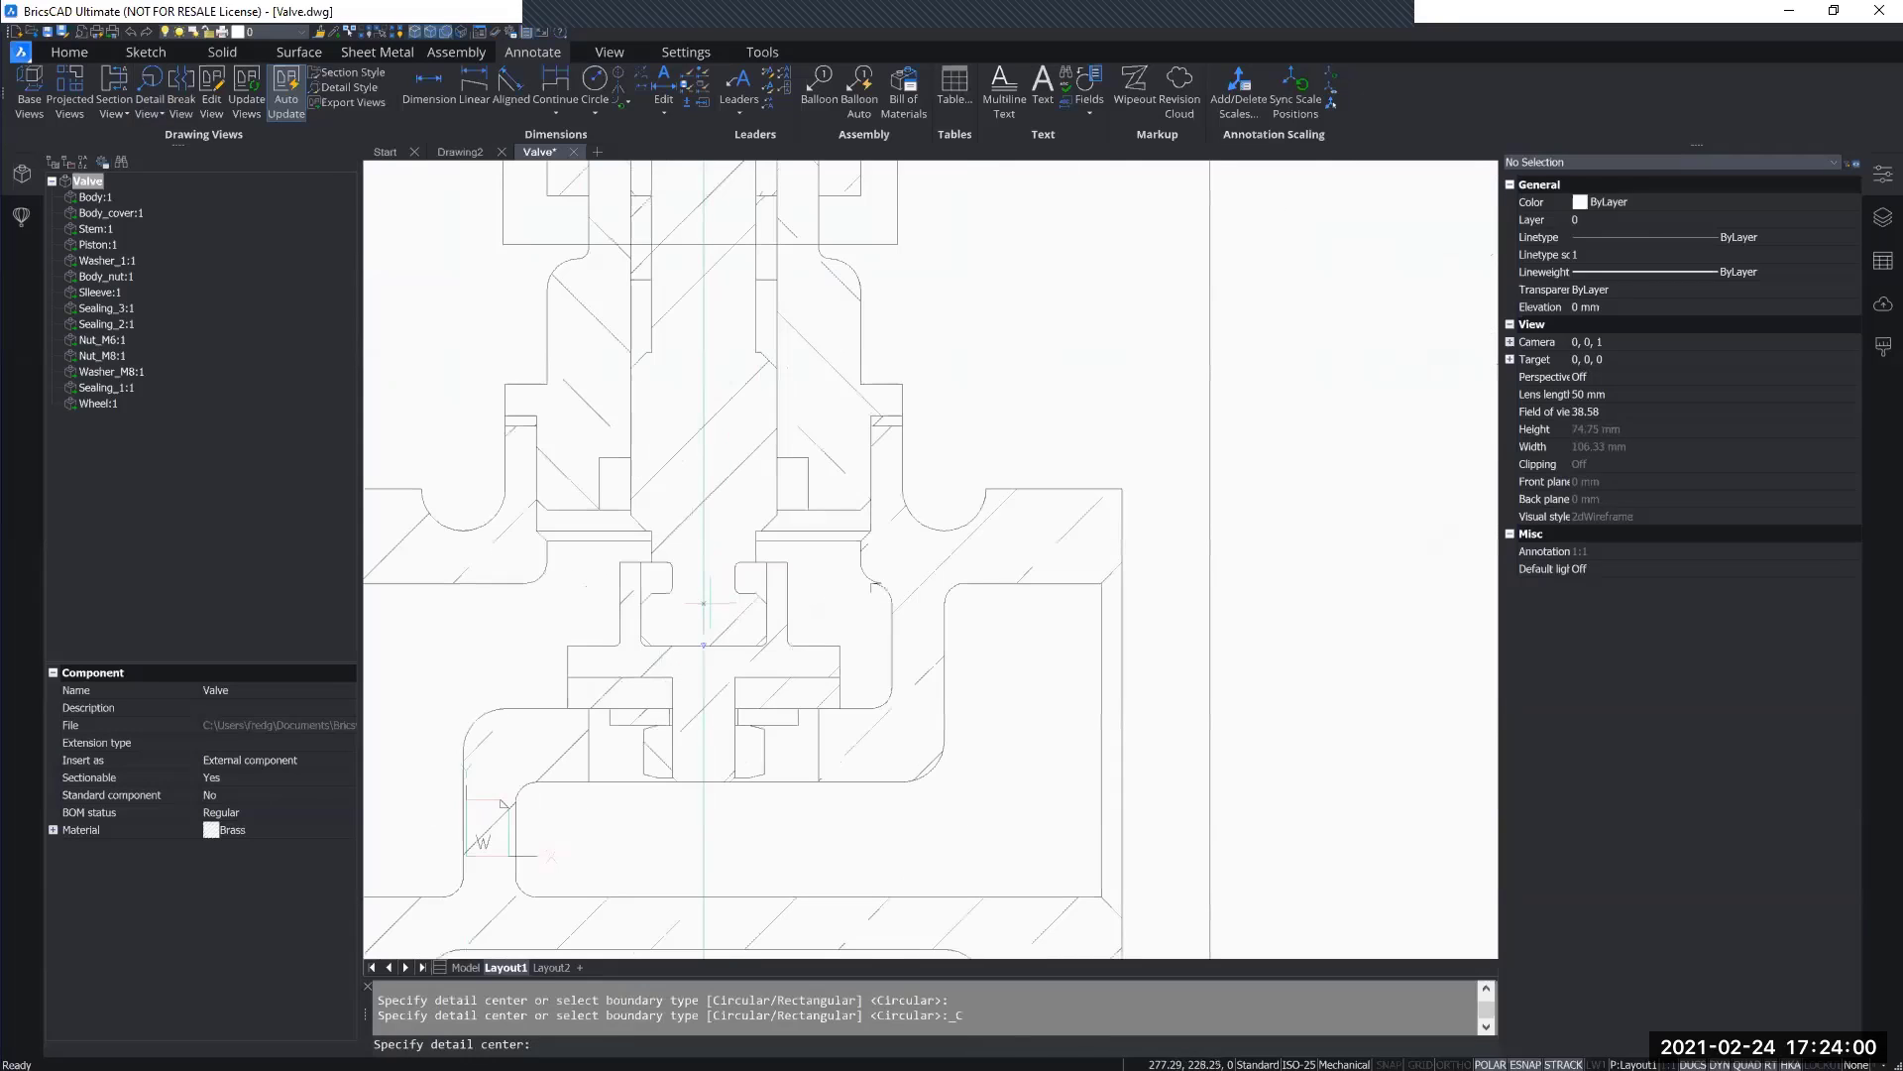
pyautogui.click(704, 606)
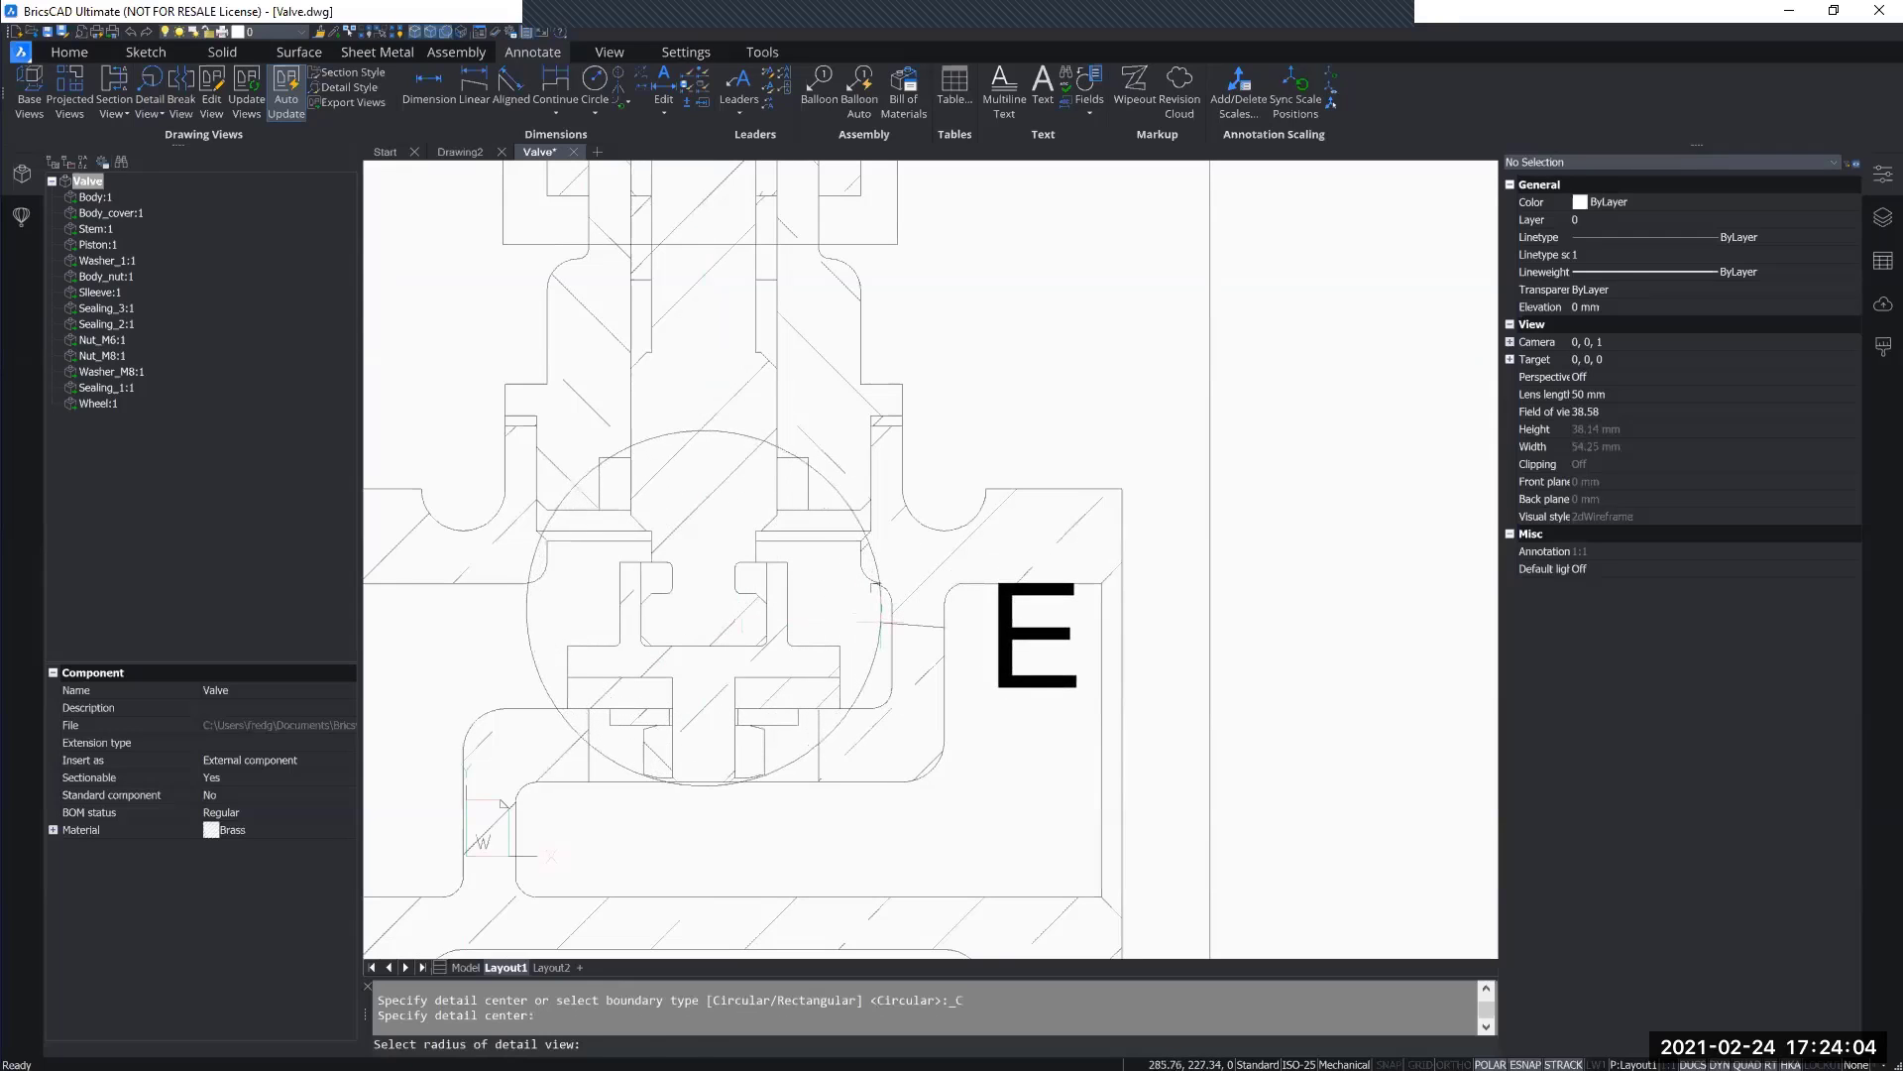
pyautogui.click(880, 623)
# Step: Place the circular detail view directly below detail view D and finish it
pyautogui.scroll(-3, 1026, 585)
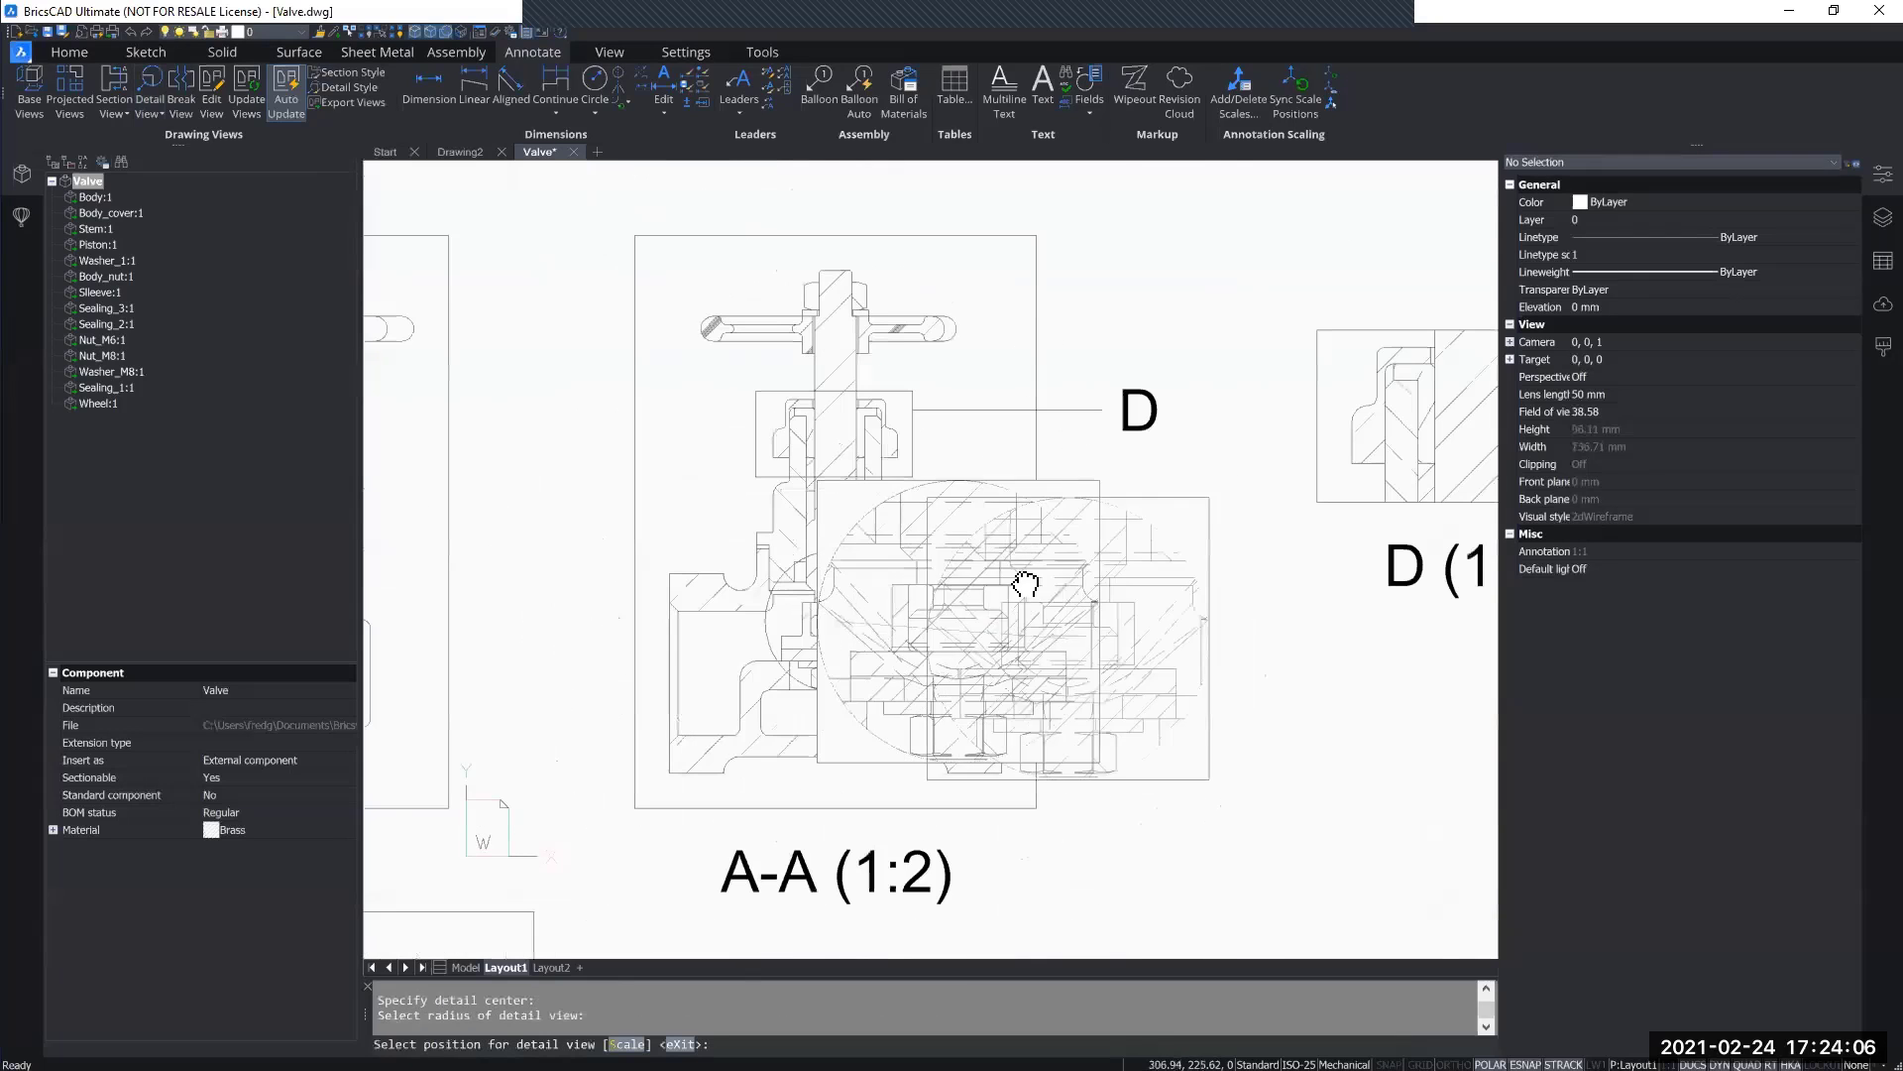
pyautogui.moveTo(1028, 514); pyautogui.dragTo(661, 245, button='middle')
pyautogui.click(1268, 526)
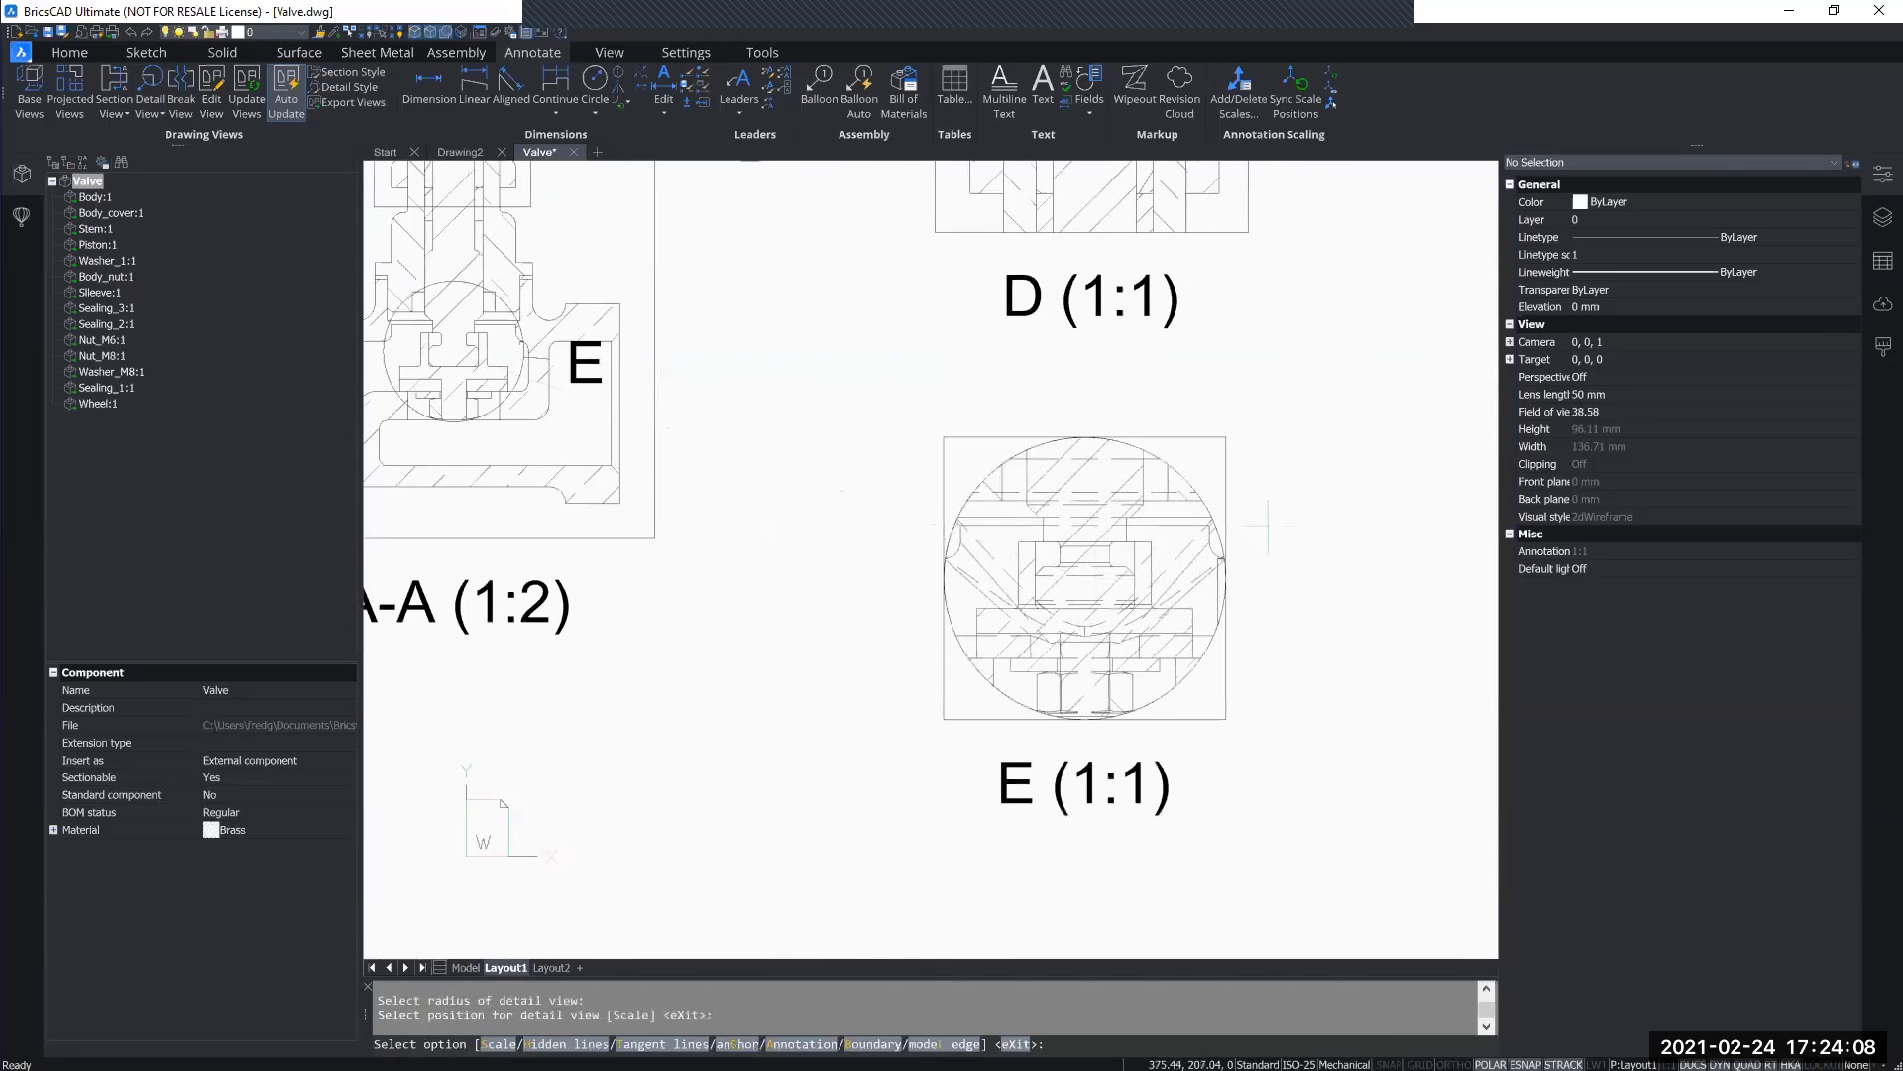
pyautogui.press('Return')
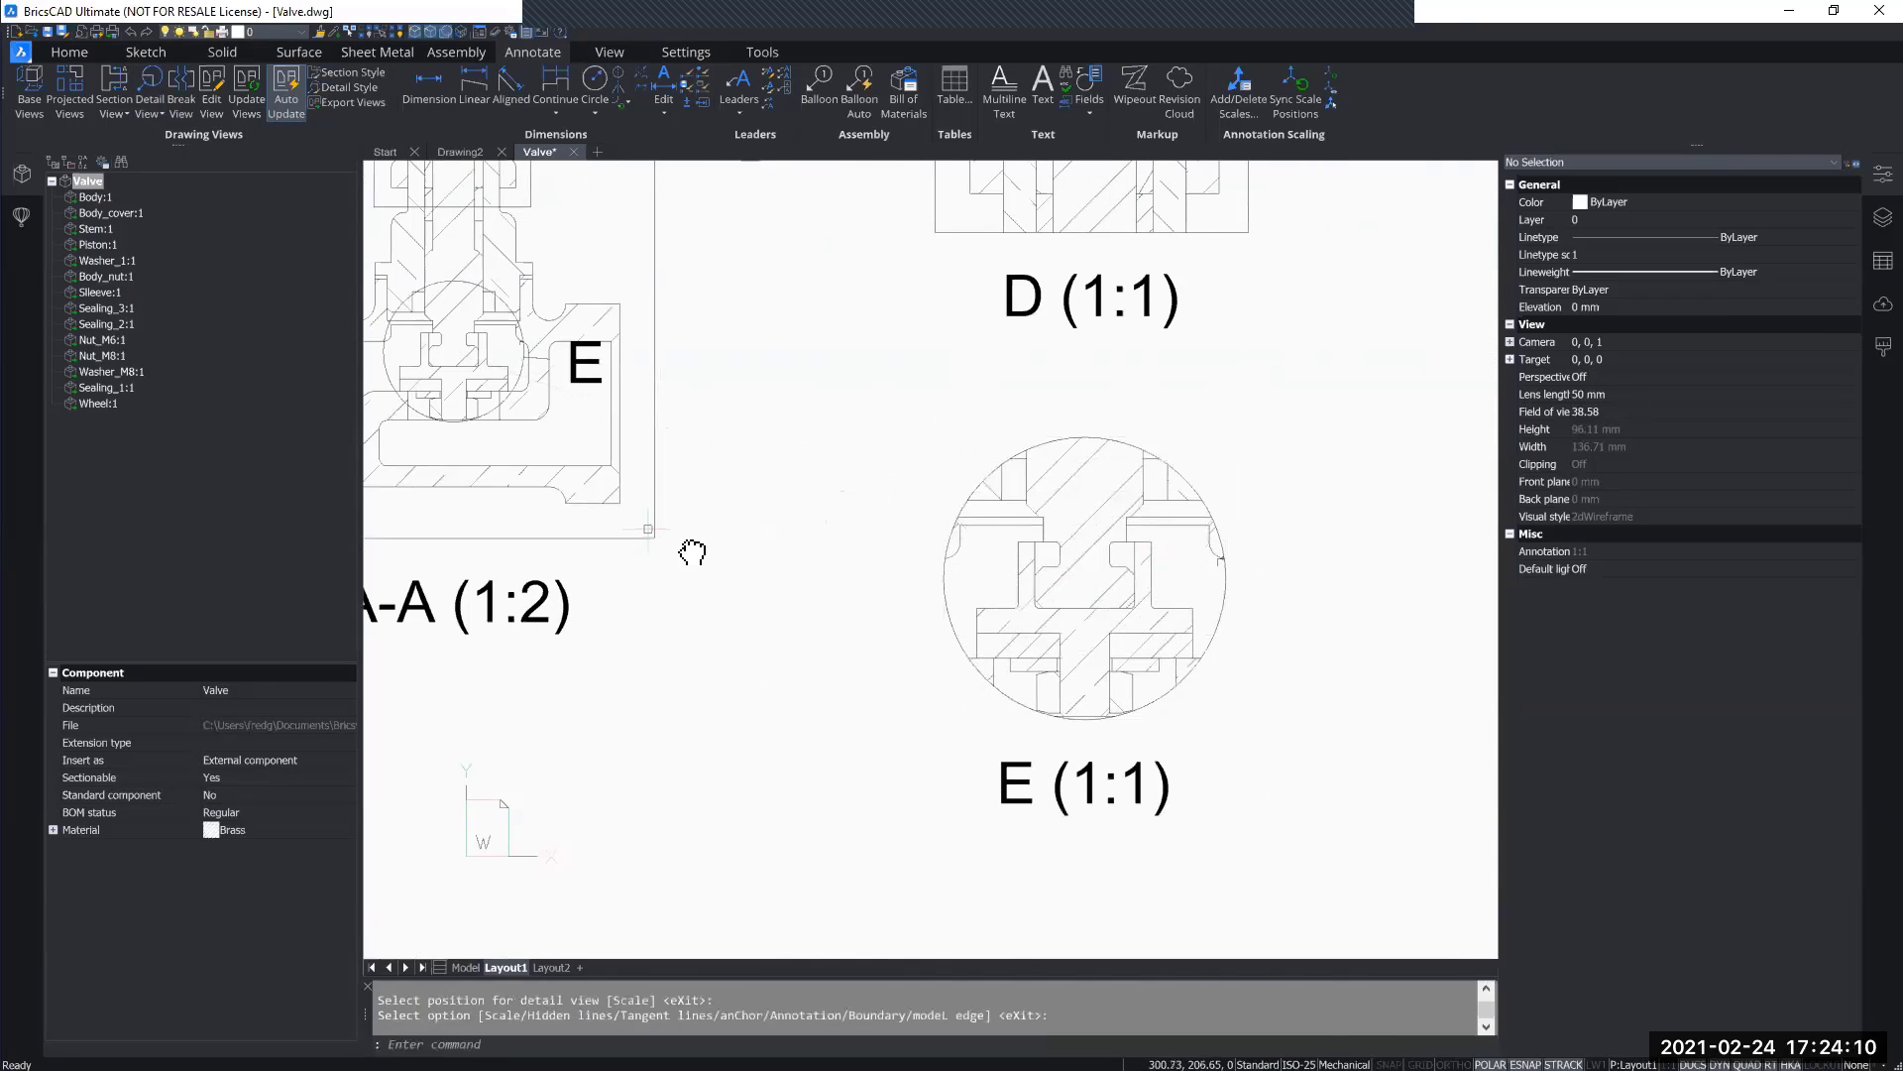
# Step: Move label E outside the right side of section A-A's frame, below label D and level with the circle's centre
pyautogui.moveTo(693, 552); pyautogui.dragTo(1007, 641, button='middle')
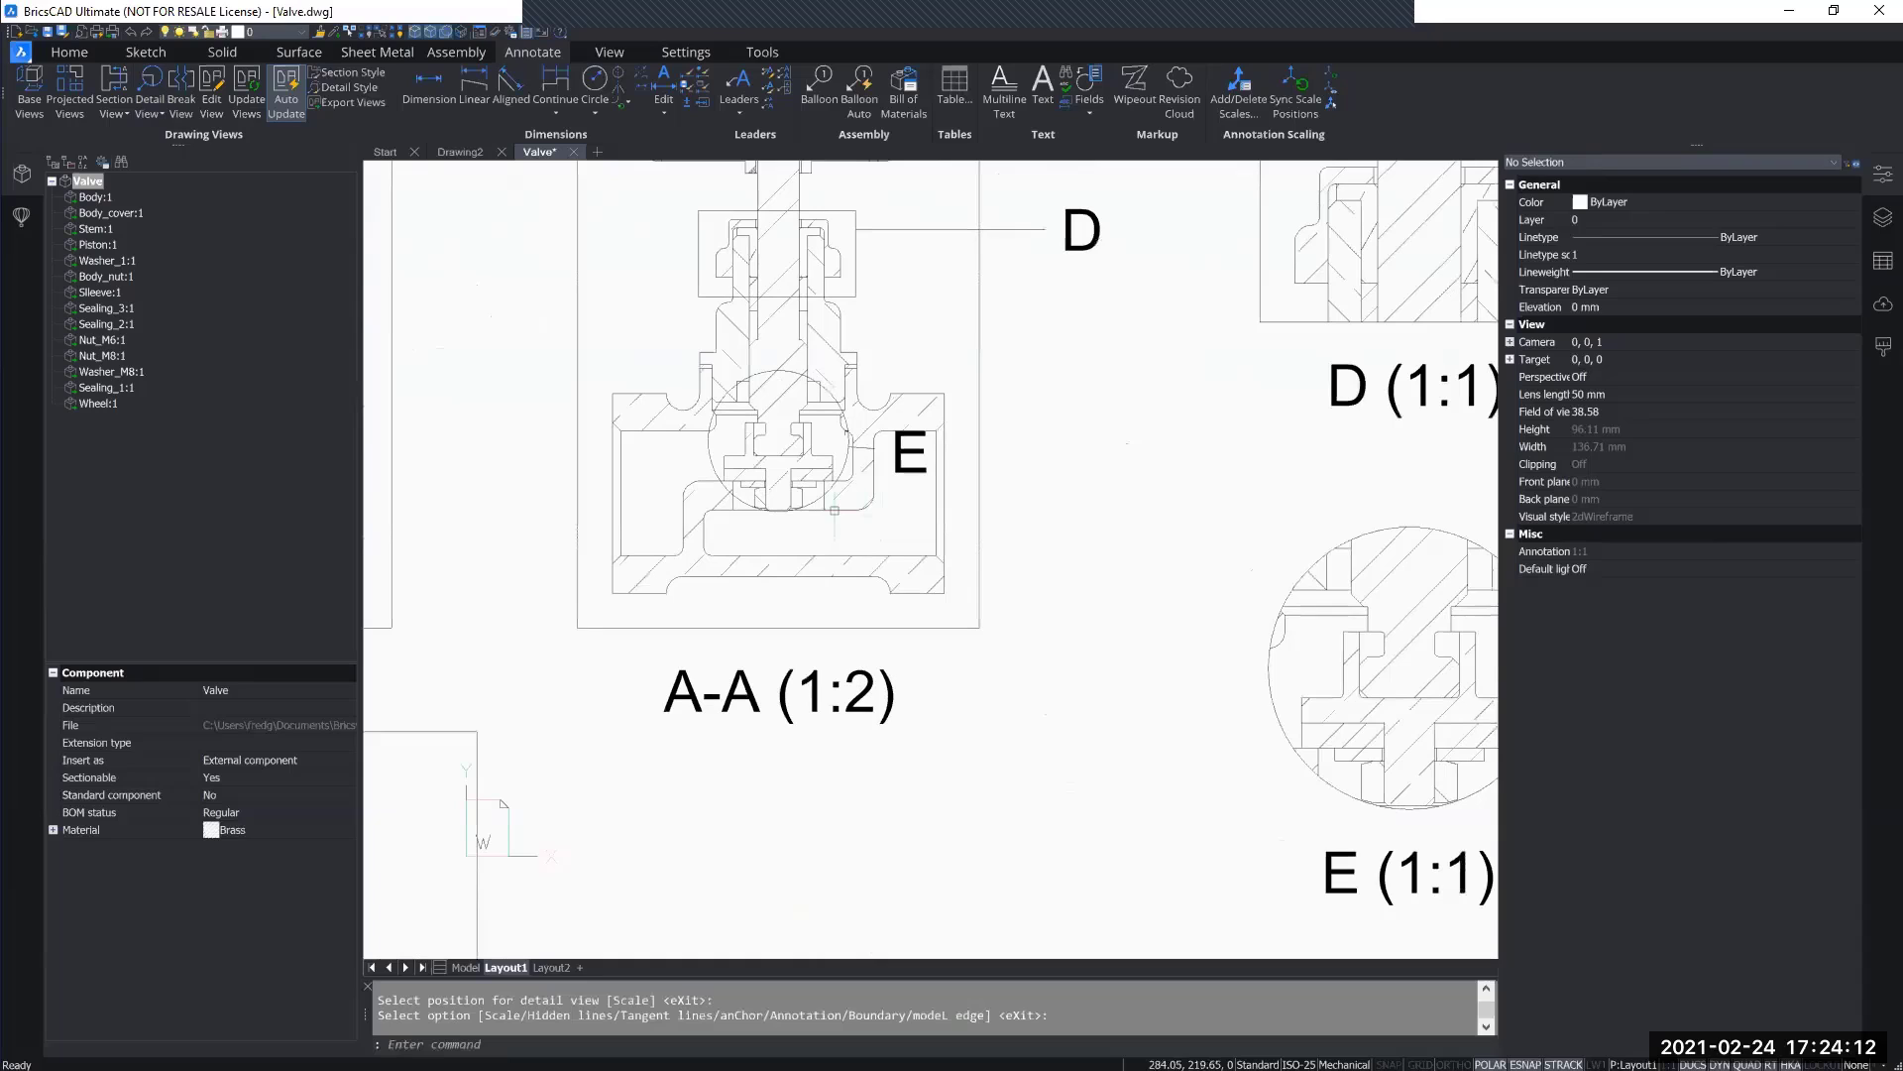
pyautogui.click(910, 452)
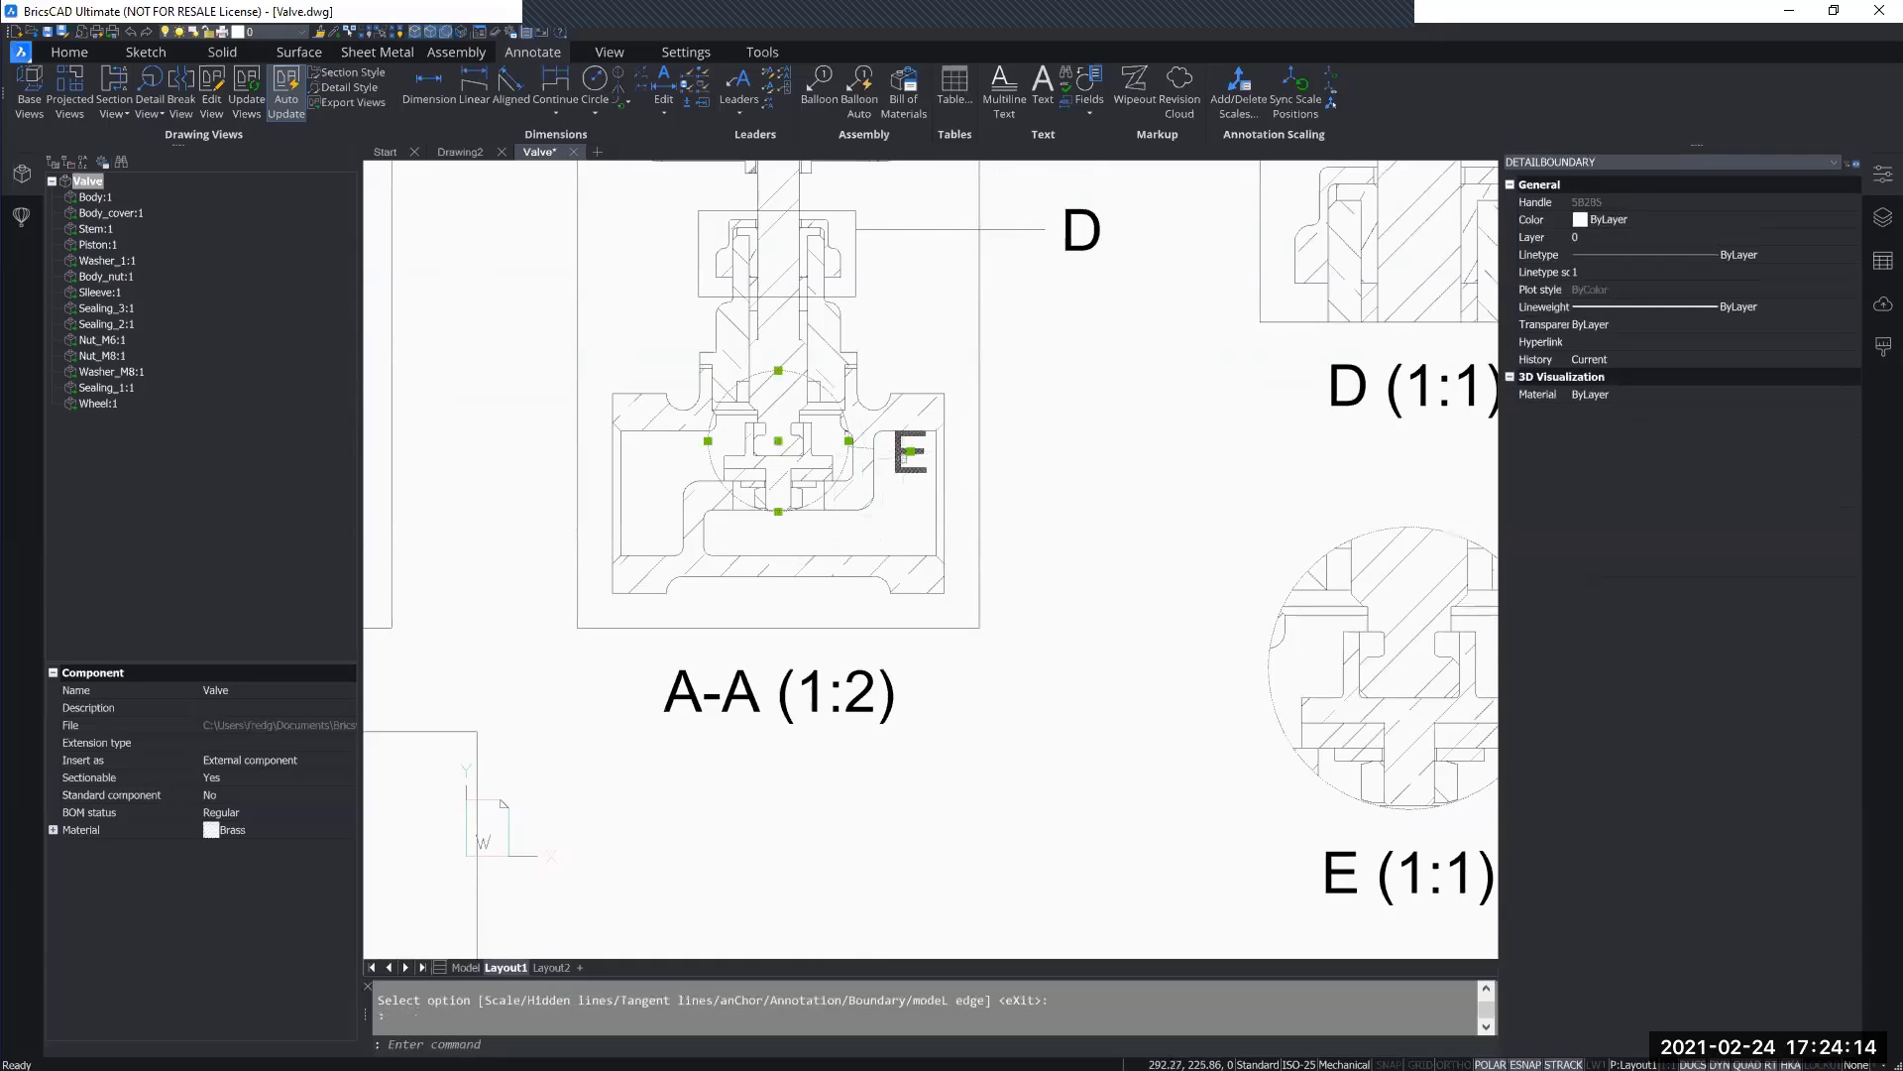
pyautogui.click(910, 452)
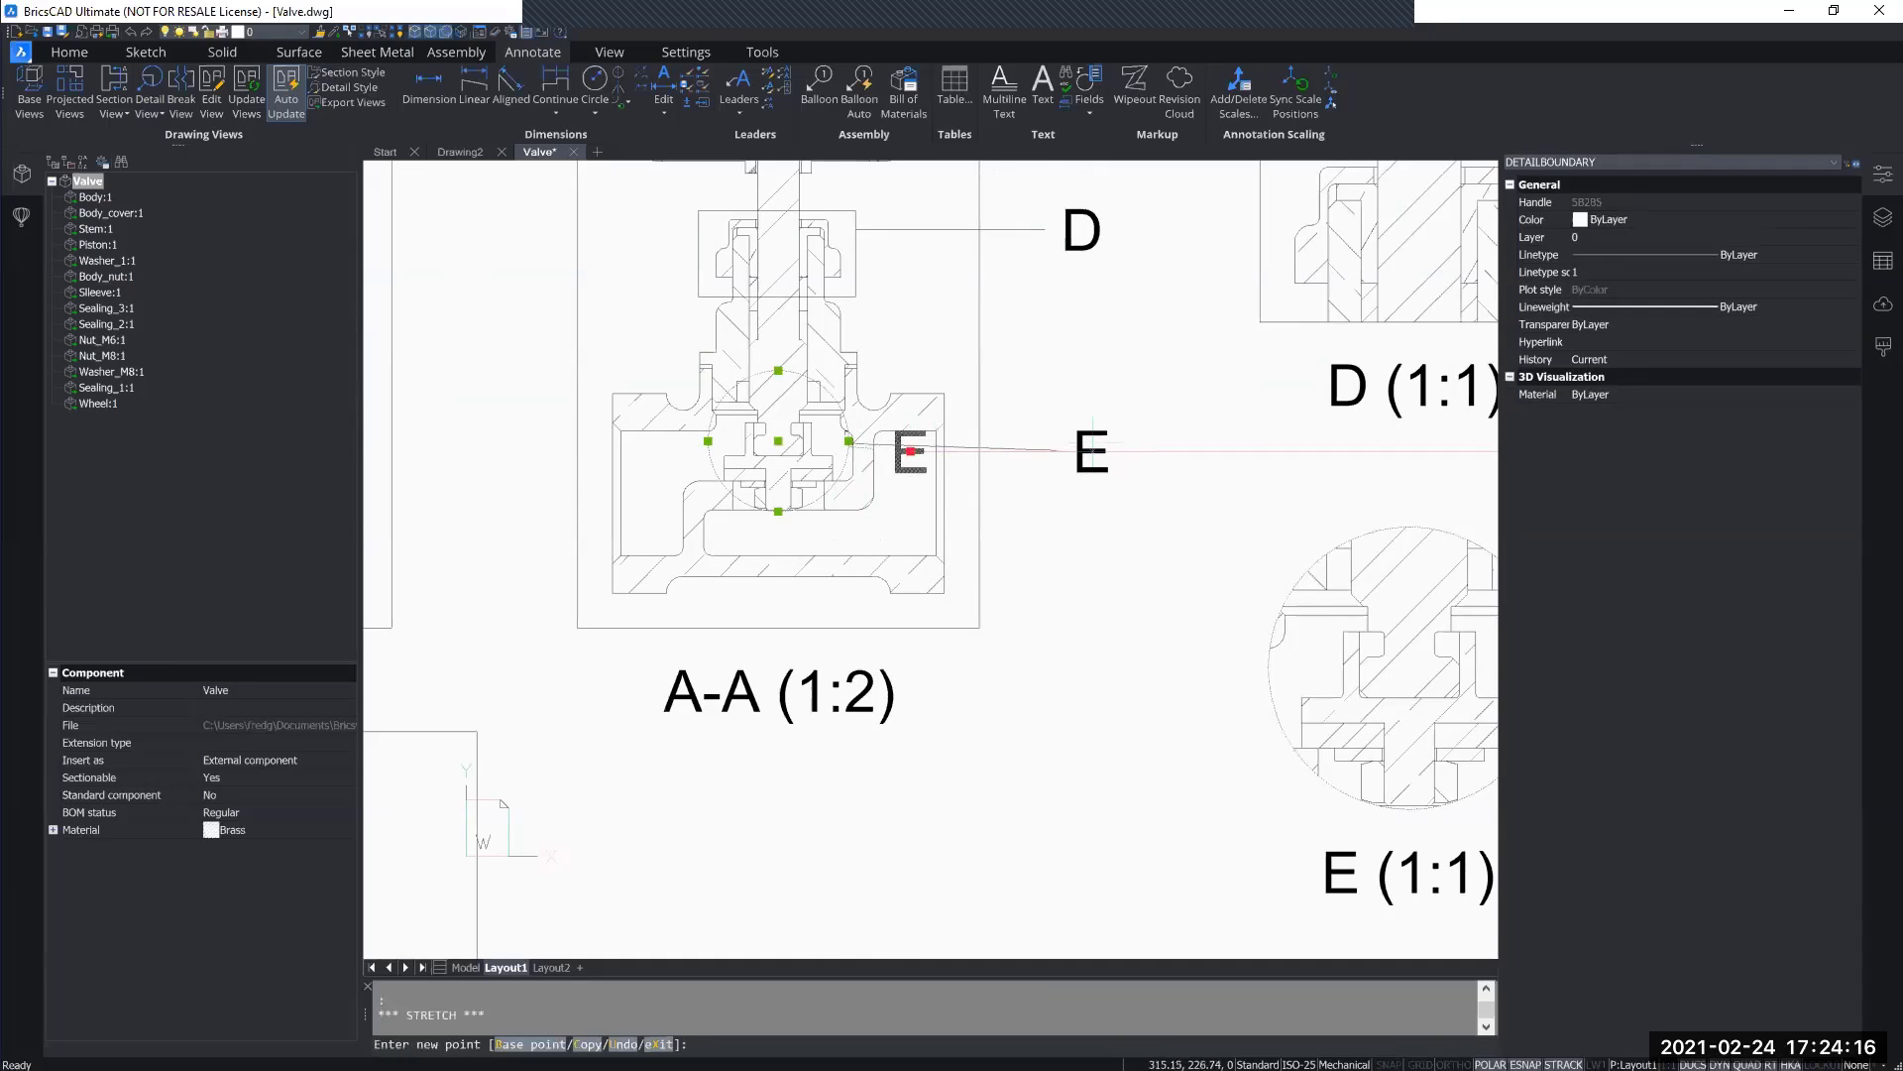
pyautogui.press('Escape')
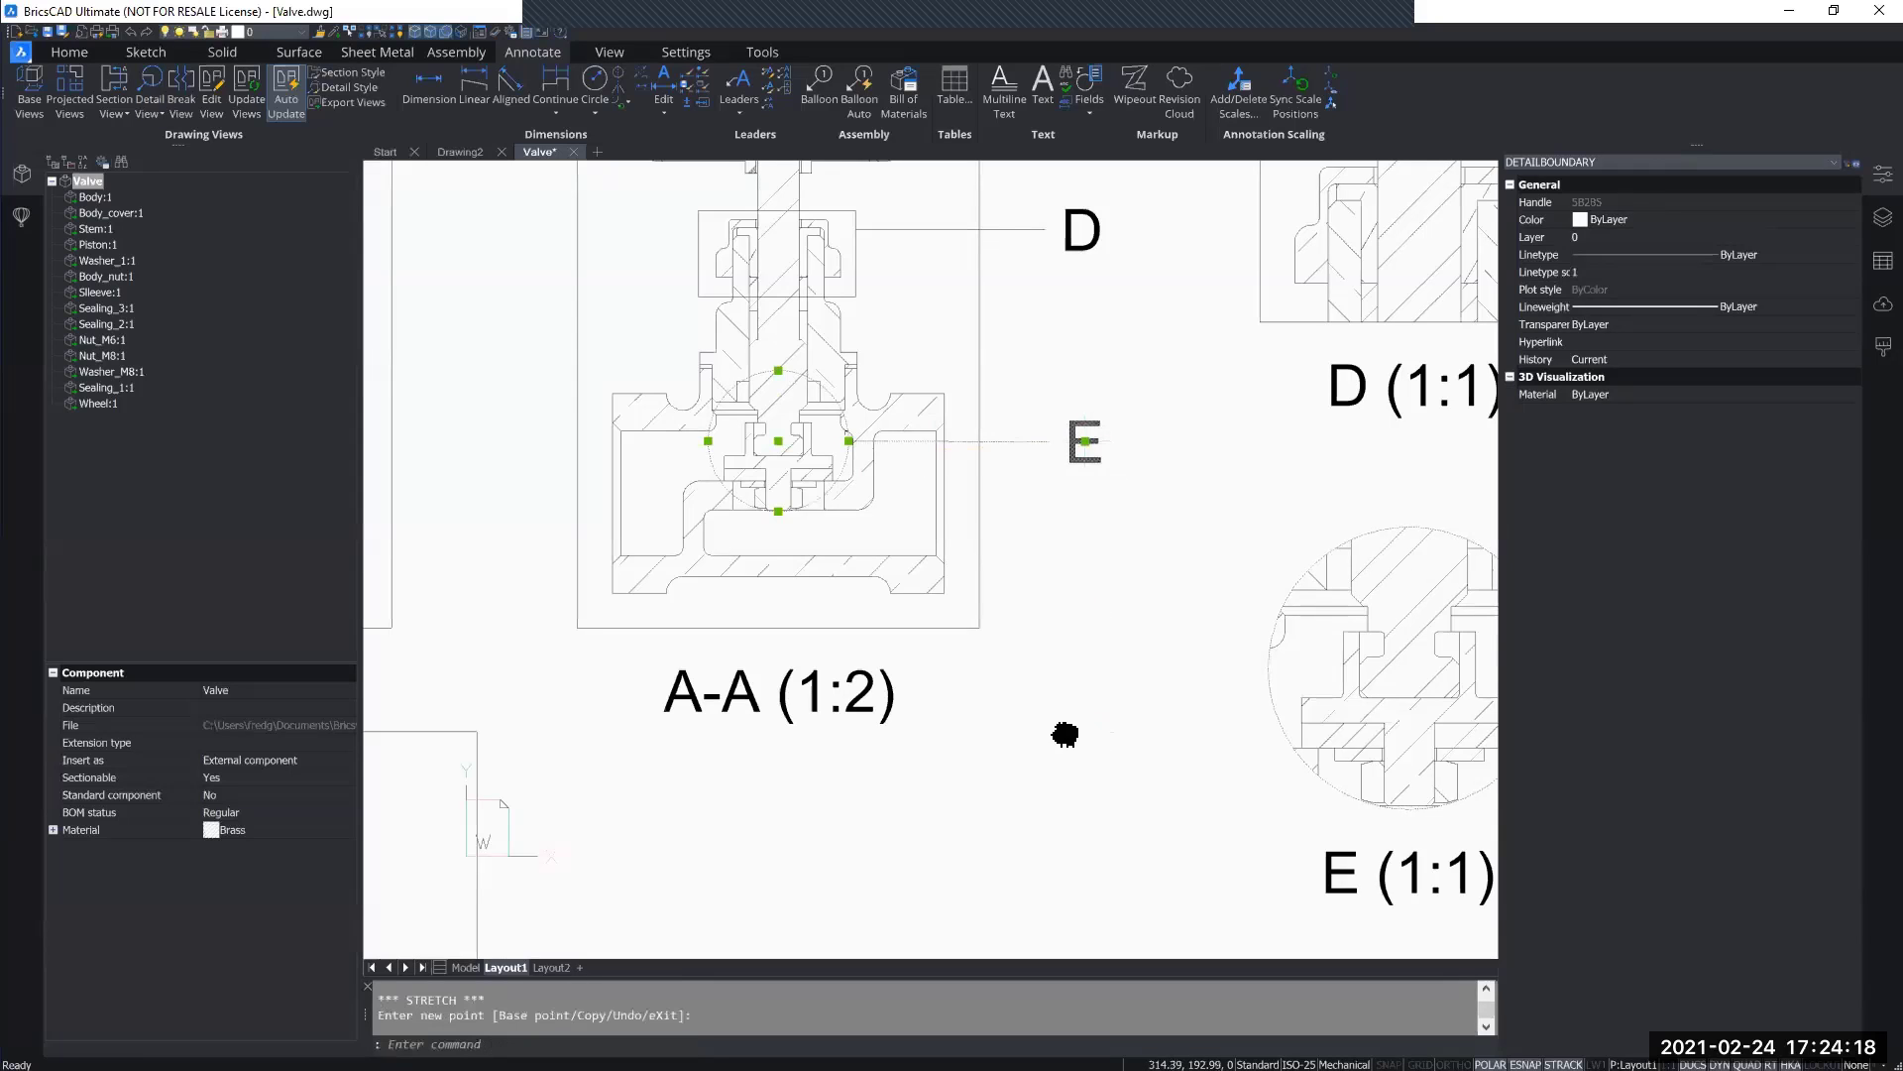
pyautogui.moveTo(1065, 734); pyautogui.dragTo(895, 695, button='middle')
pyautogui.press('Escape')
pyautogui.scroll(-4, 895, 695)
pyautogui.scroll(3, 907, 674)
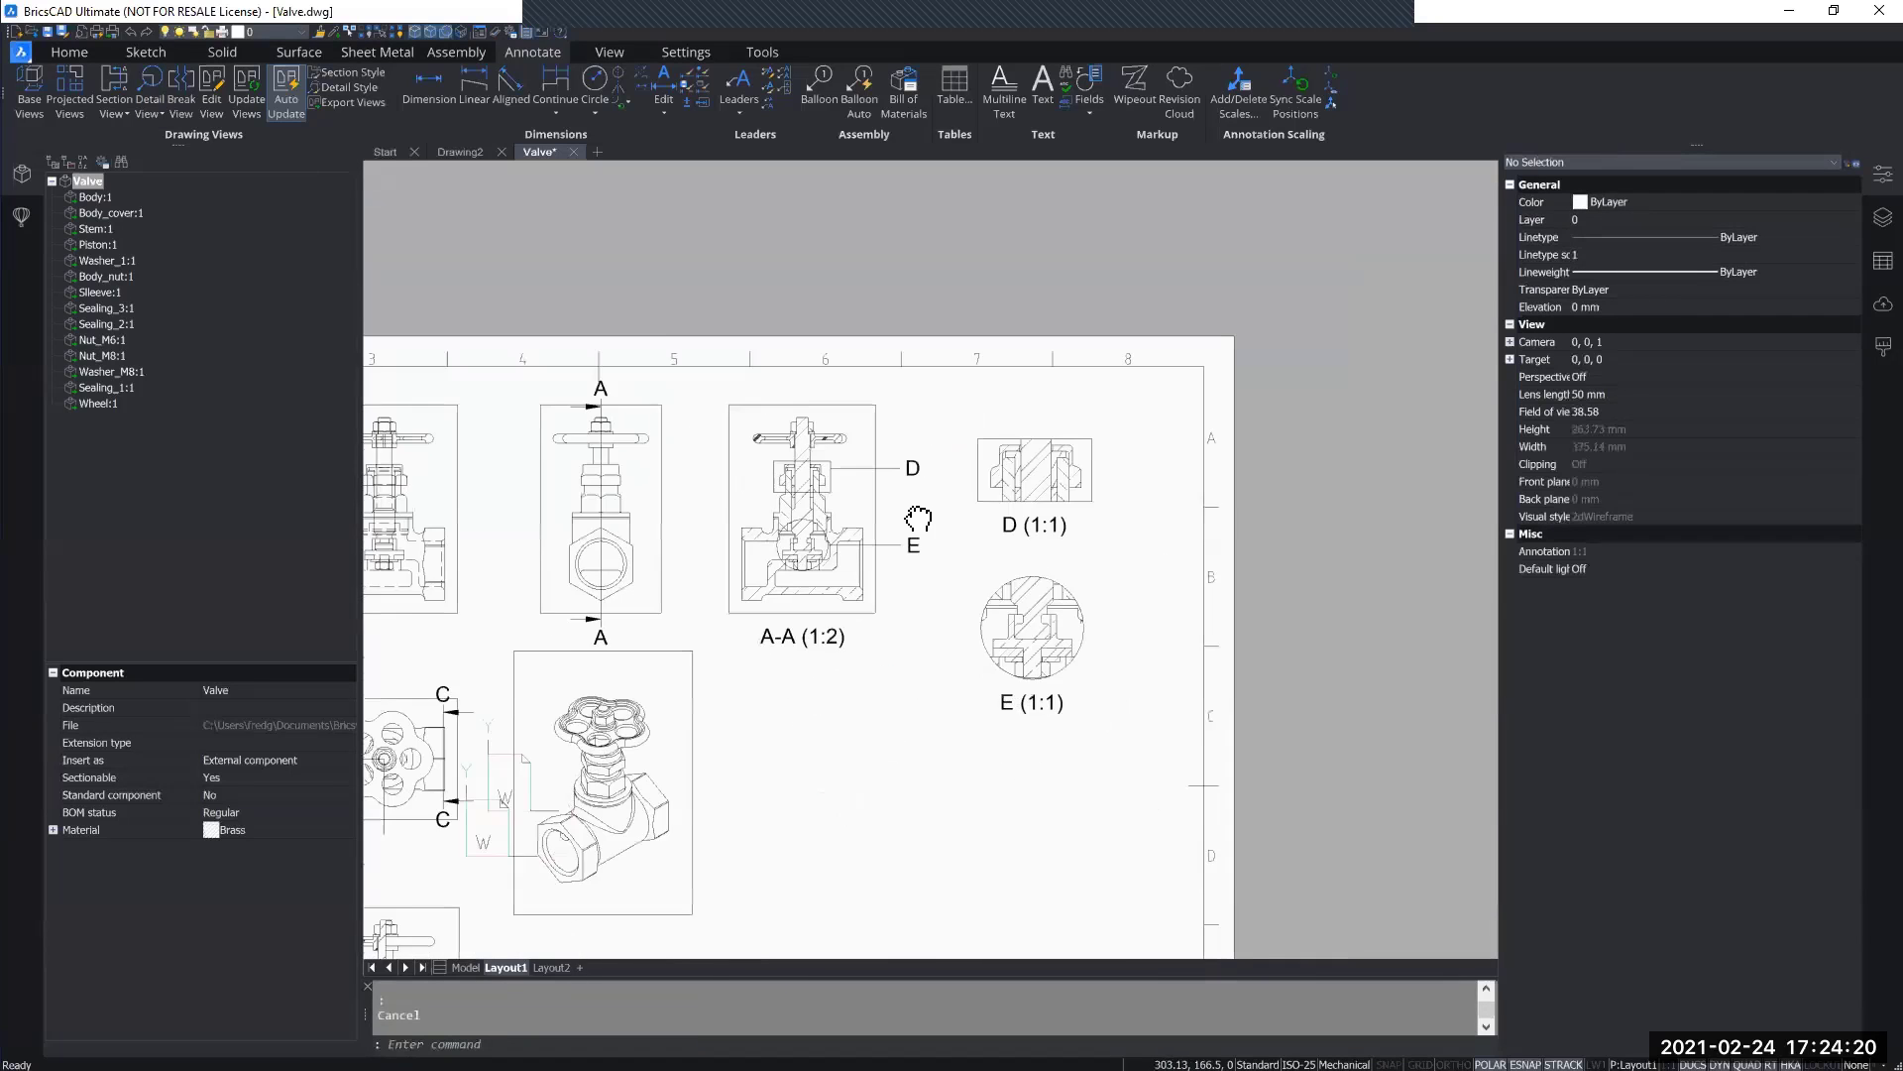
# Step: Start a circular detail view from section B-B, centred on the thin seal's inner corner under the cover flange, radius about 6.8 mm
pyautogui.scroll(-4, 871, 764)
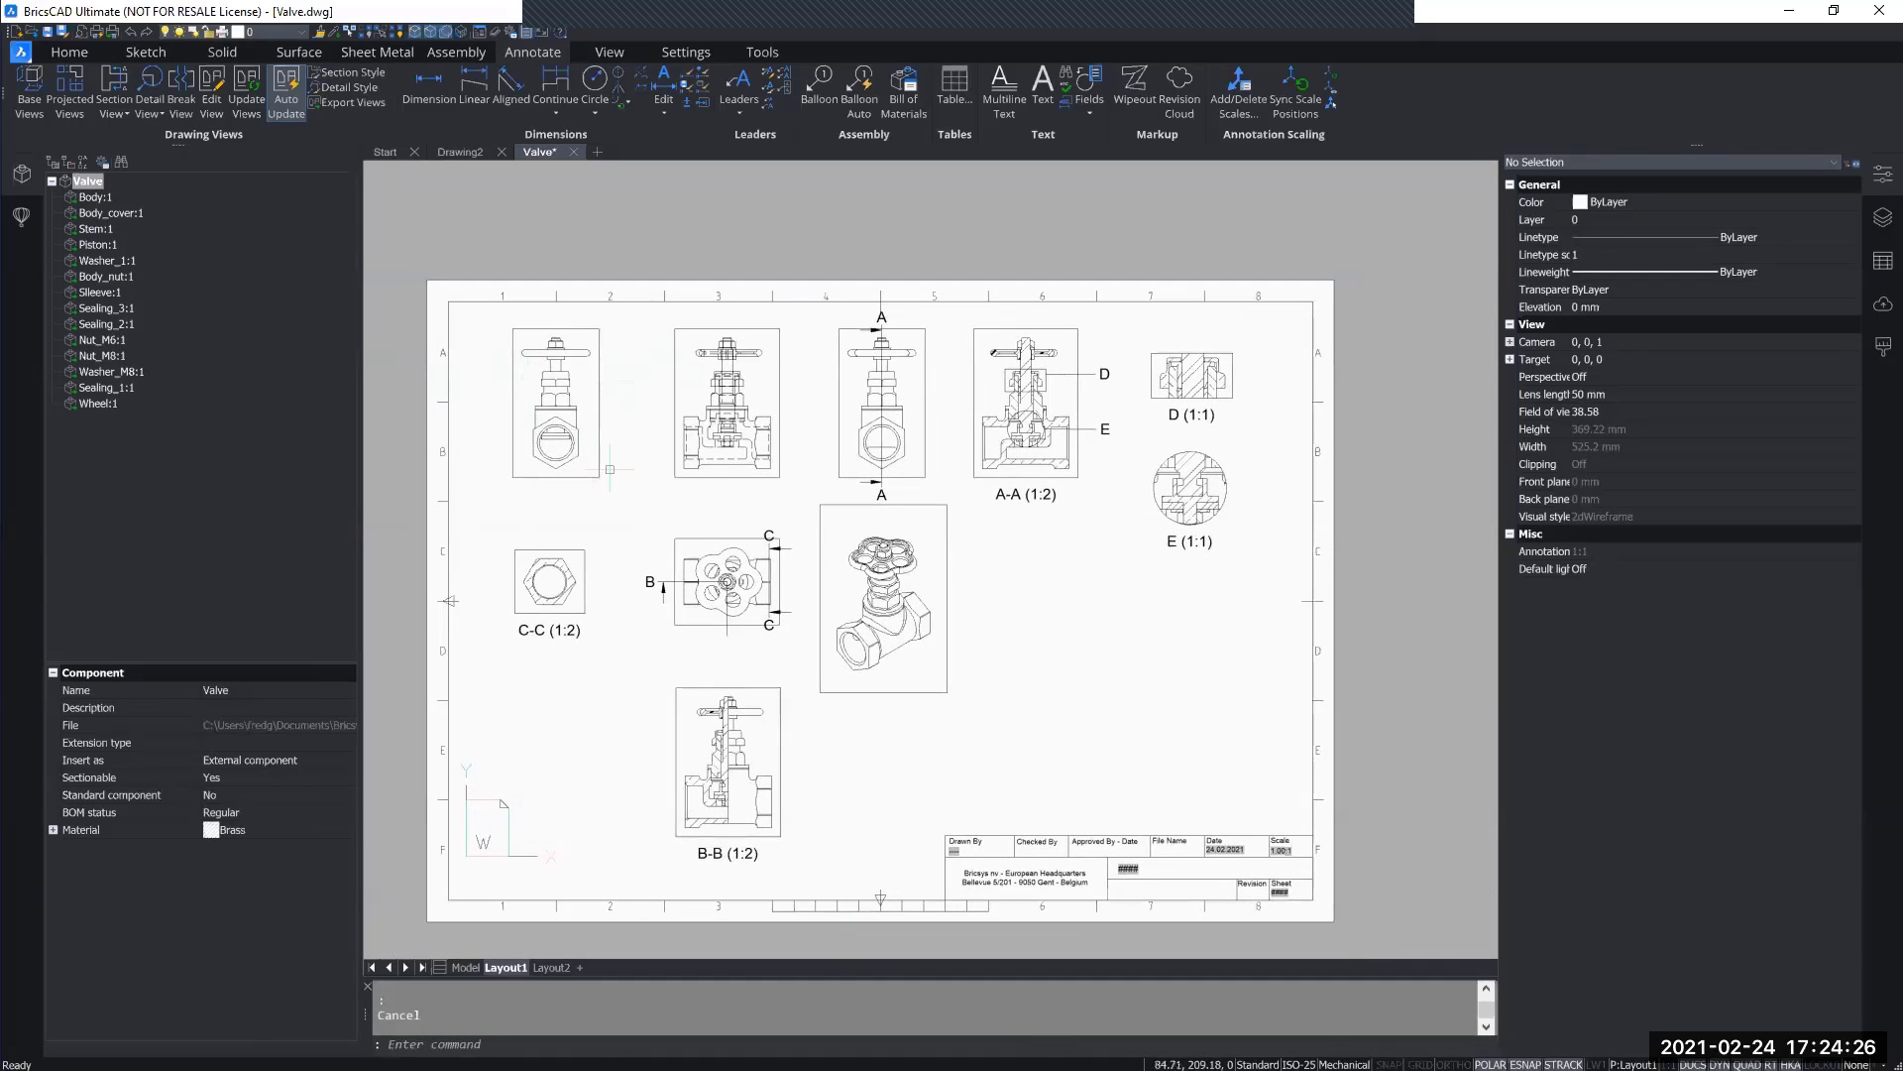
pyautogui.scroll(8, 722, 771)
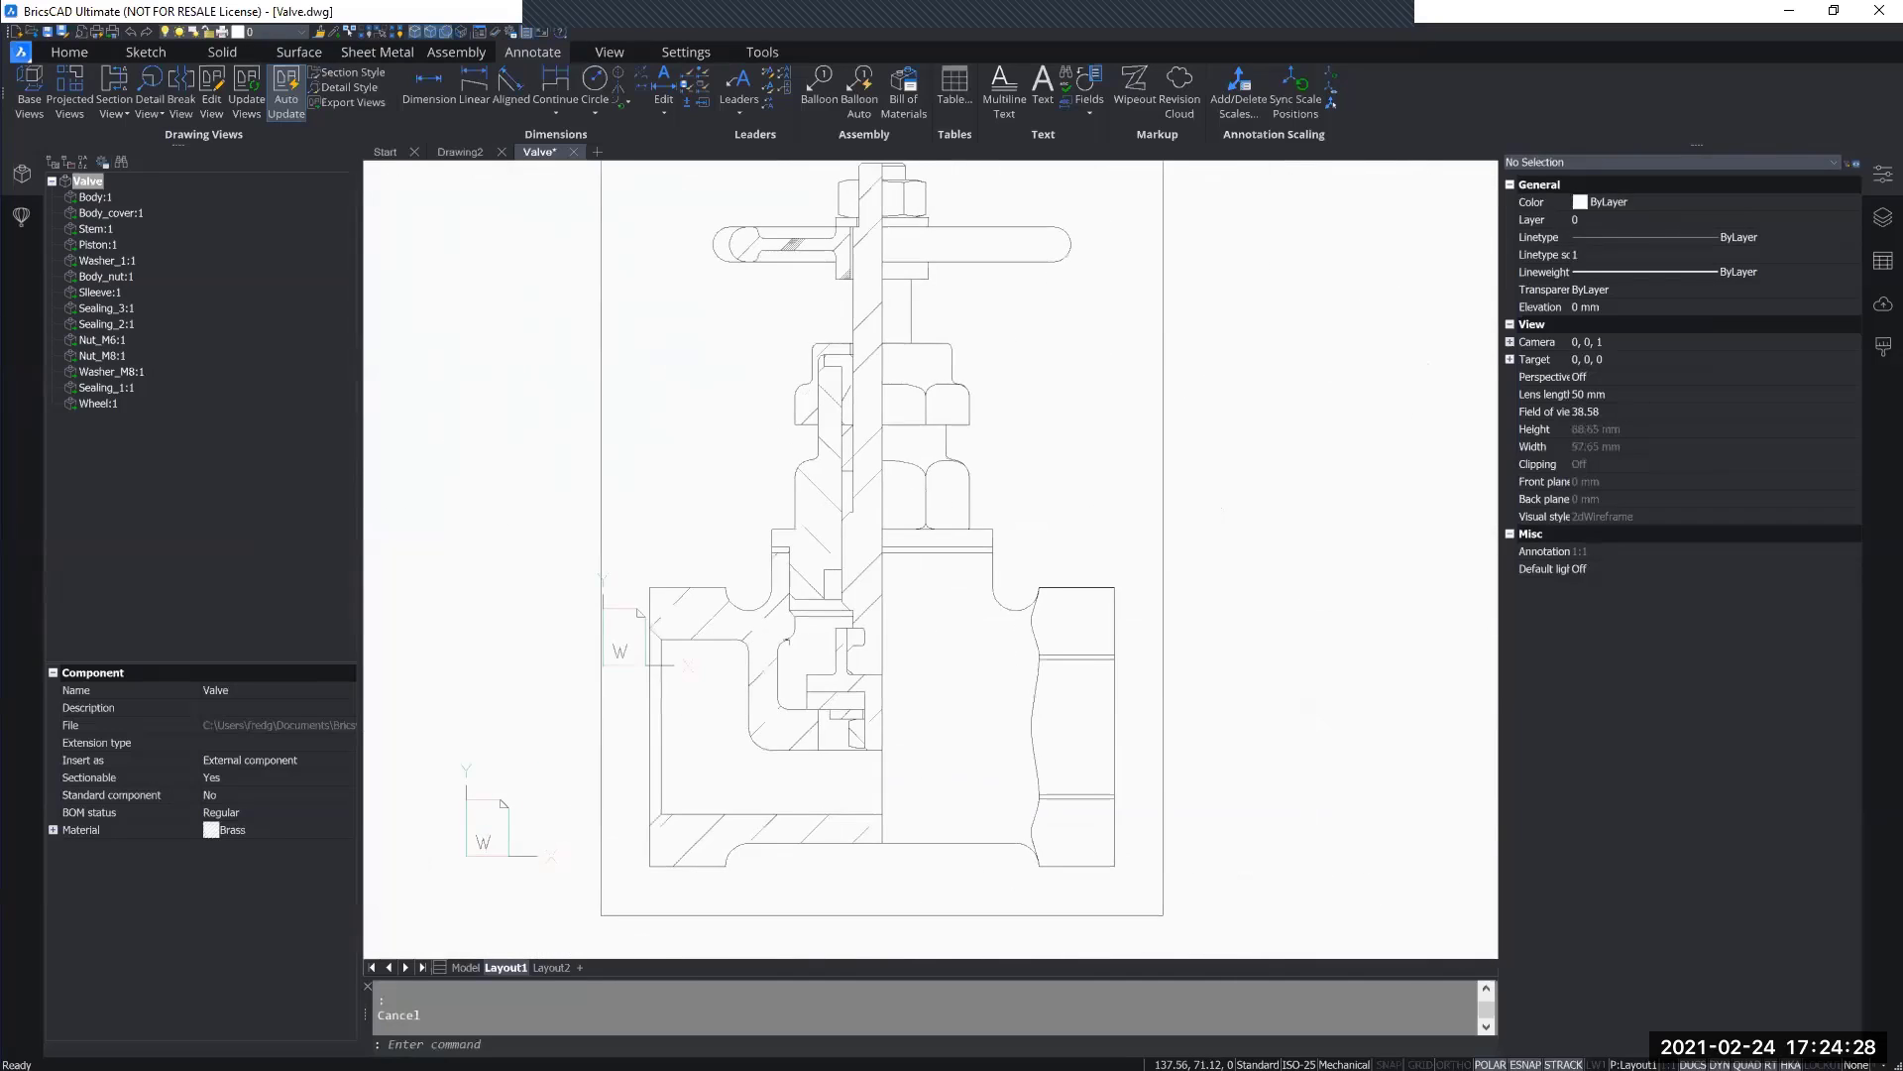
pyautogui.scroll(2, 776, 565)
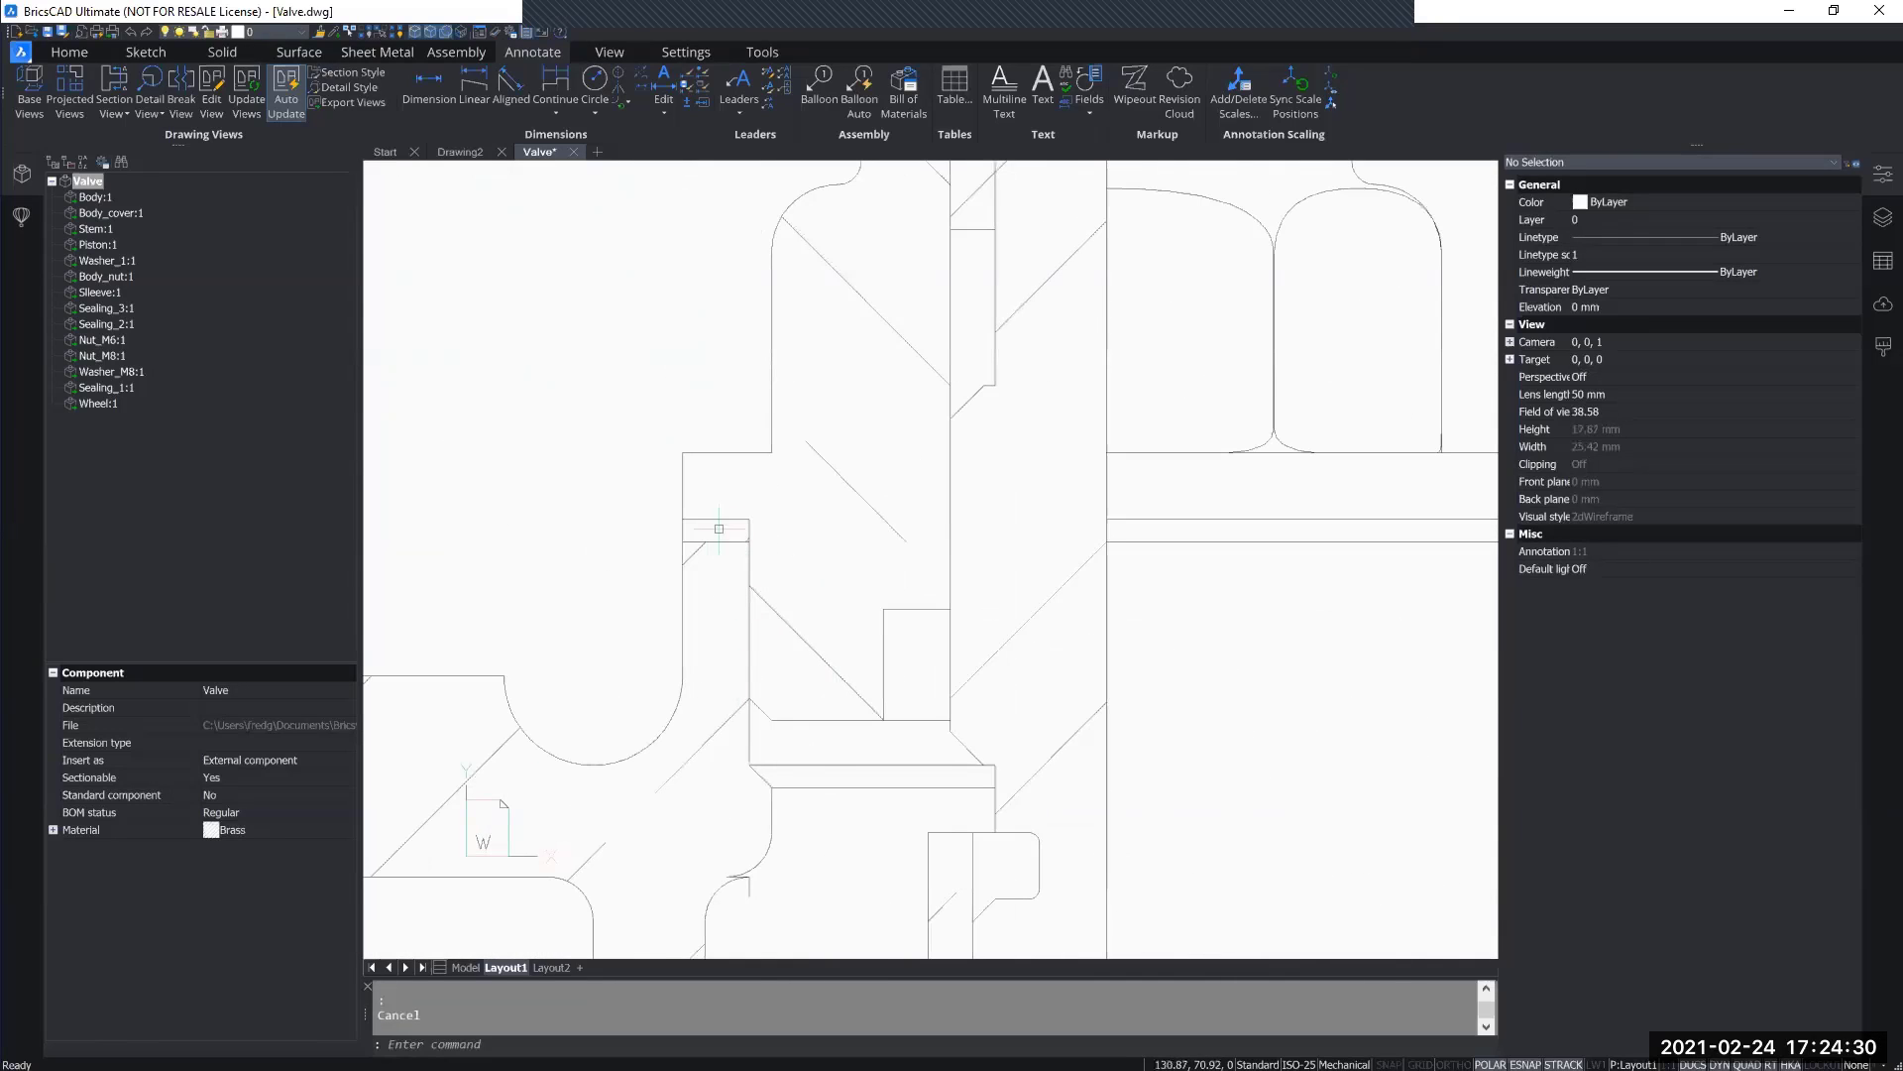
pyautogui.click(151, 82)
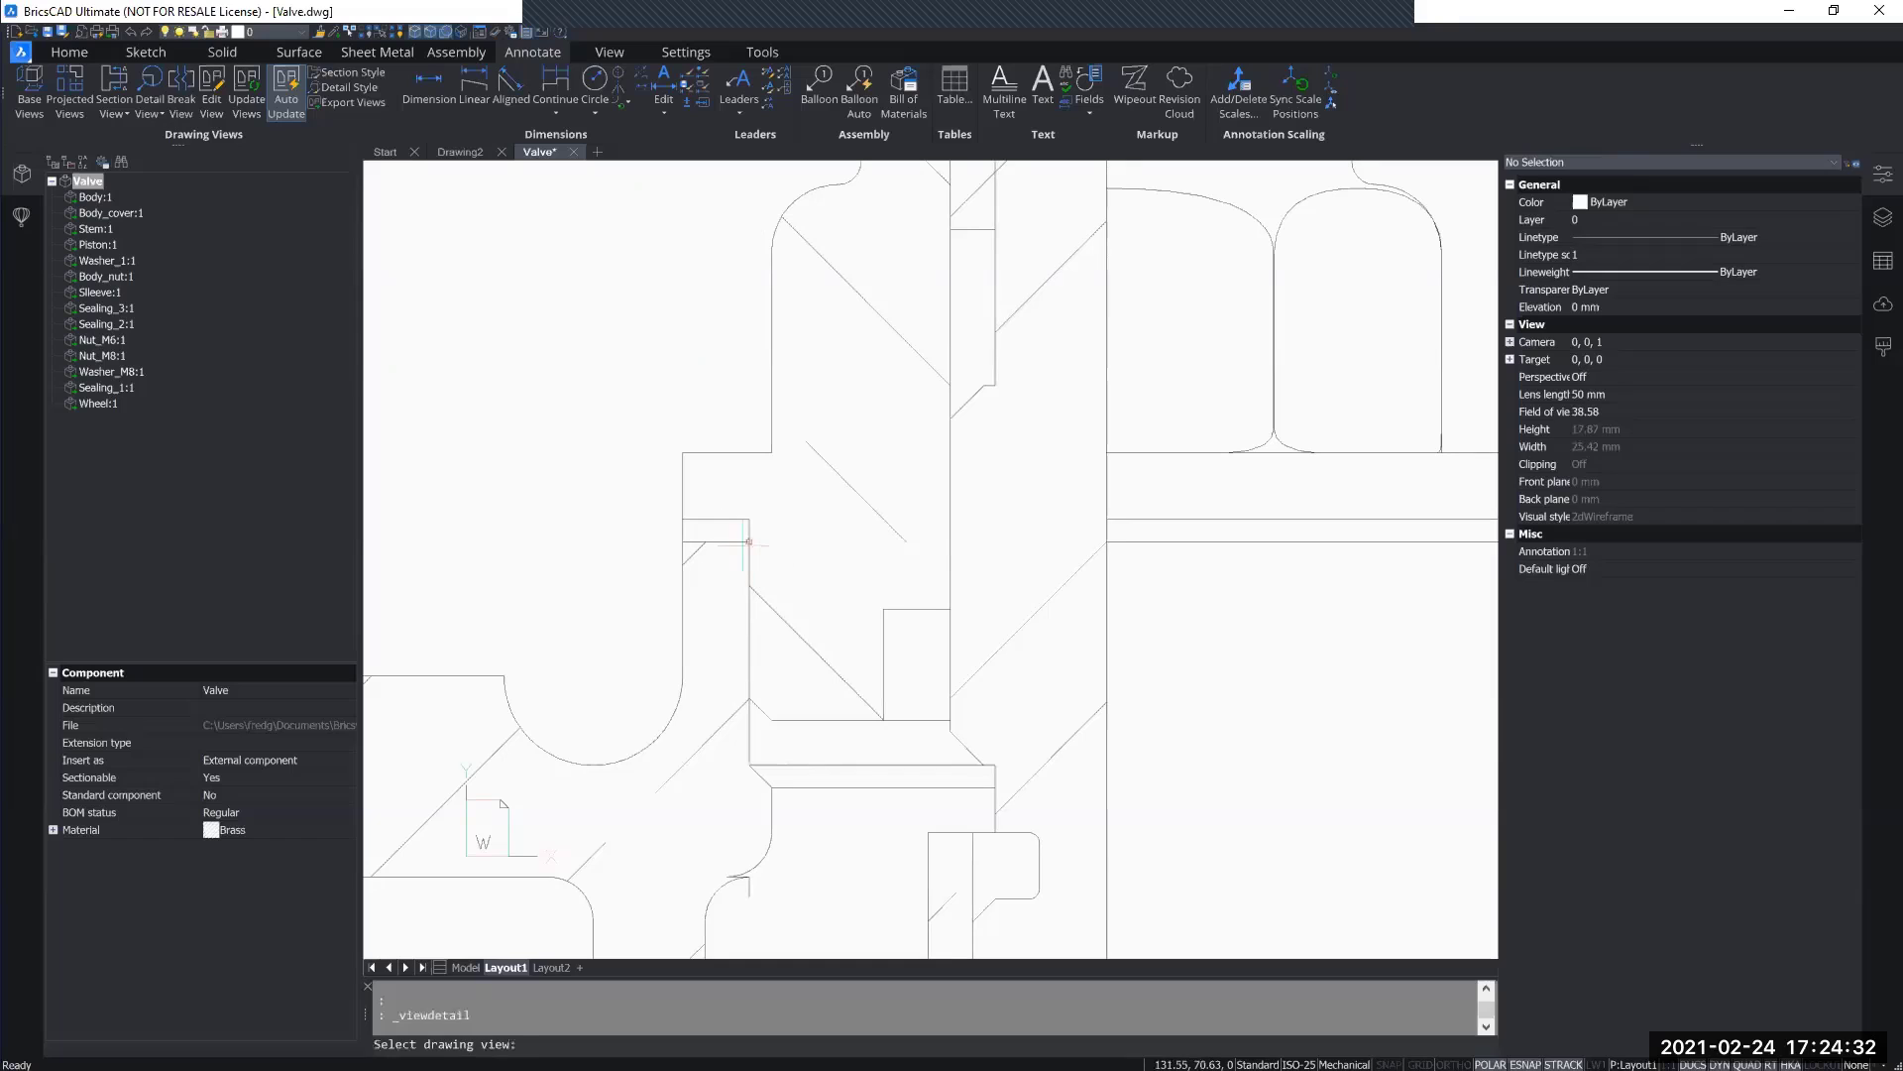
pyautogui.click(748, 541)
pyautogui.click(749, 542)
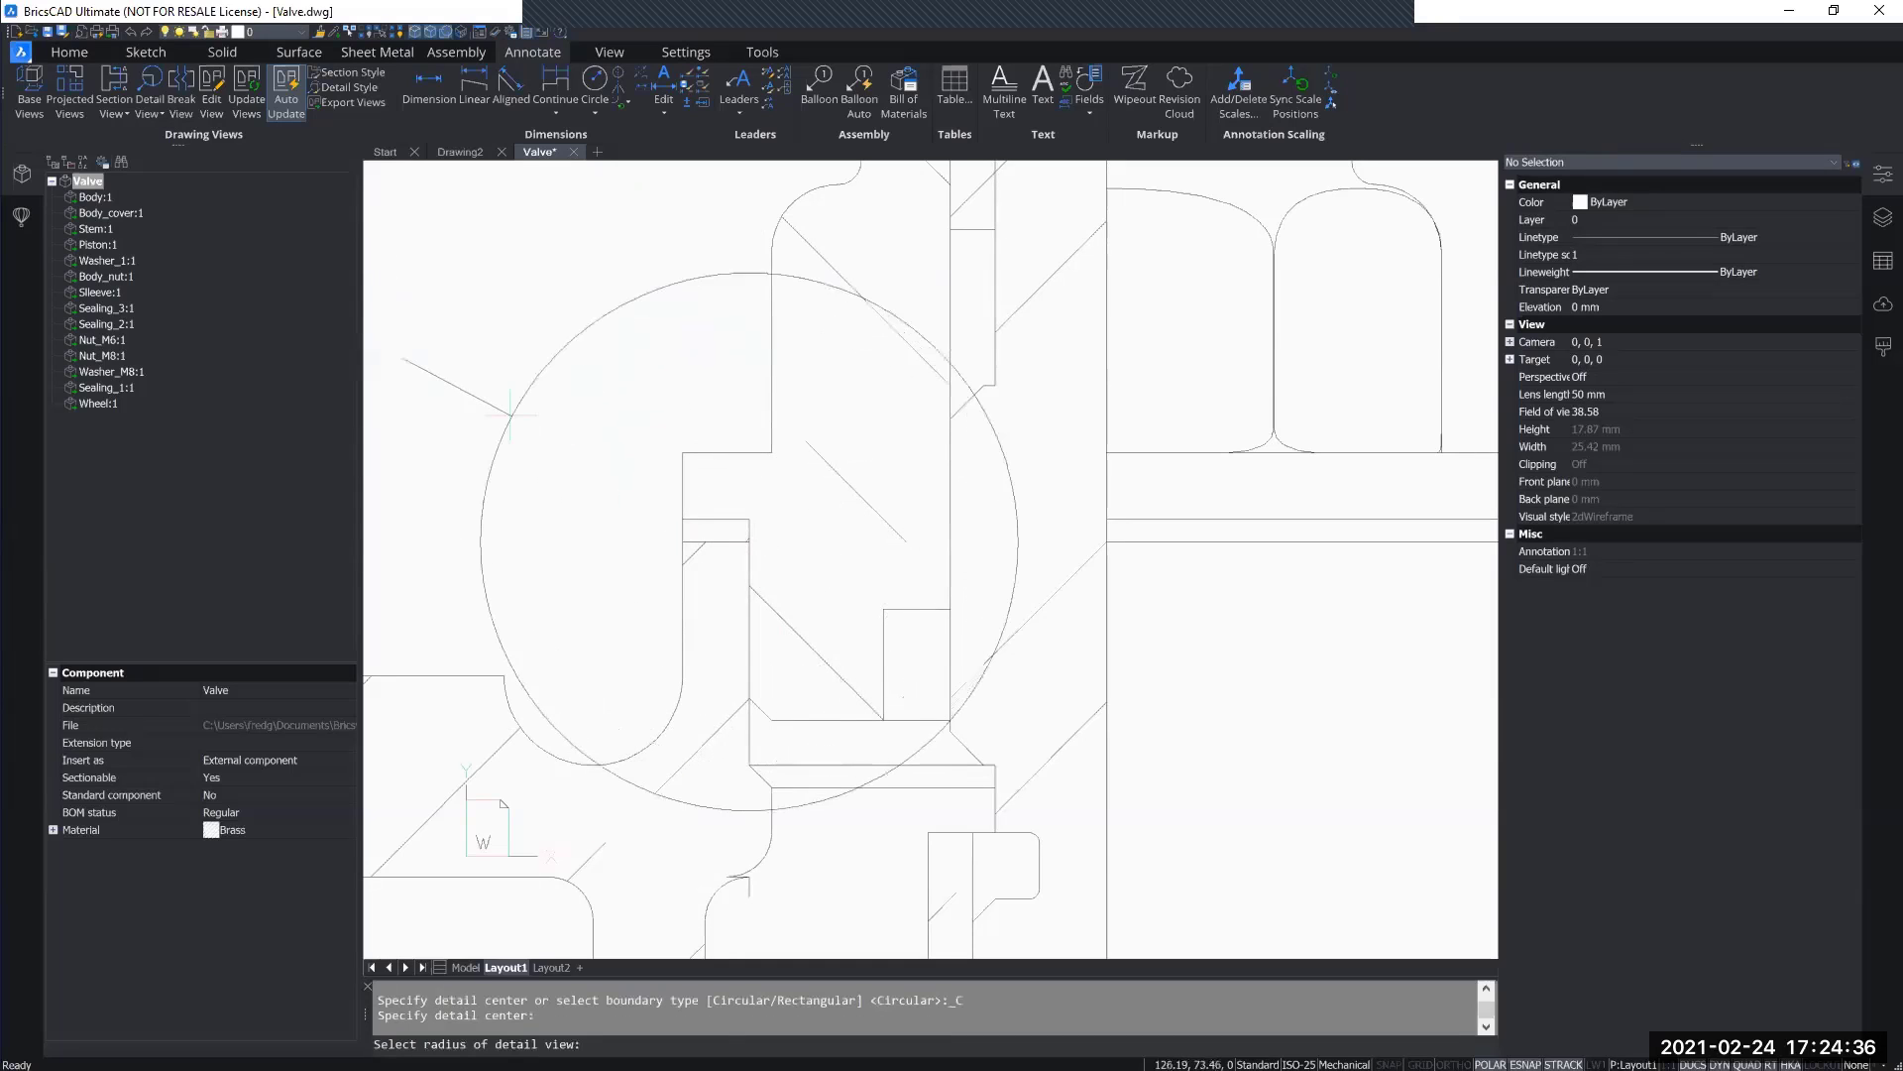
pyautogui.click(479, 402)
# Step: Place the new detail view left of section view B-B, below section view C-C, and finish it
pyautogui.scroll(-6, 478, 401)
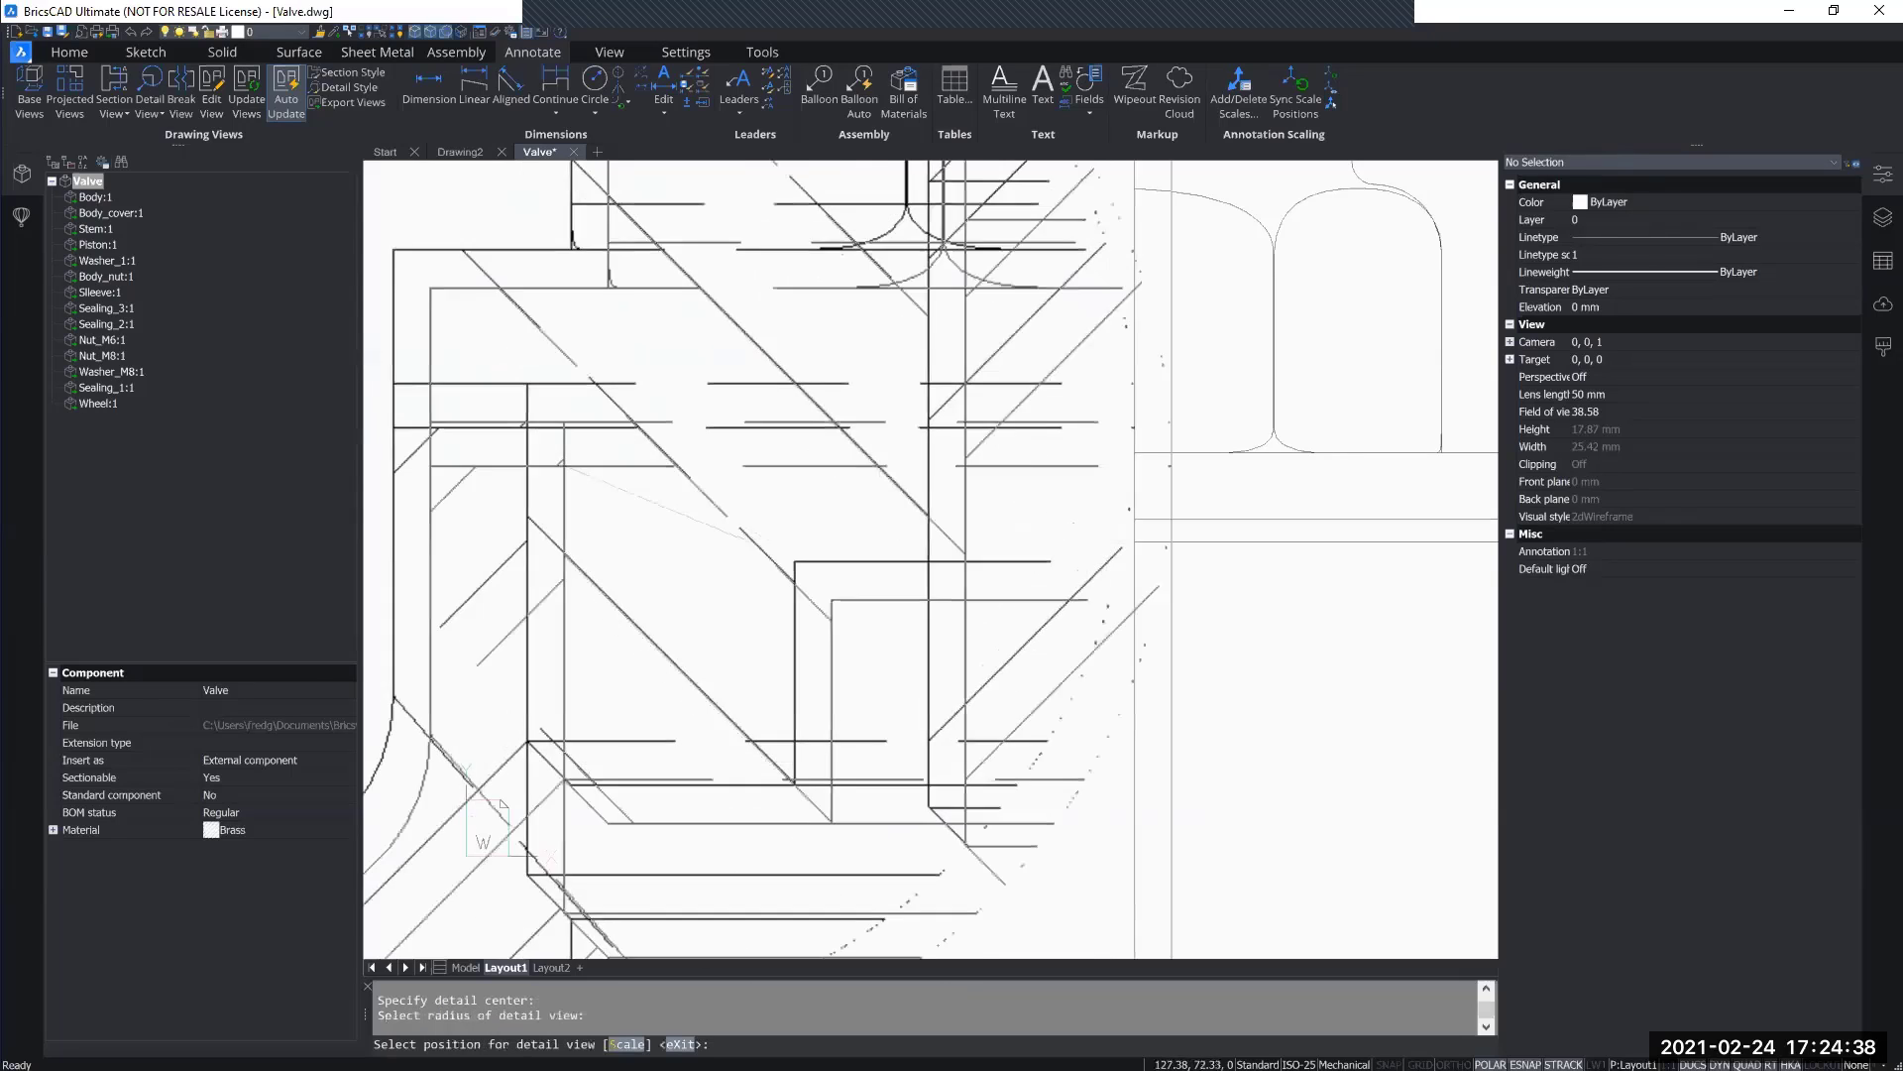
pyautogui.moveTo(615, 431); pyautogui.dragTo(975, 665, button='middle')
pyautogui.scroll(-2, 861, 656)
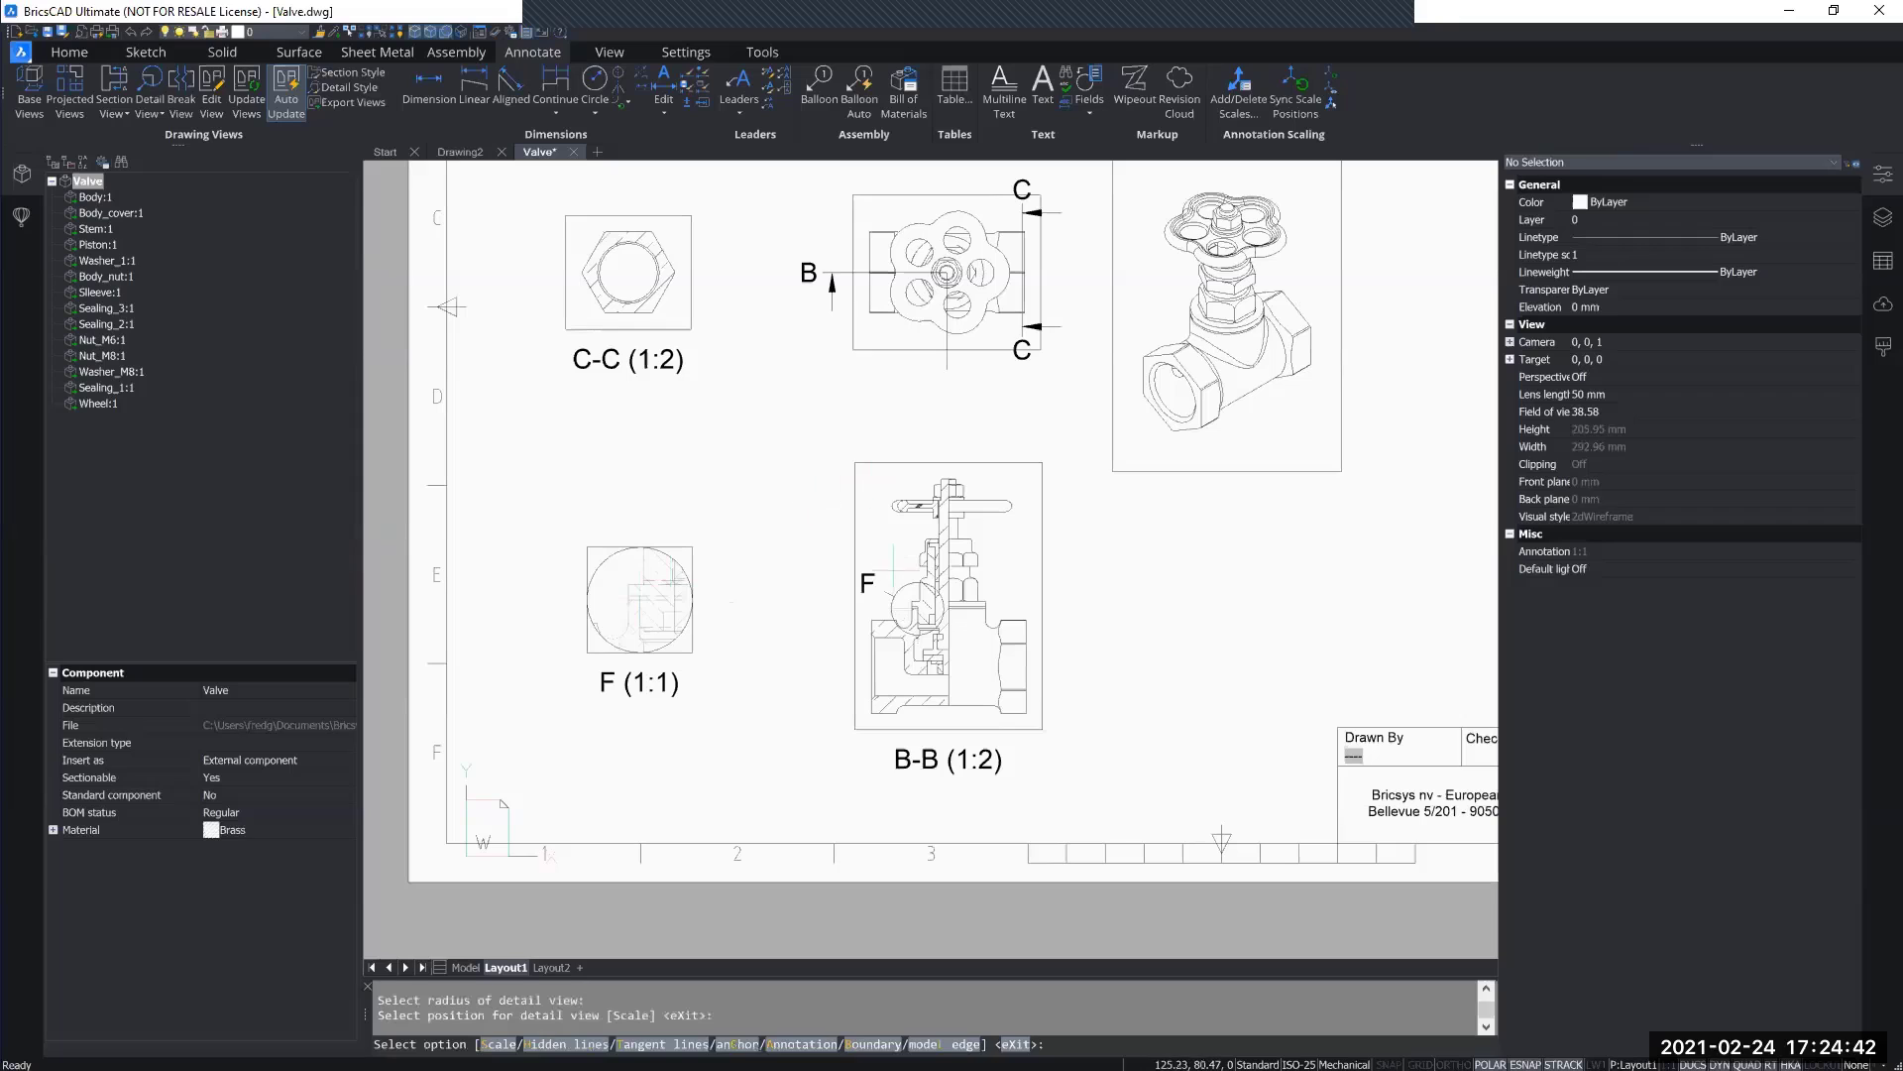
pyautogui.press('Return')
# Step: Move label F outside section B-B's frame, up and to the left of the circular detail boundary
pyautogui.scroll(3, 865, 581)
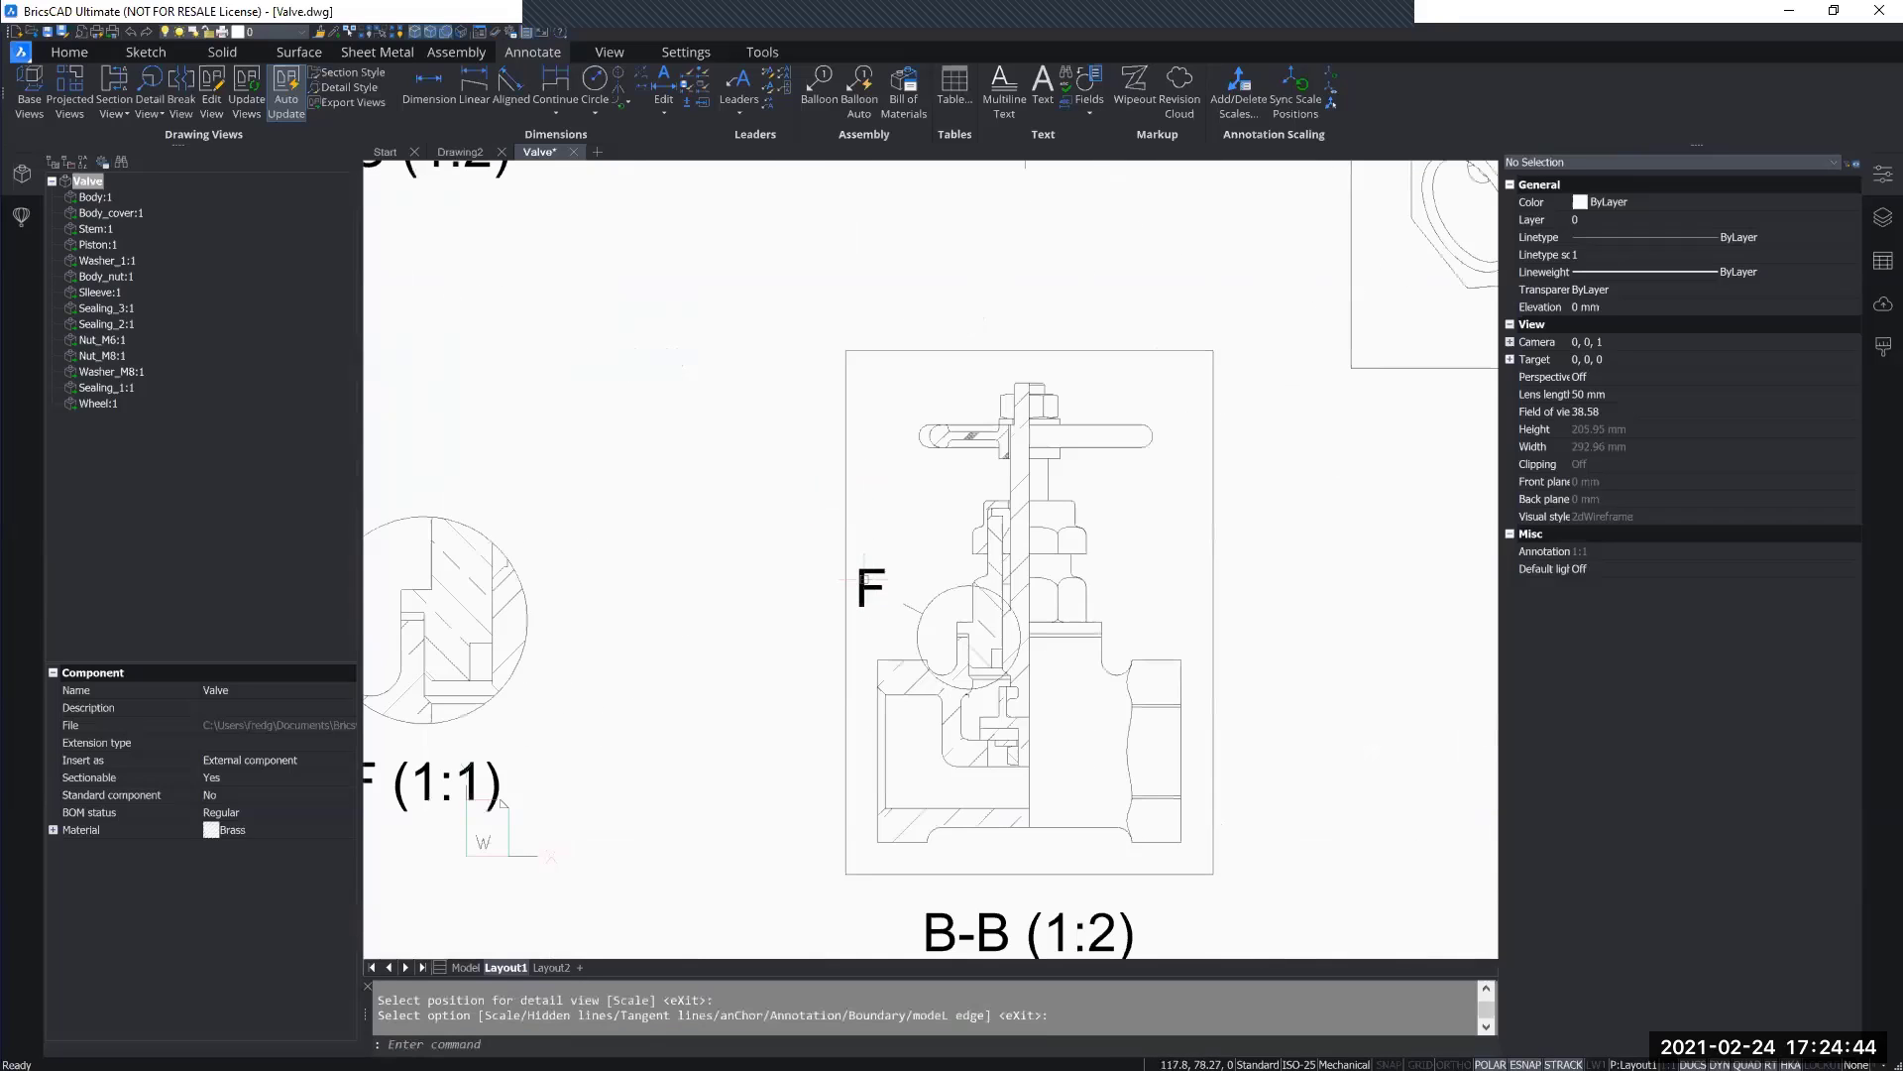
pyautogui.click(869, 590)
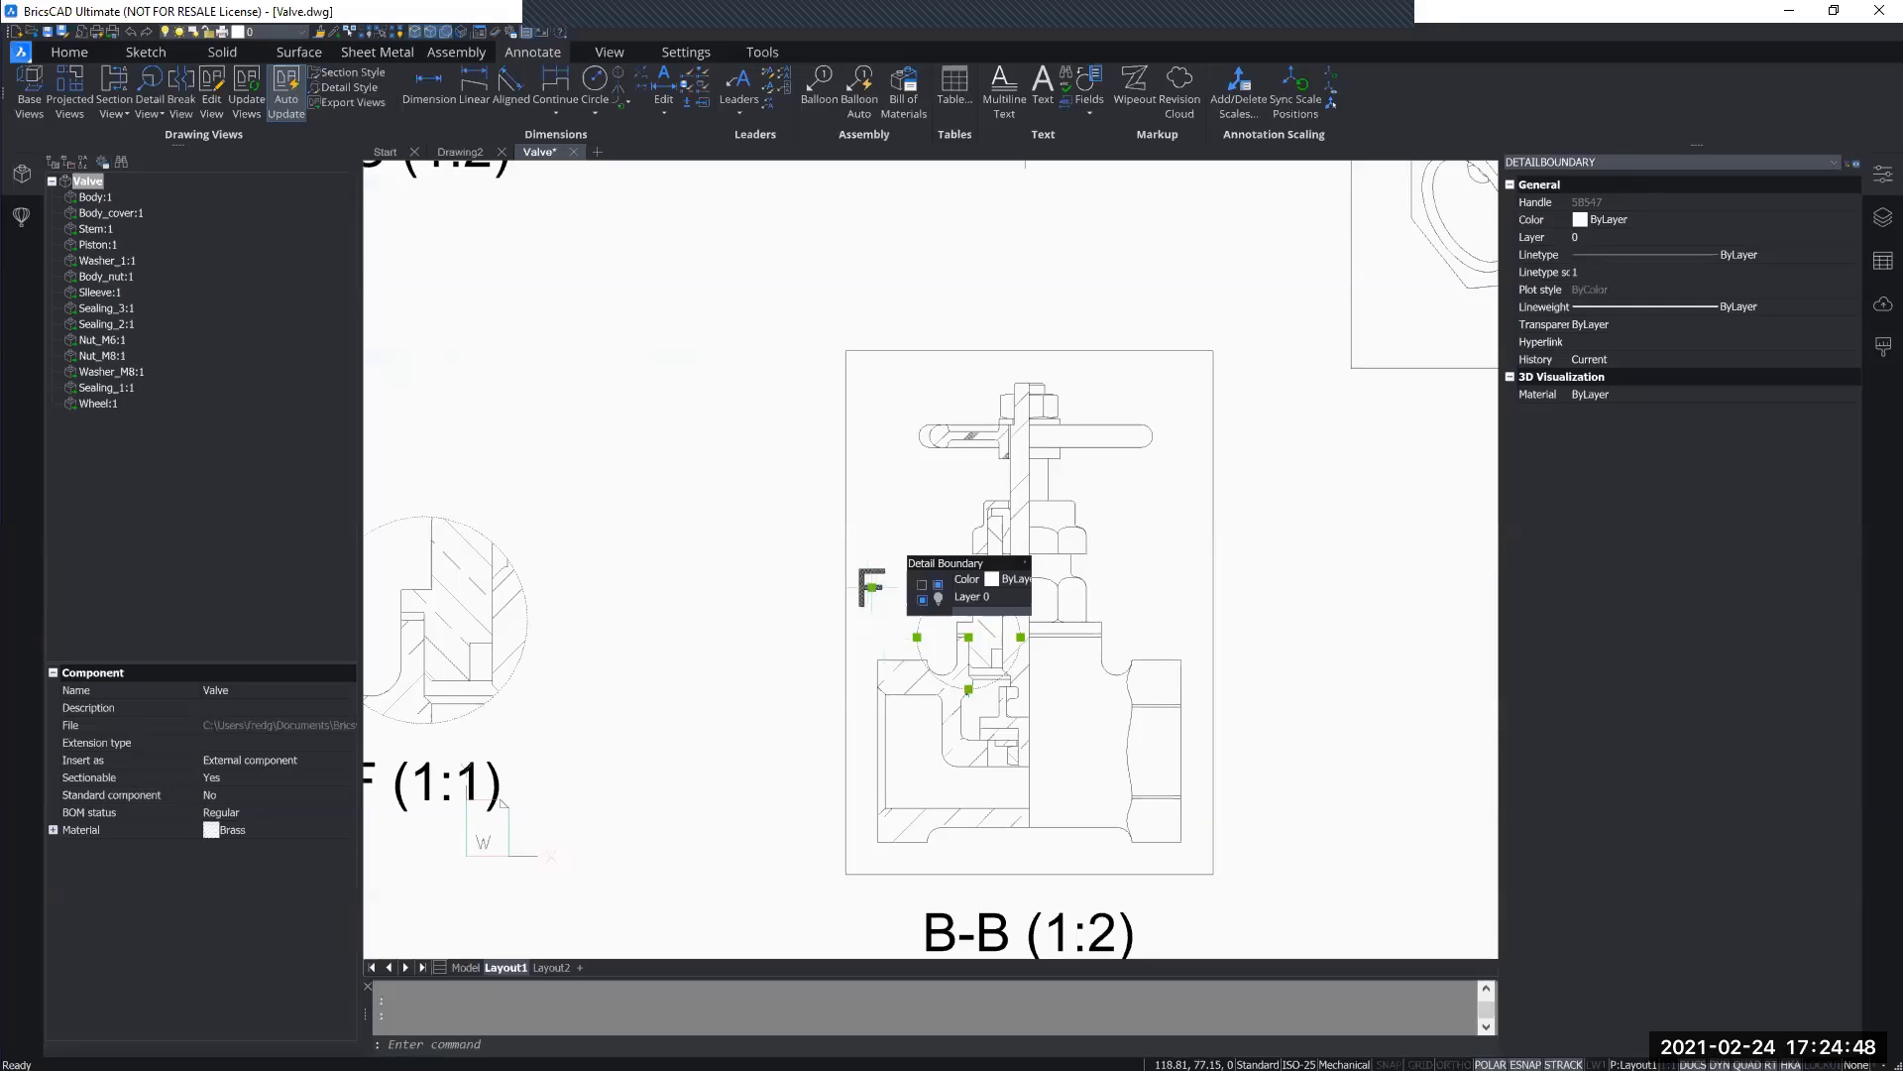
pyautogui.click(870, 587)
pyautogui.click(778, 516)
pyautogui.press('Escape')
# Step: Select detail view F's viewport and widen the property name column so the full property names are readable
pyautogui.moveTo(1041, 568); pyautogui.dragTo(1393, 462, button='middle')
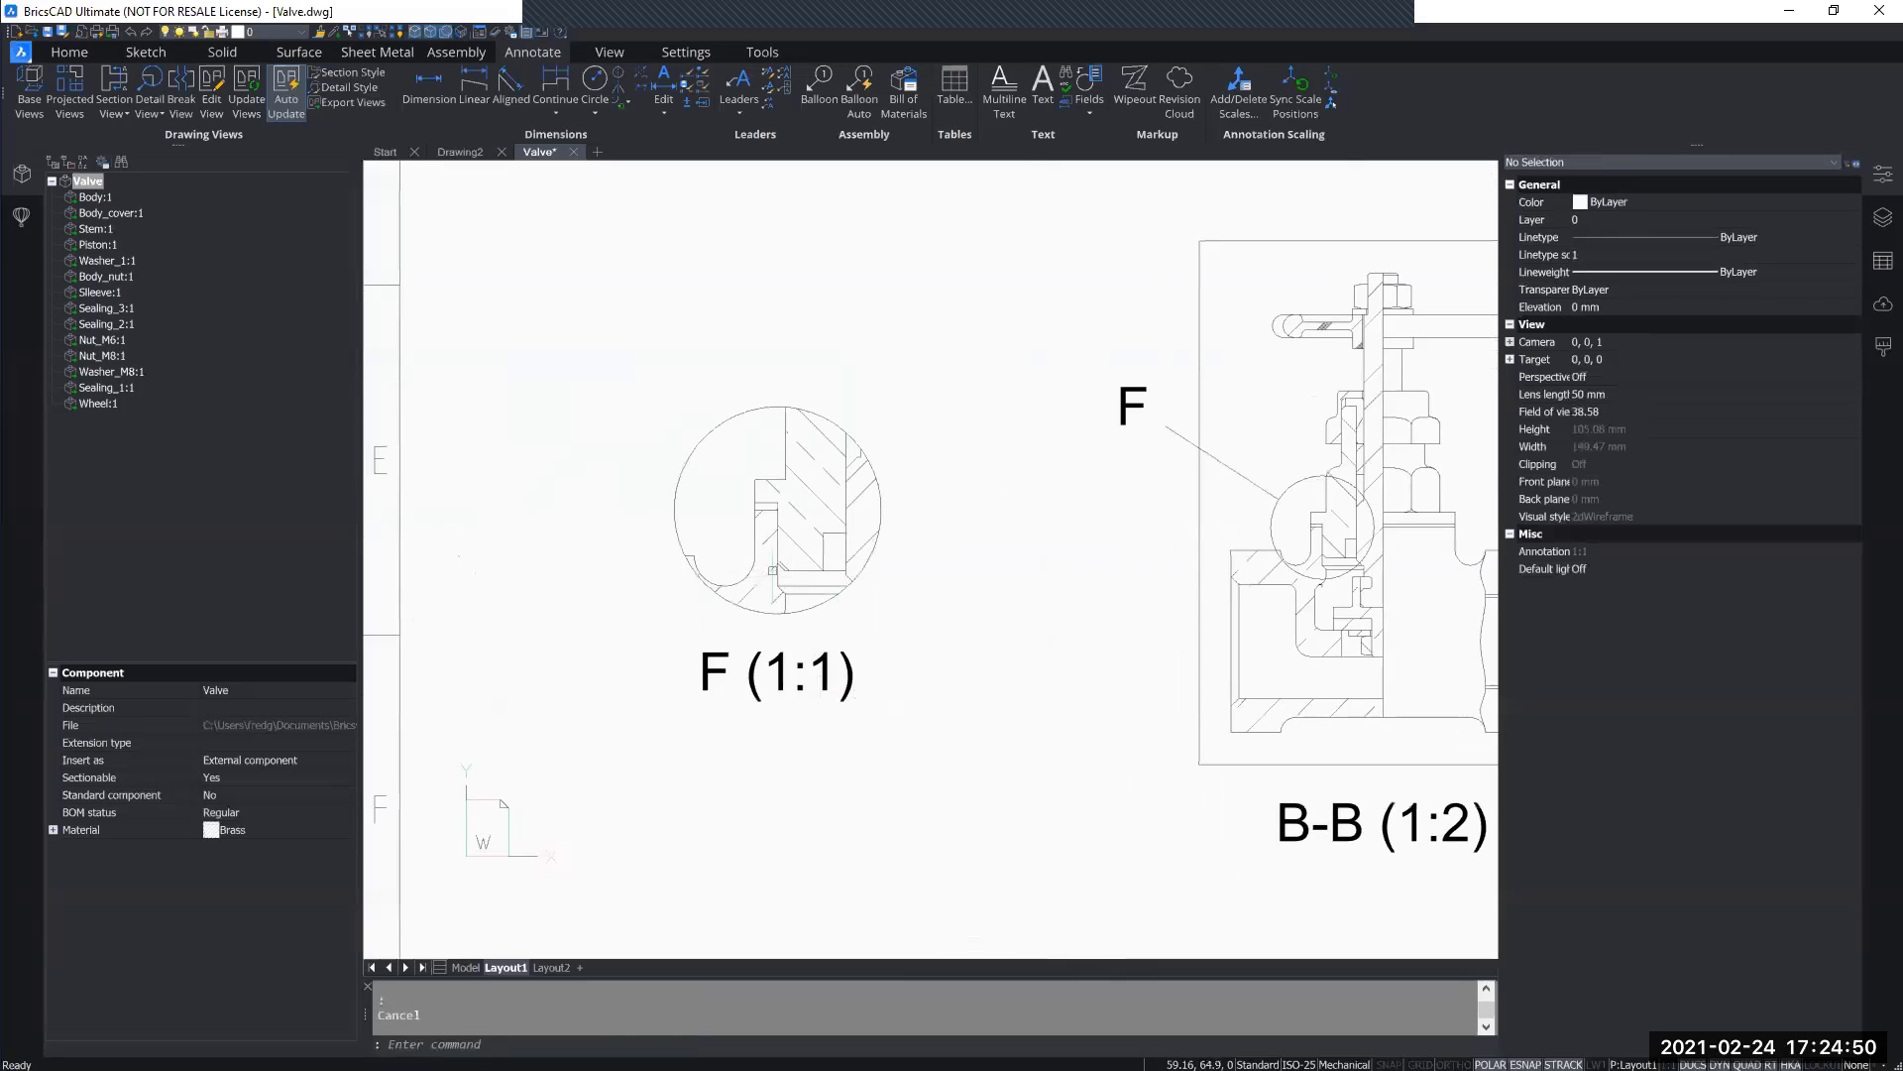
pyautogui.scroll(1, 767, 528)
pyautogui.scroll(-2, 772, 532)
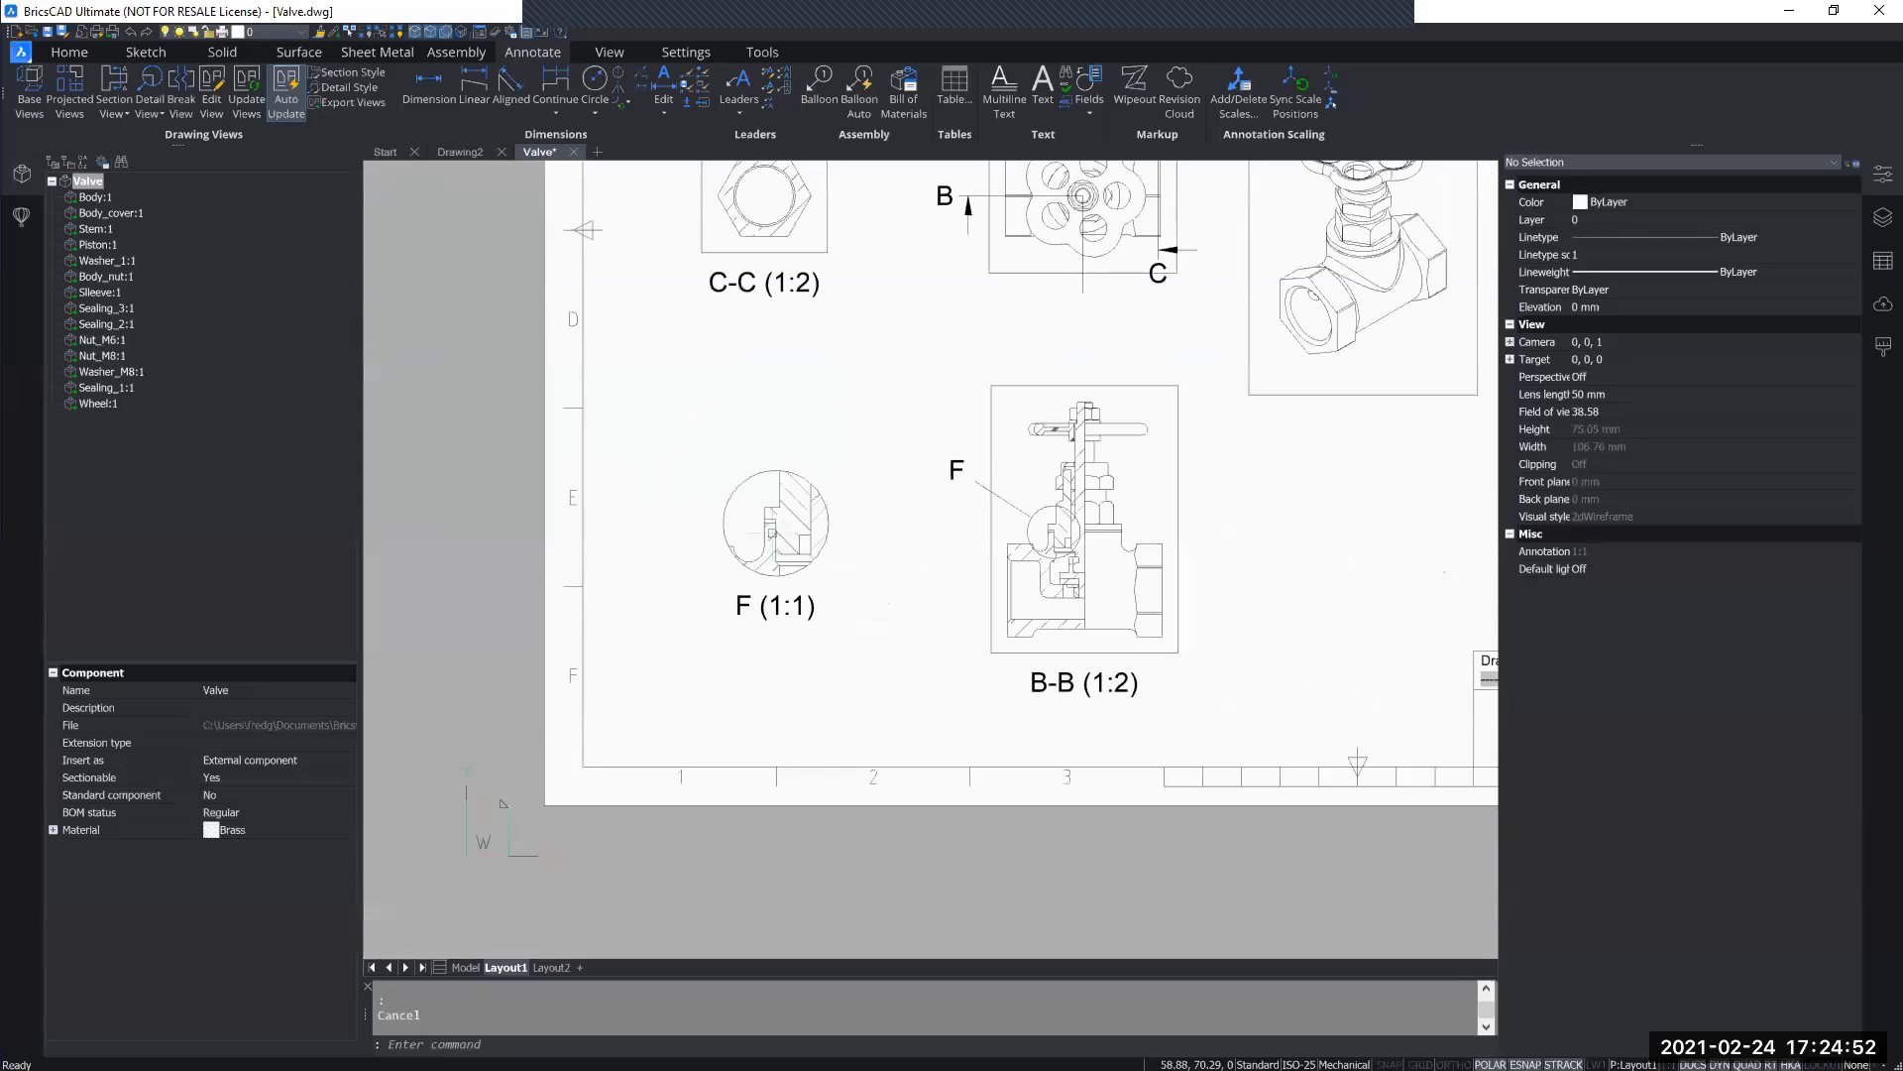
pyautogui.scroll(3, 776, 528)
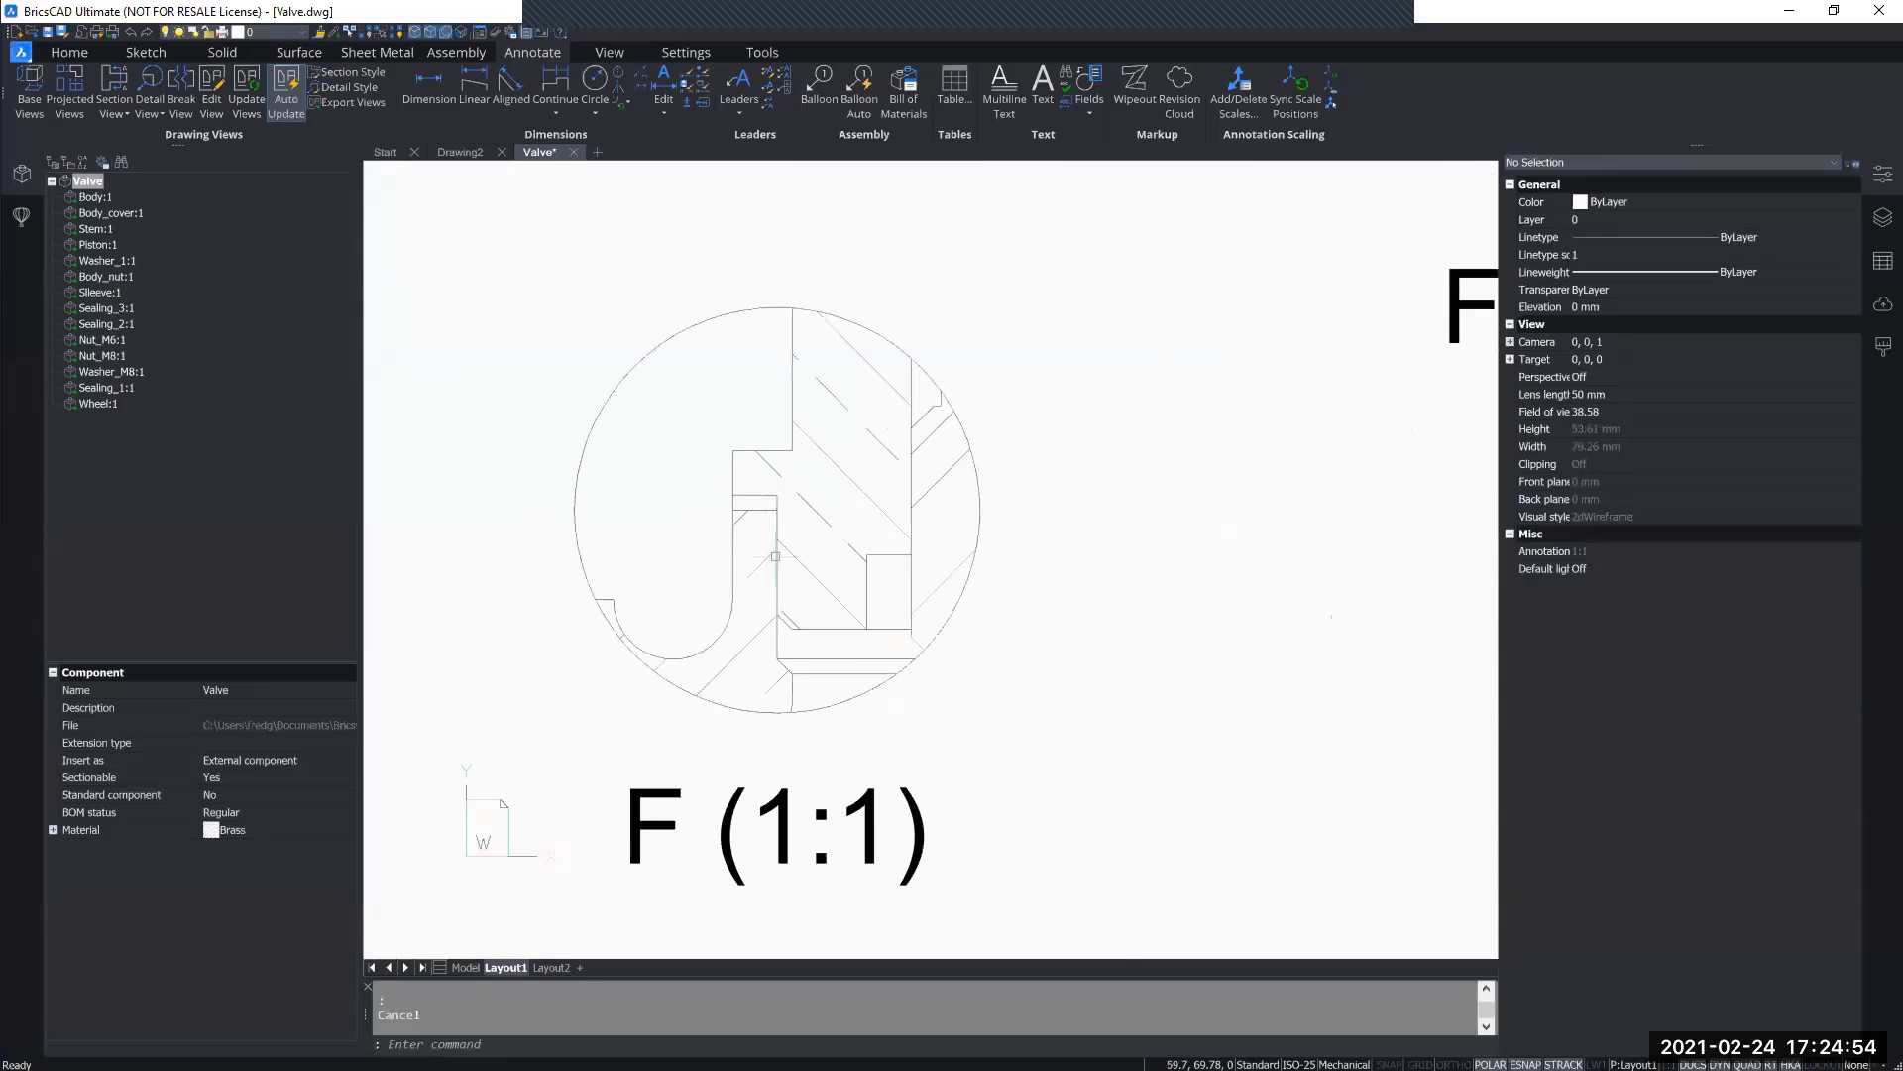
pyautogui.scroll(-1, 780, 582)
pyautogui.scroll(-3, 785, 593)
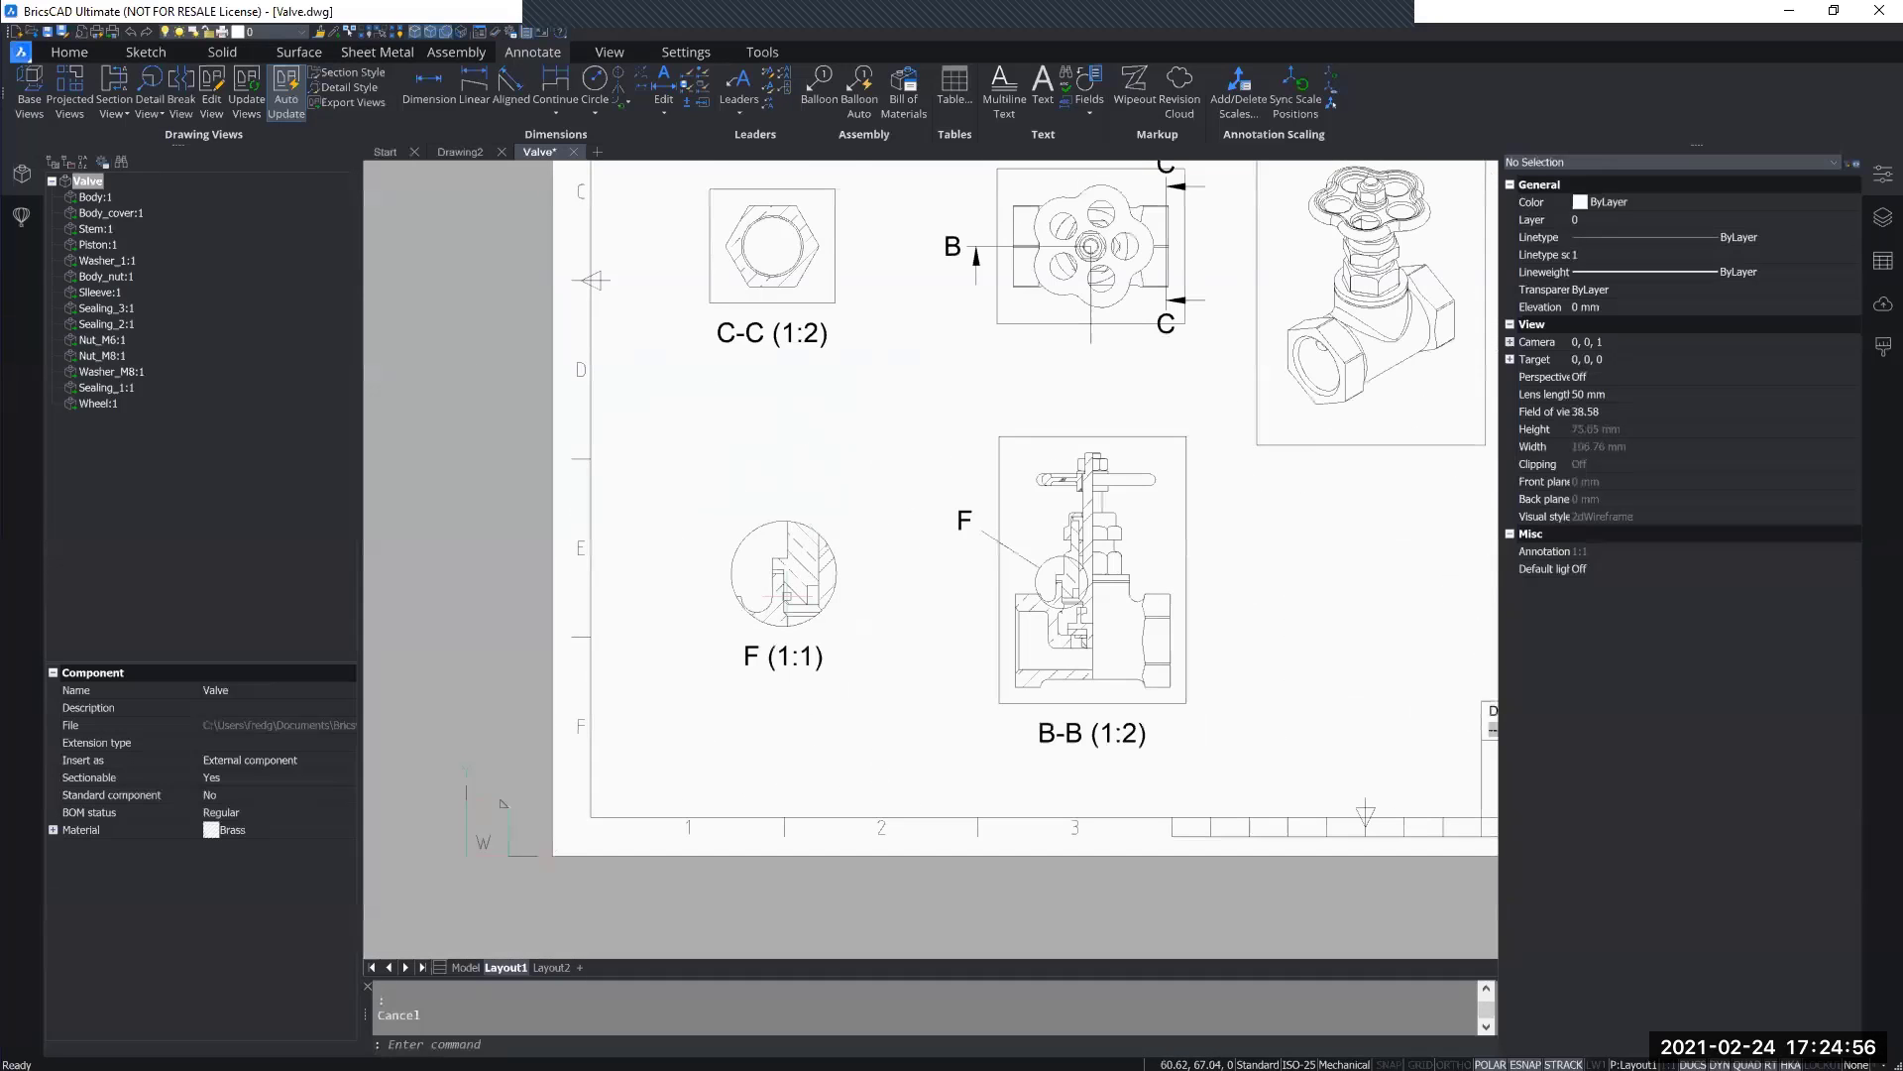
pyautogui.click(833, 594)
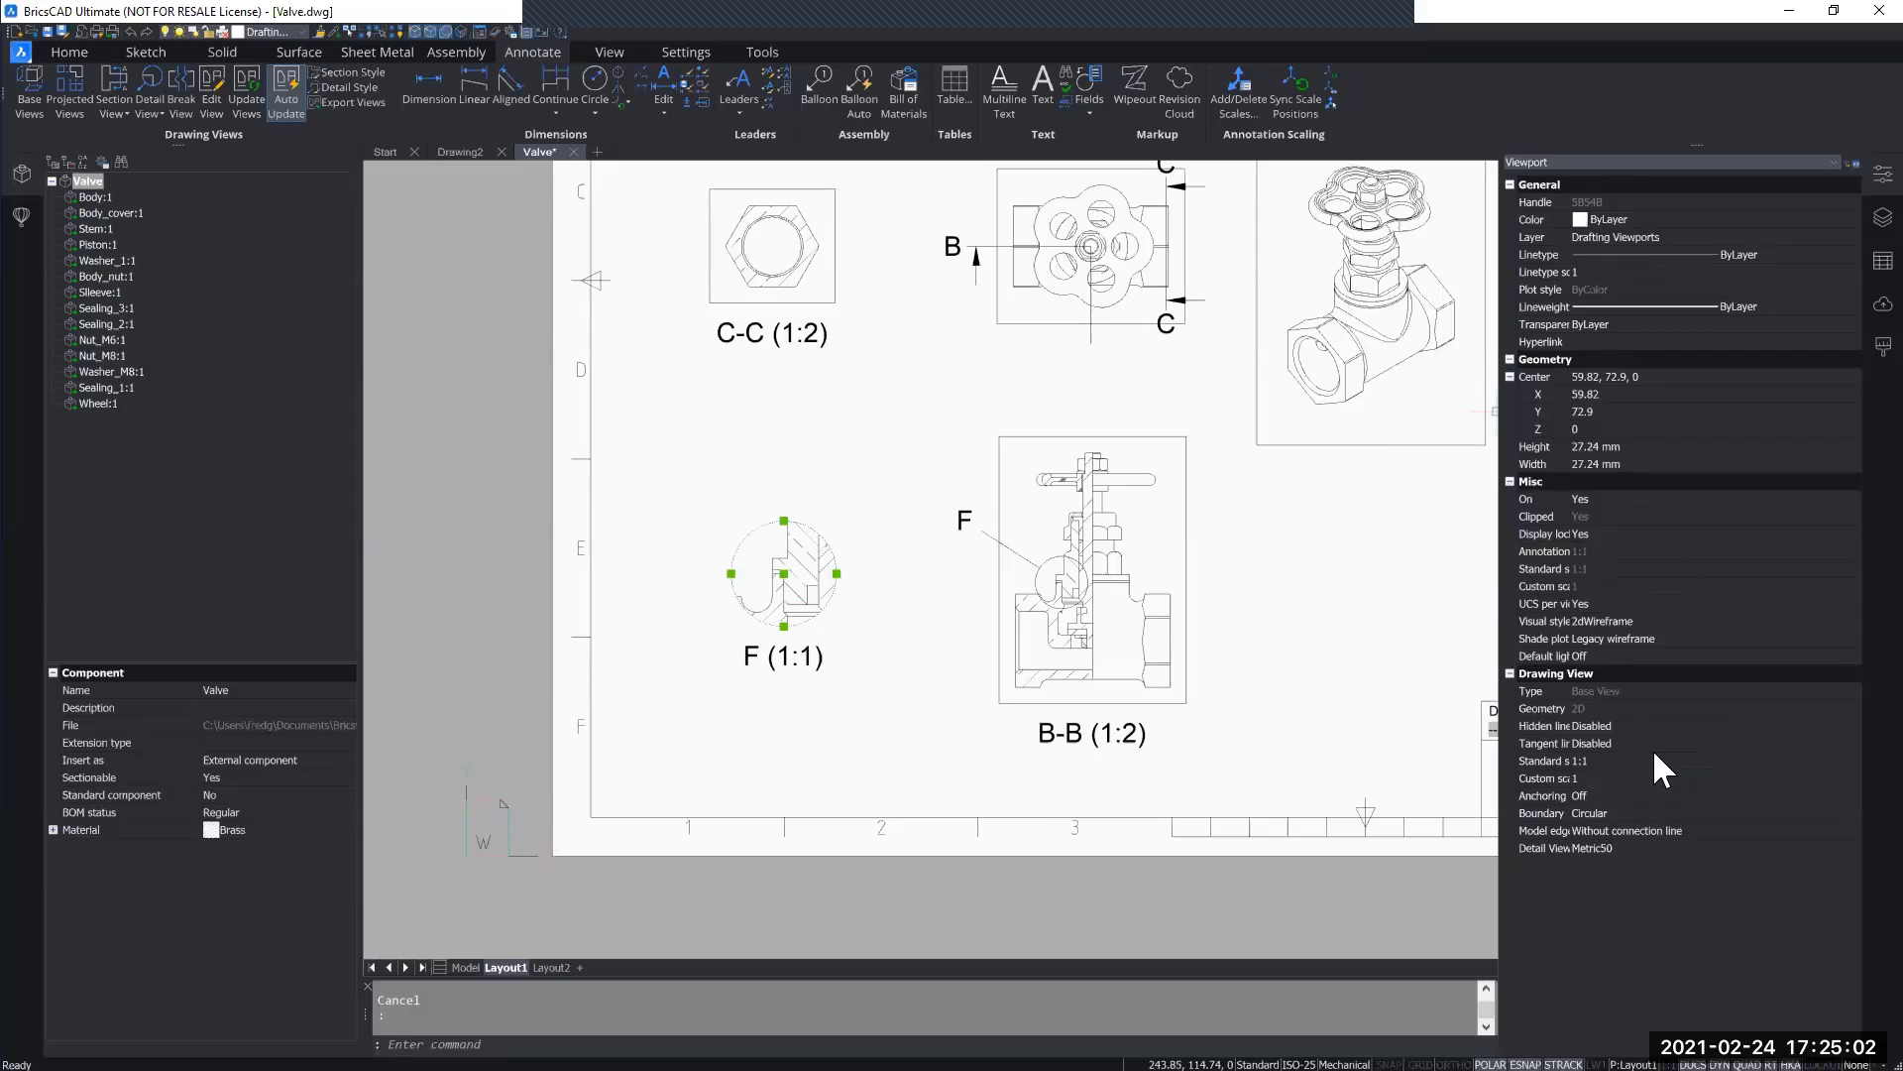
pyautogui.click(1539, 761)
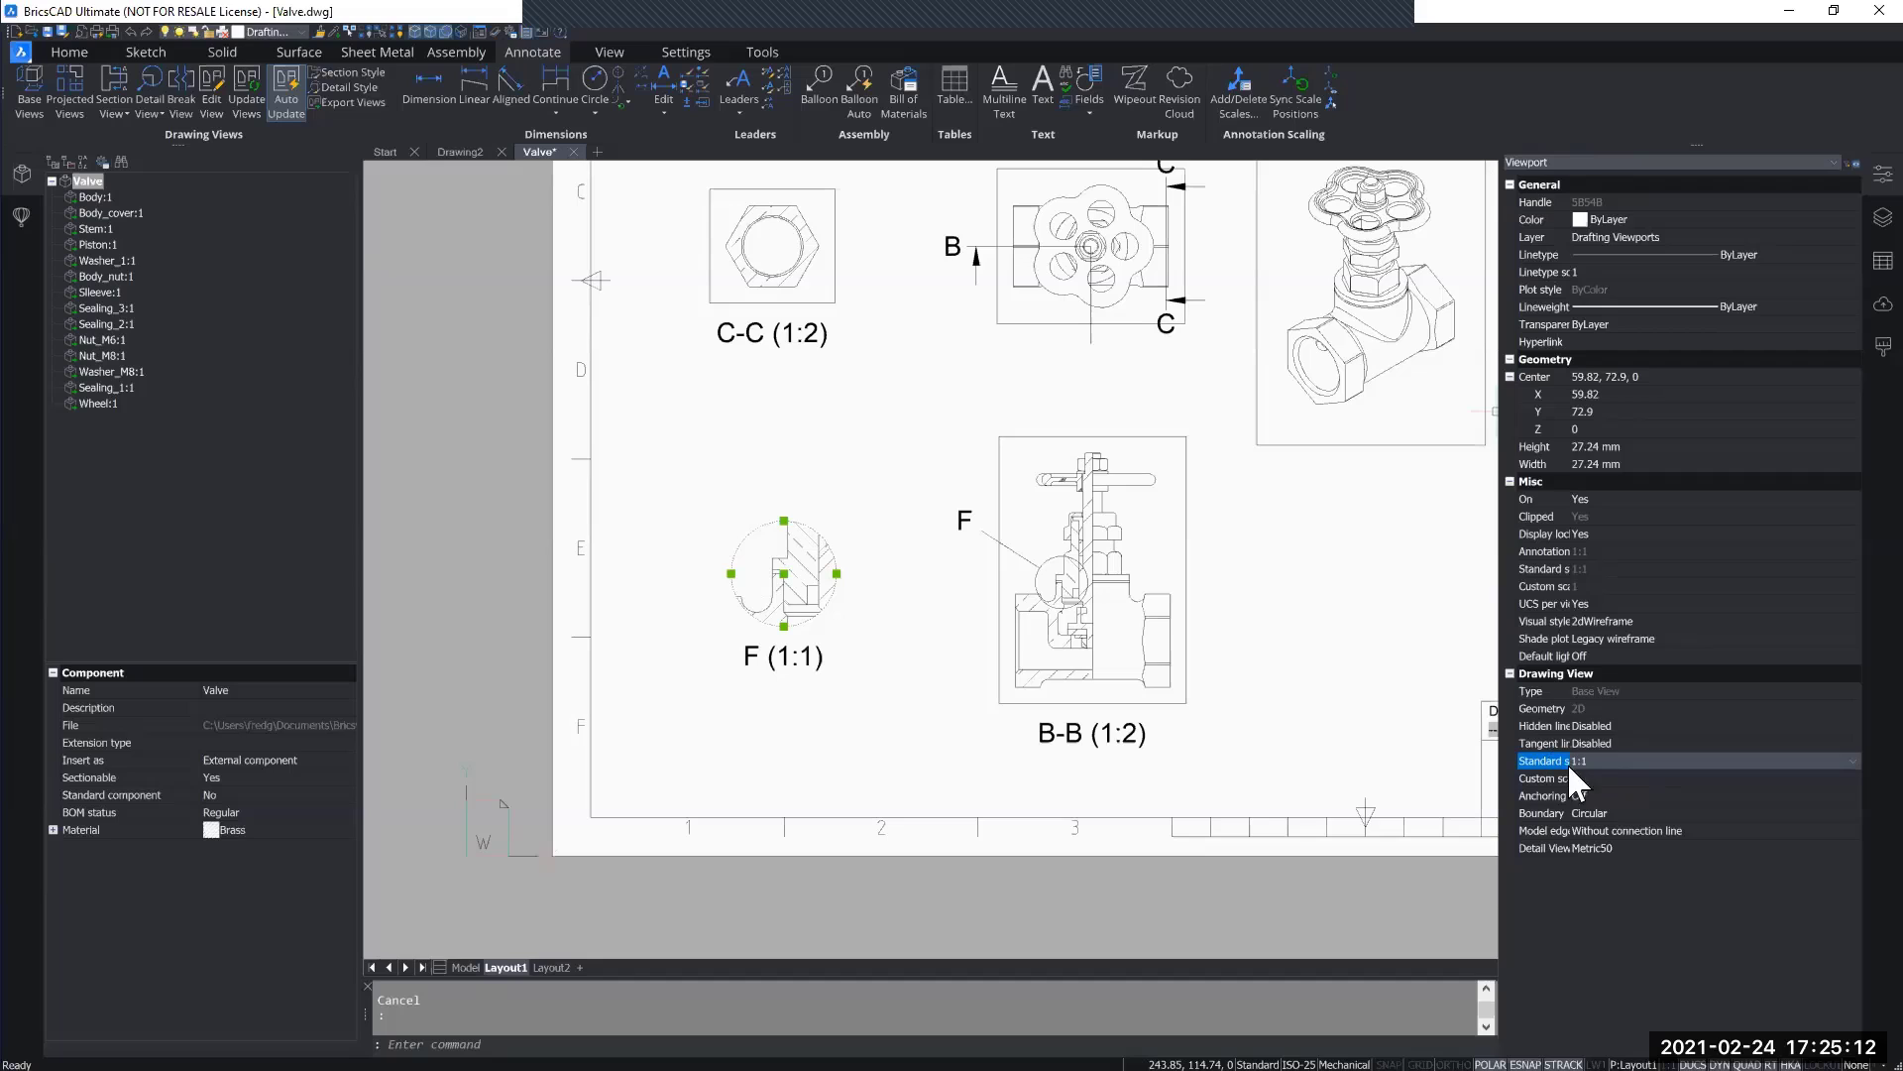
pyautogui.moveTo(1571, 761); pyautogui.dragTo(1617, 761)
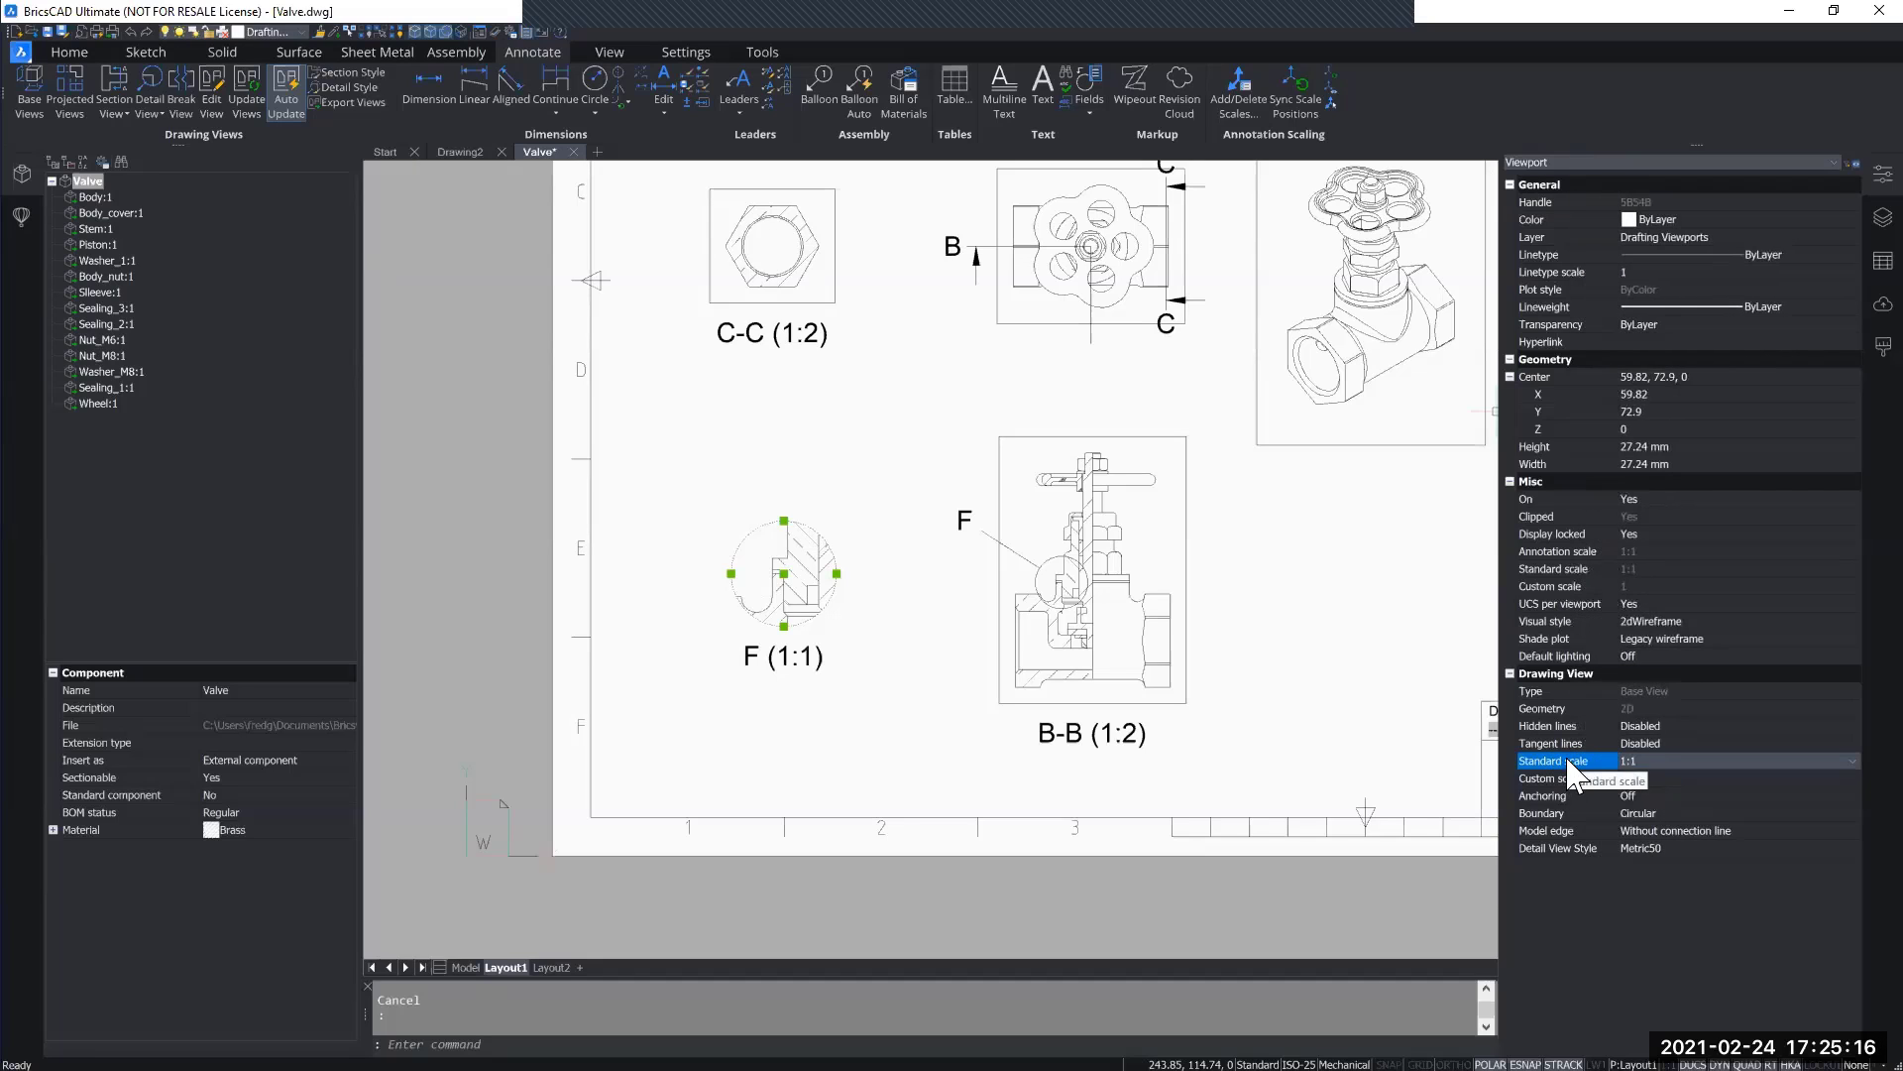
# Step: Set the standard scale of detail view F to 2:1 and deselect the view
pyautogui.click(1844, 763)
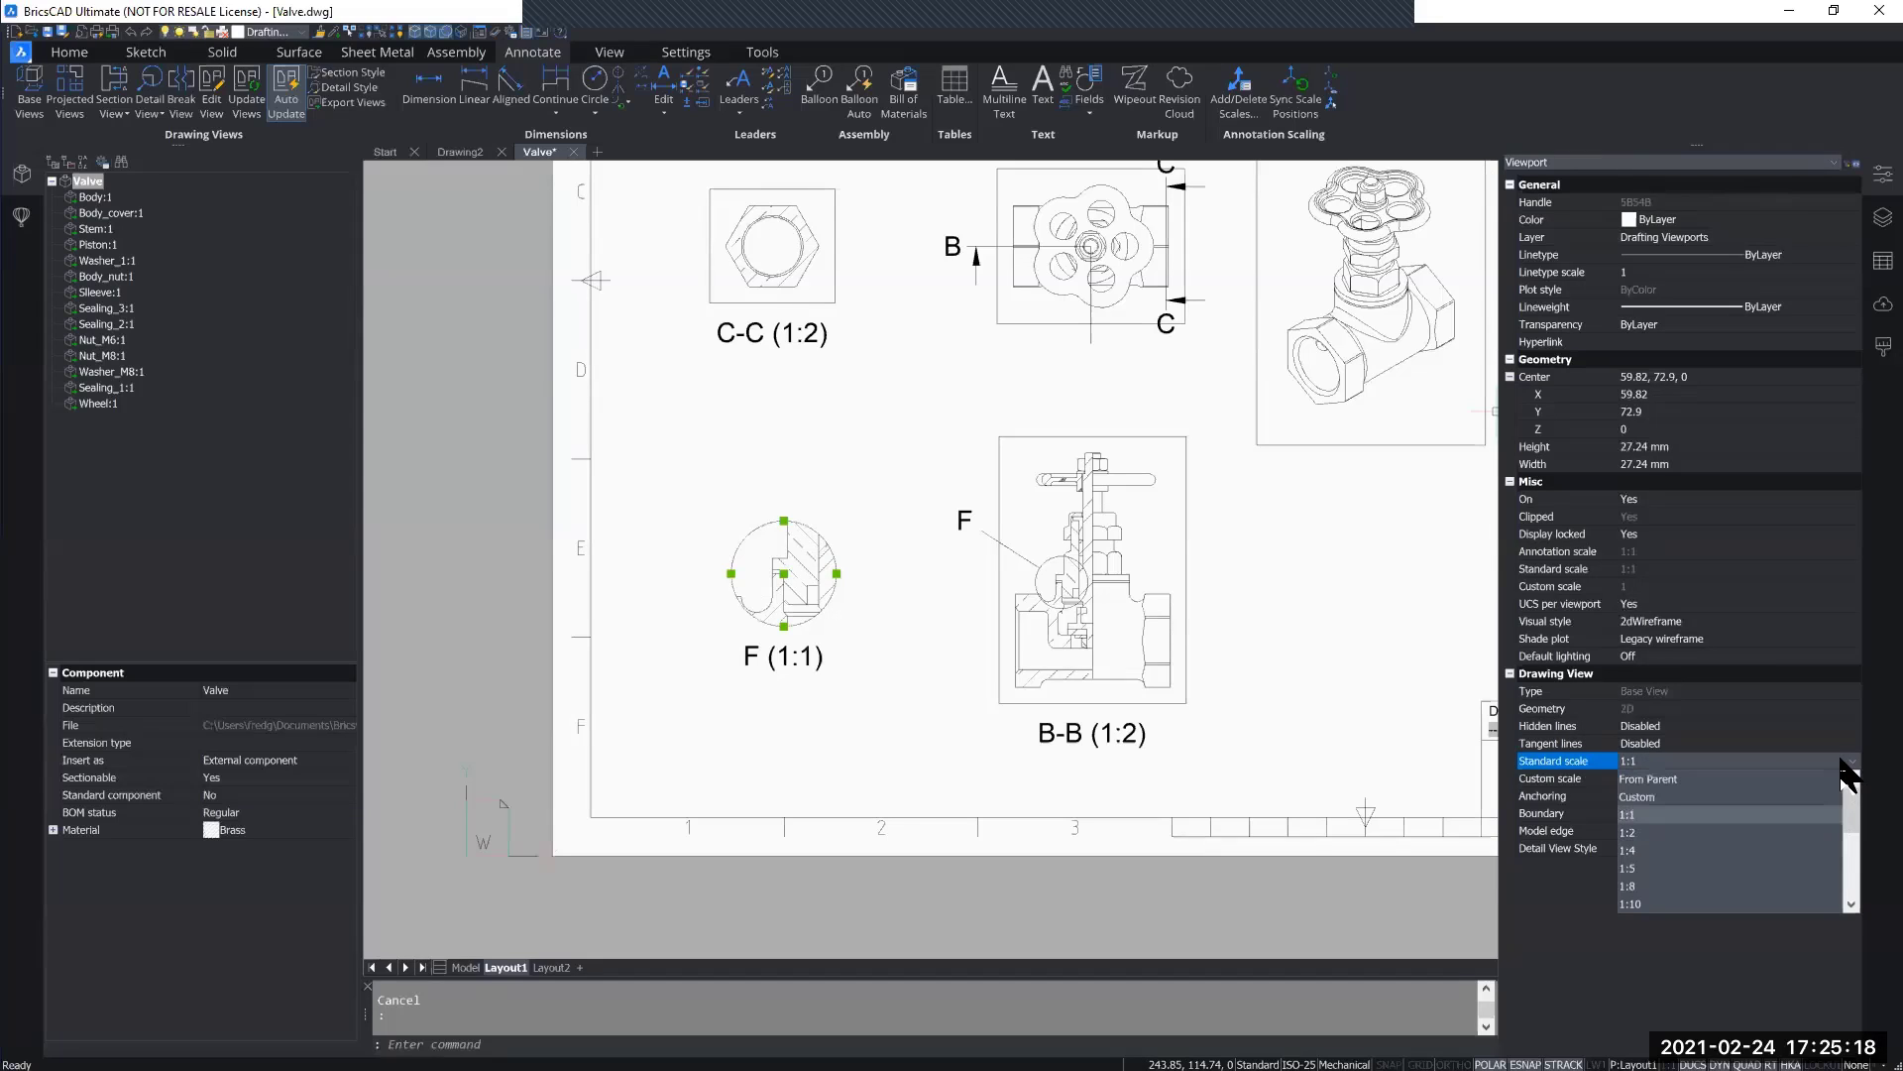
pyautogui.click(1549, 936)
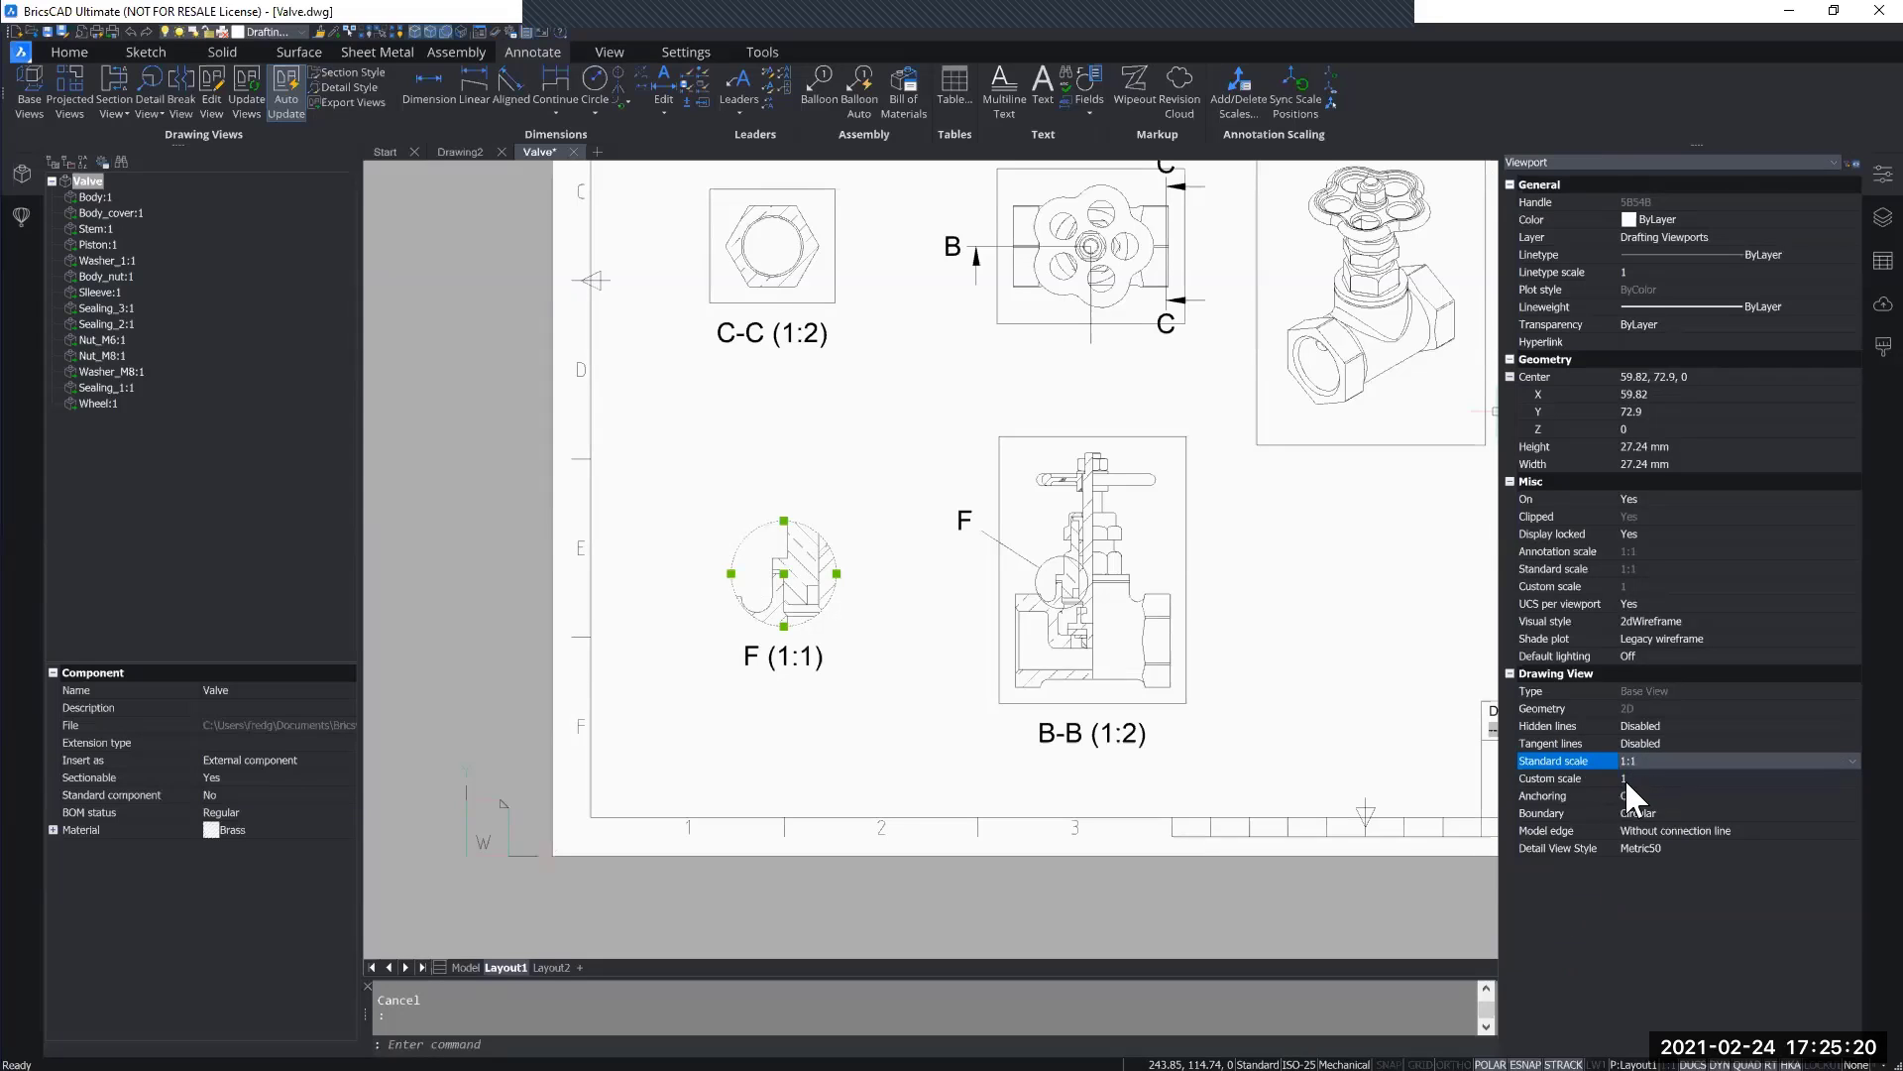
pyautogui.click(1846, 768)
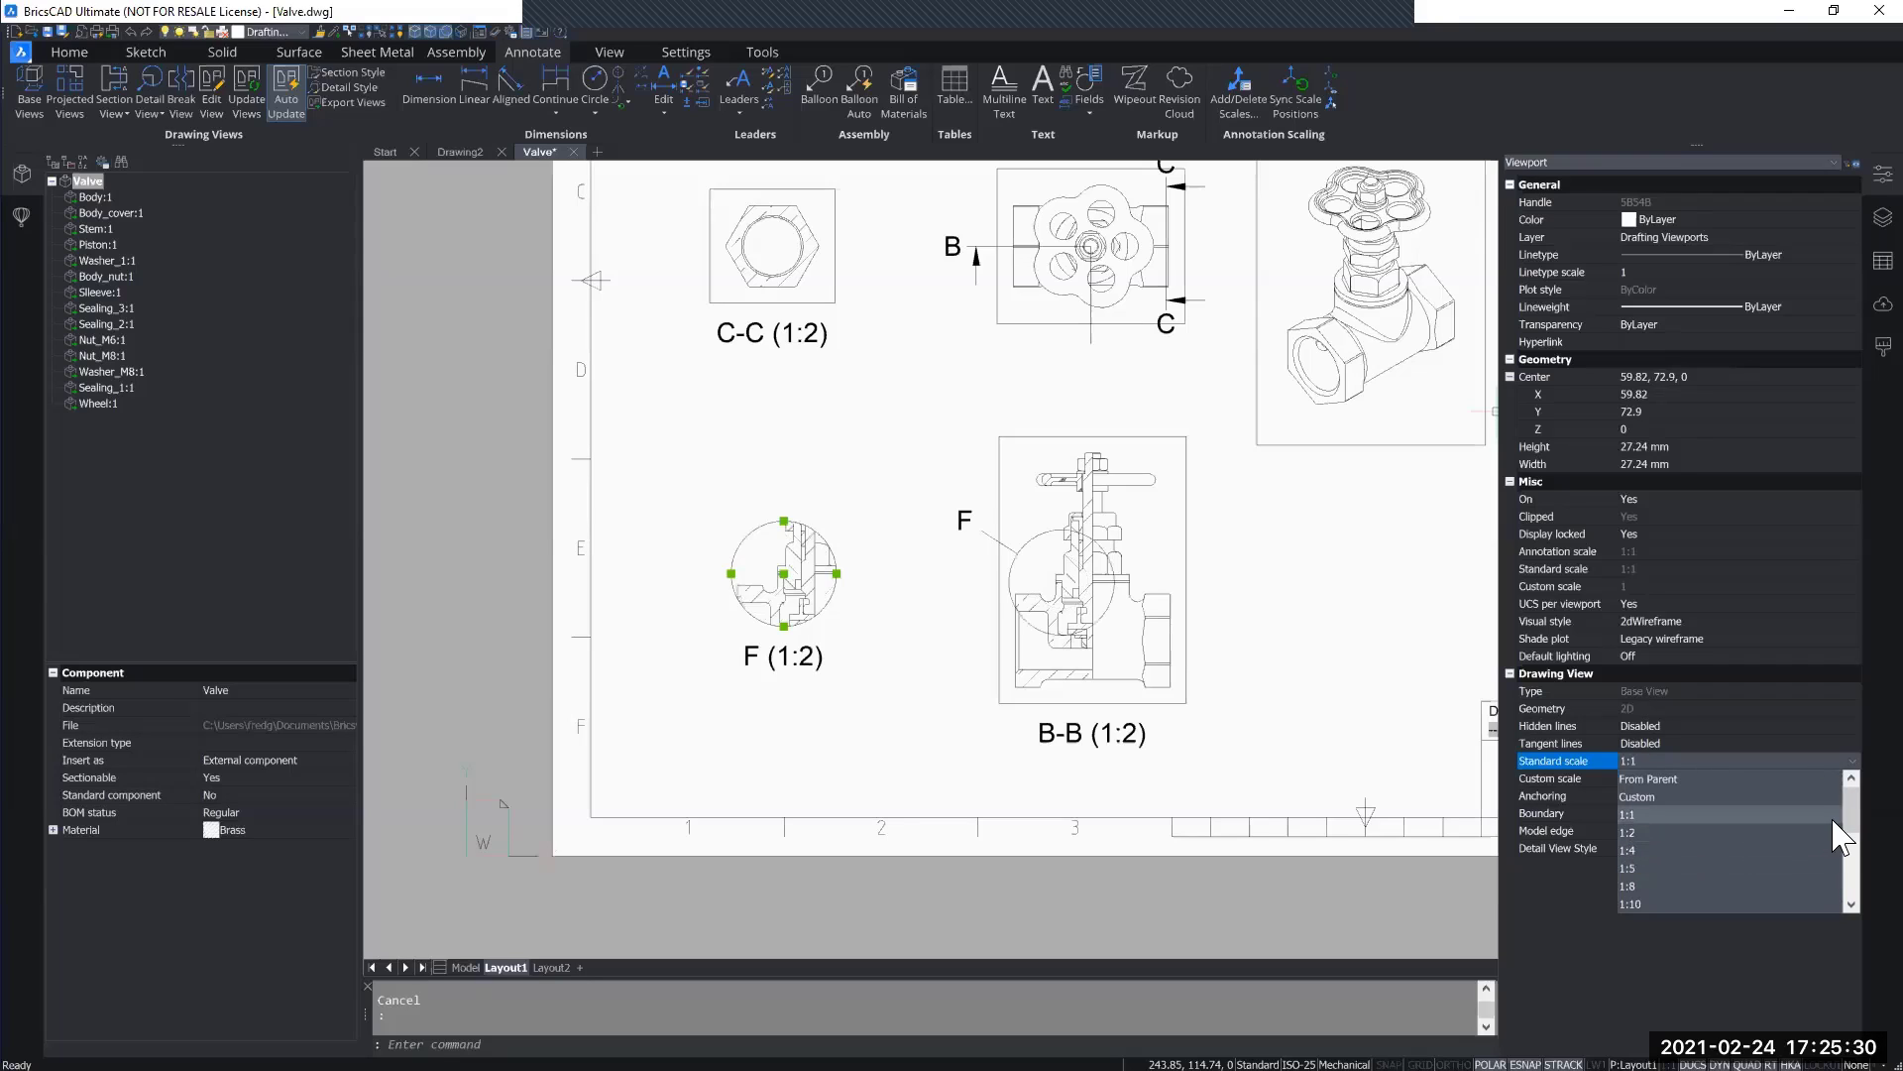
pyautogui.moveTo(1833, 820); pyautogui.dragTo(1842, 865)
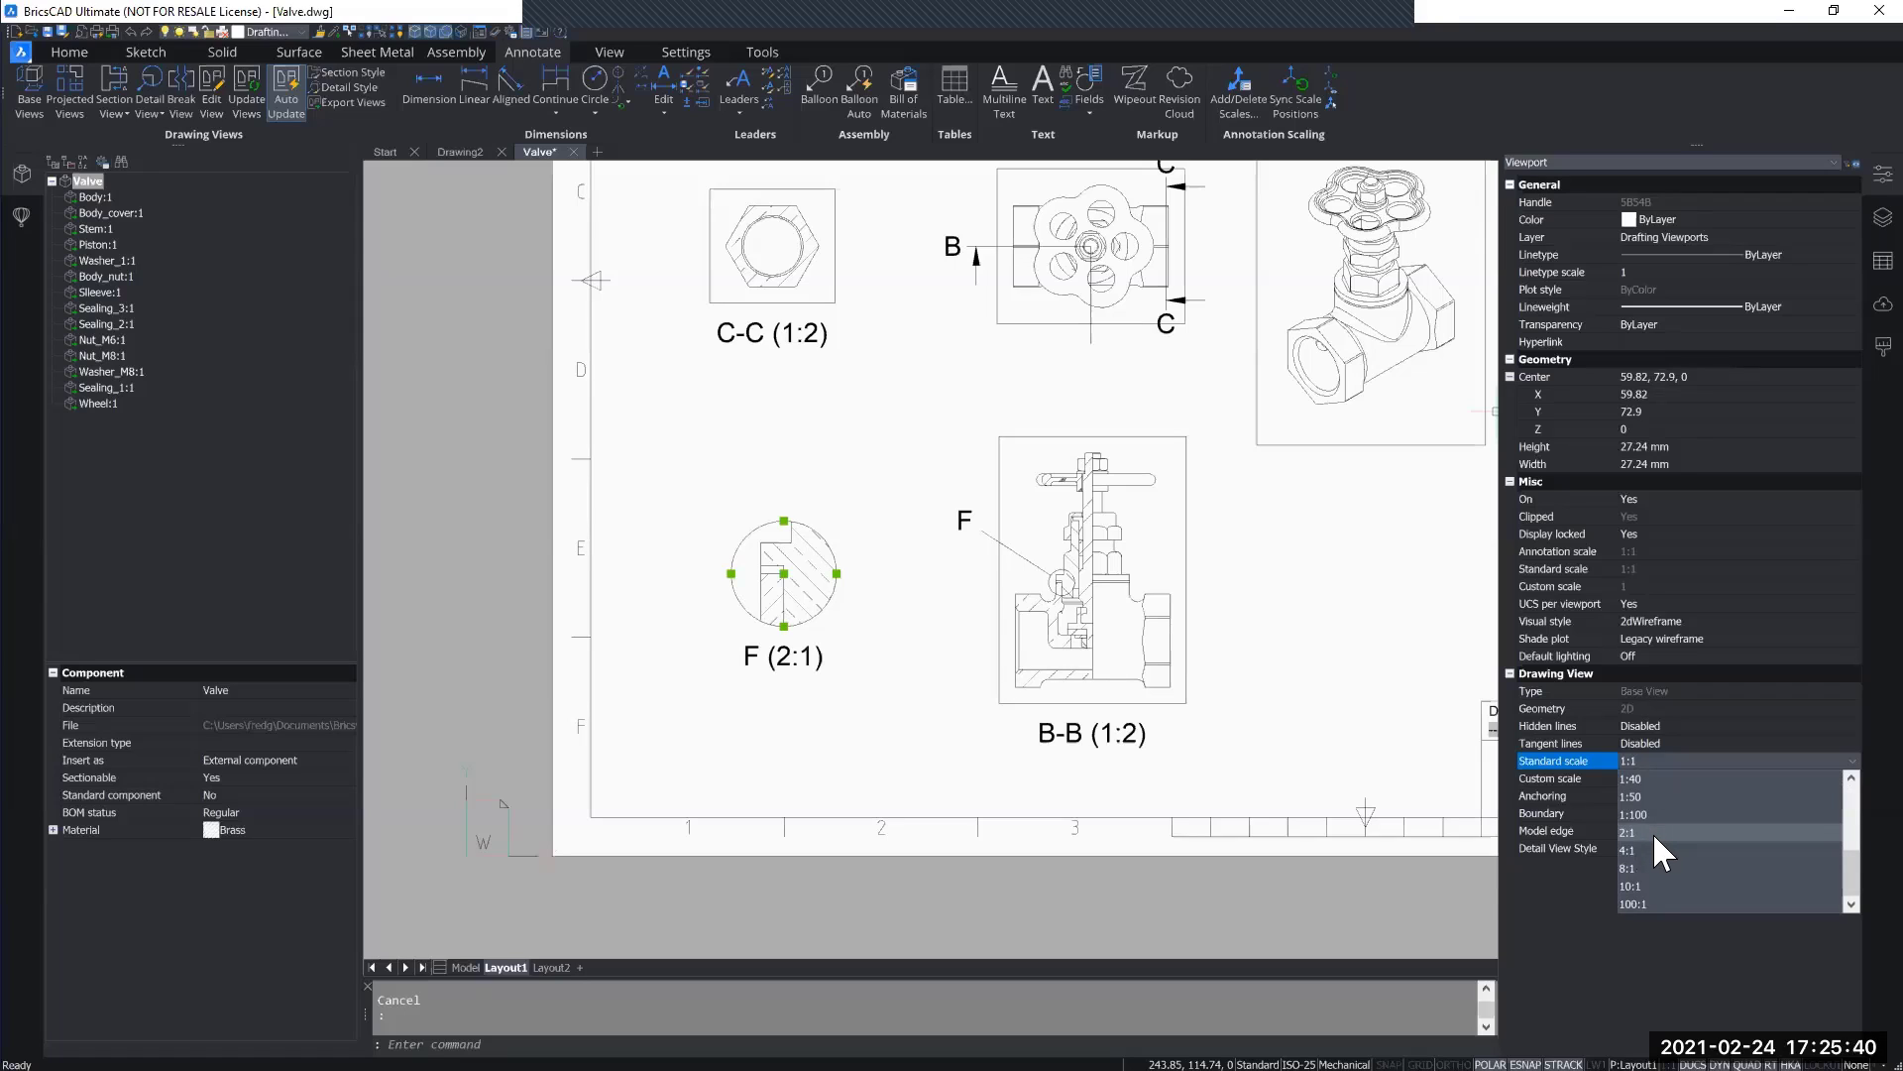
pyautogui.click(1652, 831)
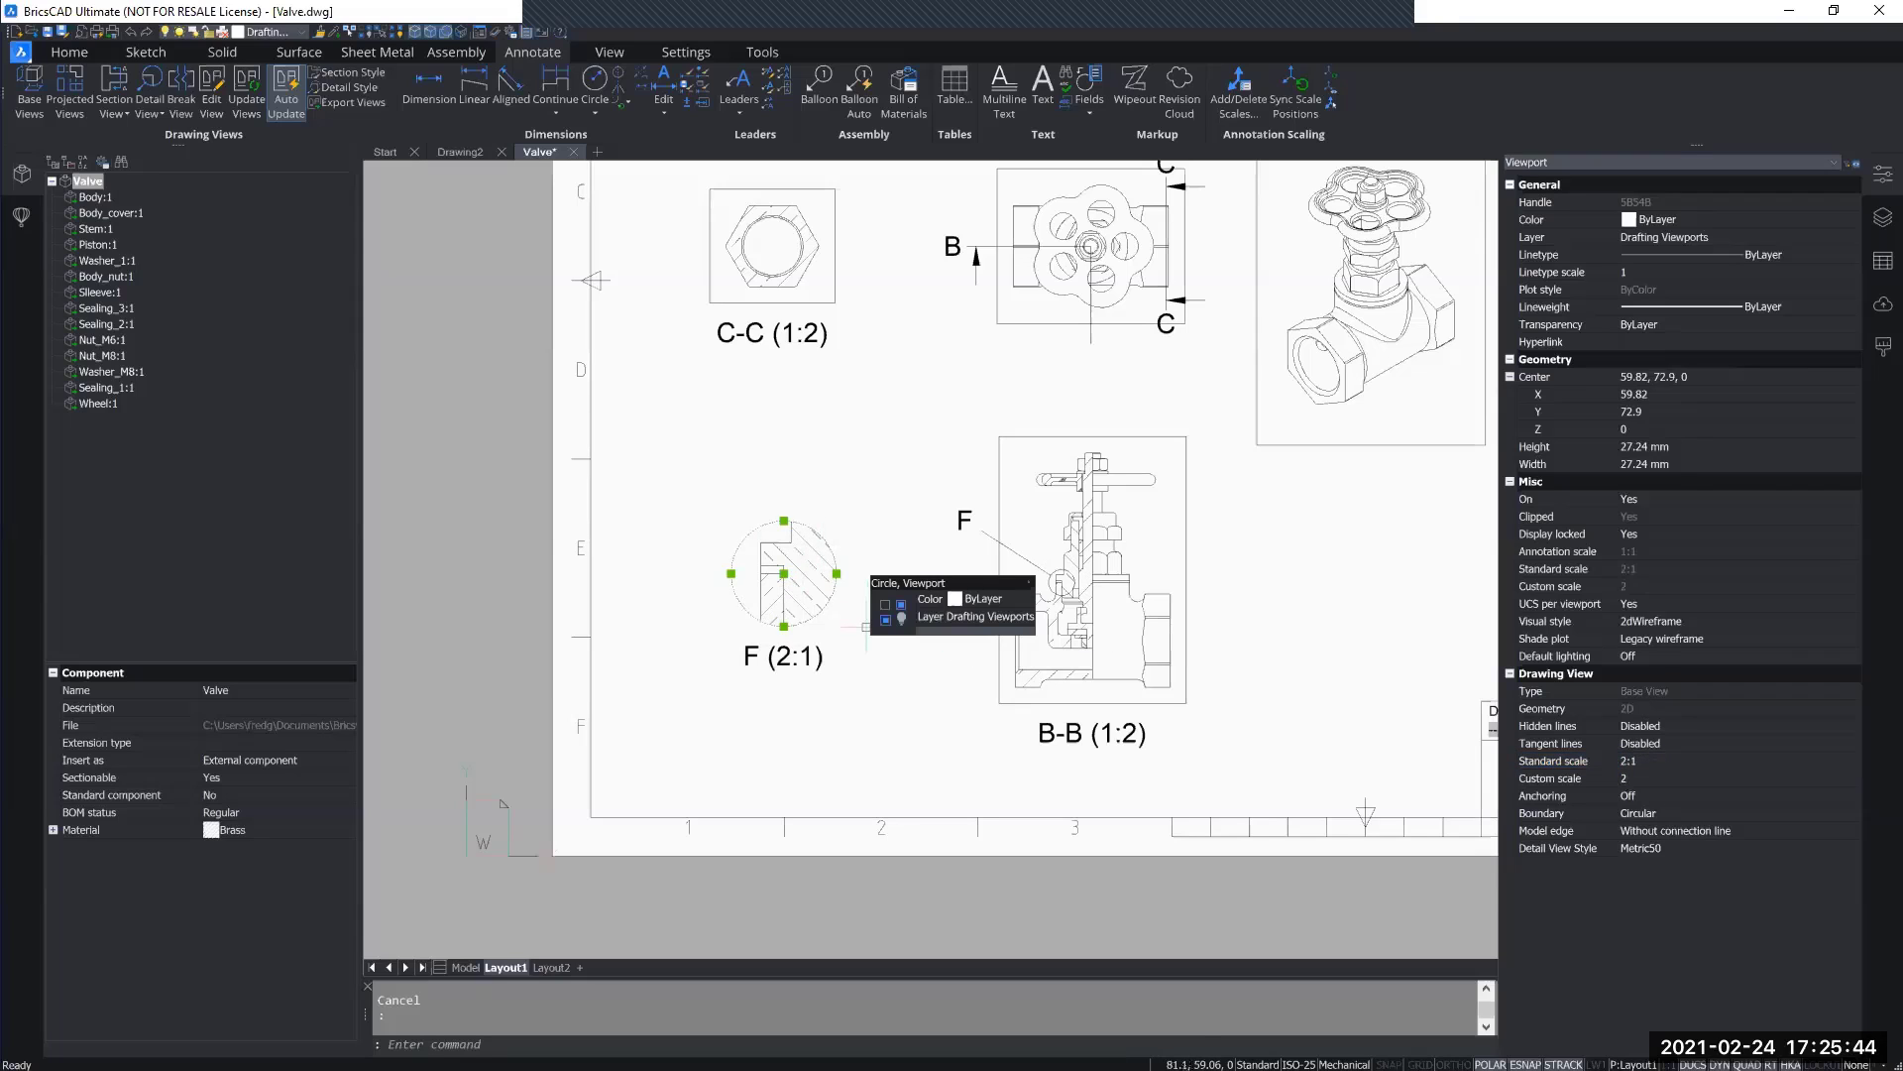
pyautogui.press('Escape')
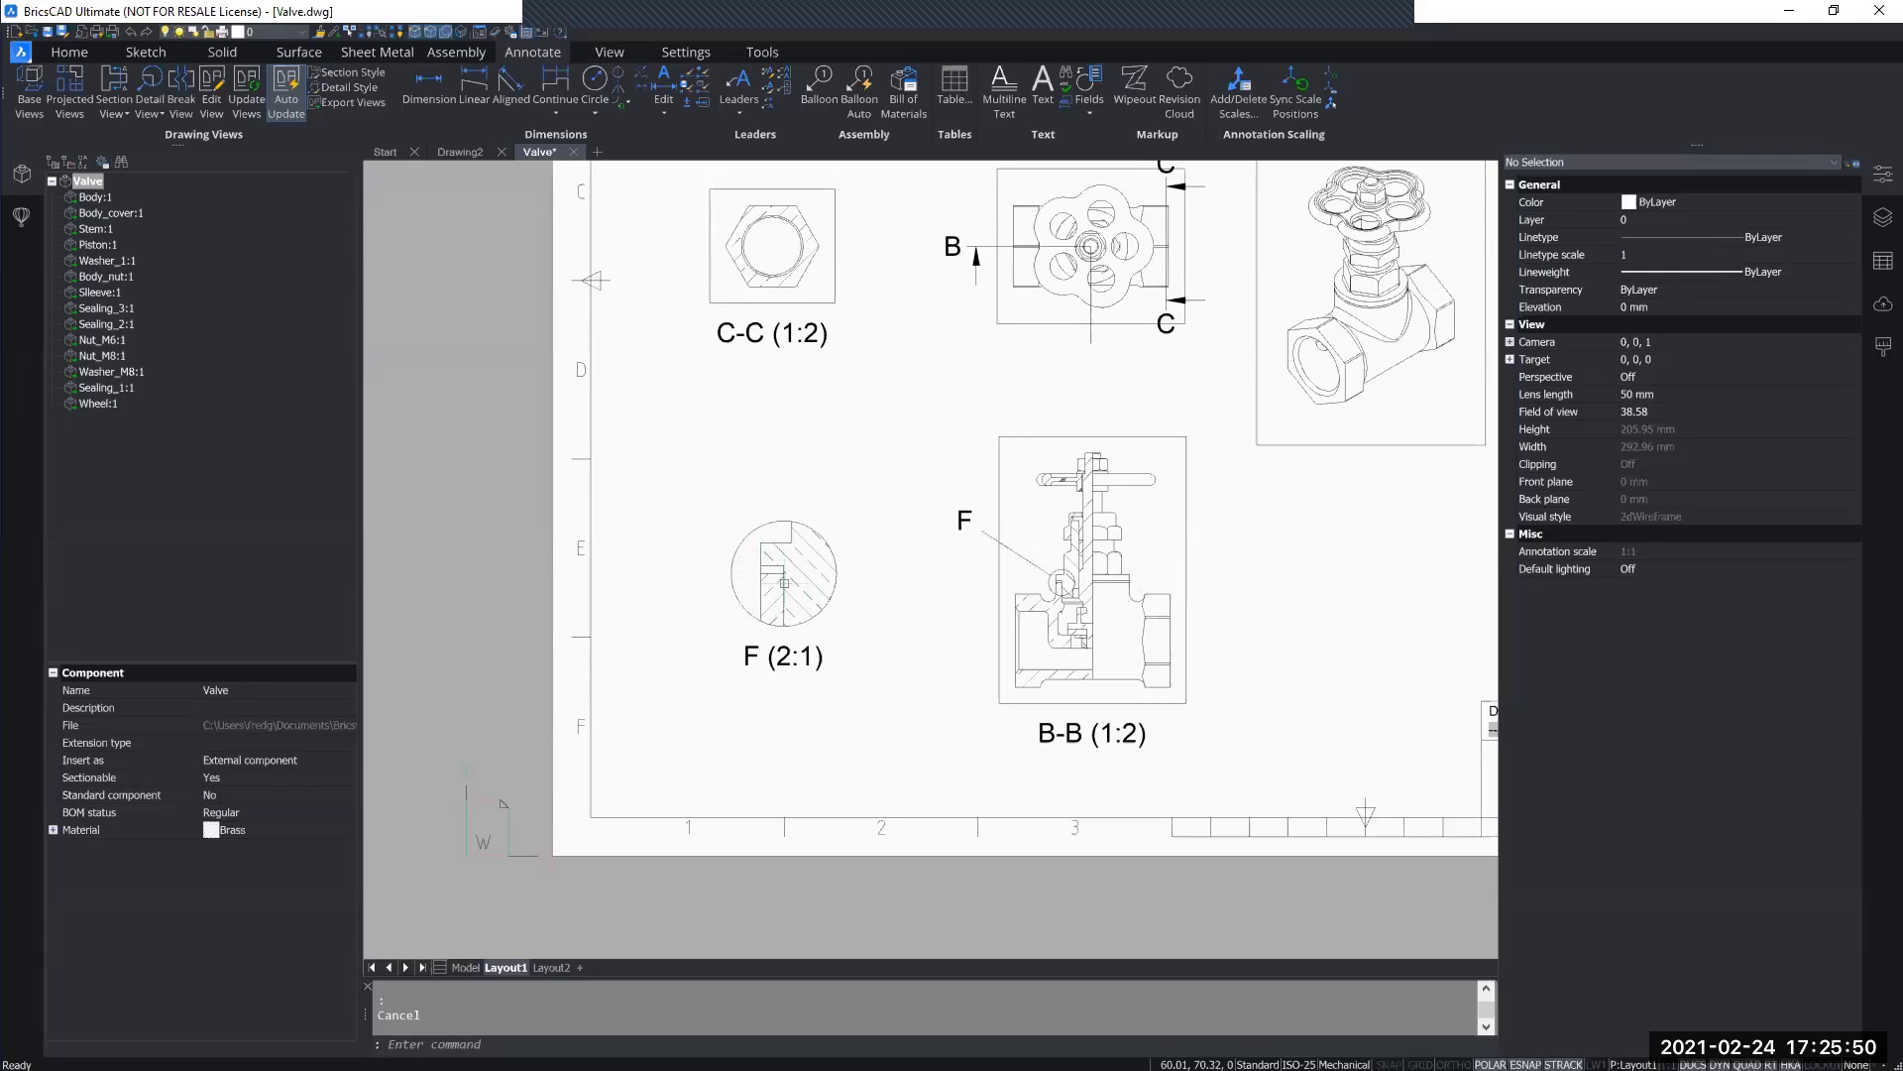
# Step: Enlarge detail boundary F's circle in section B-B so it reaches from the body's neck fillet into the stem
pyautogui.moveTo(778, 522)
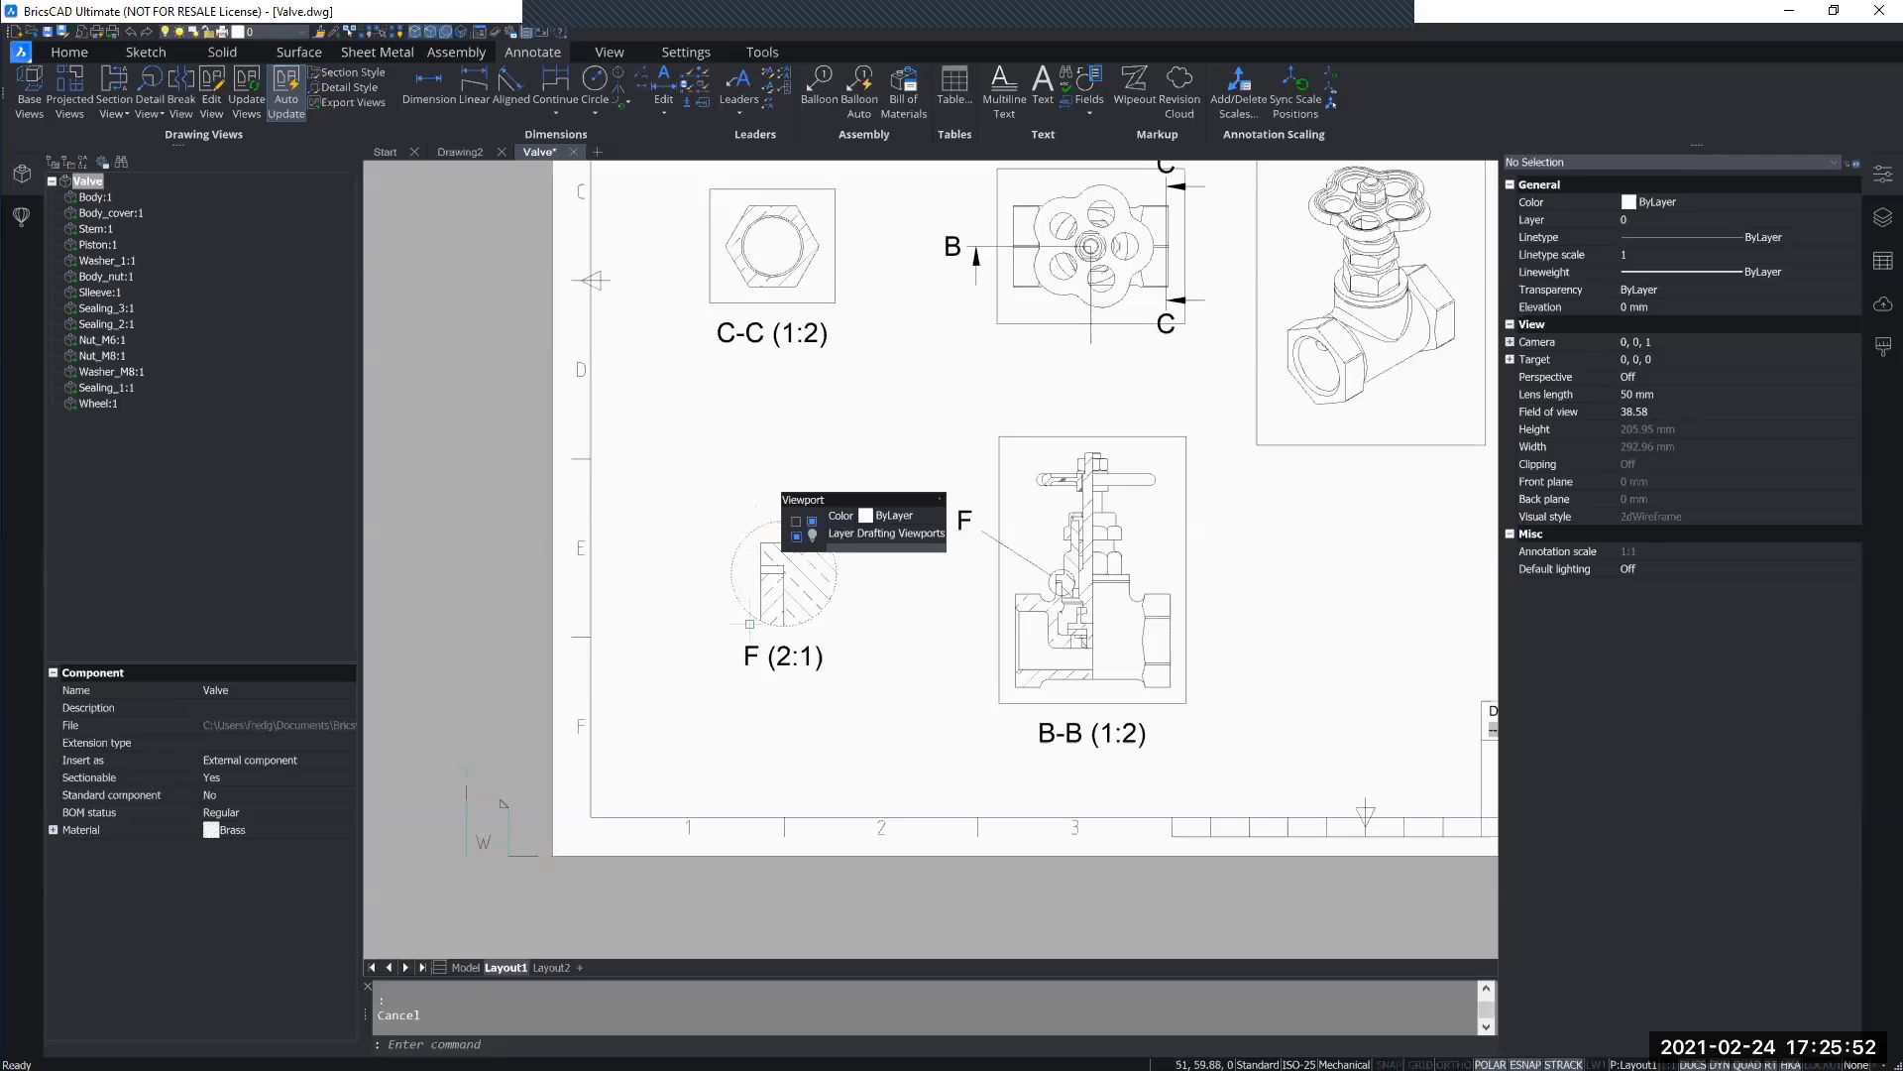
pyautogui.scroll(7, 1063, 580)
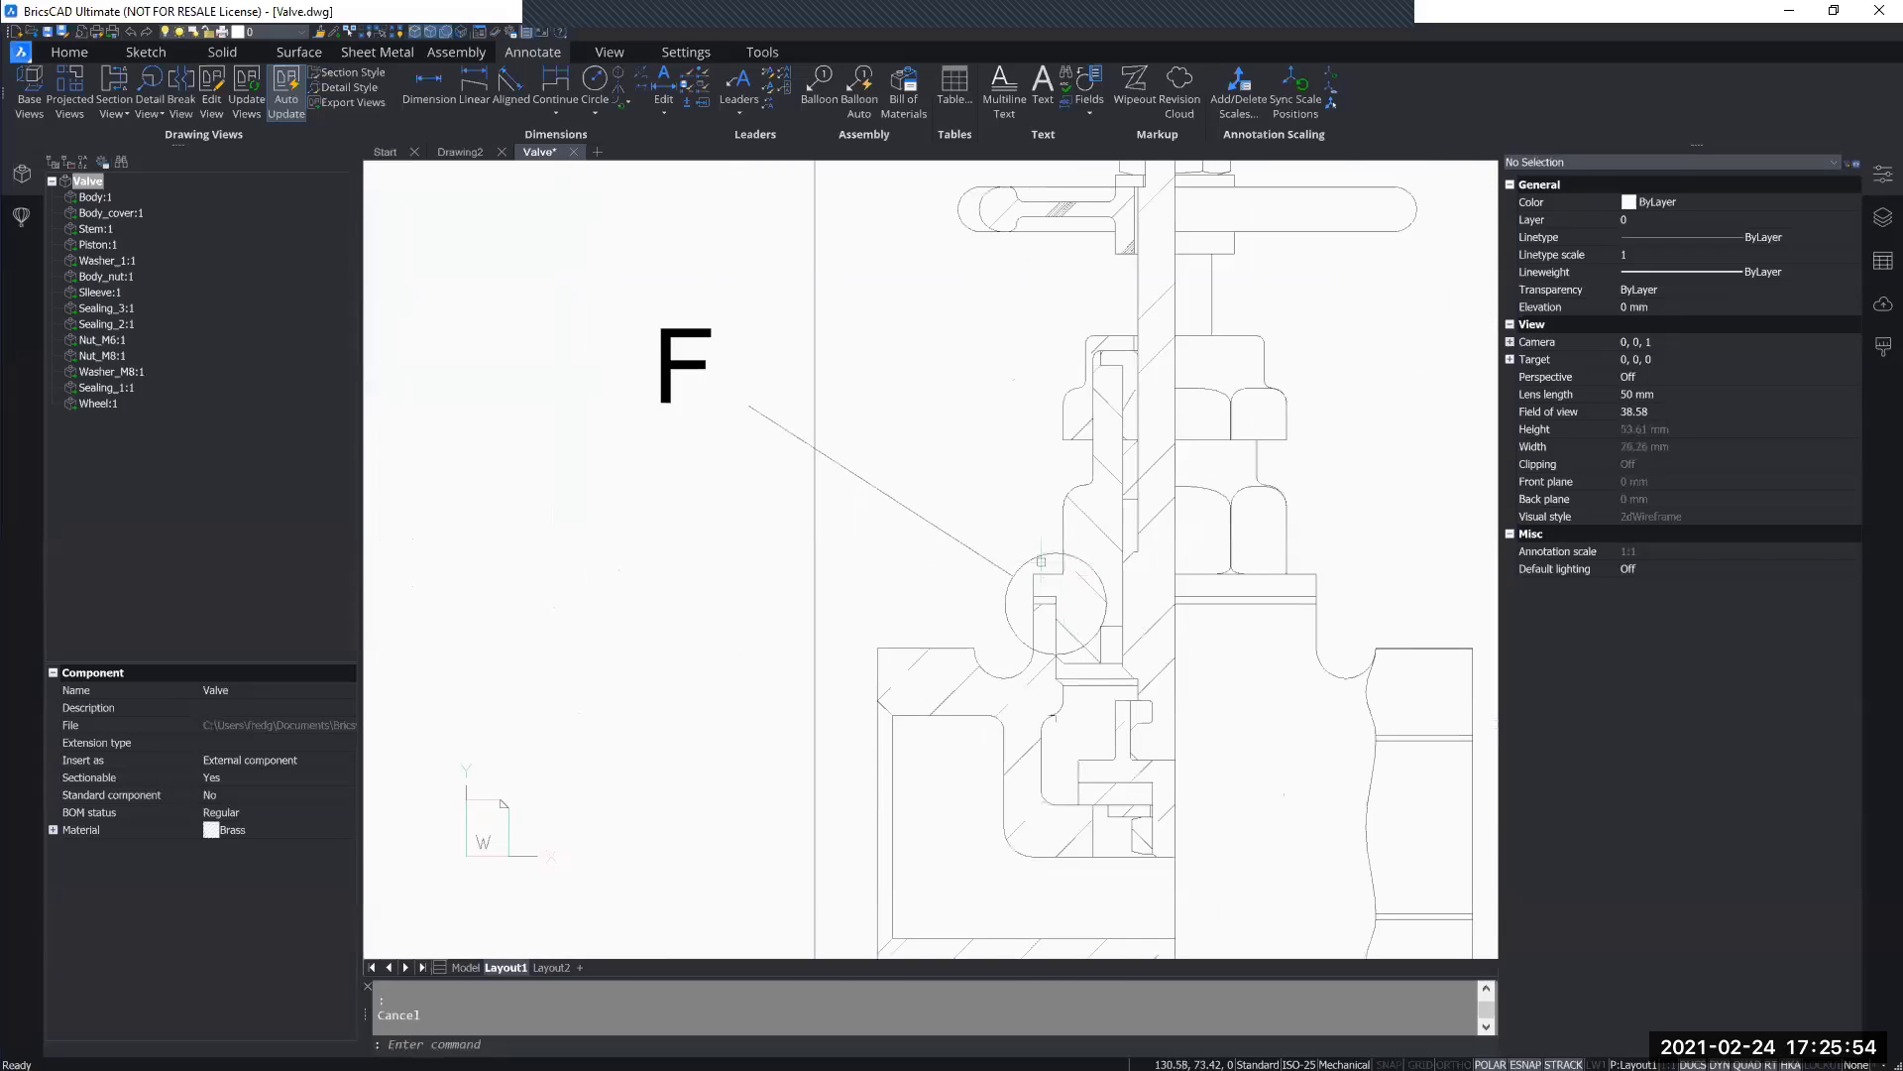
pyautogui.click(1041, 567)
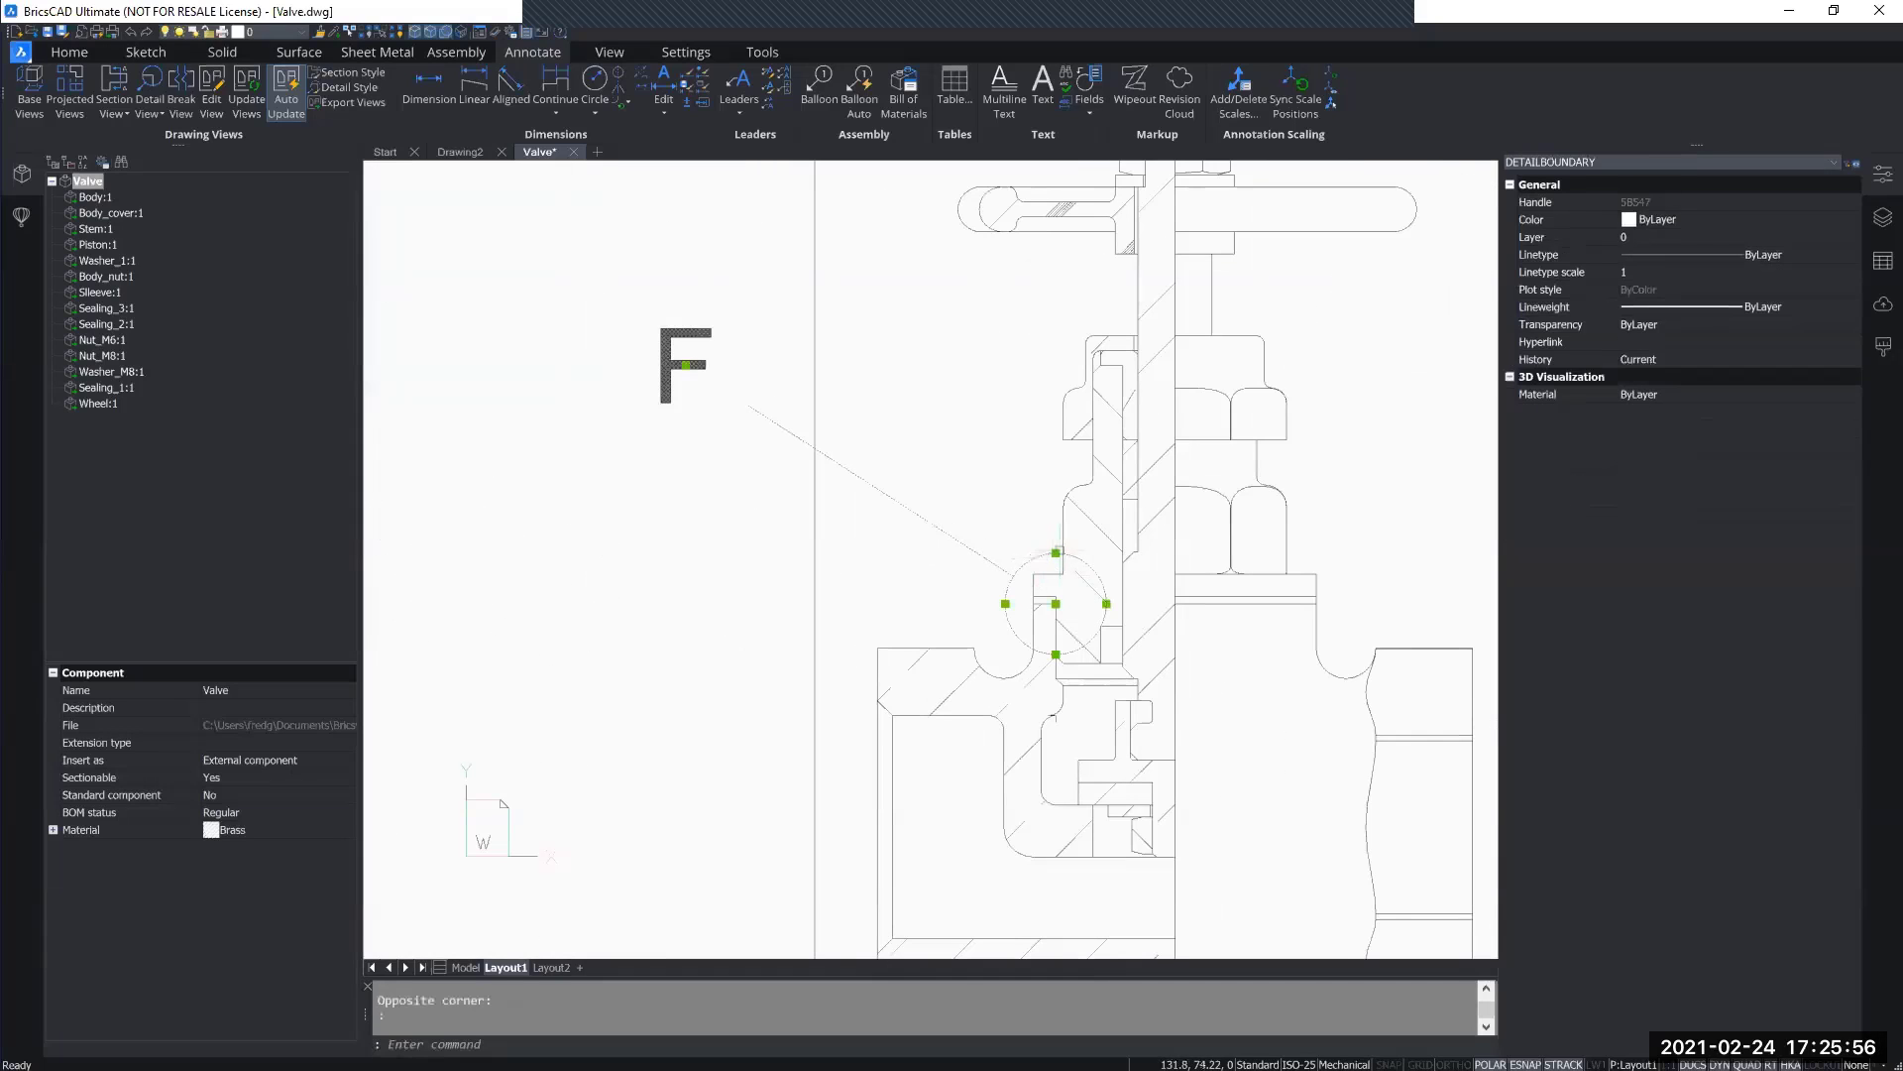
pyautogui.click(1056, 552)
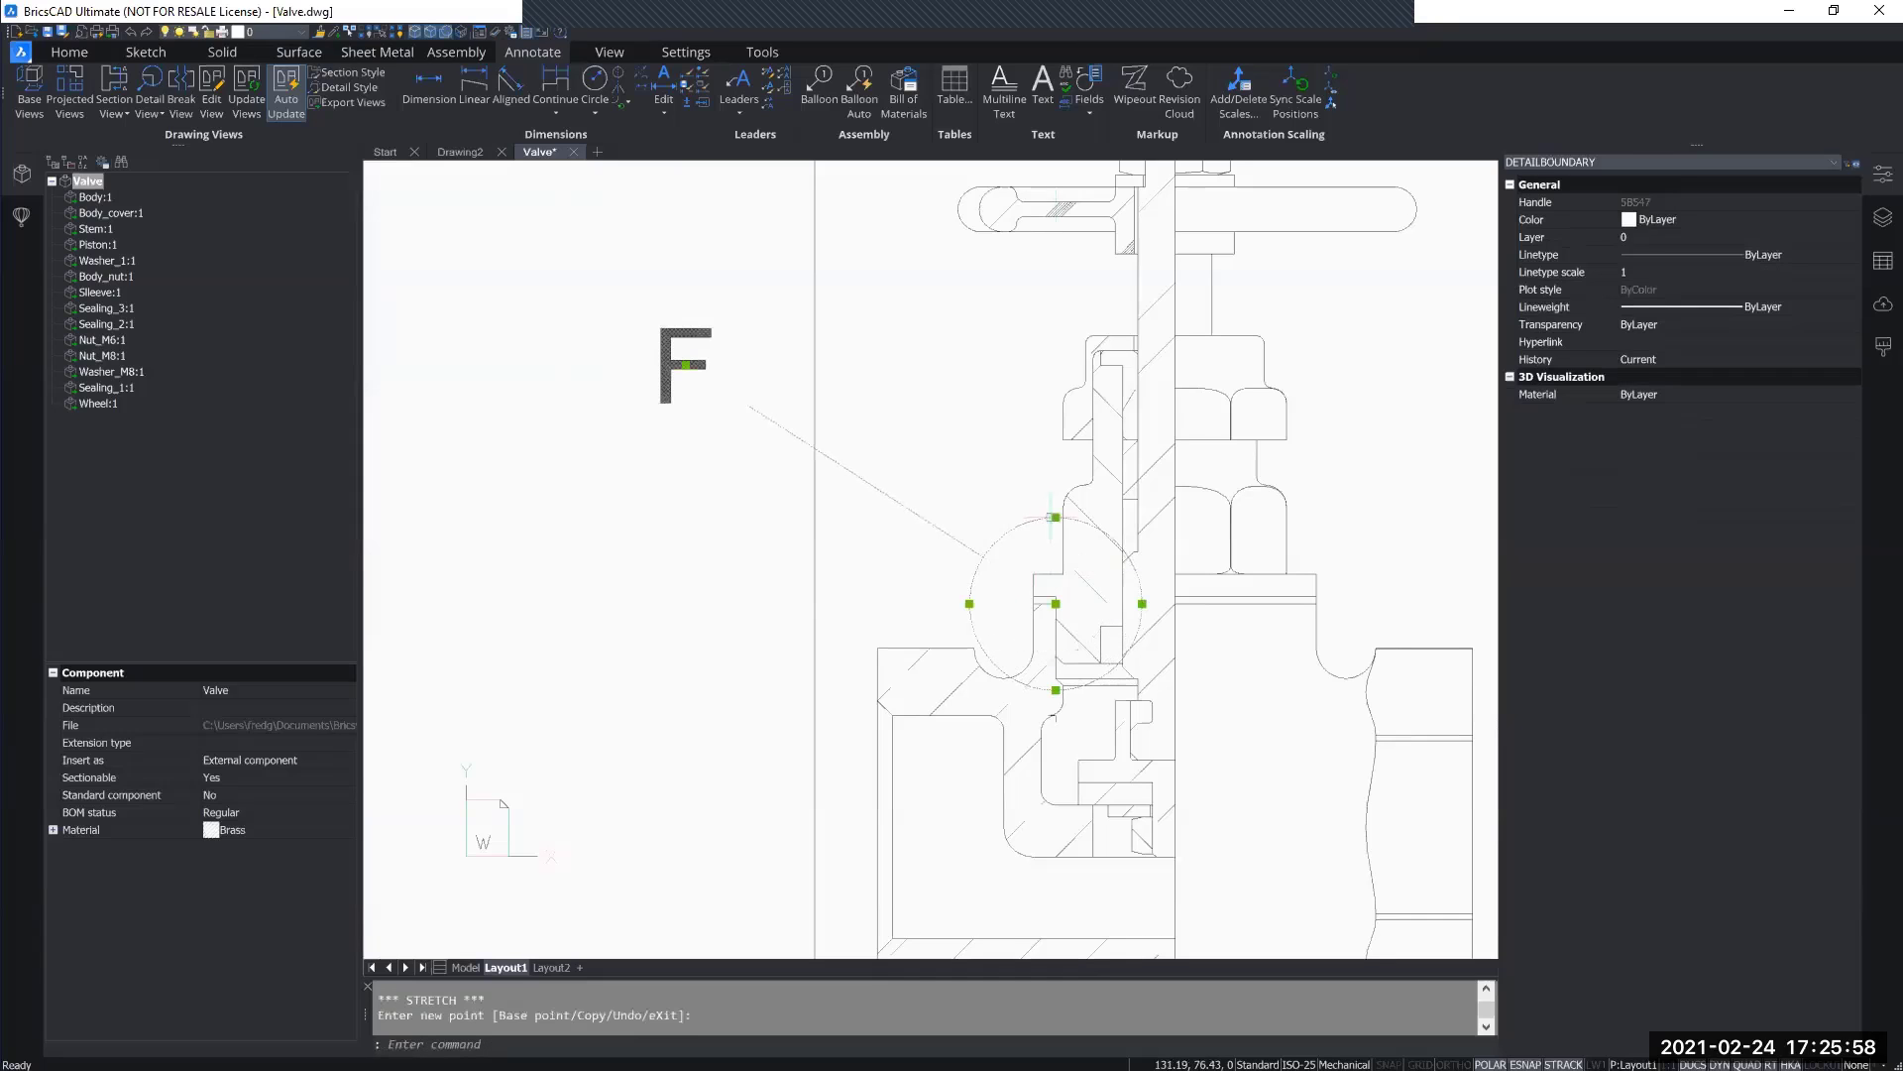
pyautogui.press('Escape')
pyautogui.press('Escape')
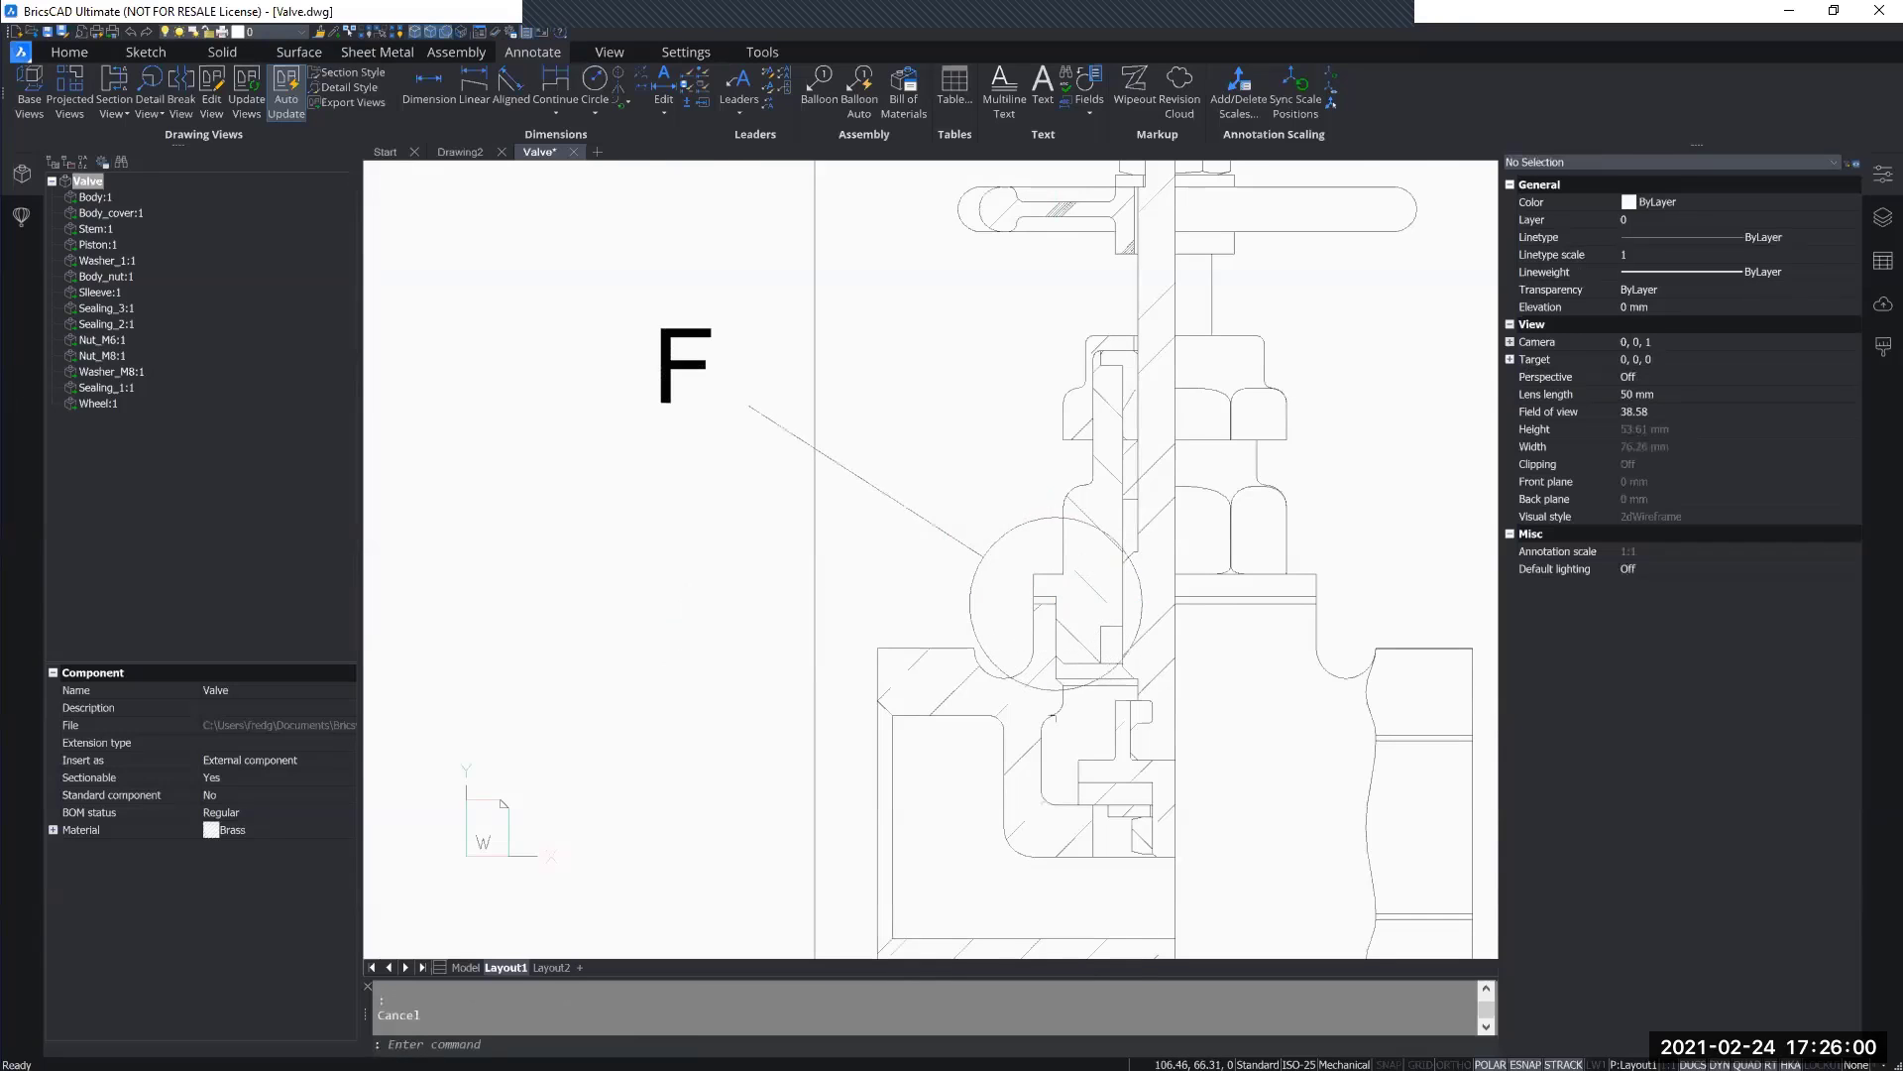
# Step: Examine the resized detail view F and review the arrangement of all views on the Layout1 sheet
pyautogui.scroll(-7, 751, 667)
pyautogui.scroll(3, 748, 672)
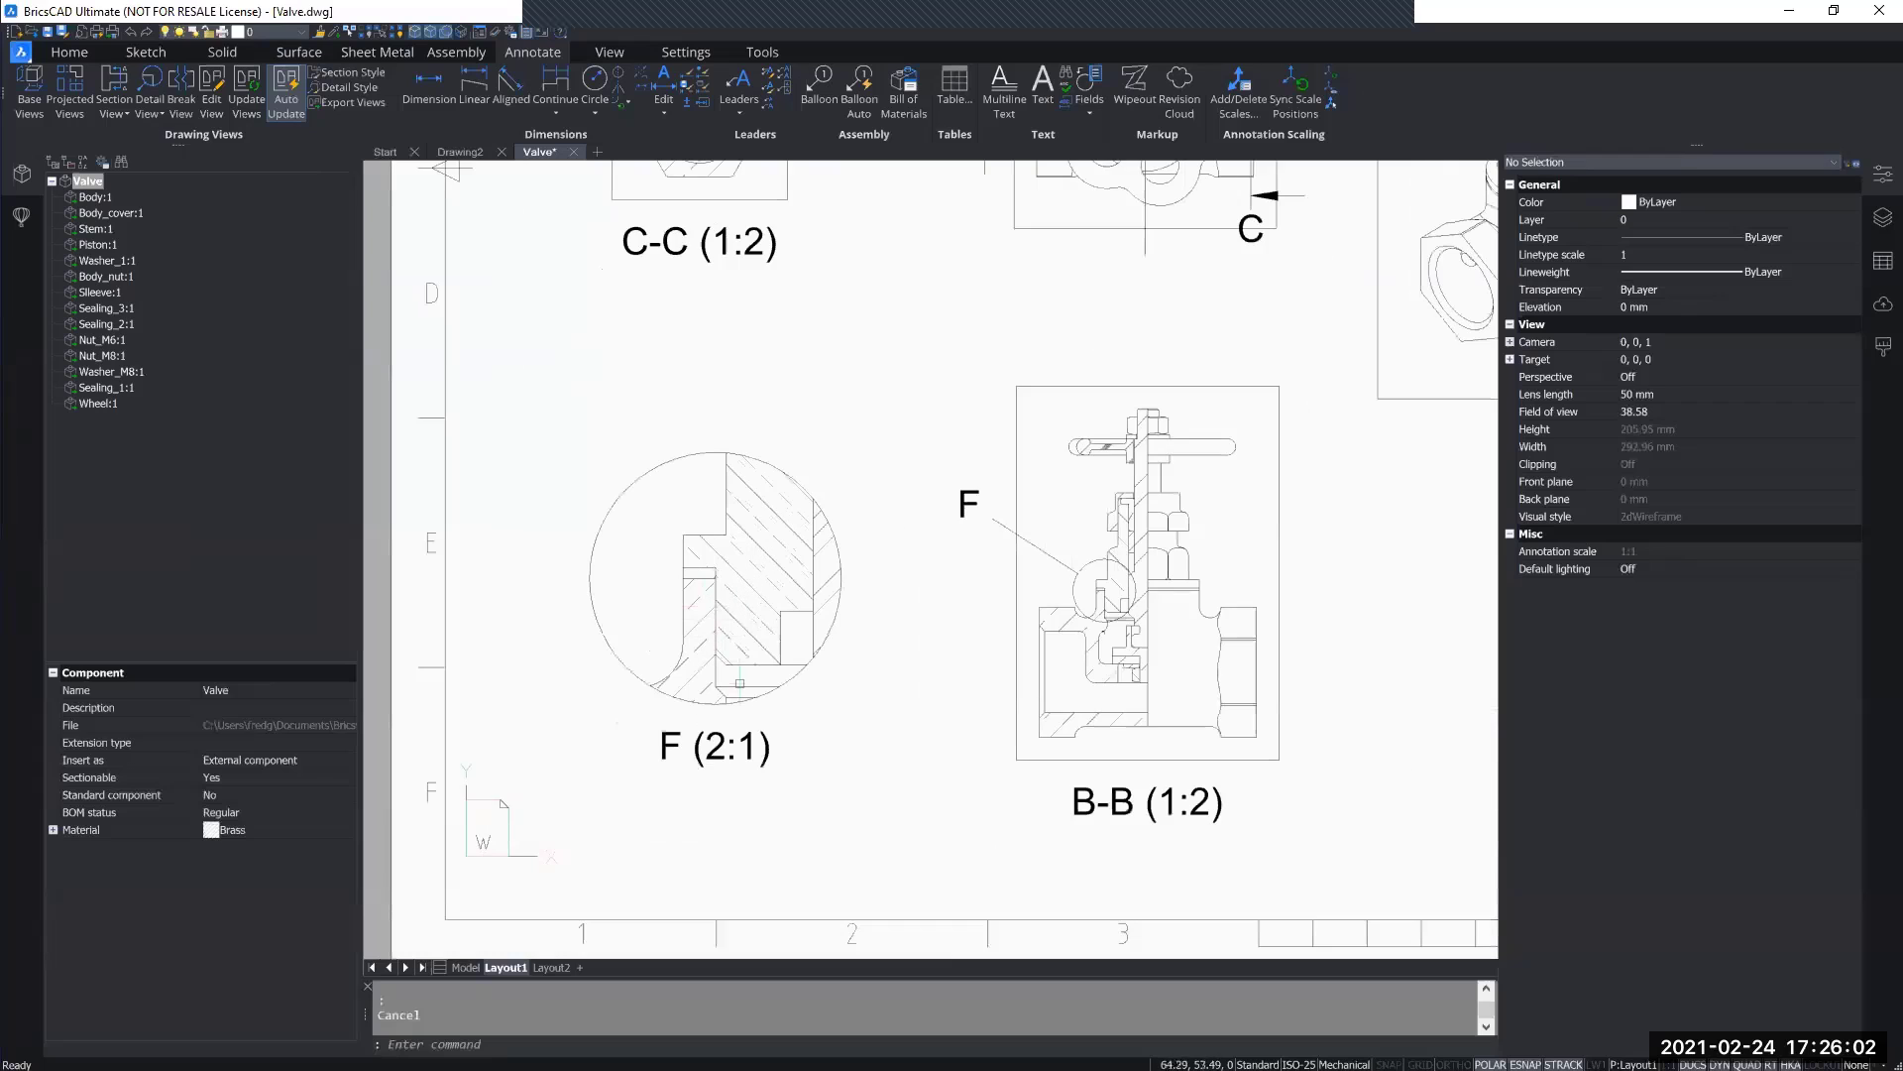
pyautogui.scroll(-5, 957, 673)
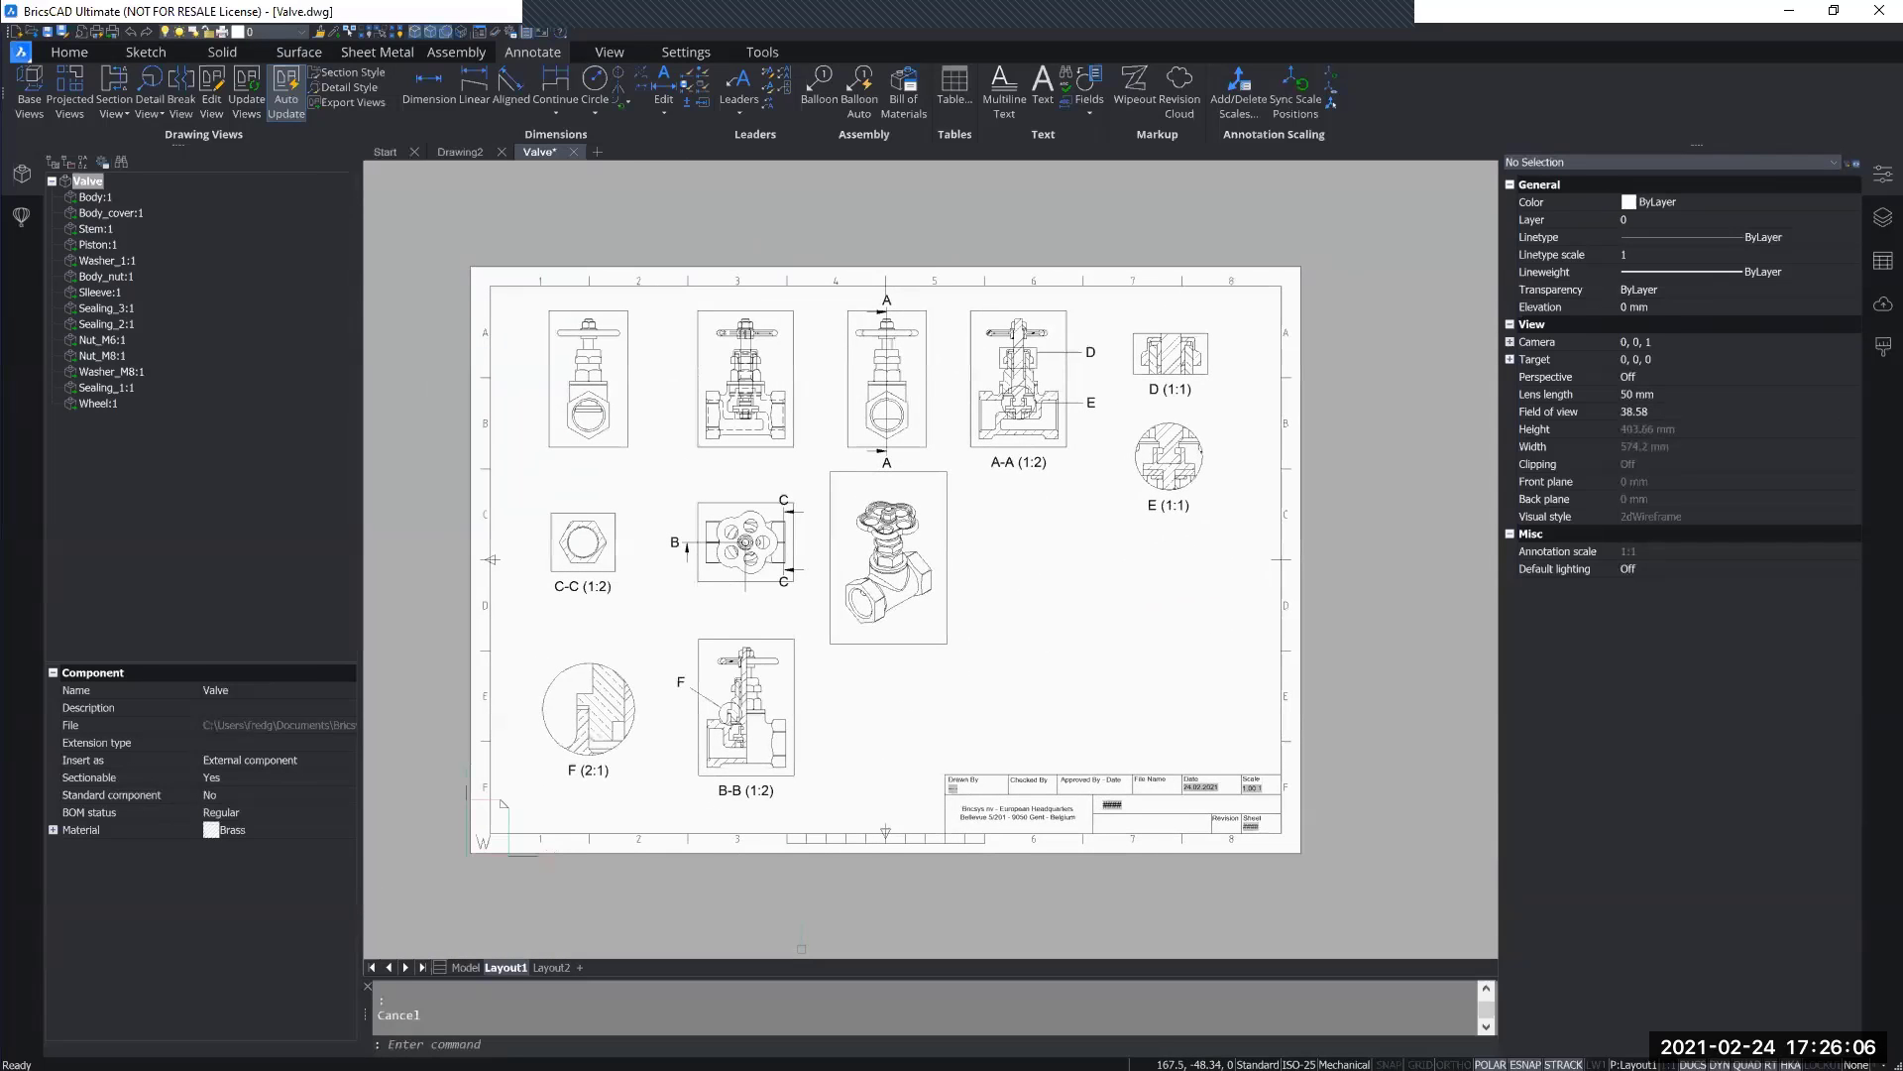
pyautogui.moveTo(1014, 645); pyautogui.dragTo(1031, 648, button='middle')
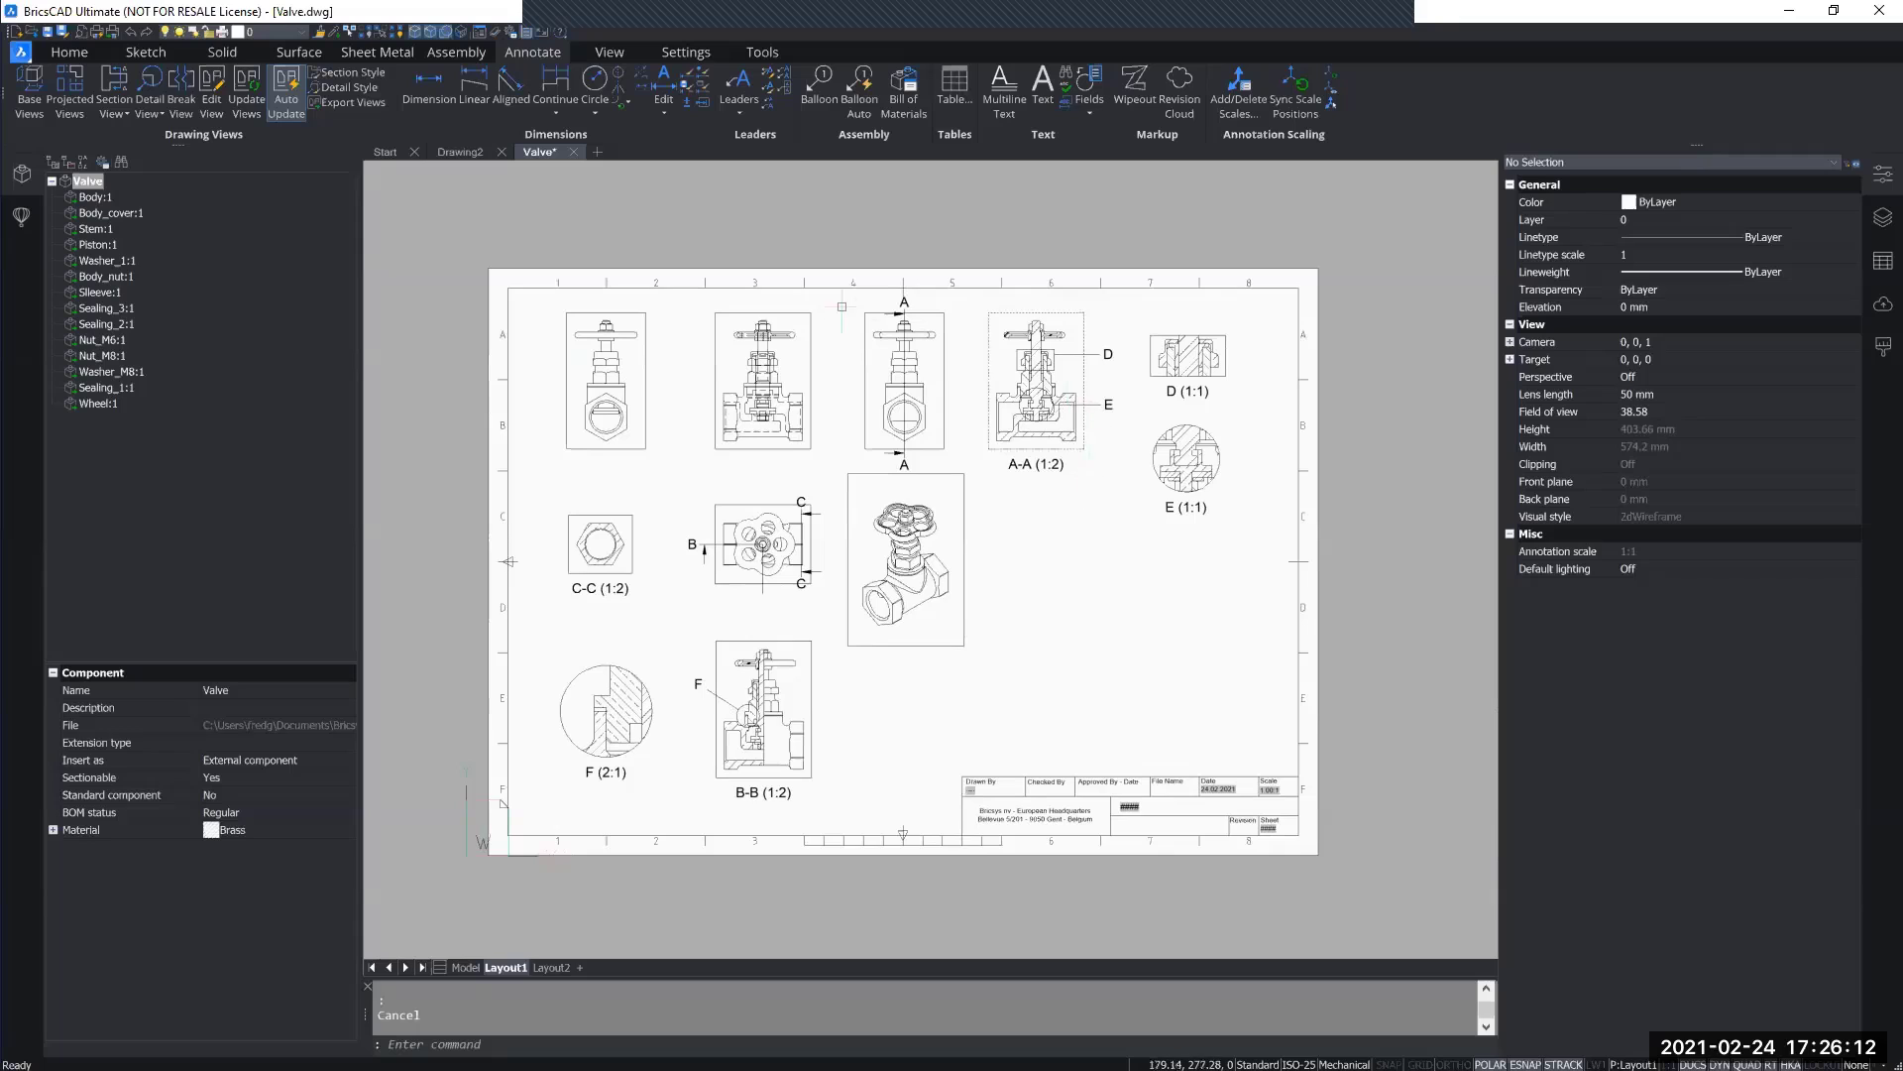
pyautogui.scroll(3, 921, 304)
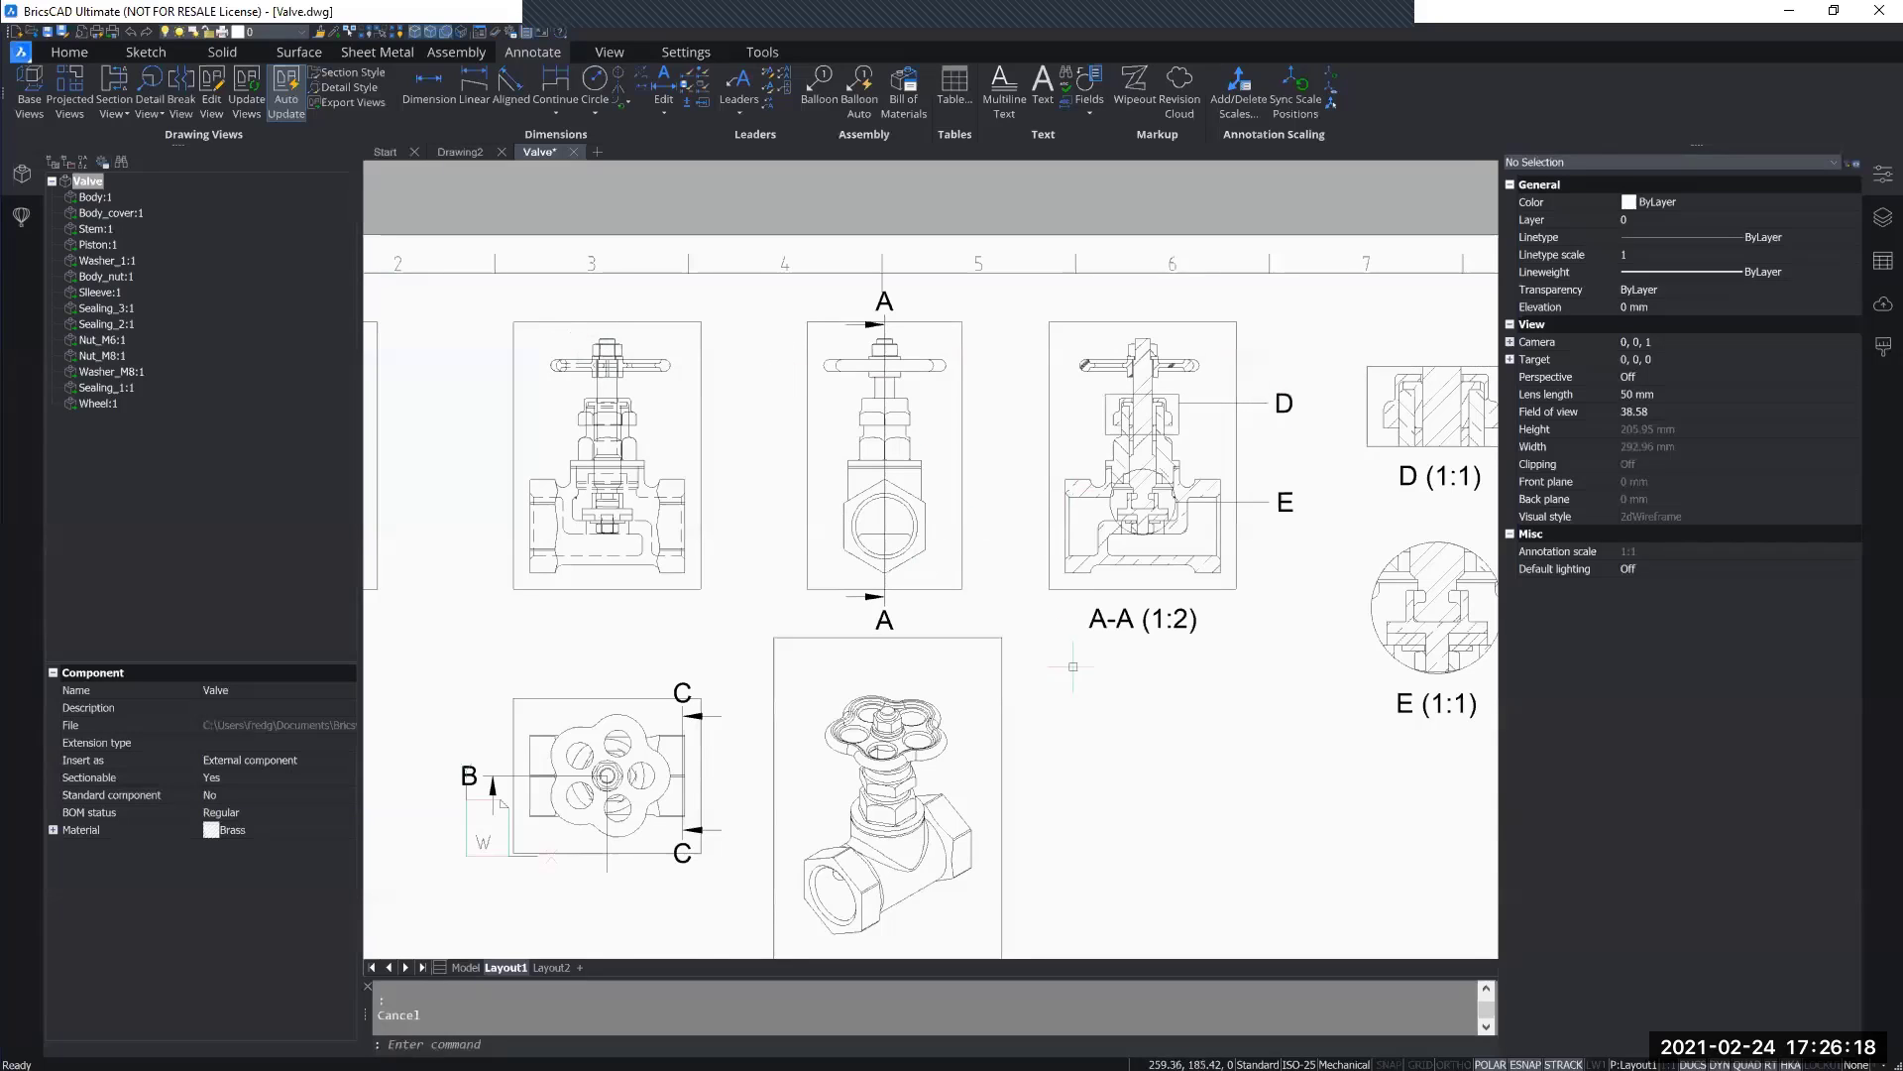
pyautogui.scroll(-5, 1076, 624)
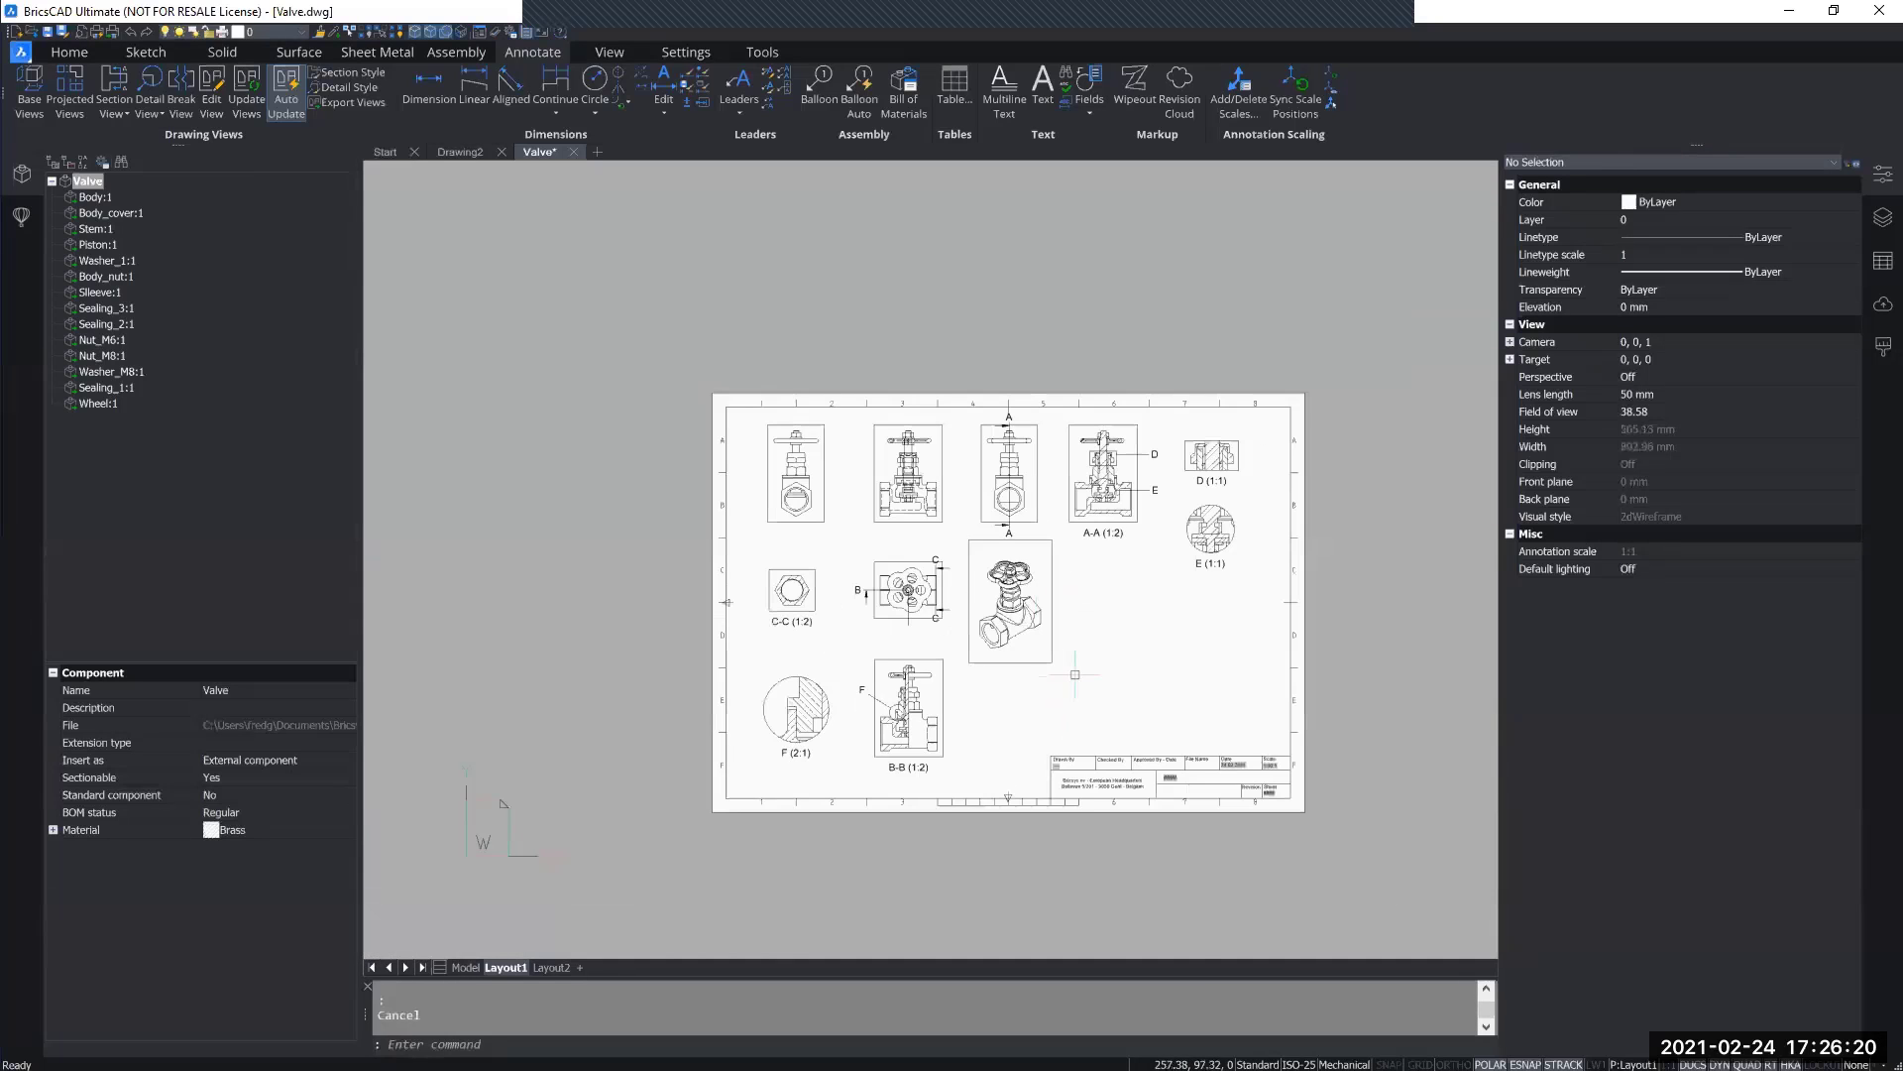
pyautogui.moveTo(1032, 682); pyautogui.dragTo(1014, 695, button='middle')
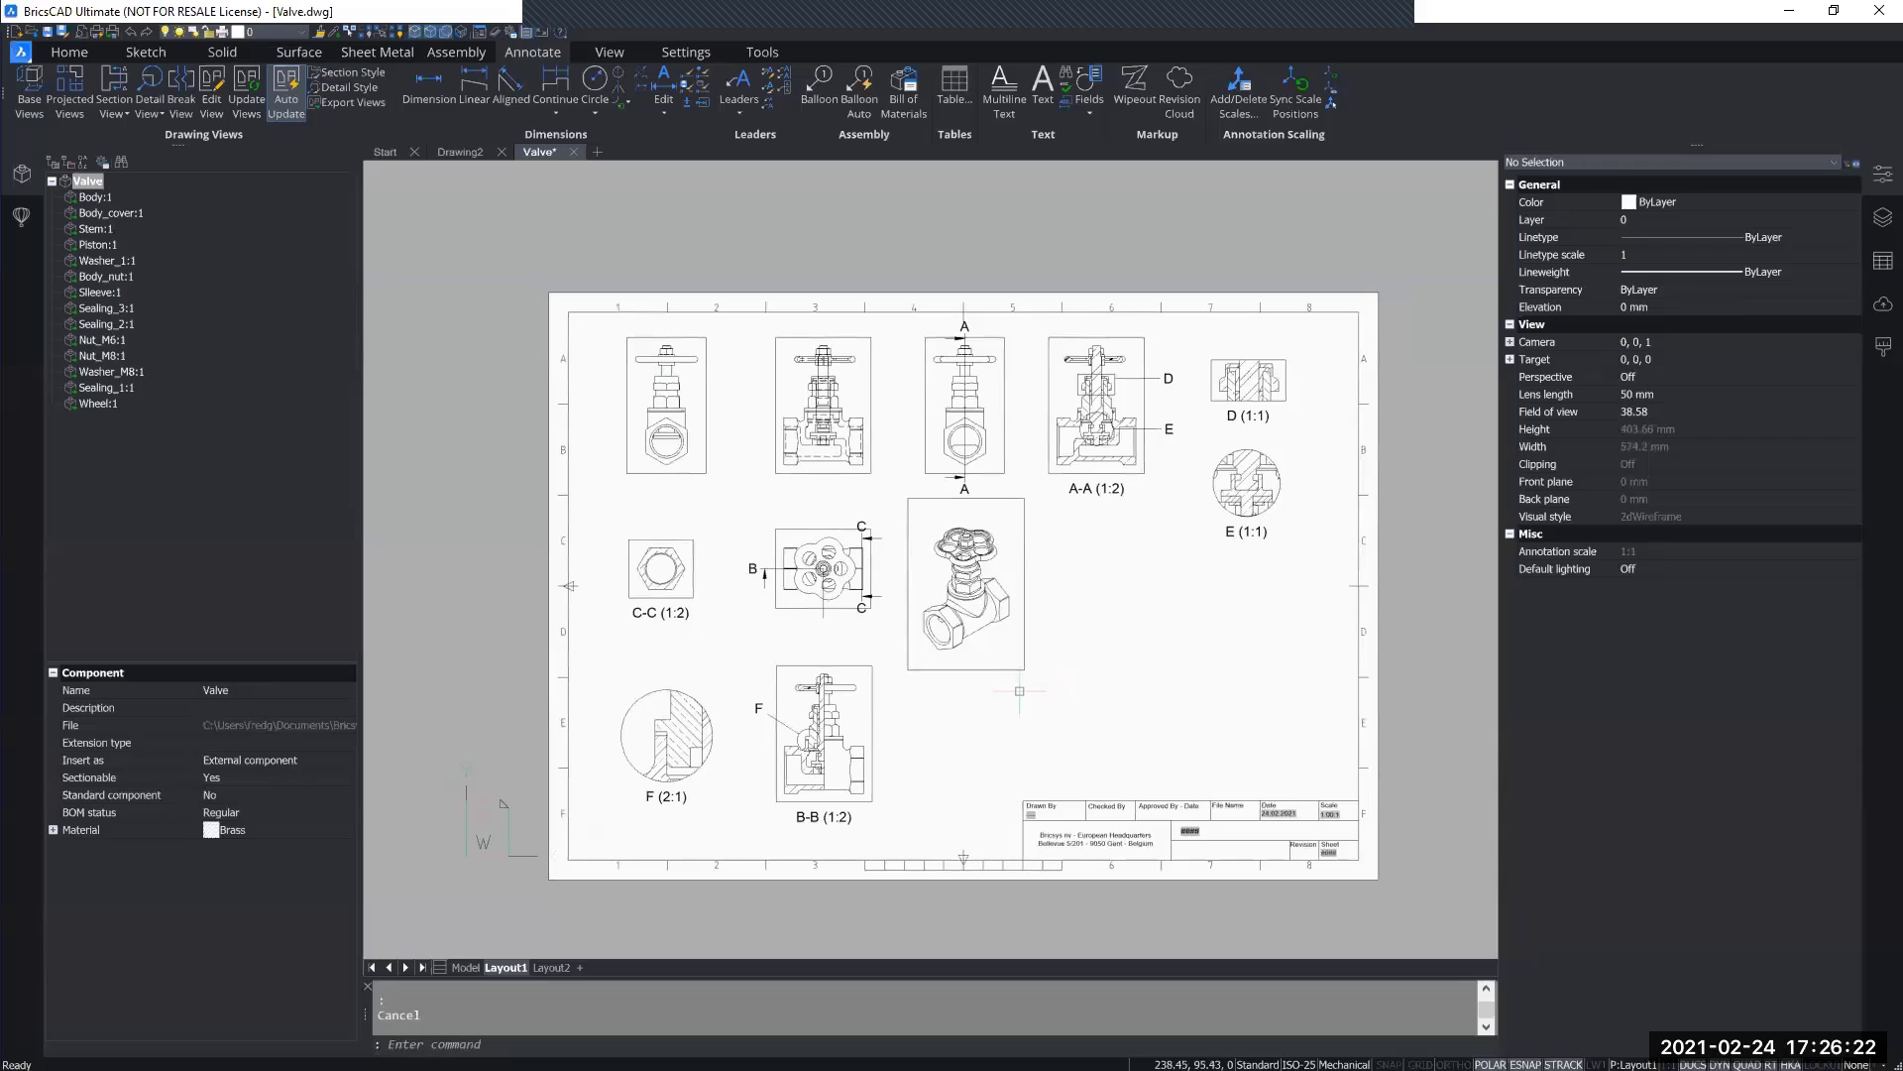
# Step: Create a new view section style named Custom in the Valve drawing
pyautogui.click(349, 75)
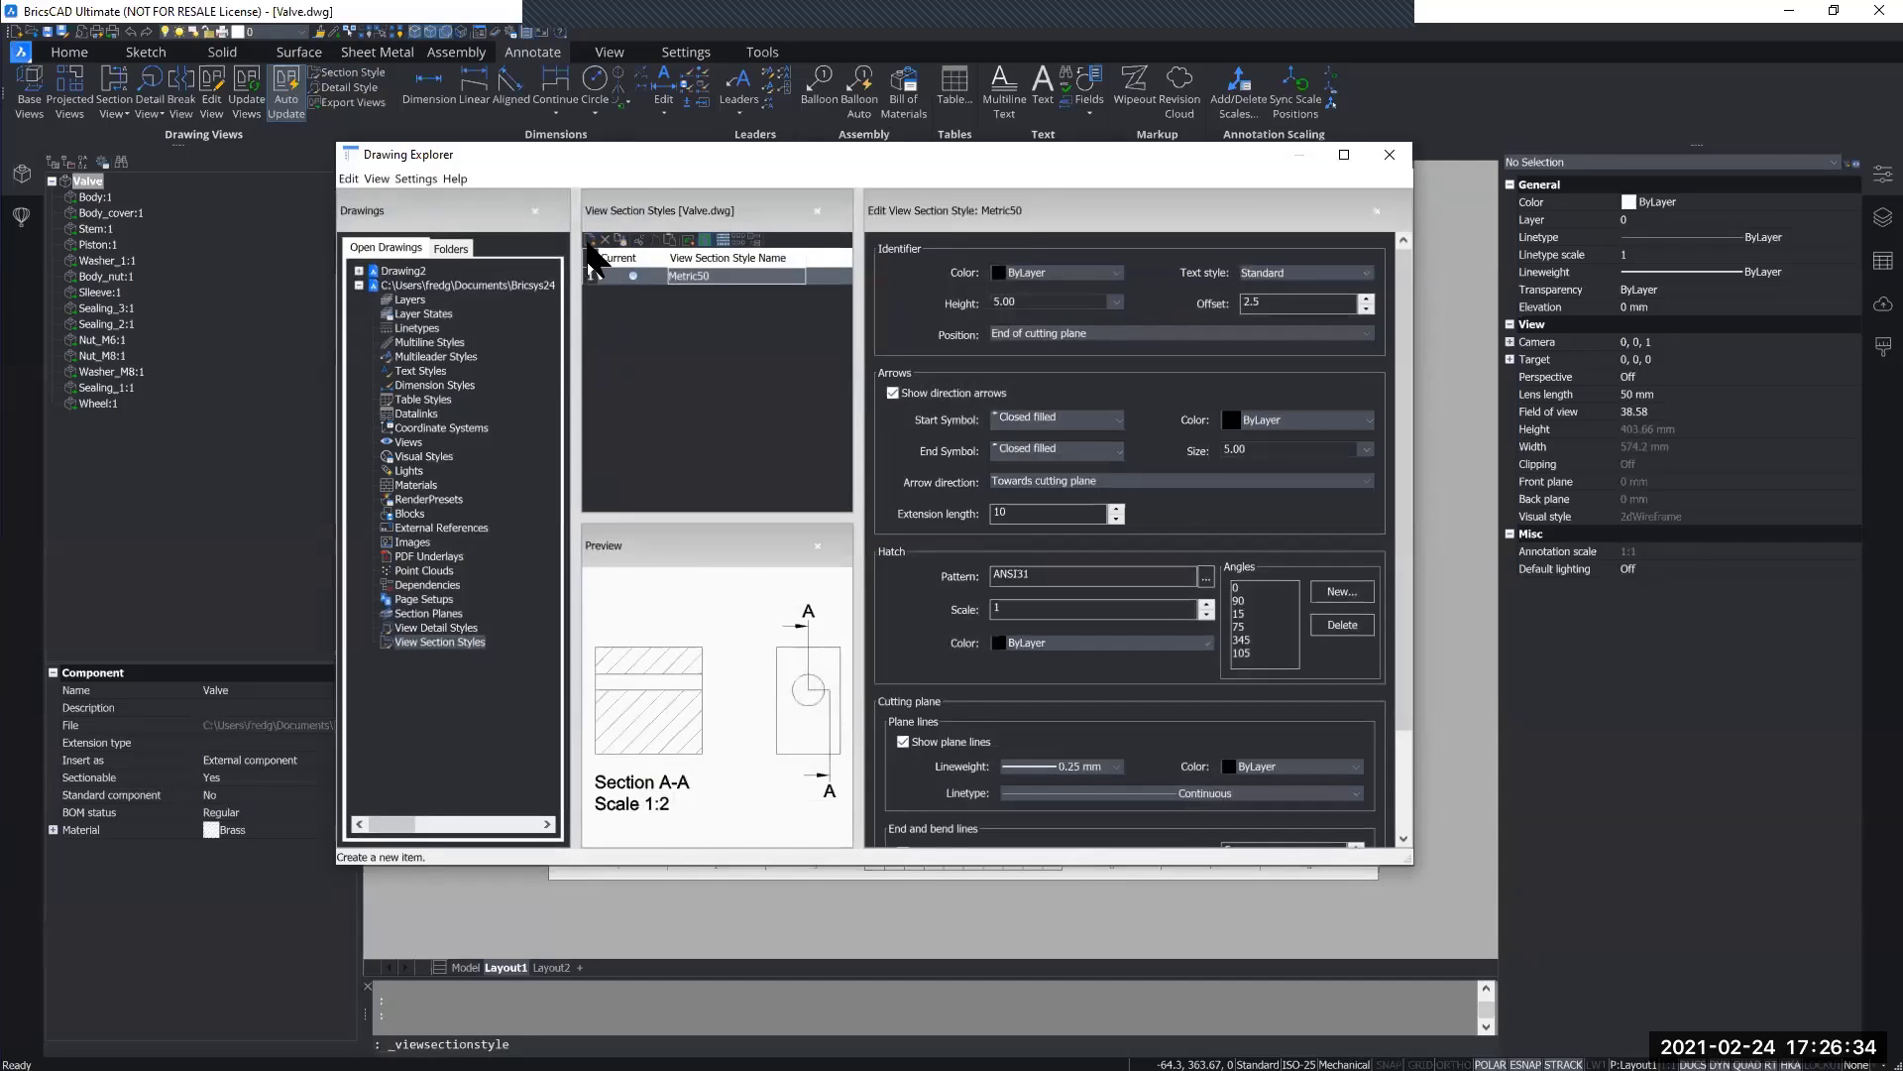
pyautogui.click(590, 239)
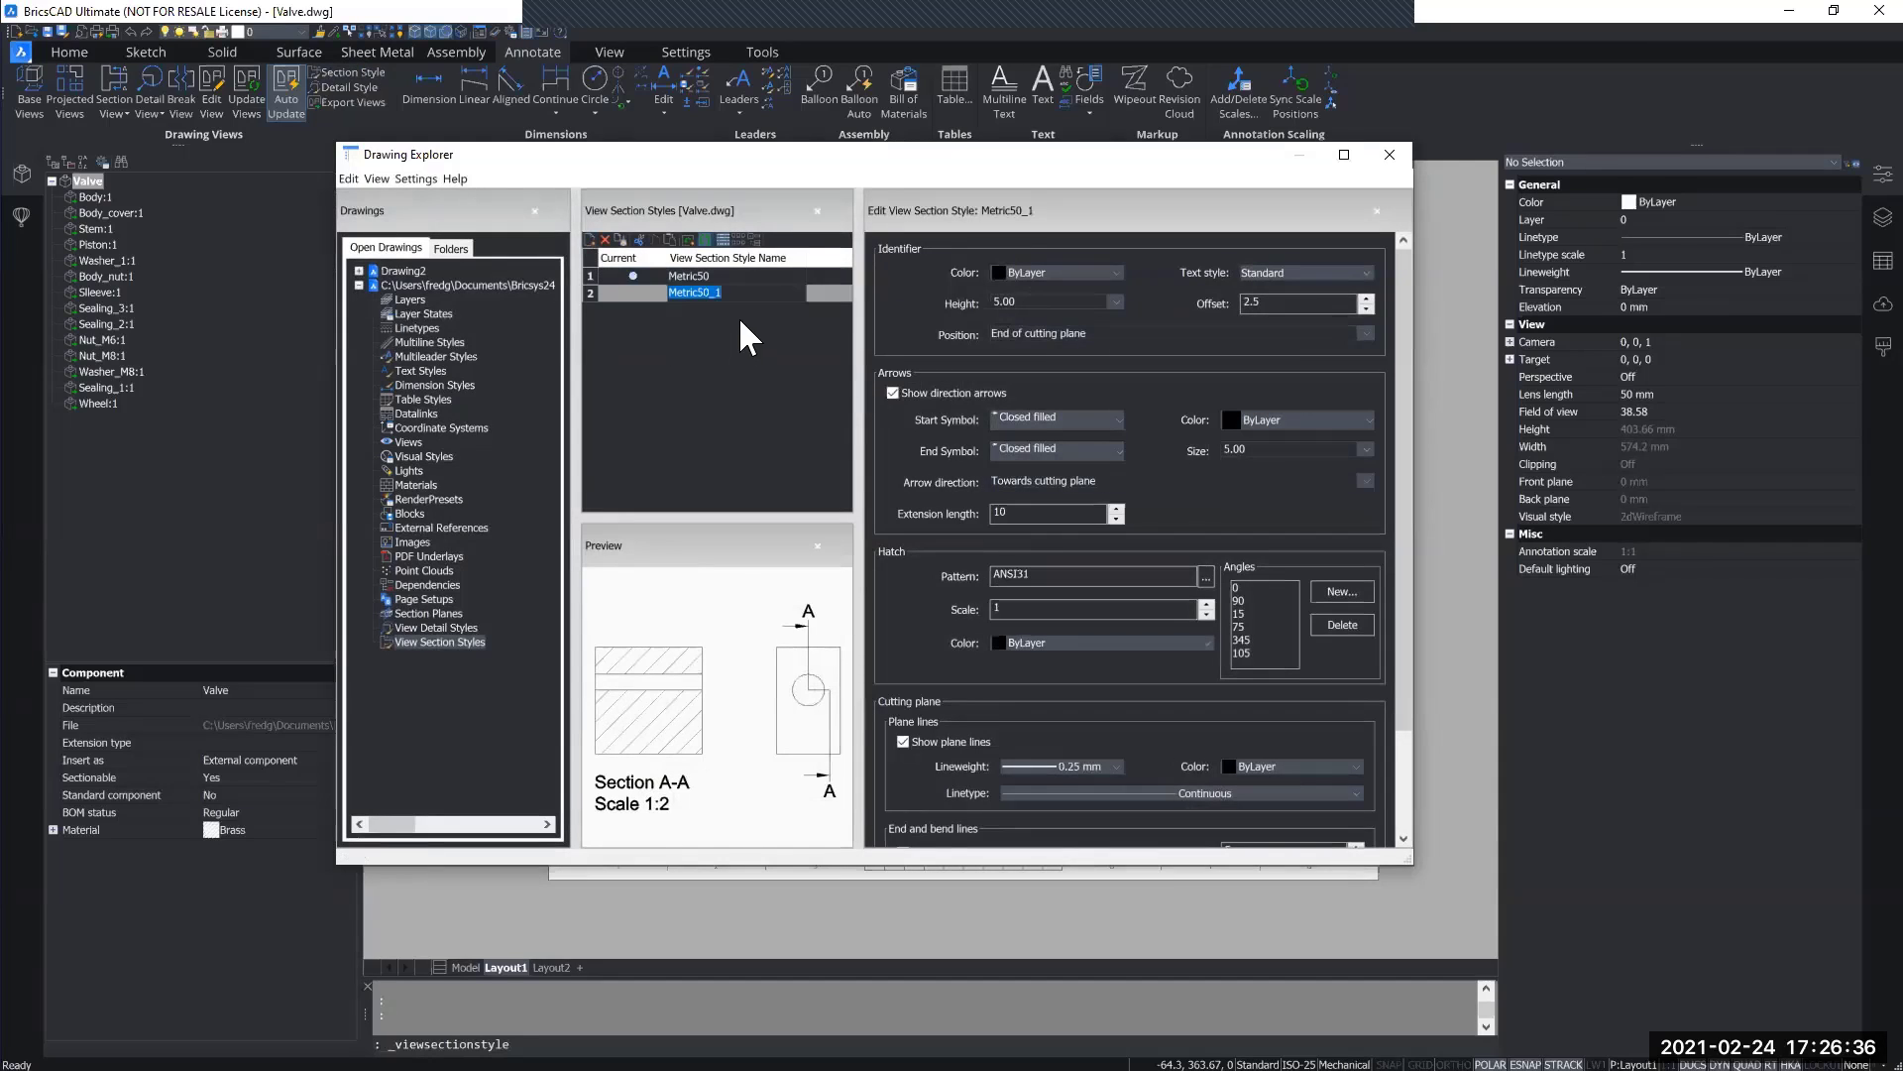
pyautogui.write('Custom')
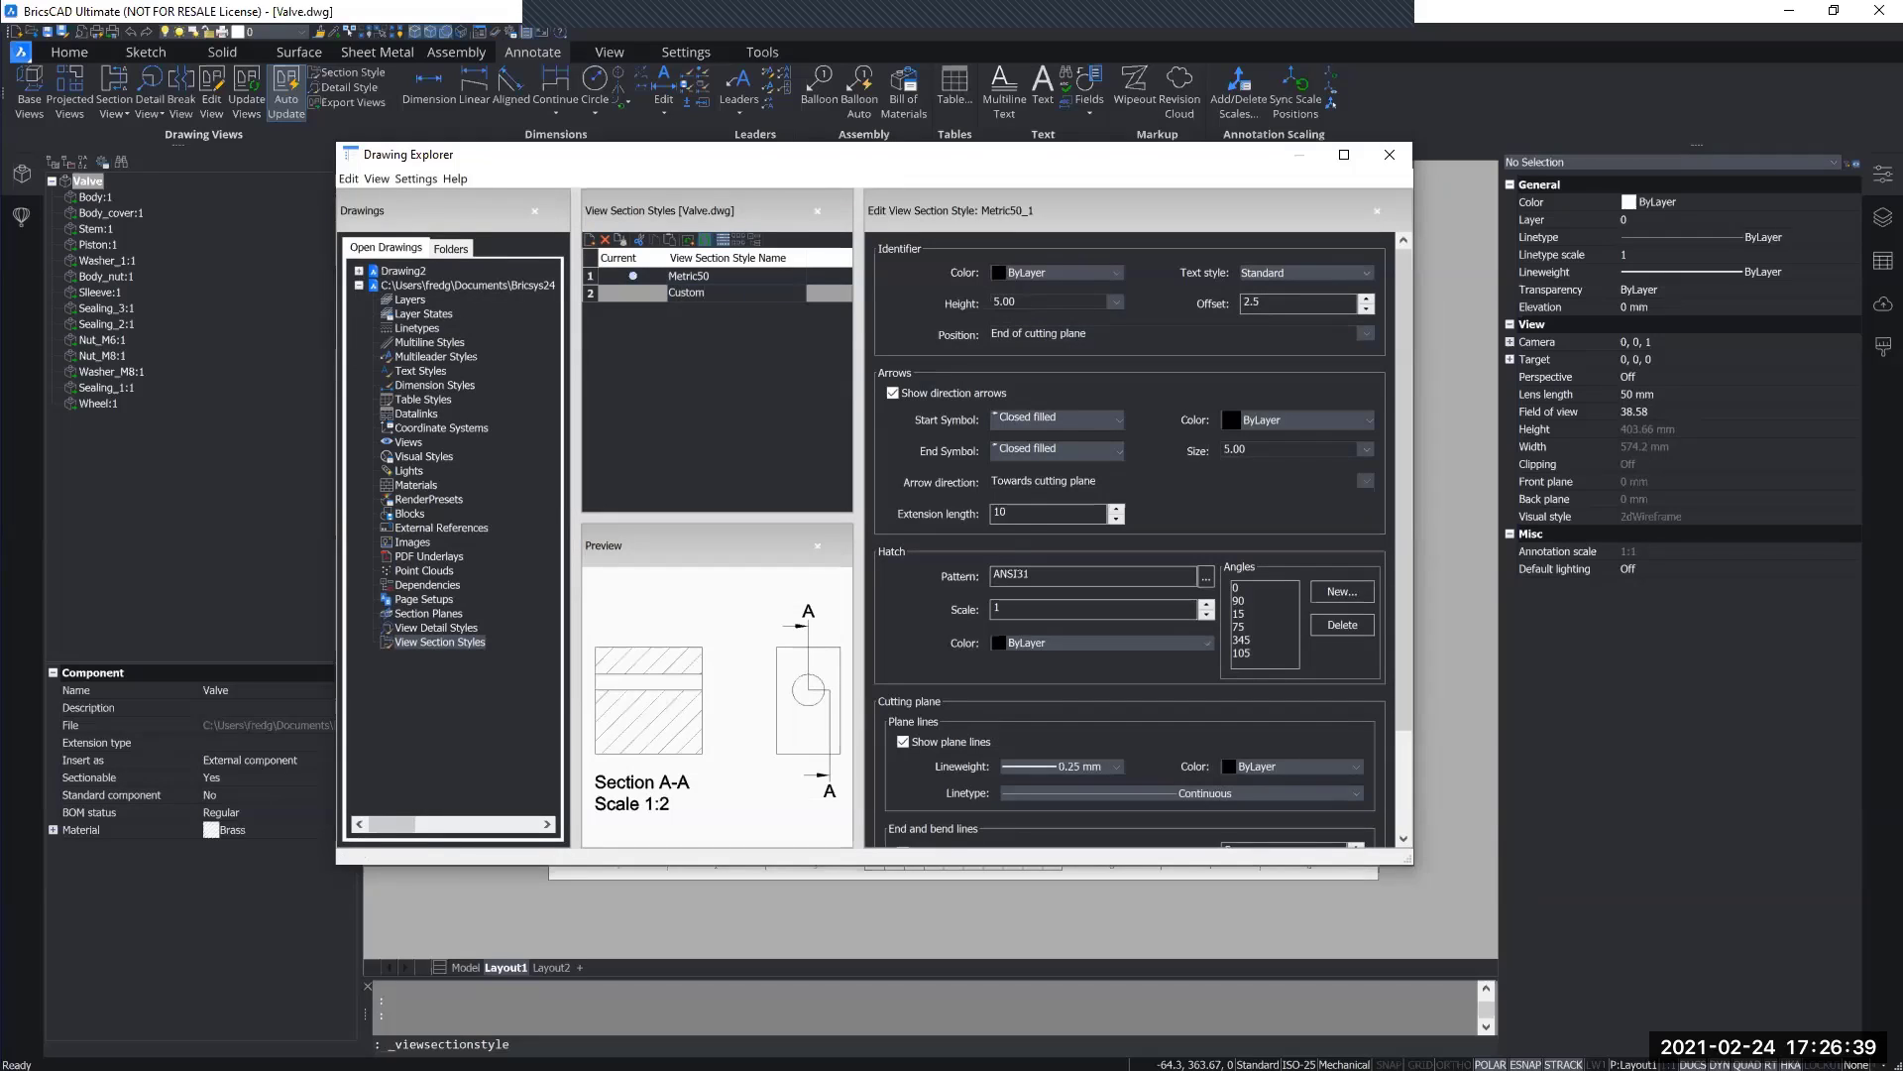
pyautogui.press('Return')
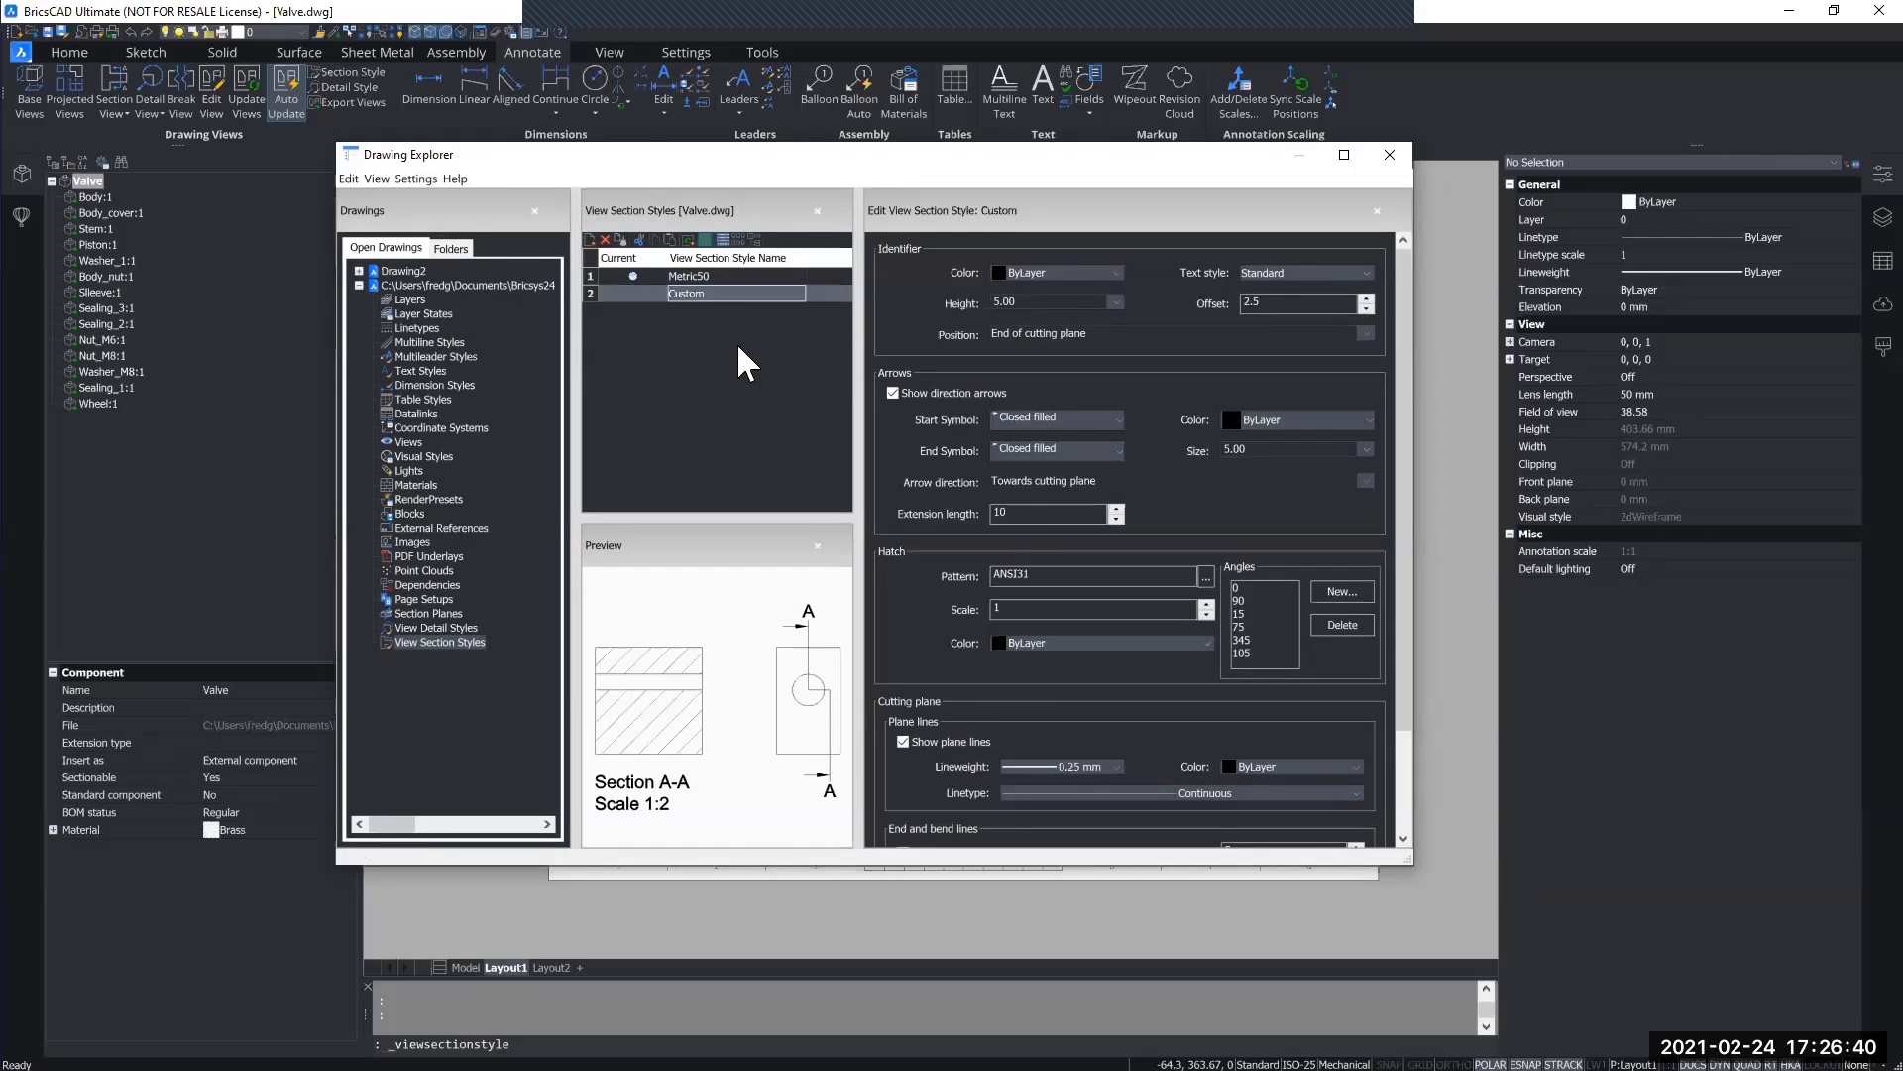
# Step: Set the Custom section style's identifier color to Blue, keeping the Standard text style
pyautogui.click(1060, 274)
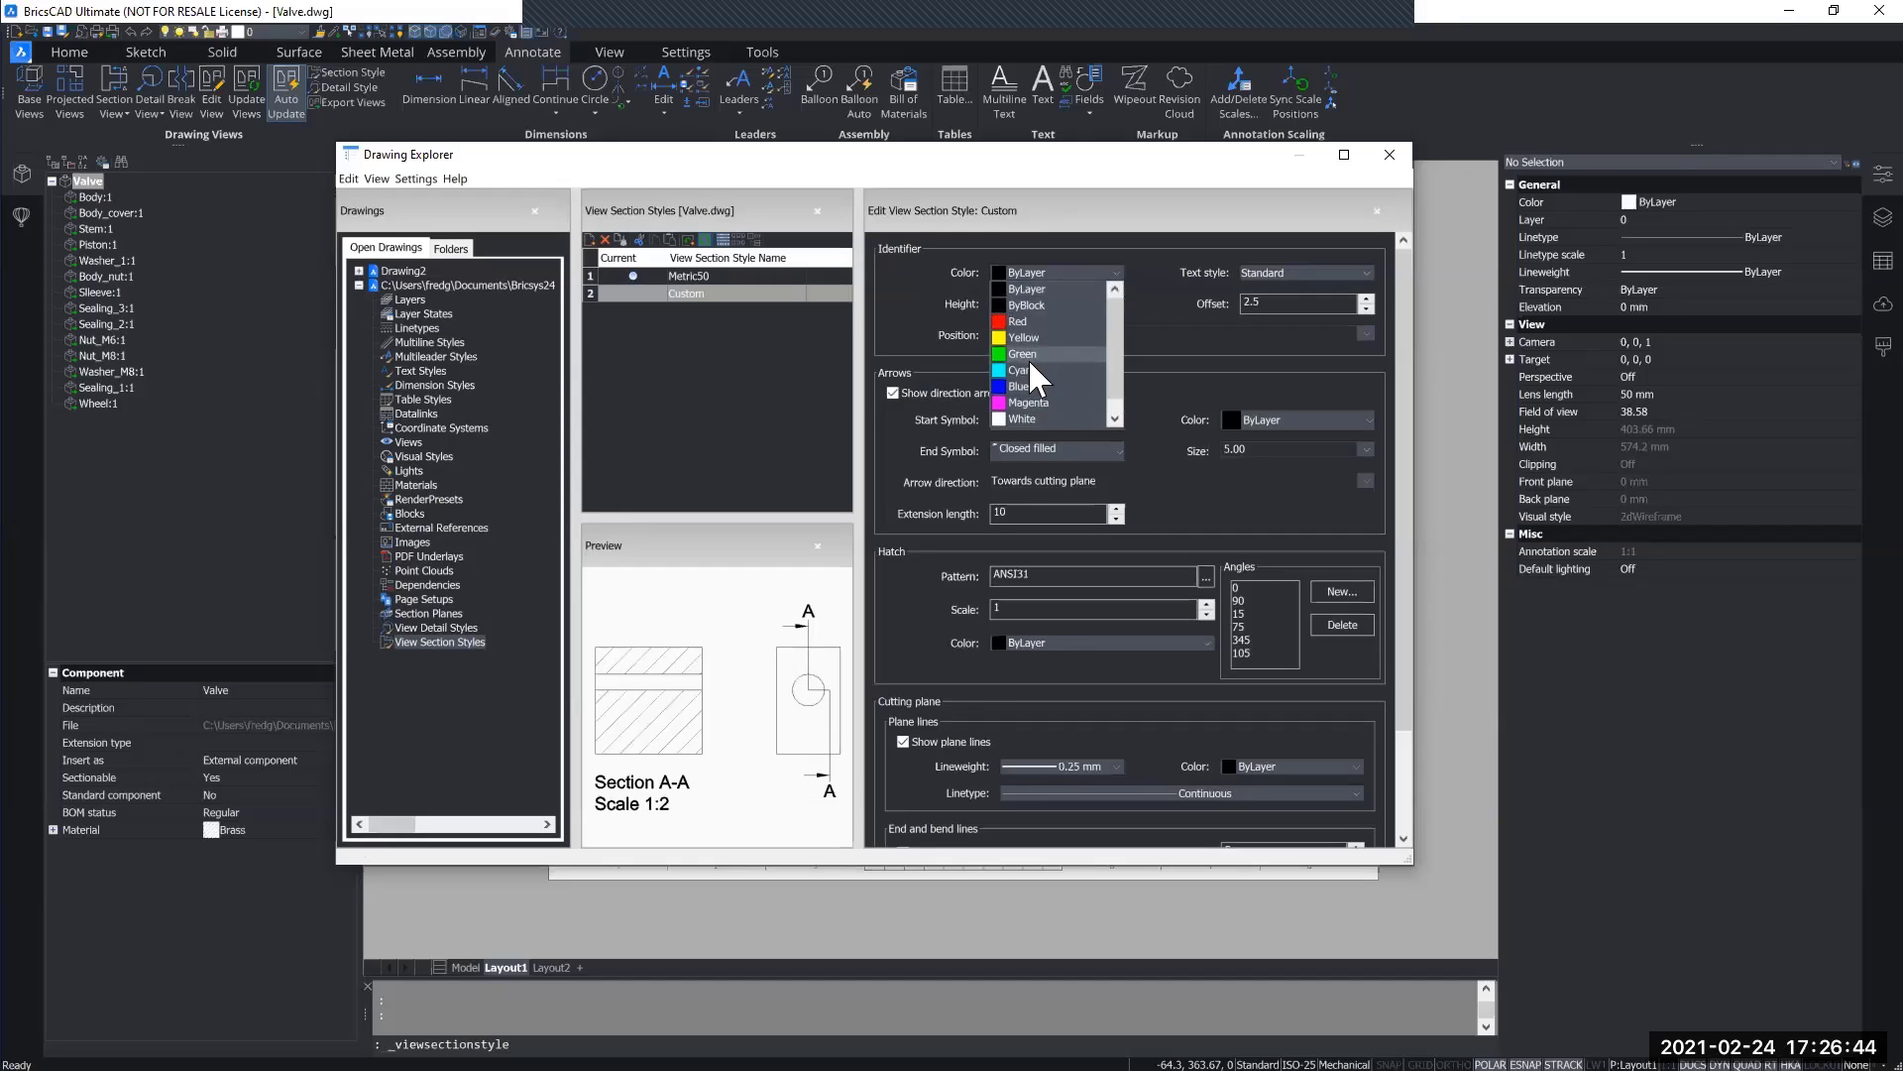
pyautogui.click(1032, 388)
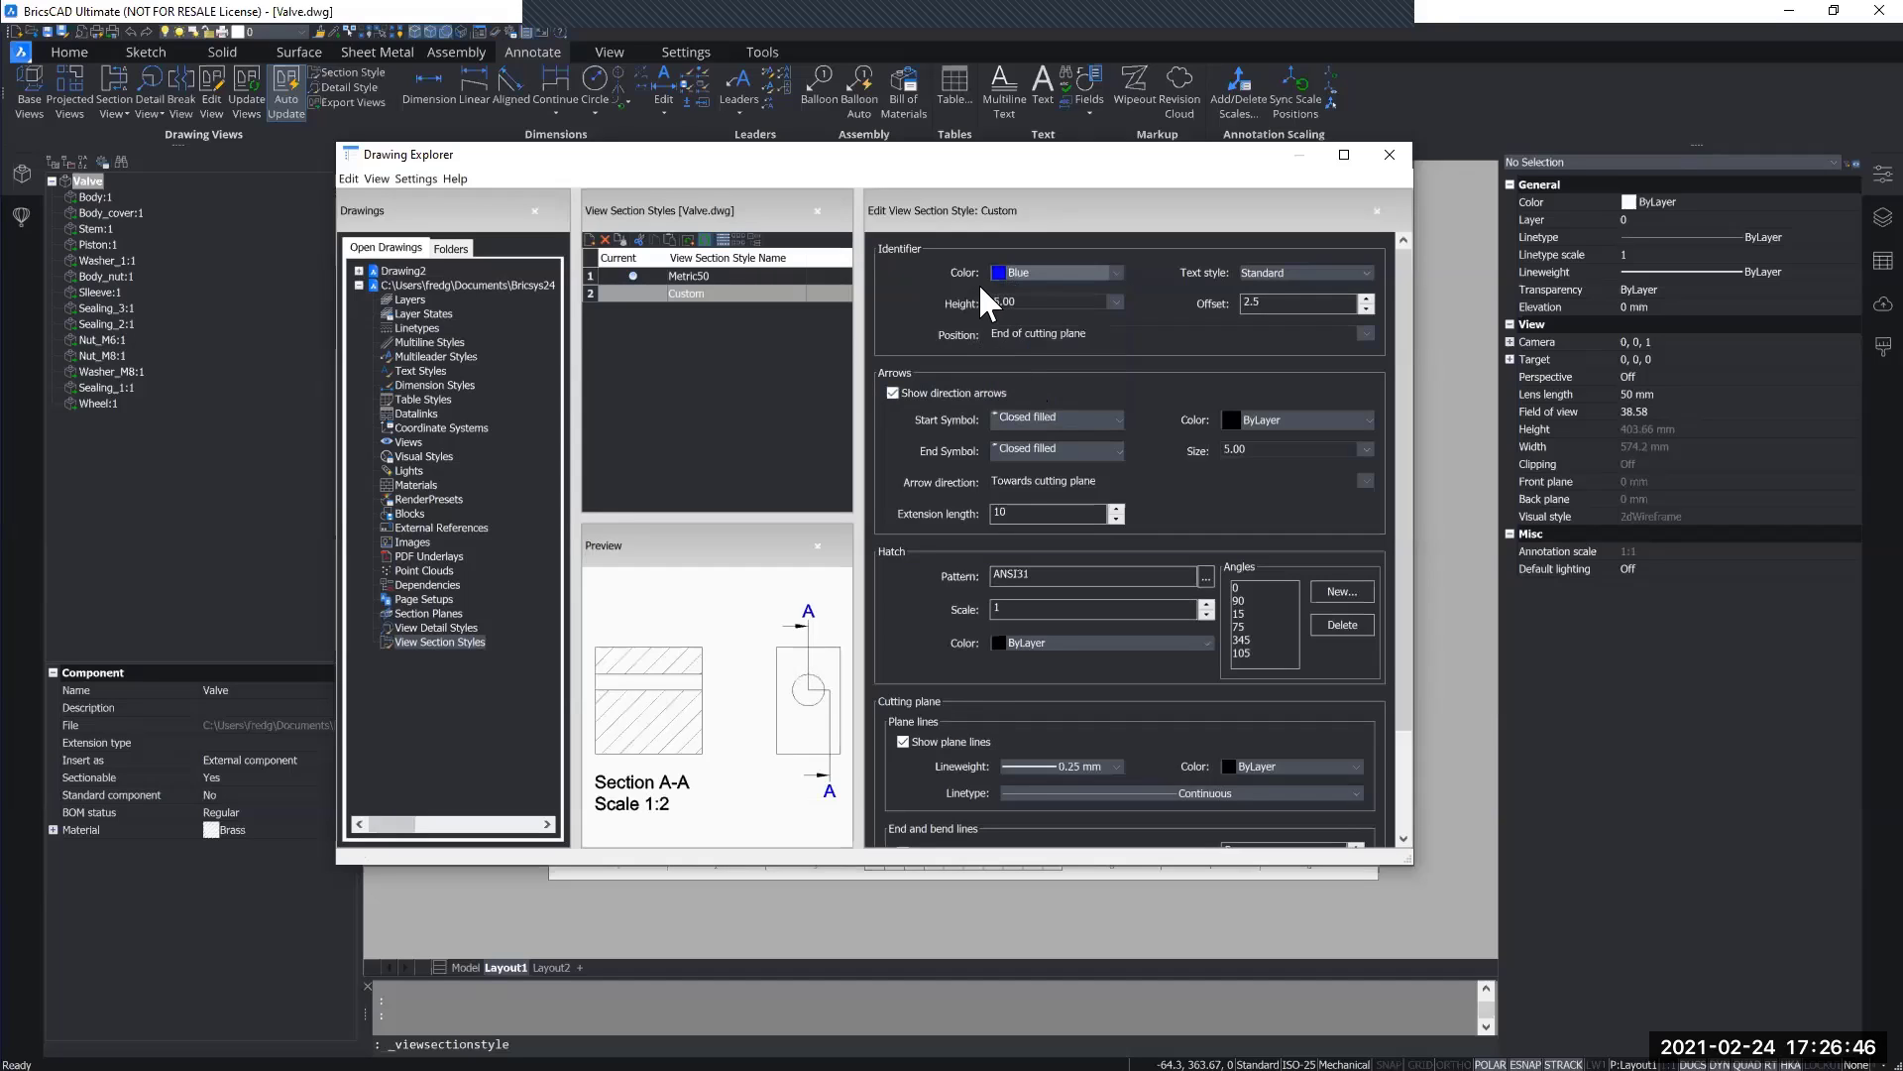
pyautogui.click(1289, 273)
pyautogui.click(1266, 271)
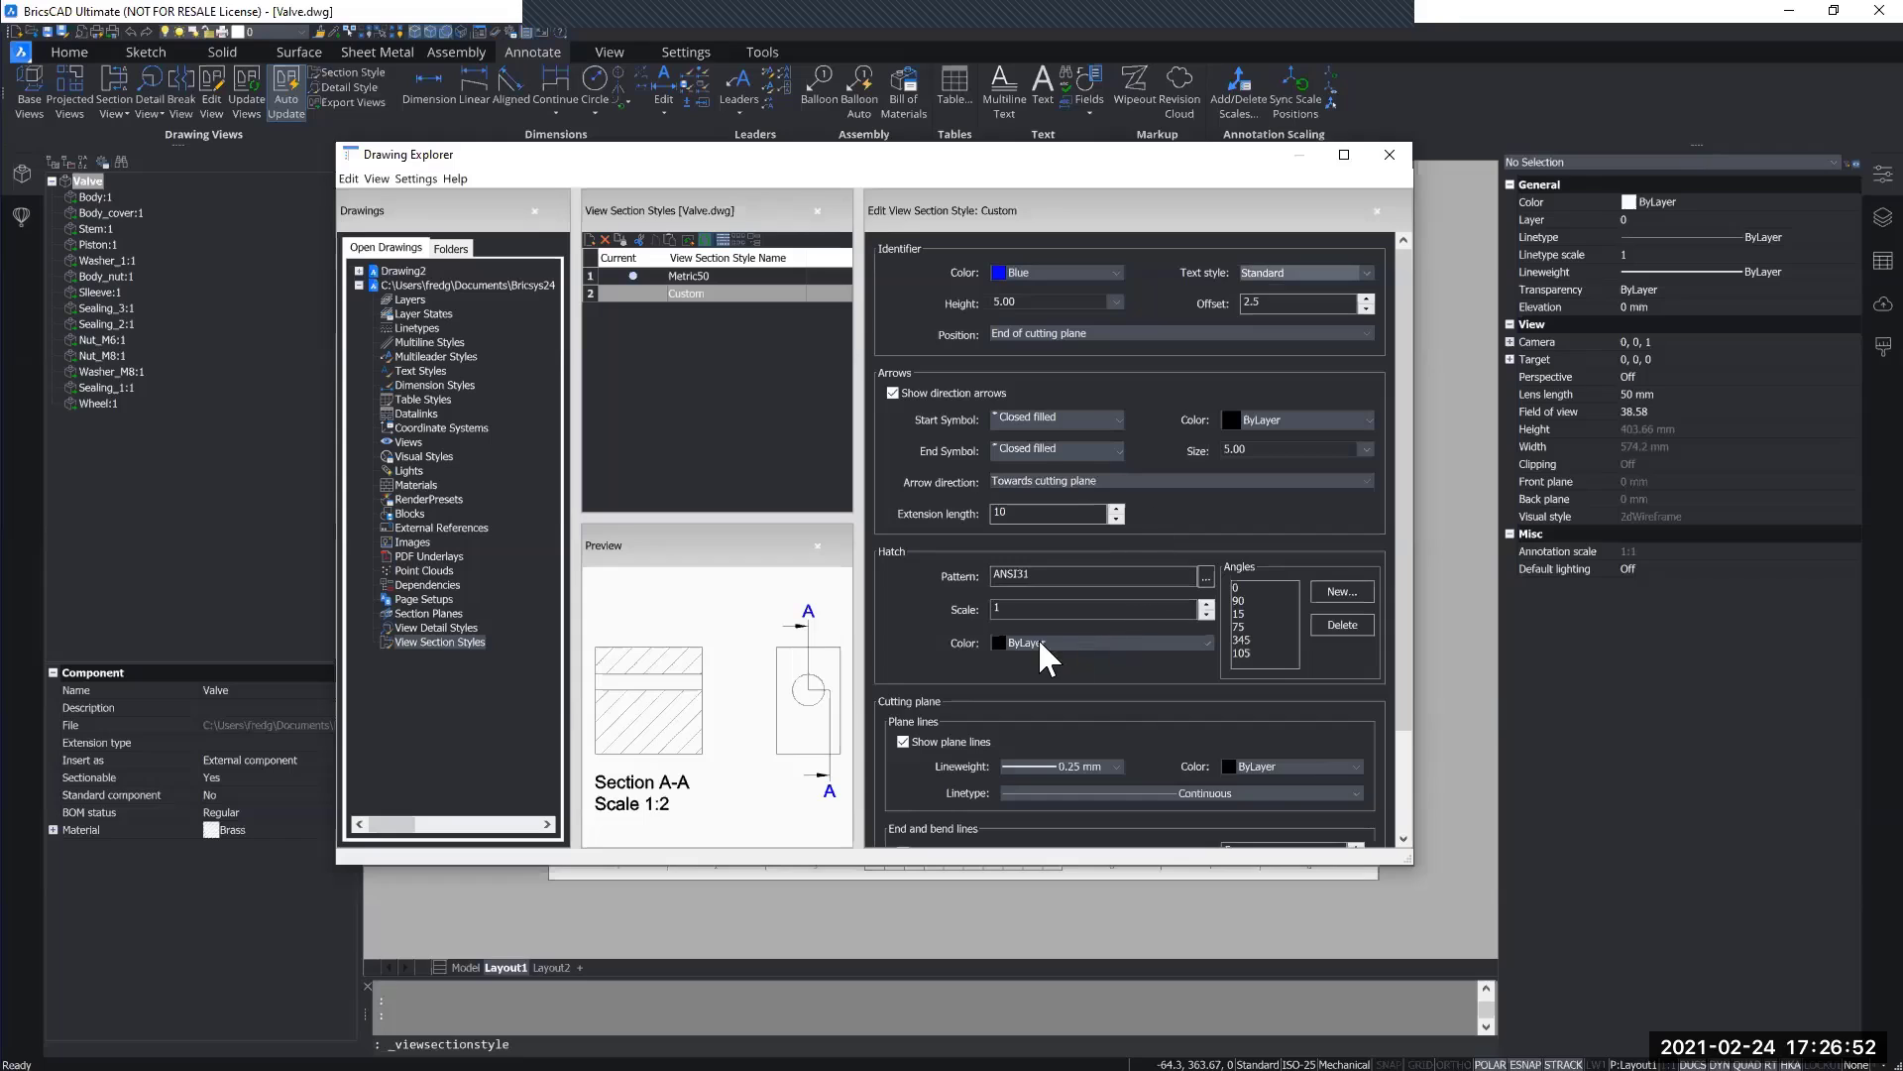
# Step: Set the Custom section style's hatch color to Red and turn off its cutting plane lines
pyautogui.click(1206, 643)
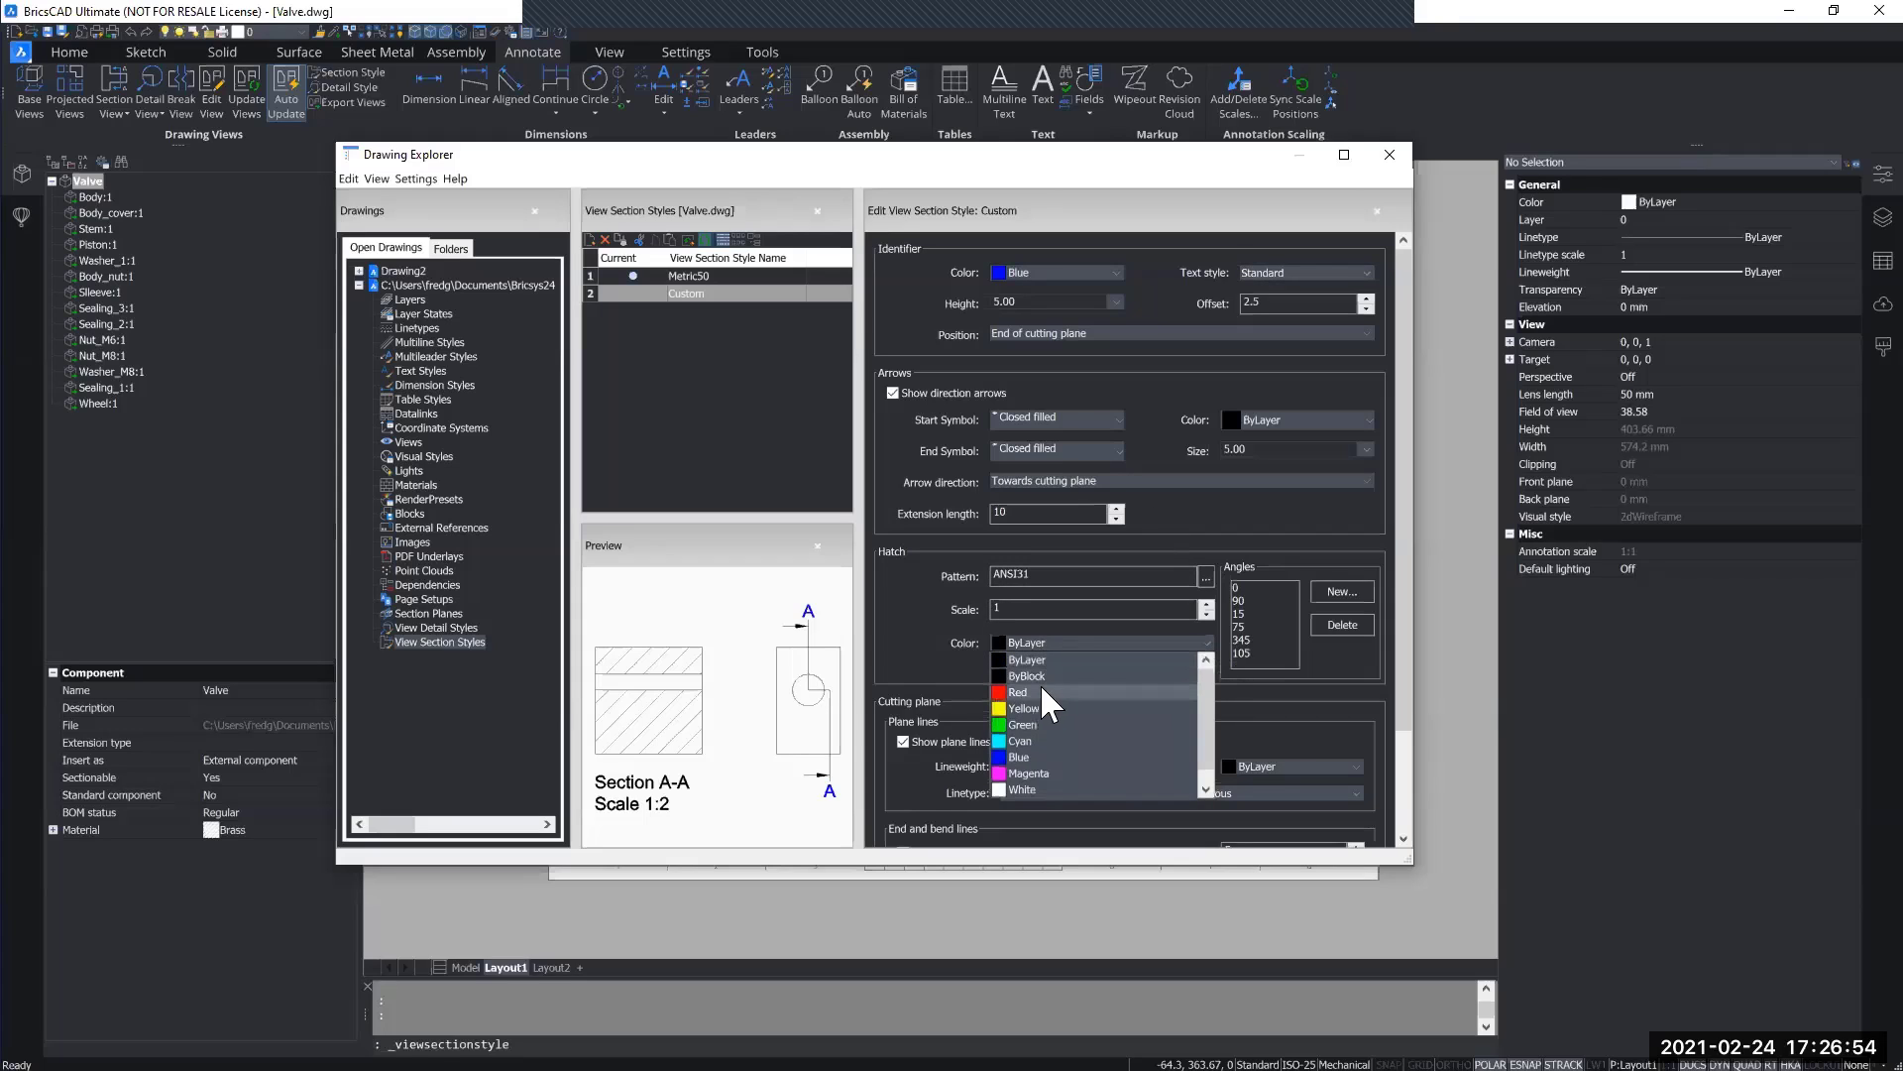
pyautogui.click(1053, 702)
pyautogui.scroll(-3, 958, 615)
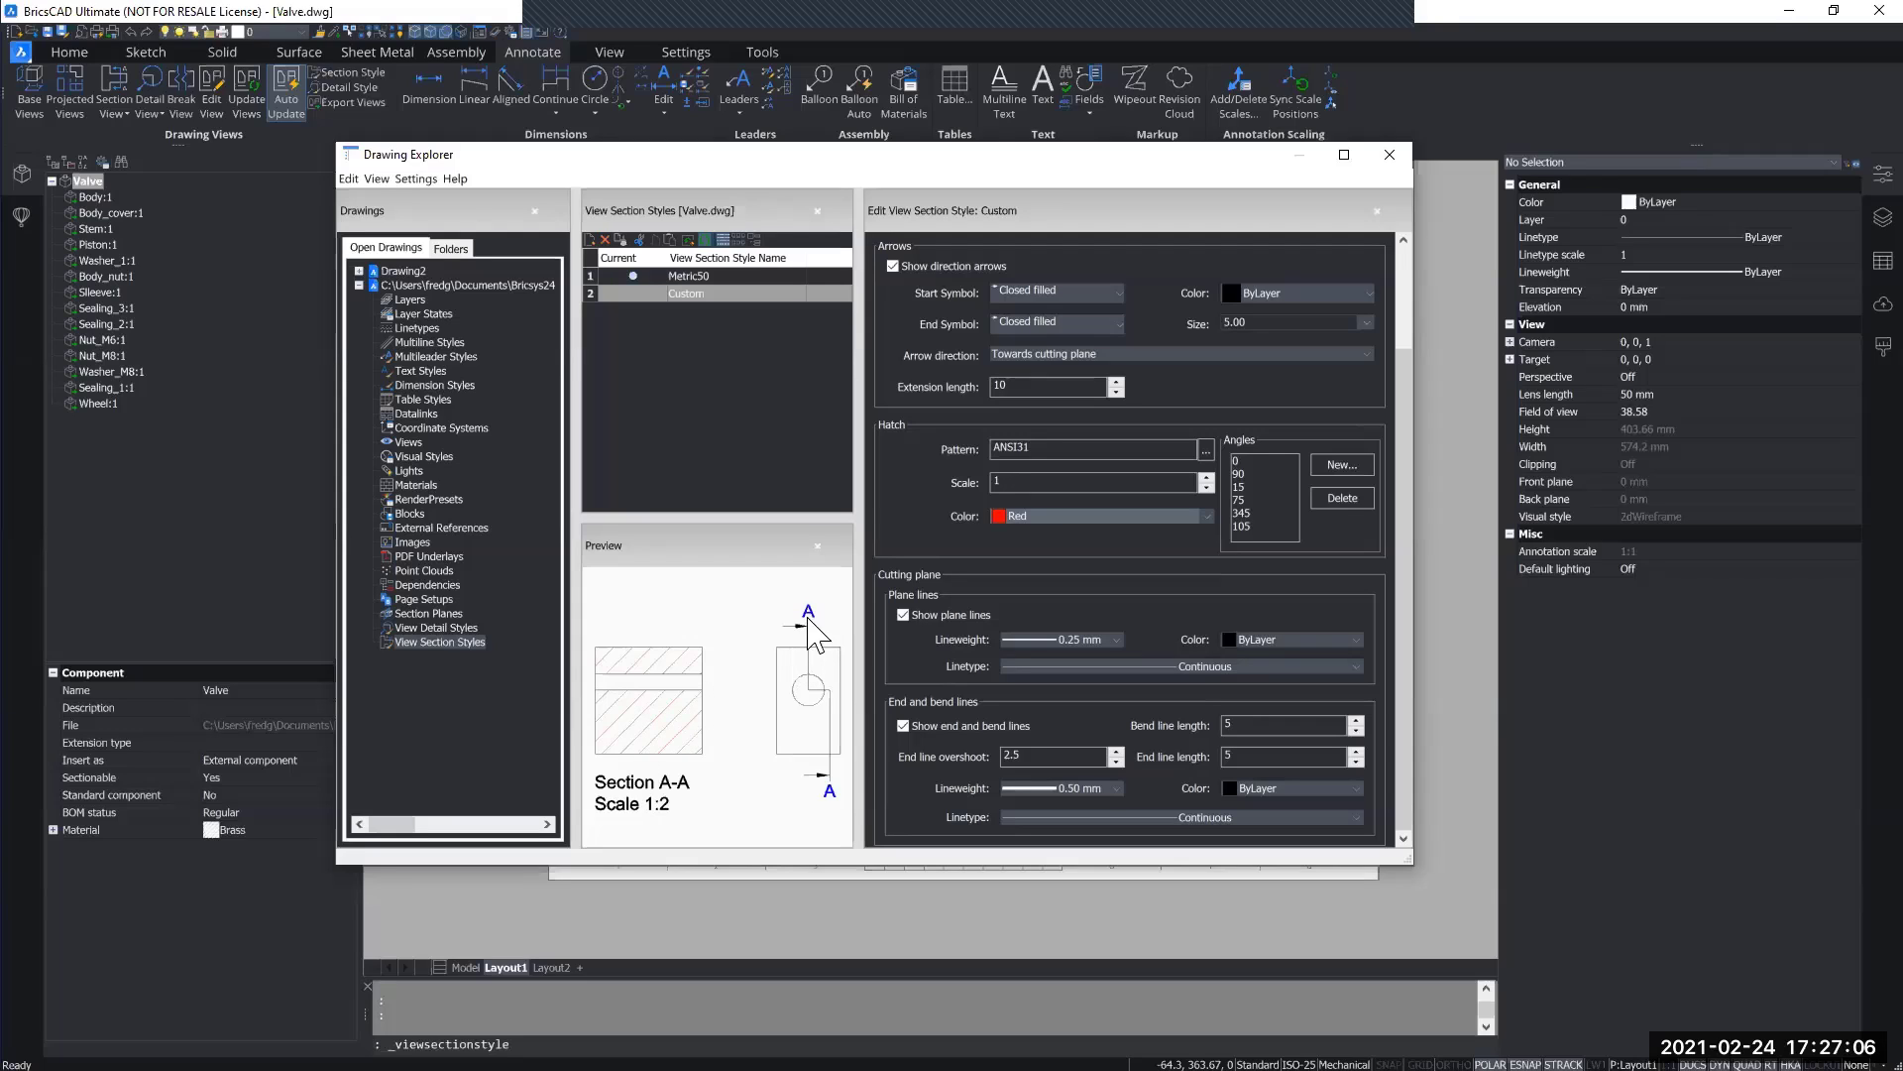
pyautogui.click(903, 617)
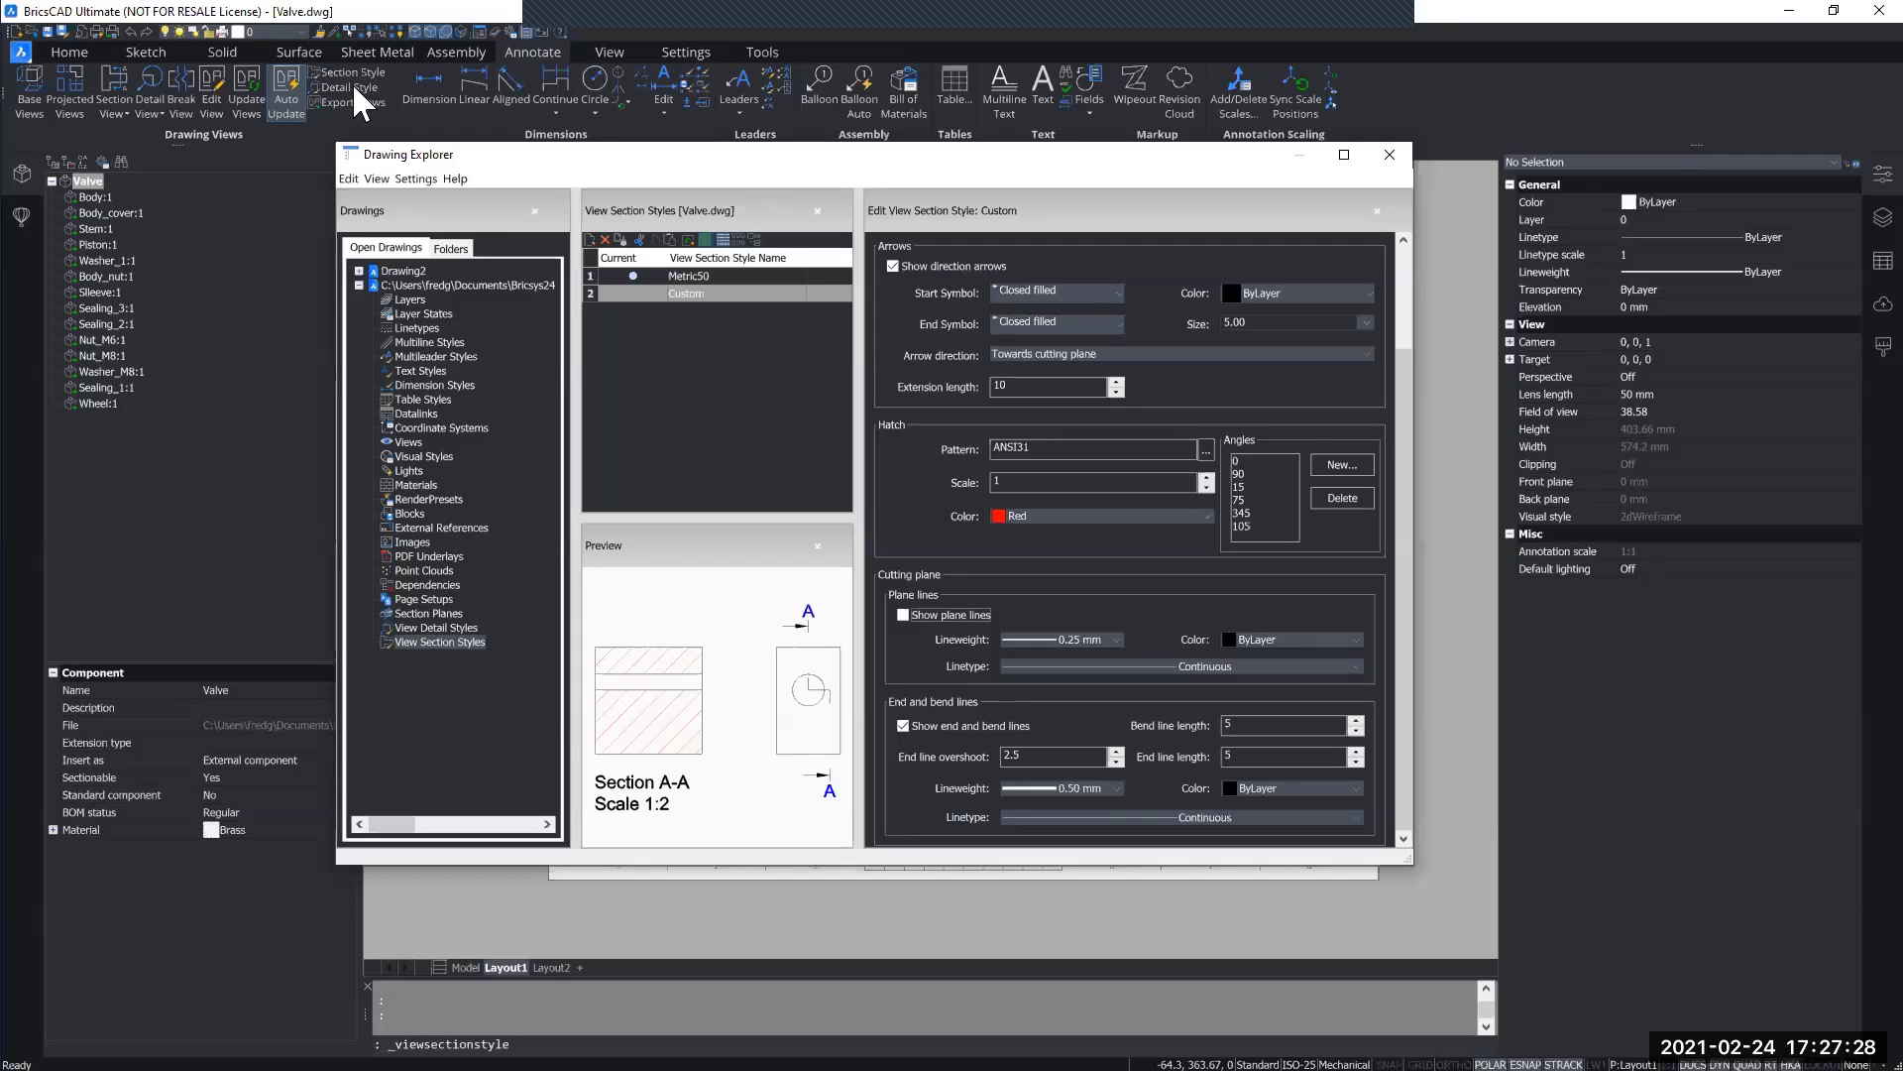
# Step: Create a new view detail style named Custom in the Valve drawing
pyautogui.click(425, 628)
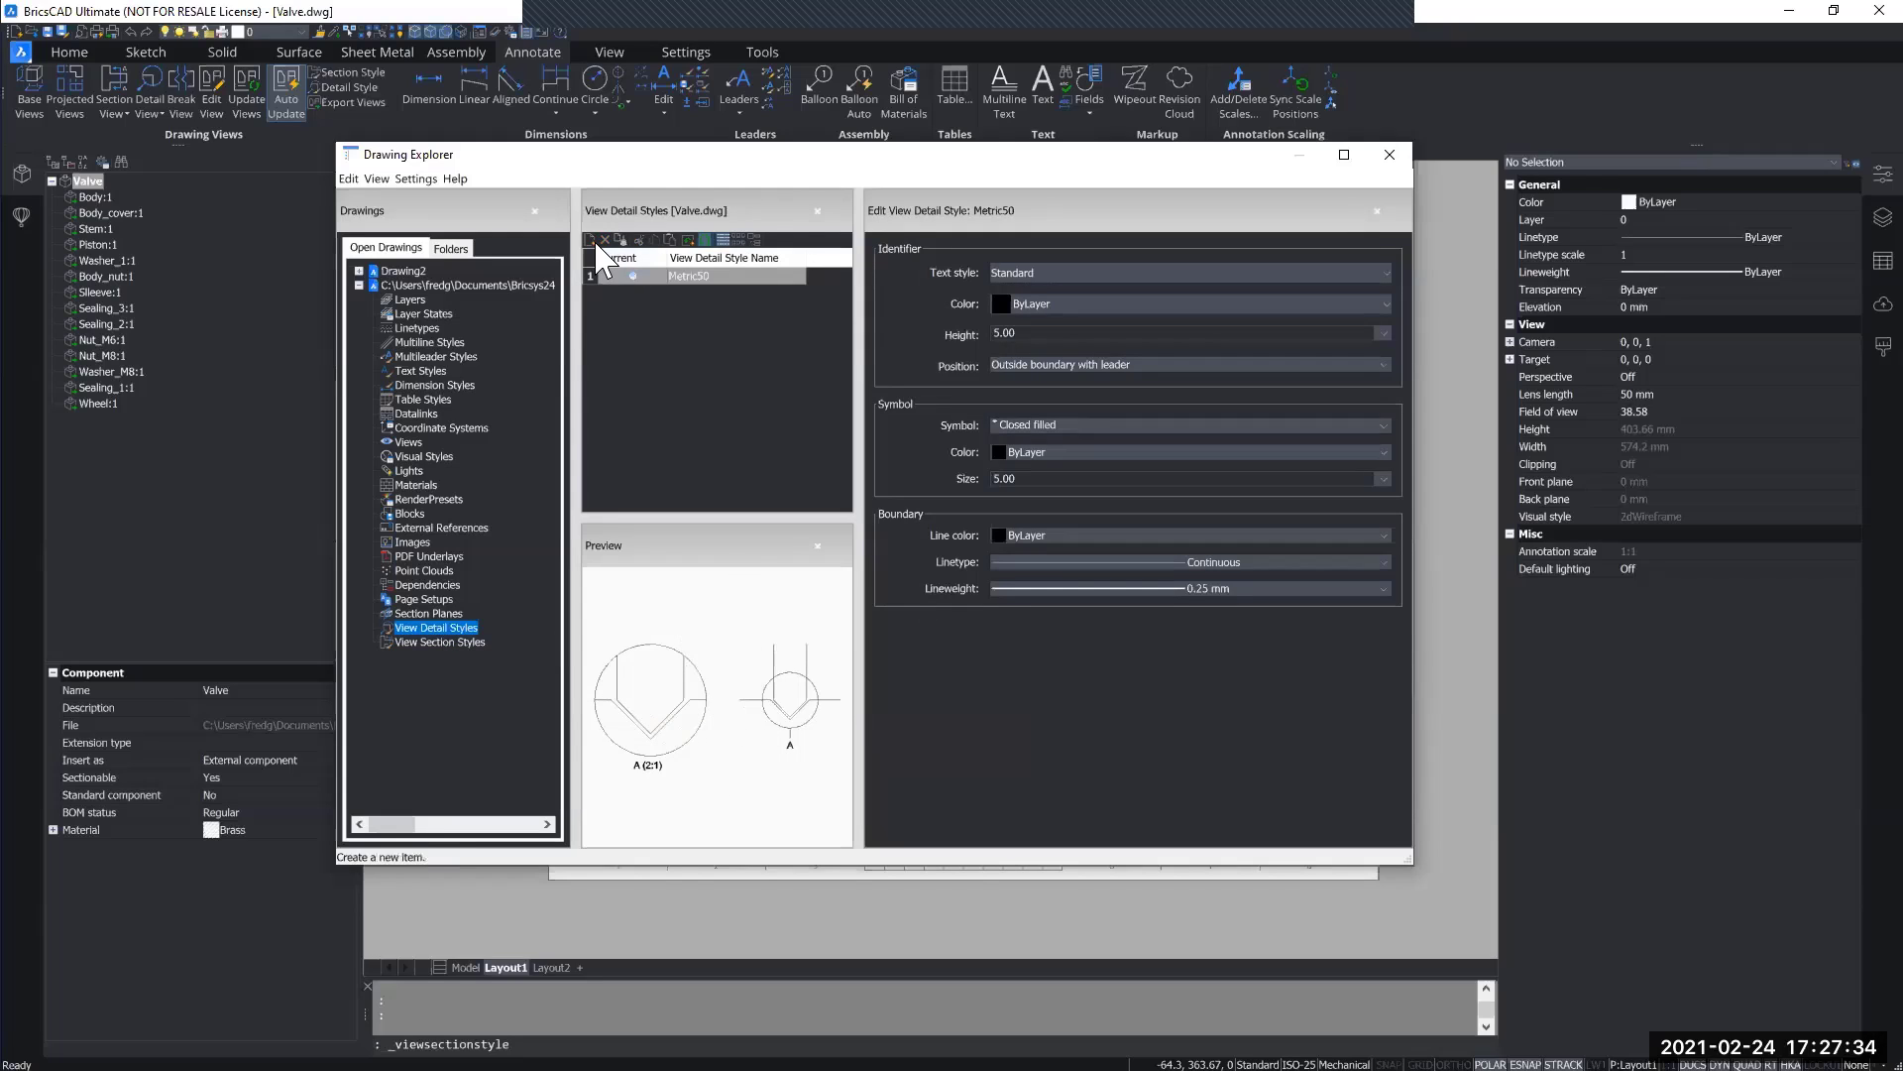
pyautogui.click(591, 240)
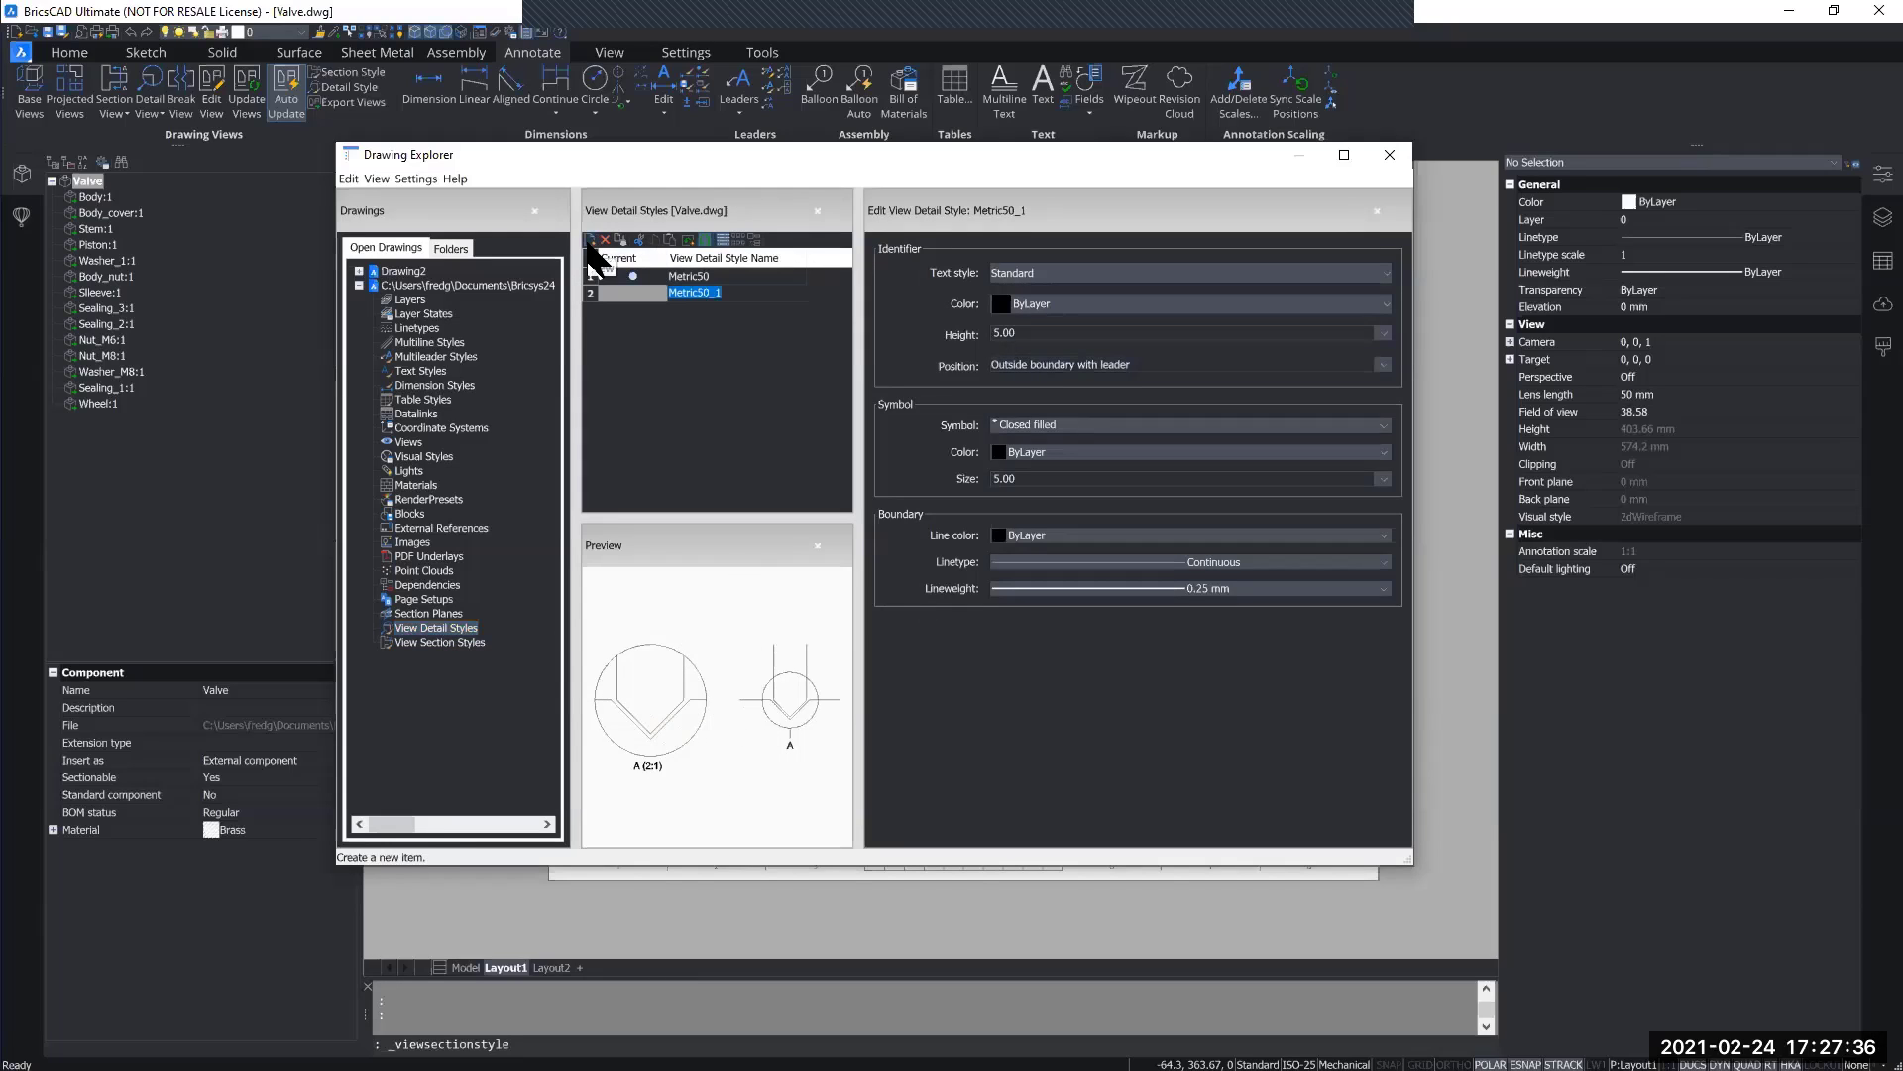
pyautogui.write('Cu')
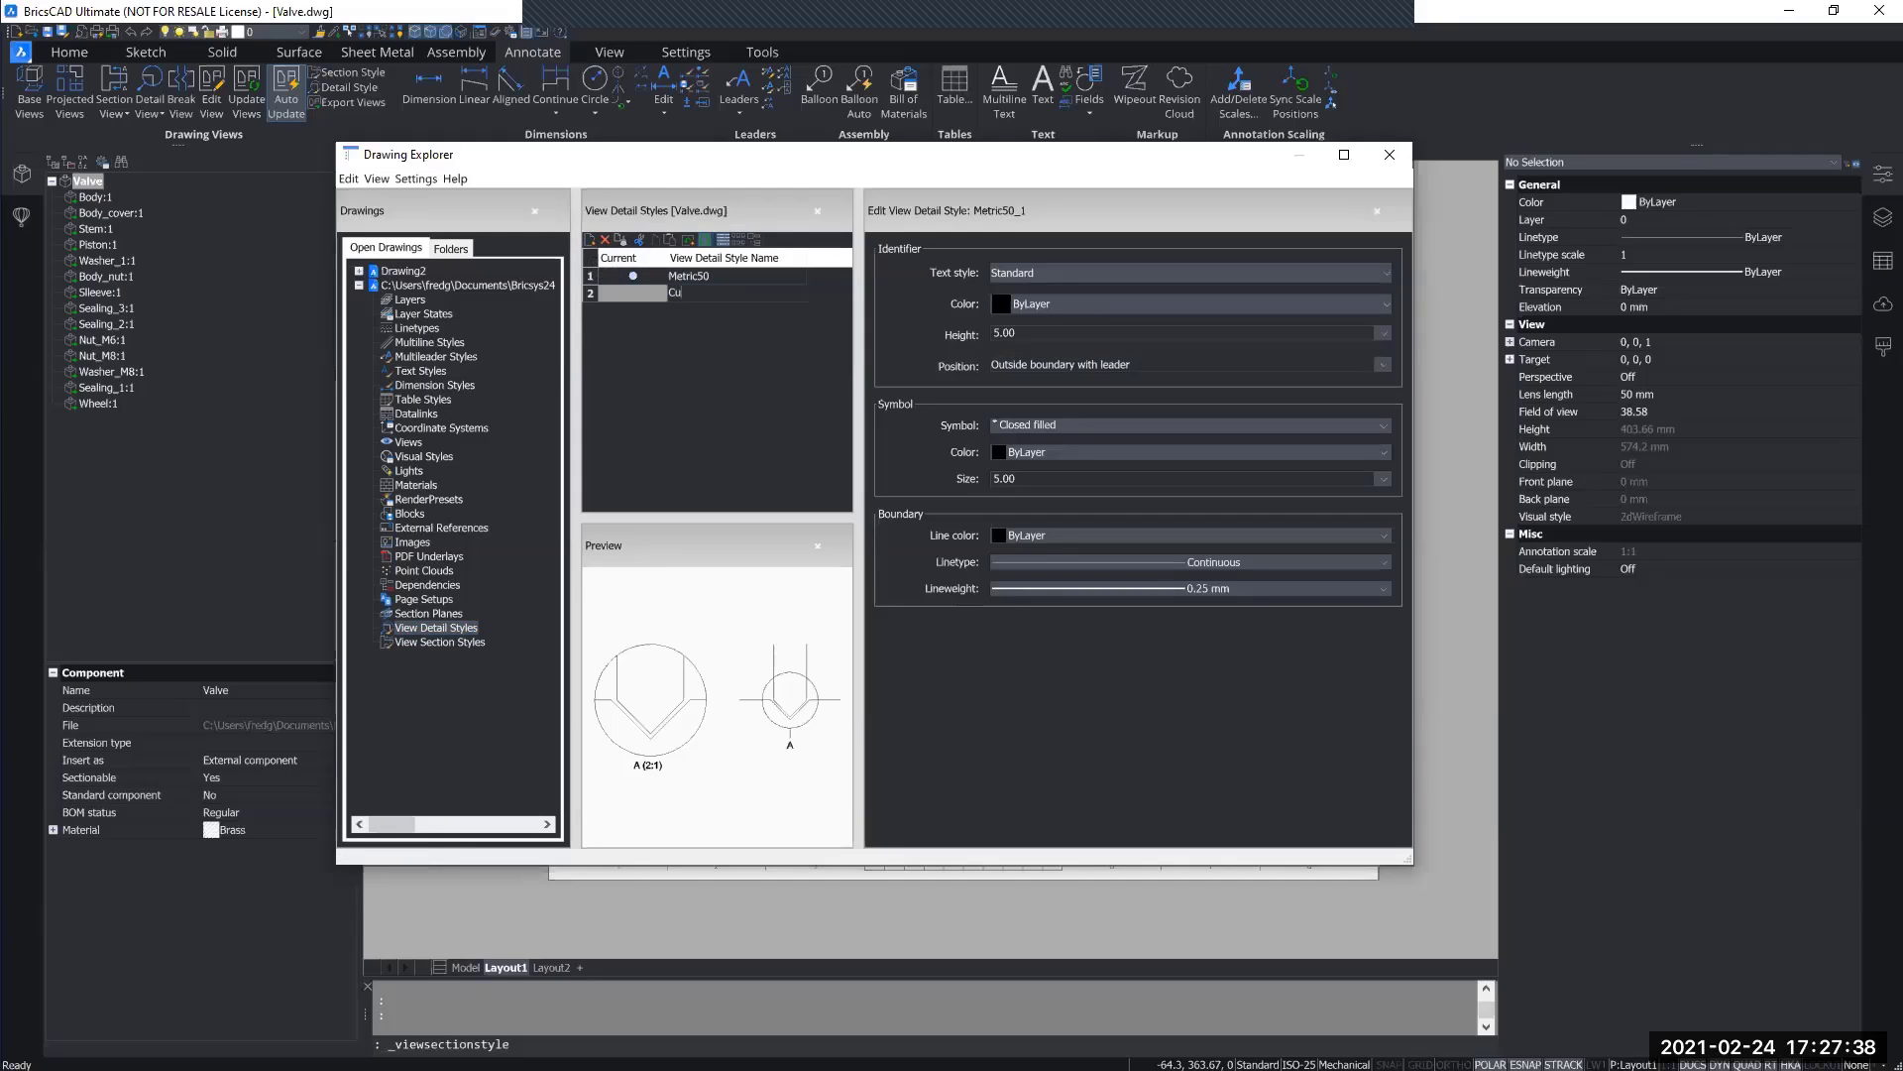
pyautogui.write('stom')
pyautogui.press('Return')
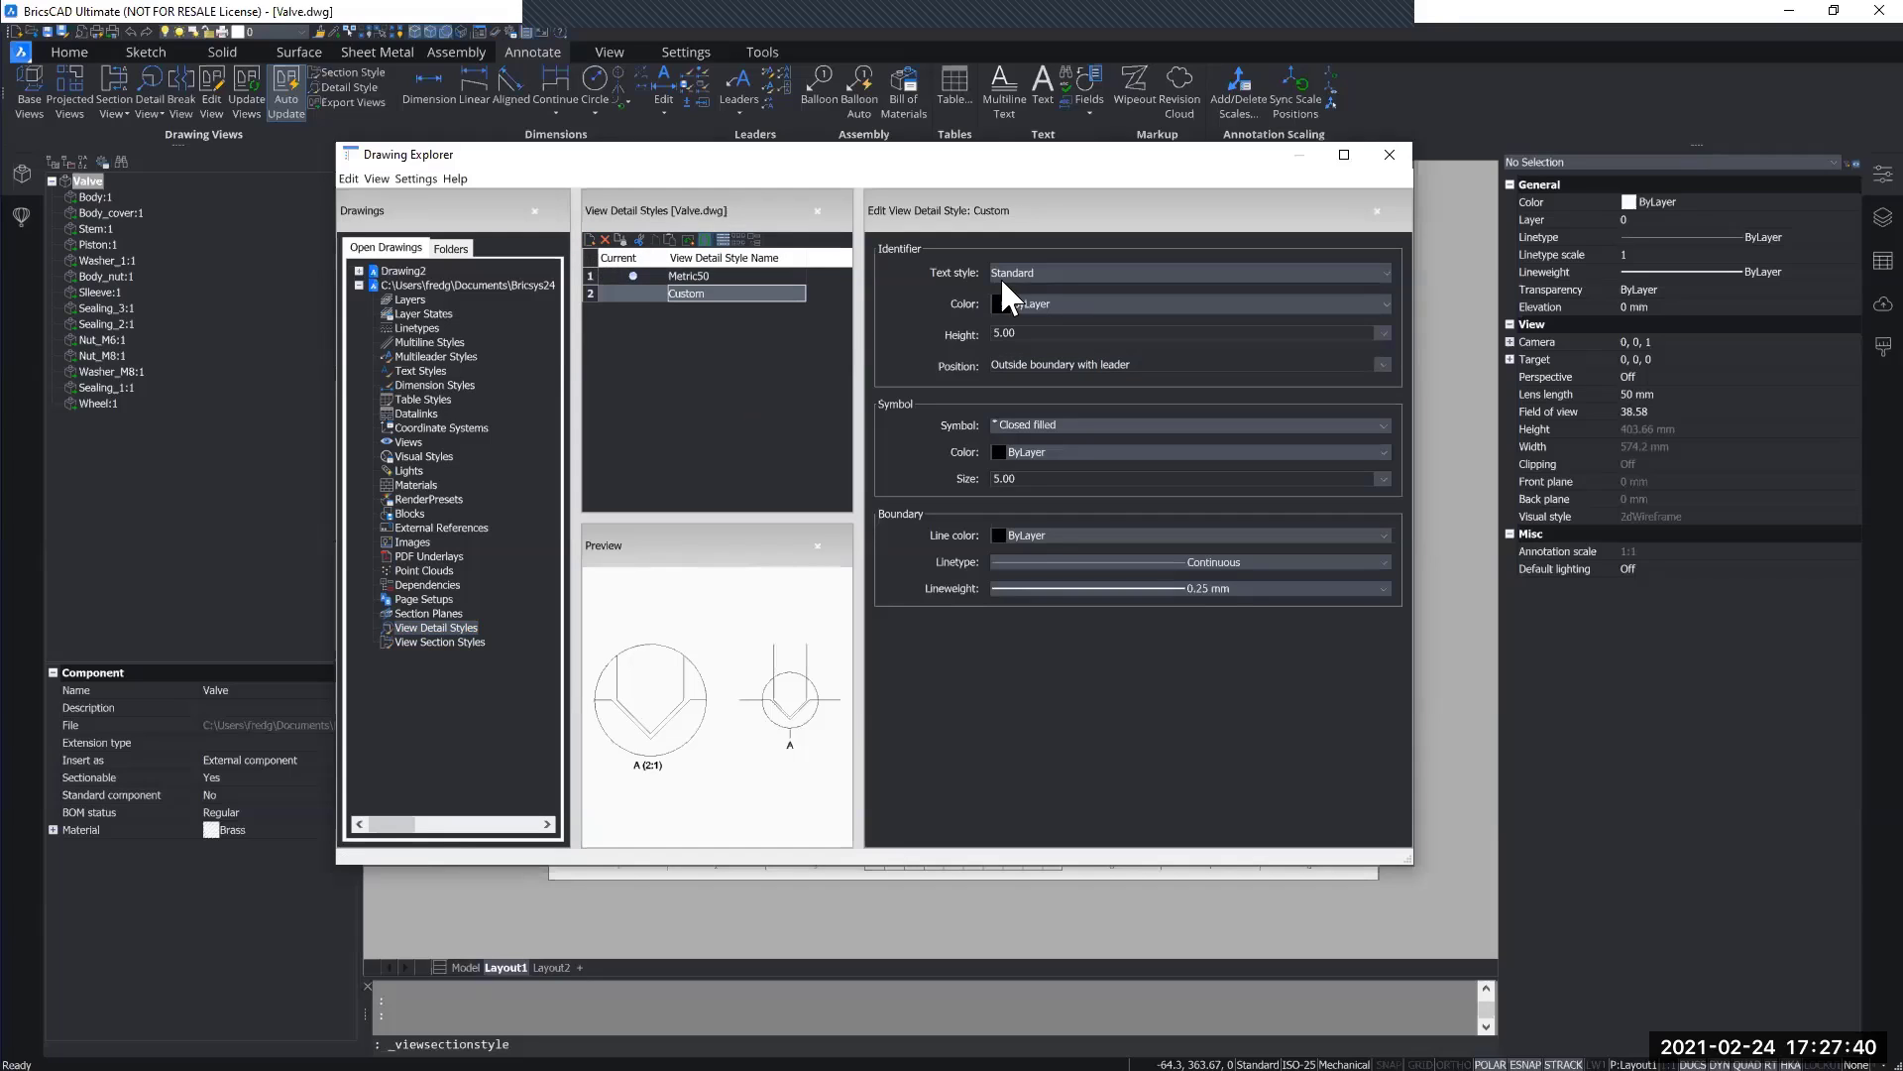
# Step: Set the Custom detail style's identifier color, symbol color and boundary line color to Green
pyautogui.click(1109, 306)
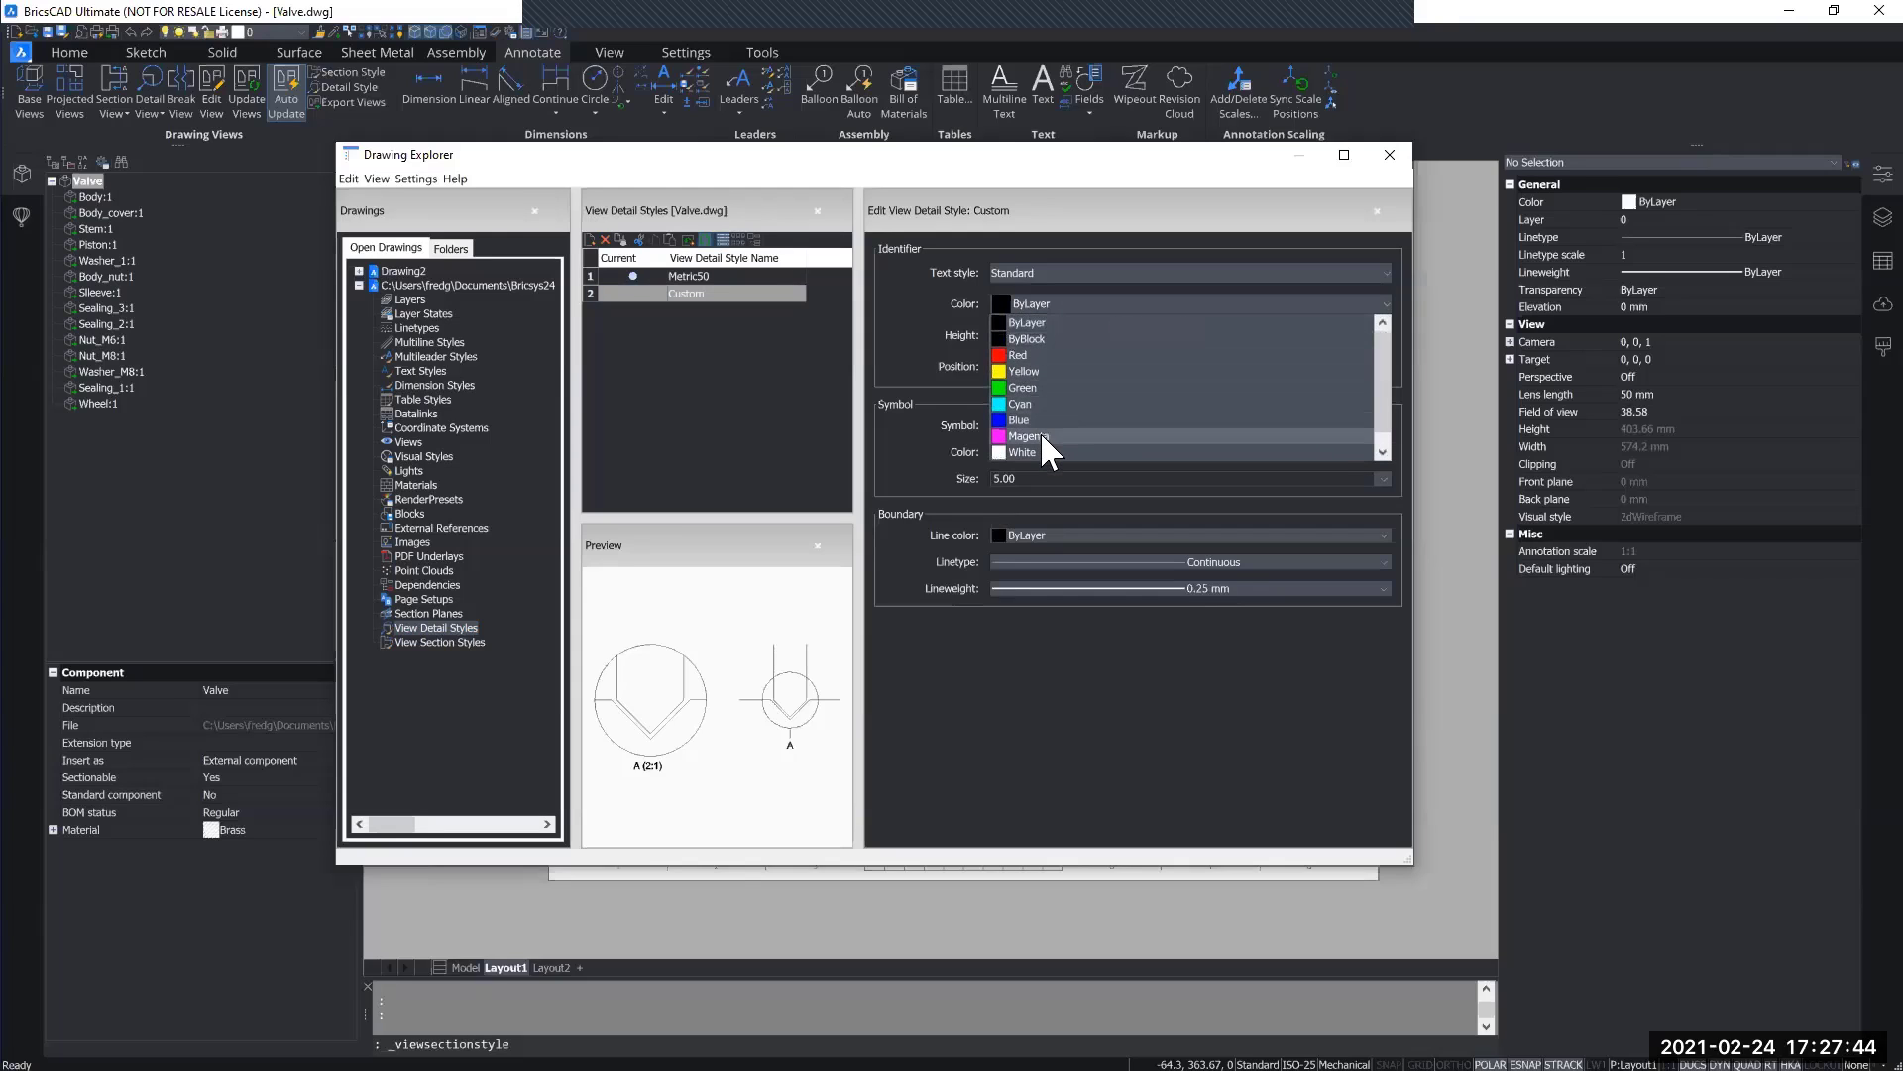
pyautogui.click(1032, 389)
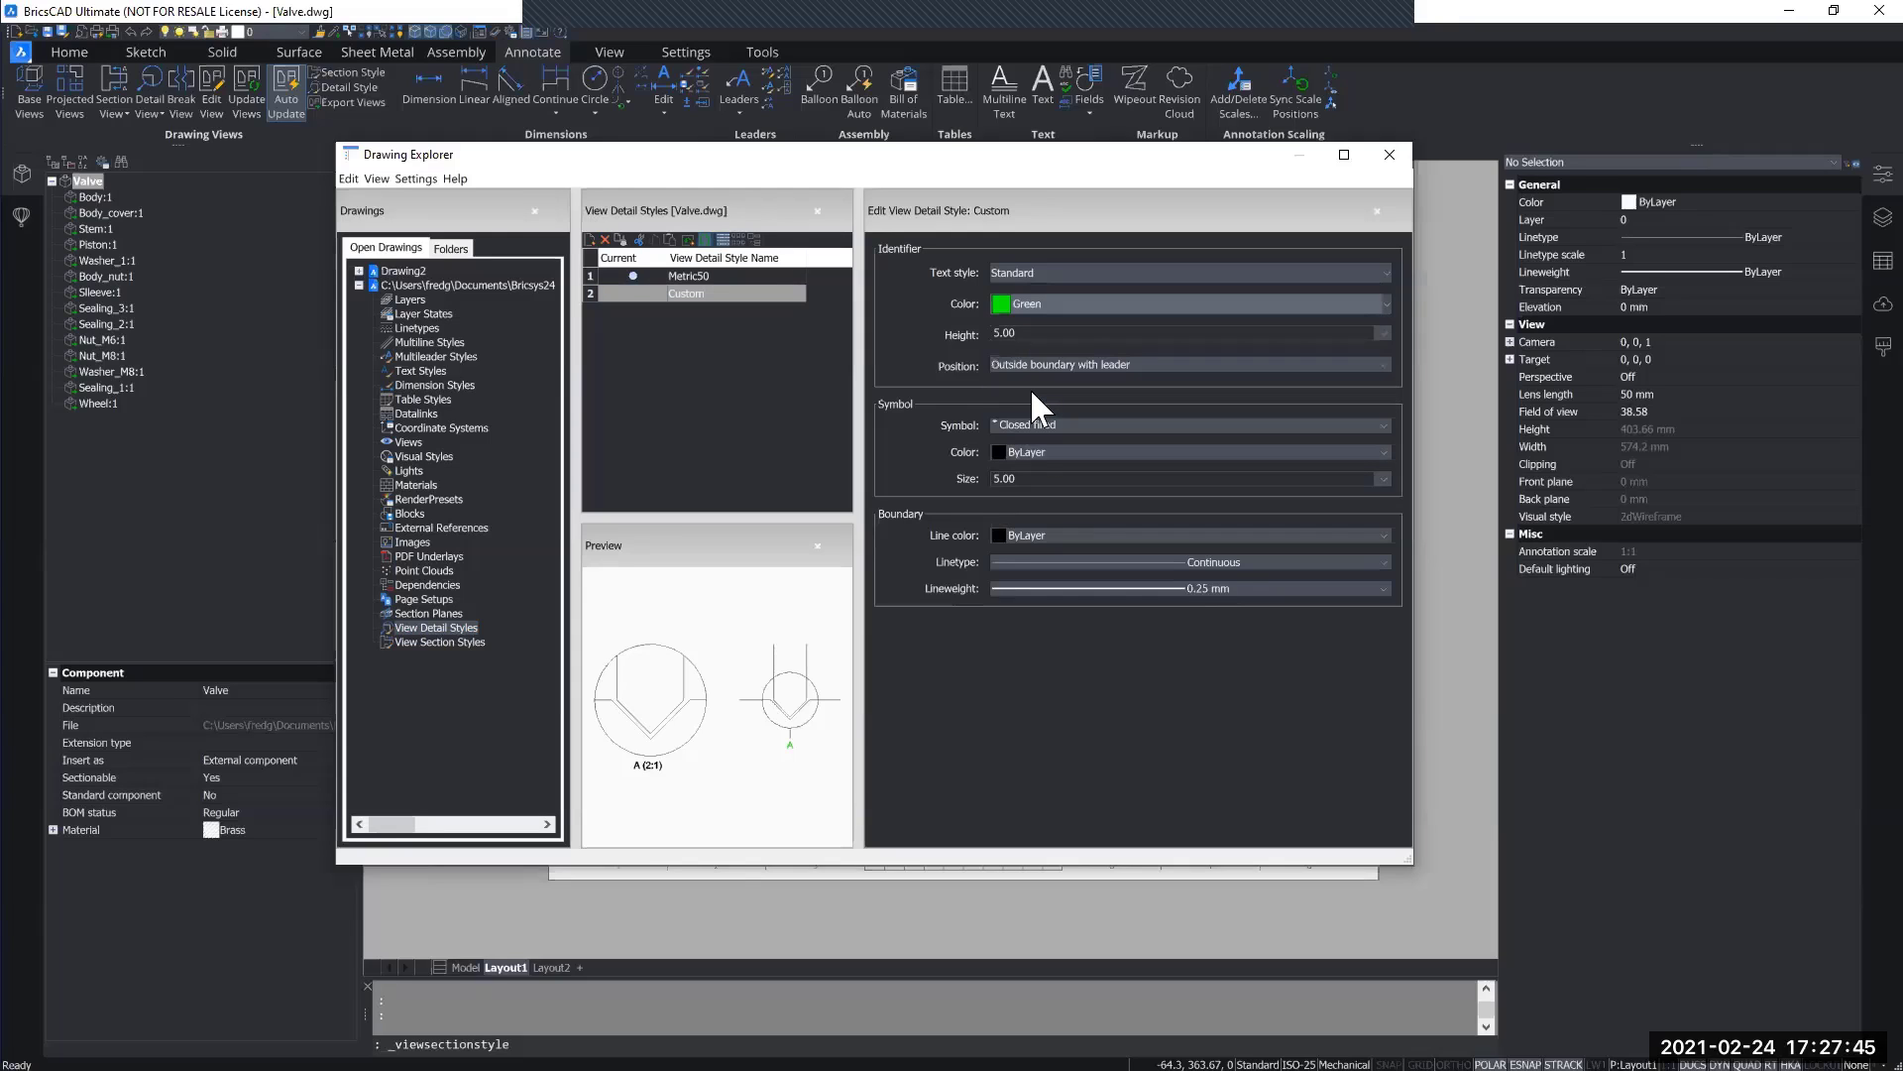
pyautogui.click(1021, 450)
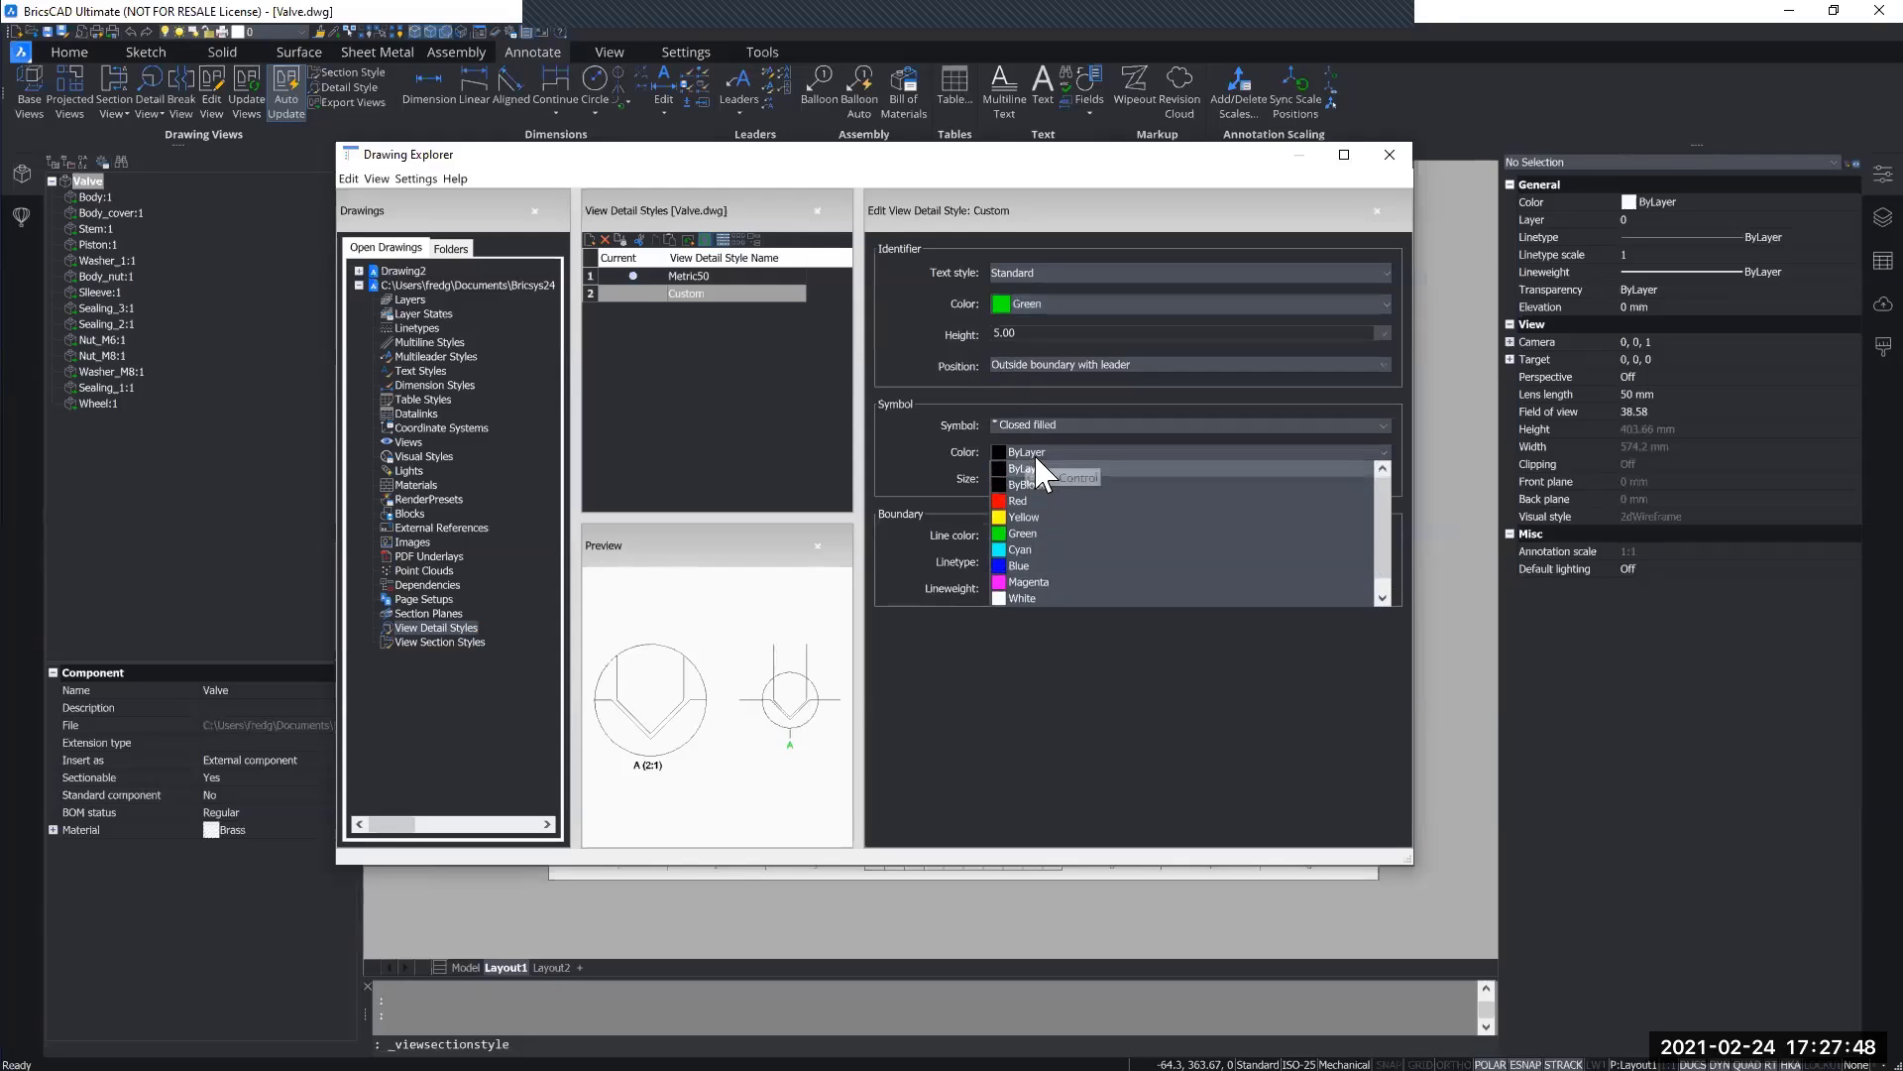
pyautogui.click(1030, 542)
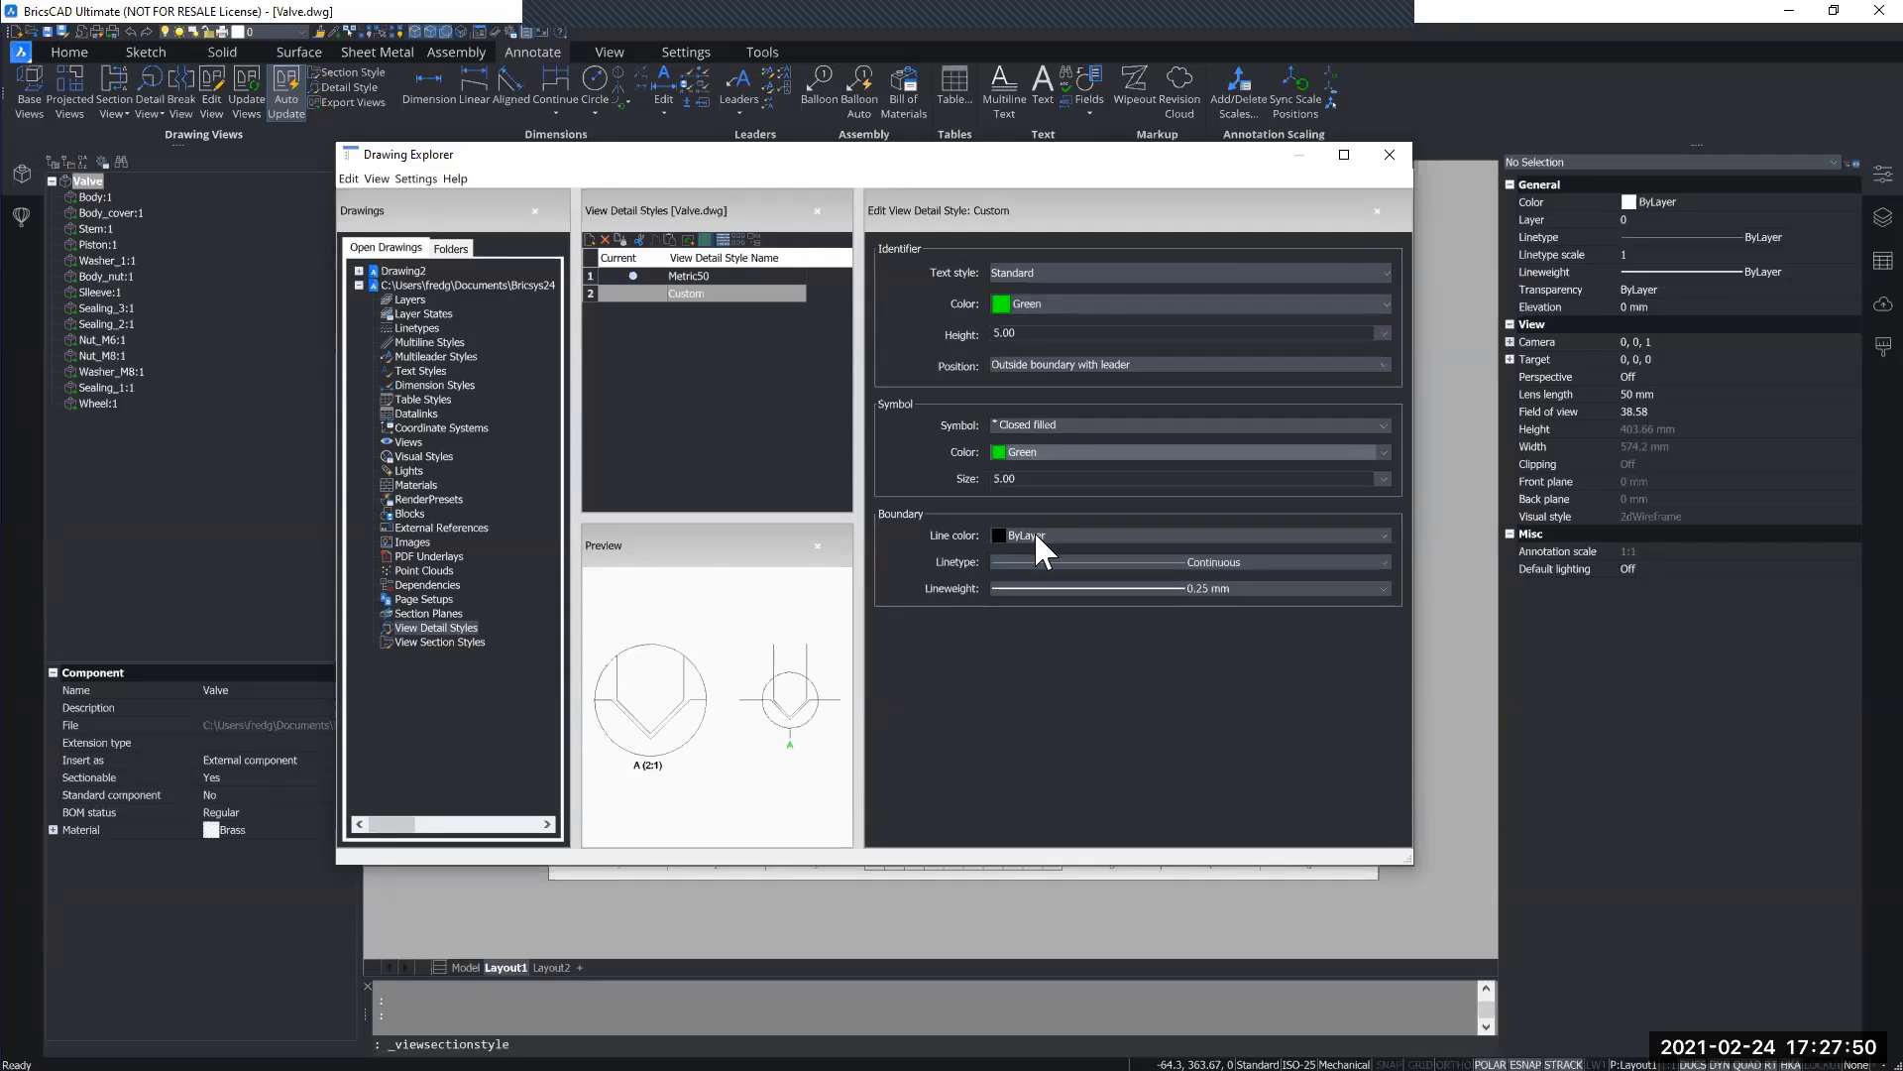
pyautogui.click(1033, 533)
pyautogui.click(1034, 623)
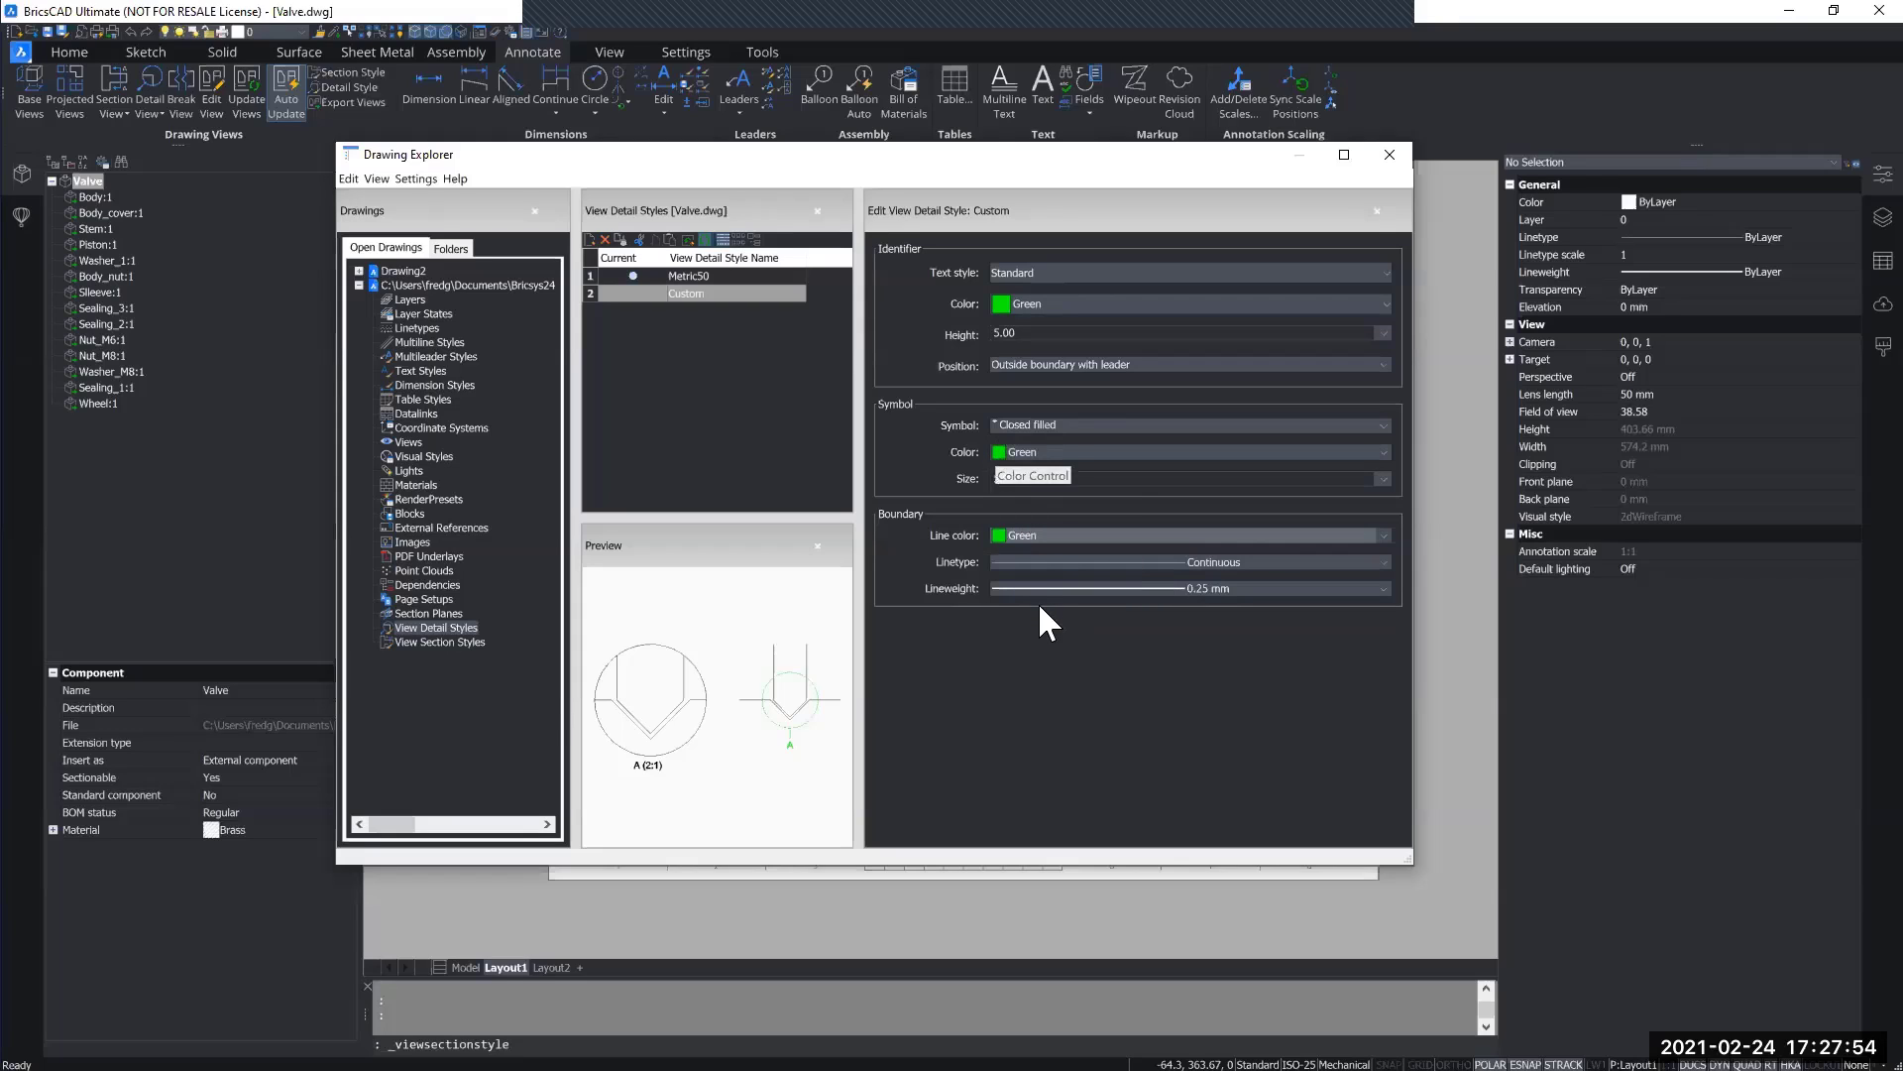
# Step: Review the Custom detail style's boundary linetype, lineweight and symbol options, and close the Drawing Explorer
pyautogui.click(1263, 562)
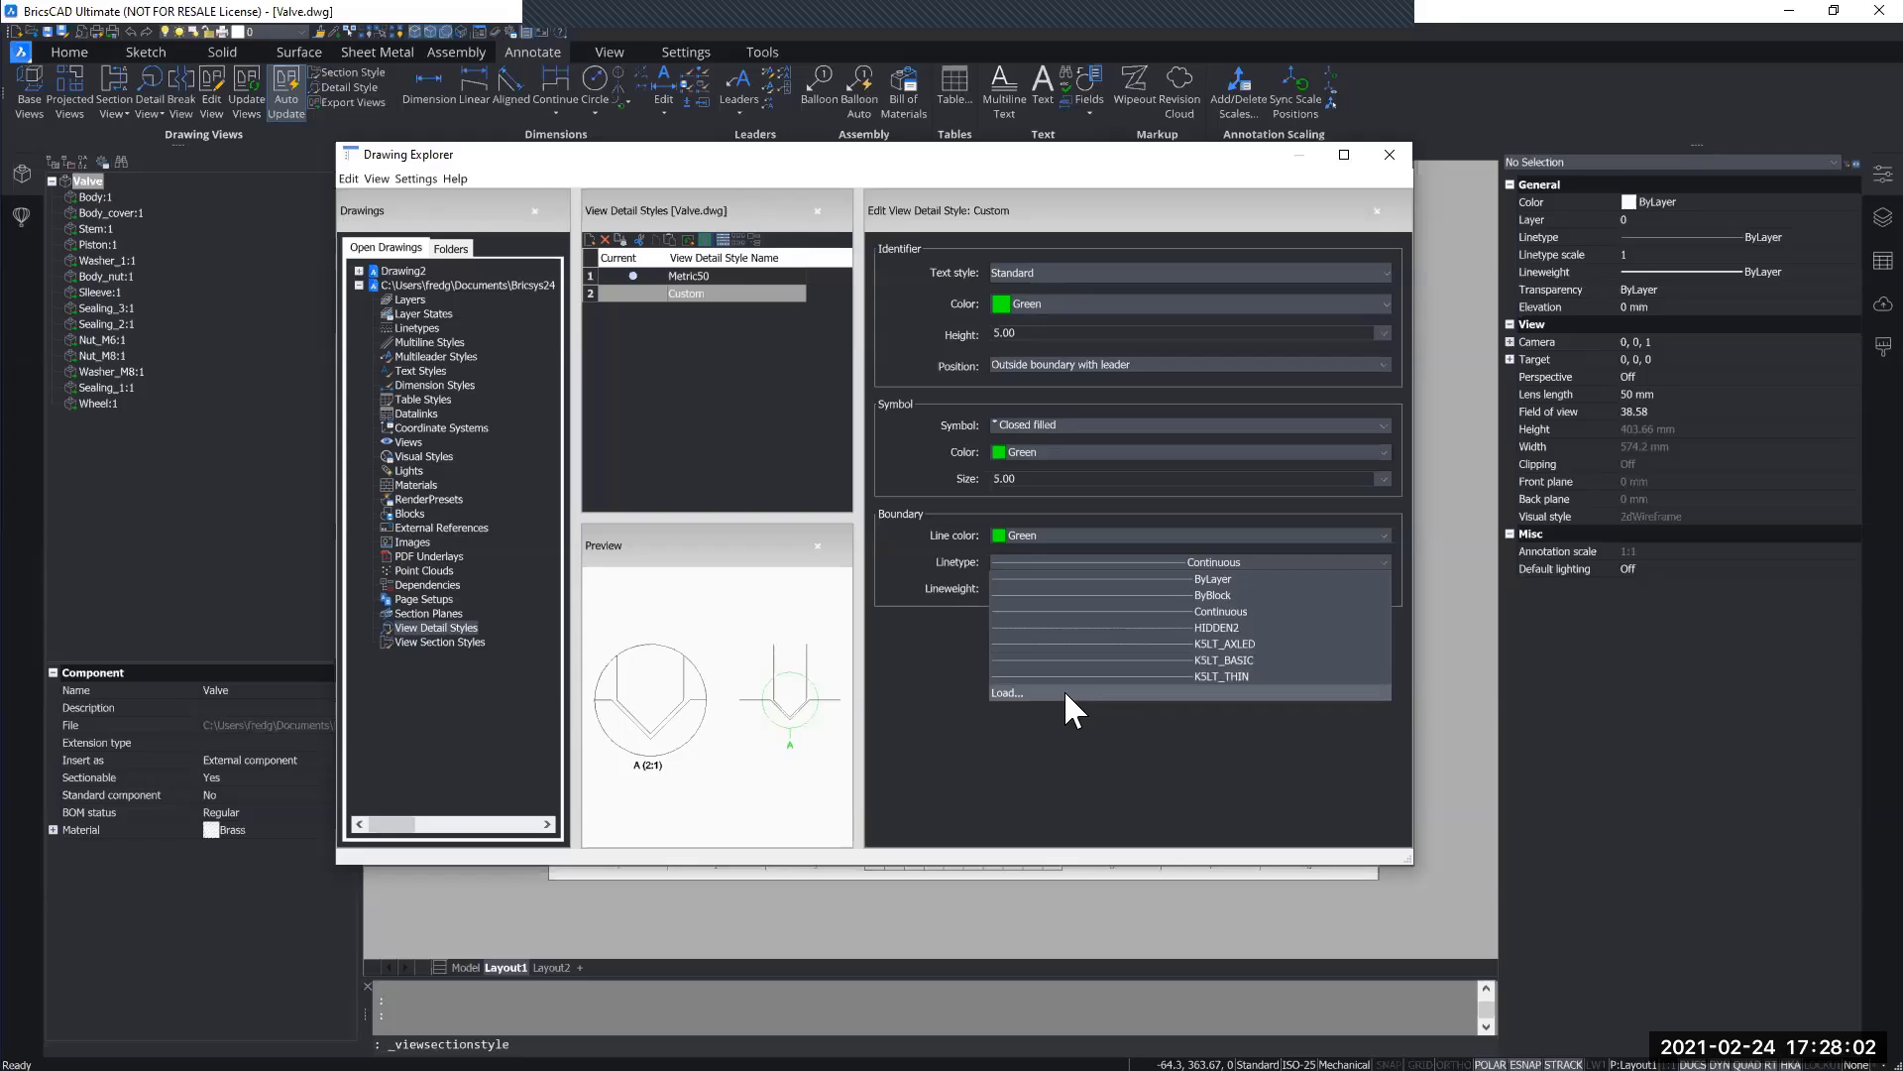
pyautogui.click(968, 679)
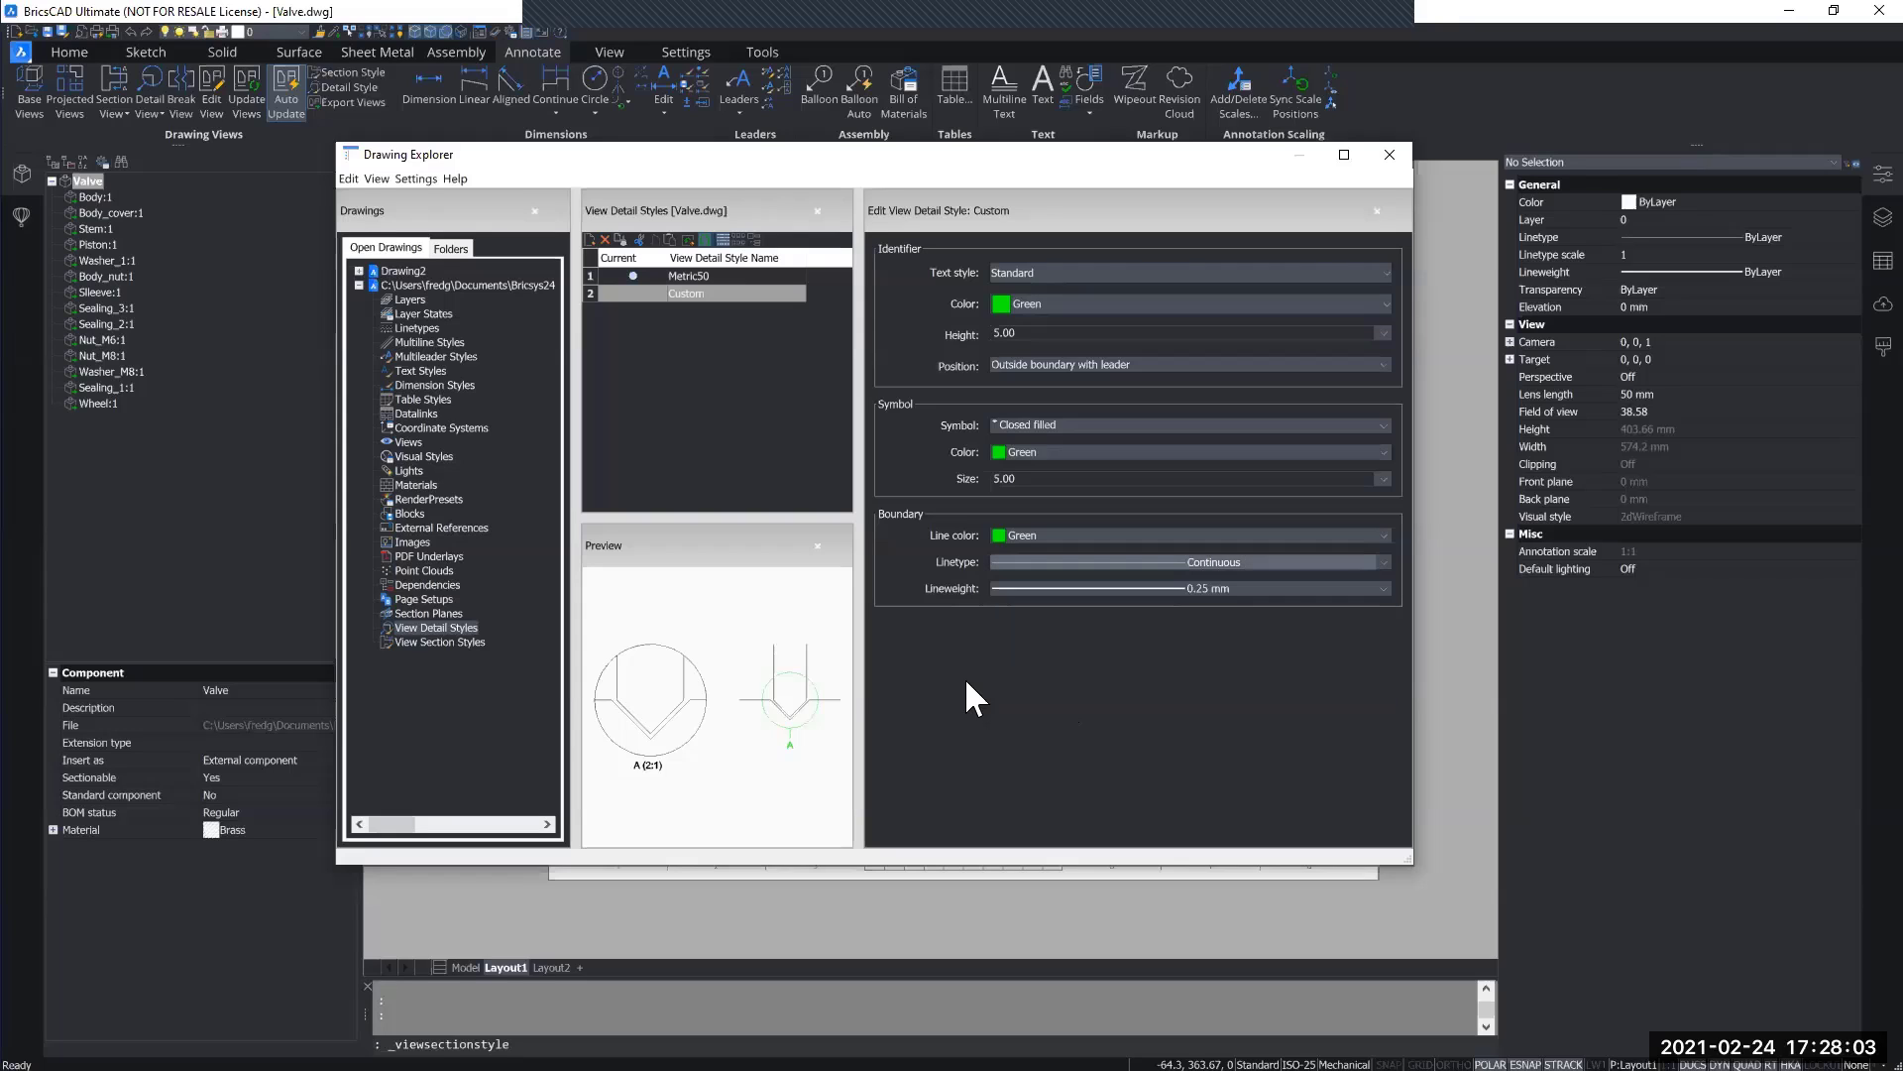
pyautogui.click(1179, 587)
pyautogui.scroll(-4, 1101, 714)
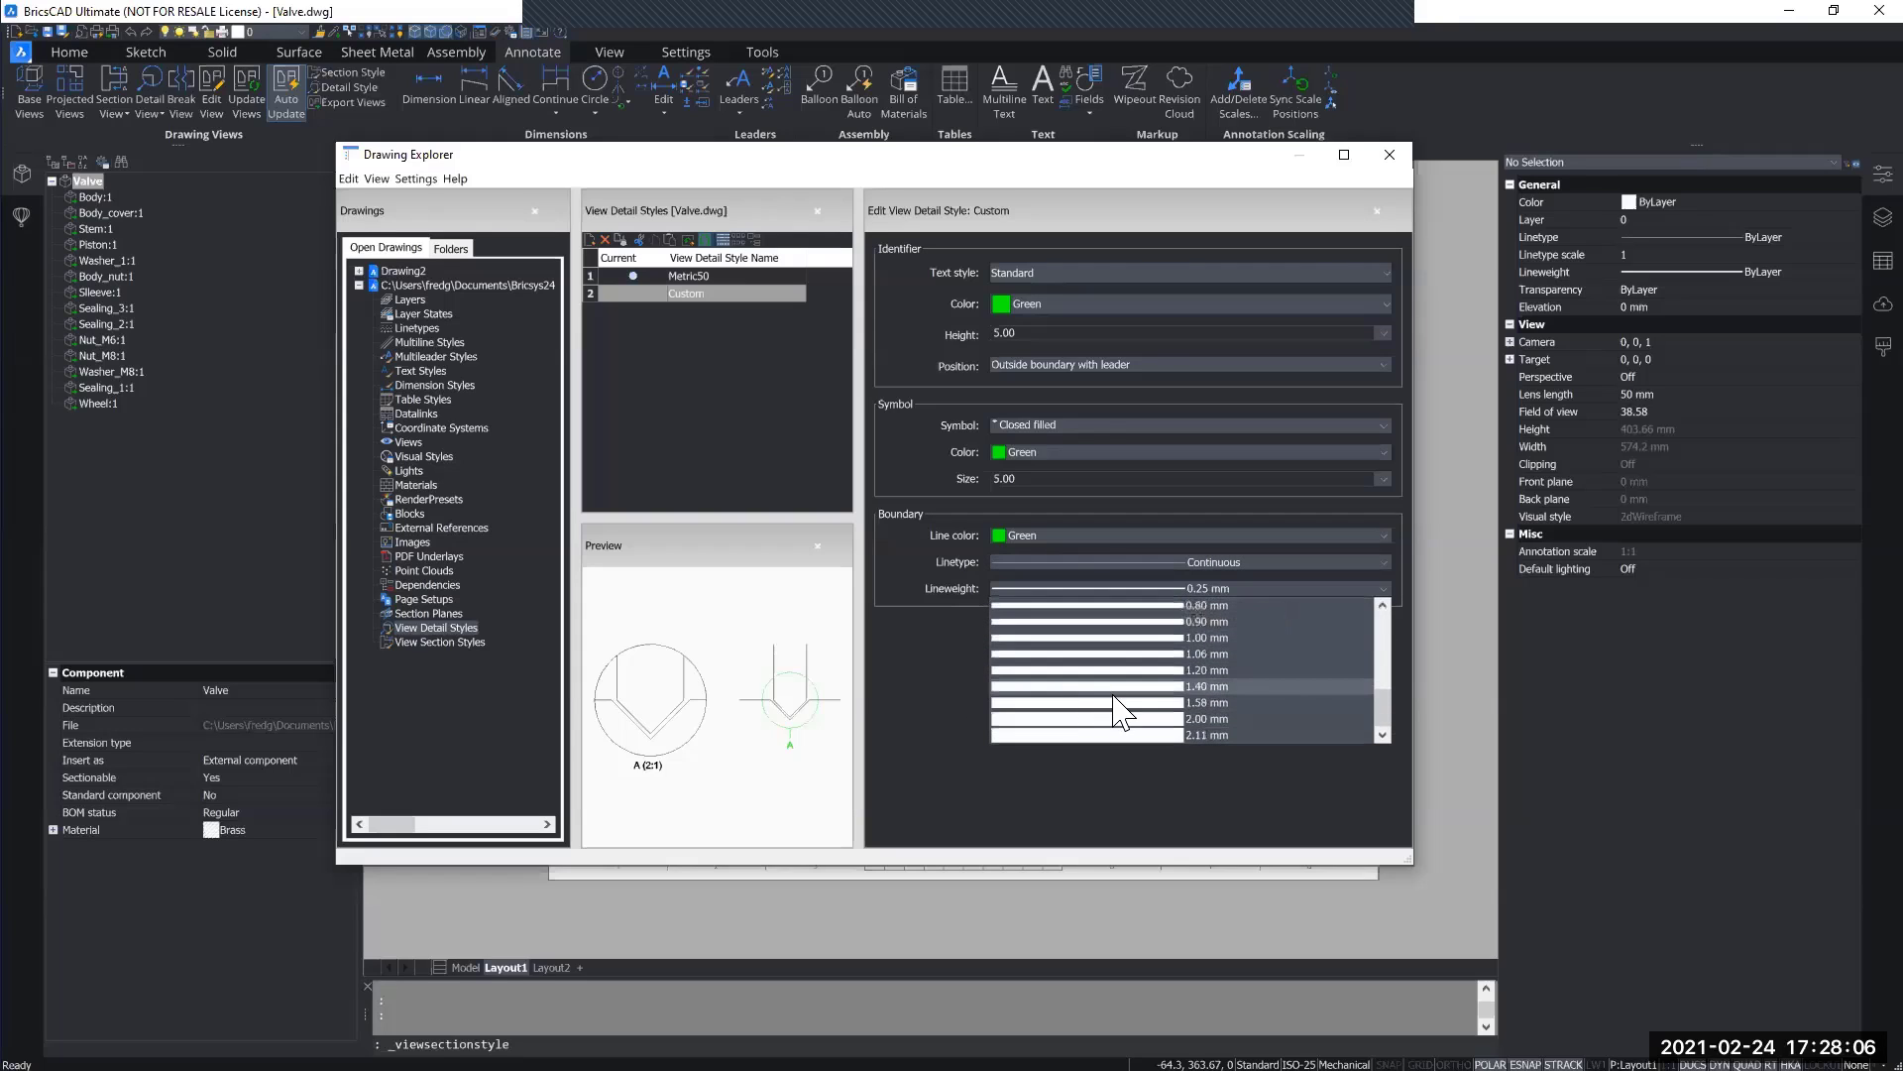
pyautogui.click(948, 657)
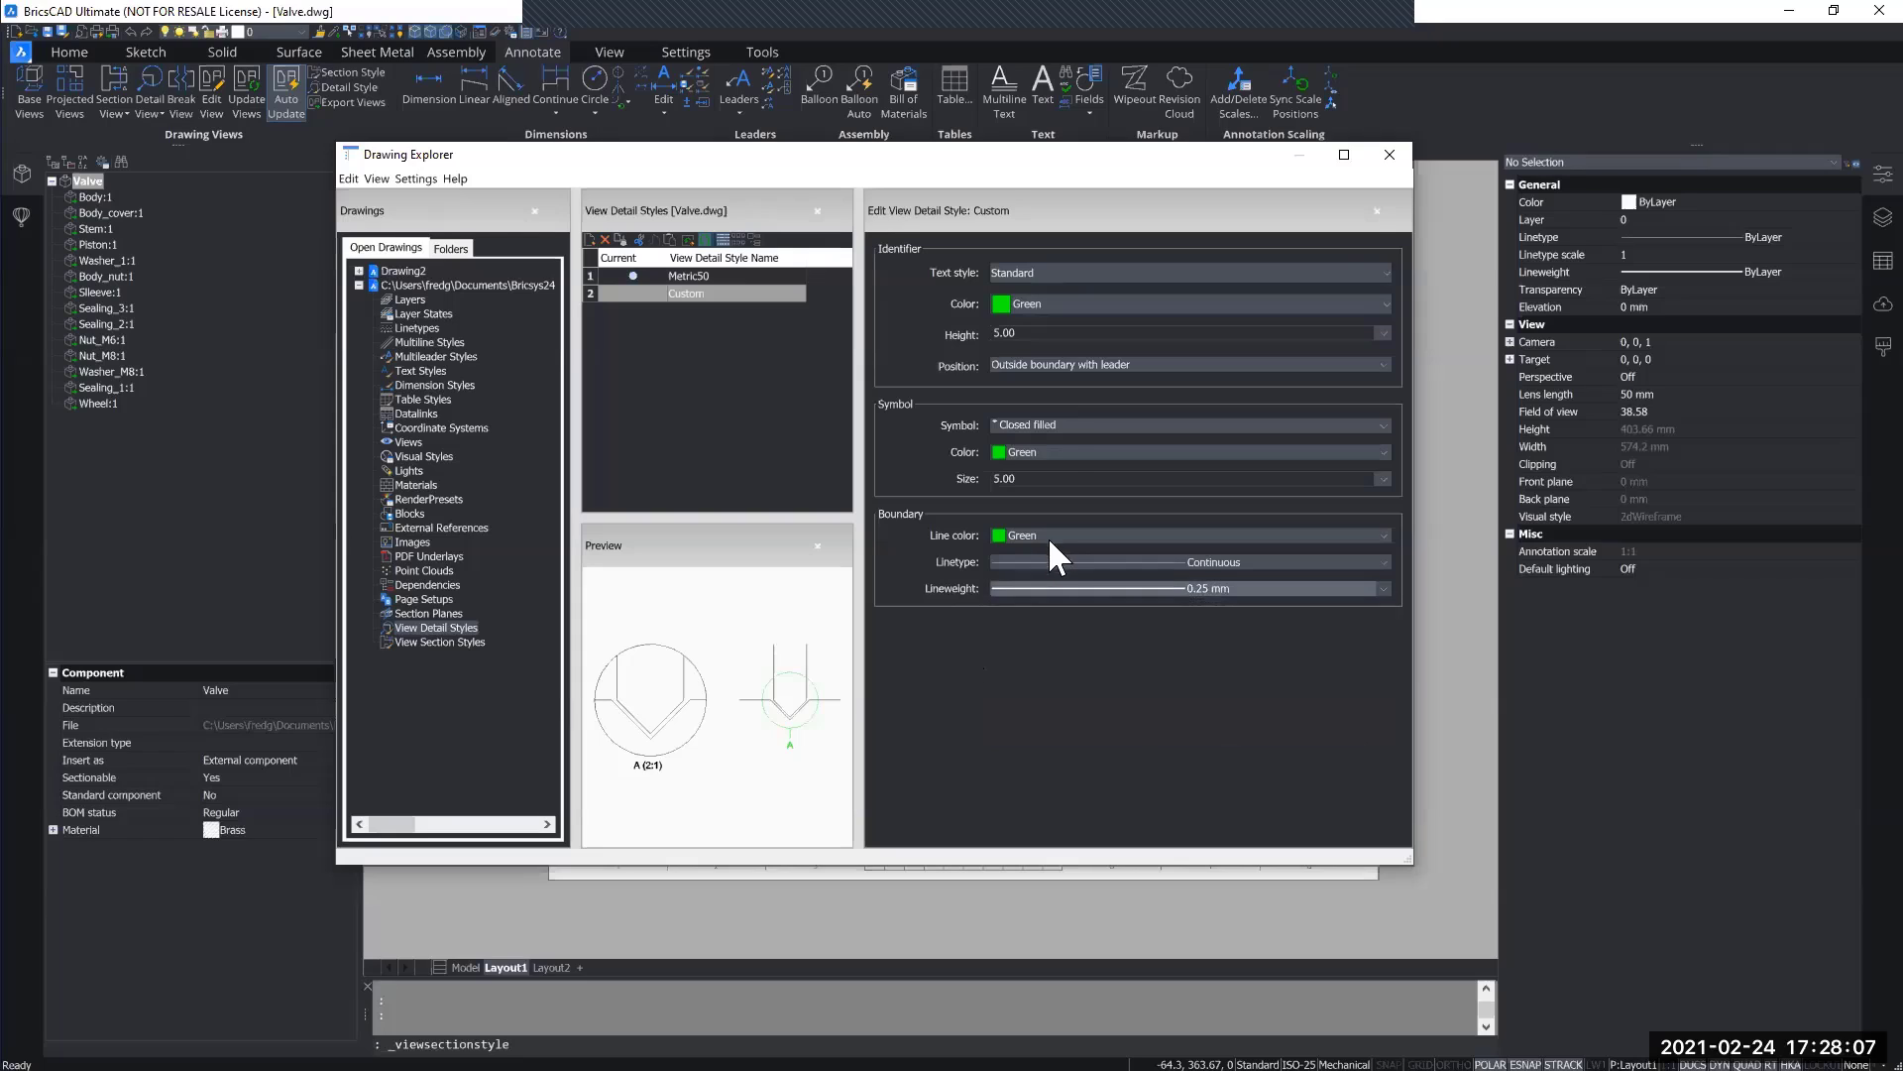
pyautogui.click(1107, 425)
pyautogui.click(1068, 426)
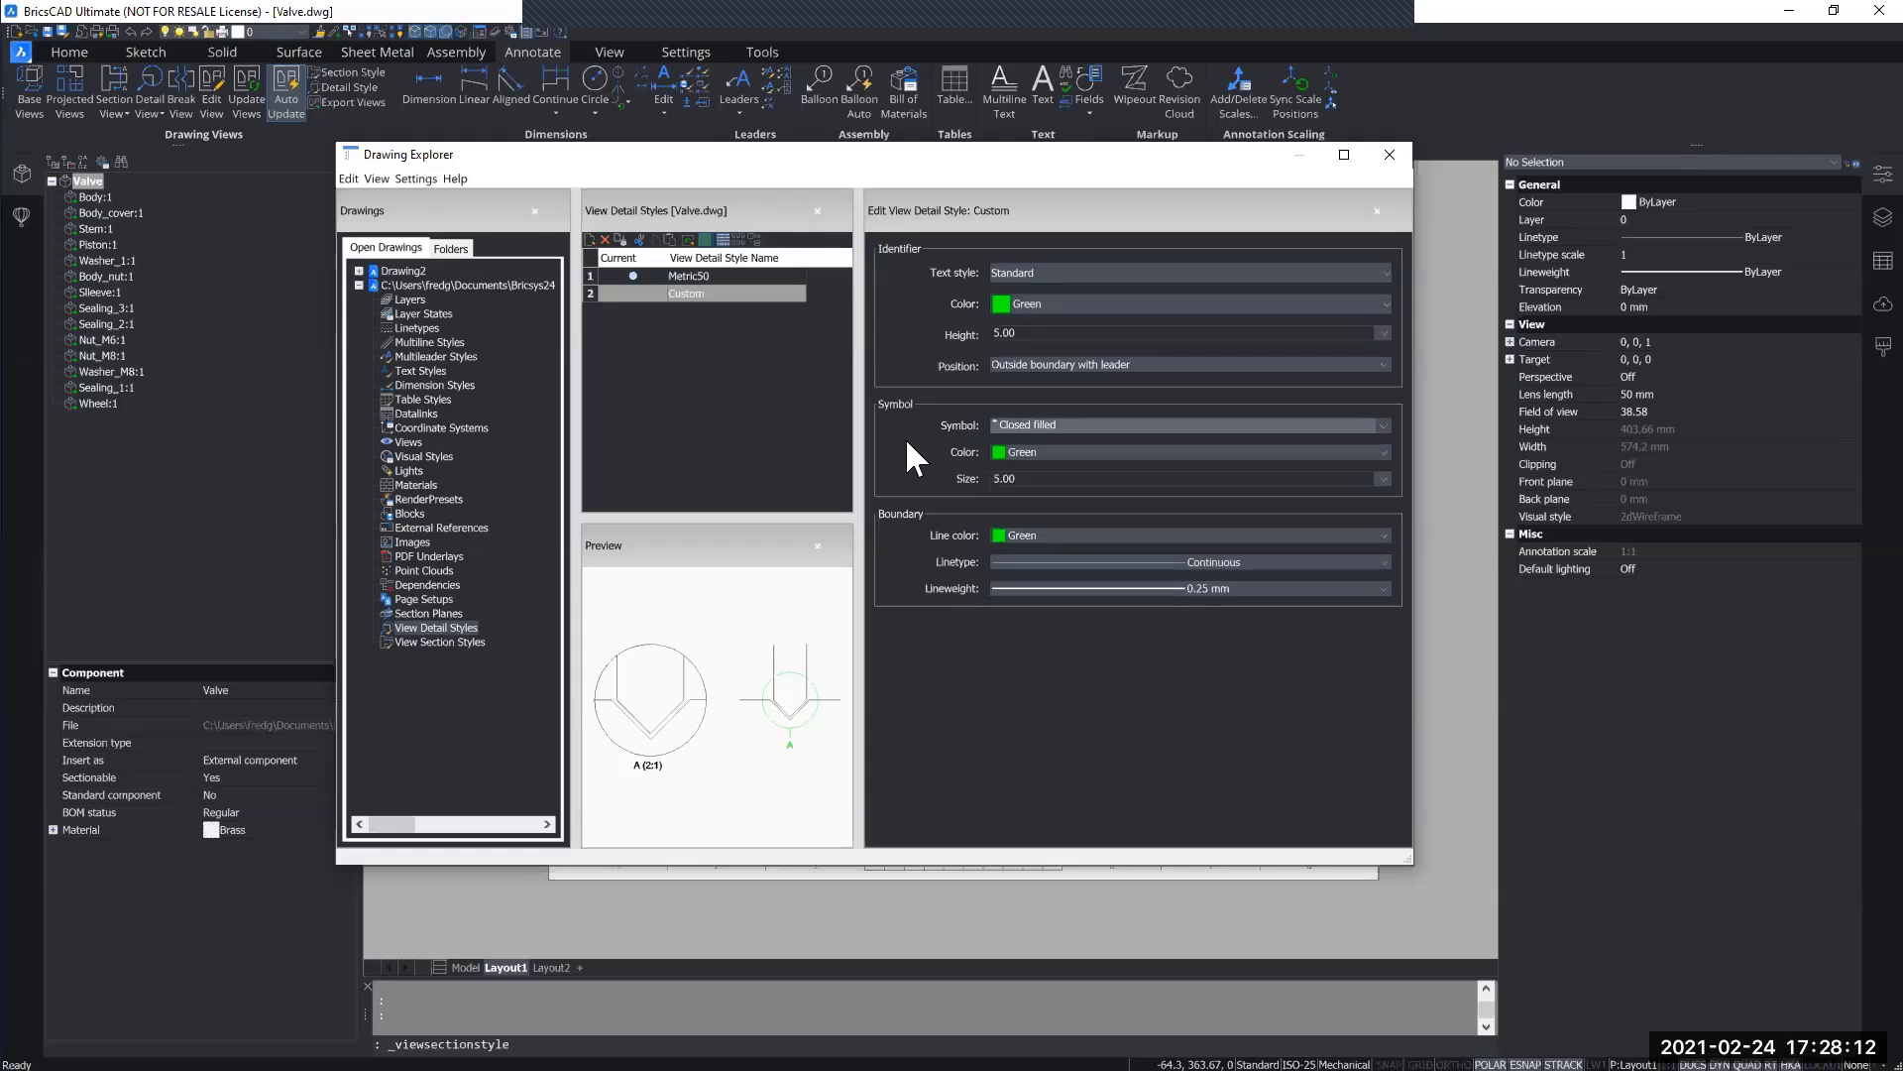
pyautogui.click(1390, 155)
# Step: Apply the Custom detail view style to detail view F on Layout1
pyautogui.moveTo(1044, 602); pyautogui.dragTo(993, 623, button='middle')
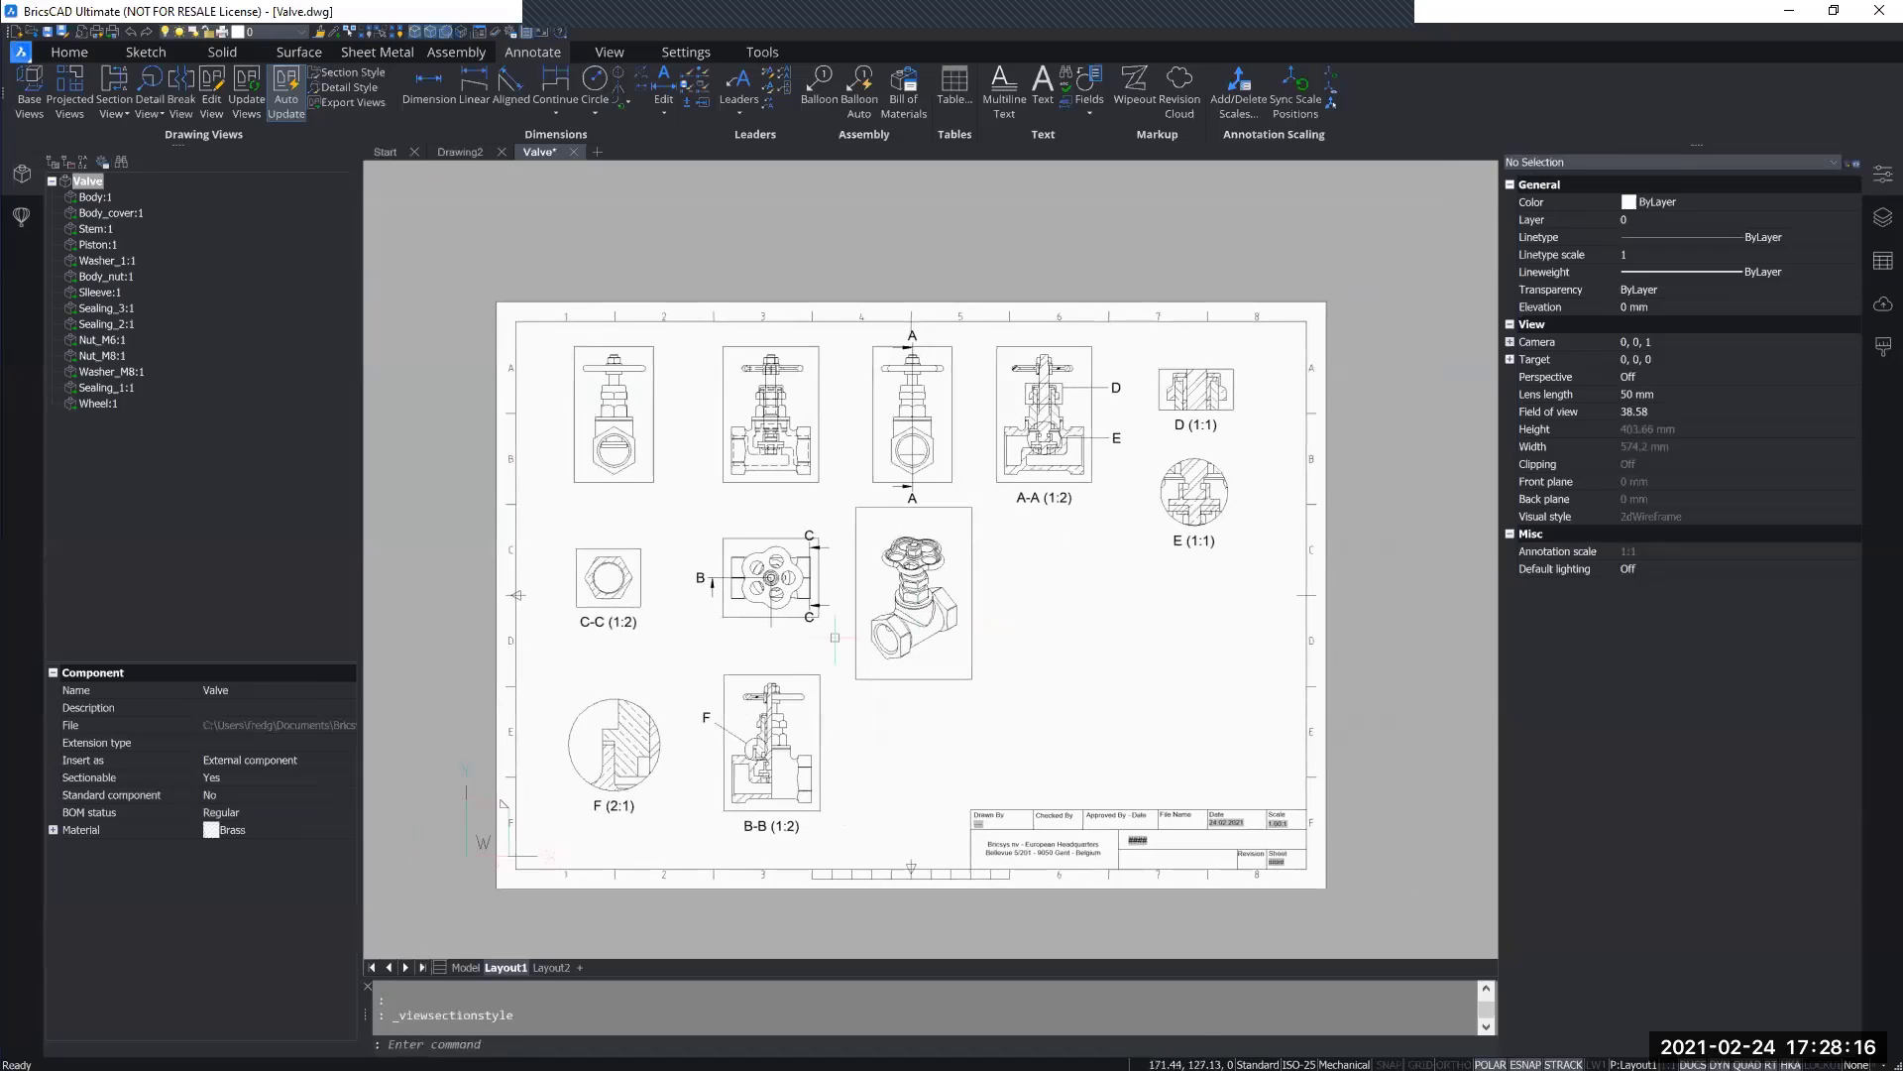
pyautogui.moveTo(690, 783); pyautogui.dragTo(808, 670, button='middle')
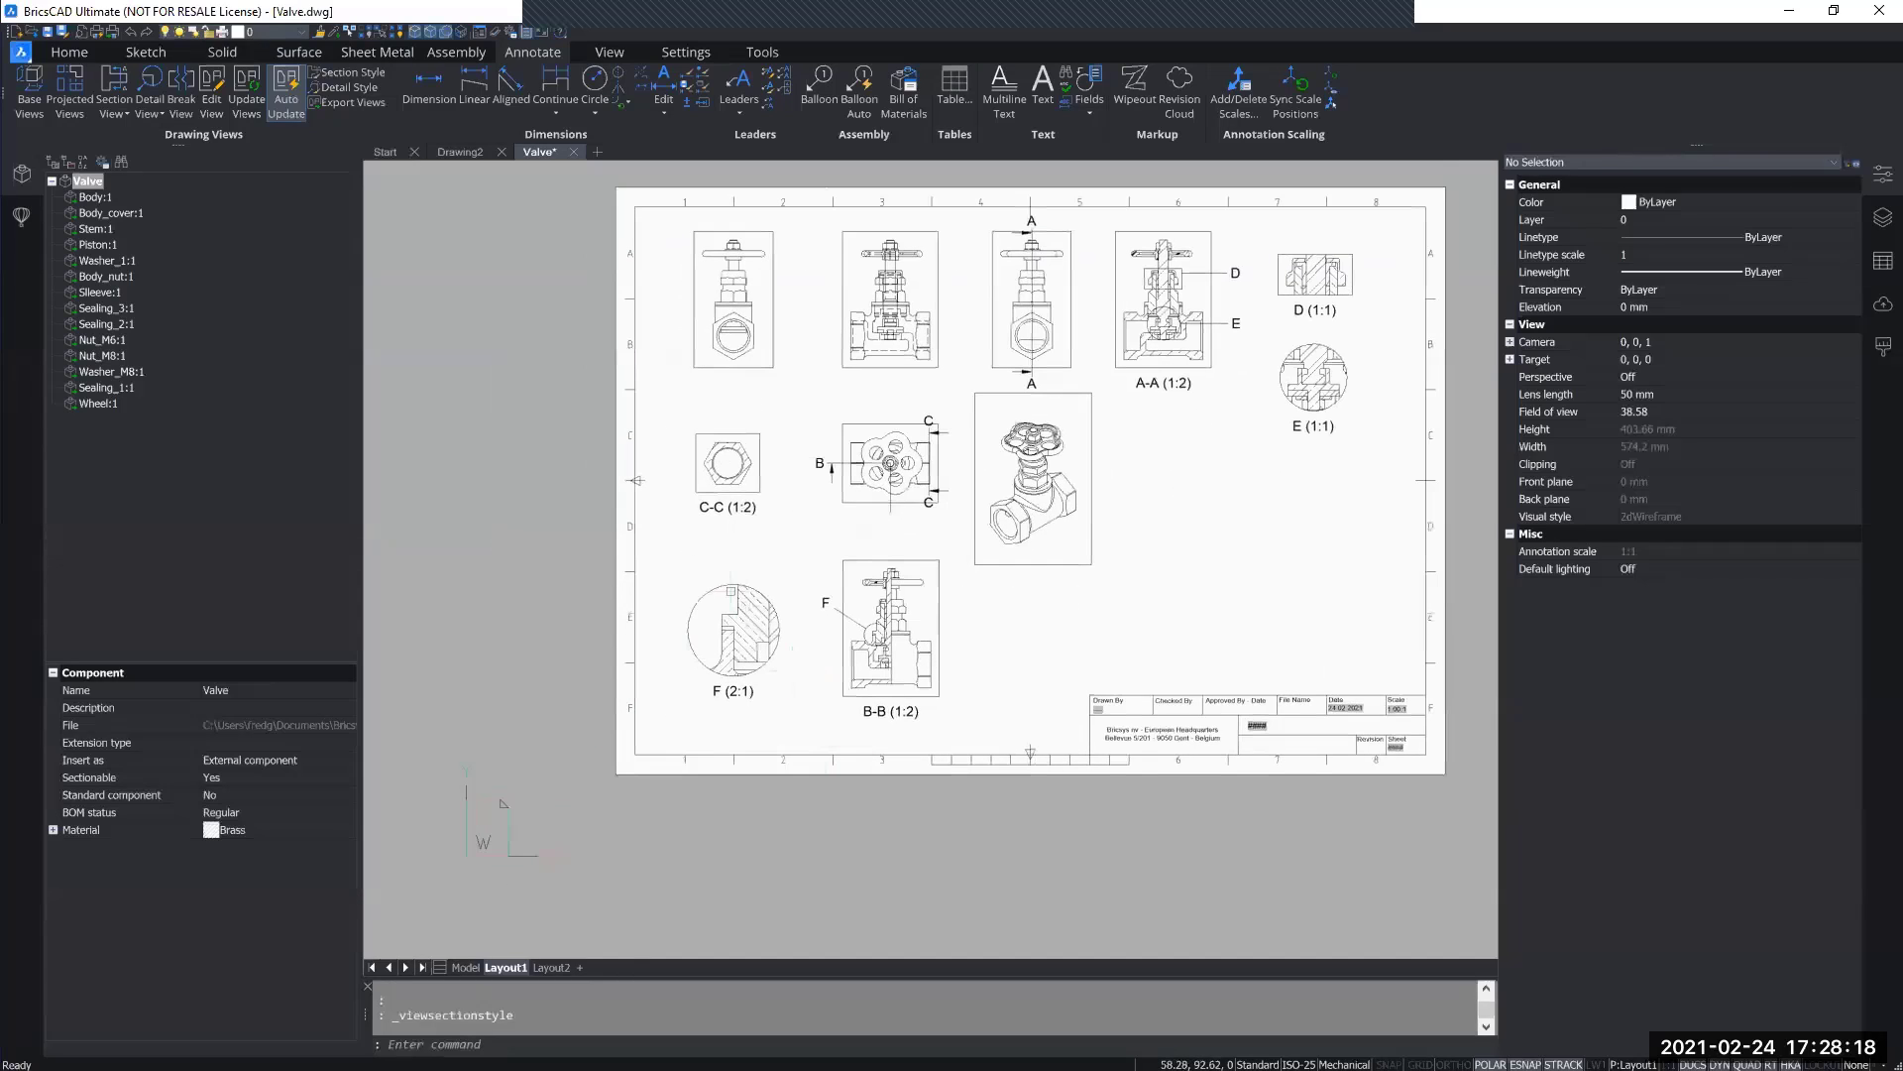
pyautogui.moveTo(712, 590)
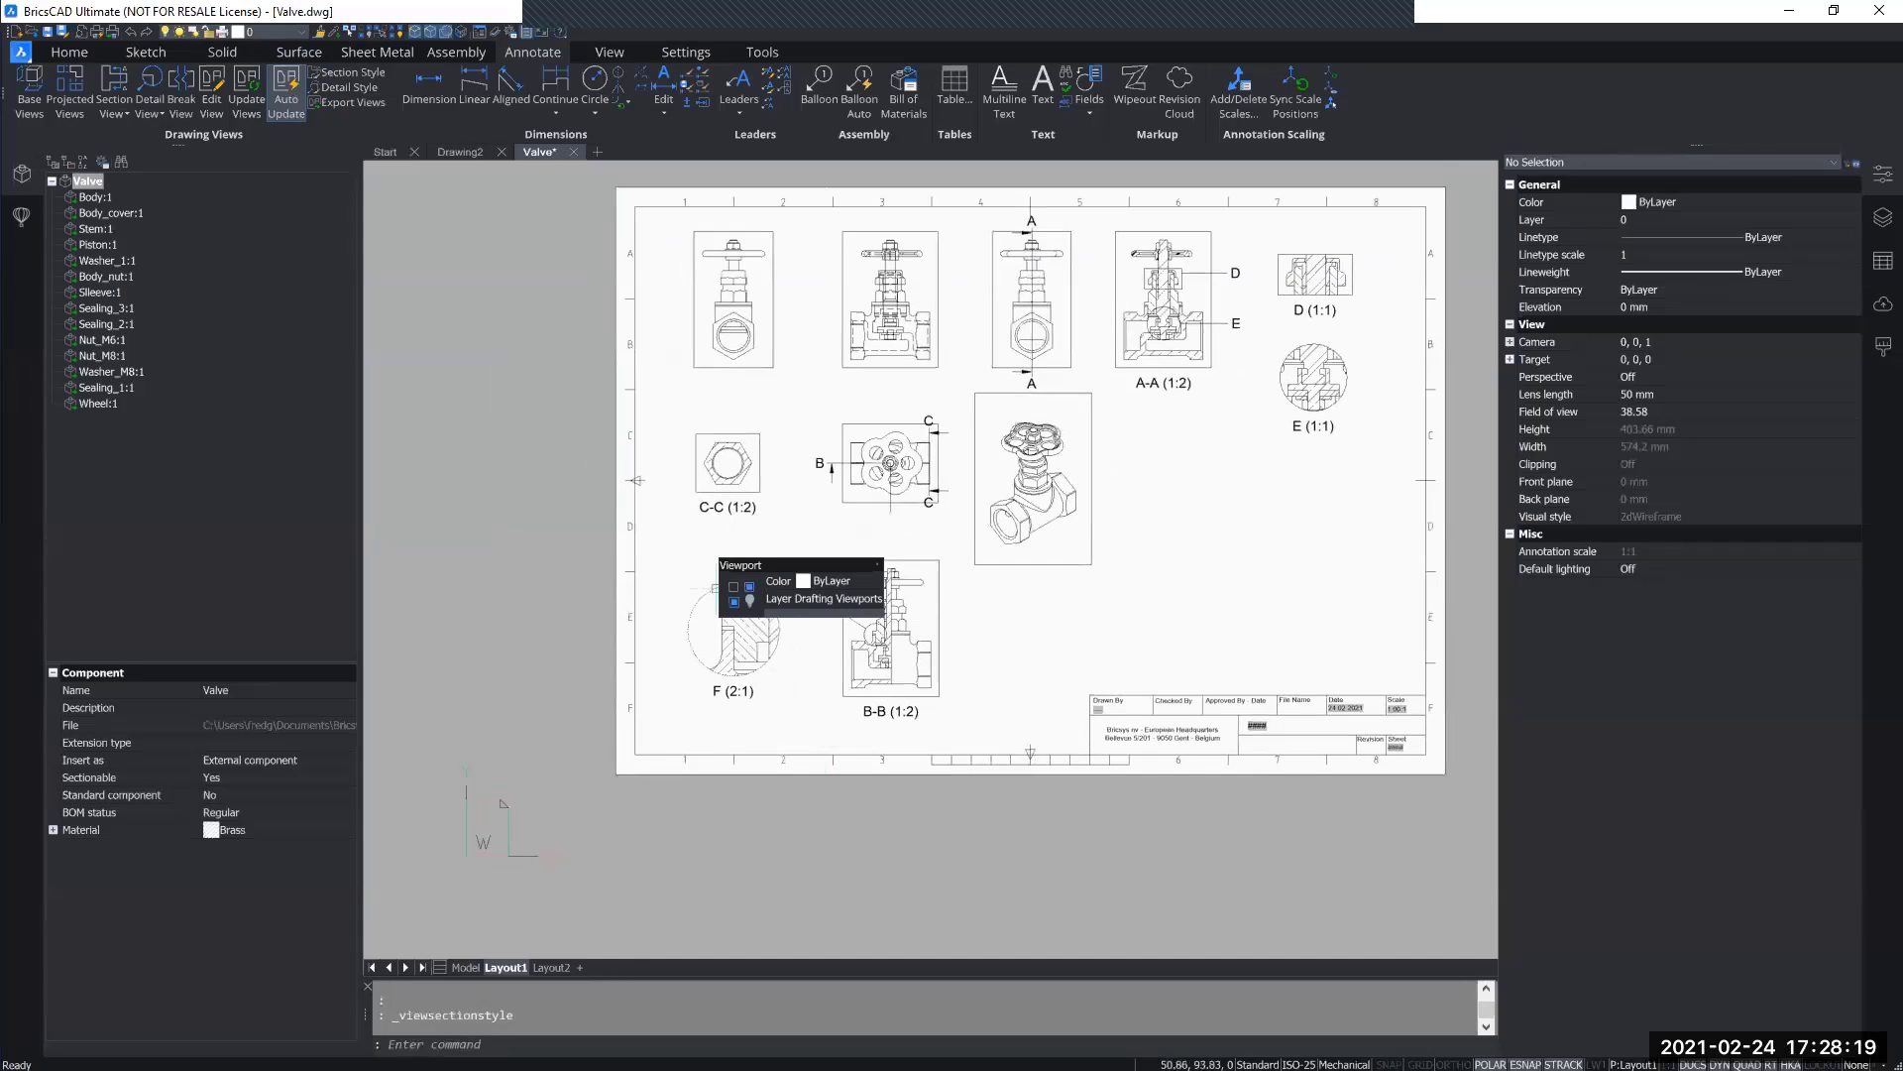
pyautogui.click(710, 588)
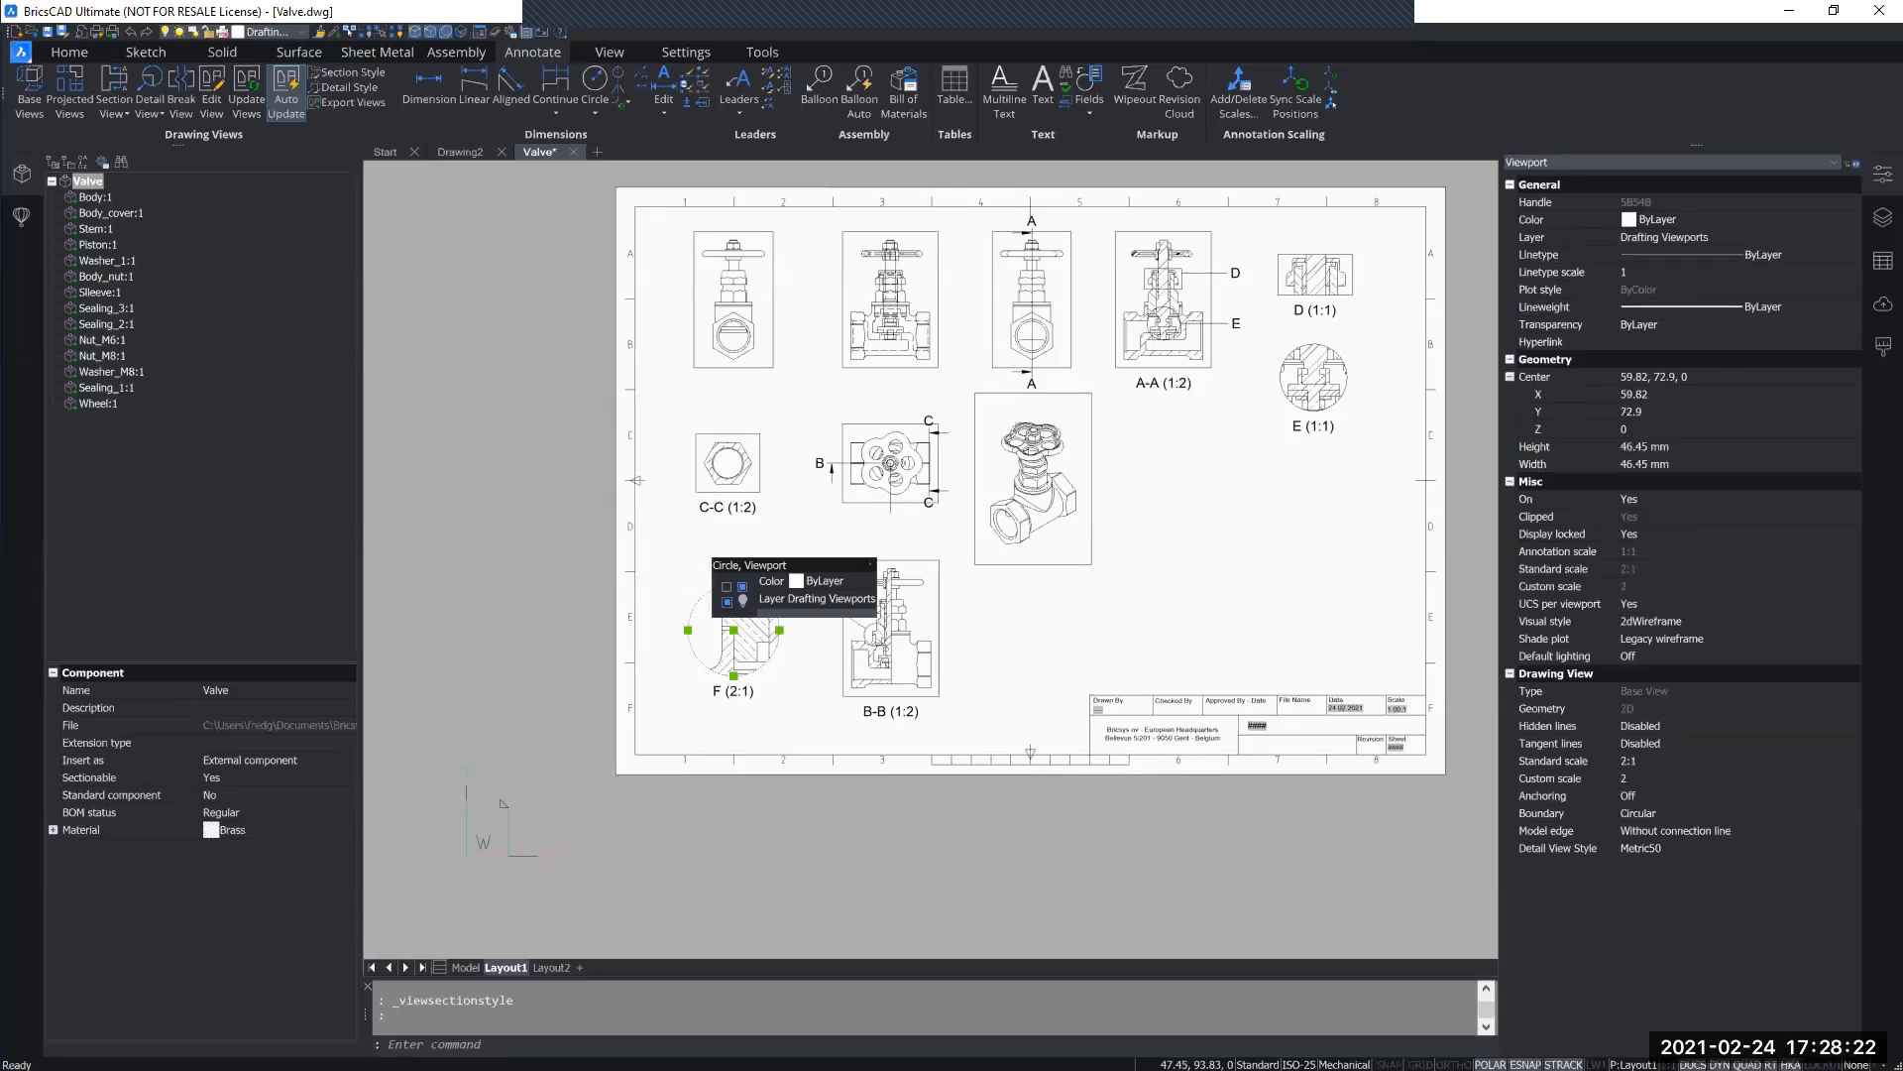
pyautogui.scroll(2, 710, 593)
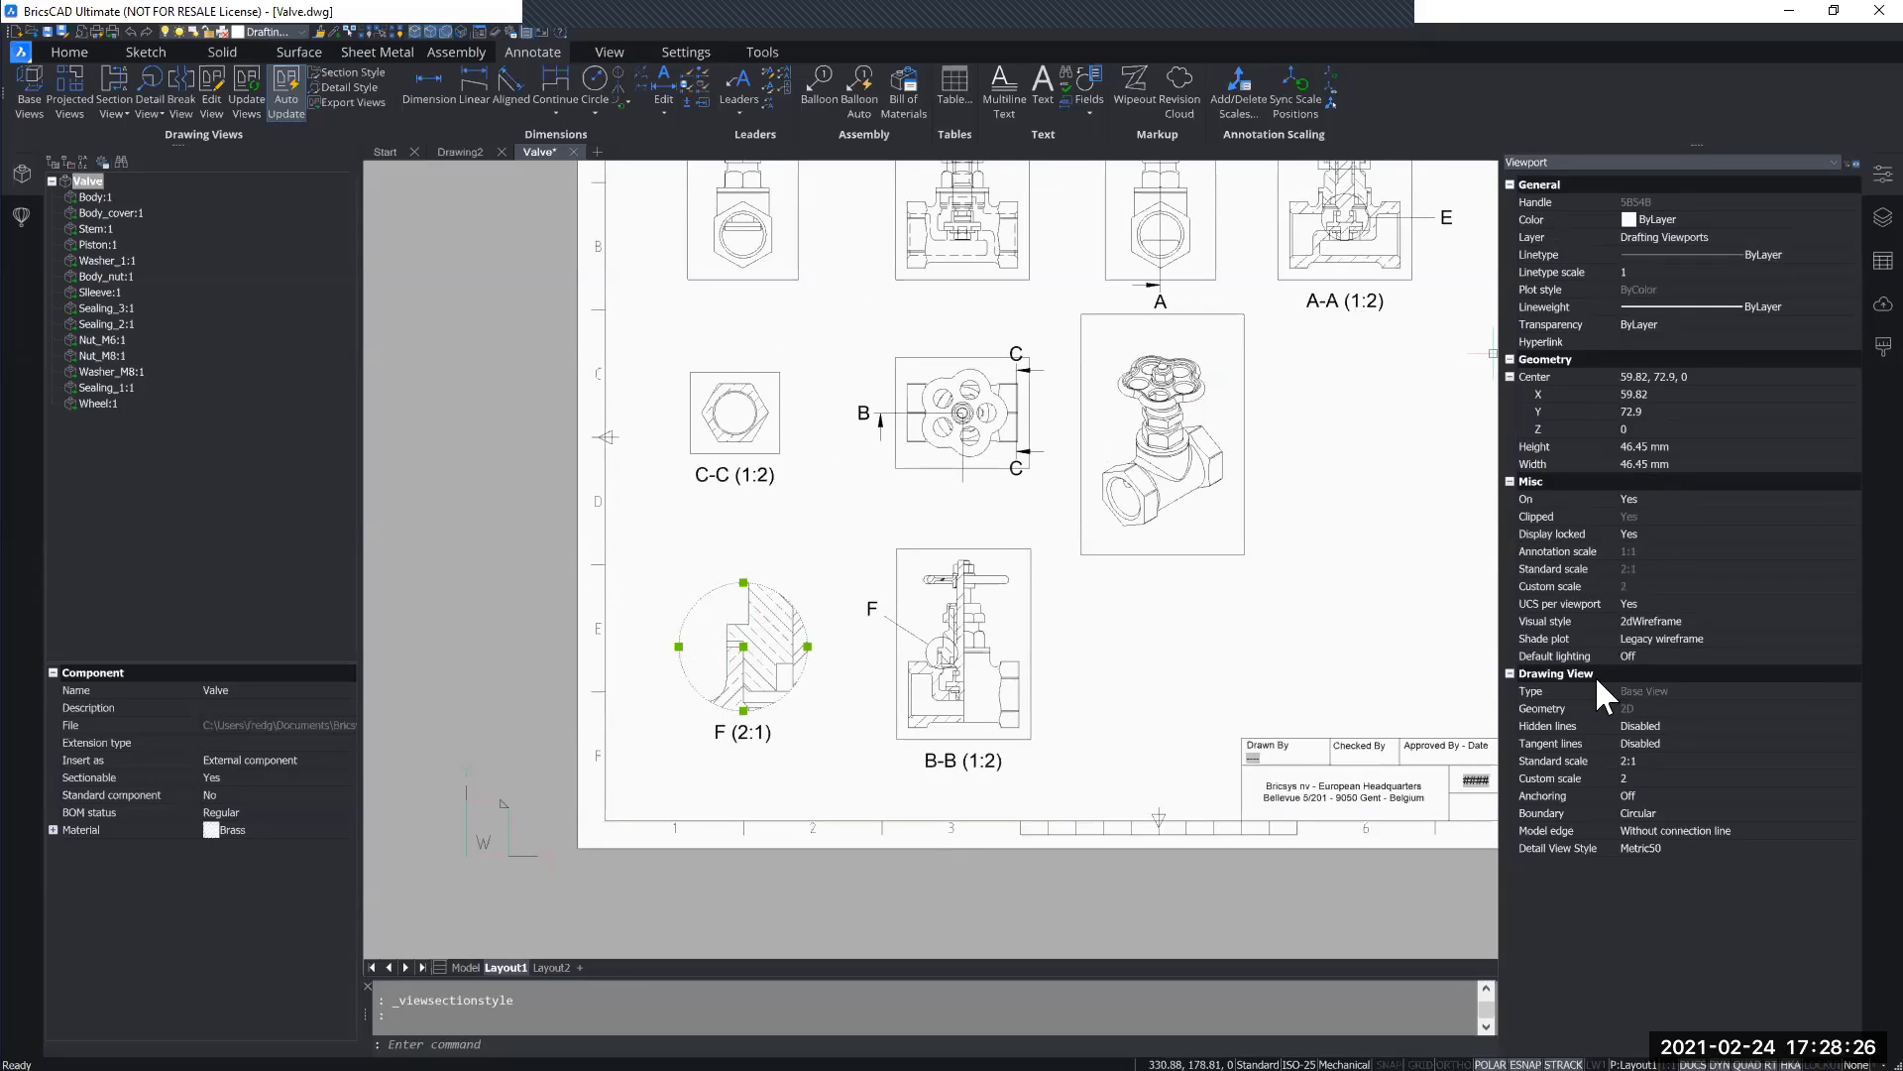
pyautogui.click(1570, 849)
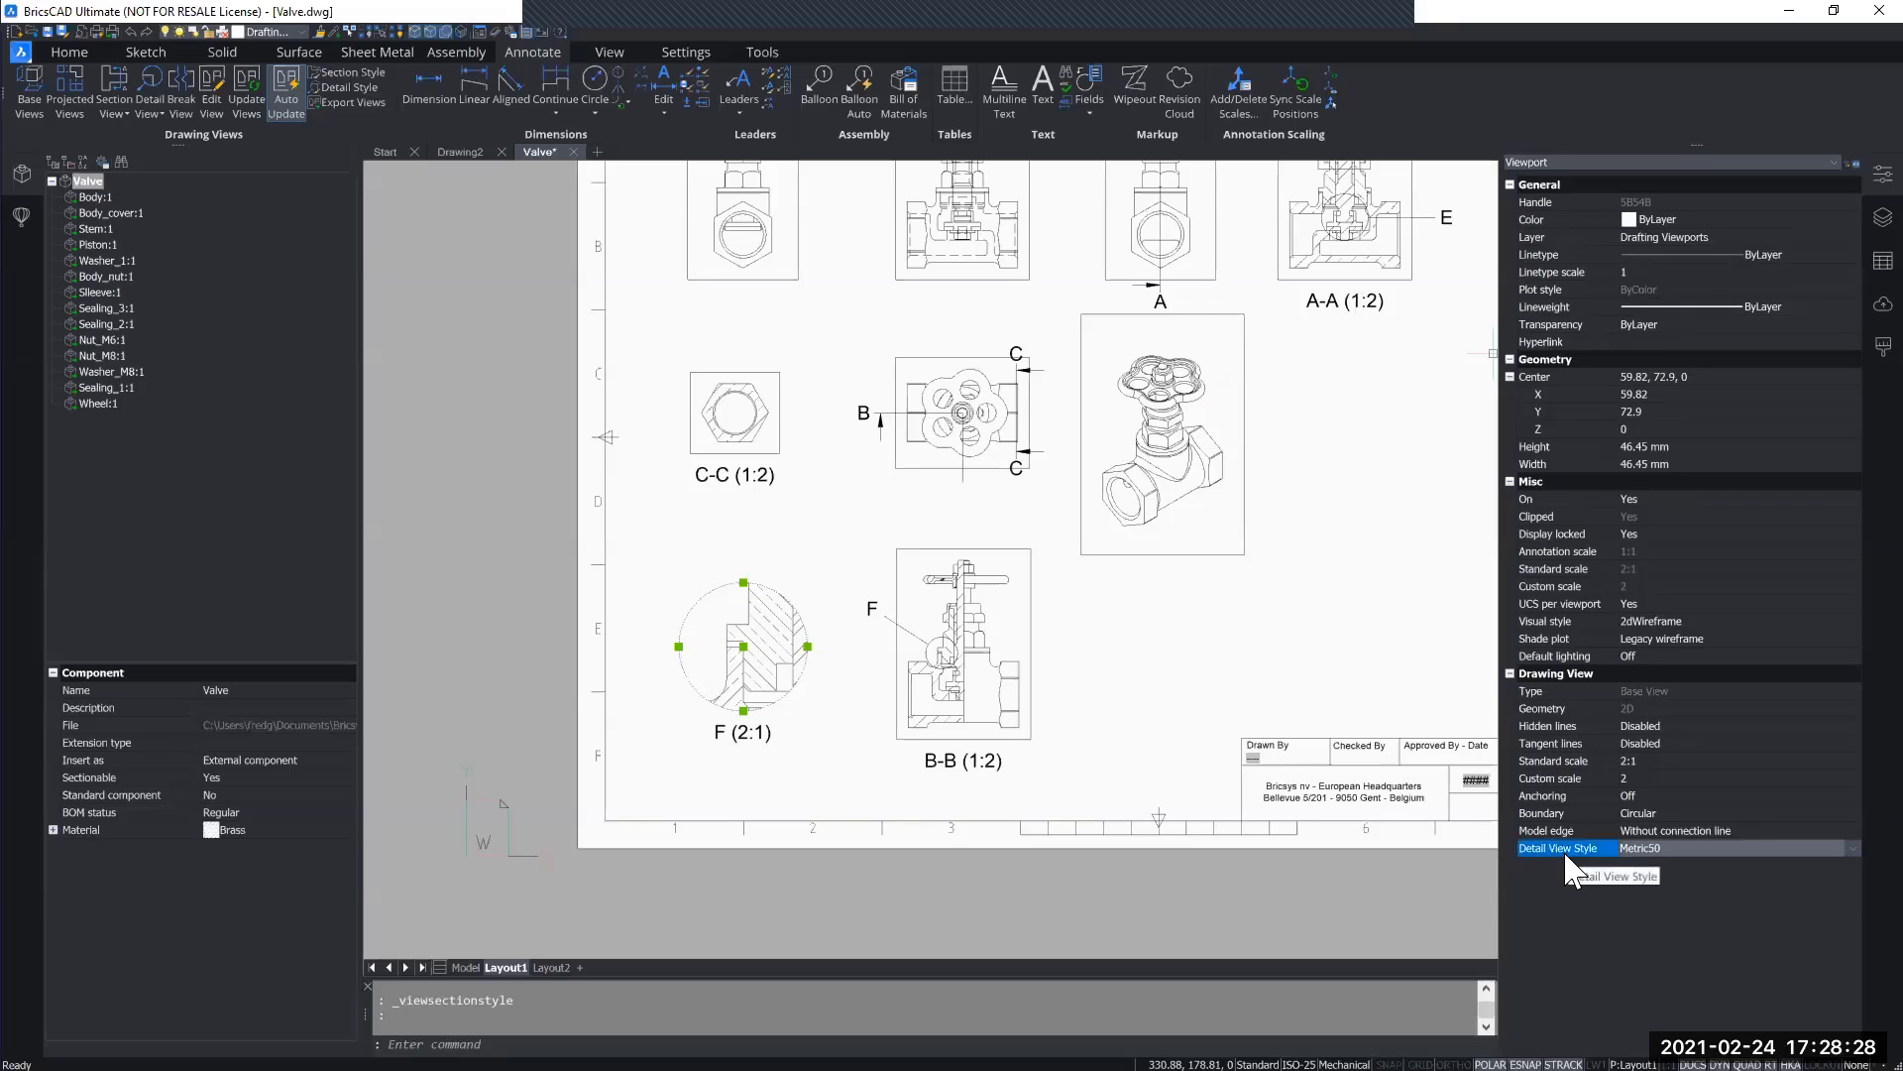
pyautogui.click(1846, 848)
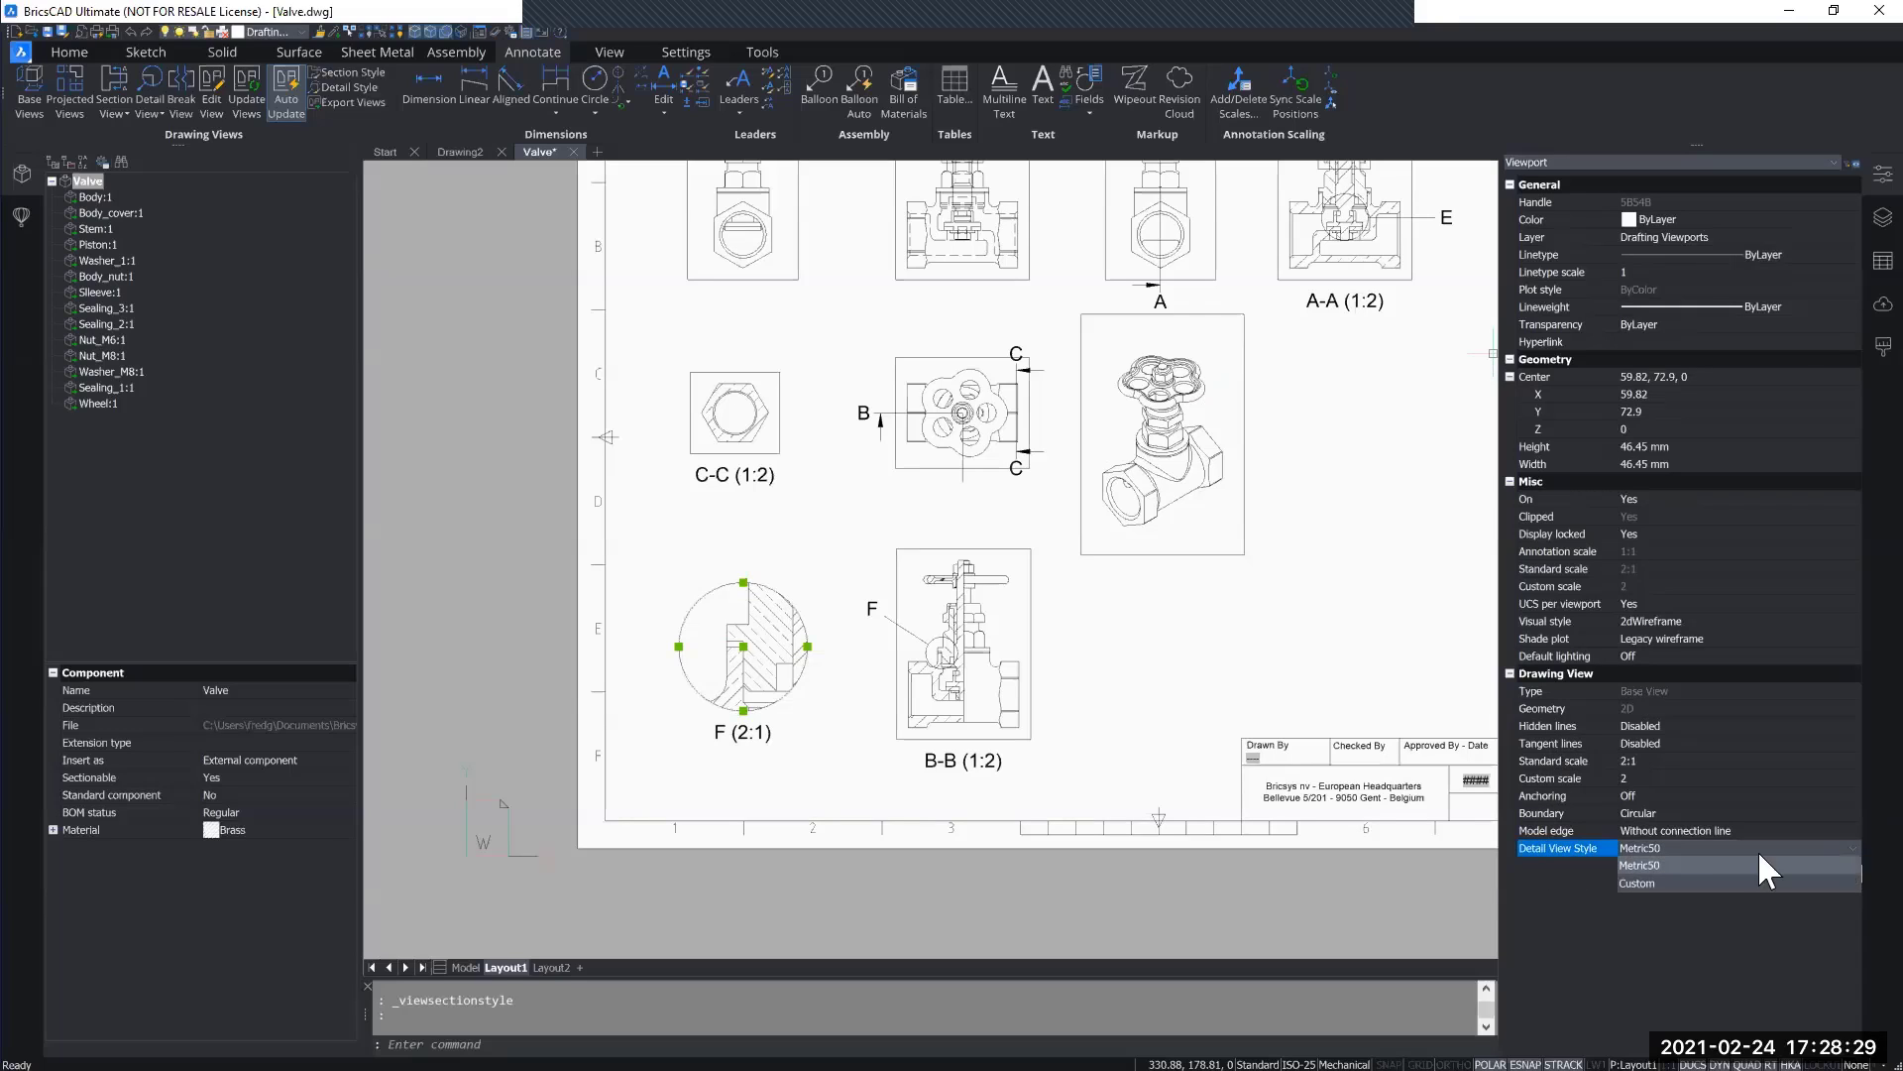
pyautogui.click(1660, 883)
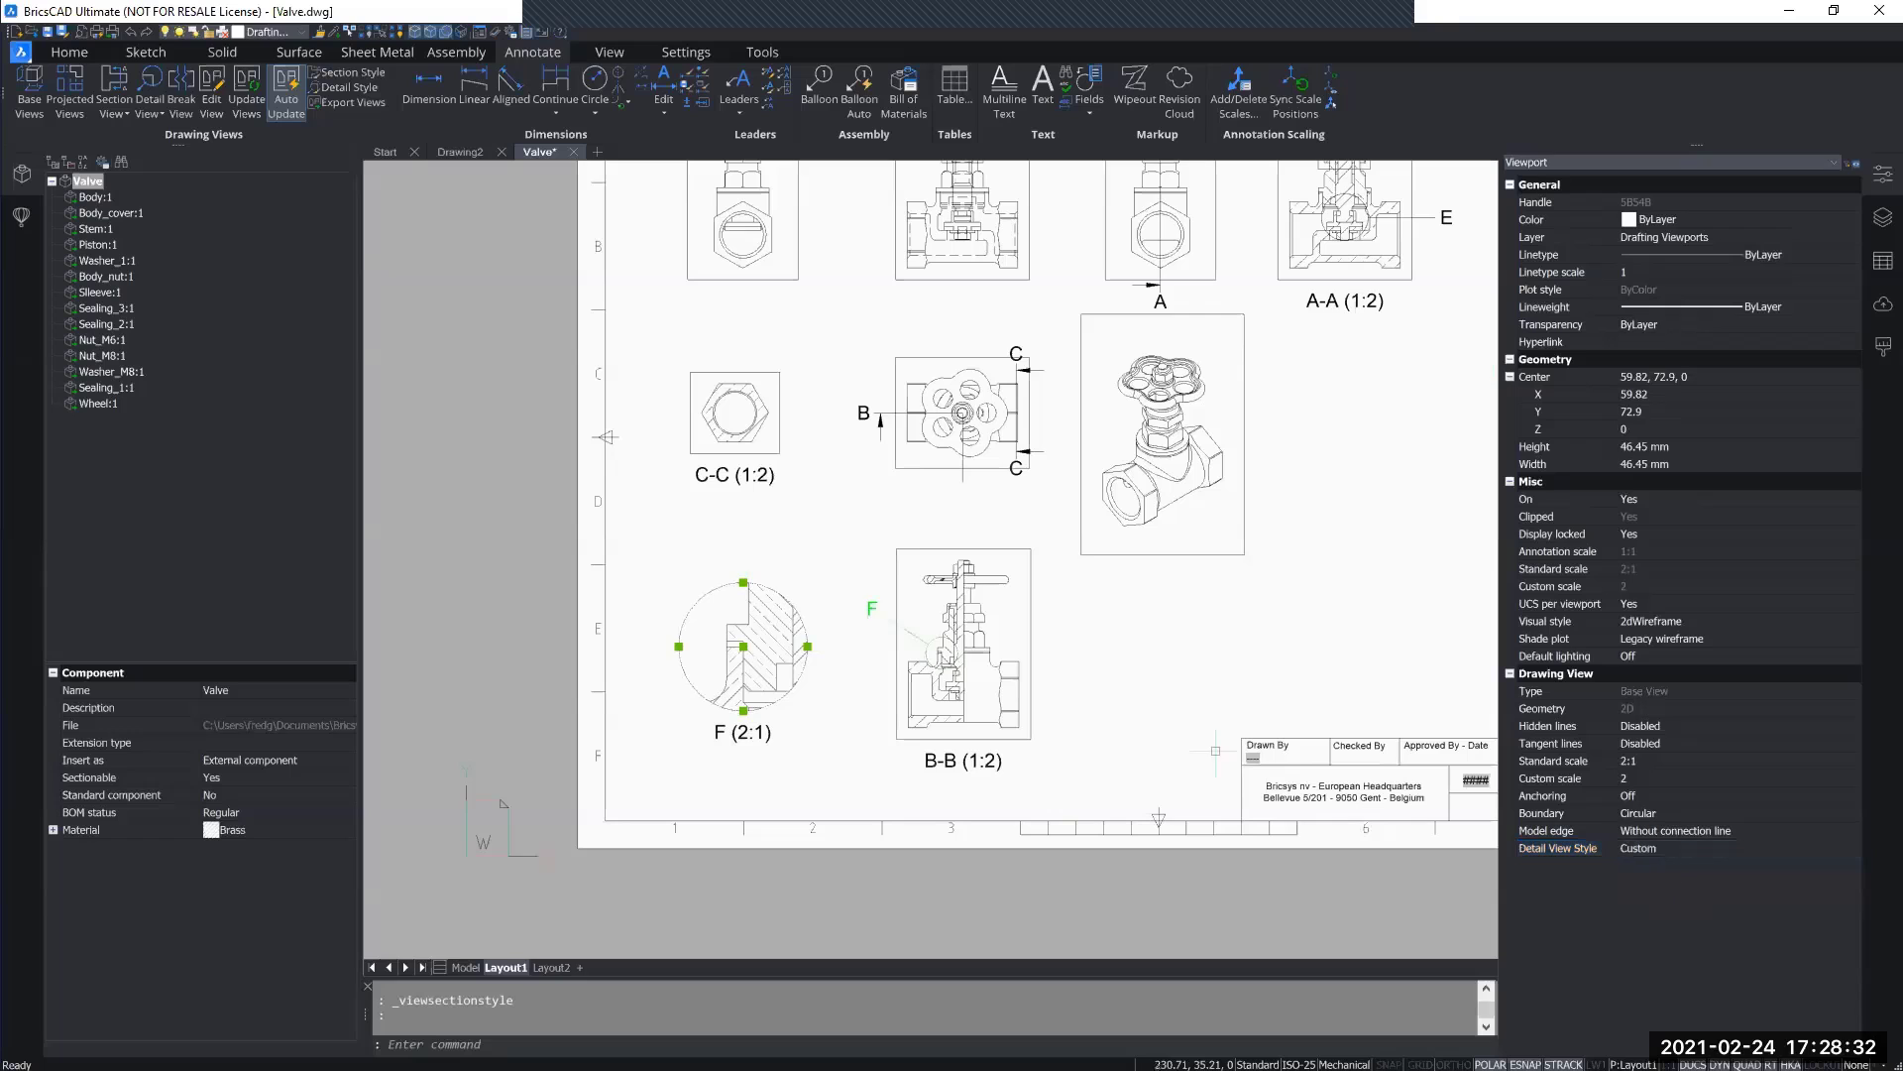
pyautogui.press('Escape')
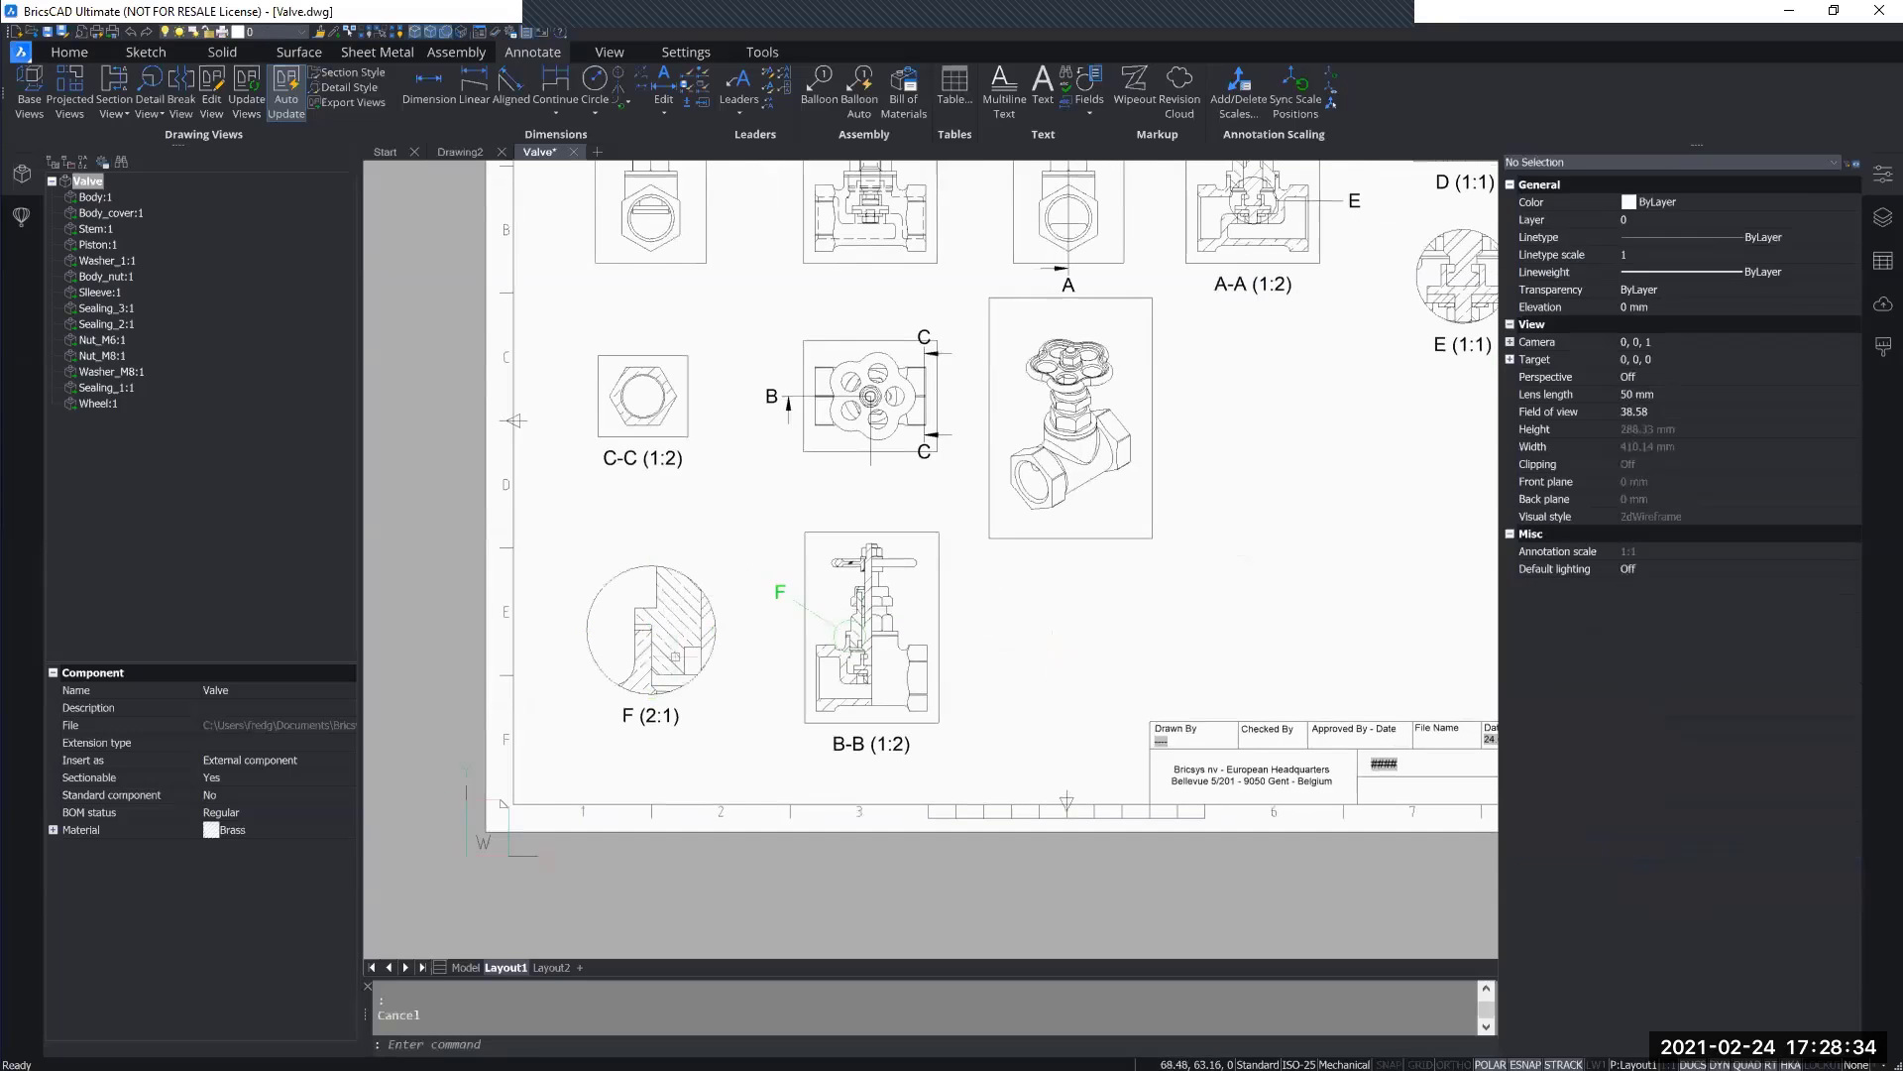
pyautogui.scroll(2, 815, 624)
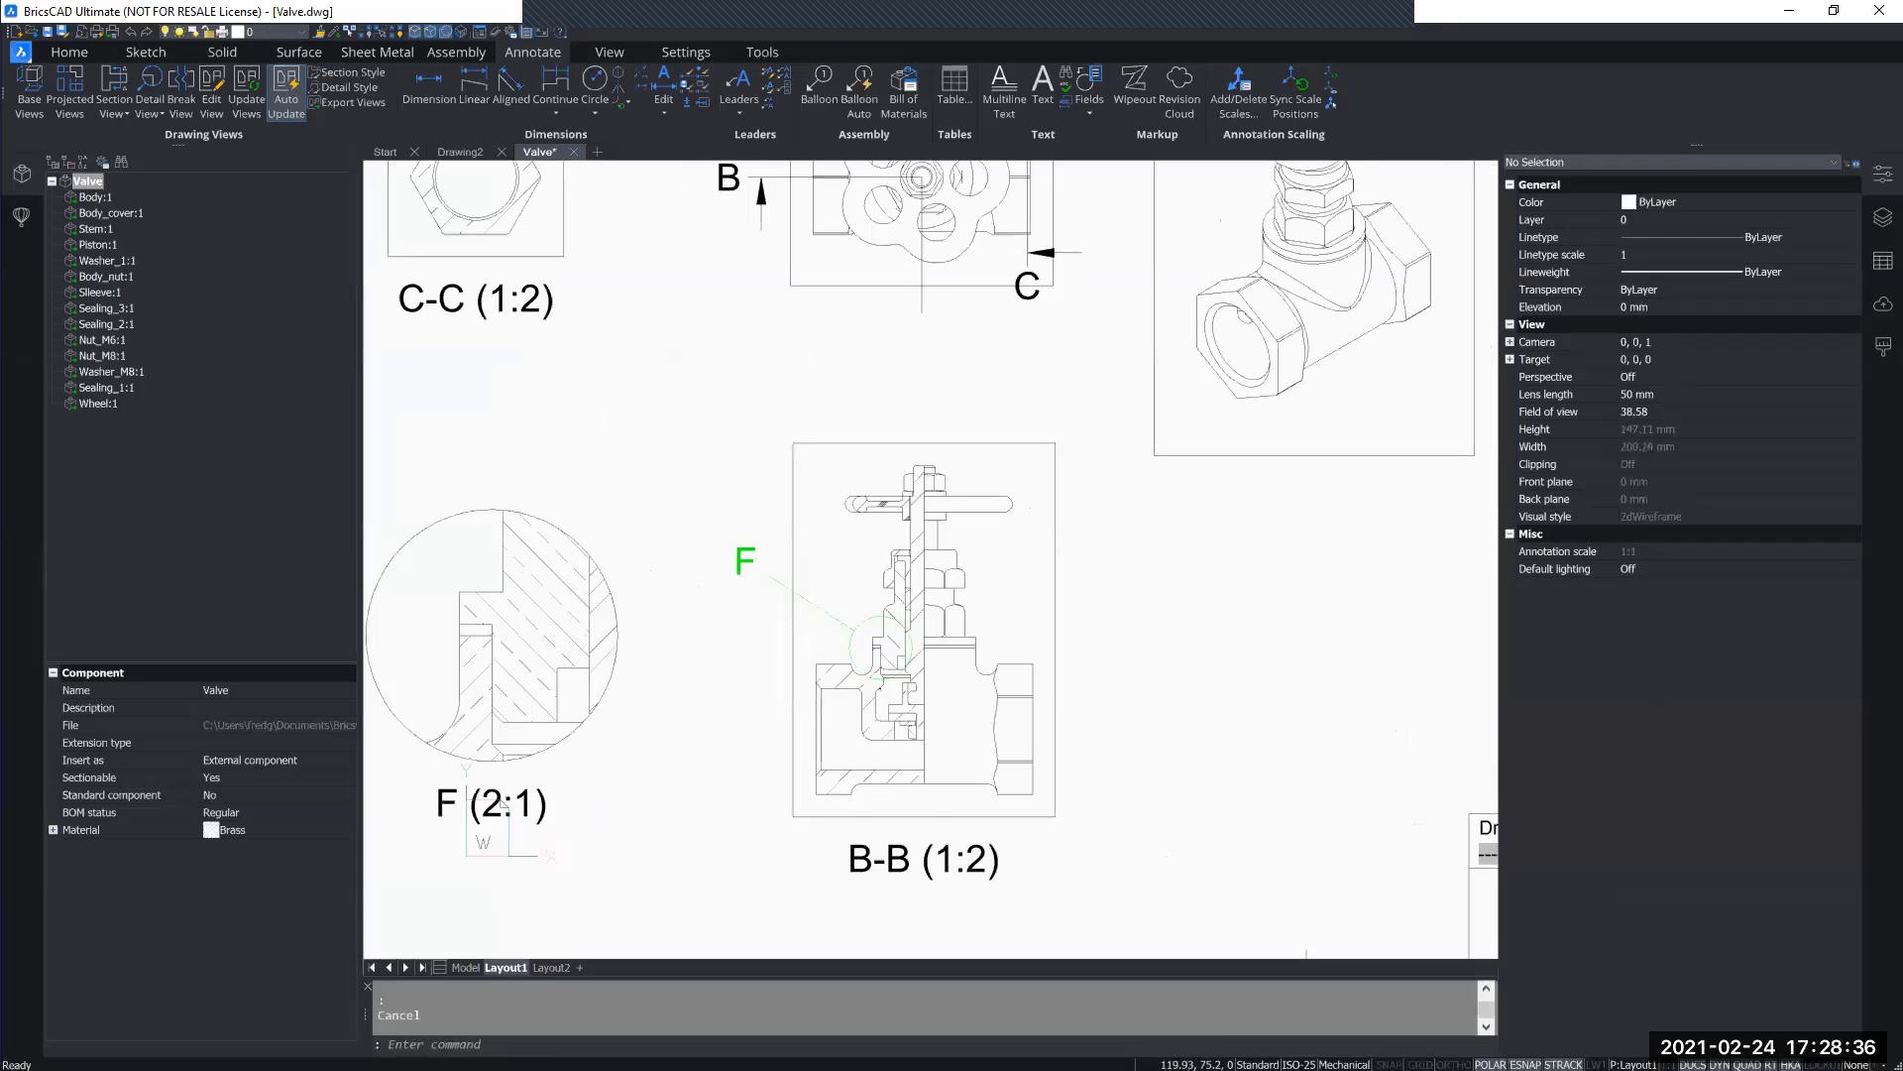
# Step: Apply the Custom section view style to section view C-C
pyautogui.scroll(-1, 817, 624)
pyautogui.moveTo(736, 447)
pyautogui.mouseDown(button='middle')
pyautogui.moveTo(819, 614)
pyautogui.moveTo(772, 704)
pyautogui.moveTo(681, 455)
pyautogui.moveTo(753, 625)
pyautogui.mouseUp(button='middle')
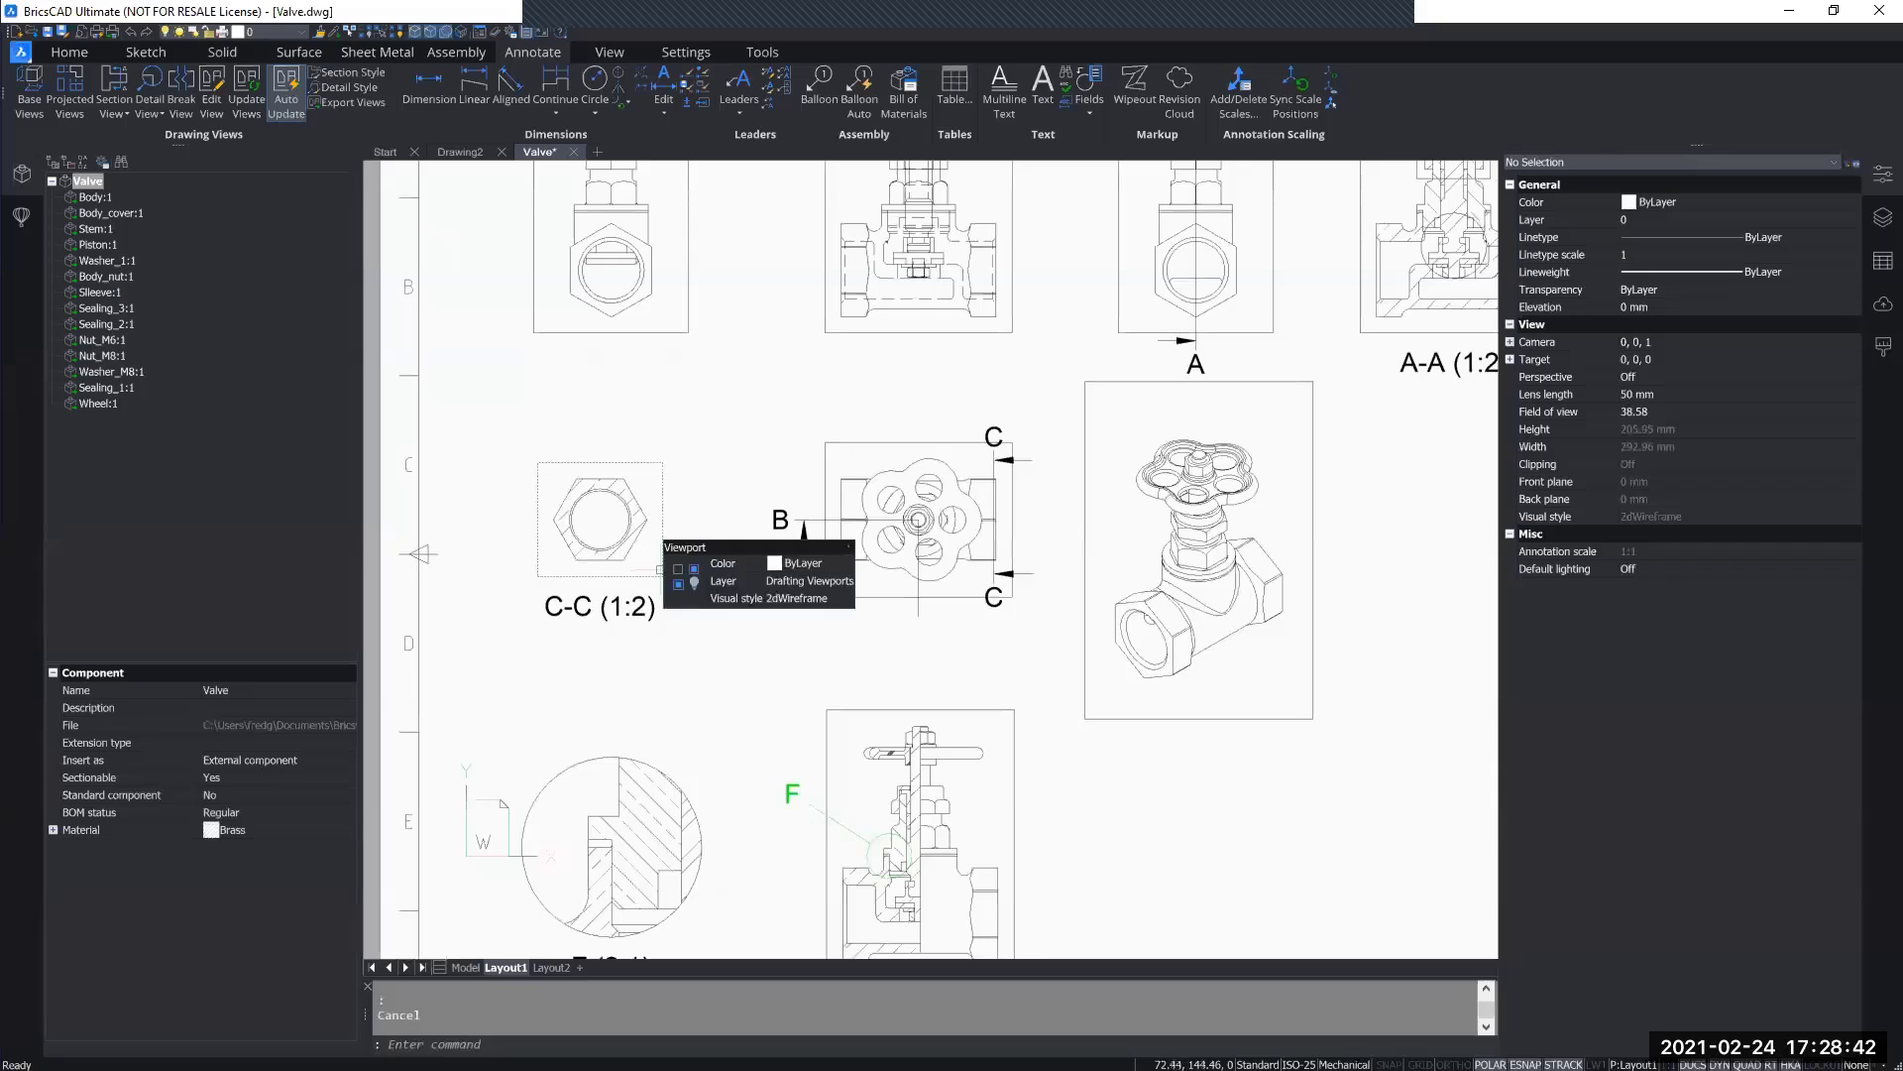
pyautogui.click(662, 561)
pyautogui.click(1646, 883)
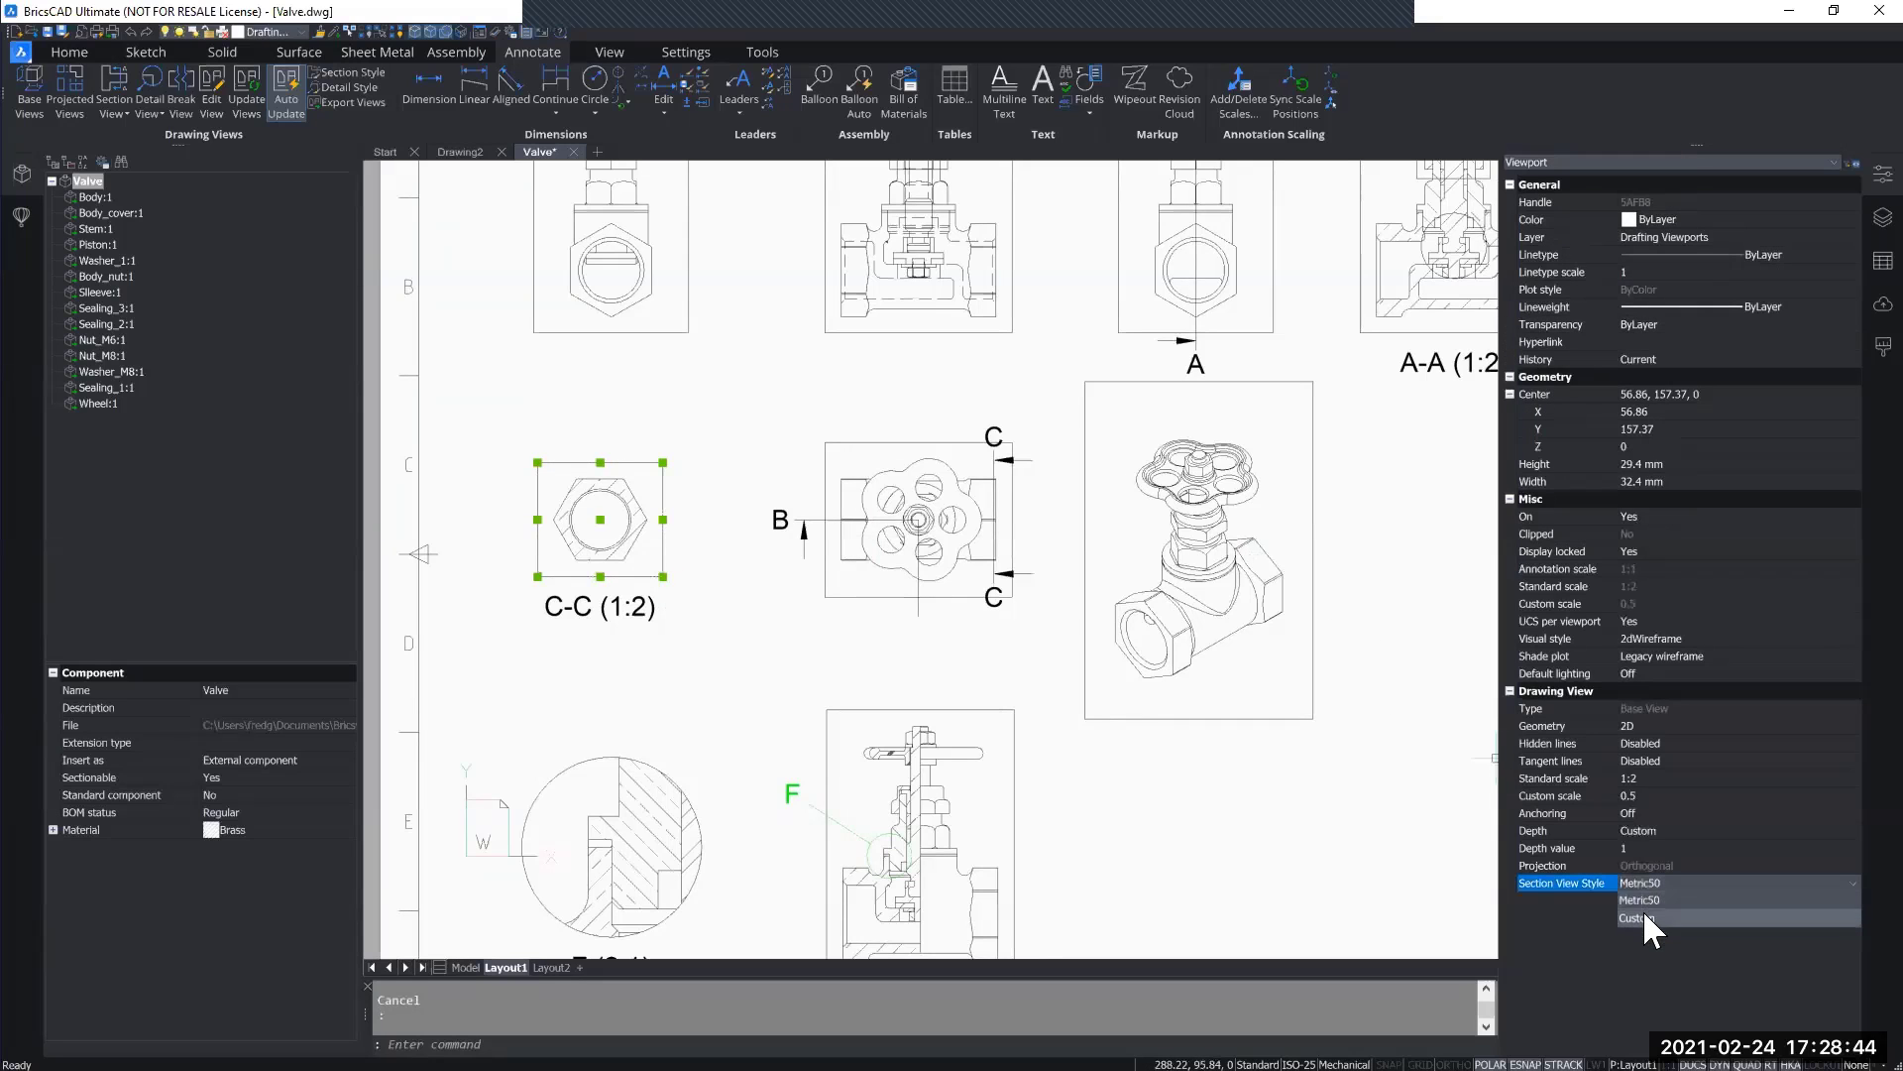
pyautogui.click(1646, 919)
pyautogui.press('Escape')
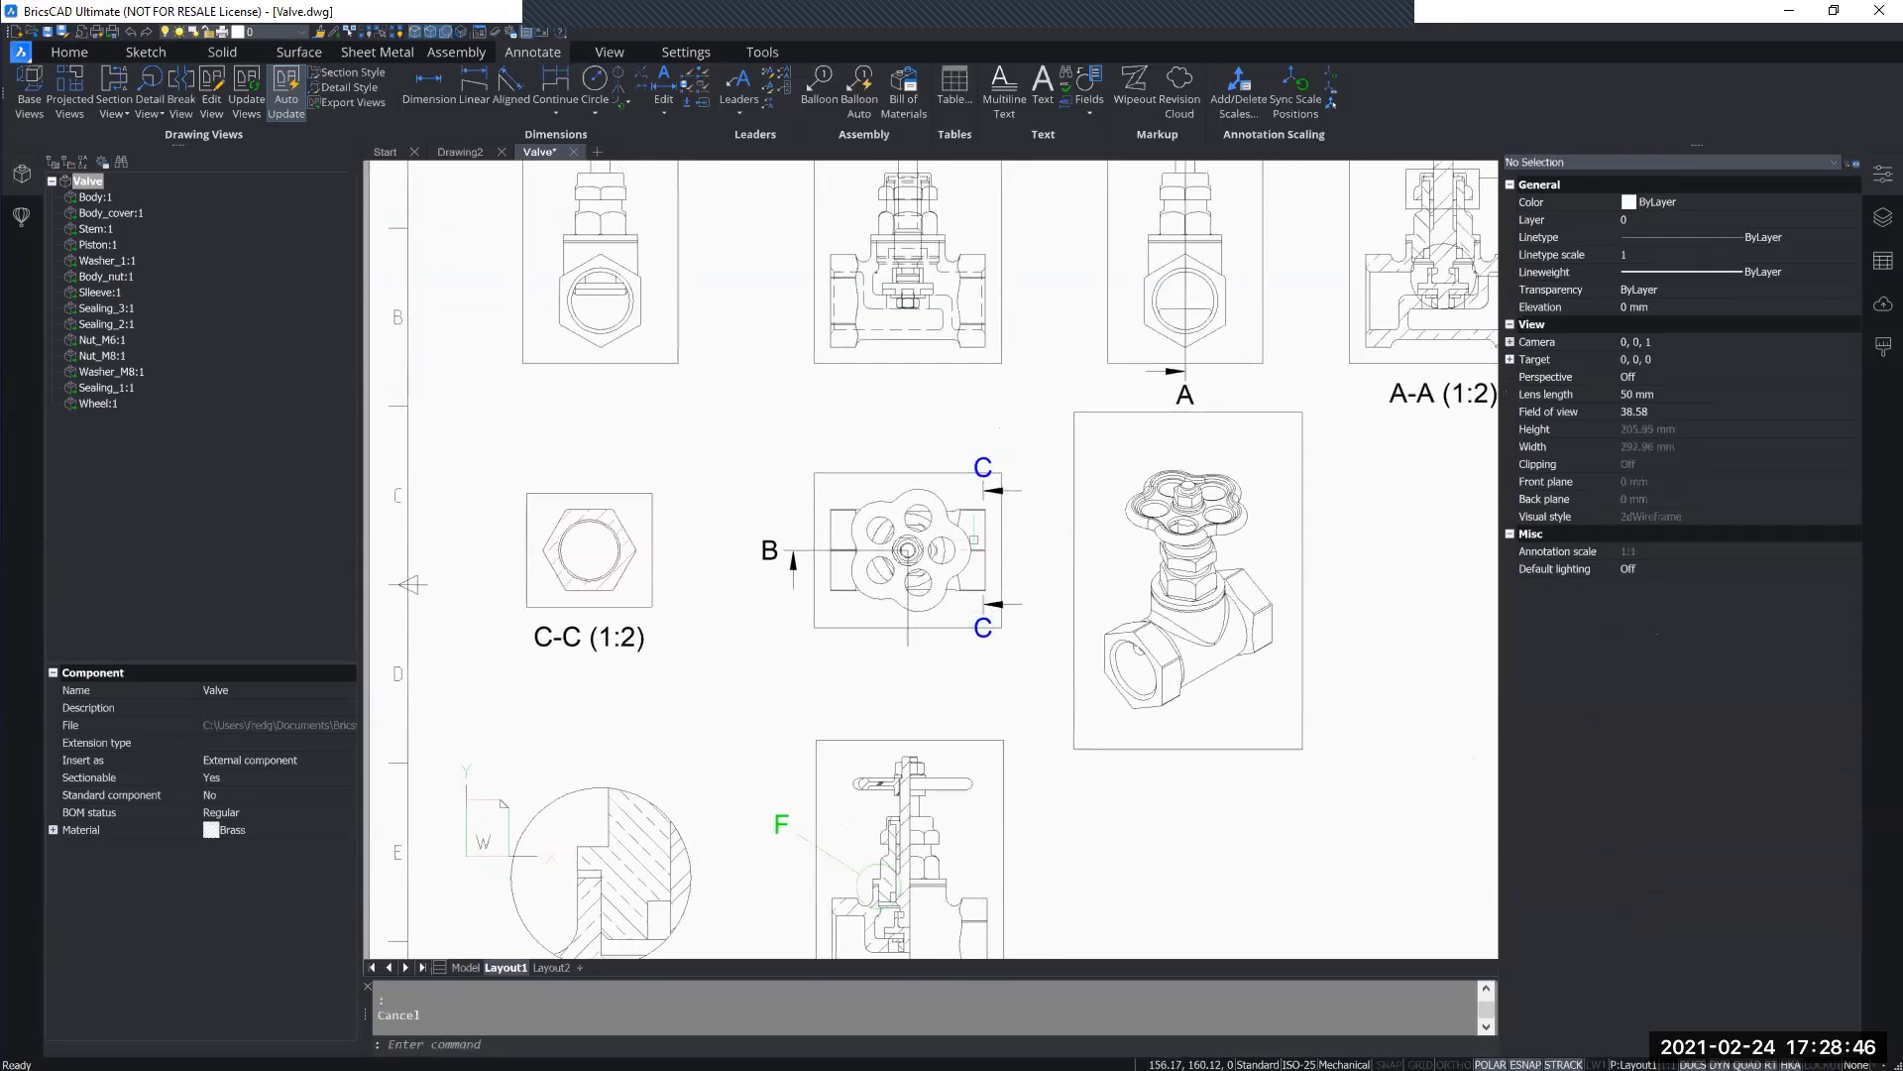
# Step: Apply the Custom section view style to section view A-A
pyautogui.moveTo(783, 520)
pyautogui.mouseDown(button='middle')
pyautogui.moveTo(783, 681)
pyautogui.moveTo(714, 730)
pyautogui.moveTo(496, 766)
pyautogui.mouseUp(button='middle')
pyautogui.click(1150, 466)
pyautogui.click(1674, 878)
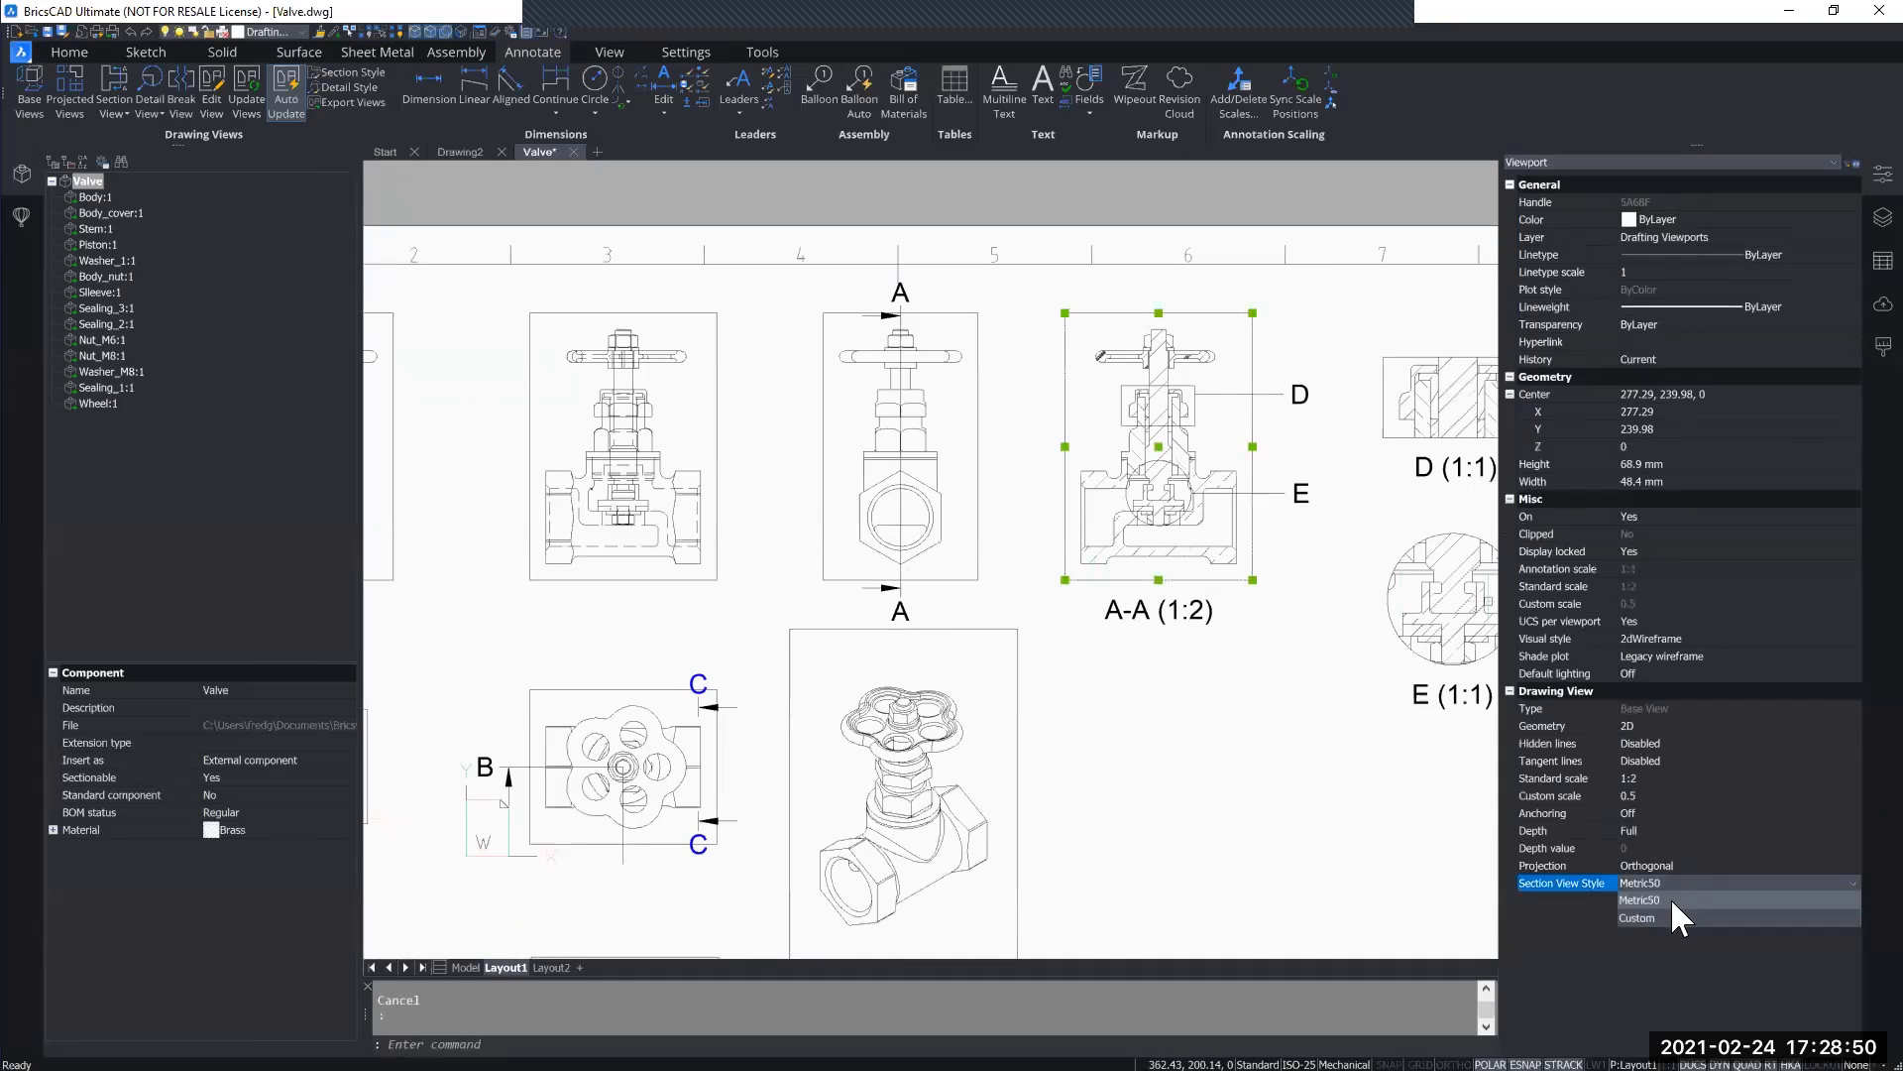
pyautogui.click(1661, 914)
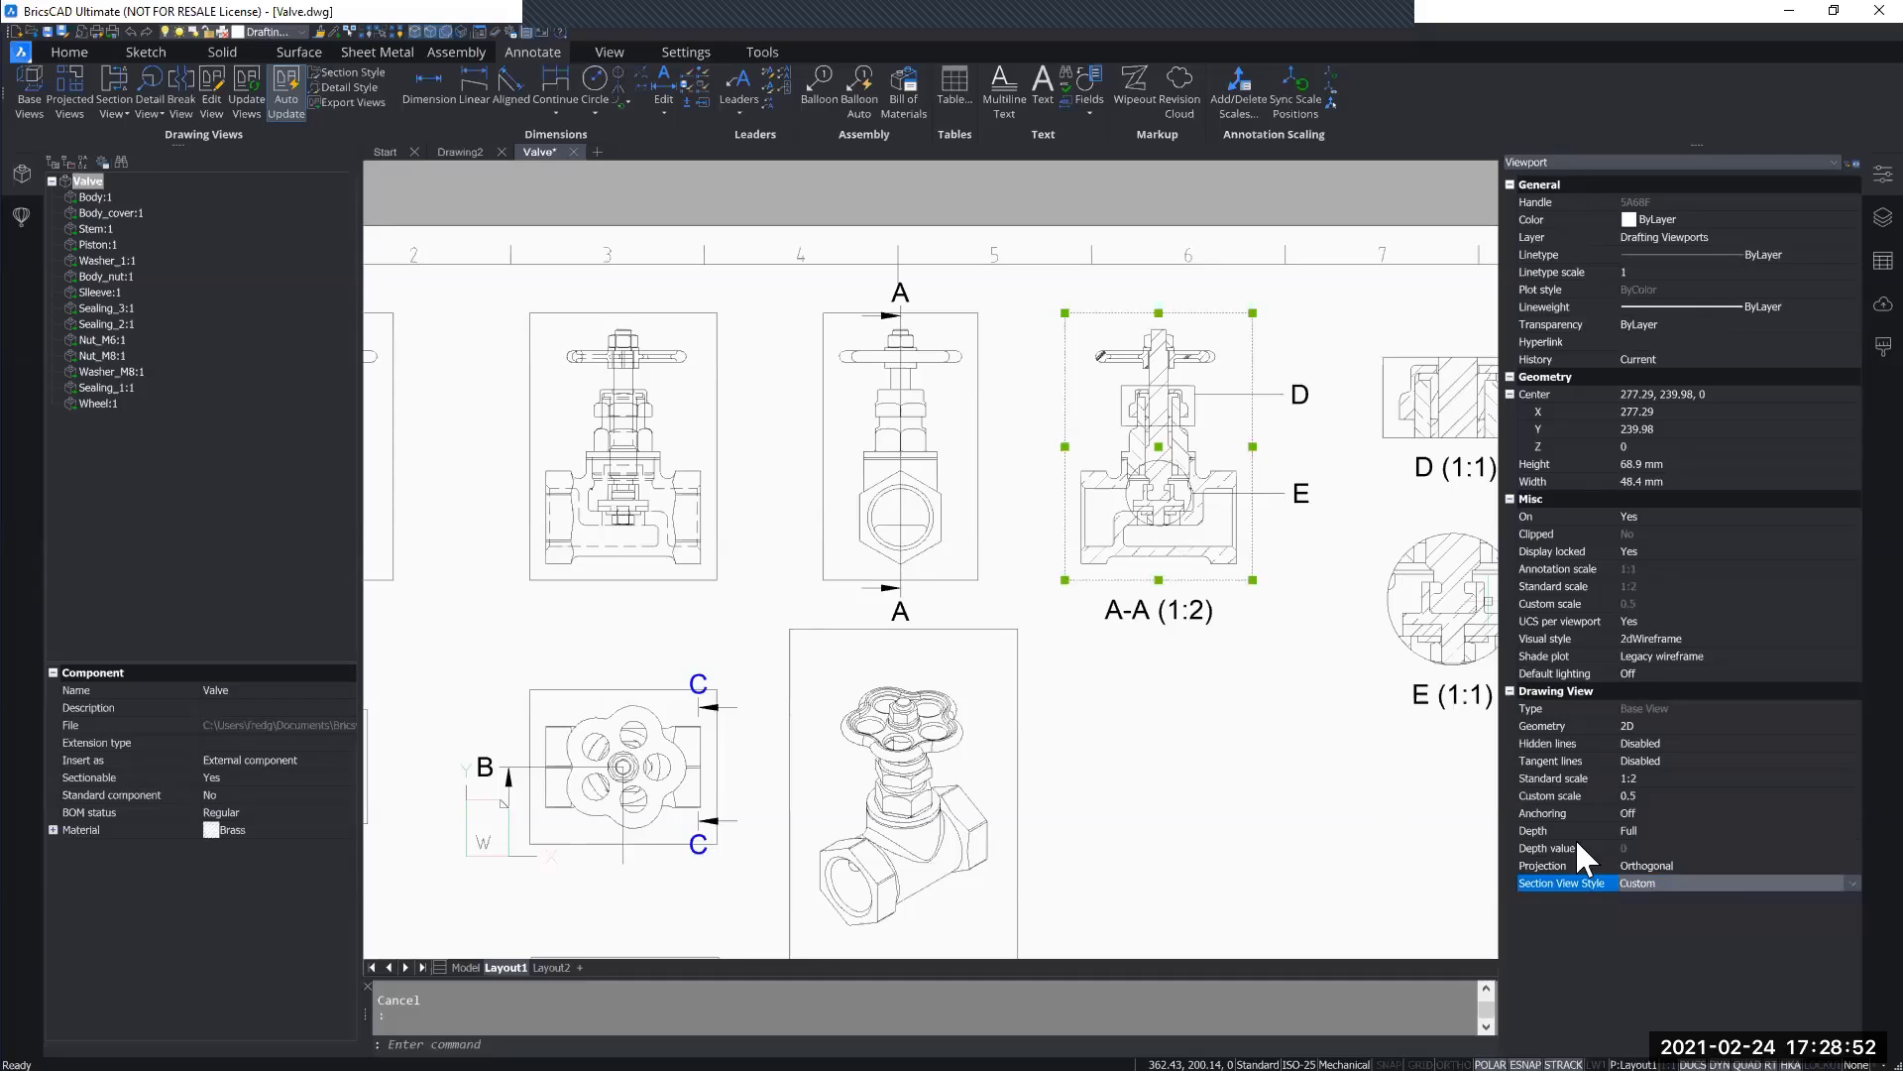
pyautogui.moveTo(1223, 688); pyautogui.dragTo(996, 547, button='middle')
pyautogui.press('Escape')
pyautogui.scroll(-4, 1026, 597)
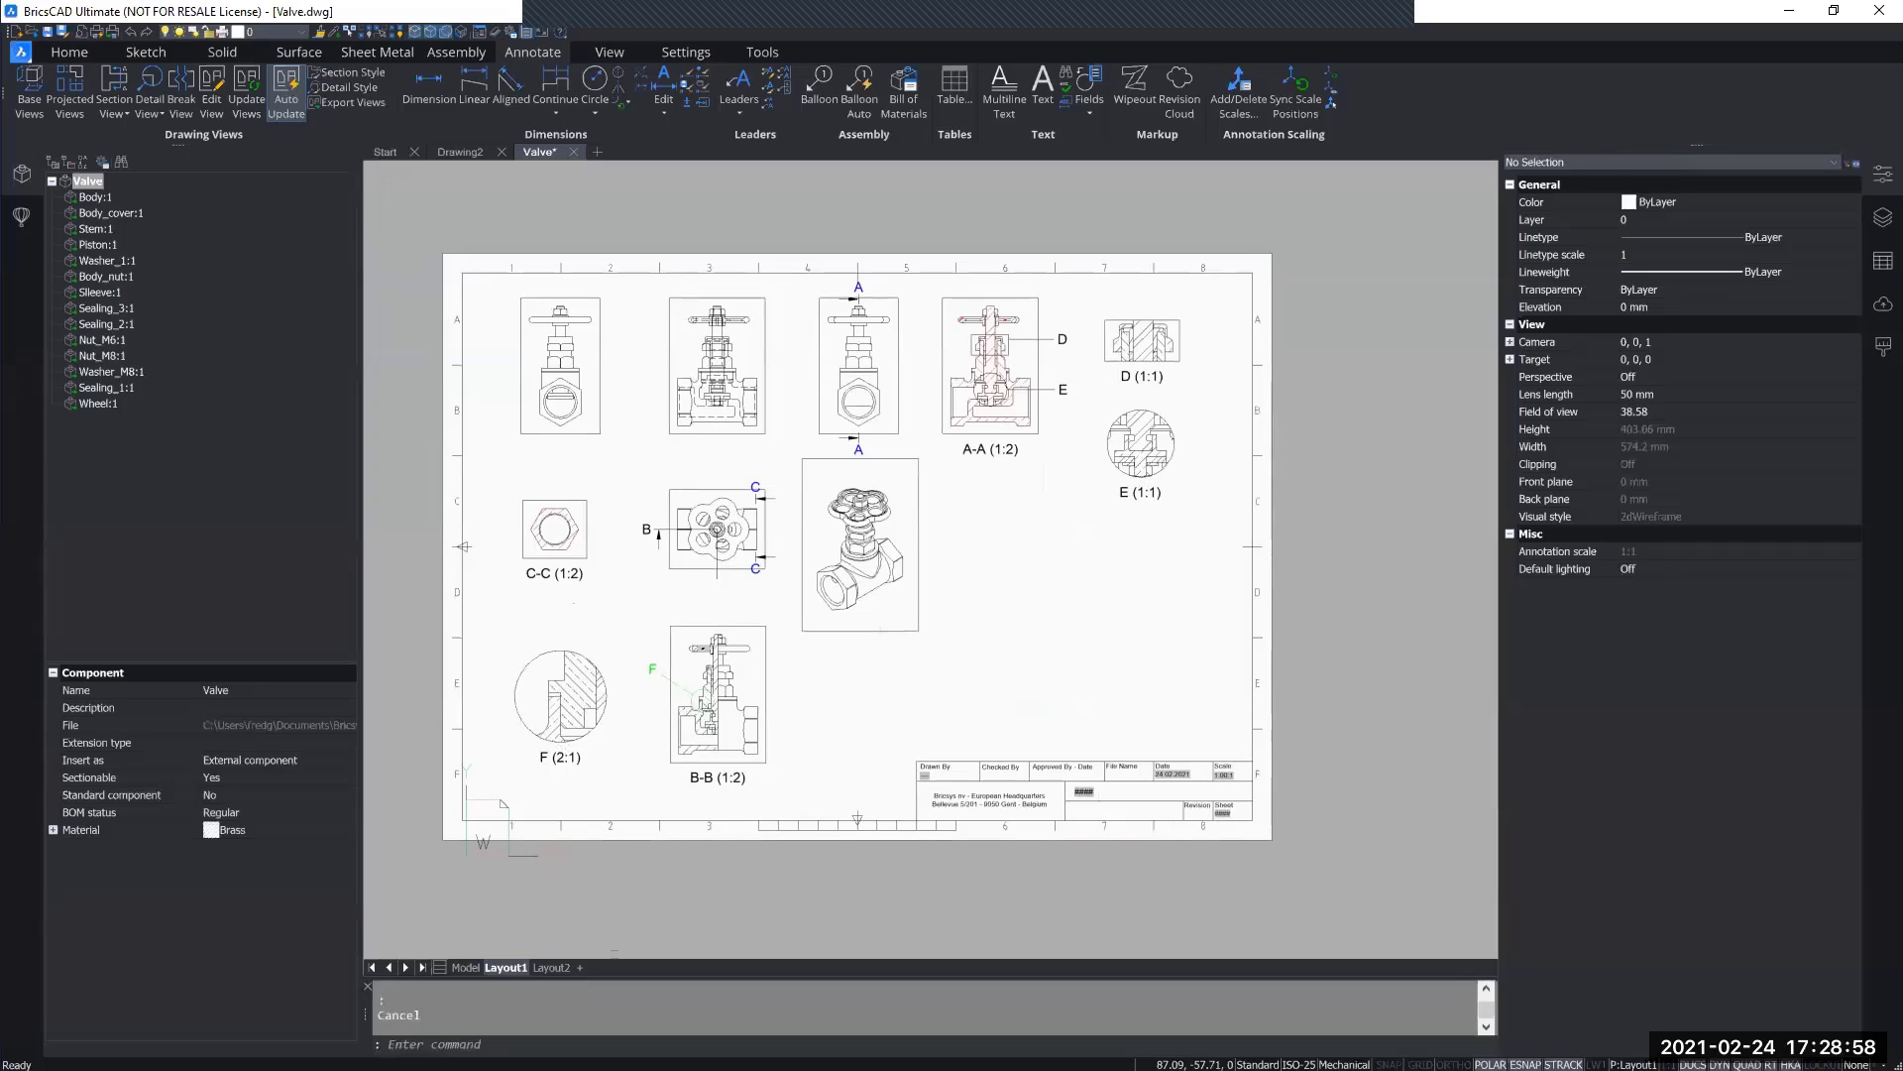
# Step: Review the ISO-25 dimension style's settings in the Drawing Explorer and close it
pyautogui.click(340, 73)
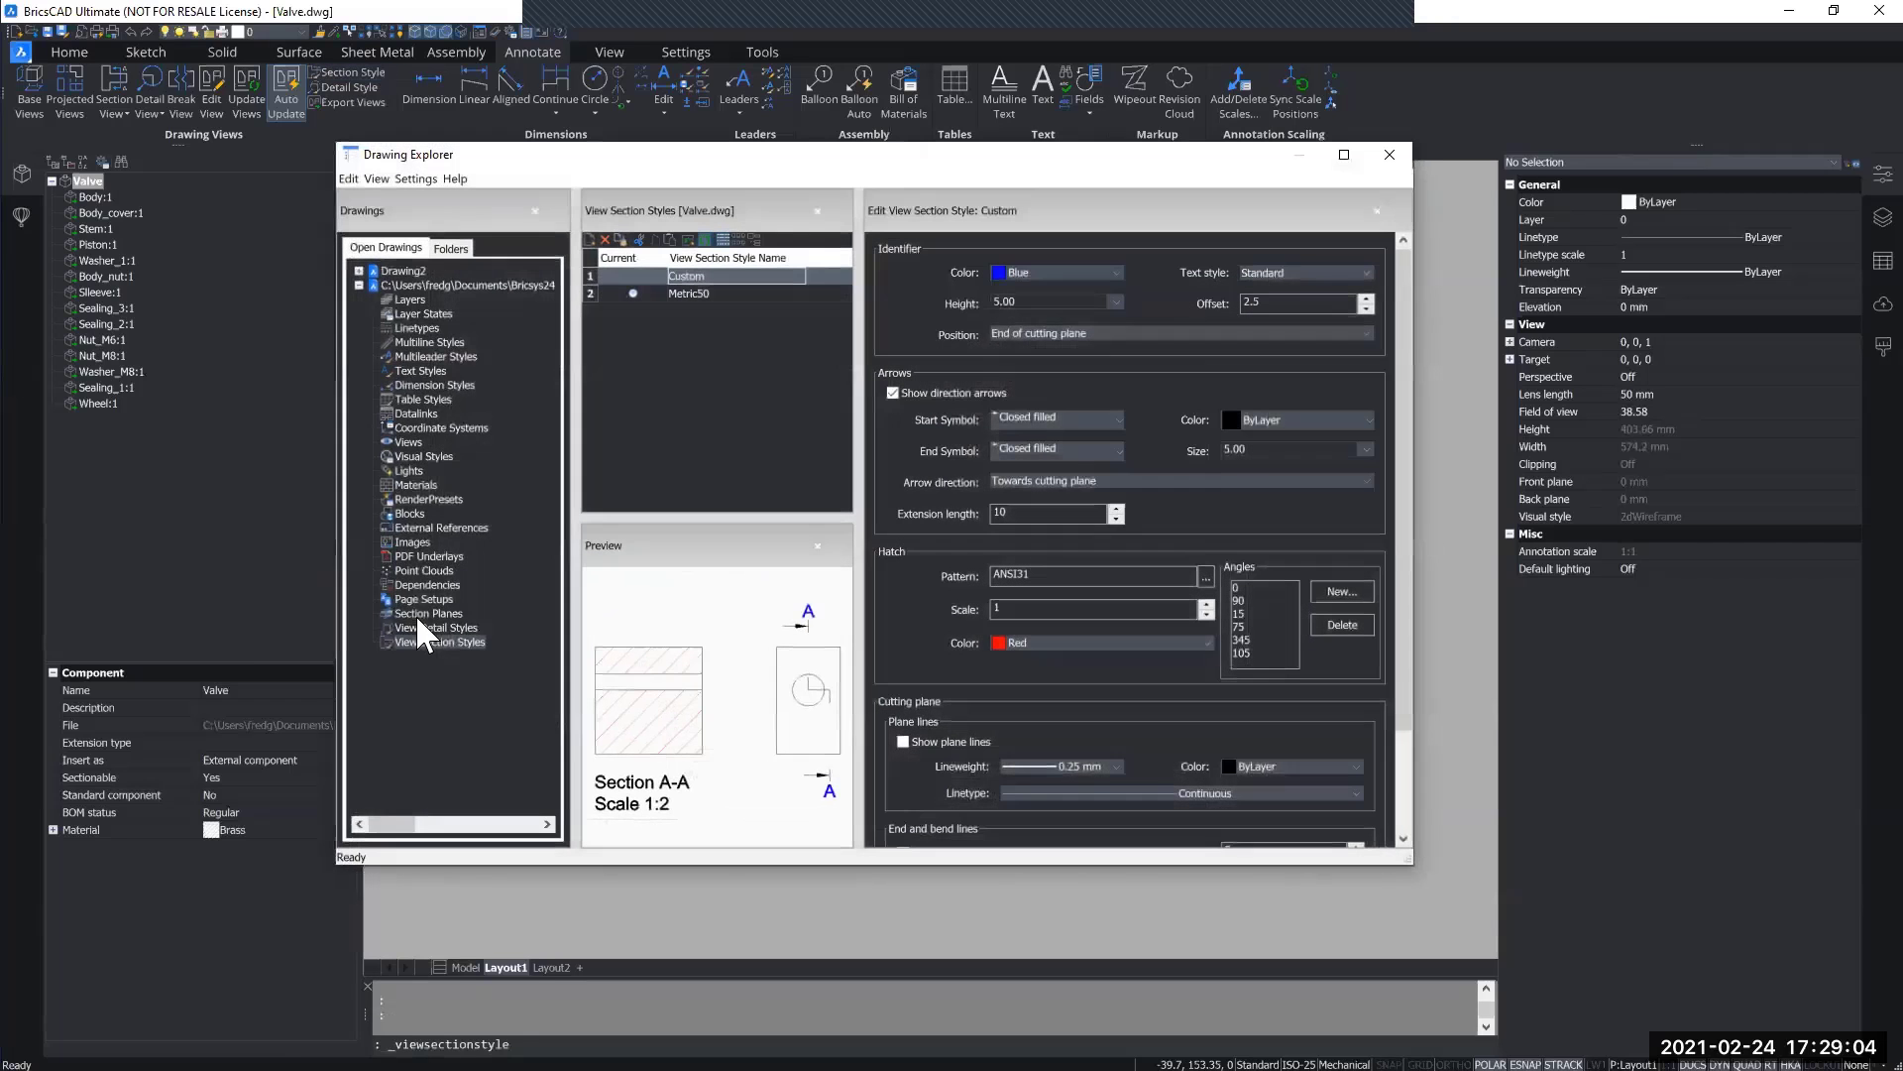
pyautogui.click(429, 385)
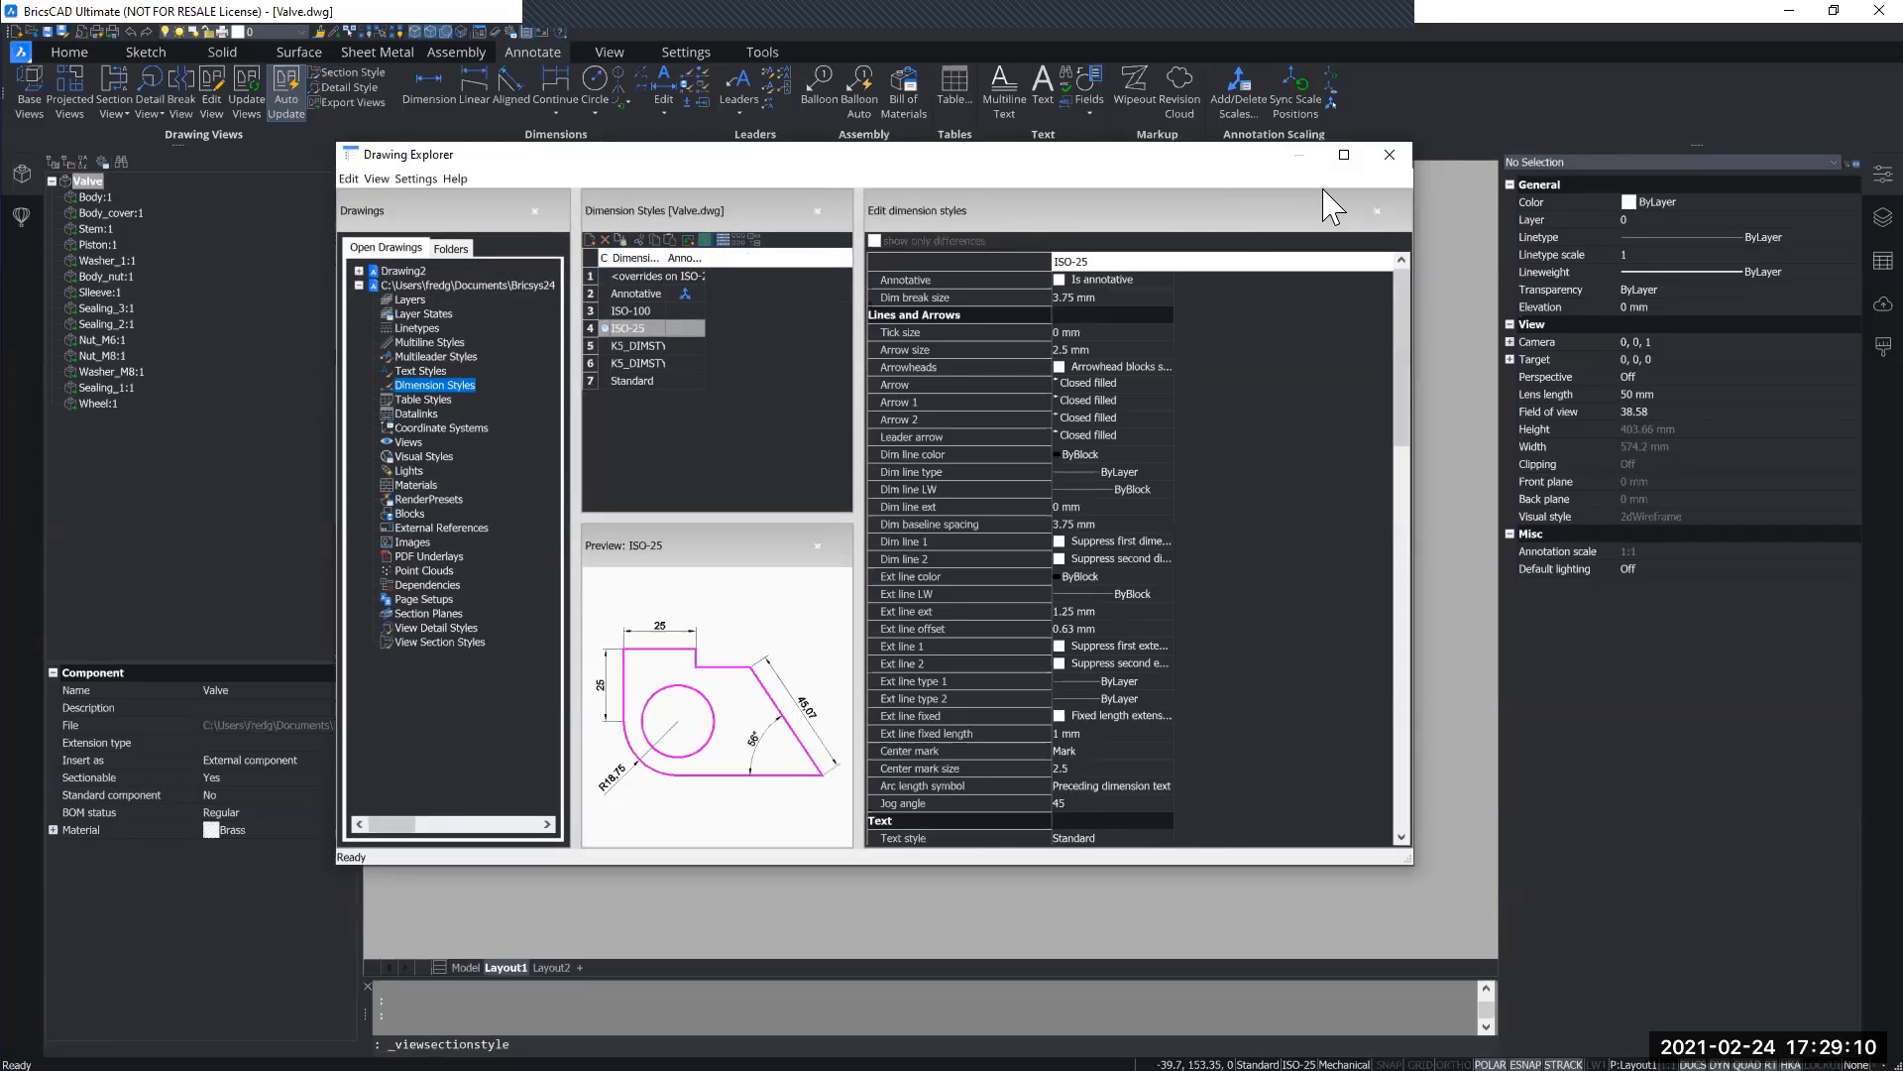
pyautogui.click(1389, 153)
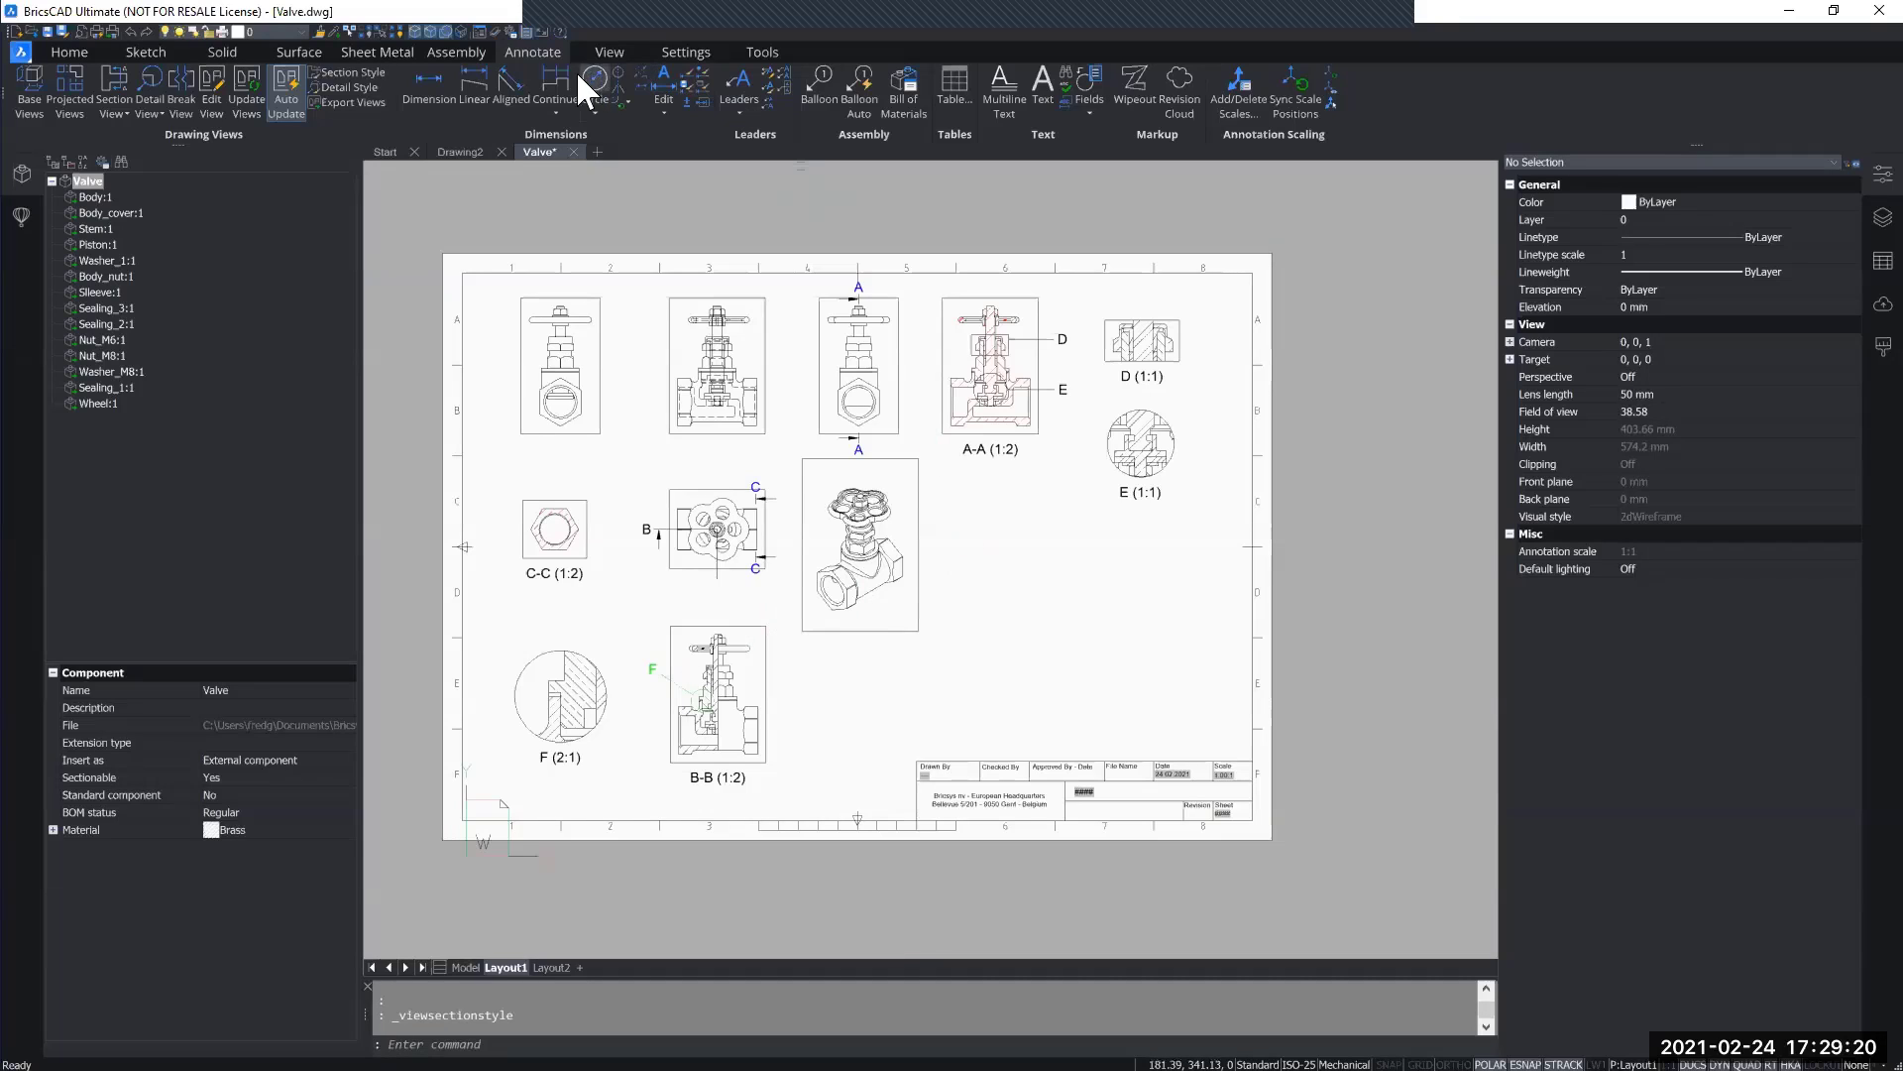
# Step: Add a vertical linear dimension for the valve's overall height, from stem top to body bottom, left of the second front view
pyautogui.click(476, 81)
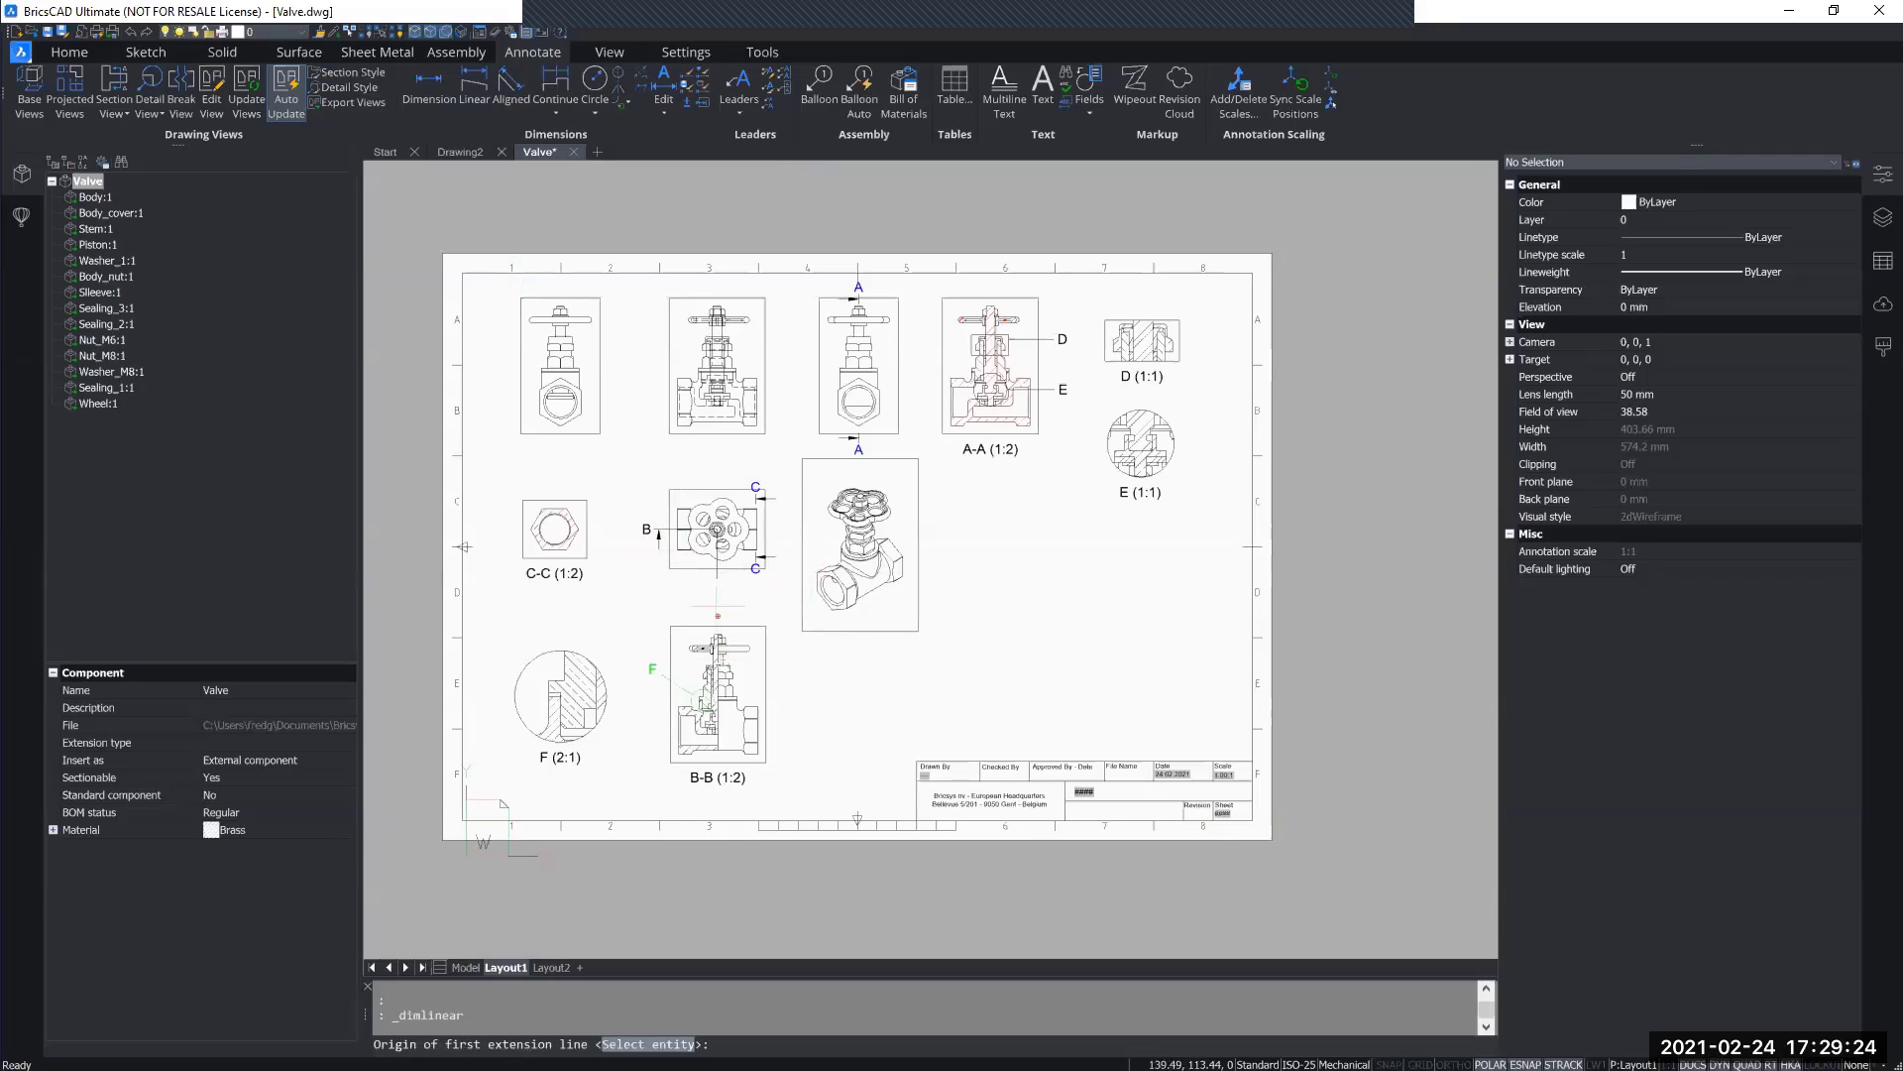
pyautogui.scroll(5, 725, 463)
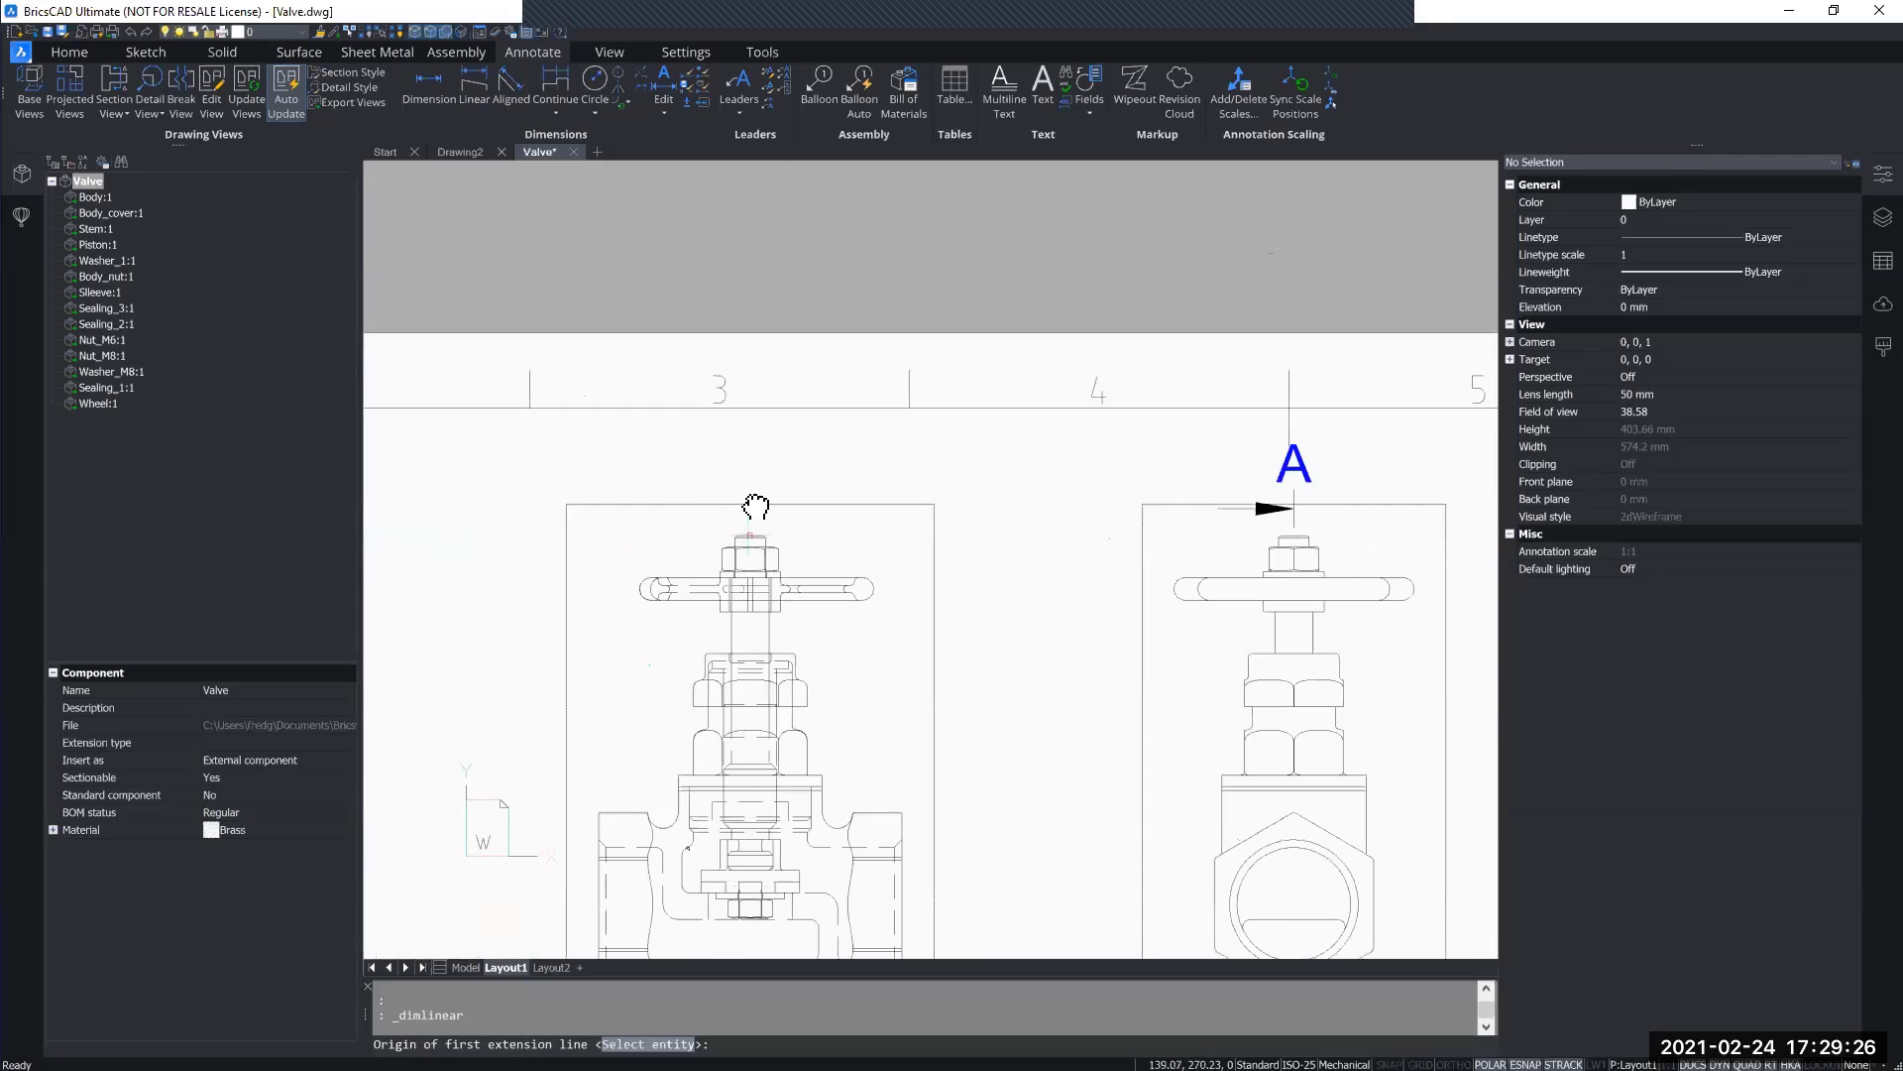
pyautogui.moveTo(754, 511); pyautogui.dragTo(780, 377, button='middle')
pyautogui.scroll(3, 780, 378)
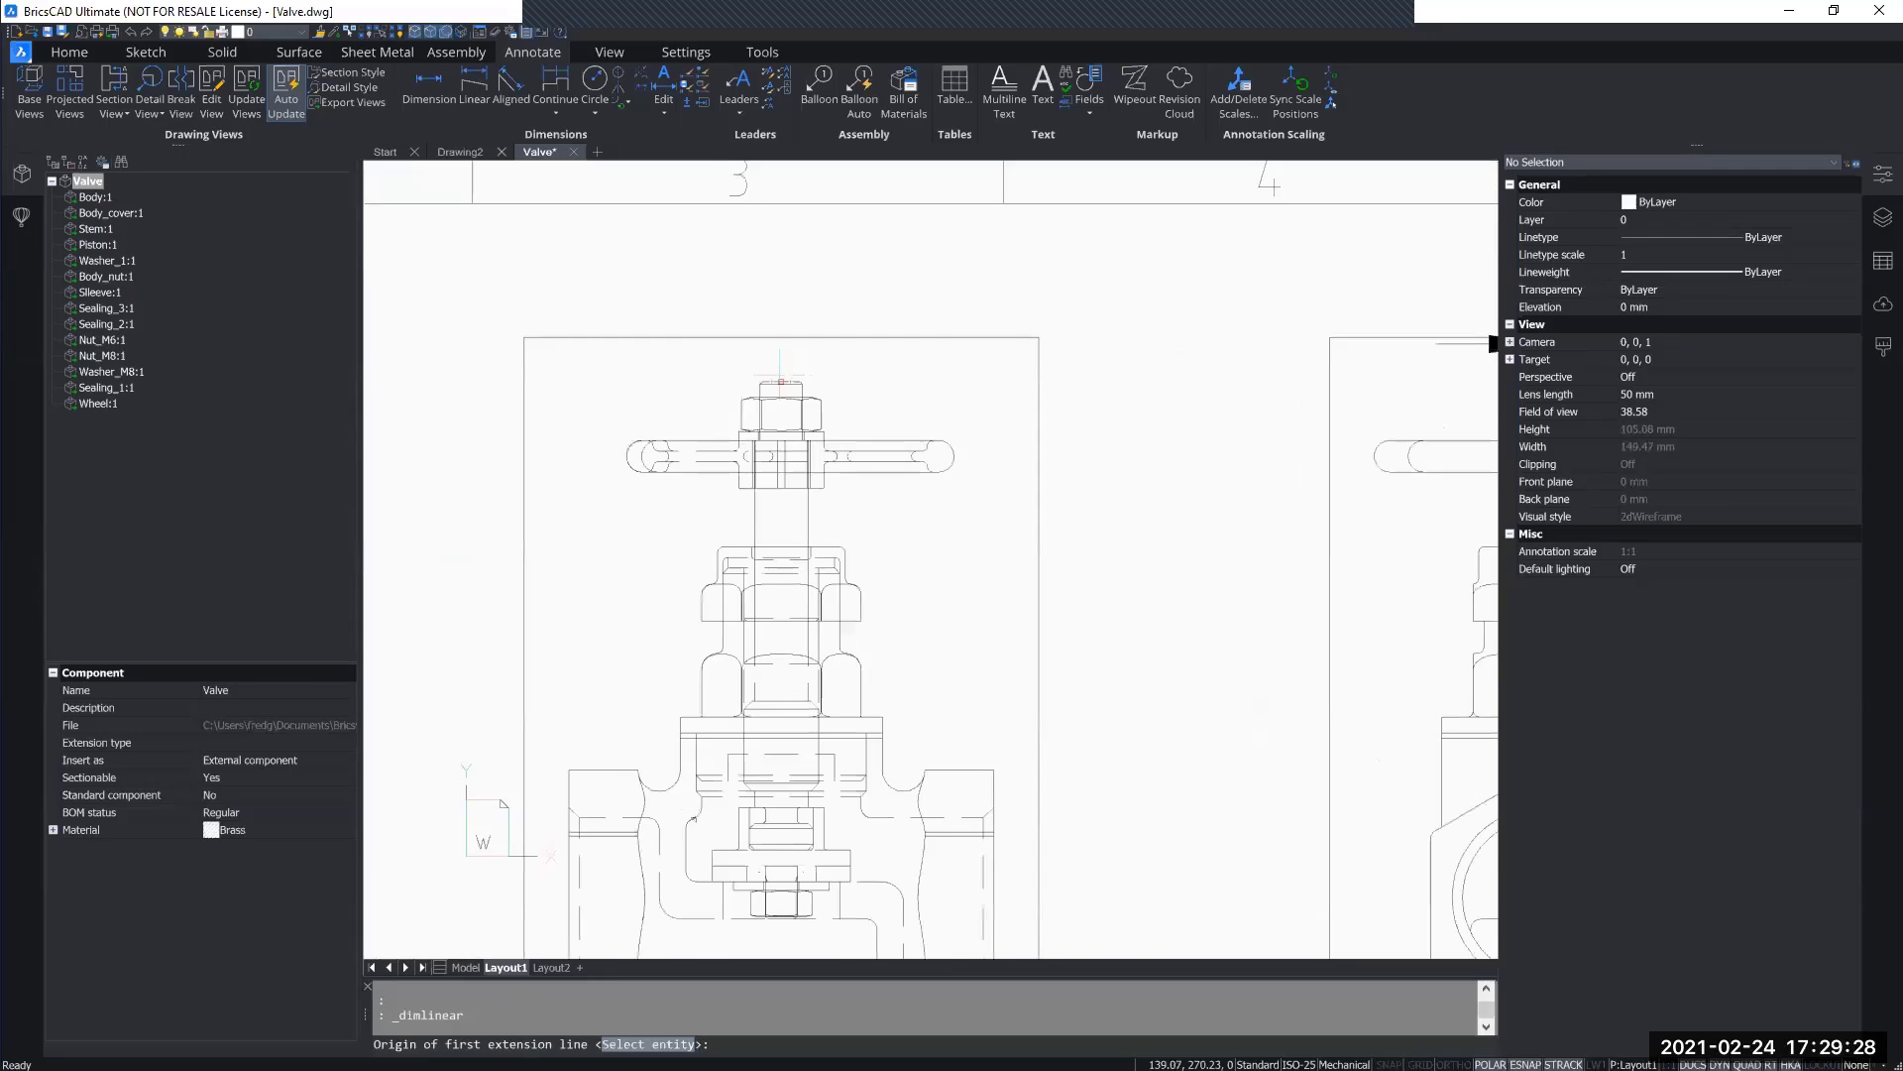
pyautogui.click(782, 384)
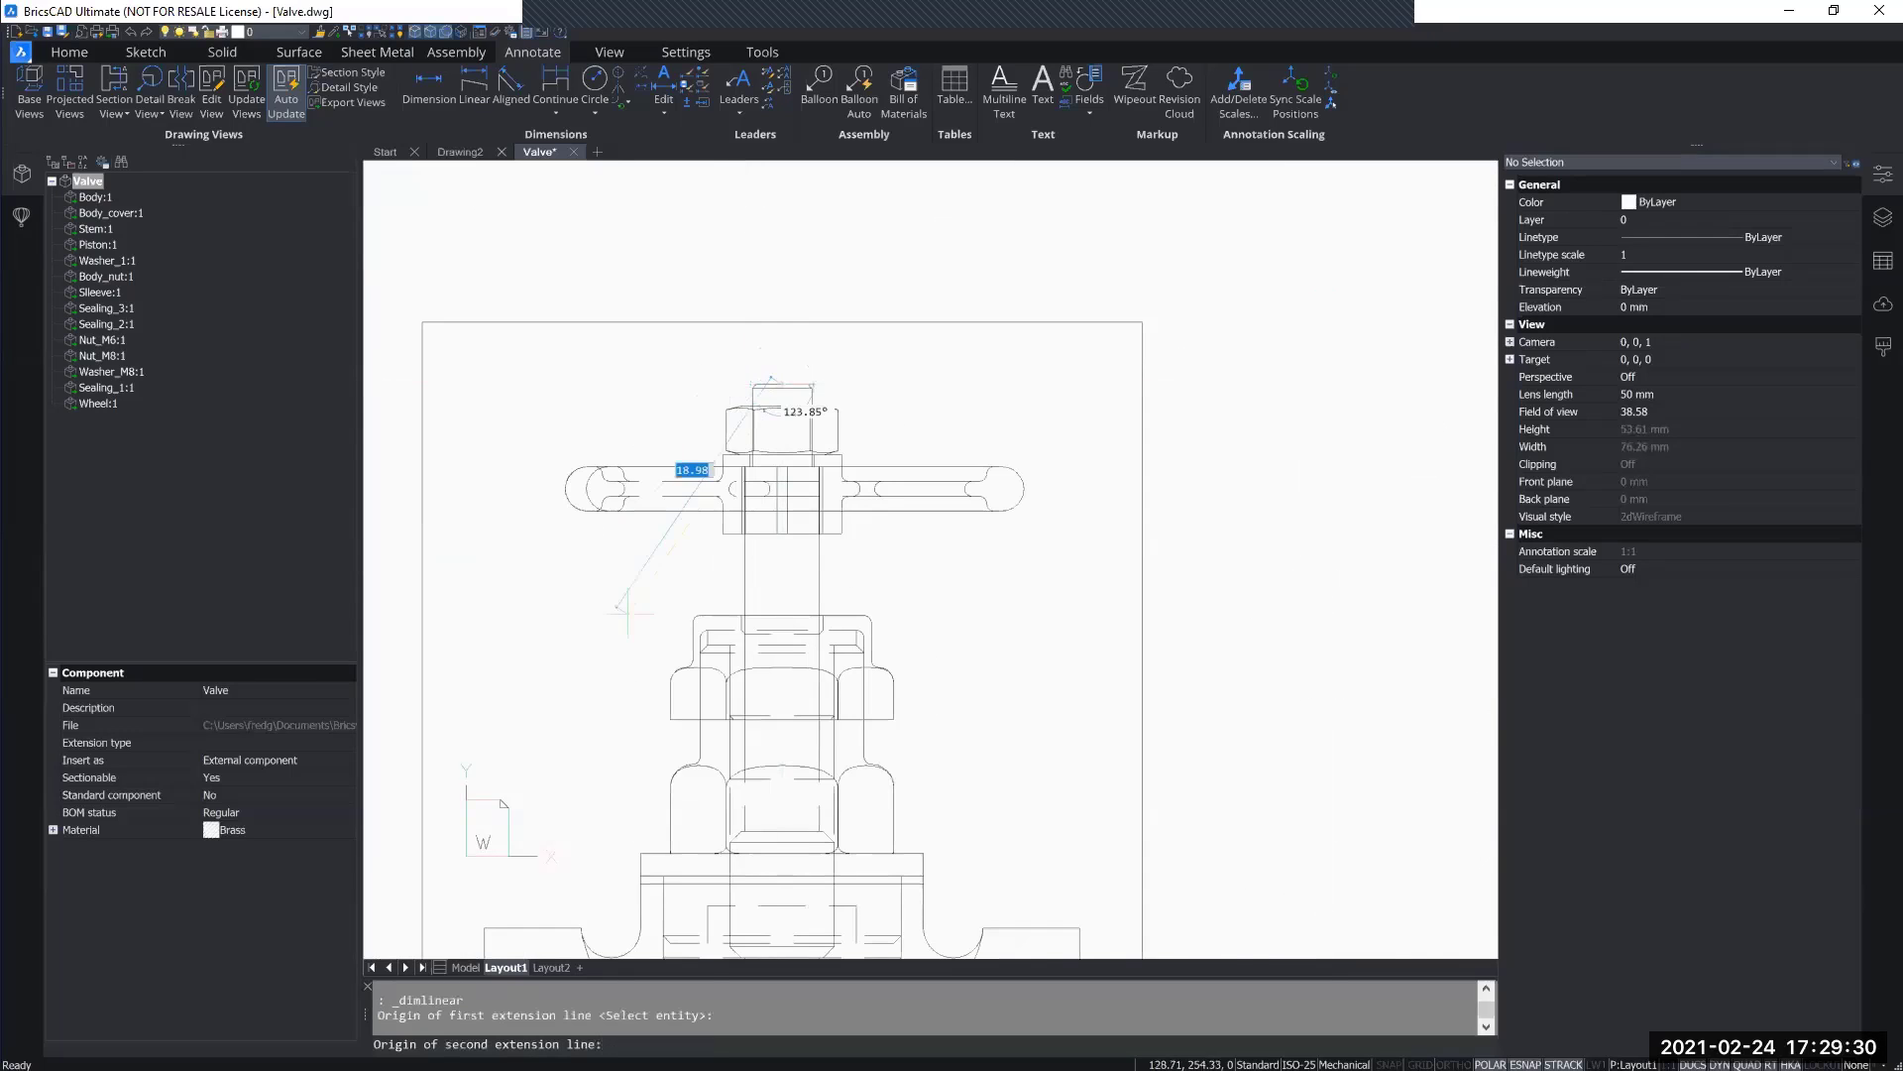
pyautogui.scroll(-4, 694, 486)
pyautogui.scroll(2, 714, 481)
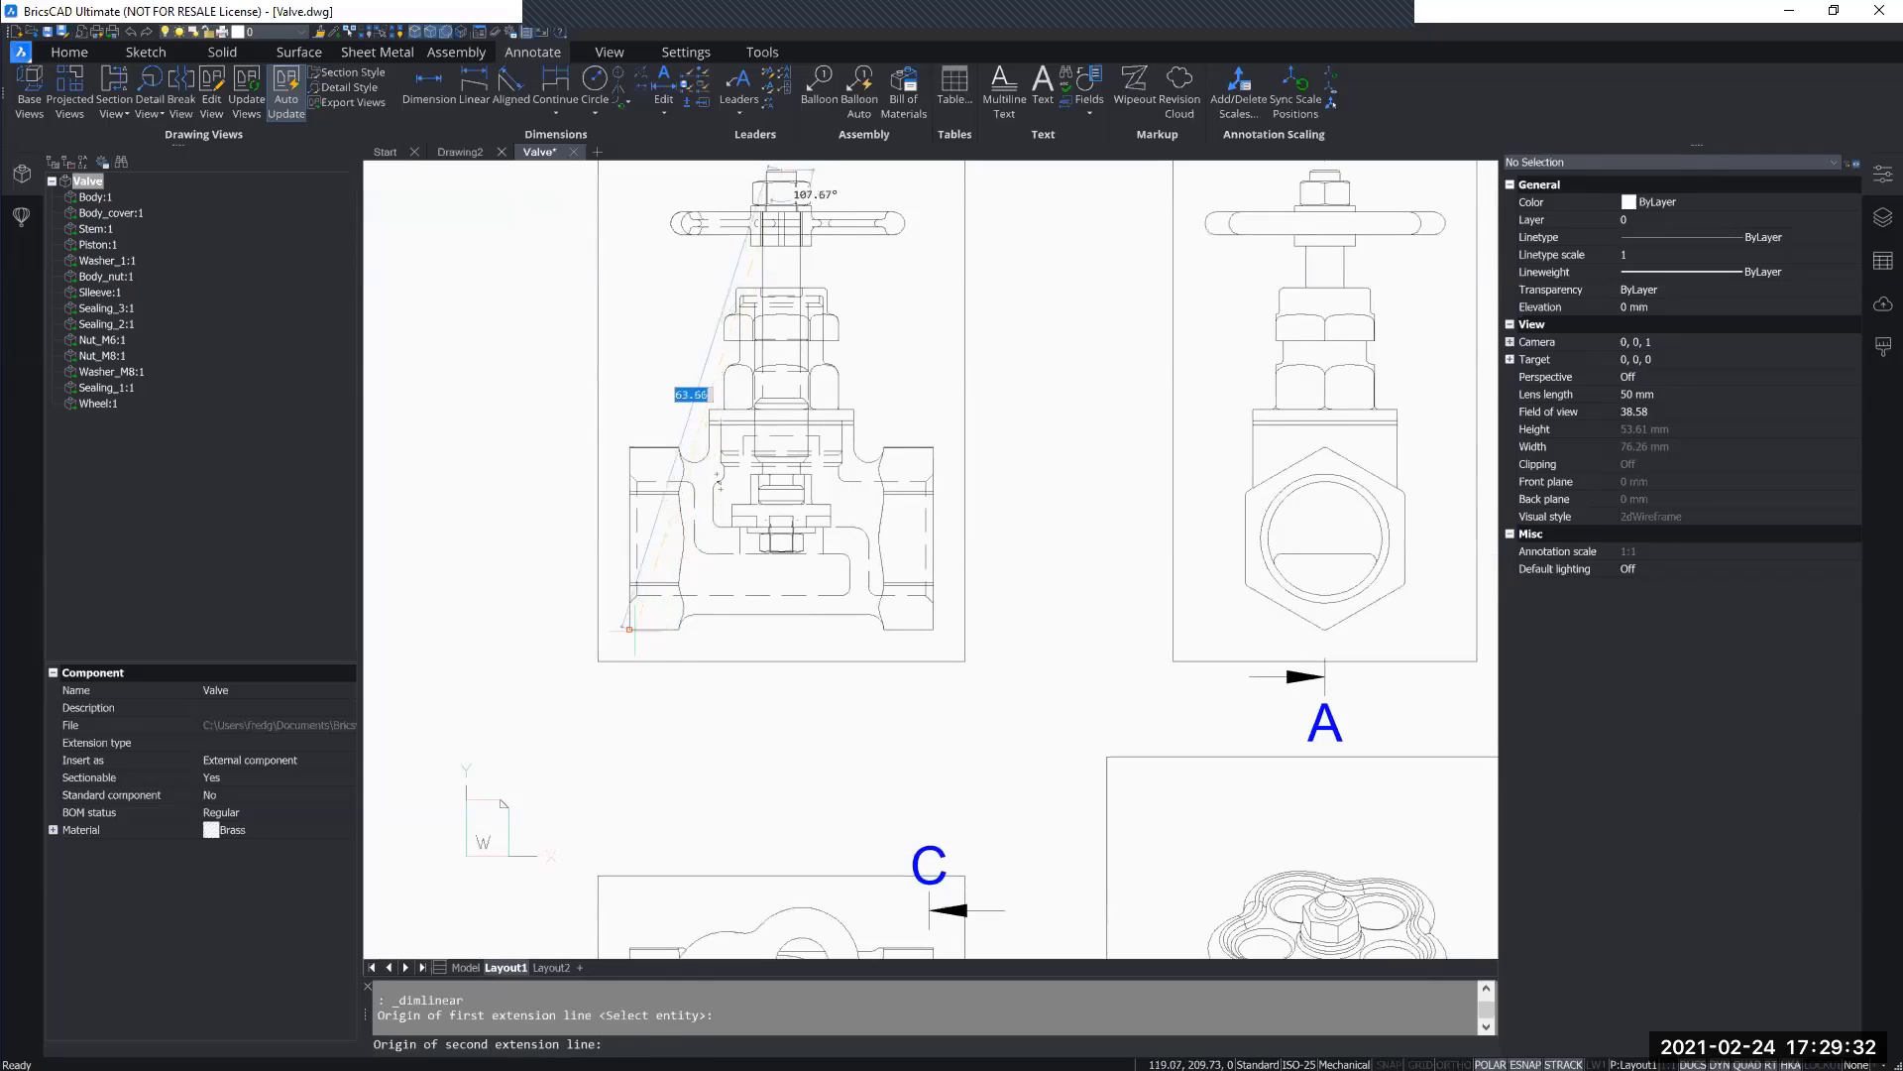
pyautogui.click(630, 628)
pyautogui.scroll(-3, 511, 462)
pyautogui.scroll(2, 512, 462)
pyautogui.click(511, 462)
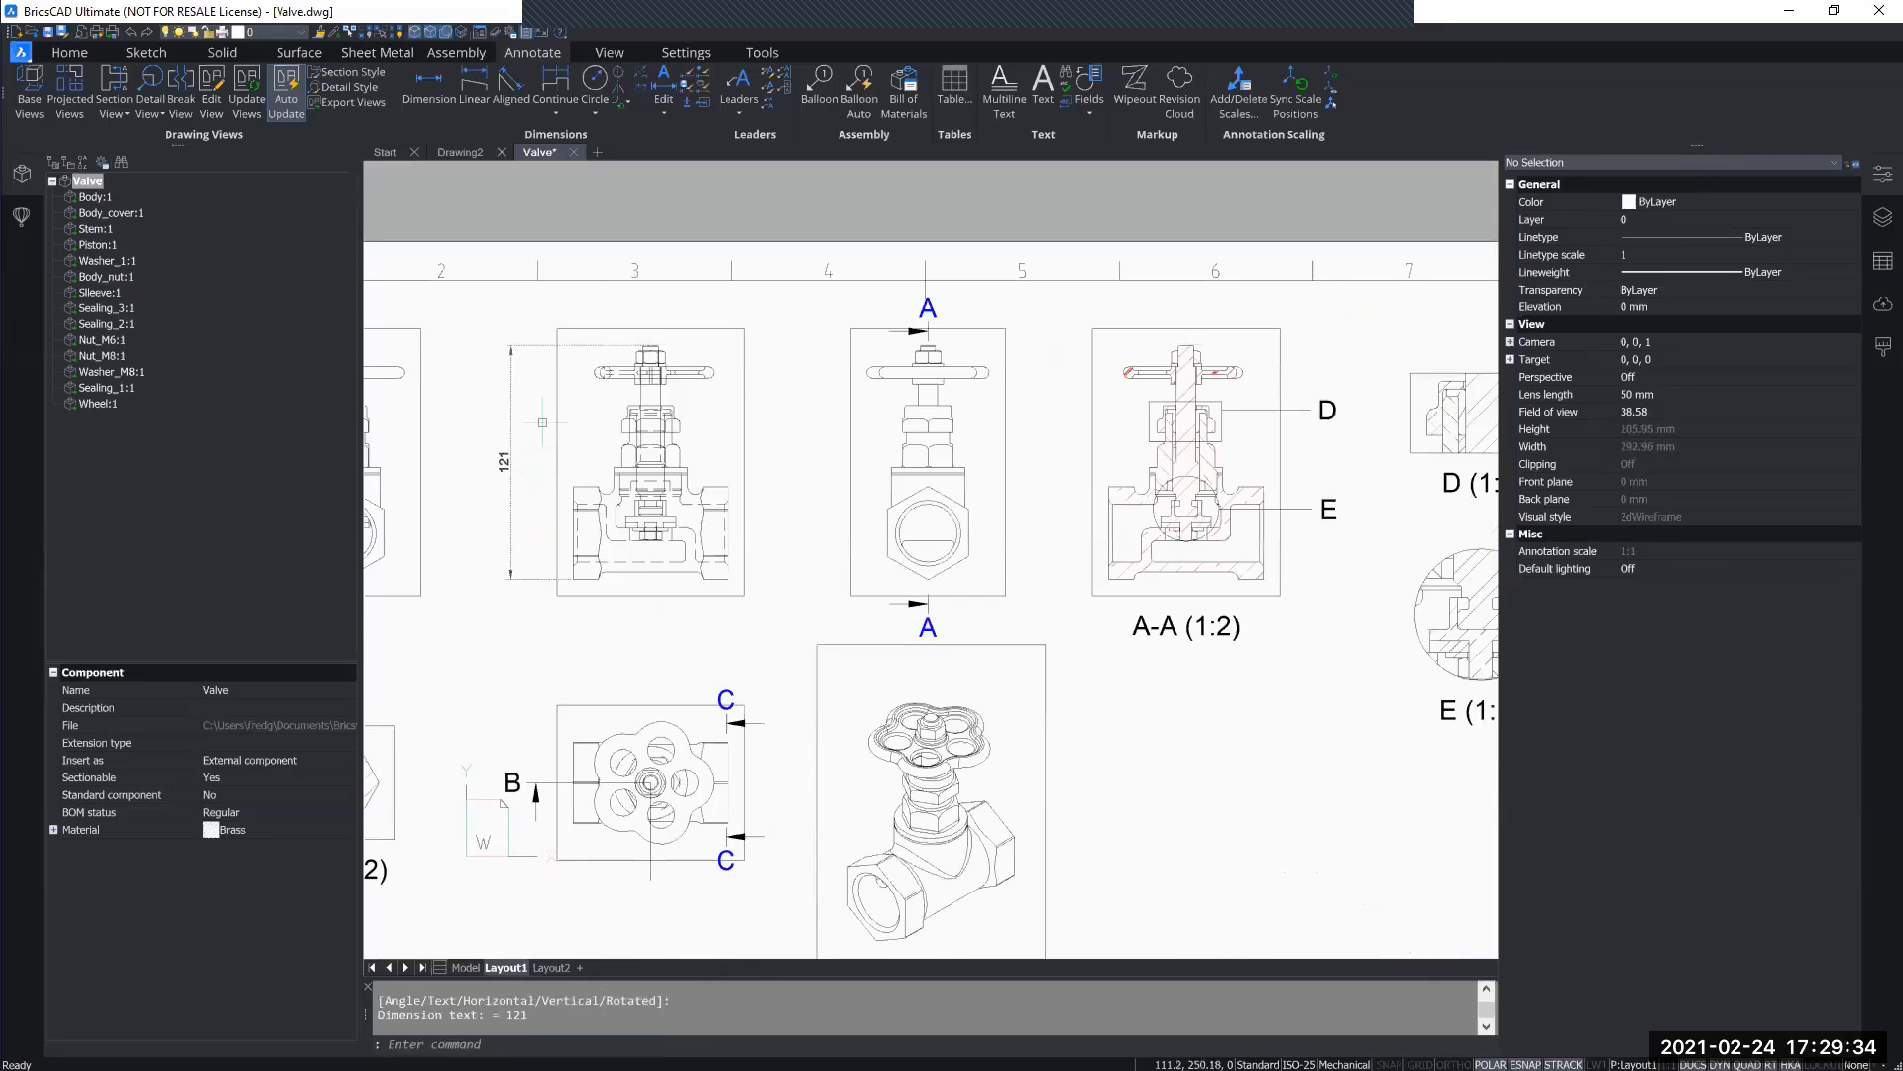
# Step: Add a horizontal linear dimension for the valve body's overall width below the same front view
pyautogui.click(474, 87)
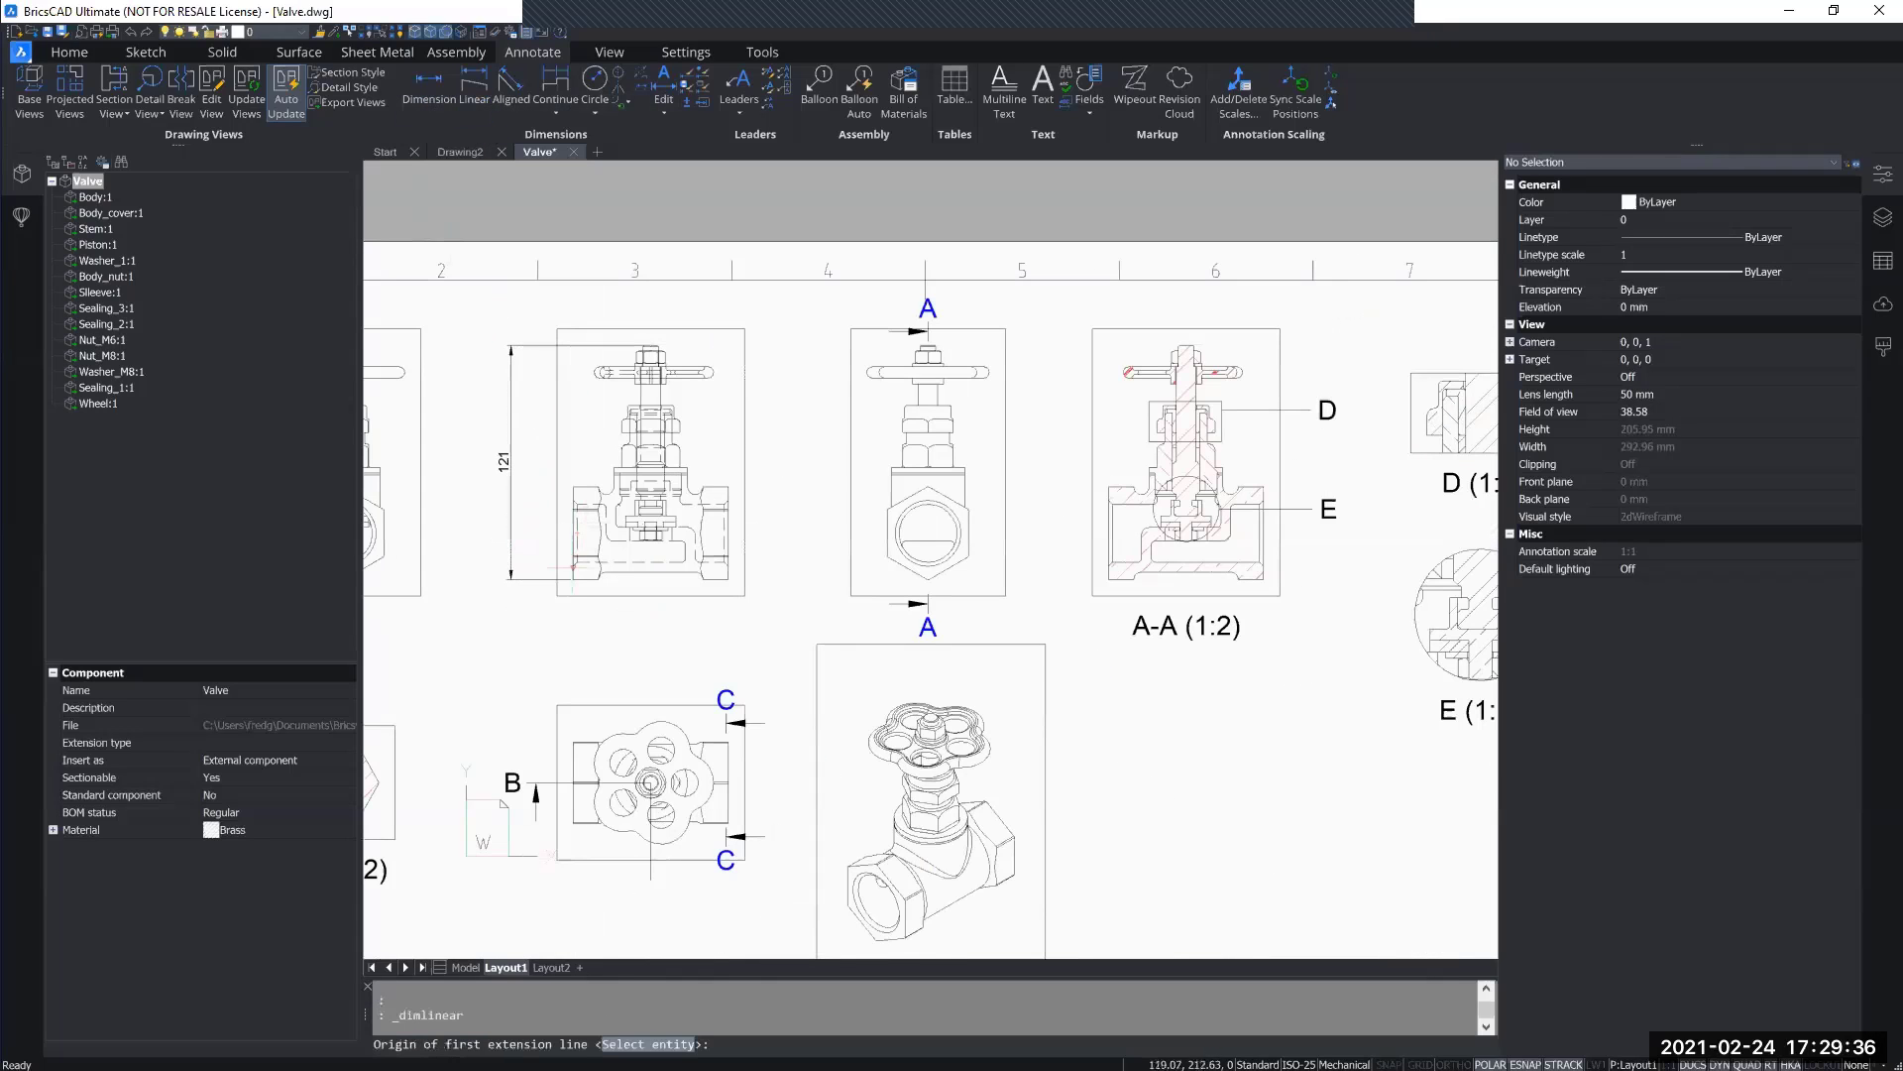
pyautogui.click(573, 579)
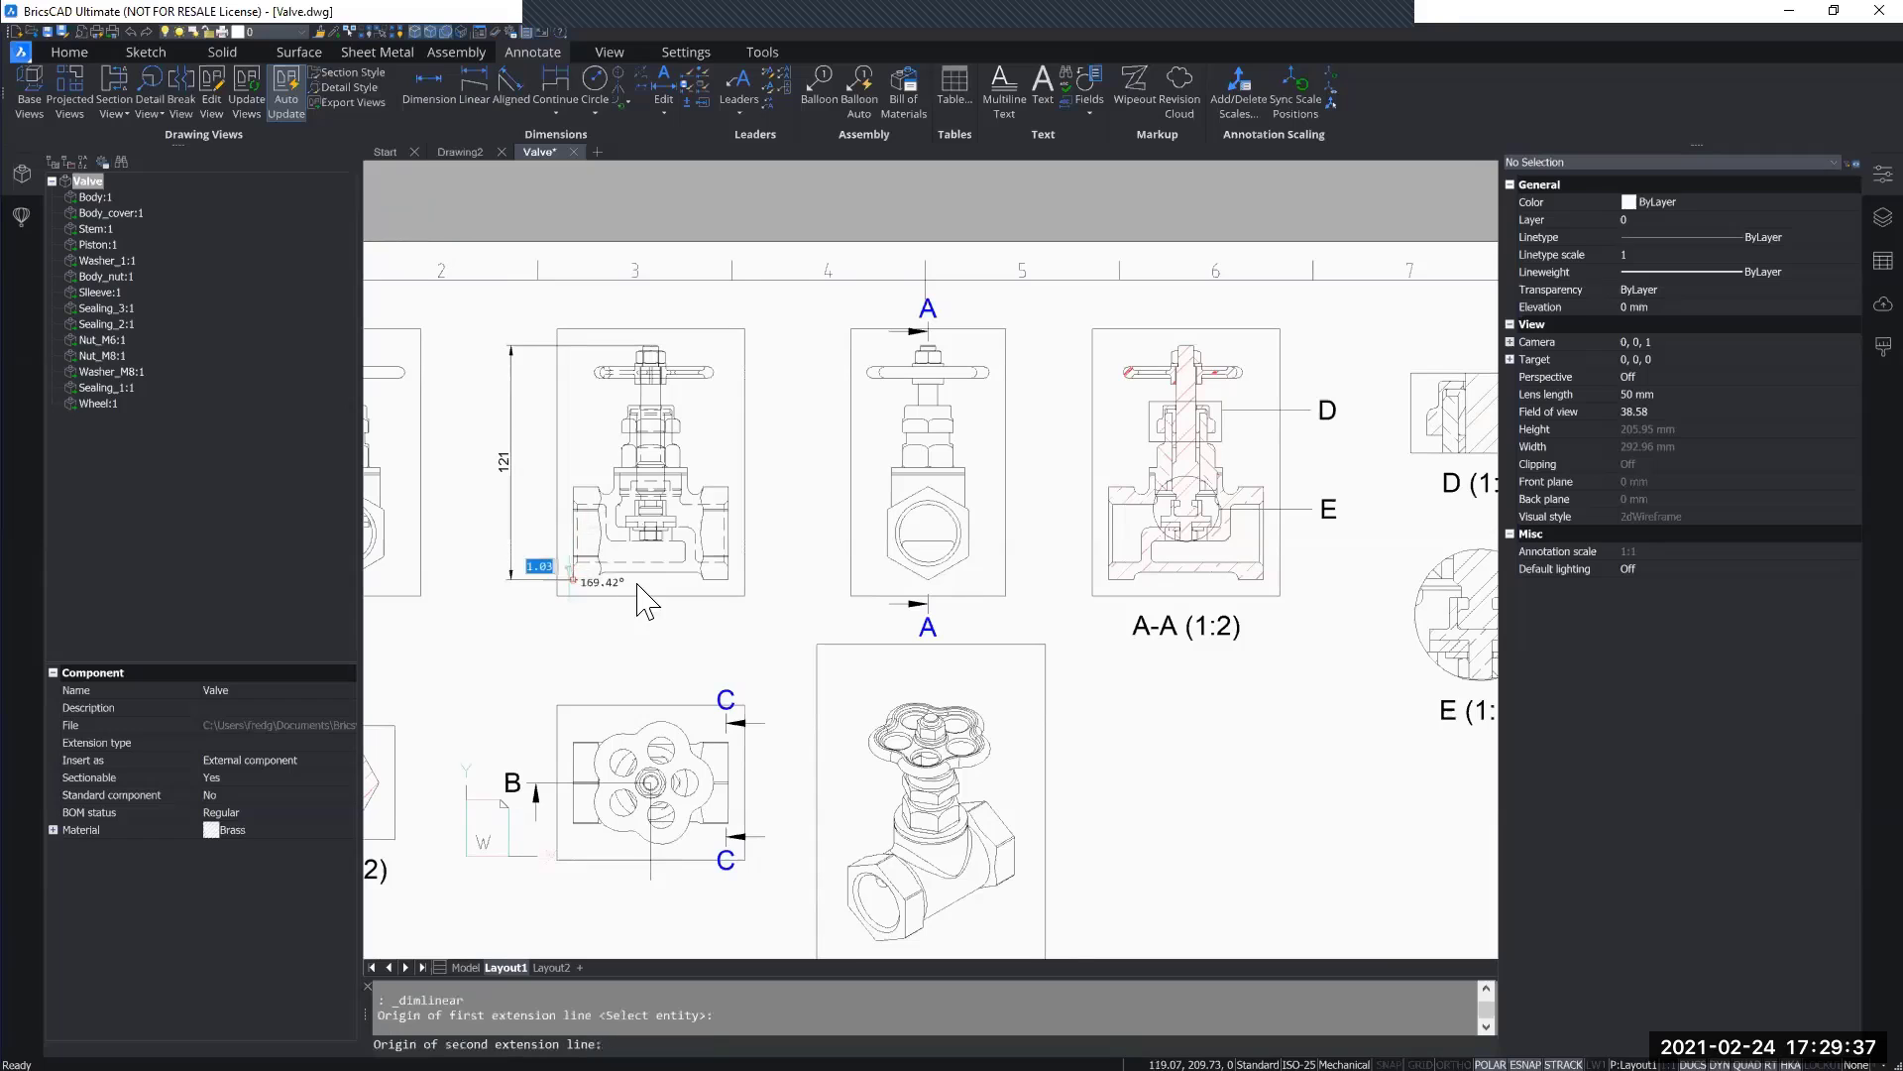
pyautogui.click(727, 579)
pyautogui.click(703, 630)
# Step: Add a horizontal linear dimension between the outer edges of the cylindrical wall around the stem, placed above detail view D
pyautogui.moveTo(765, 509); pyautogui.dragTo(1002, 259, button='middle')
pyautogui.moveTo(1202, 356)
pyautogui.mouseDown(button='middle')
pyautogui.moveTo(849, 582)
pyautogui.moveTo(629, 679)
pyautogui.moveTo(467, 696)
pyautogui.mouseUp(button='middle')
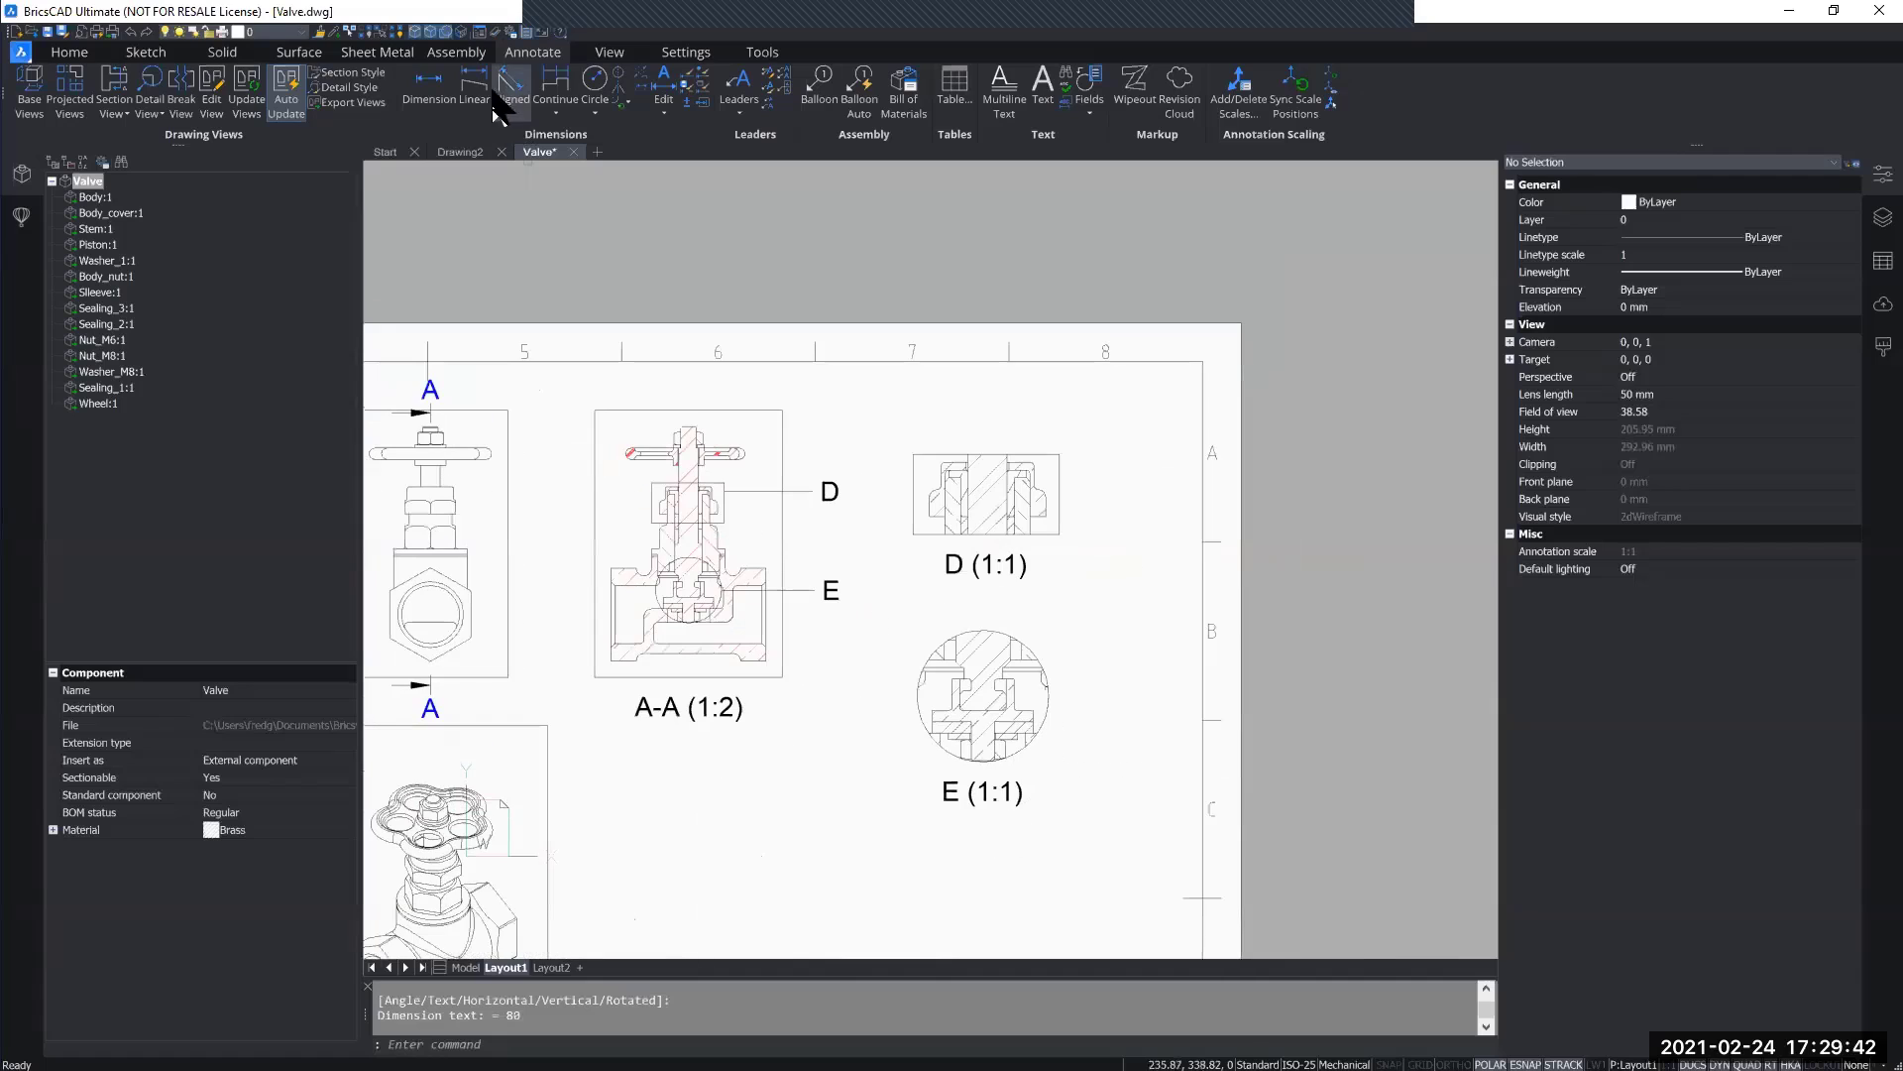
pyautogui.click(474, 85)
pyautogui.scroll(6, 1015, 472)
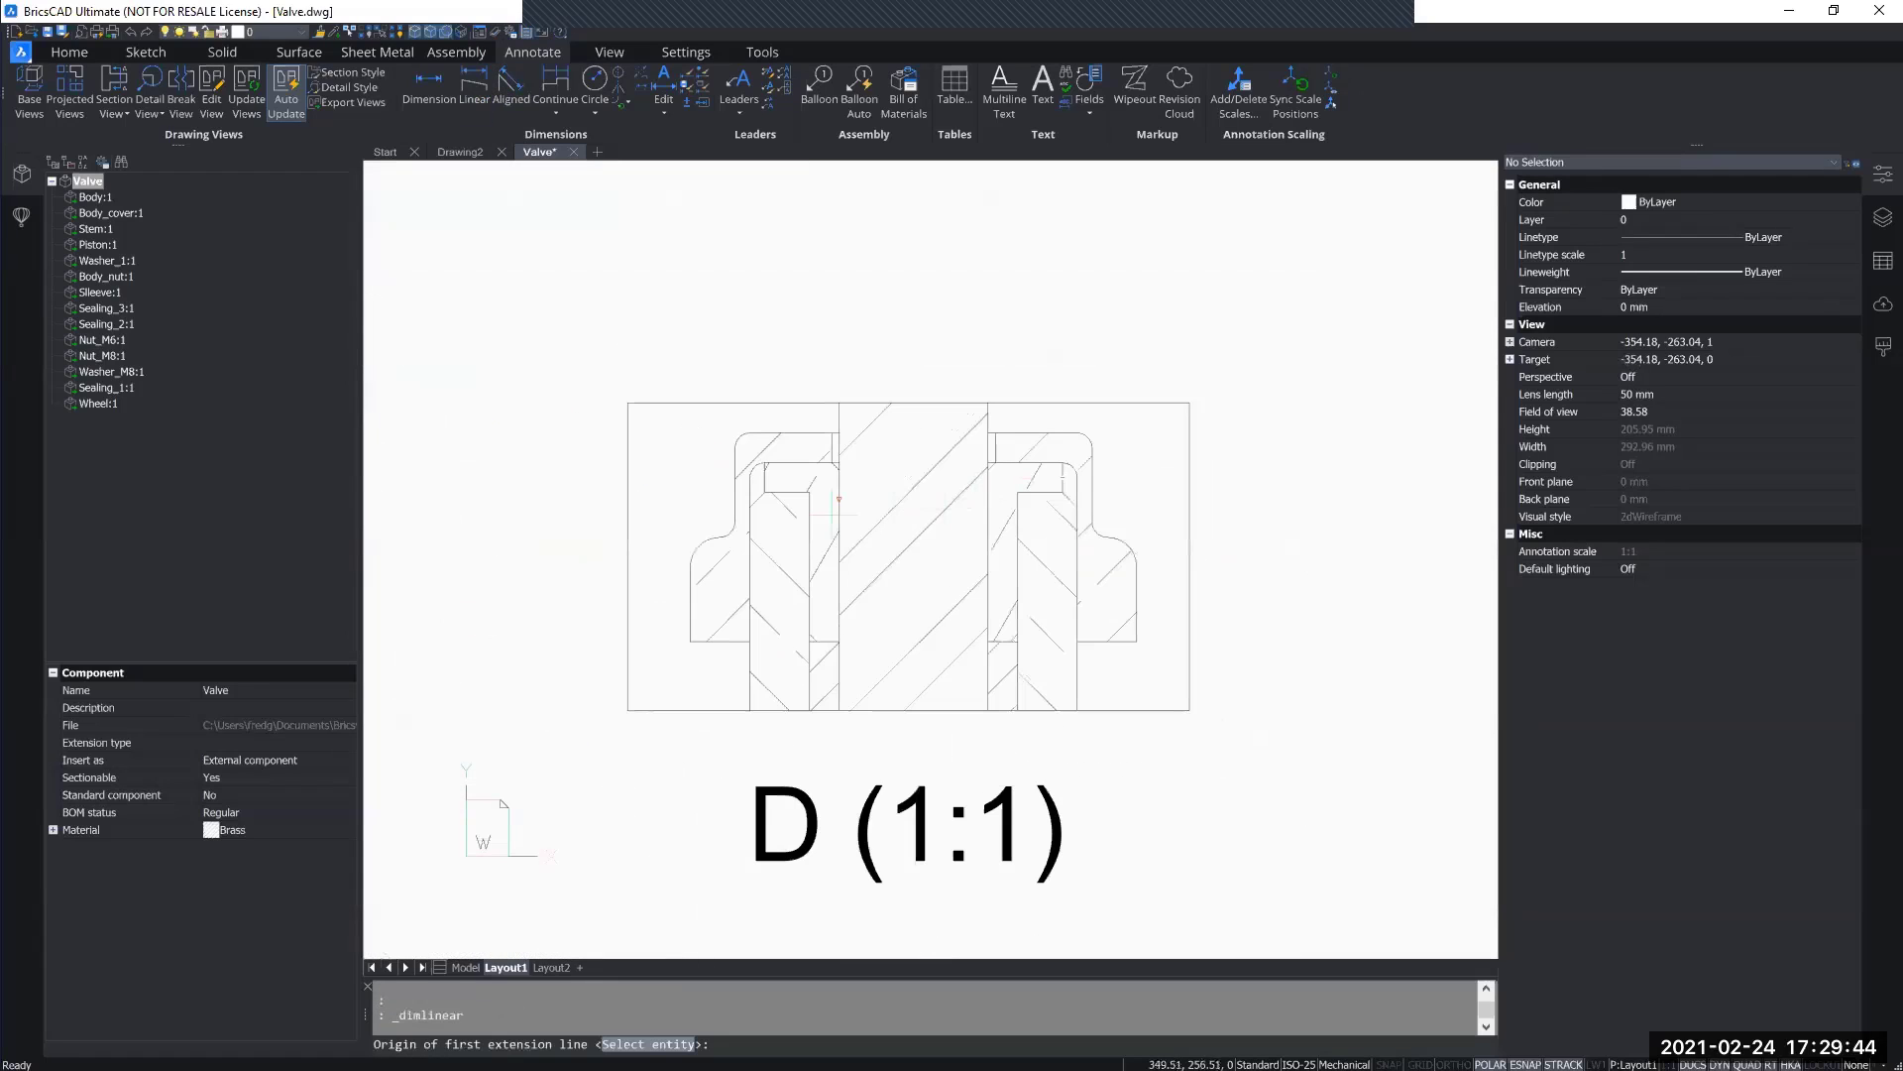
pyautogui.click(749, 507)
pyautogui.click(1077, 495)
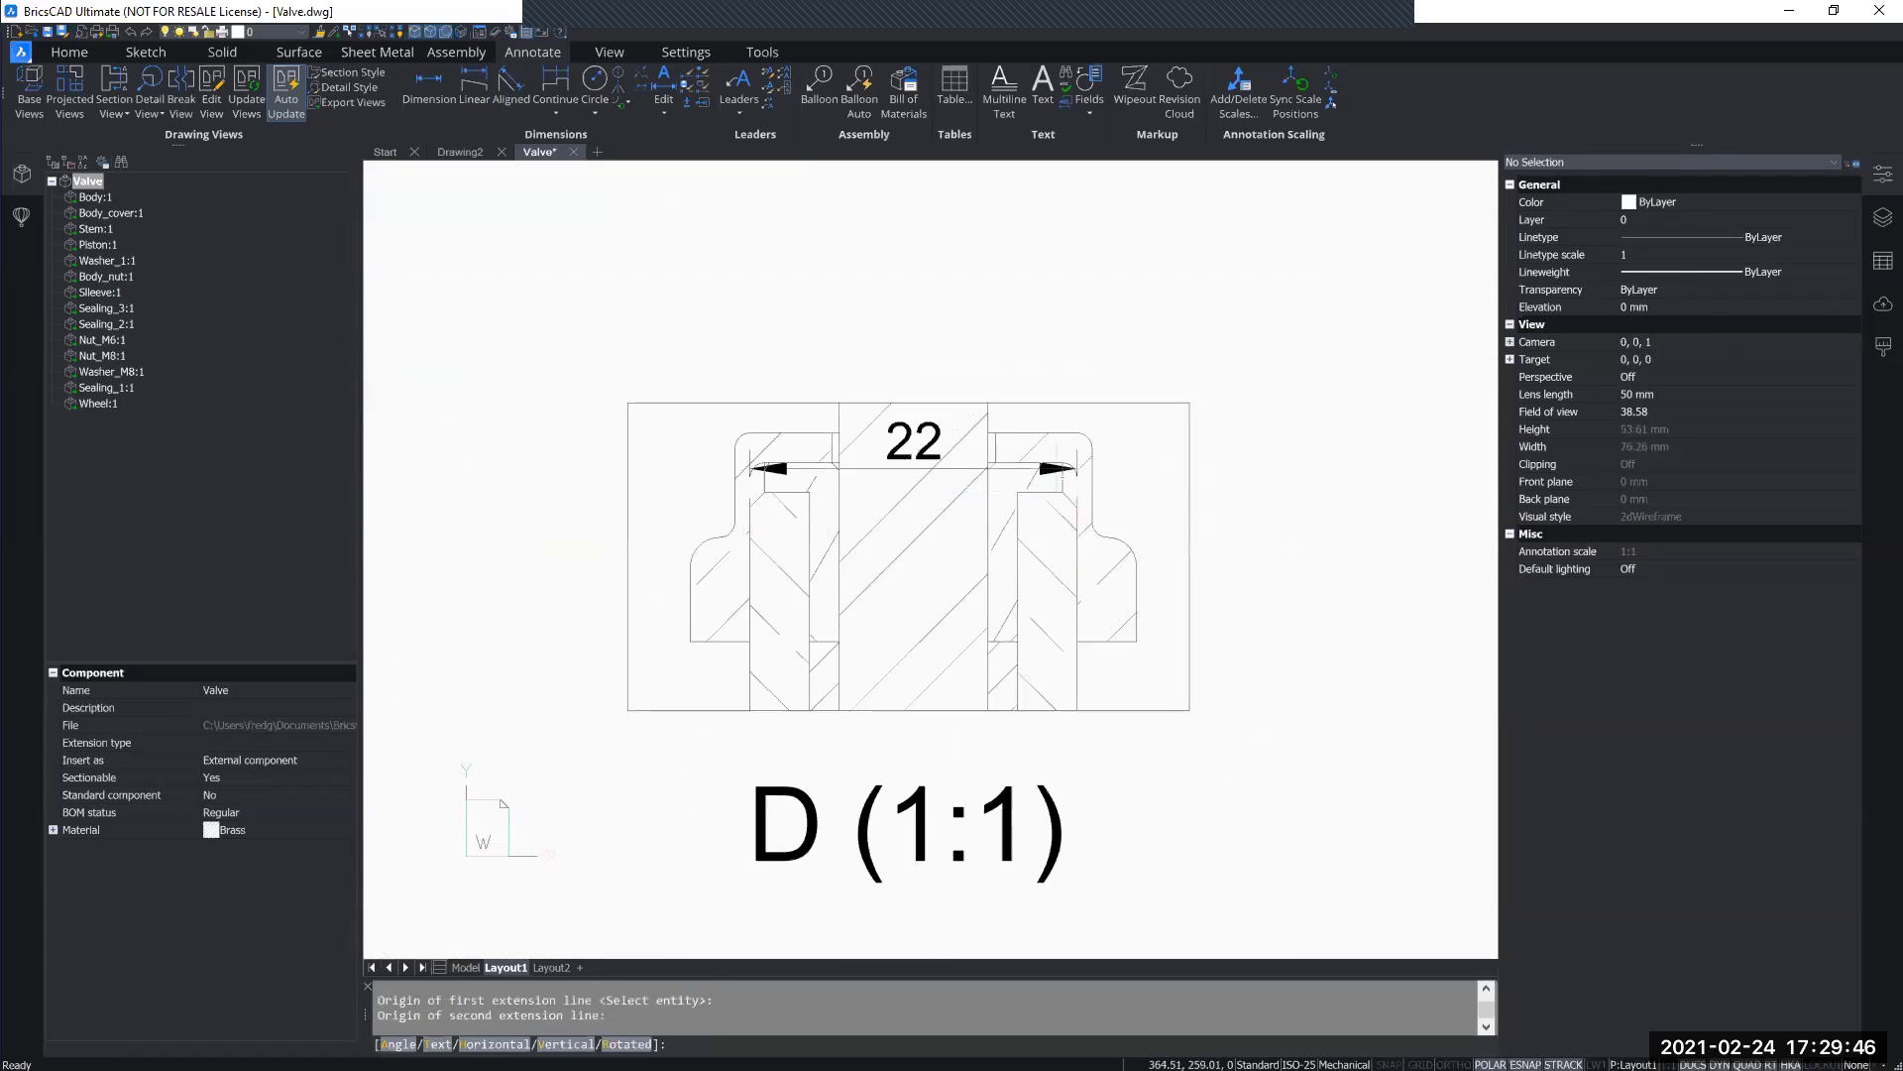
pyautogui.click(960, 275)
# Step: Turn on the tolerance display for the dimension above detail view D
pyautogui.moveTo(1227, 273); pyautogui.dragTo(1162, 363, button='middle')
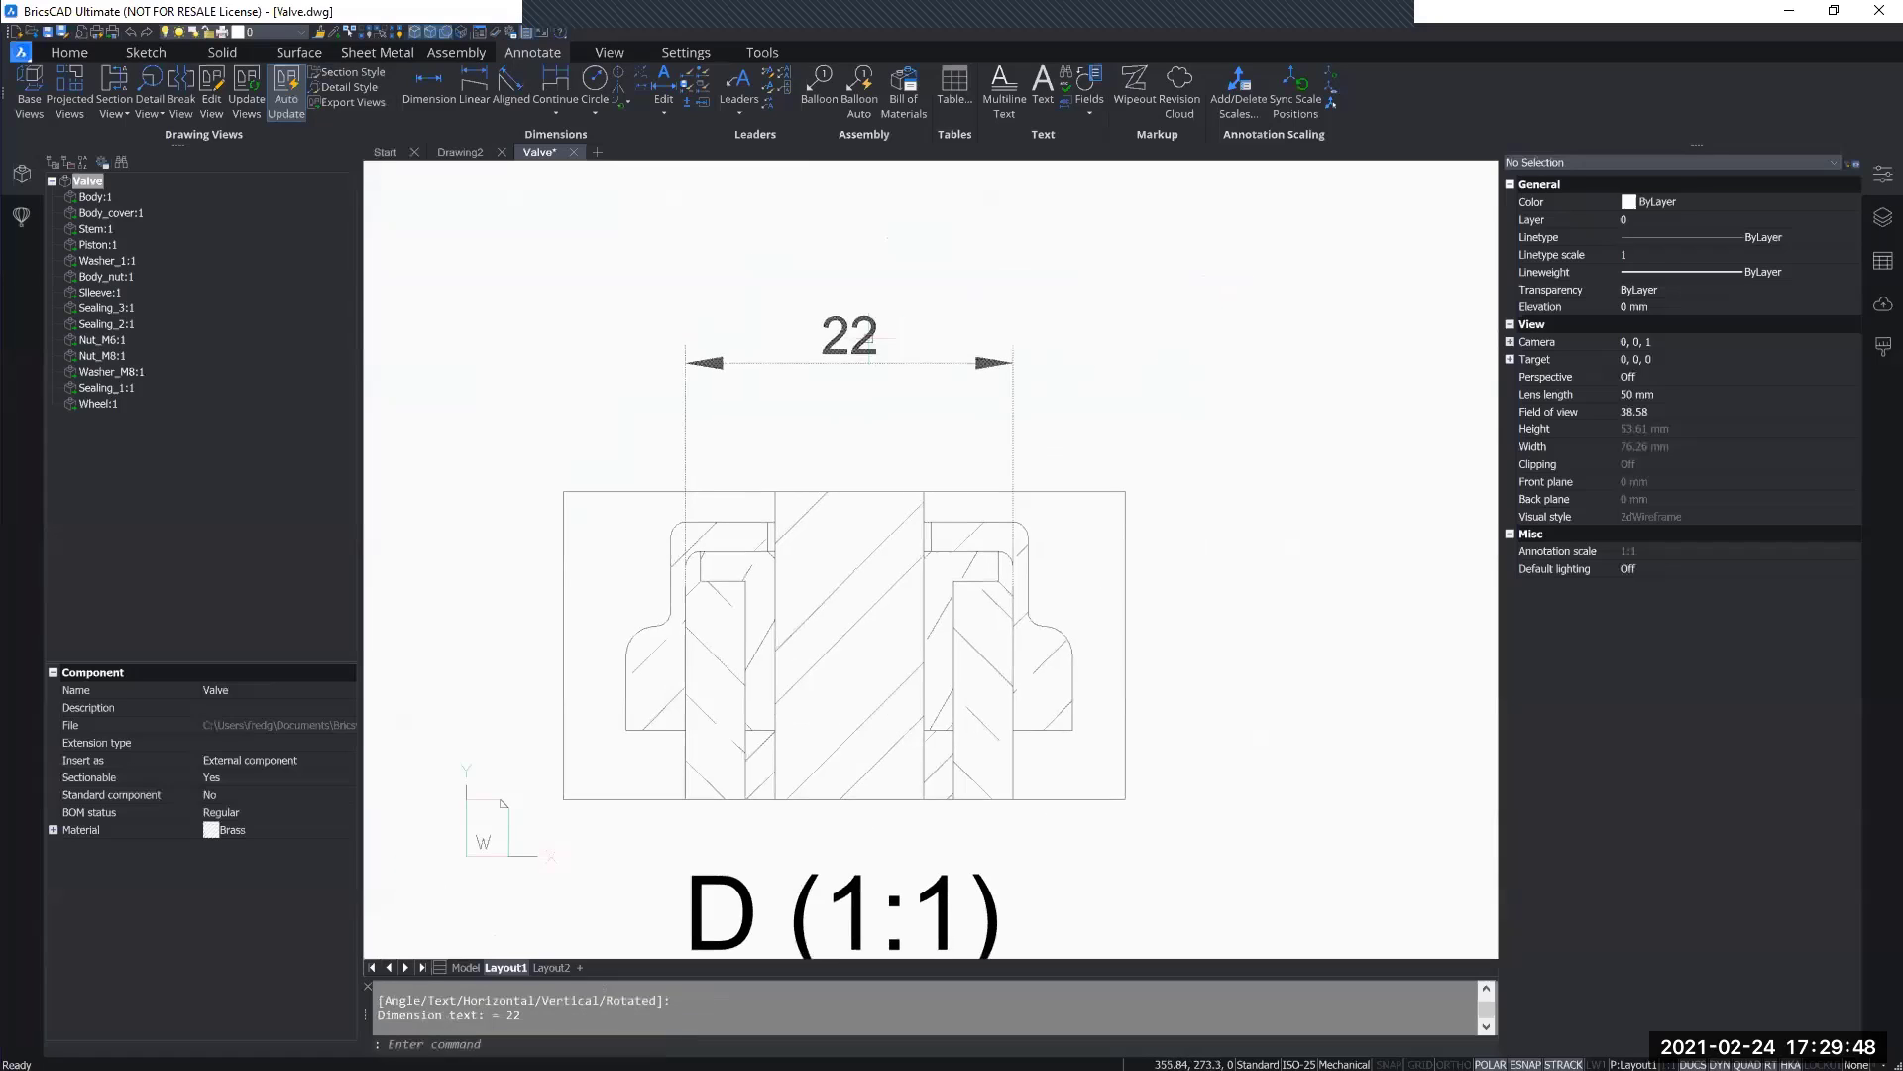
pyautogui.click(864, 339)
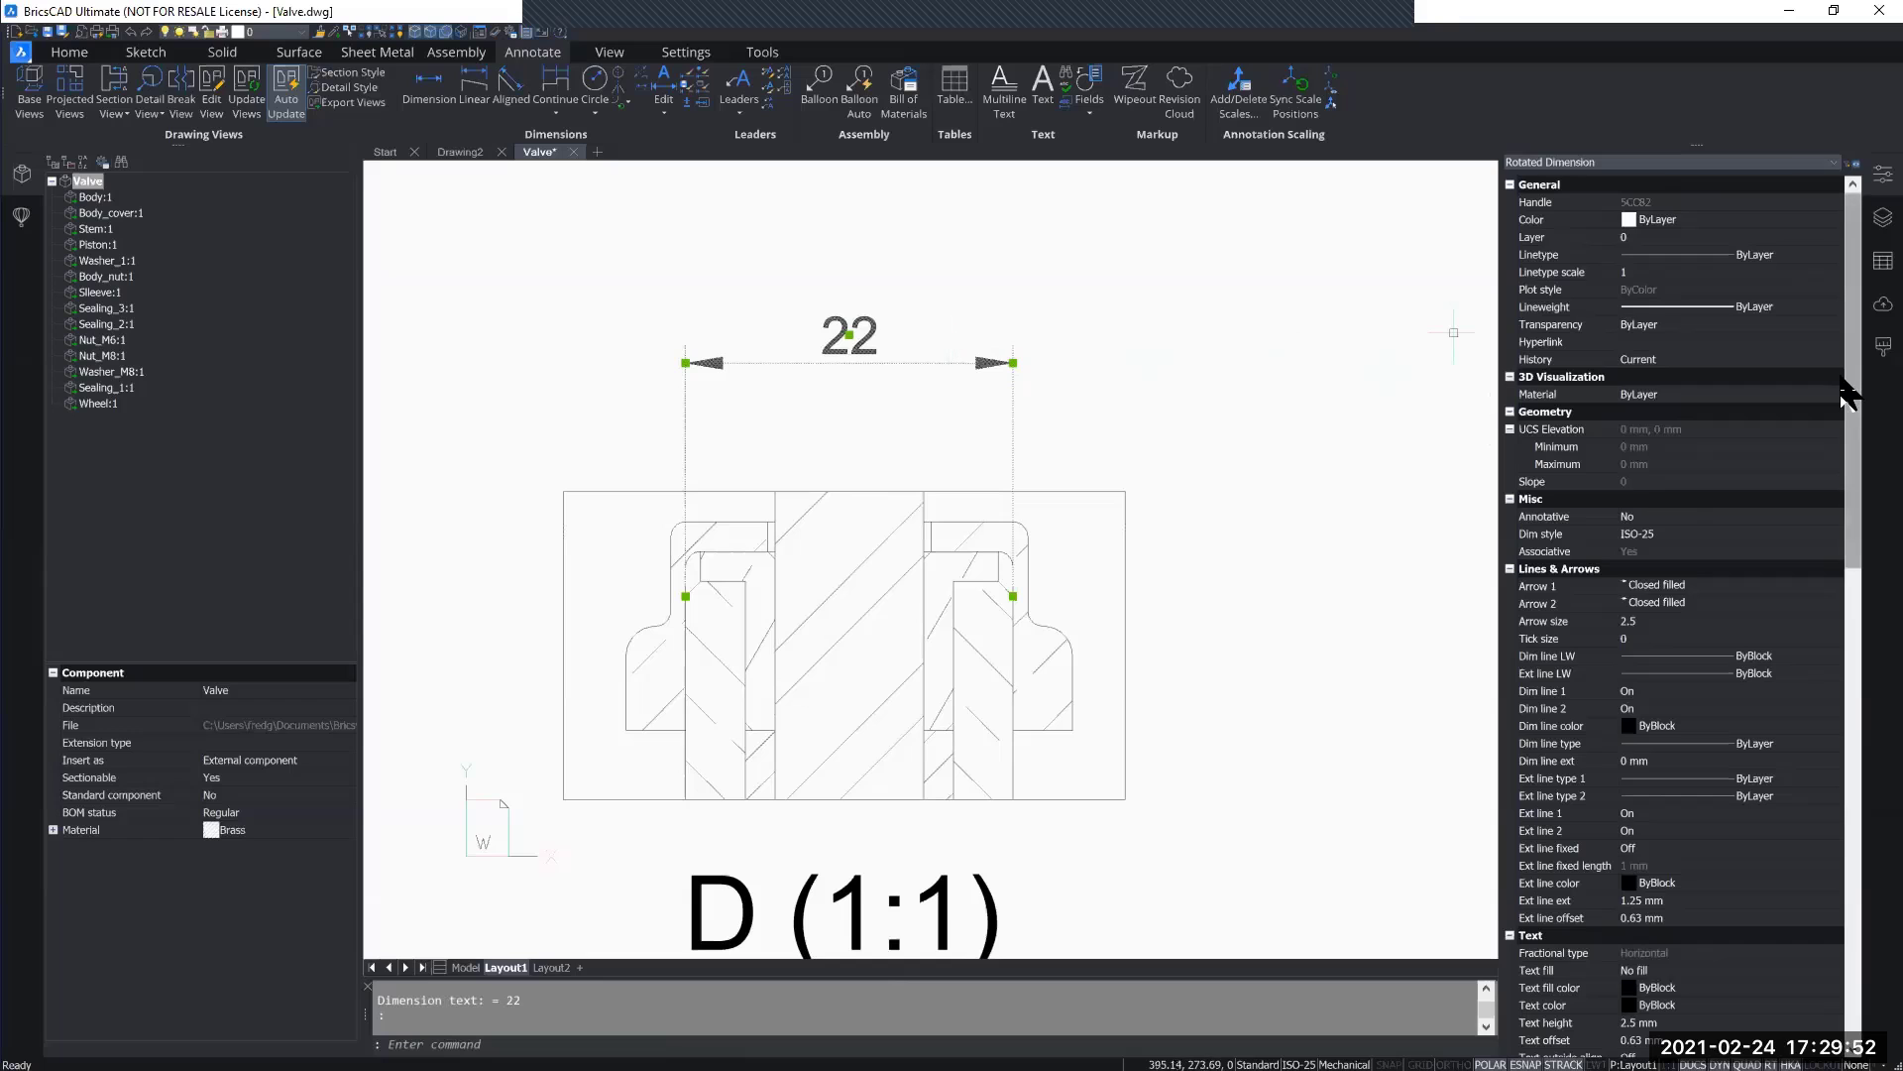
pyautogui.moveTo(1846, 395); pyautogui.dragTo(1839, 936)
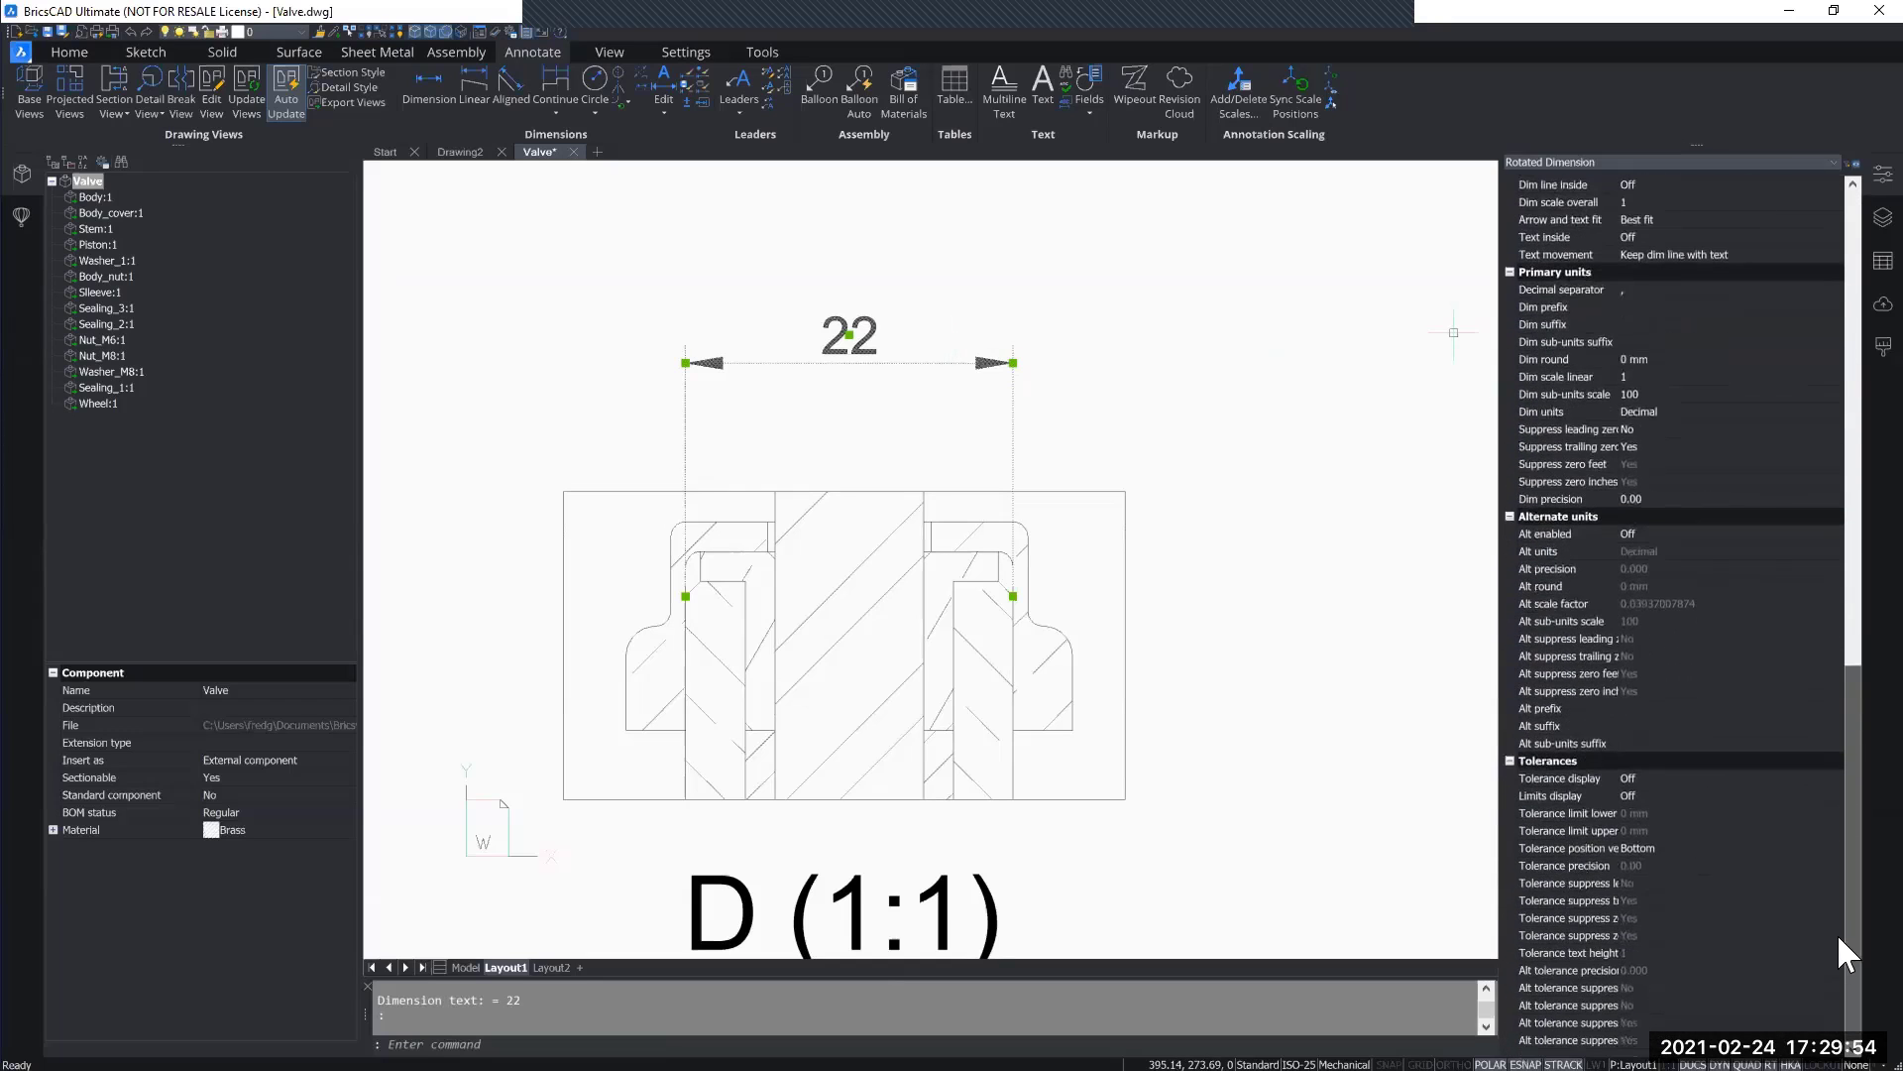
pyautogui.click(1645, 777)
pyautogui.click(1656, 775)
pyautogui.click(1638, 810)
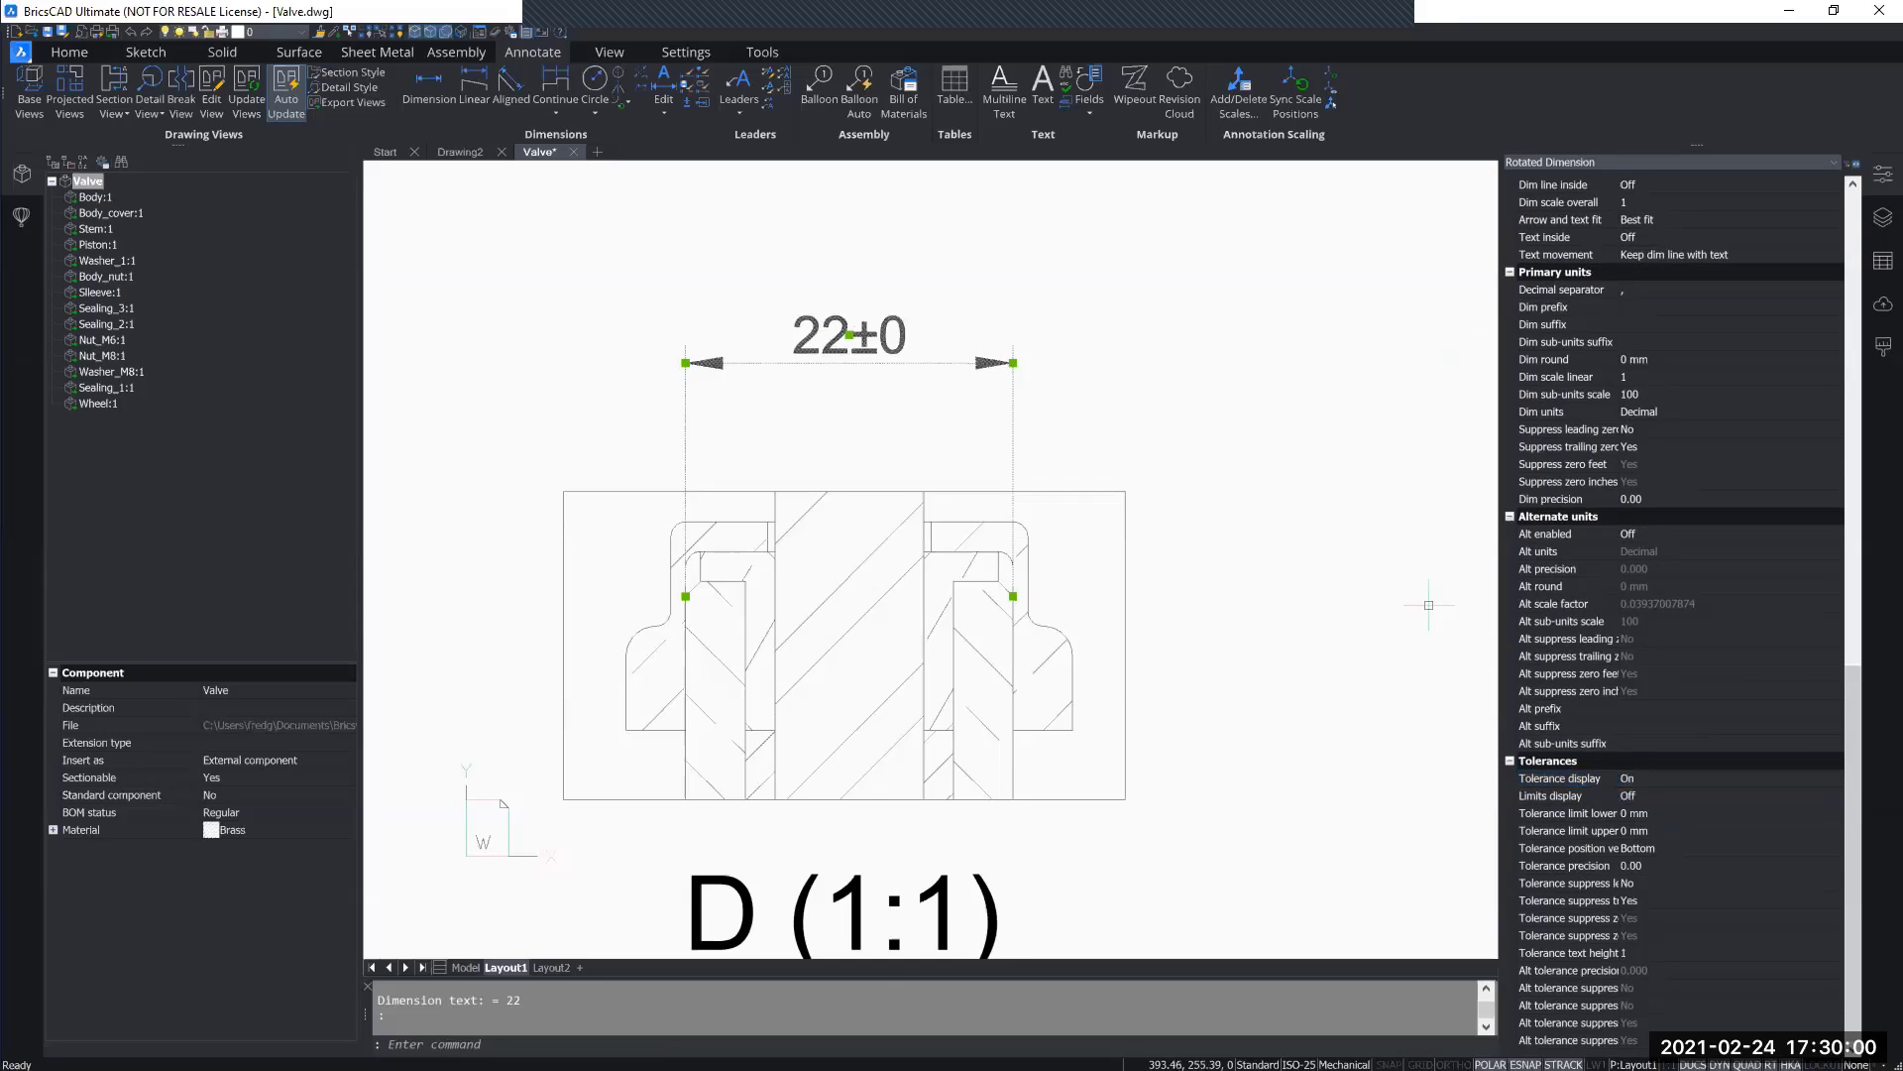
# Step: Set the lower tolerance limit of detail D's dimension to 0.5 mm and the upper limit to 0.1 mm, and deselect it
pyautogui.click(1648, 812)
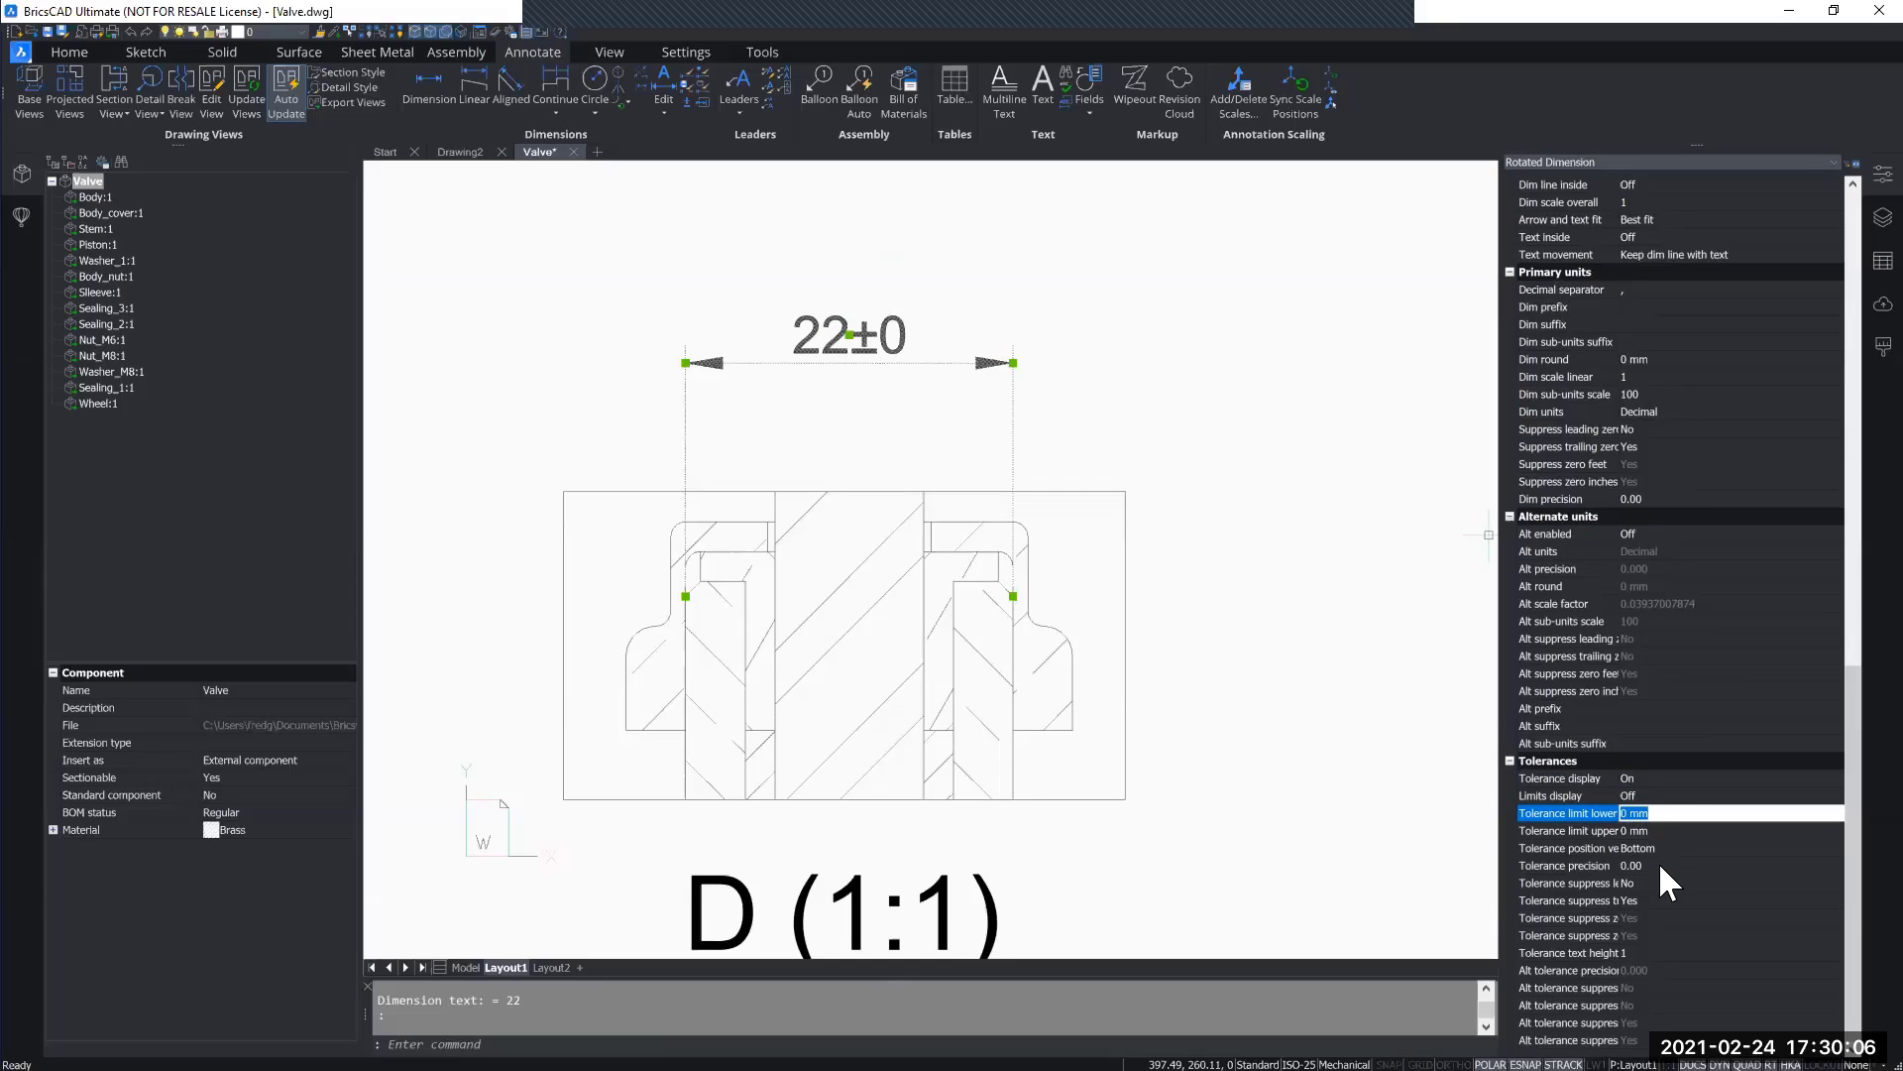
pyautogui.click(1657, 862)
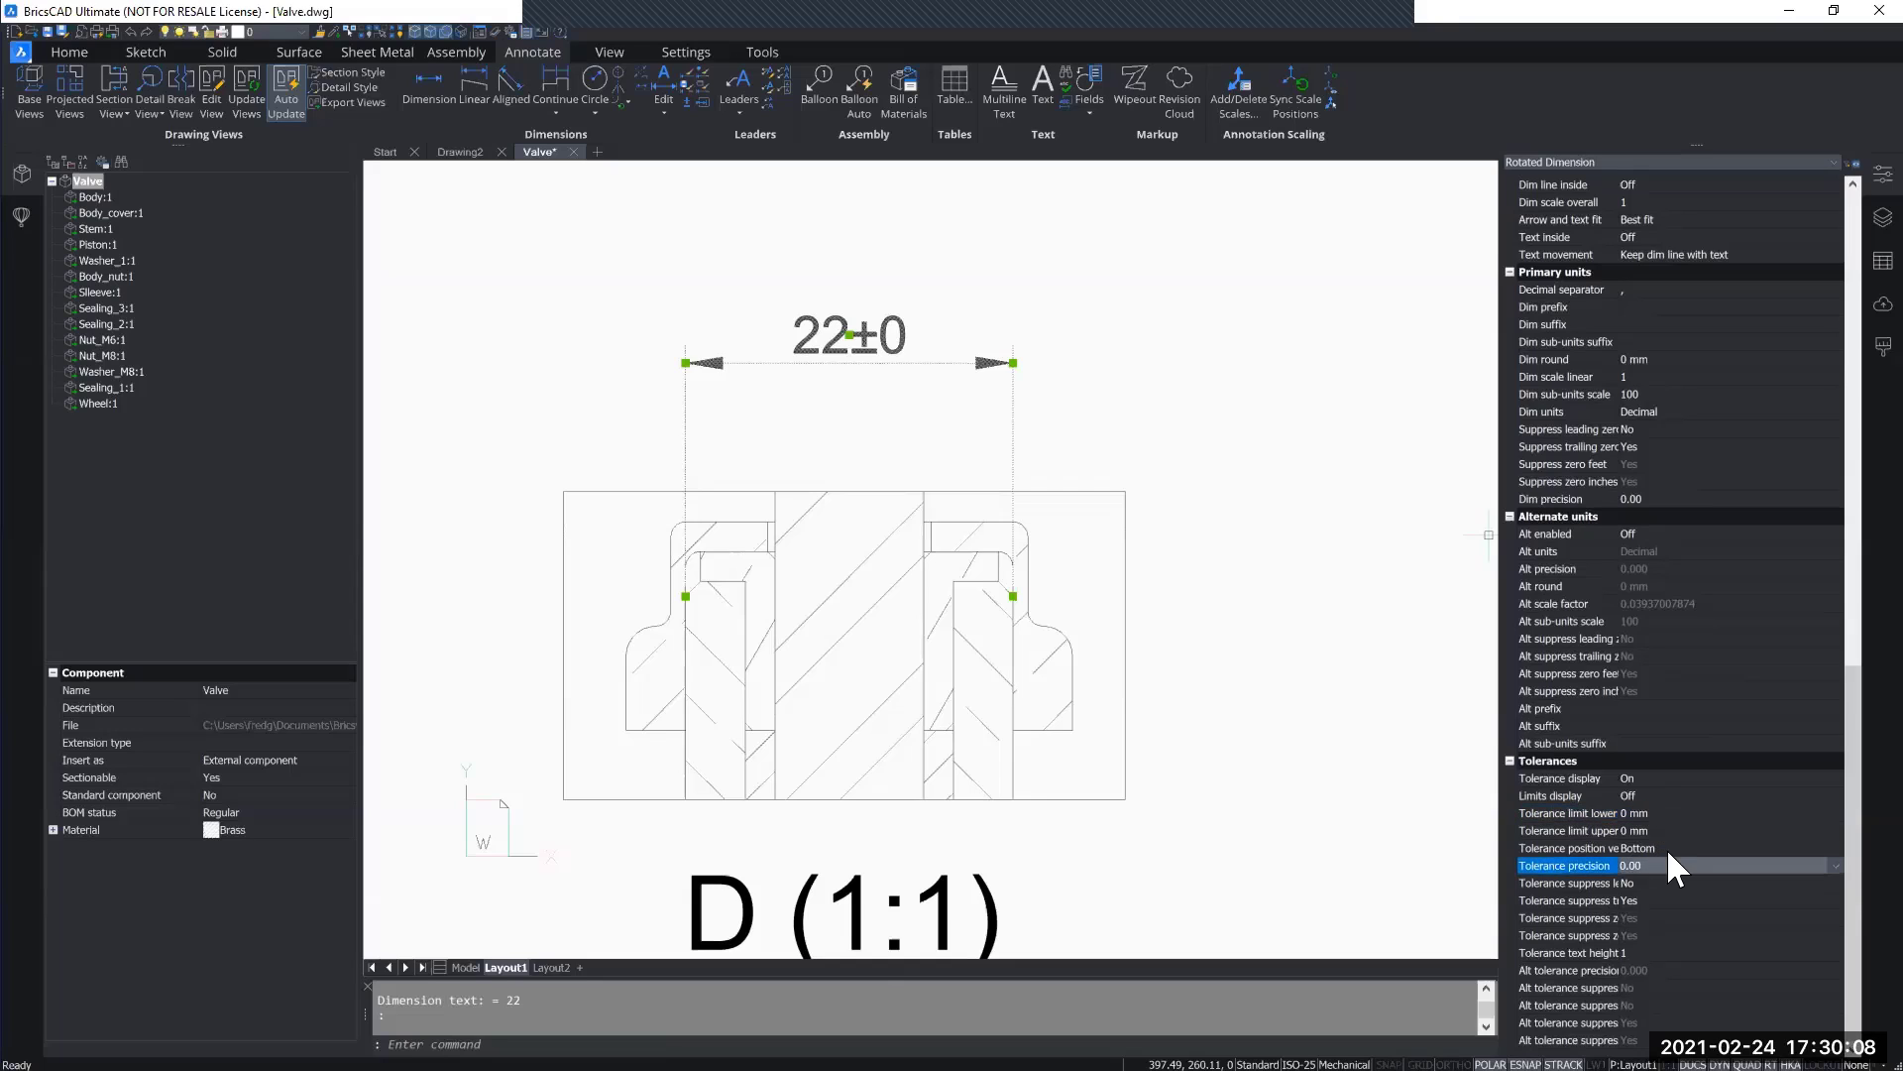
pyautogui.click(1662, 813)
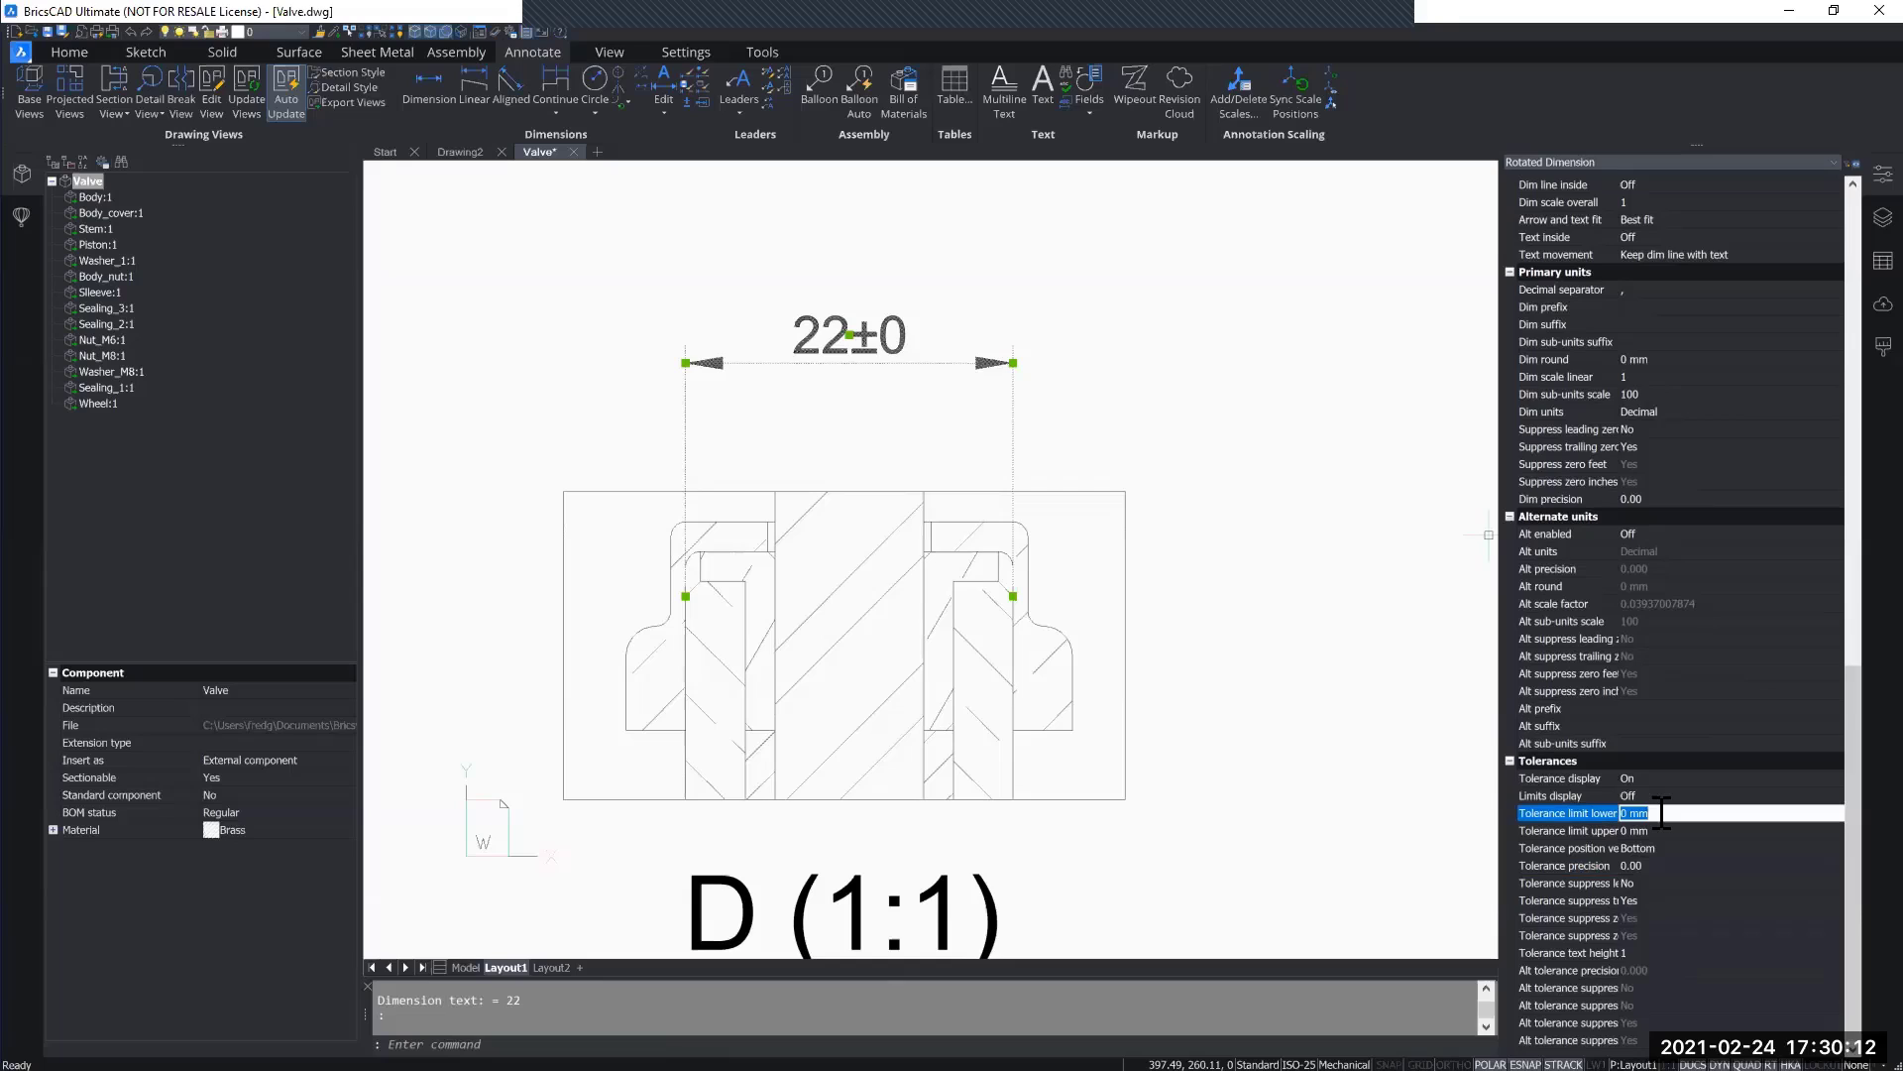
pyautogui.write('0.5')
pyautogui.press('Return')
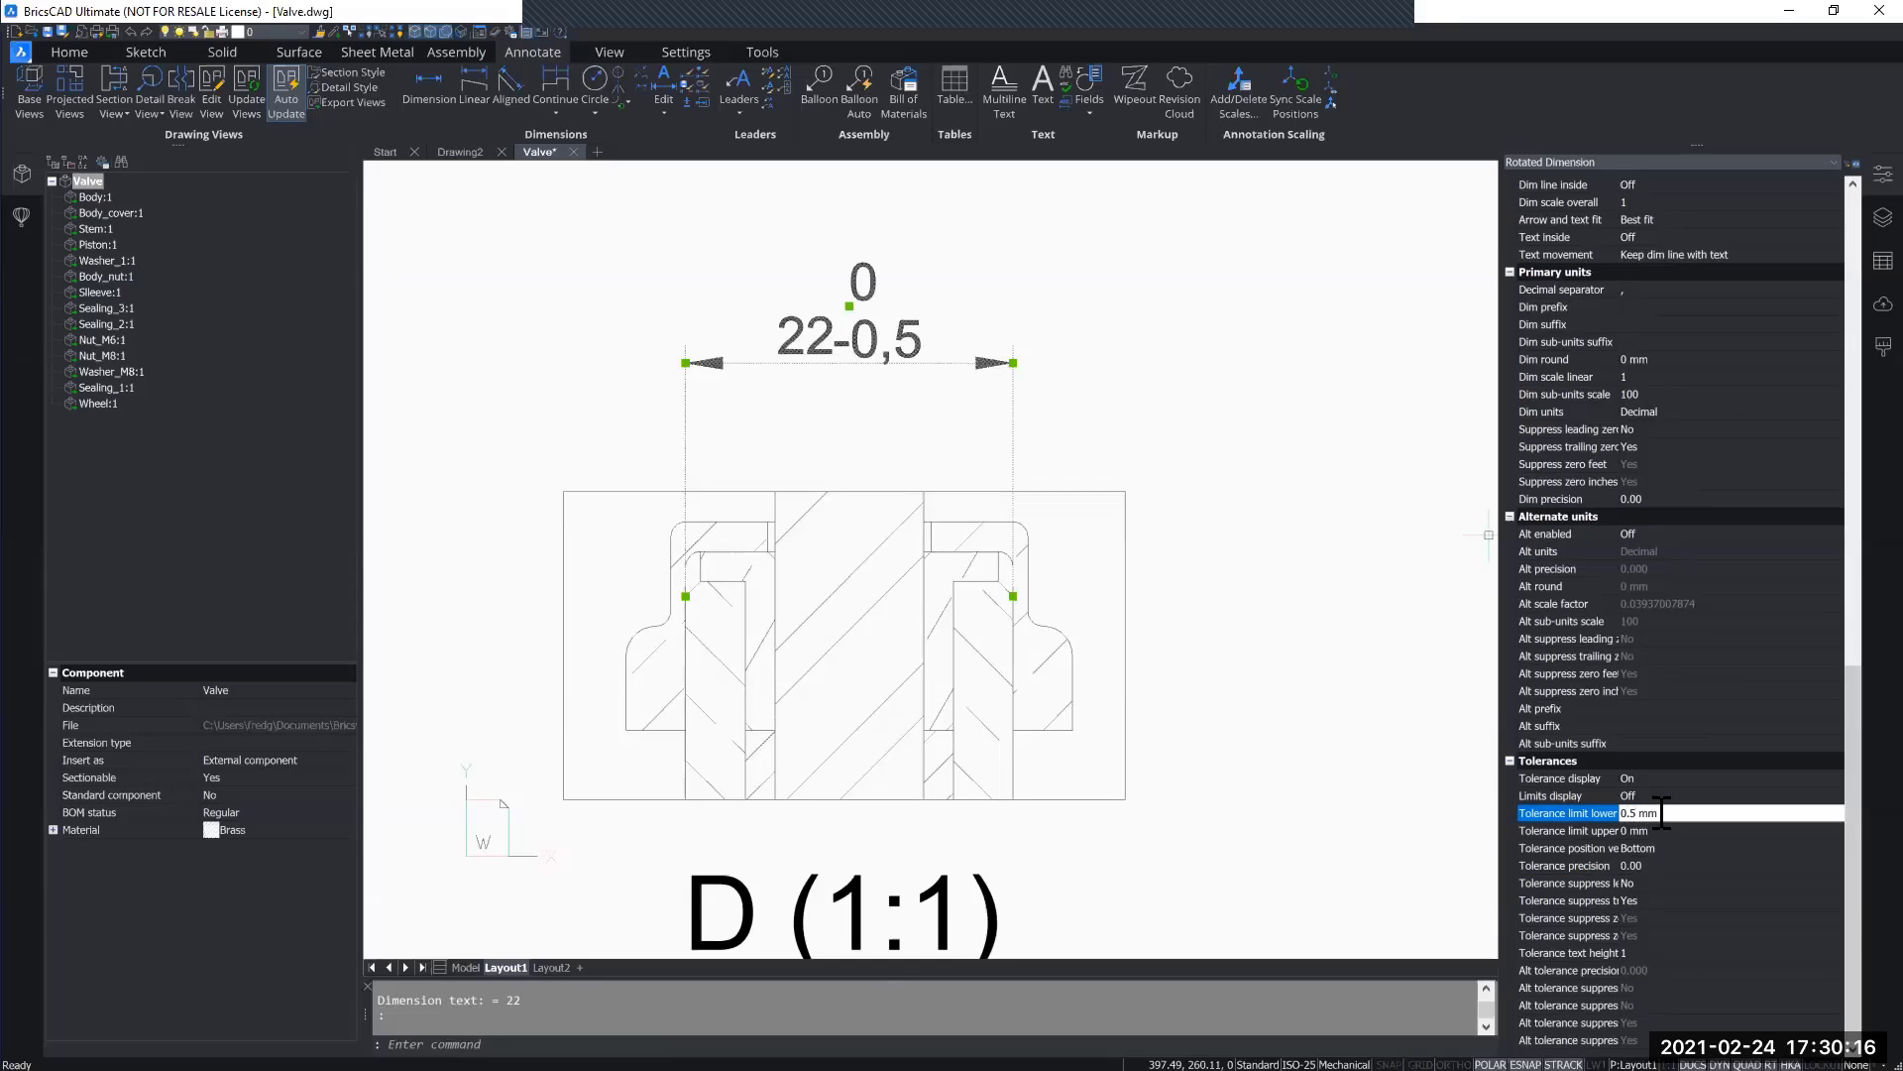
pyautogui.click(1652, 830)
pyautogui.write('0.1')
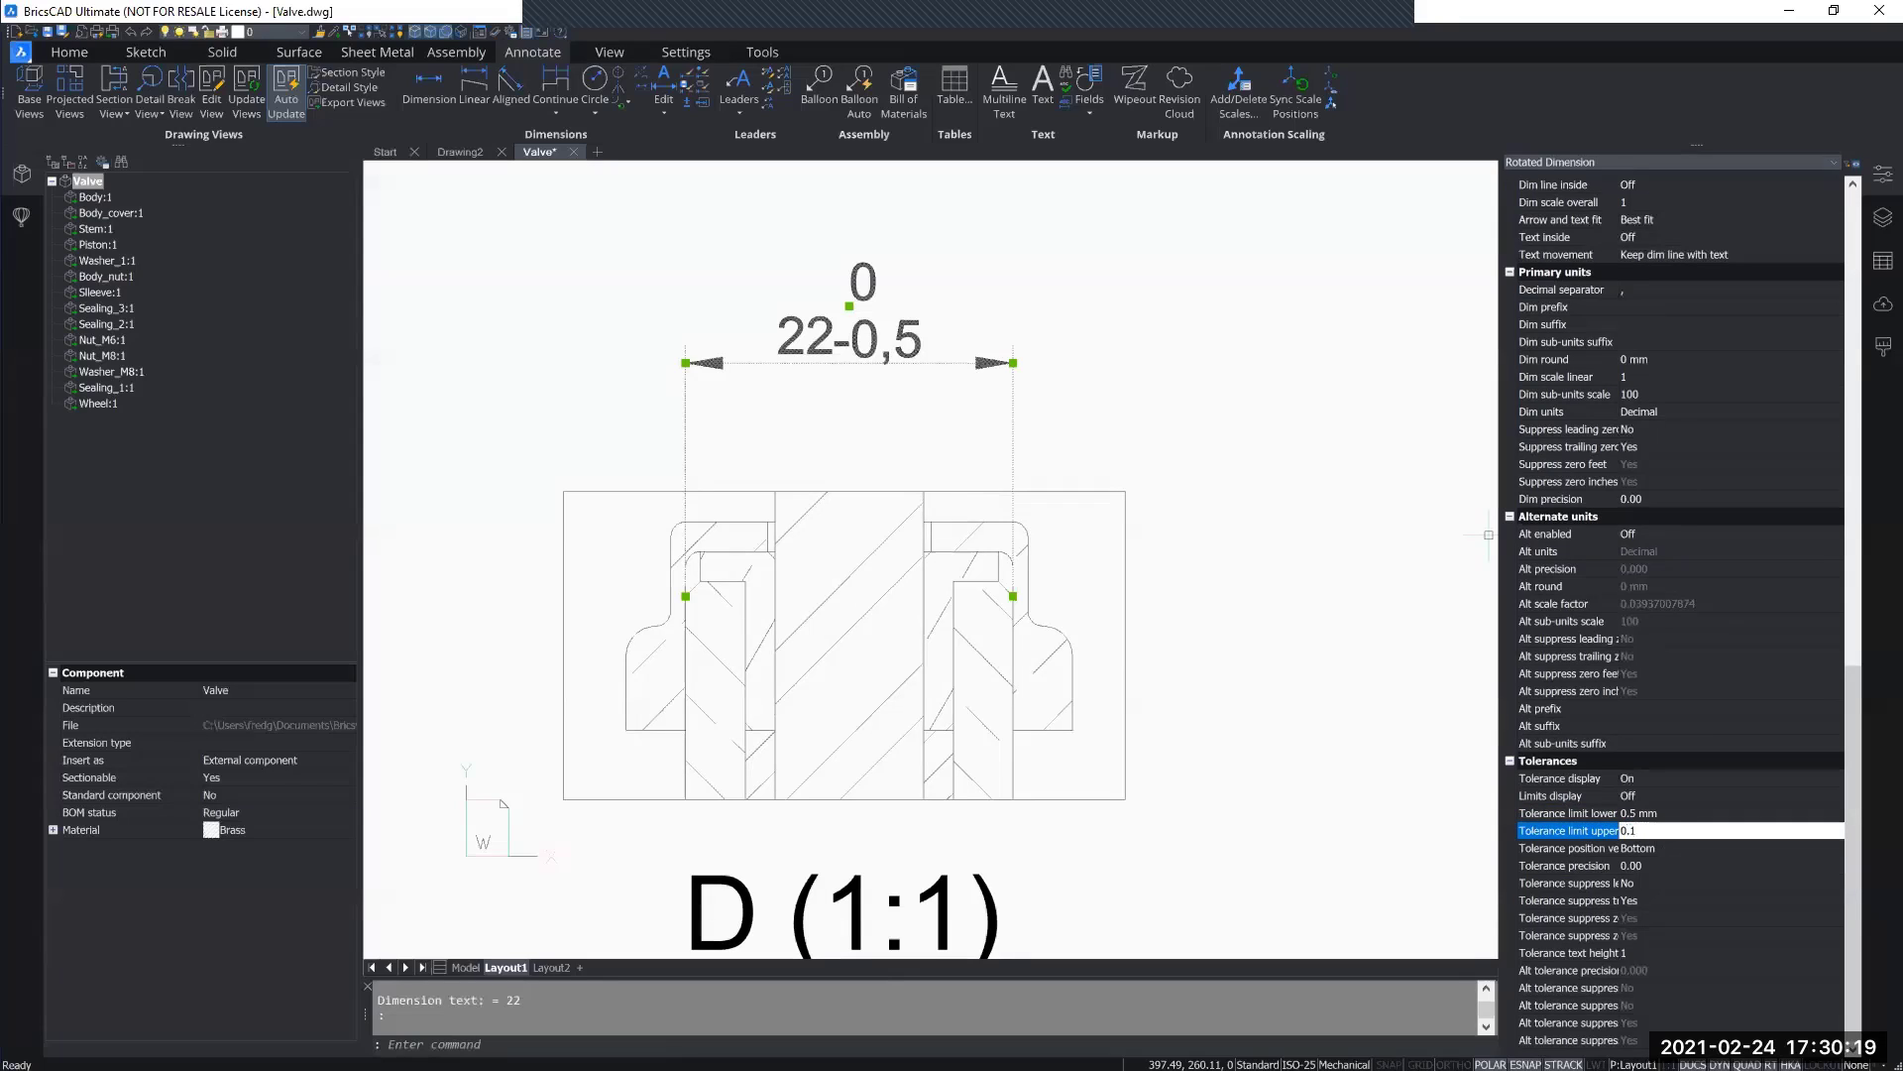
pyautogui.press('Return')
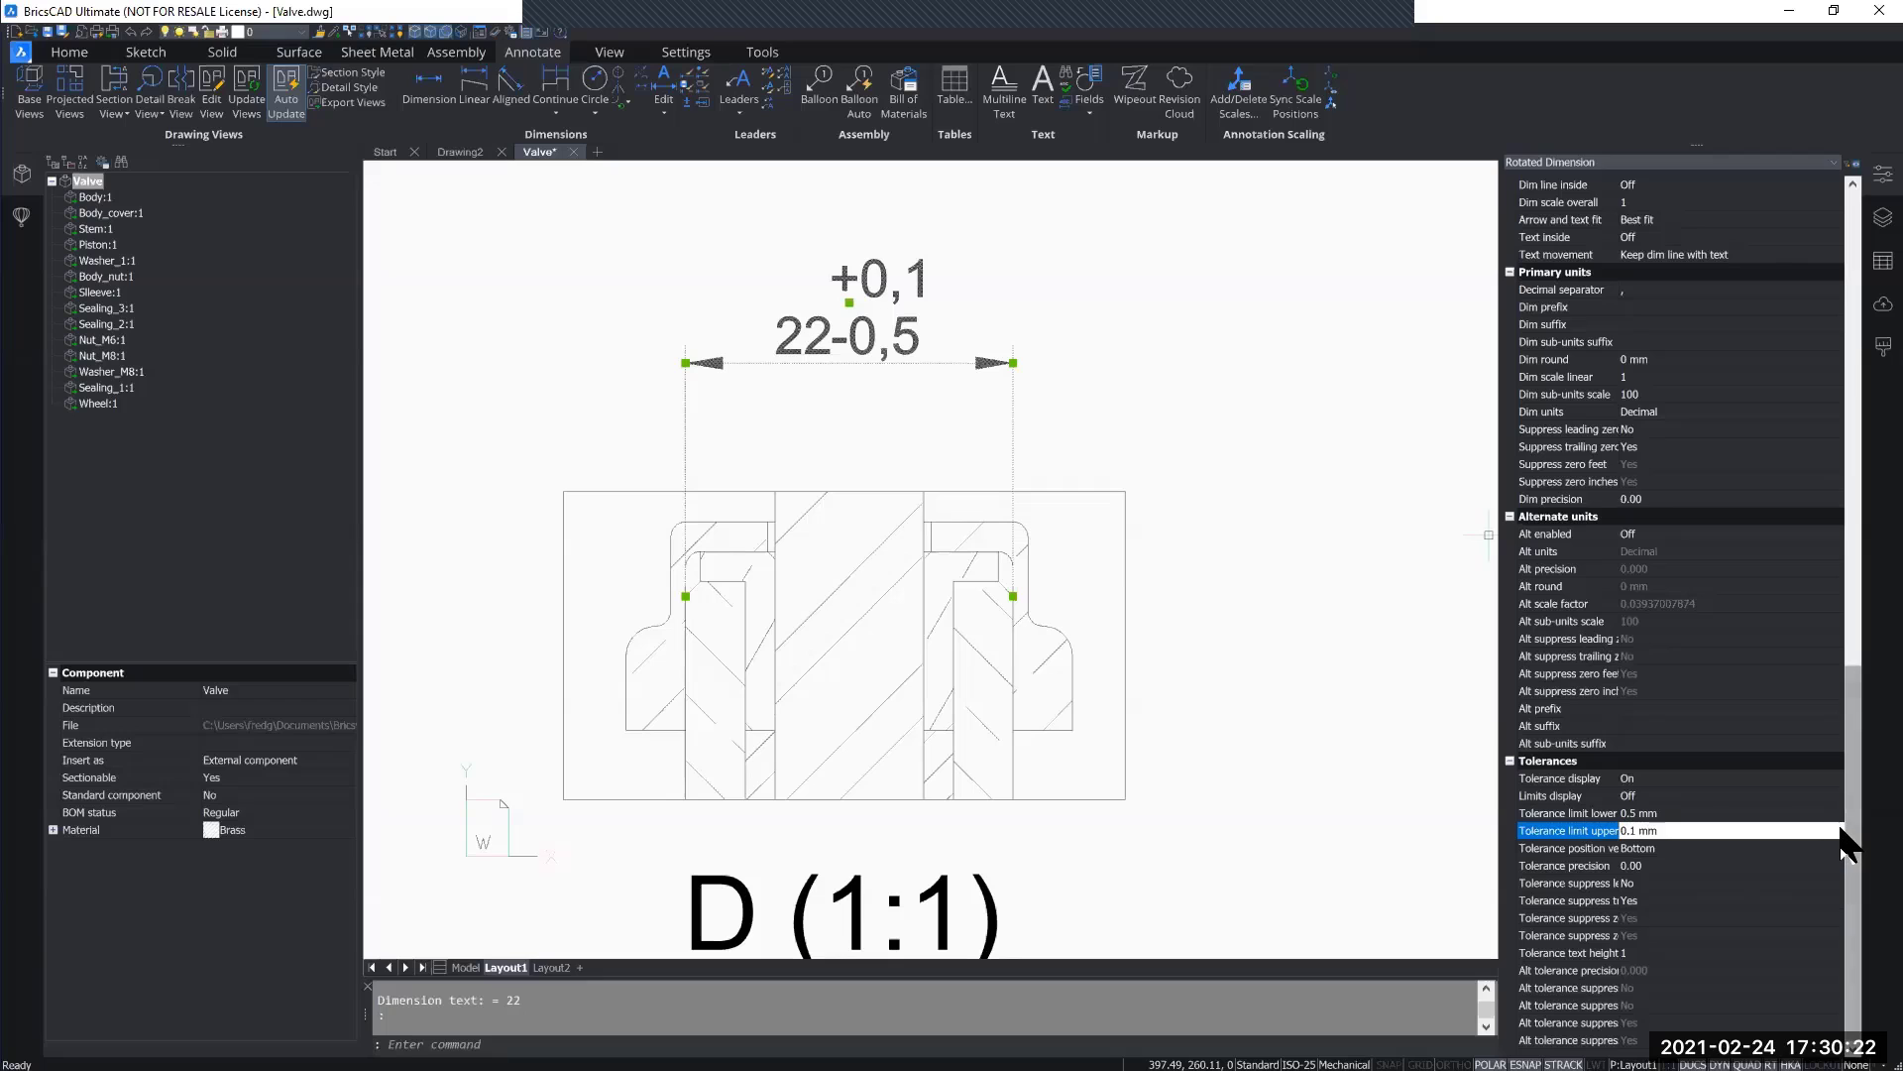
pyautogui.moveTo(1848, 850); pyautogui.dragTo(1846, 263)
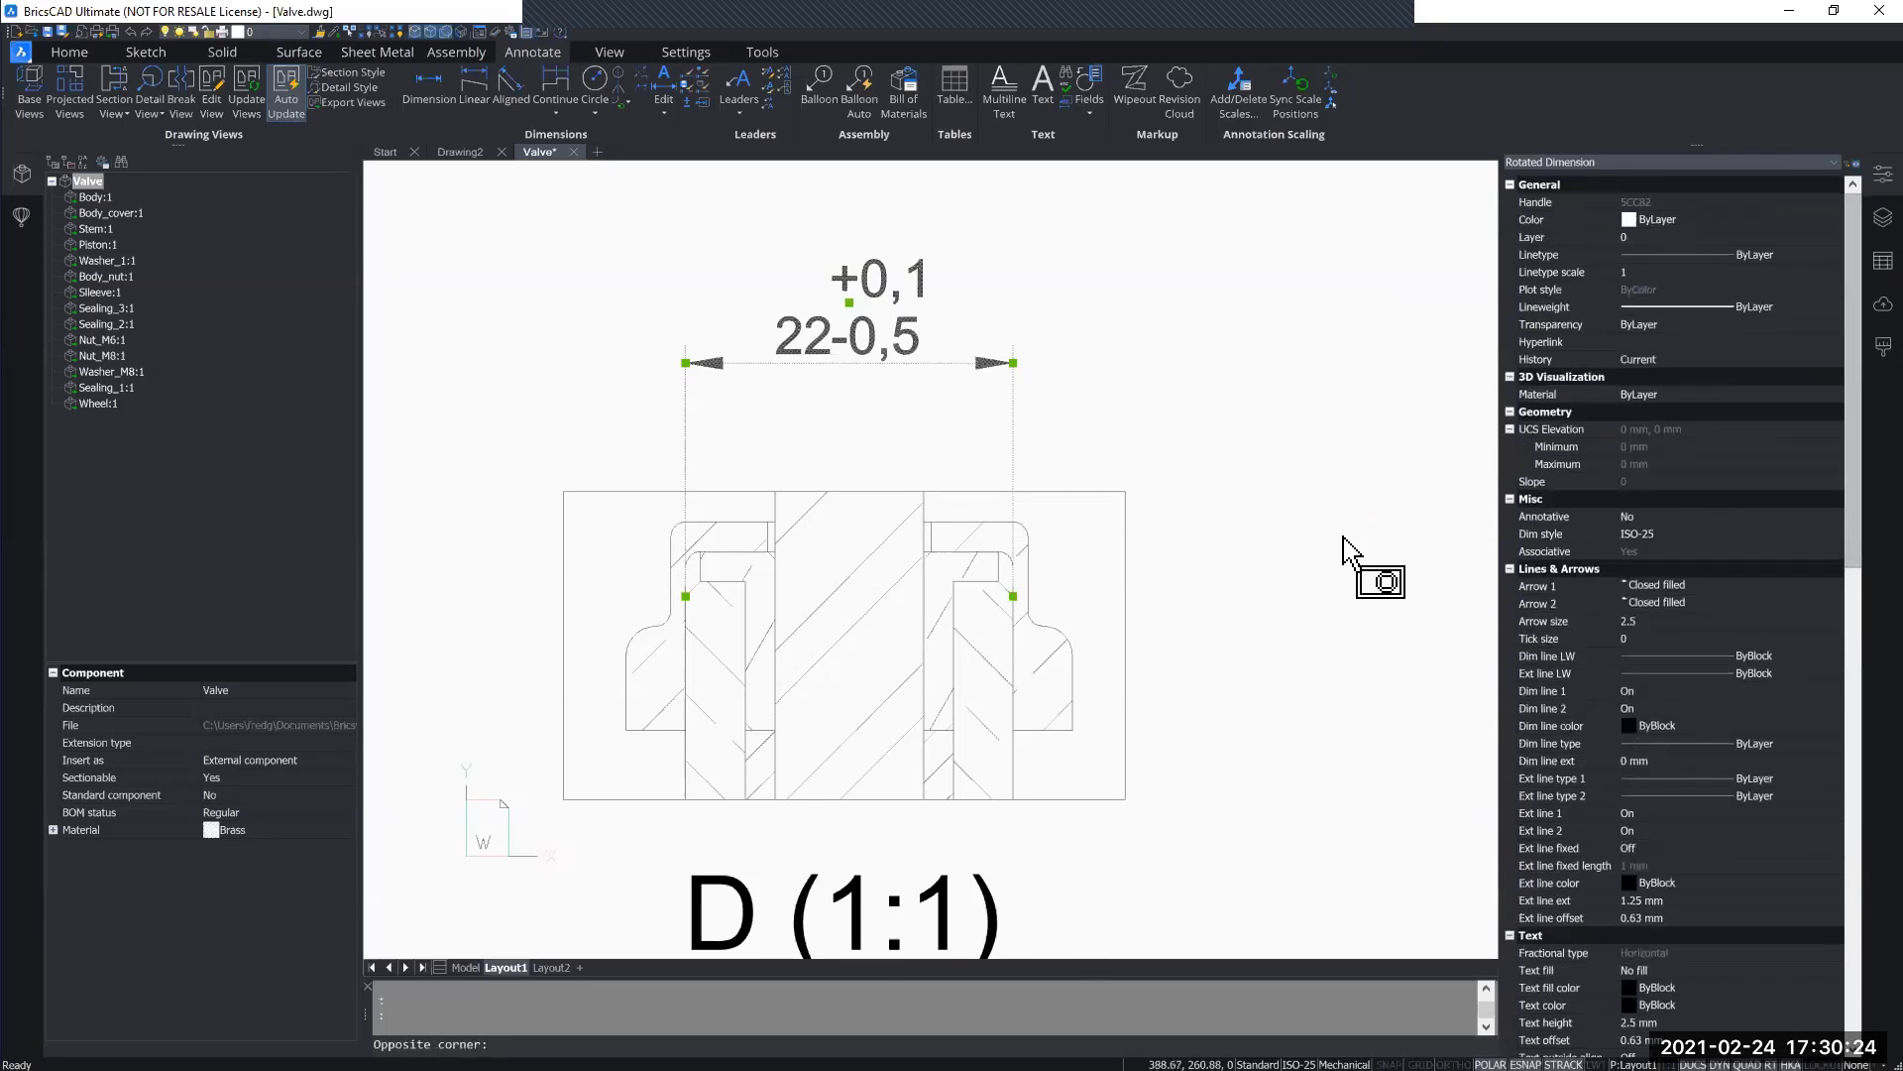
pyautogui.click(1359, 524)
pyautogui.press('Escape')
# Step: Start a bill of materials for the valve and configure its columns to include materials and mass
pyautogui.scroll(-4, 1232, 635)
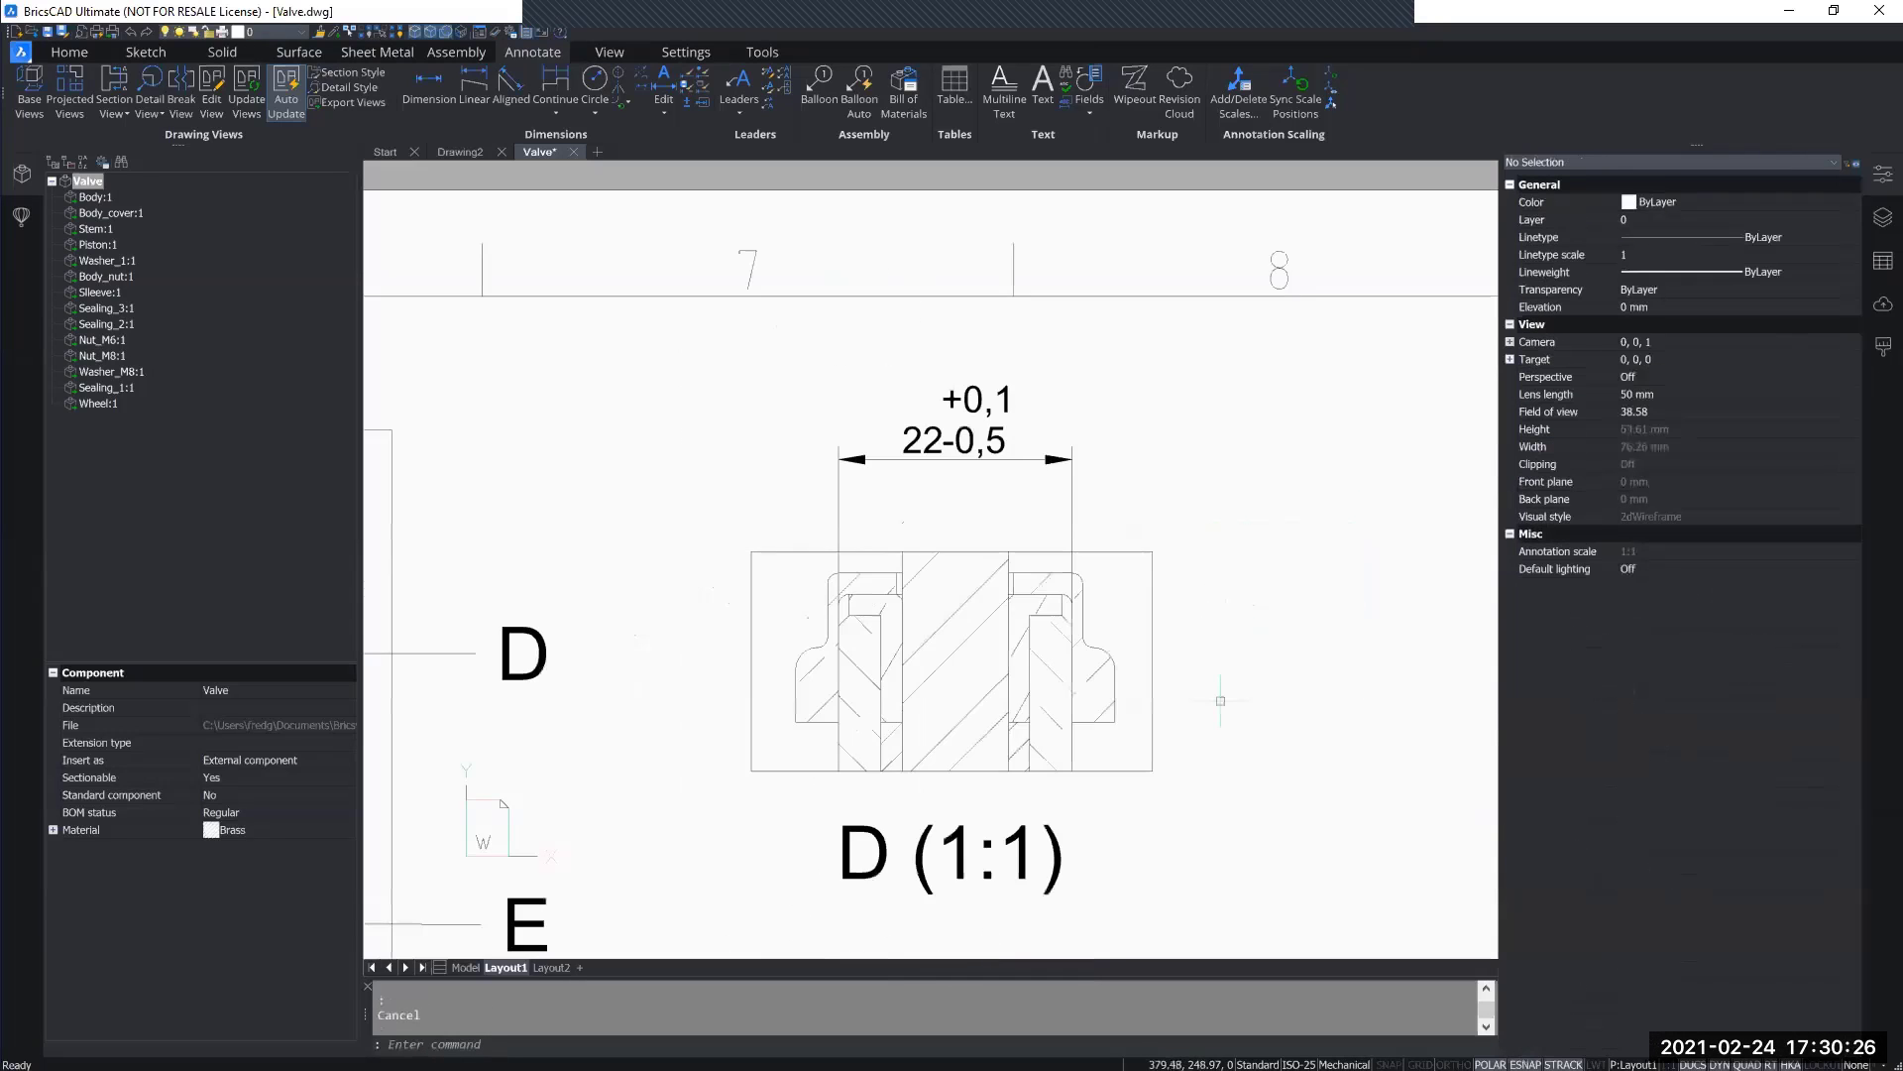
pyautogui.scroll(-2, 1104, 812)
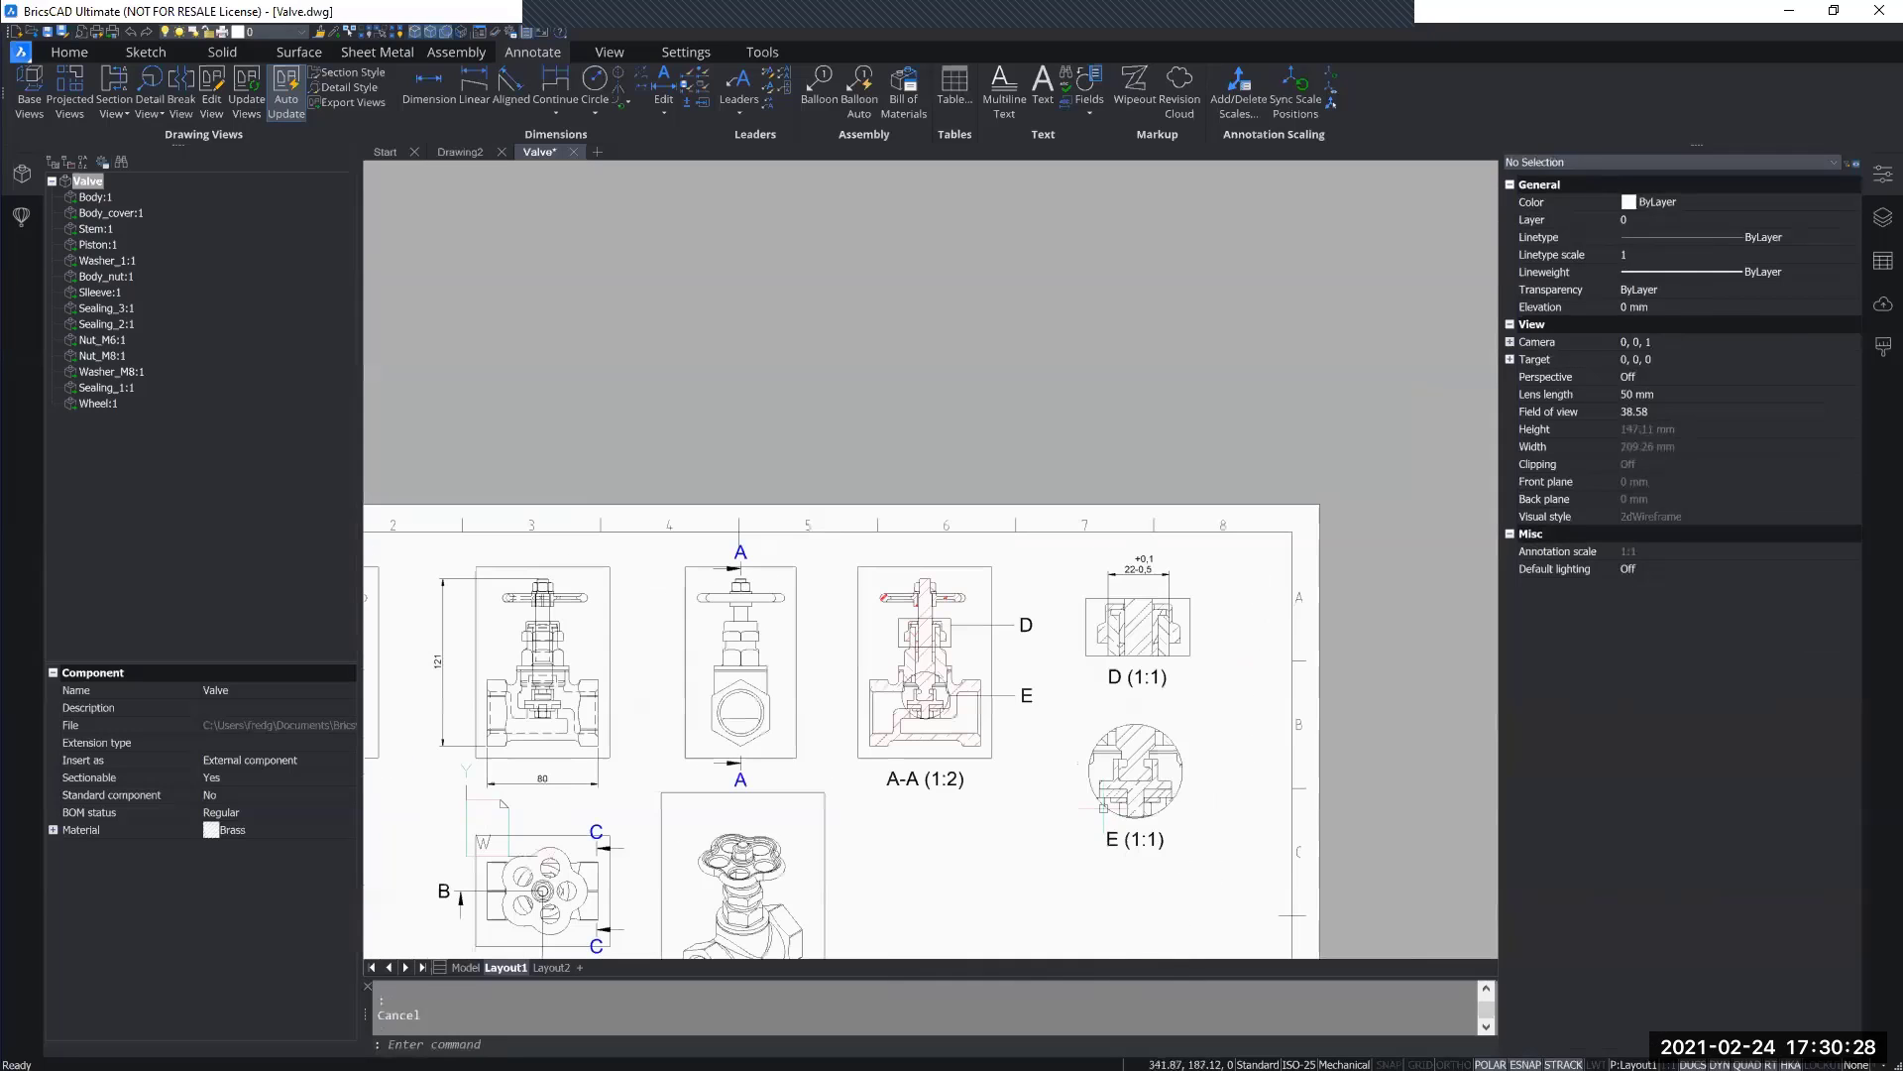
pyautogui.moveTo(1036, 821); pyautogui.dragTo(1053, 541, button='middle')
pyautogui.moveTo(980, 790); pyautogui.dragTo(999, 776, button='middle')
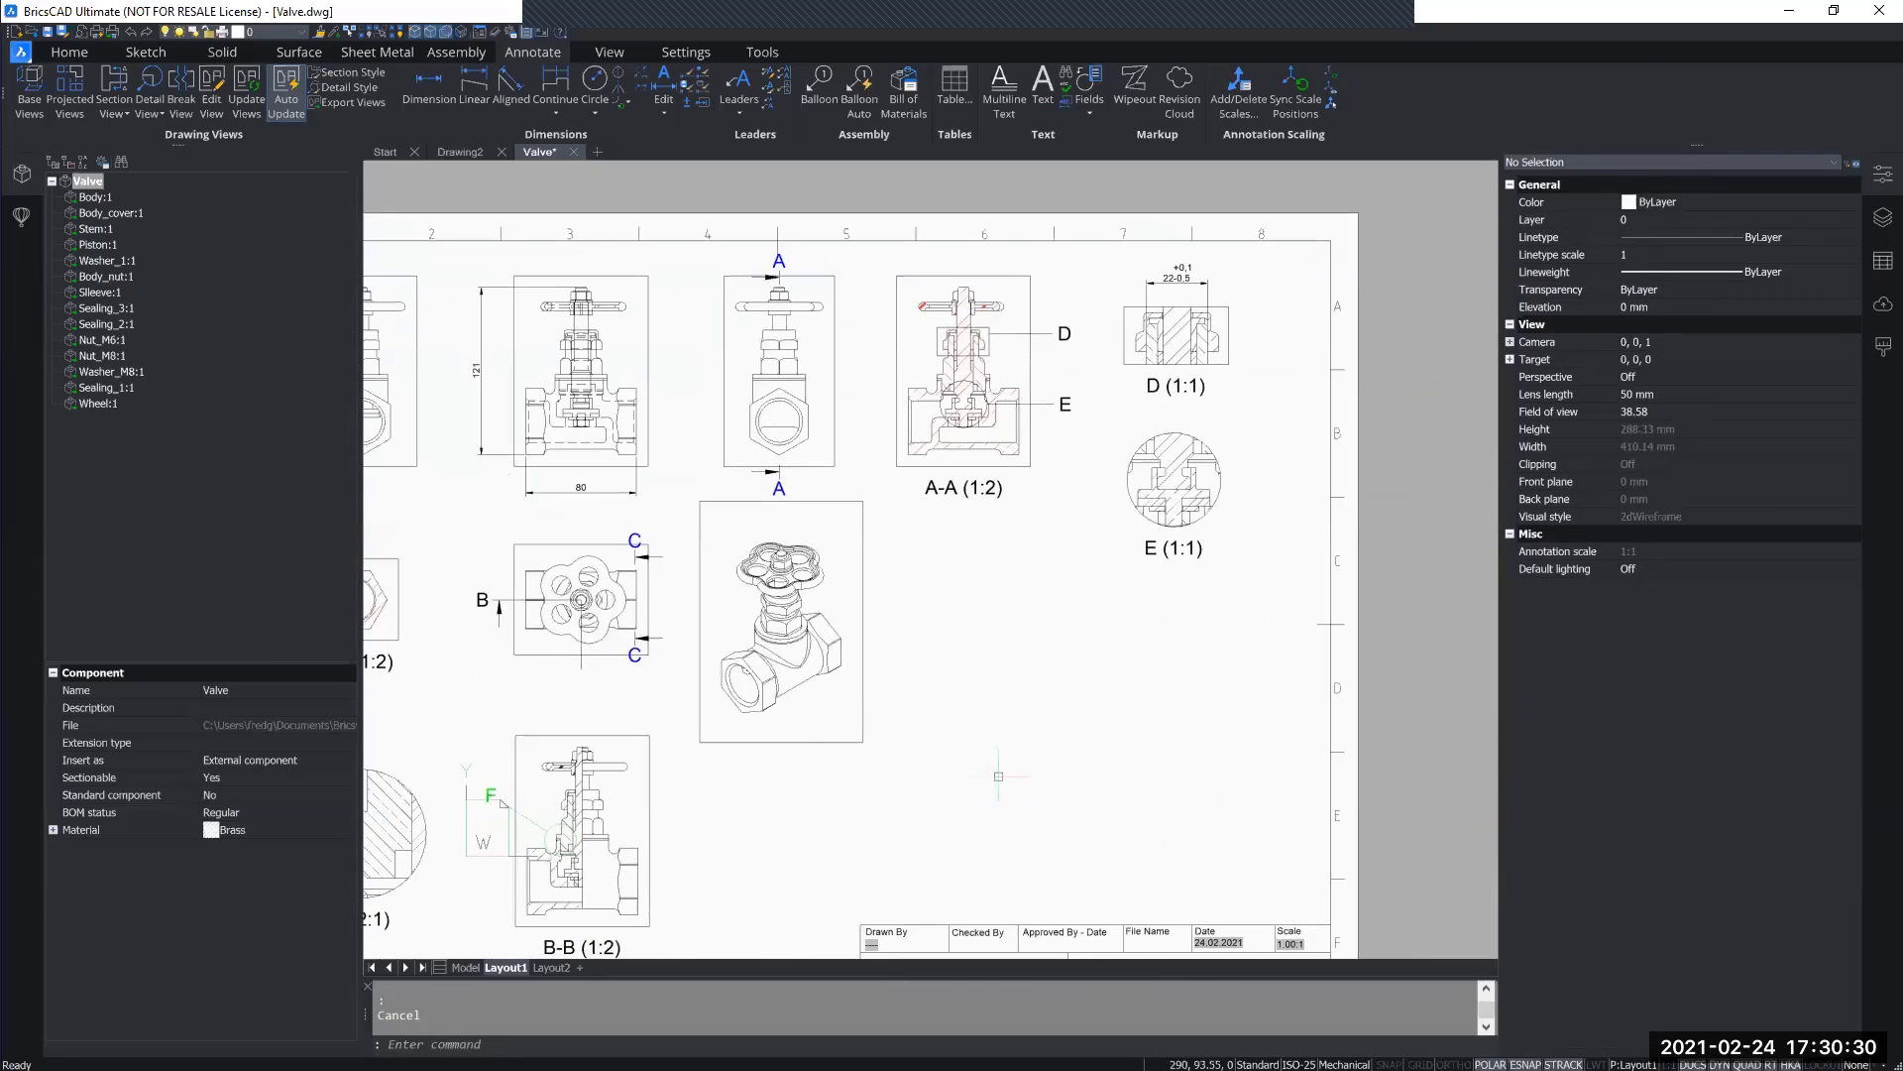
pyautogui.click(903, 109)
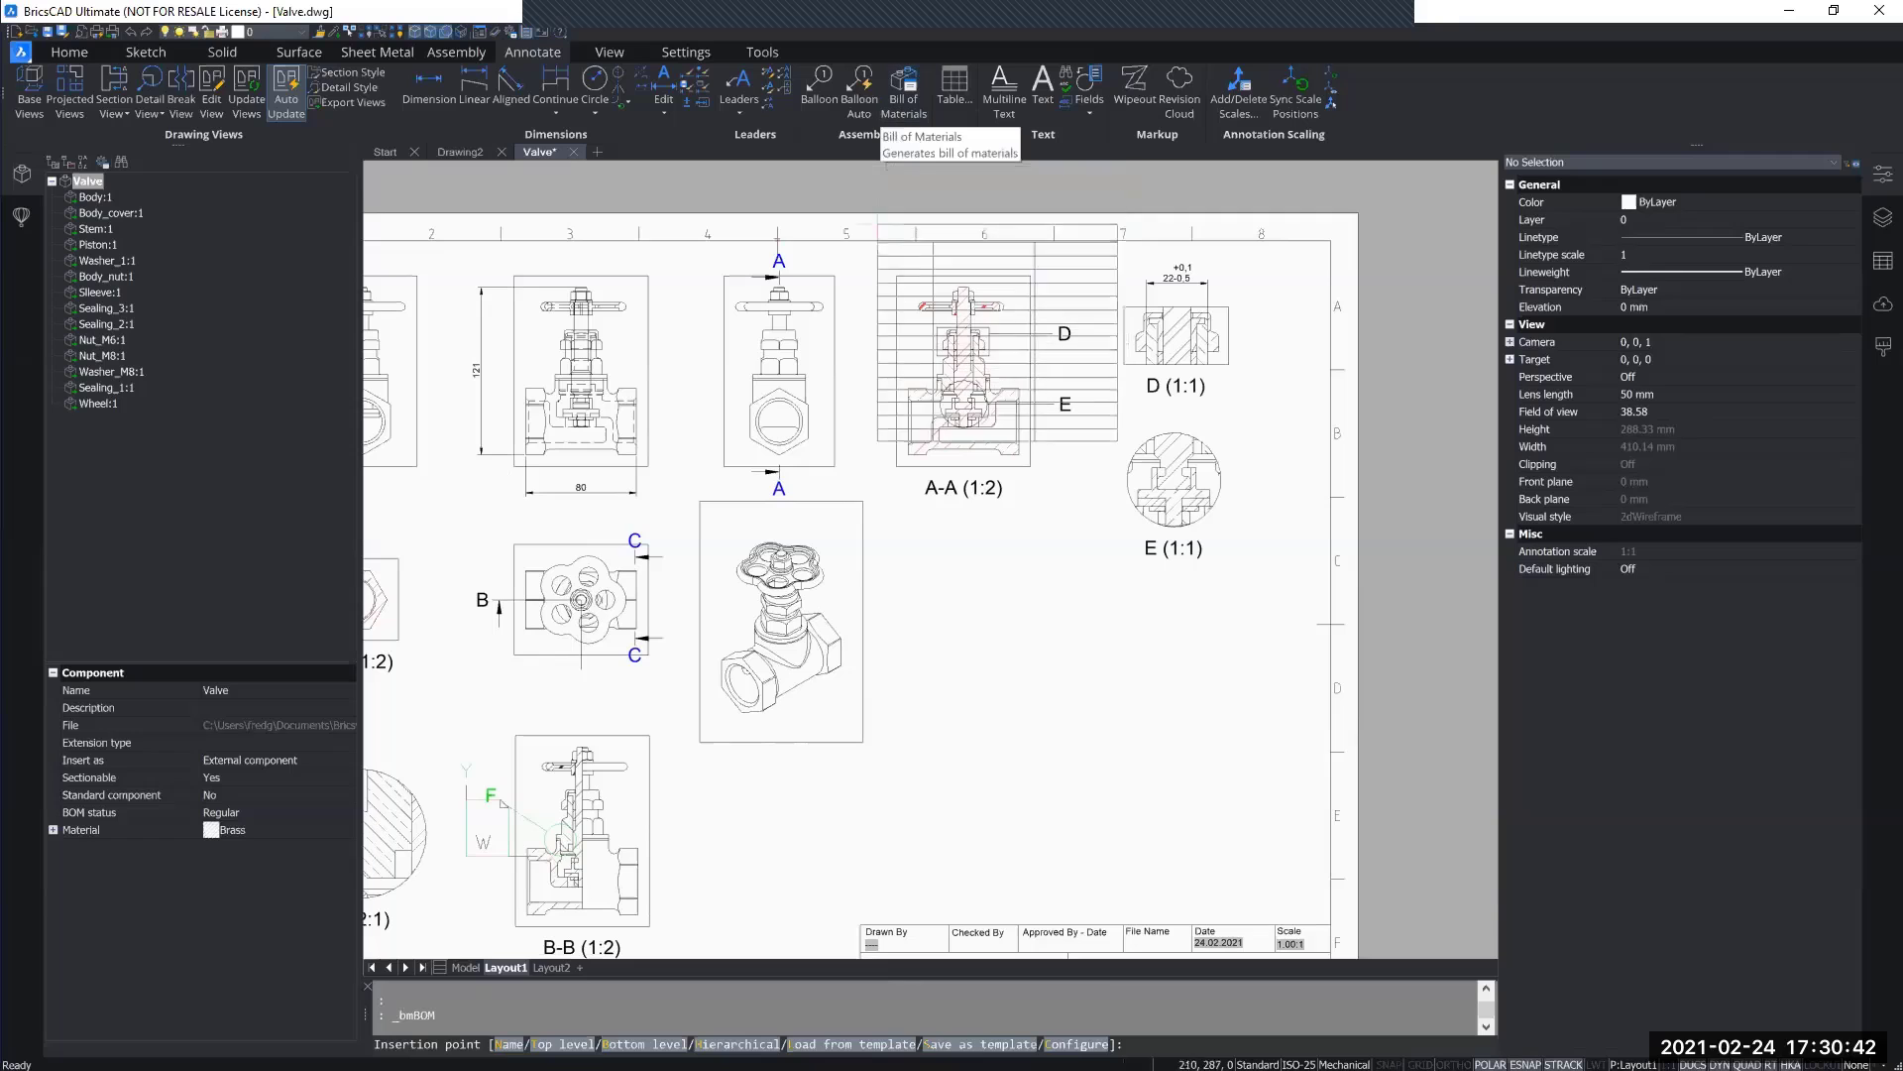
pyautogui.moveTo(905, 552); pyautogui.dragTo(880, 503, button='middle')
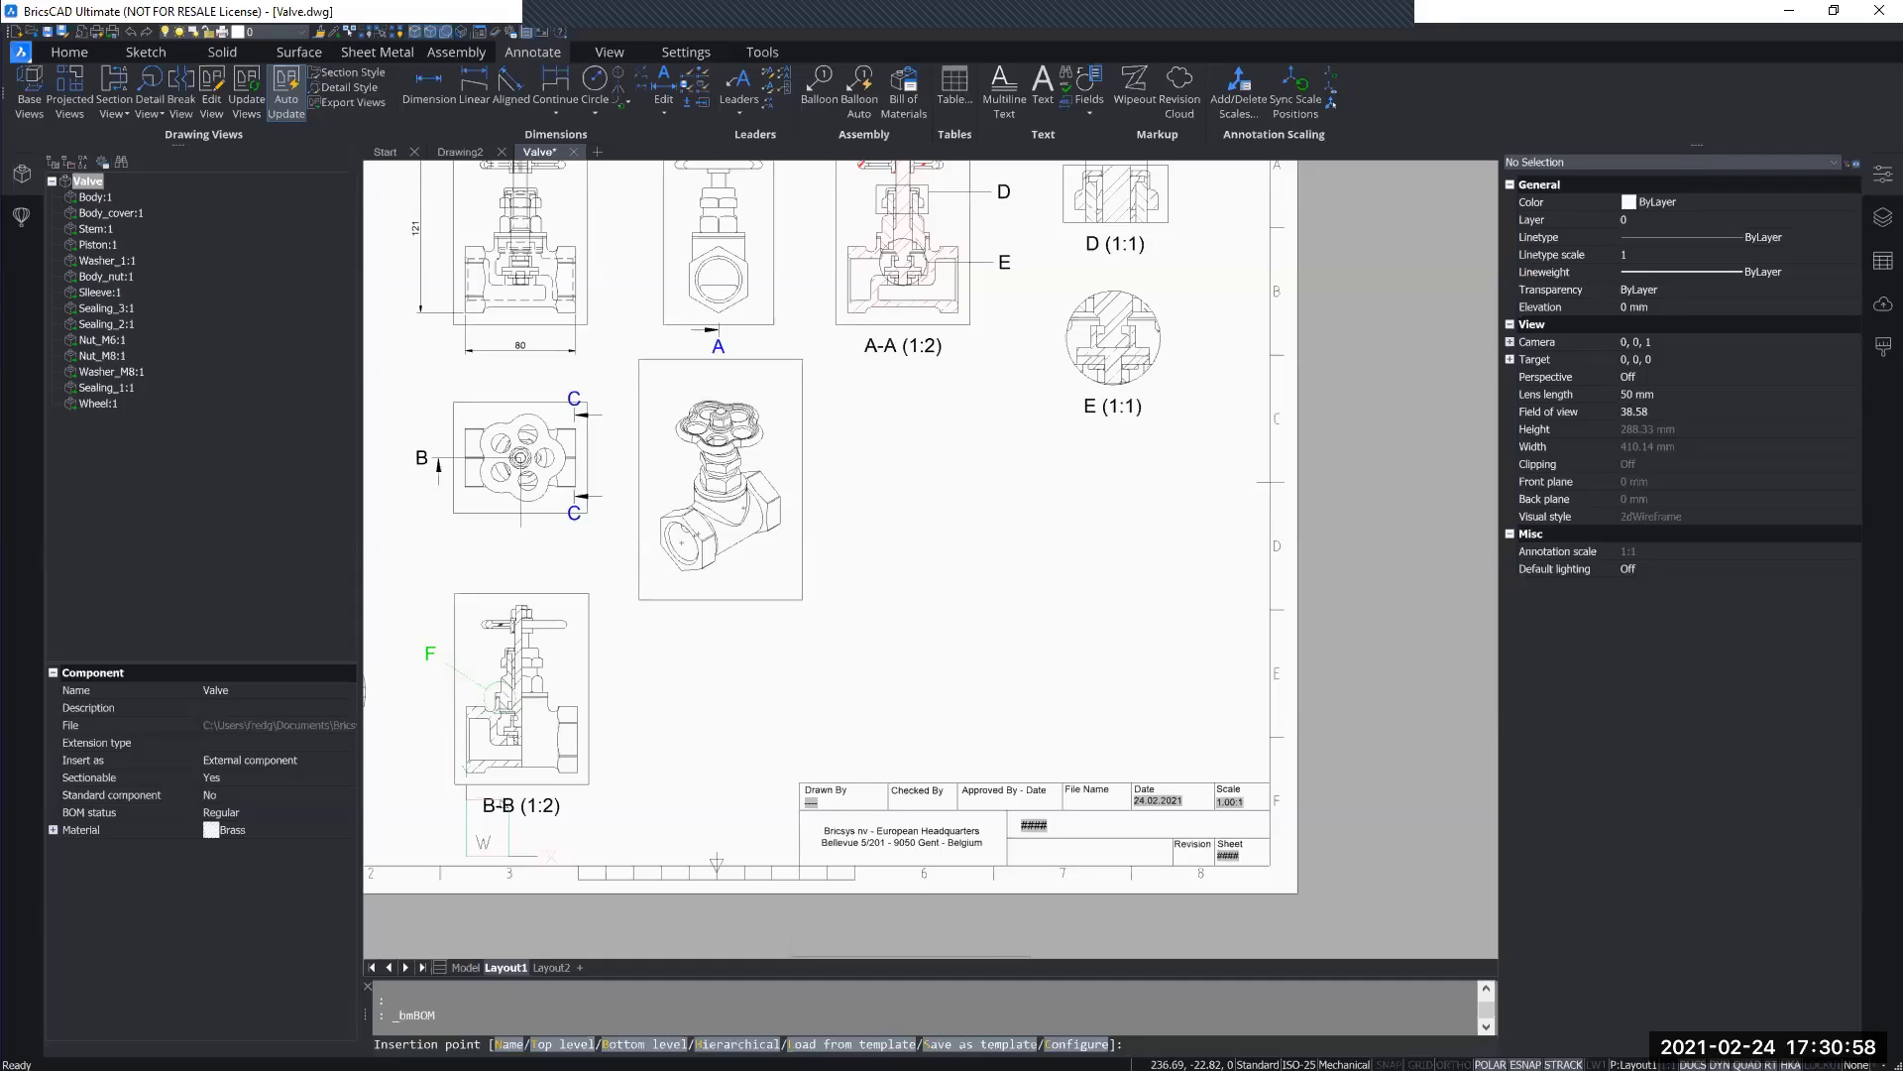
pyautogui.write('C')
pyautogui.press('Return')
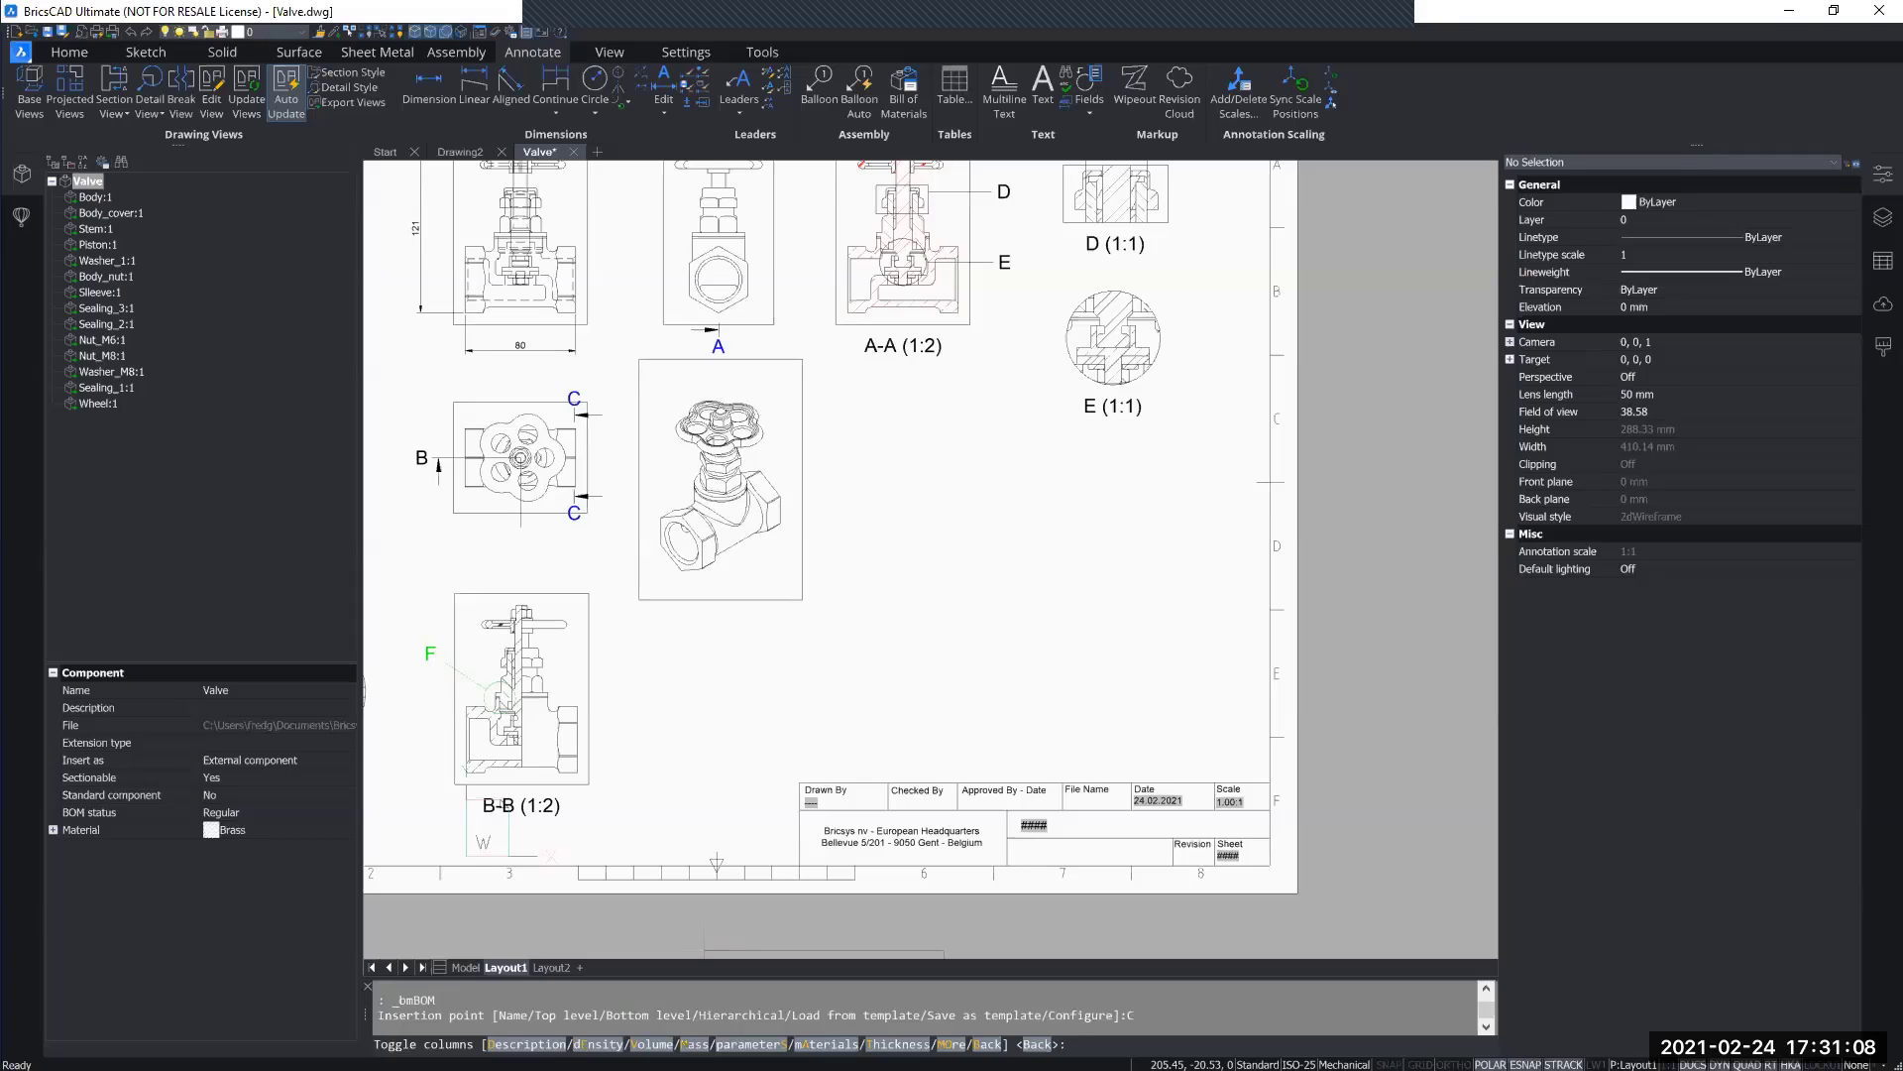
pyautogui.press('Return')
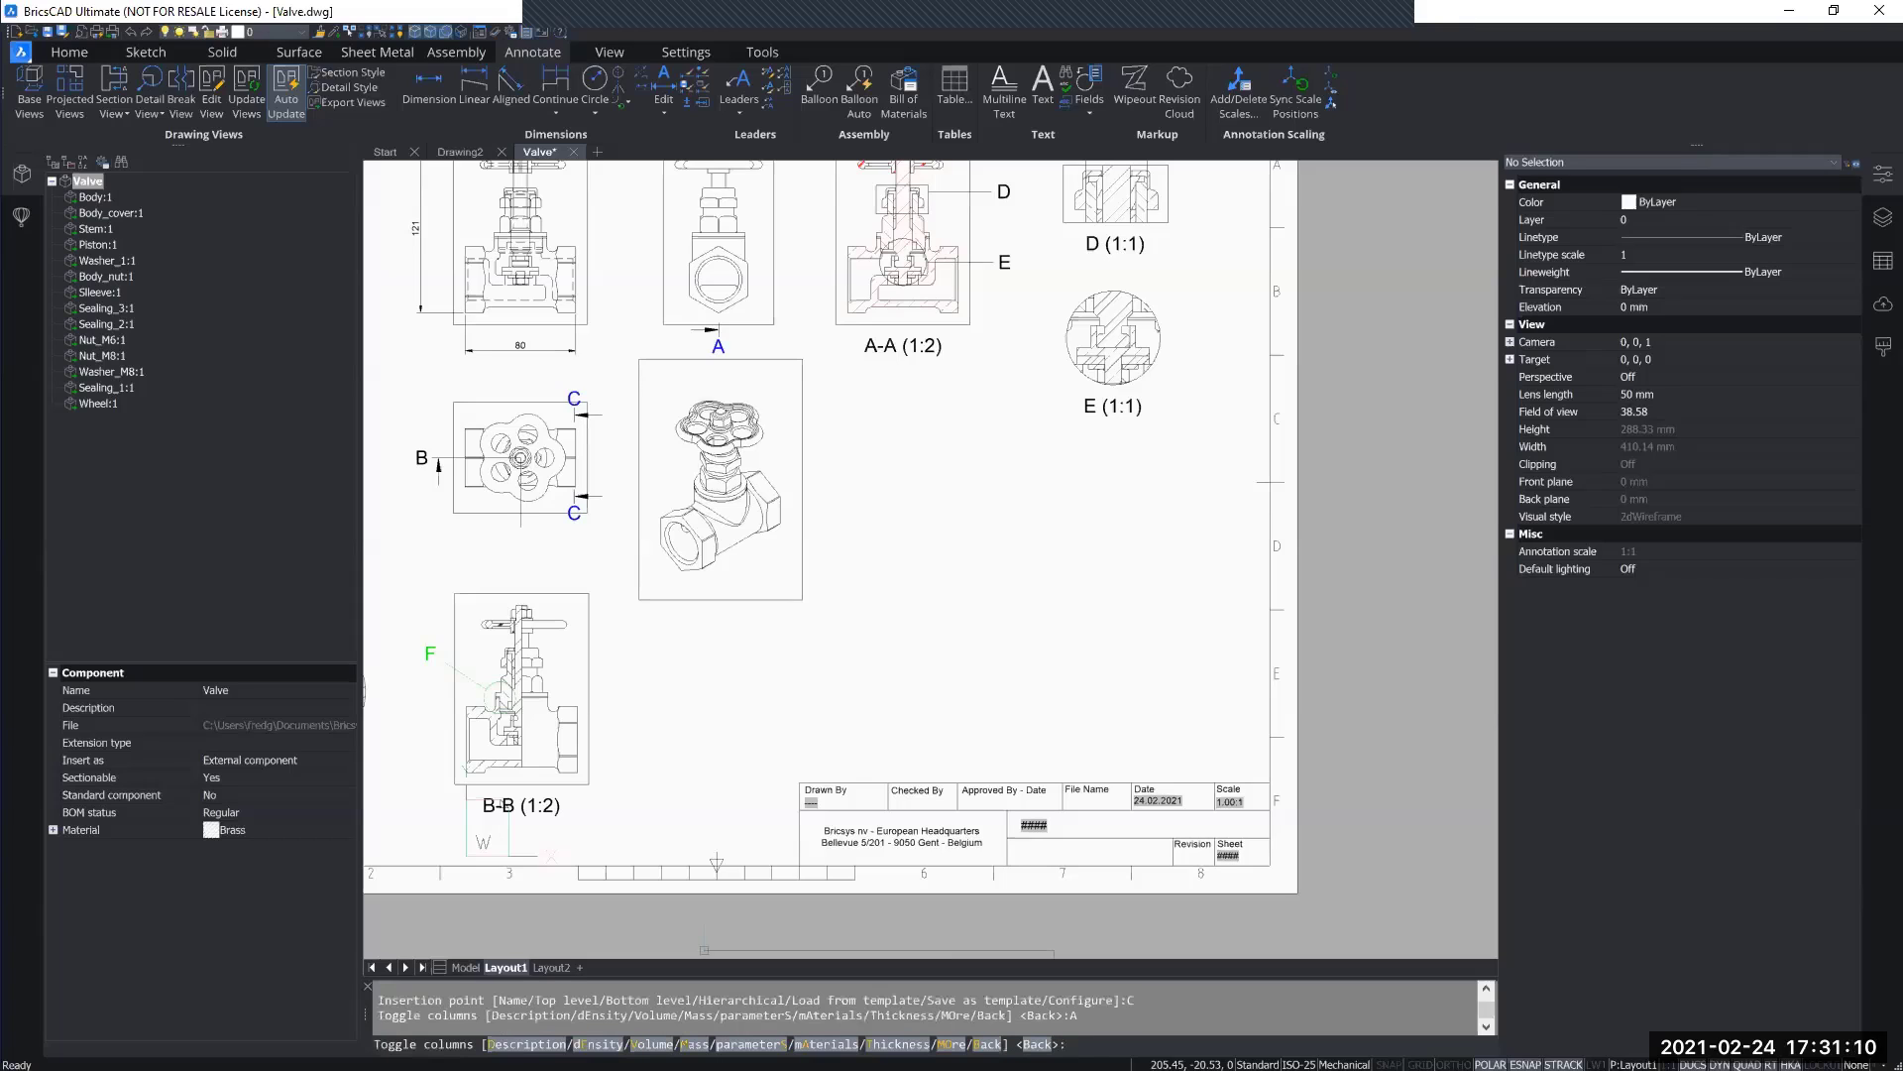
pyautogui.write('M')
pyautogui.press('Return')
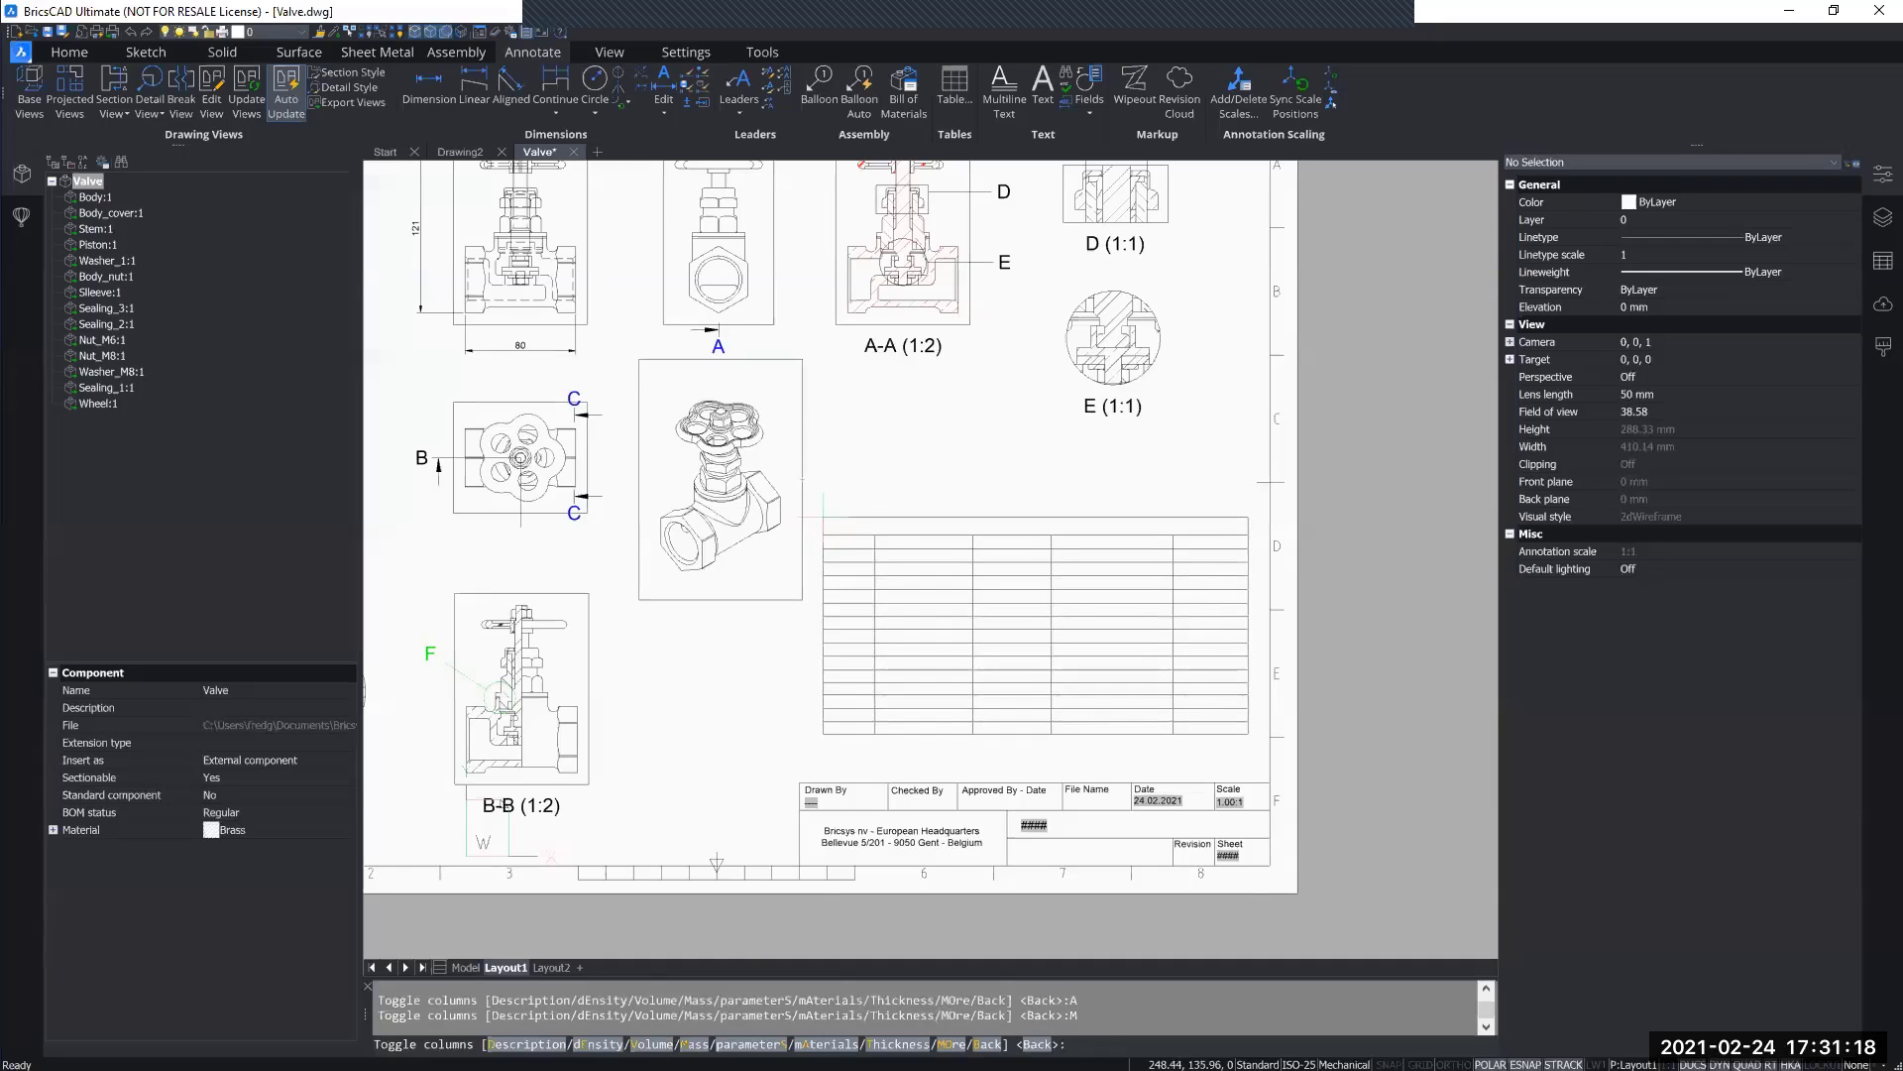
# Step: Place the bill of materials table above the title block, beside the isometric view, and check its contents
pyautogui.click(822, 517)
pyautogui.moveTo(1079, 769); pyautogui.dragTo(998, 747, button='middle')
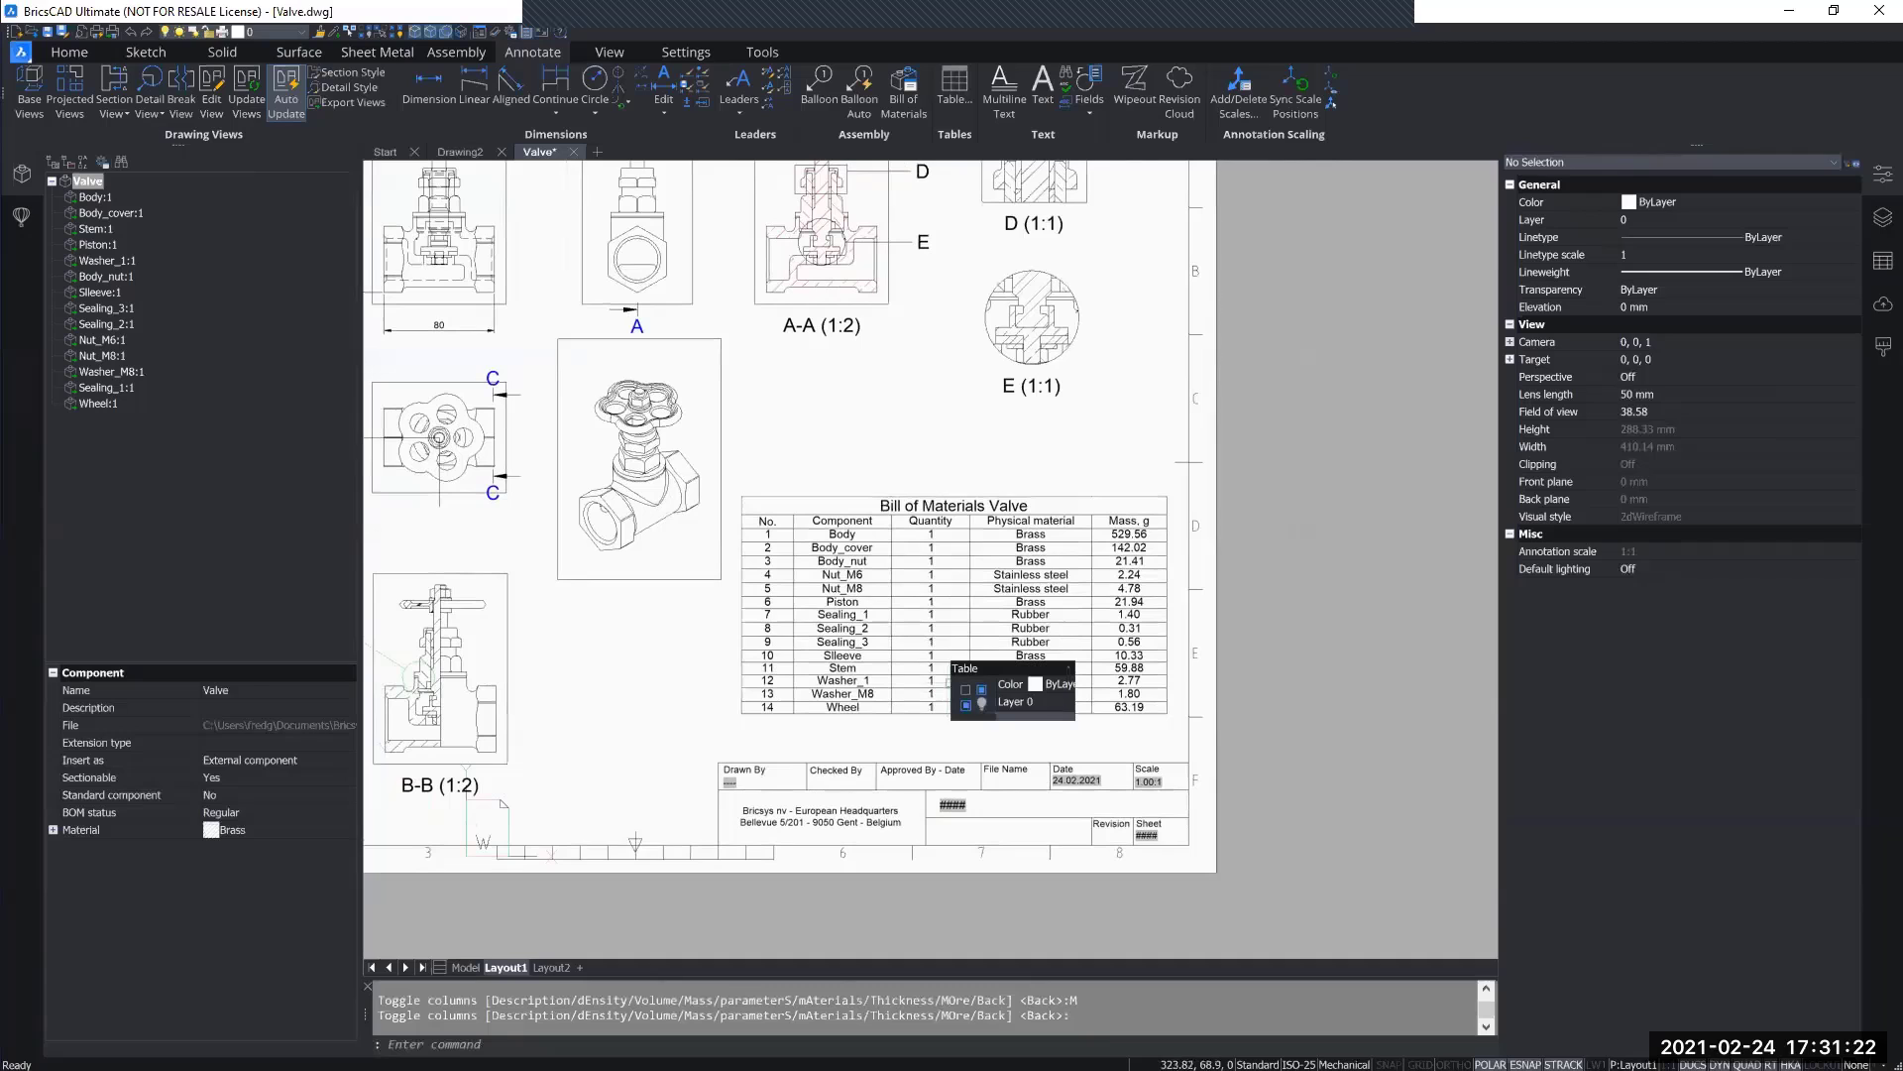
pyautogui.moveTo(950, 636); pyautogui.dragTo(929, 617, button='middle')
pyautogui.scroll(3, 930, 617)
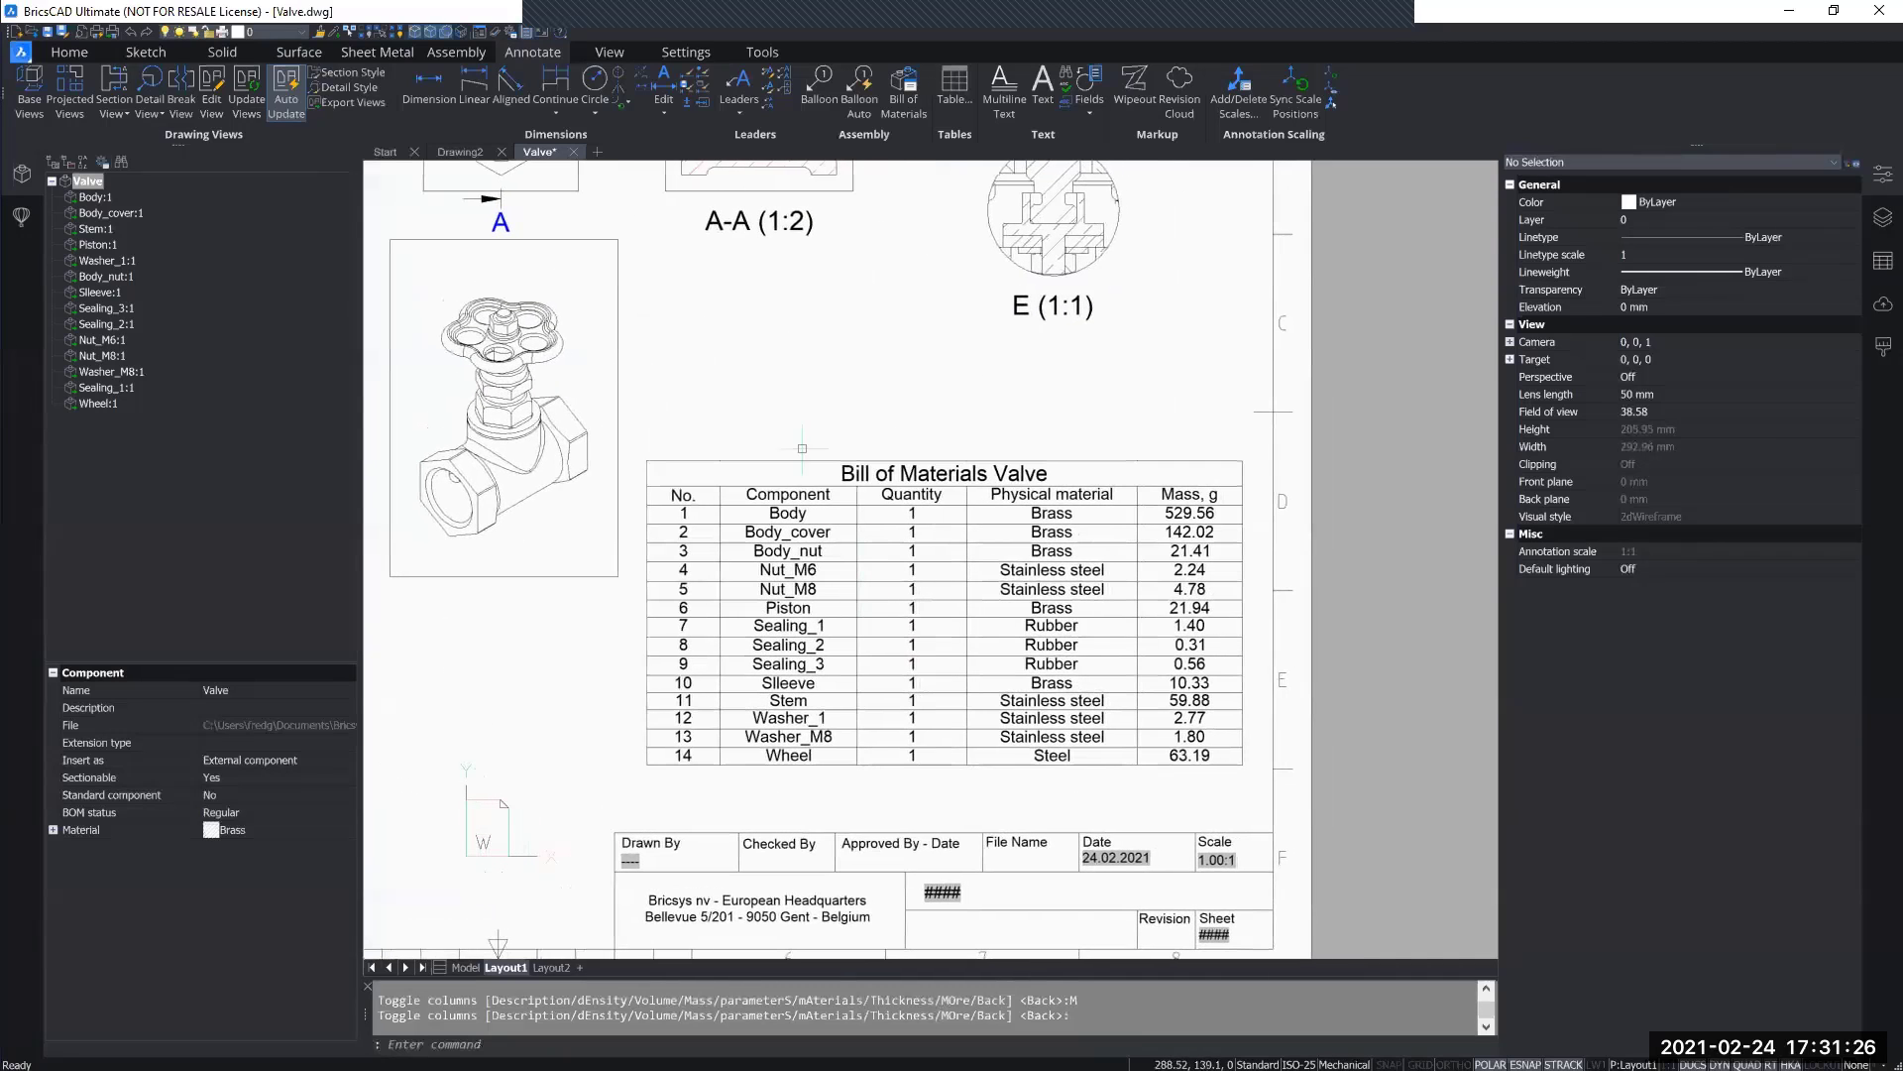
pyautogui.moveTo(1193, 684); pyautogui.dragTo(1143, 653, button='middle')
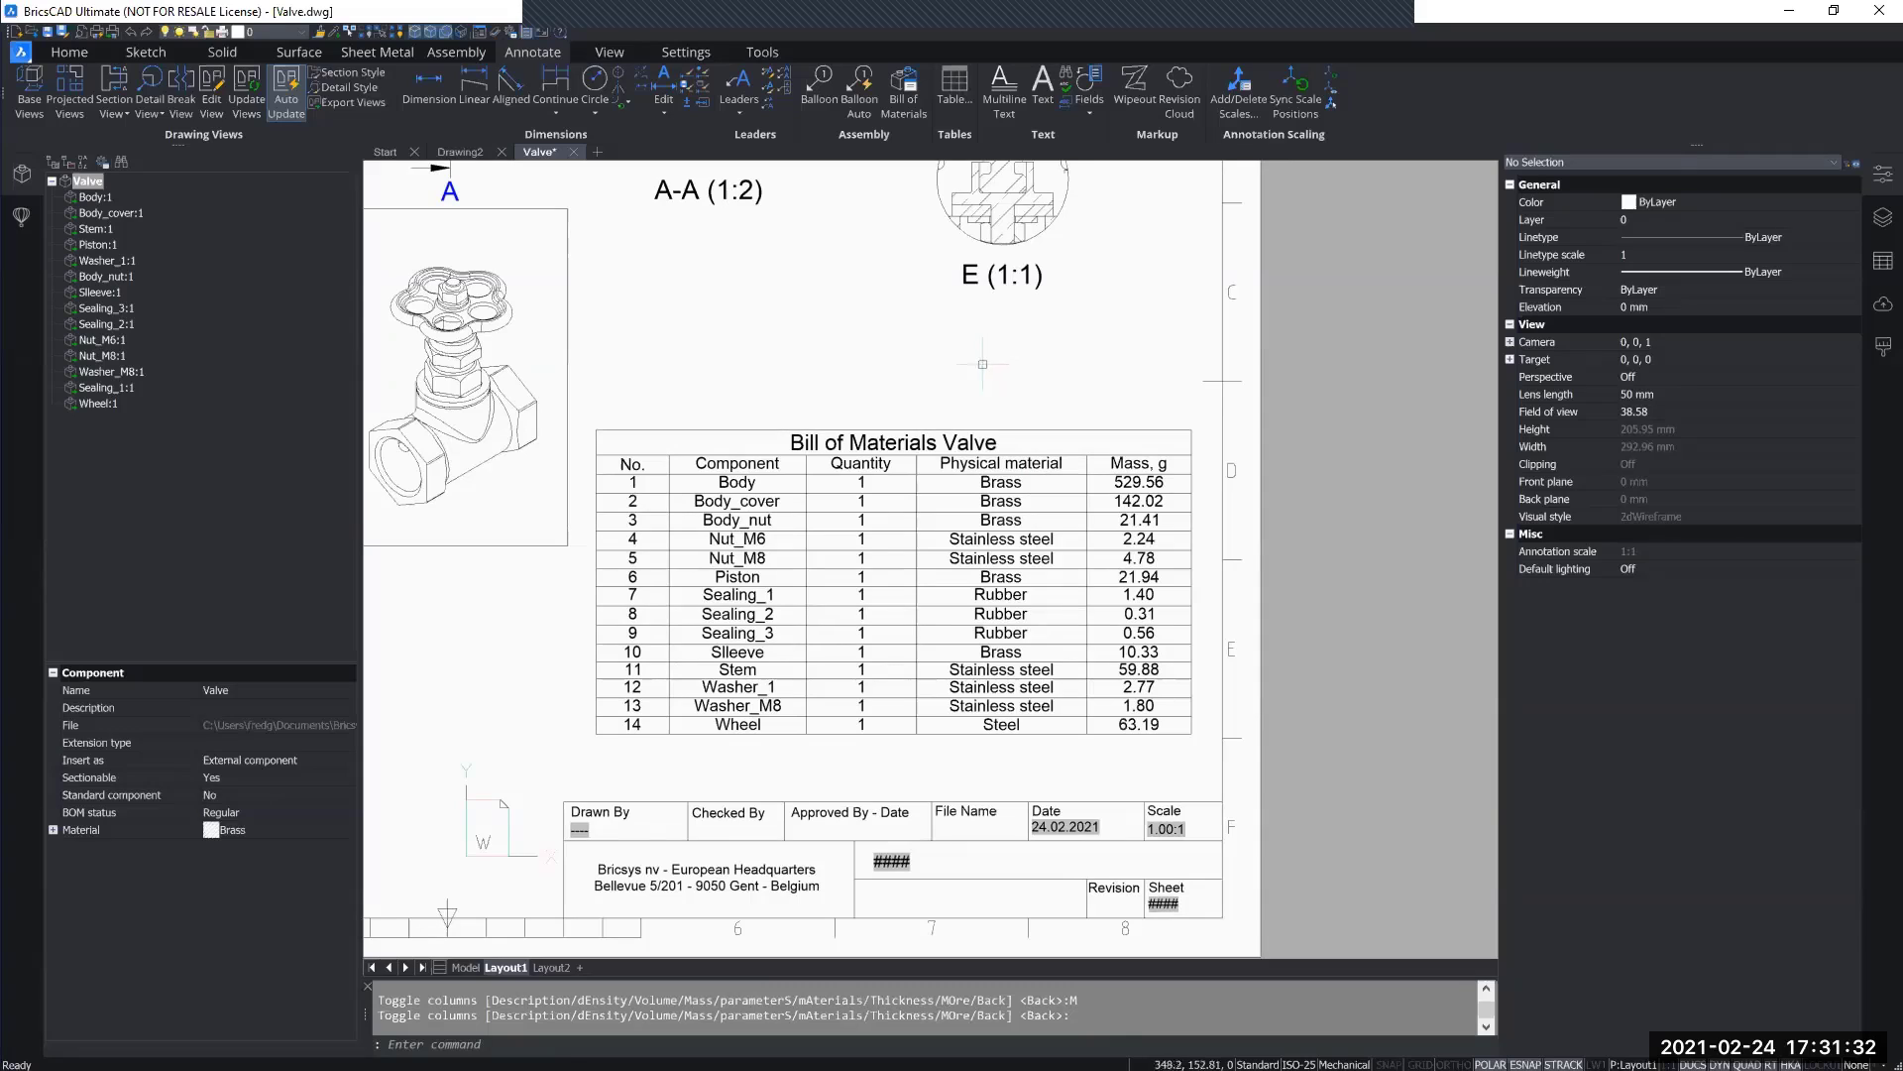
# Step: Open the BOM Manager and widen its panel
pyautogui.click(1841, 265)
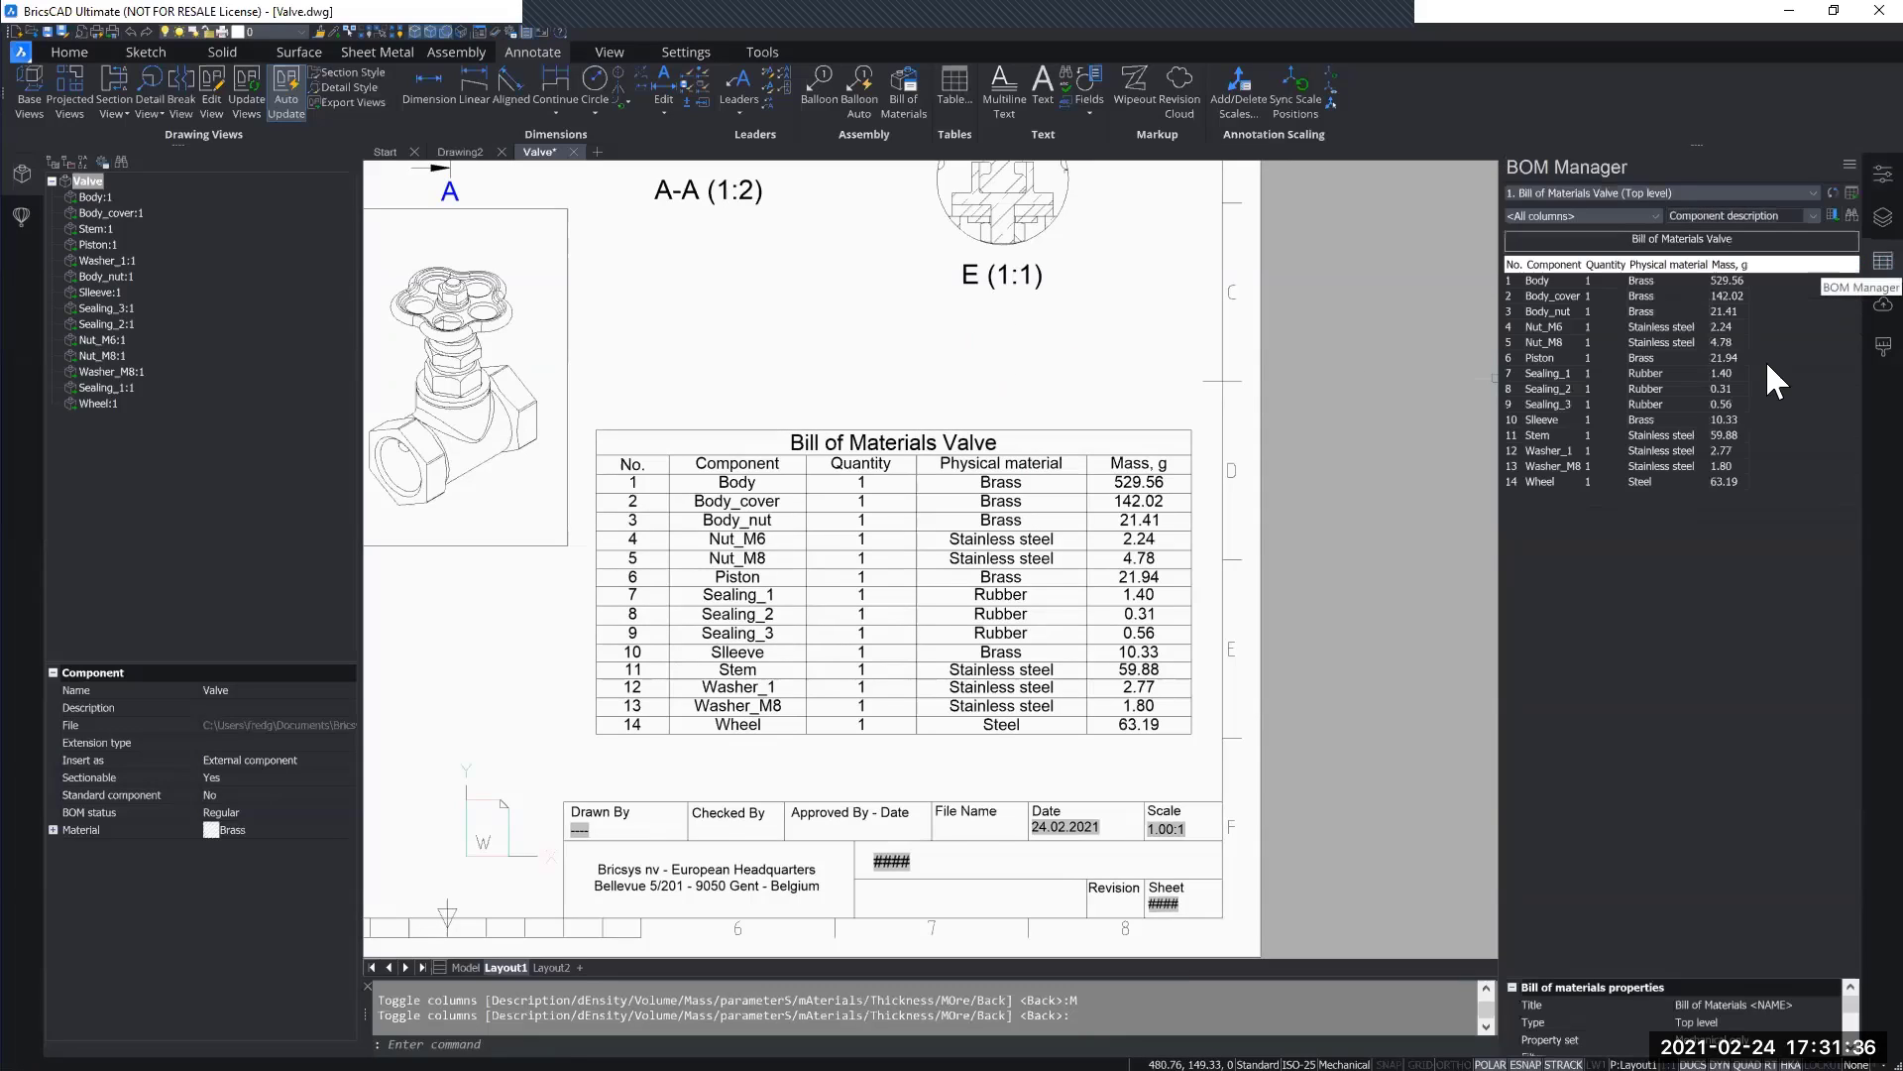
pyautogui.moveTo(1492, 602); pyautogui.dragTo(1402, 591)
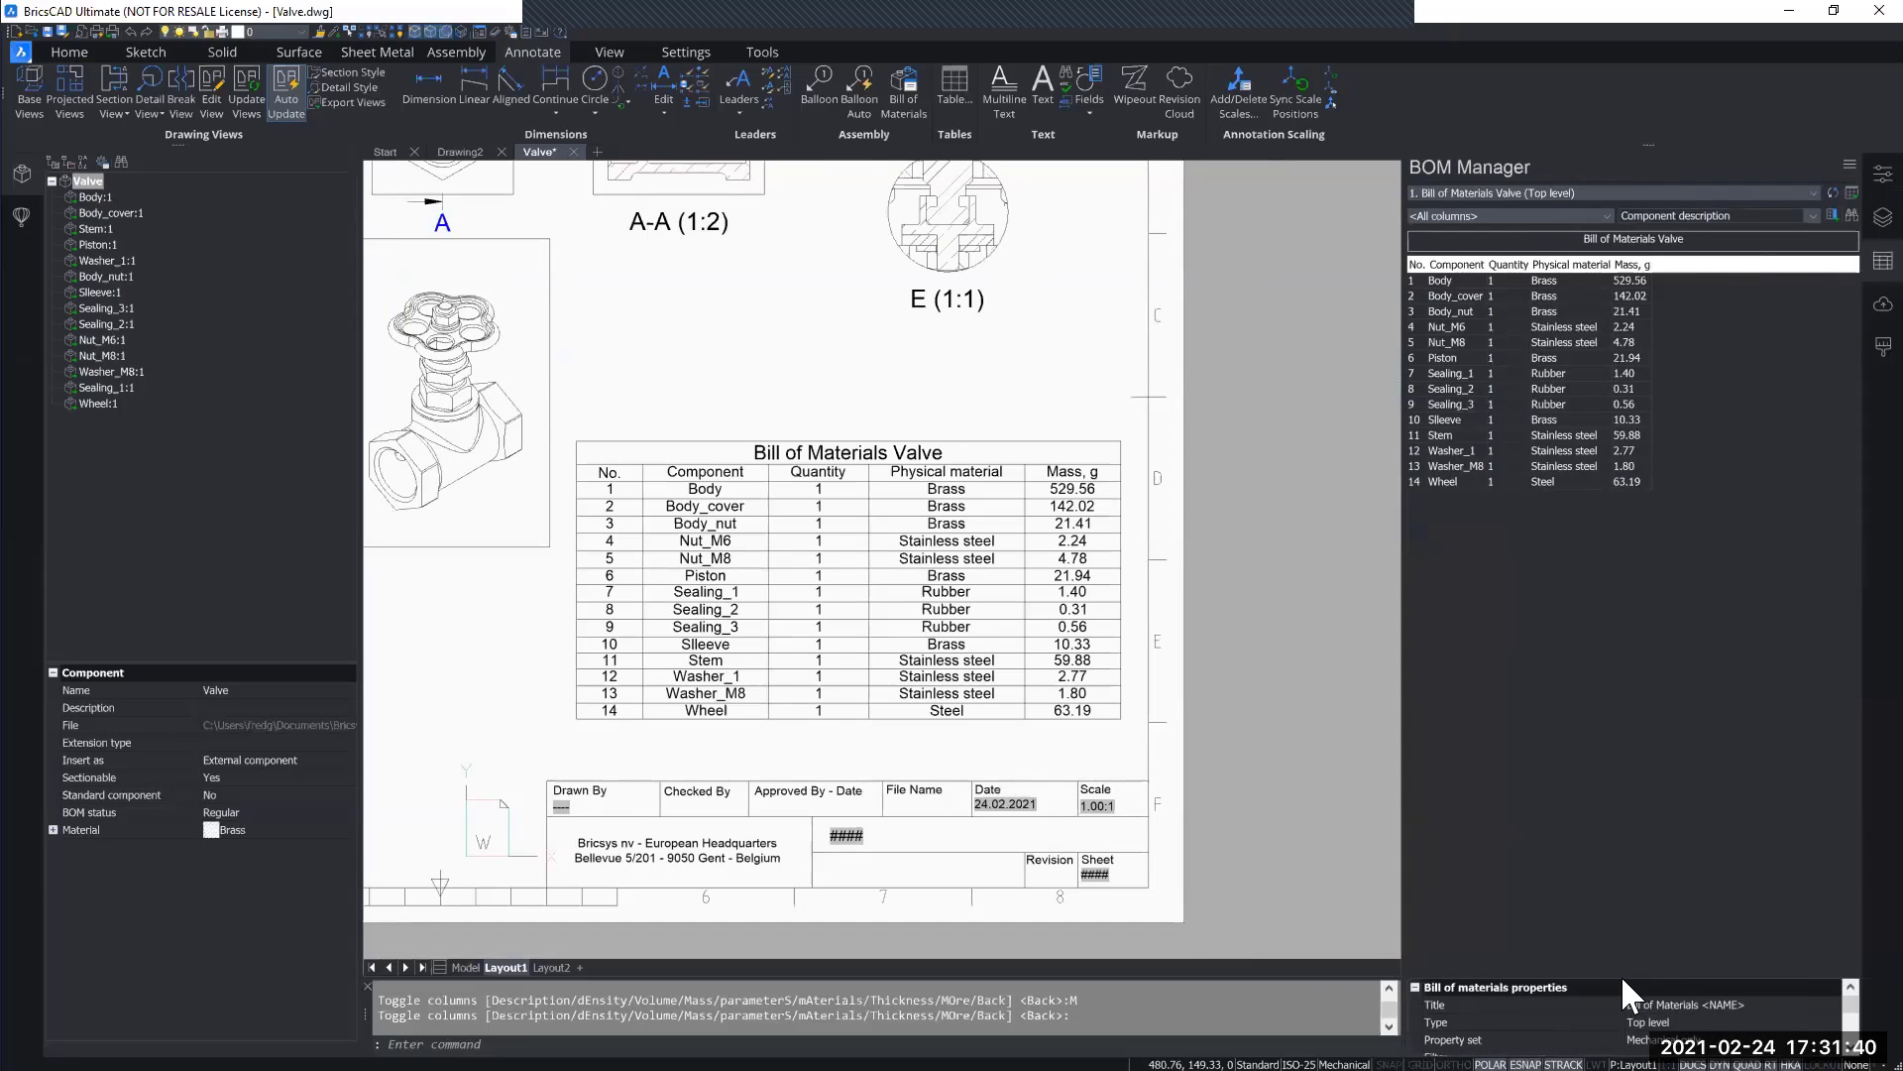
# Step: Enlarge the bill of materials properties area and review the column categories and the columns available to add
pyautogui.moveTo(1575, 763); pyautogui.dragTo(1576, 764)
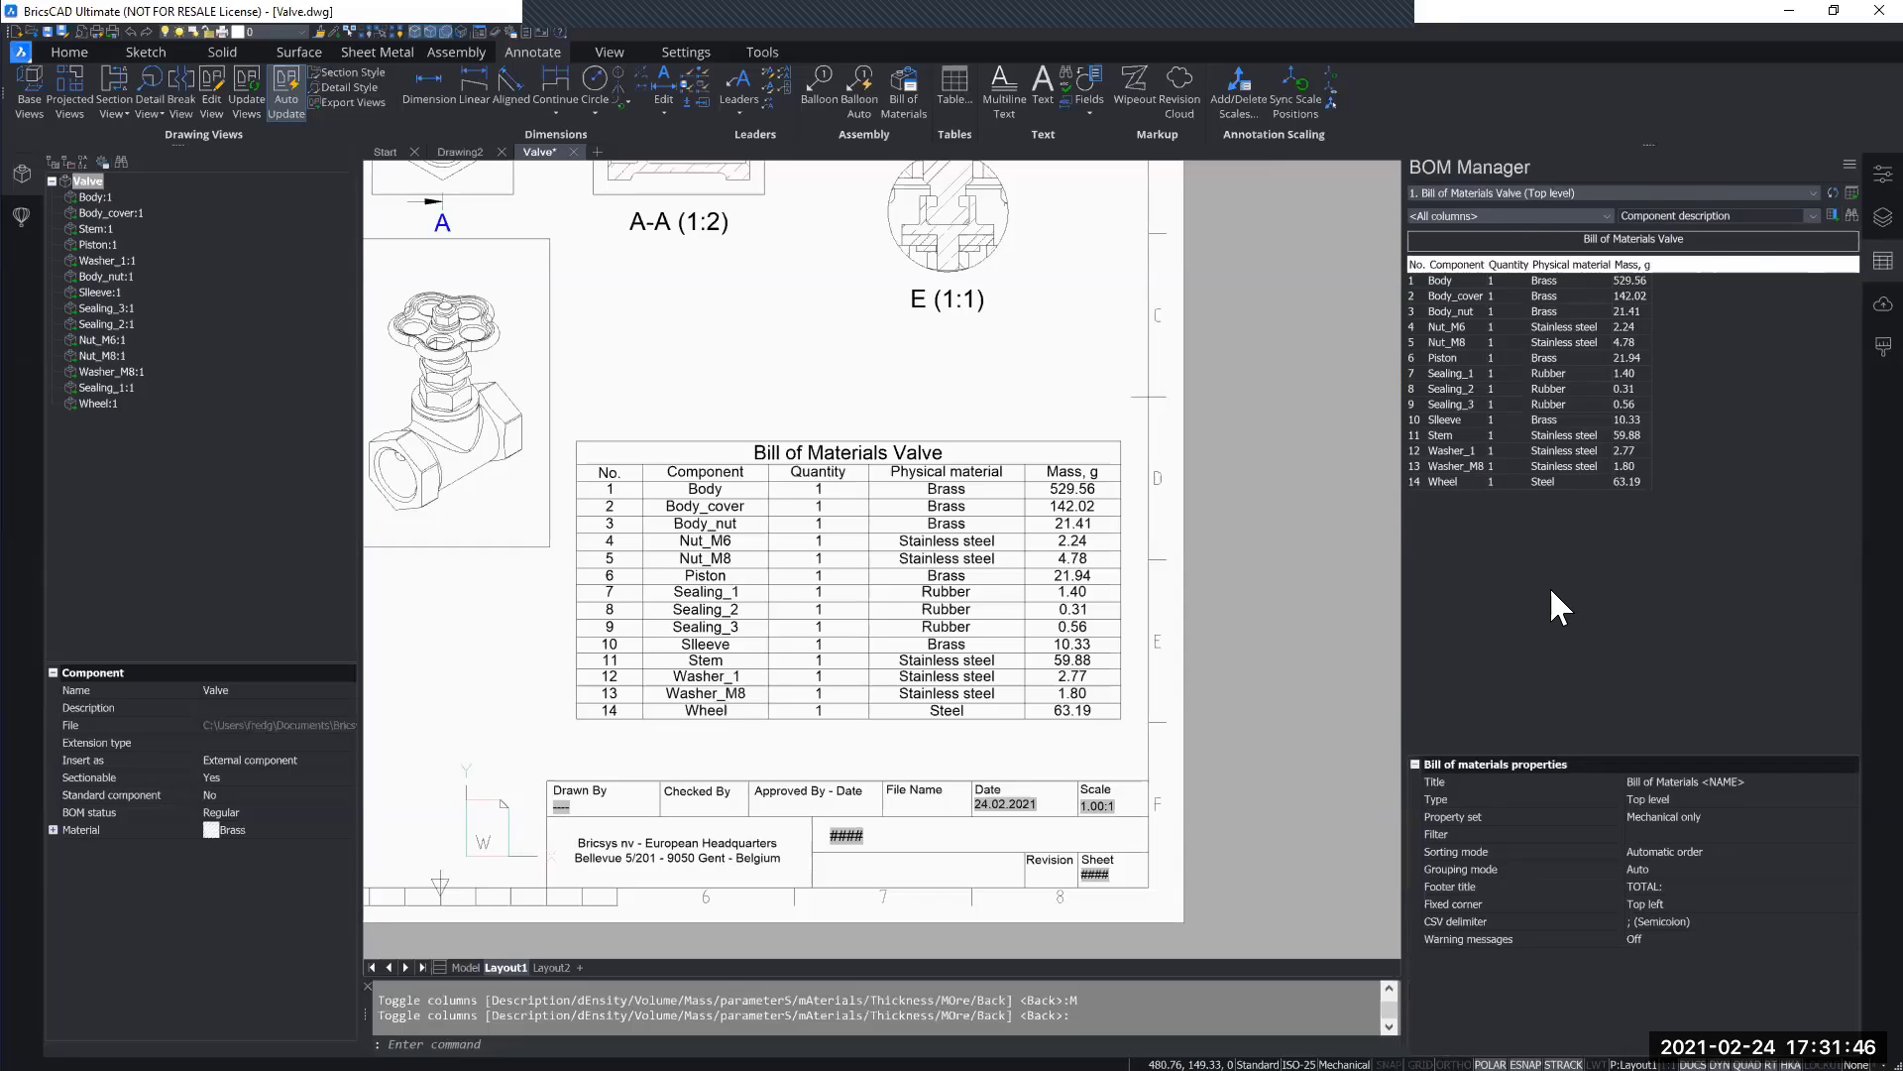
pyautogui.click(1605, 217)
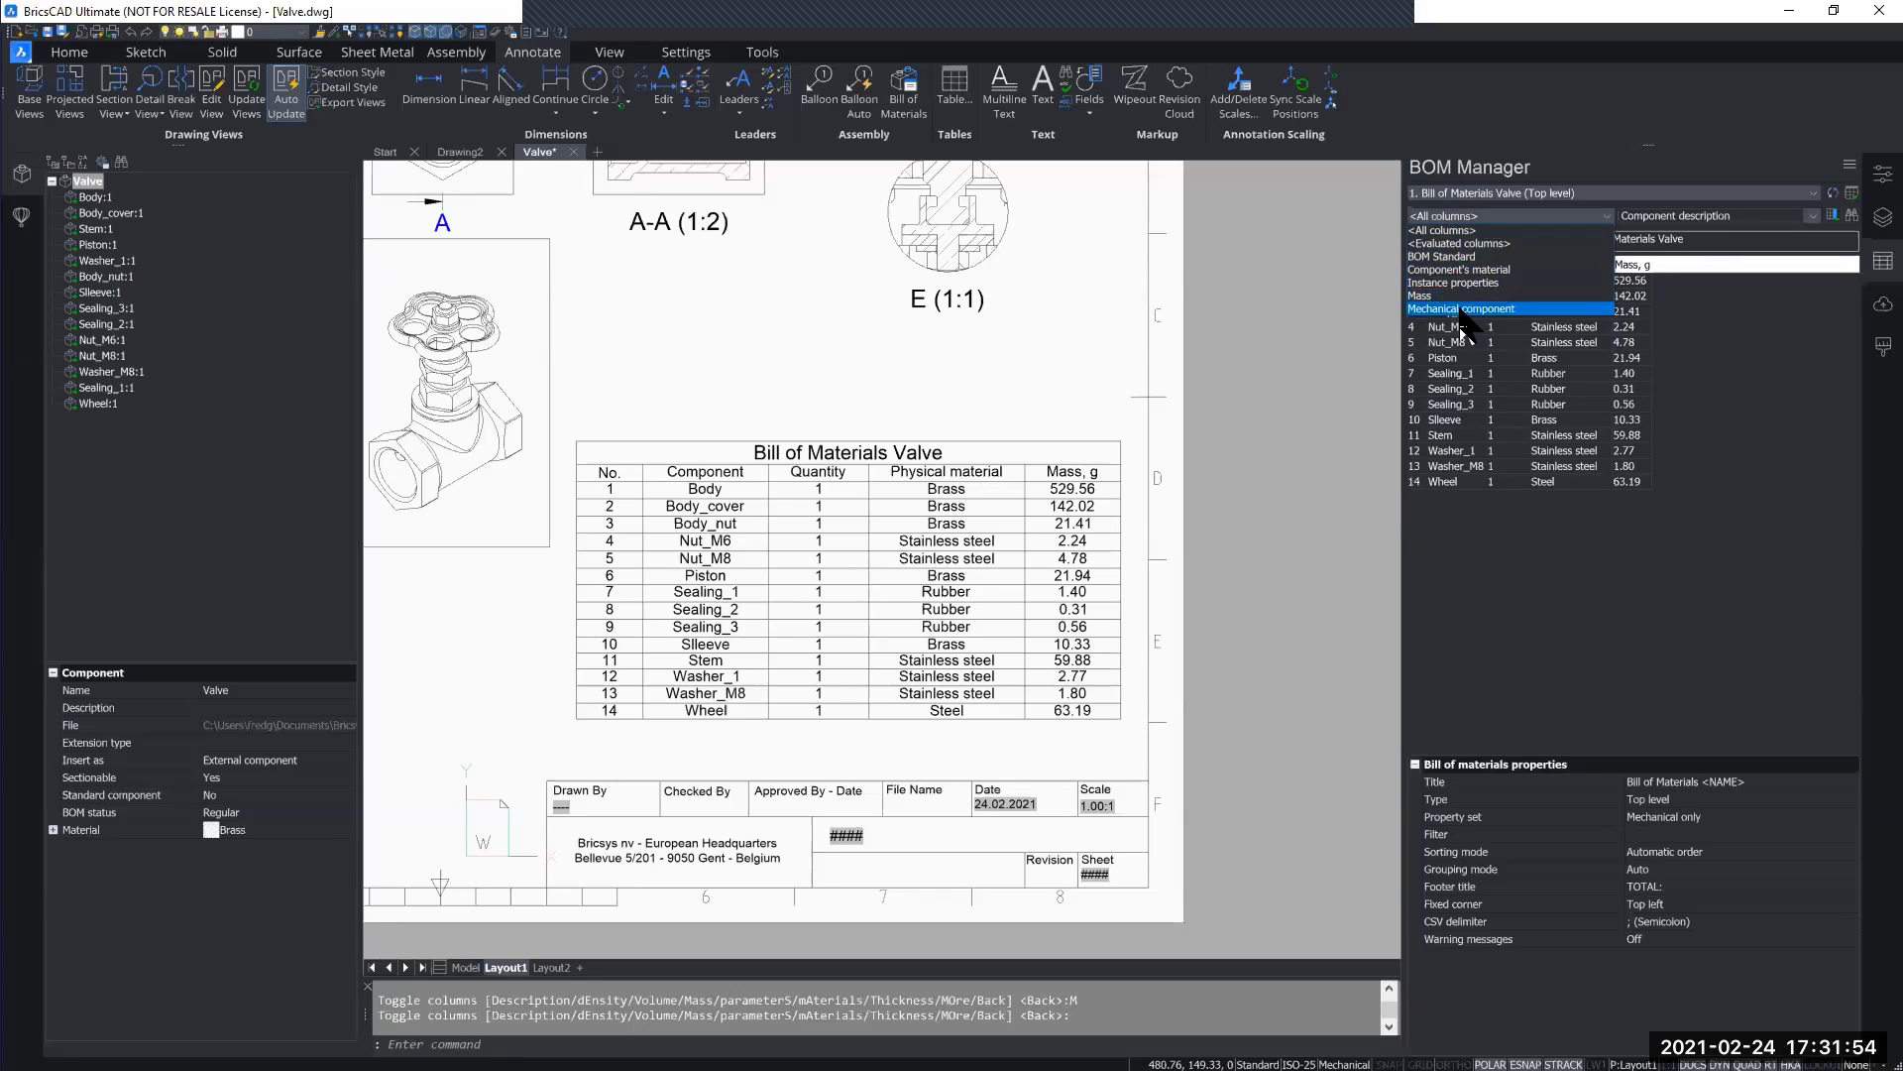
pyautogui.click(1596, 211)
pyautogui.click(1813, 216)
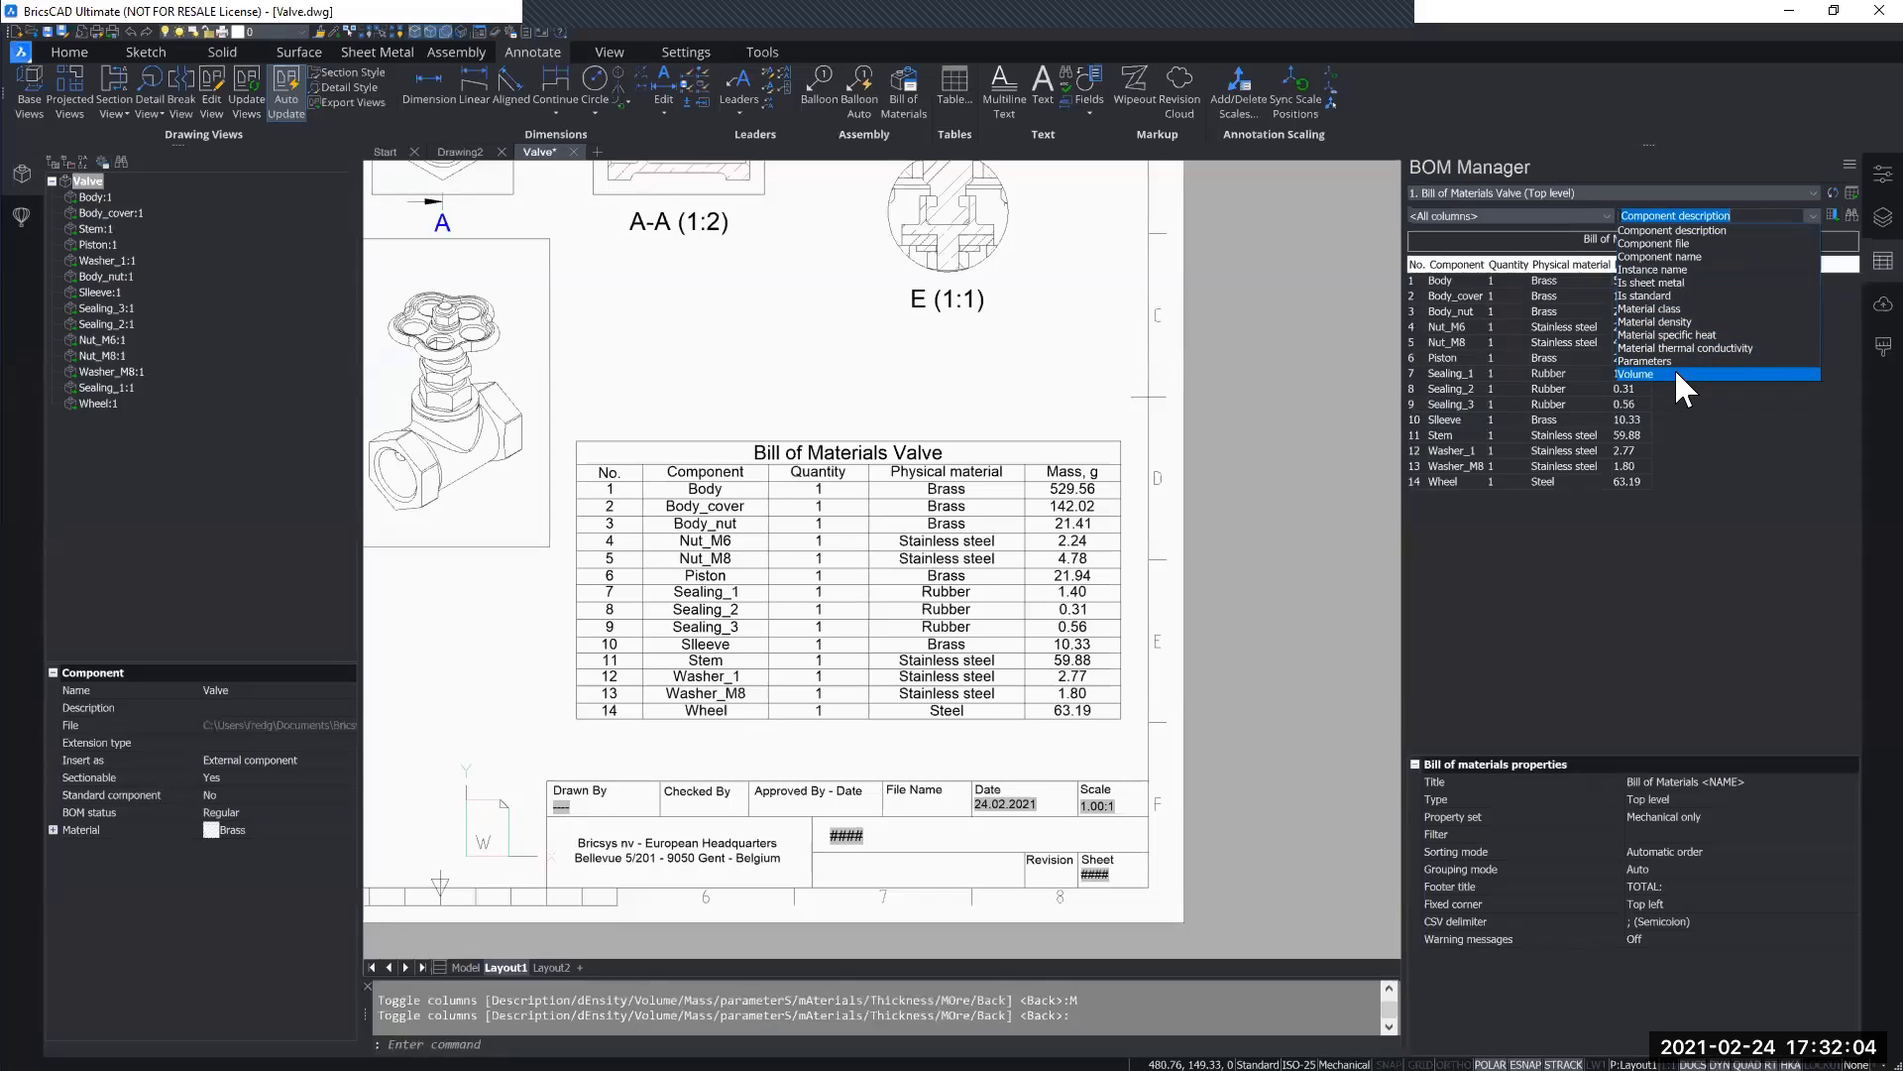
pyautogui.click(1712, 472)
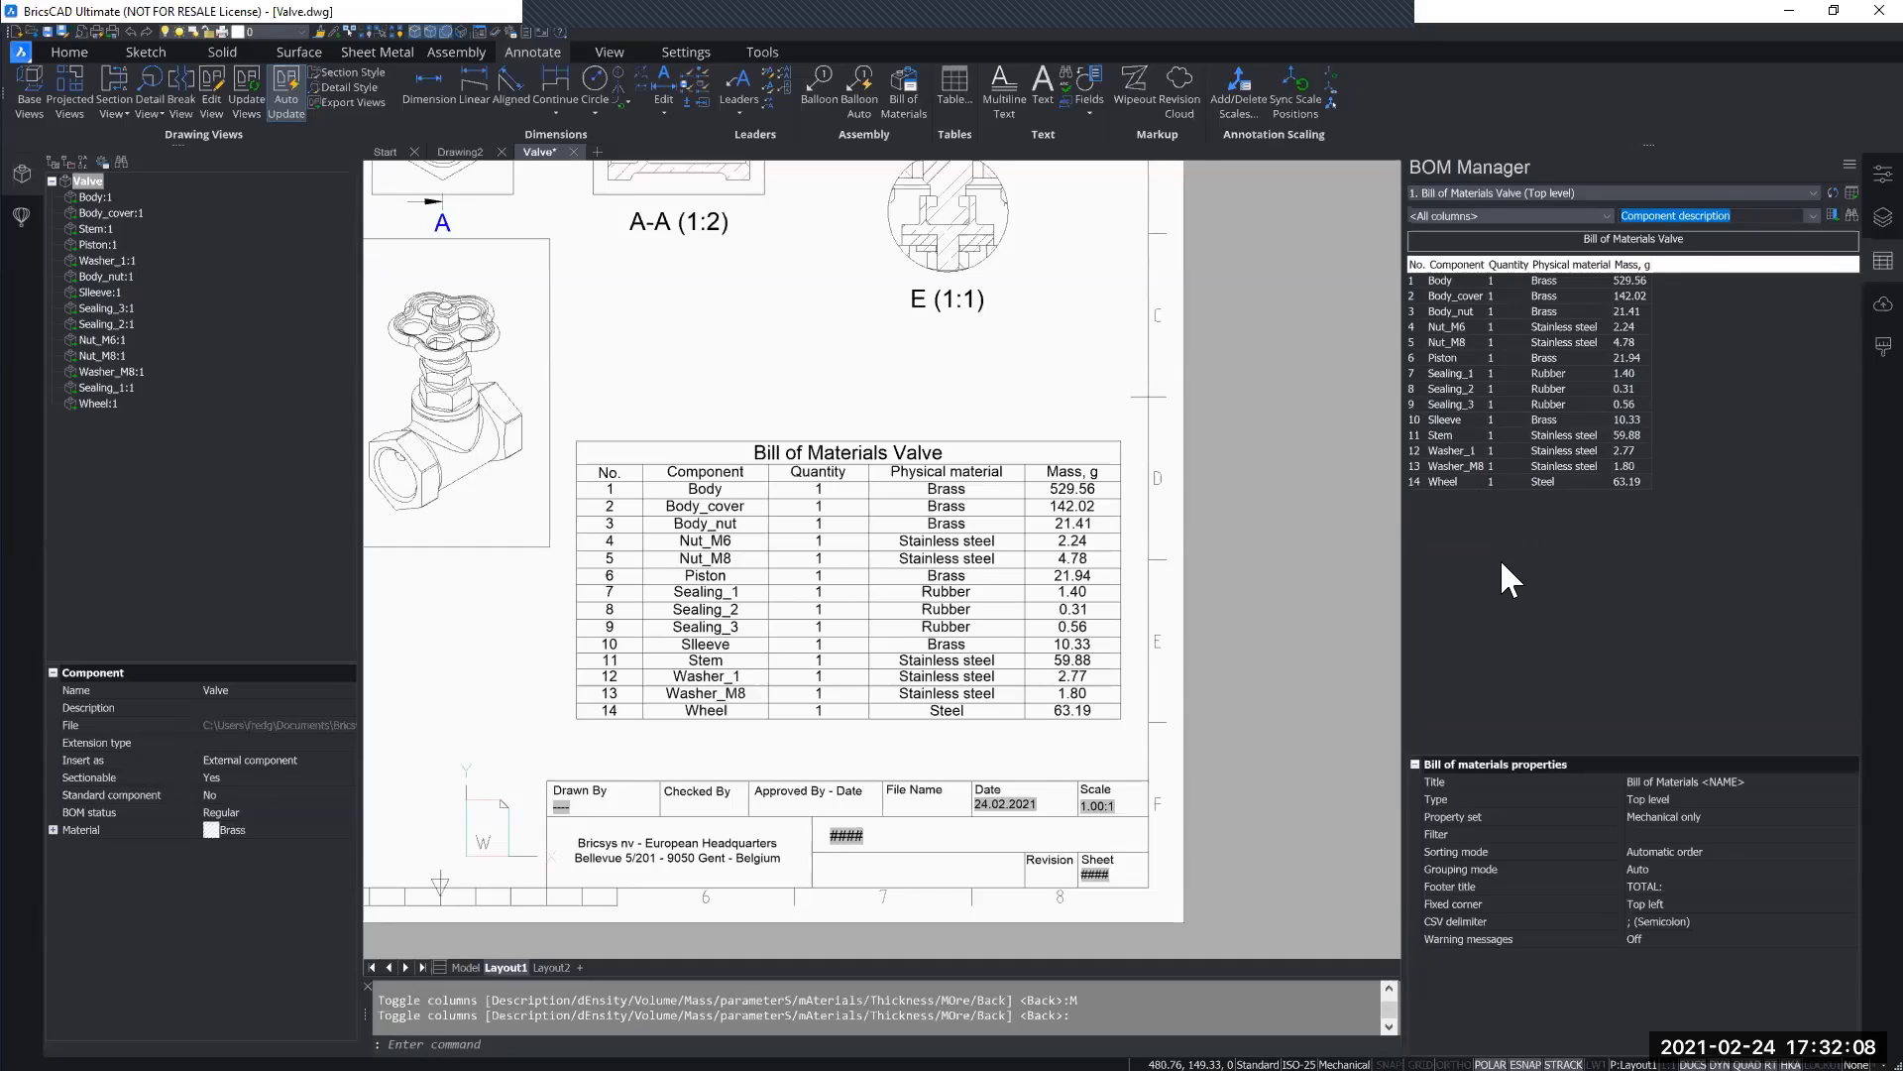
# Step: Add a Sum footer to the Quantity column of the bill of materials
pyautogui.click(1497, 264)
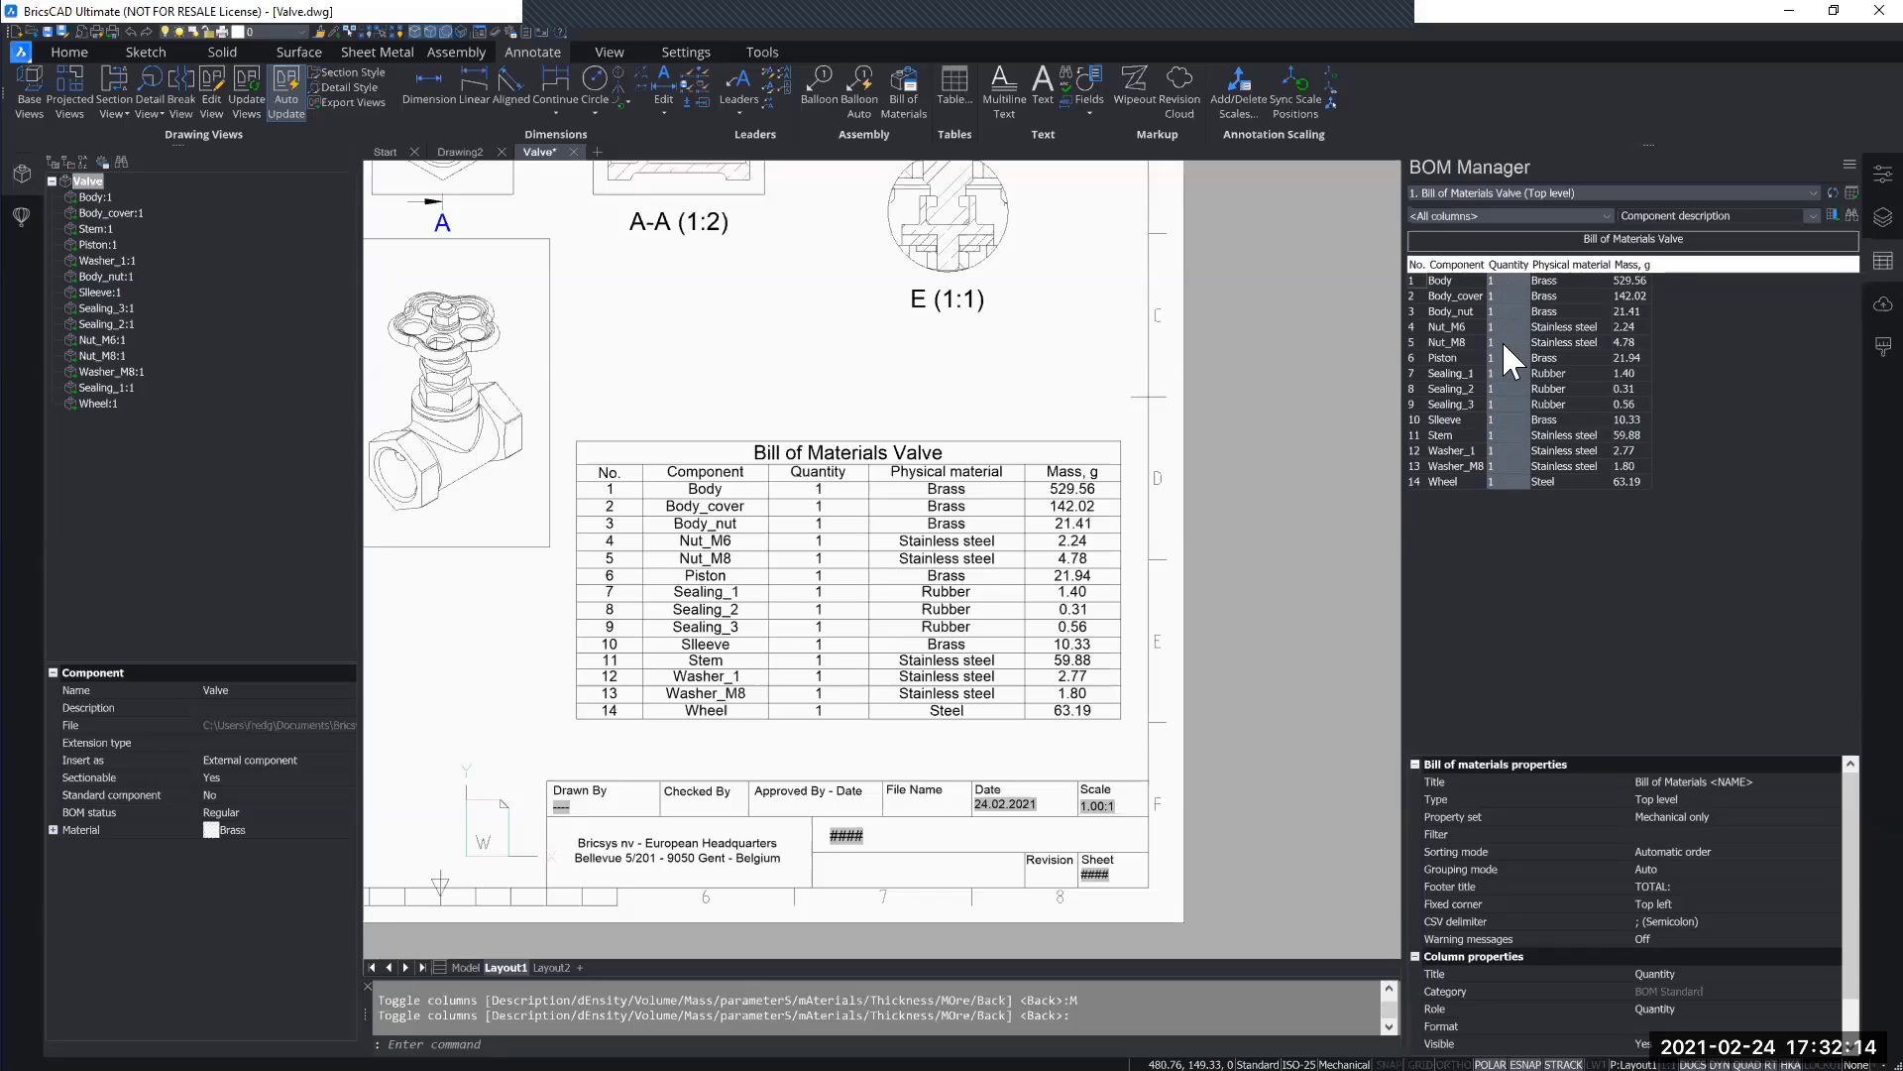
pyautogui.rightClick(1507, 264)
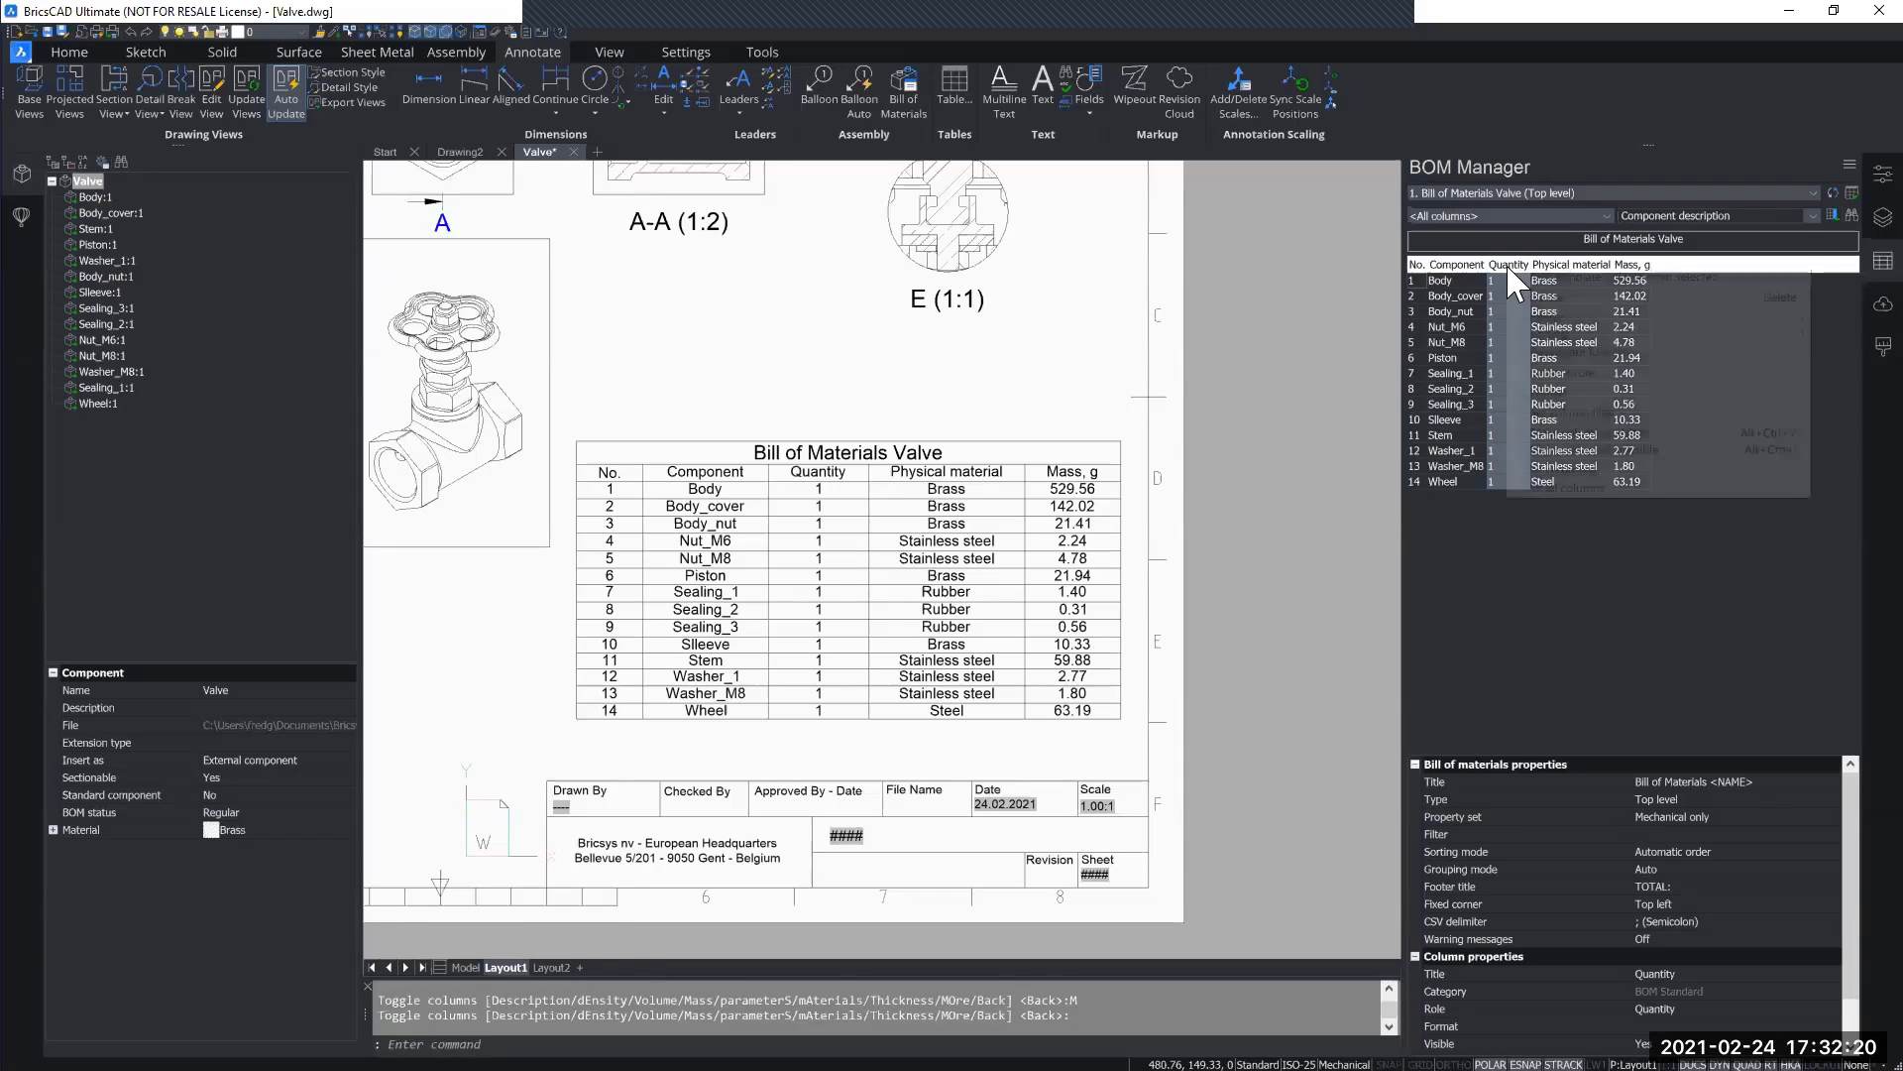
pyautogui.moveTo(1551, 320)
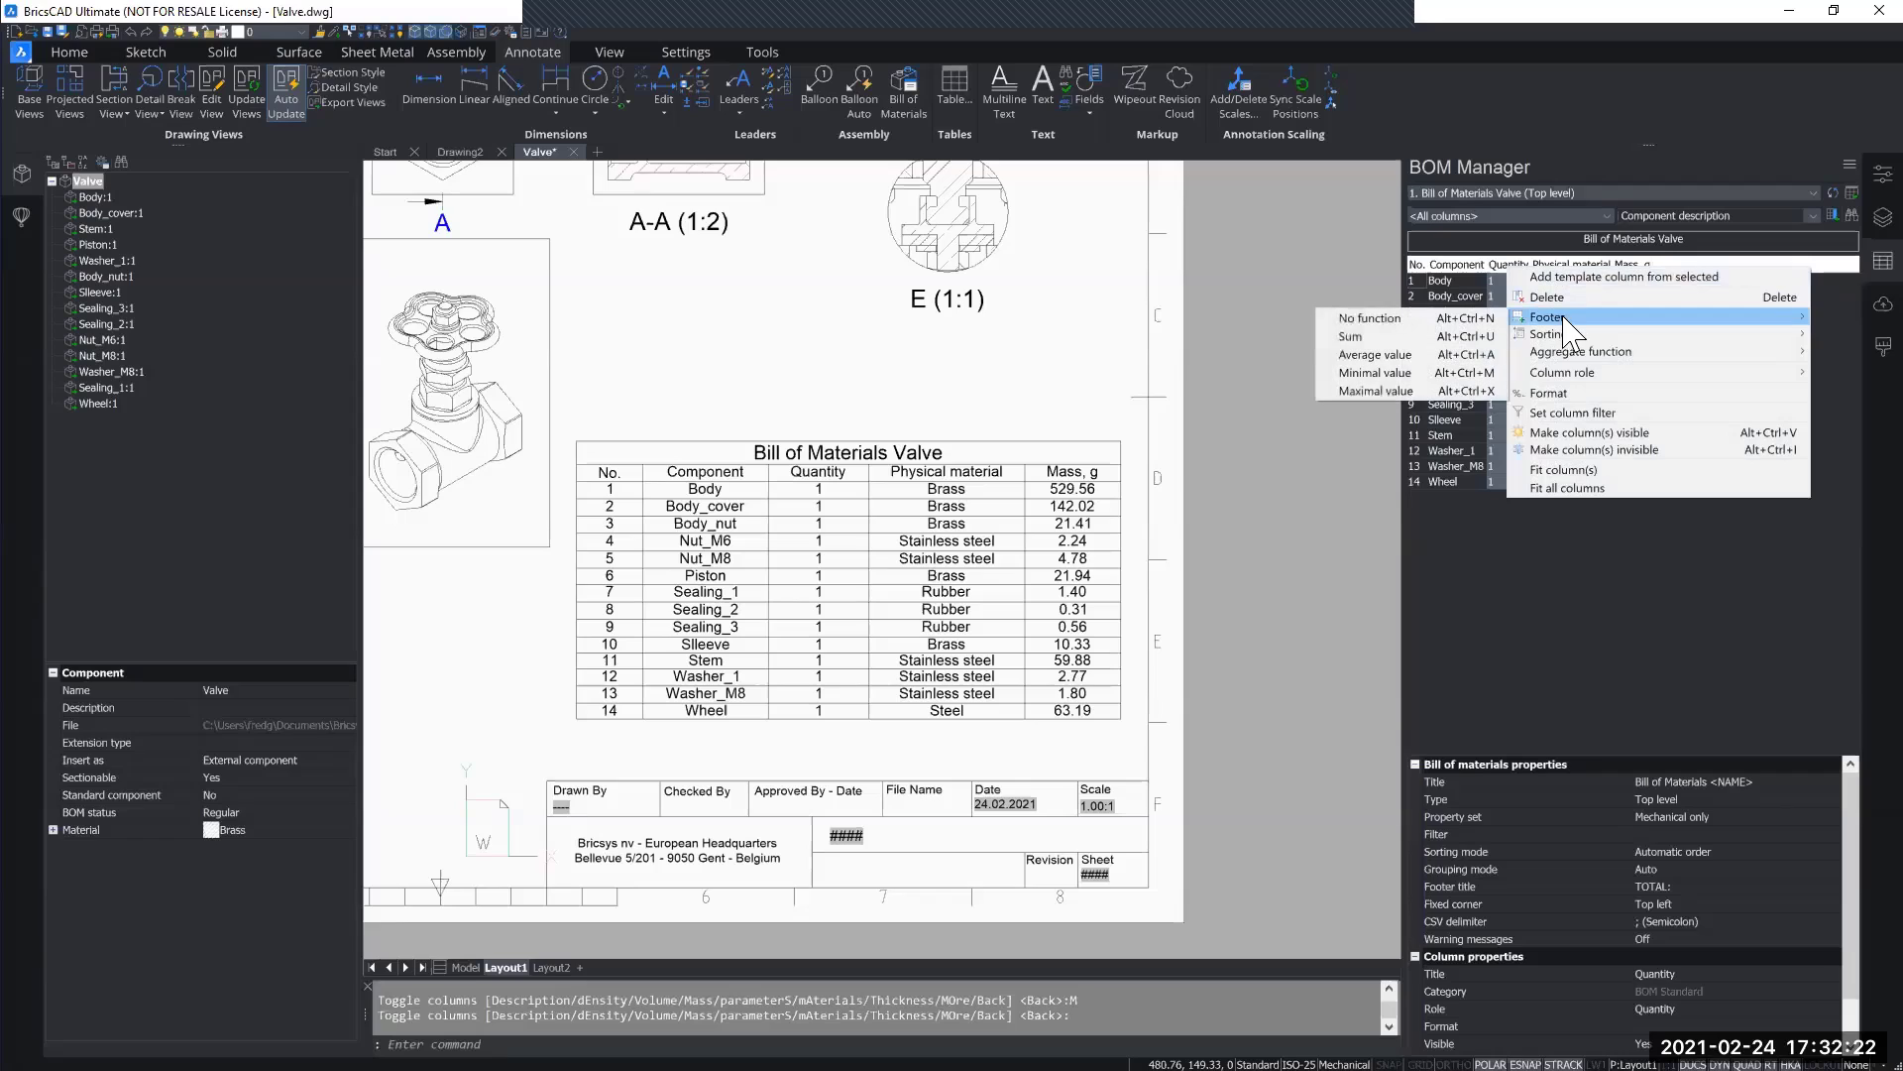
pyautogui.click(1364, 338)
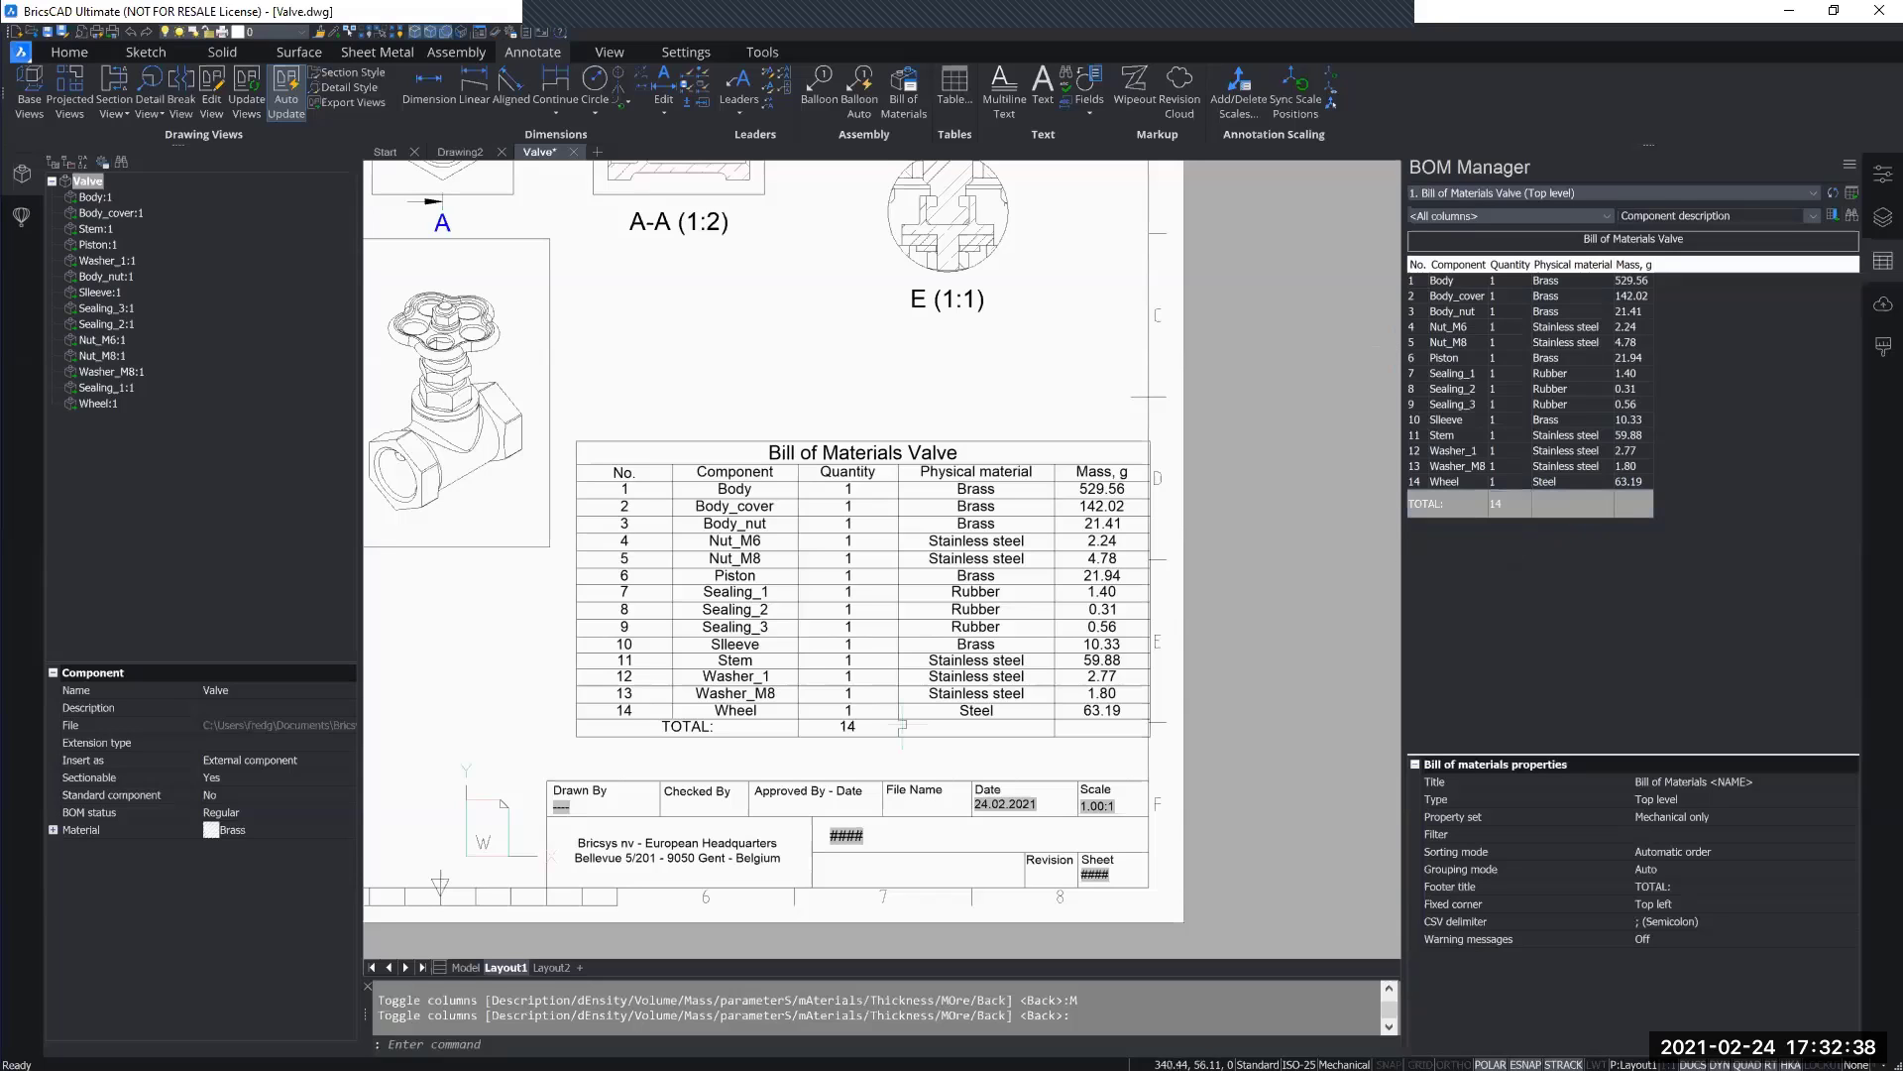
pyautogui.scroll(2, 826, 732)
pyautogui.moveTo(819, 671); pyautogui.dragTo(807, 612, button='middle')
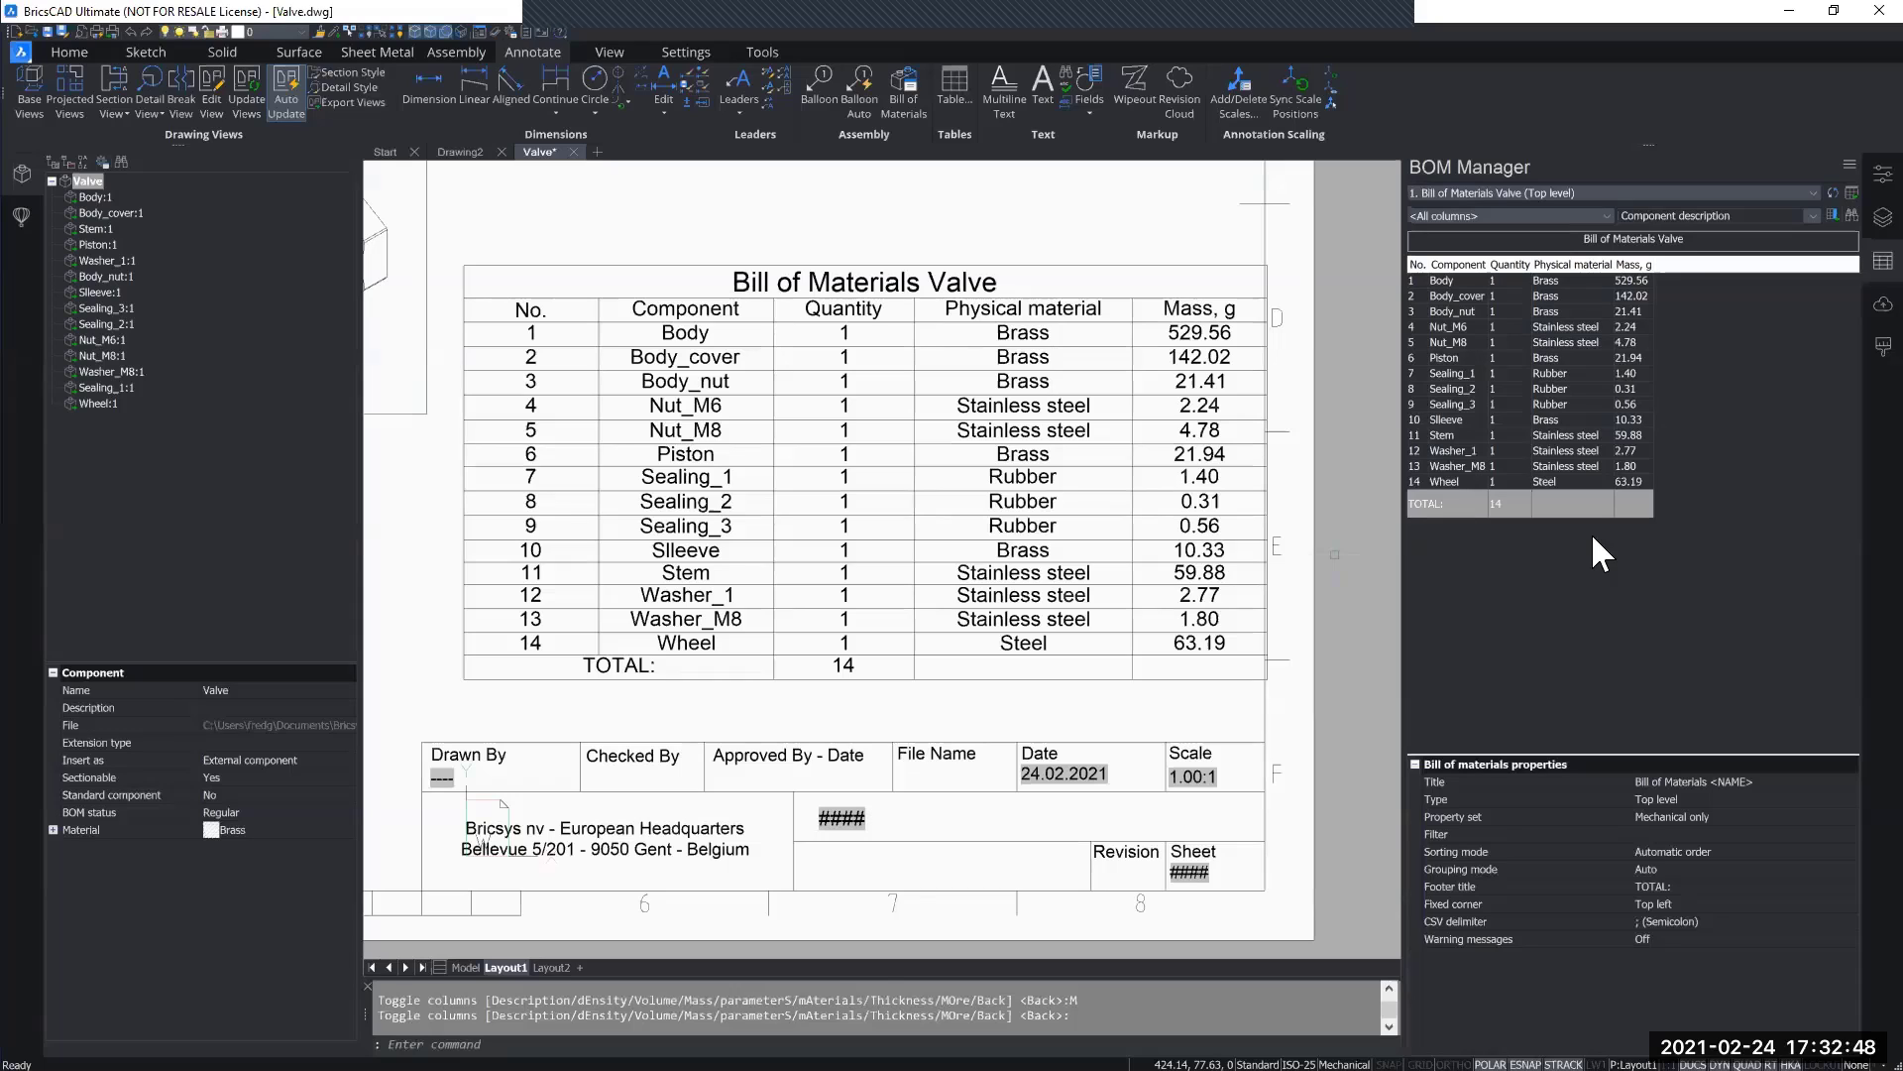
# Step: Add a Sum footer to the Mass column of the bill of materials
pyautogui.click(1630, 266)
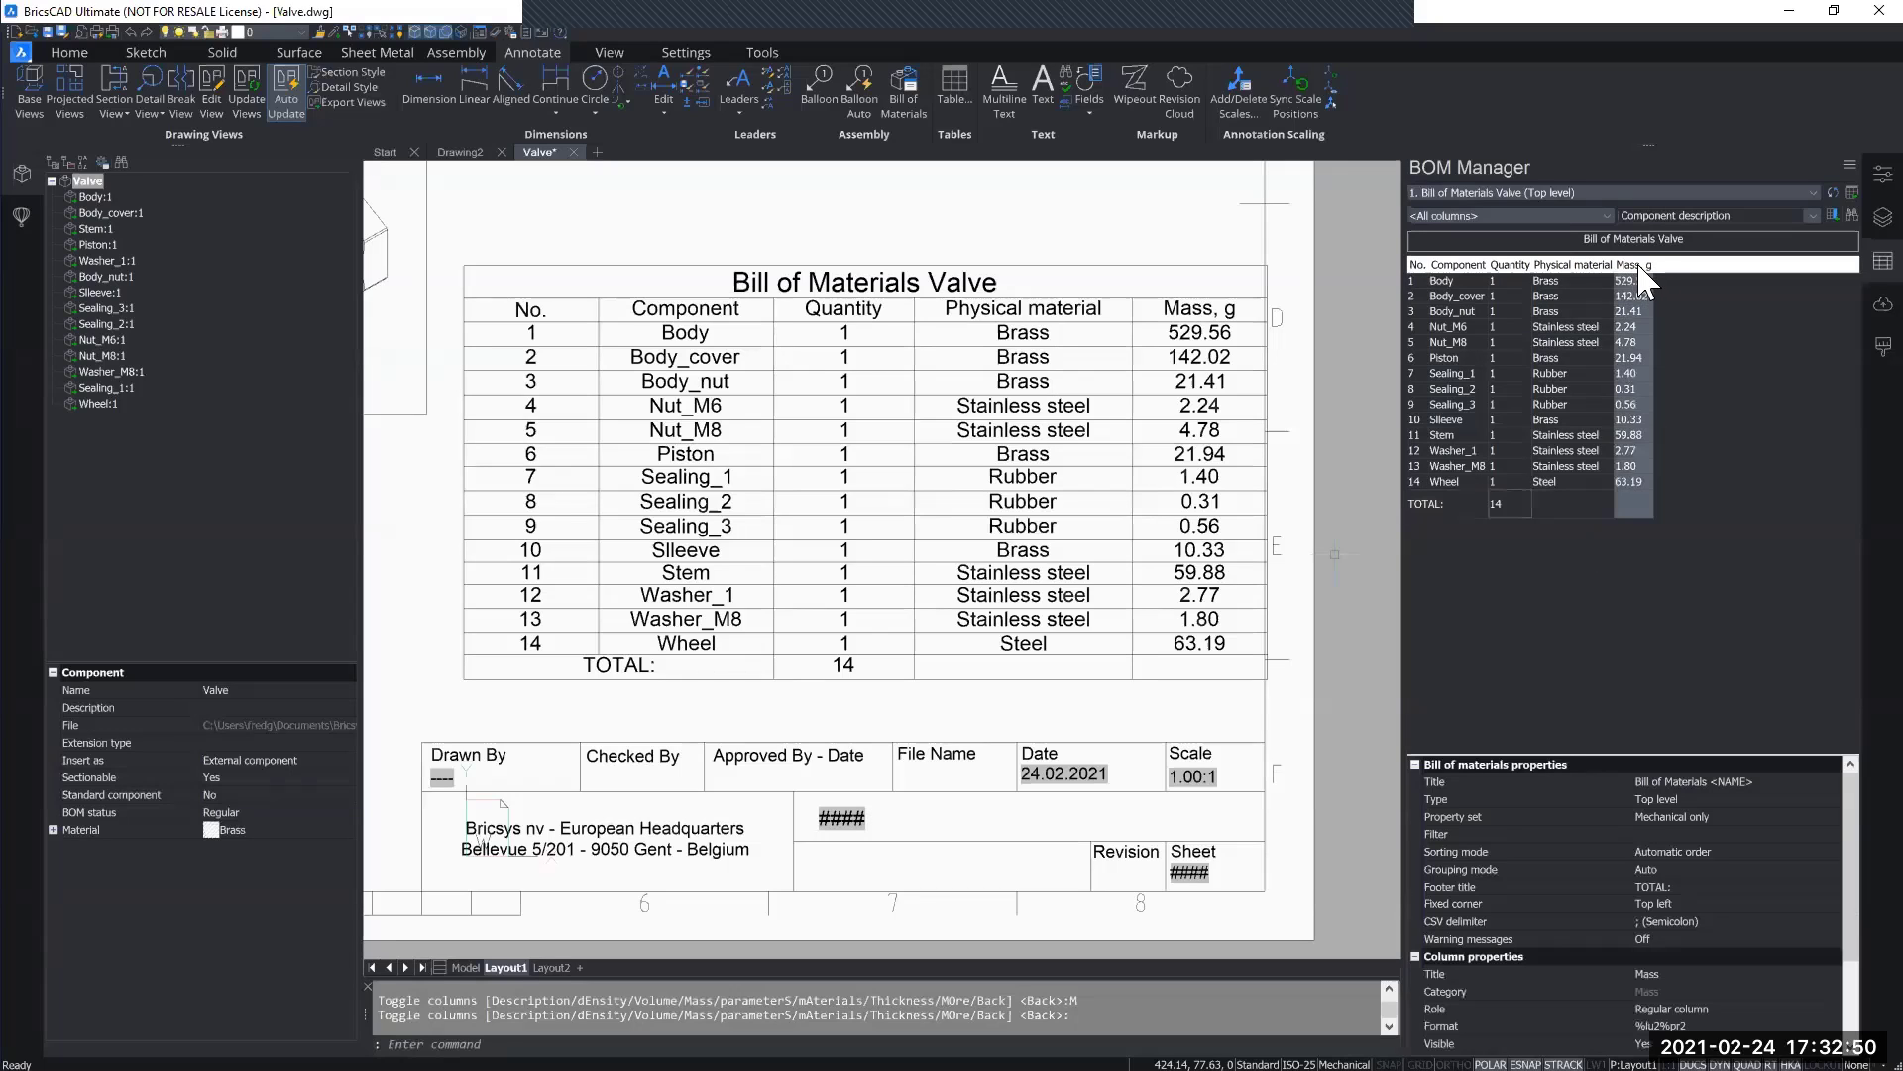
pyautogui.rightClick(1641, 265)
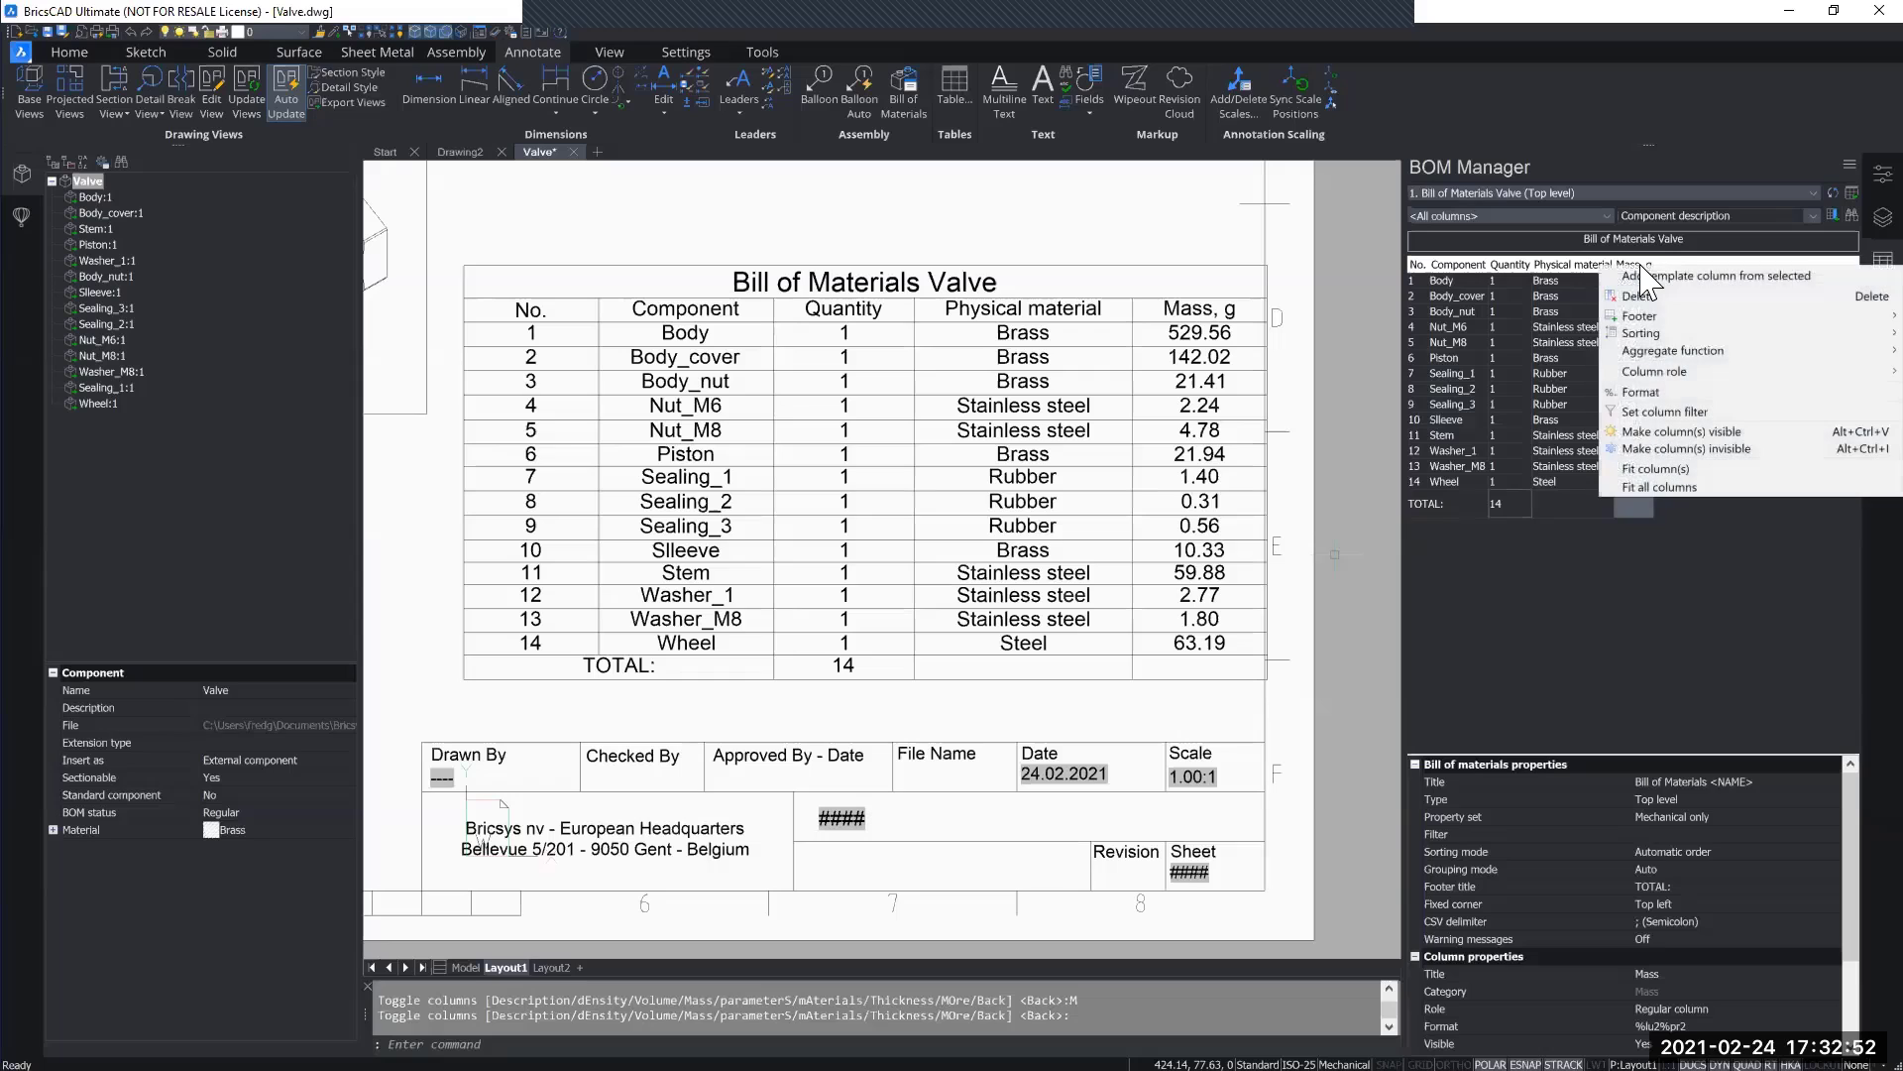
pyautogui.moveTo(1644, 319)
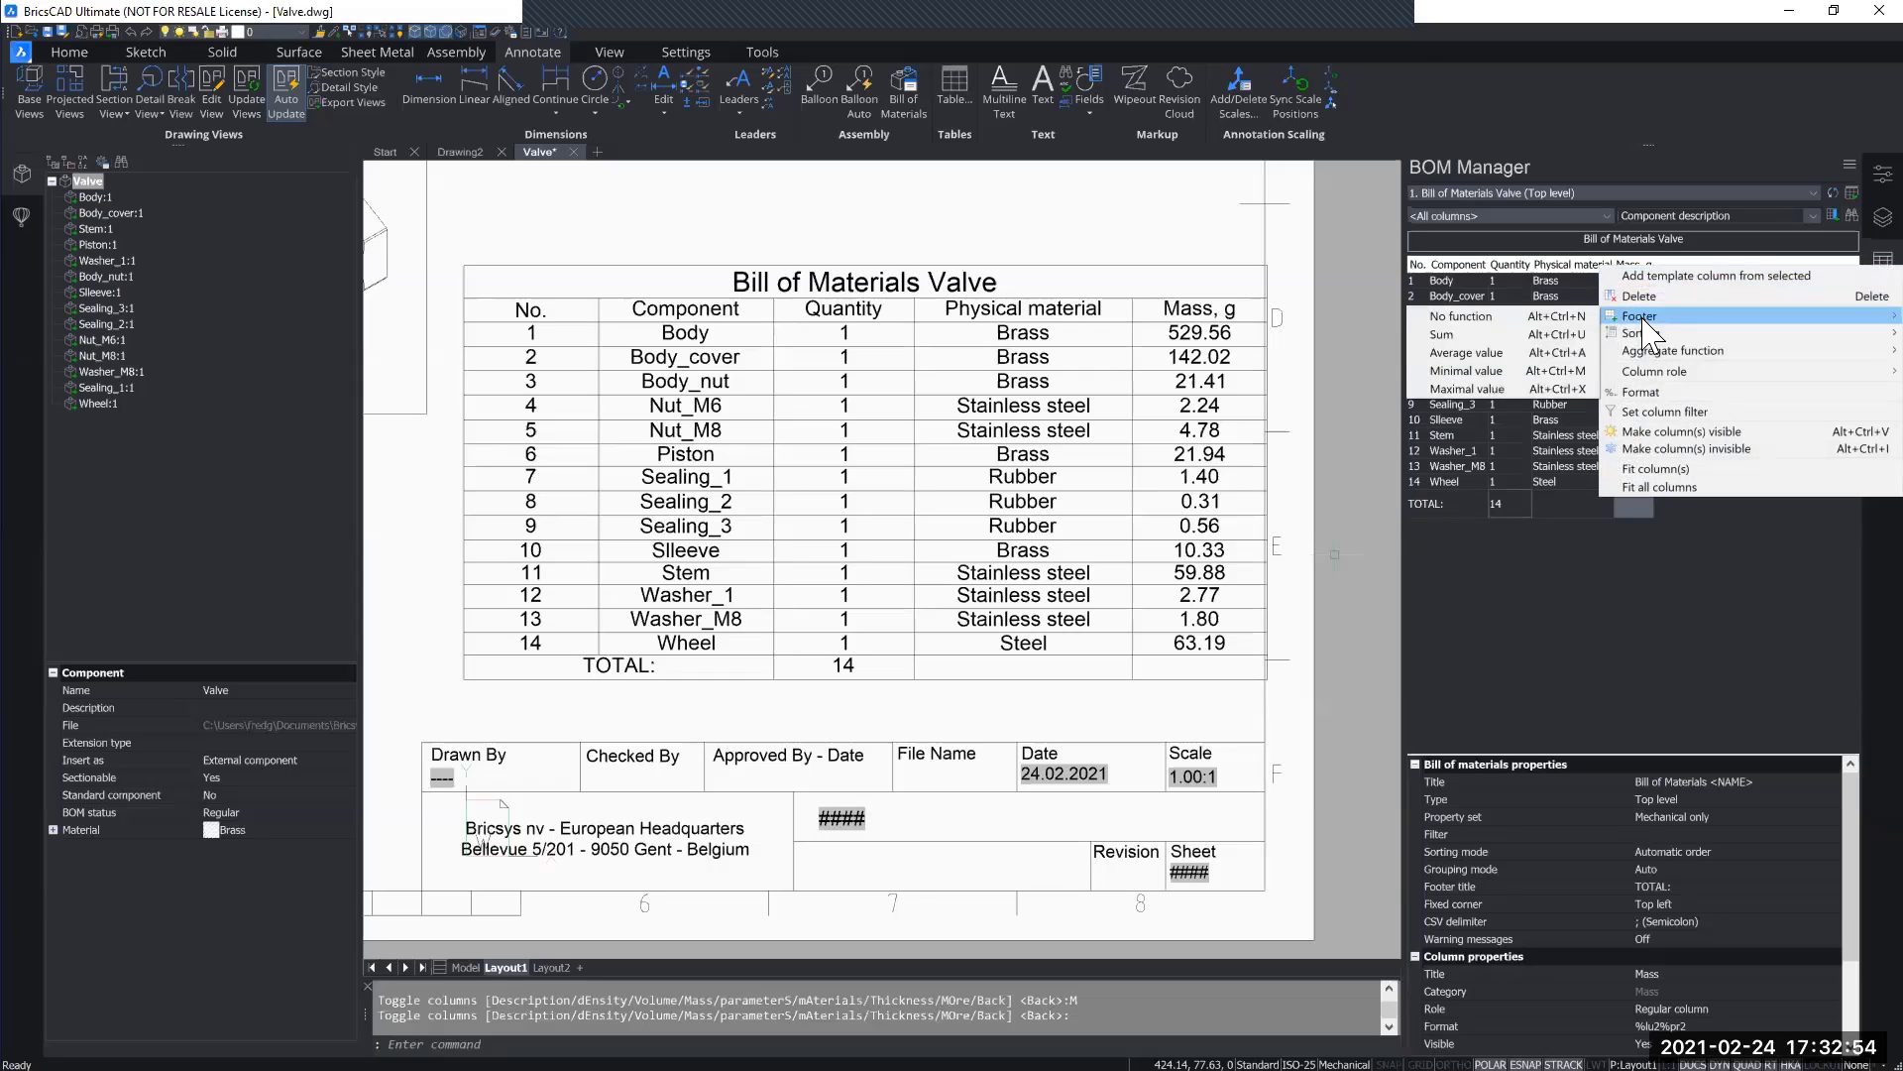
pyautogui.click(1533, 345)
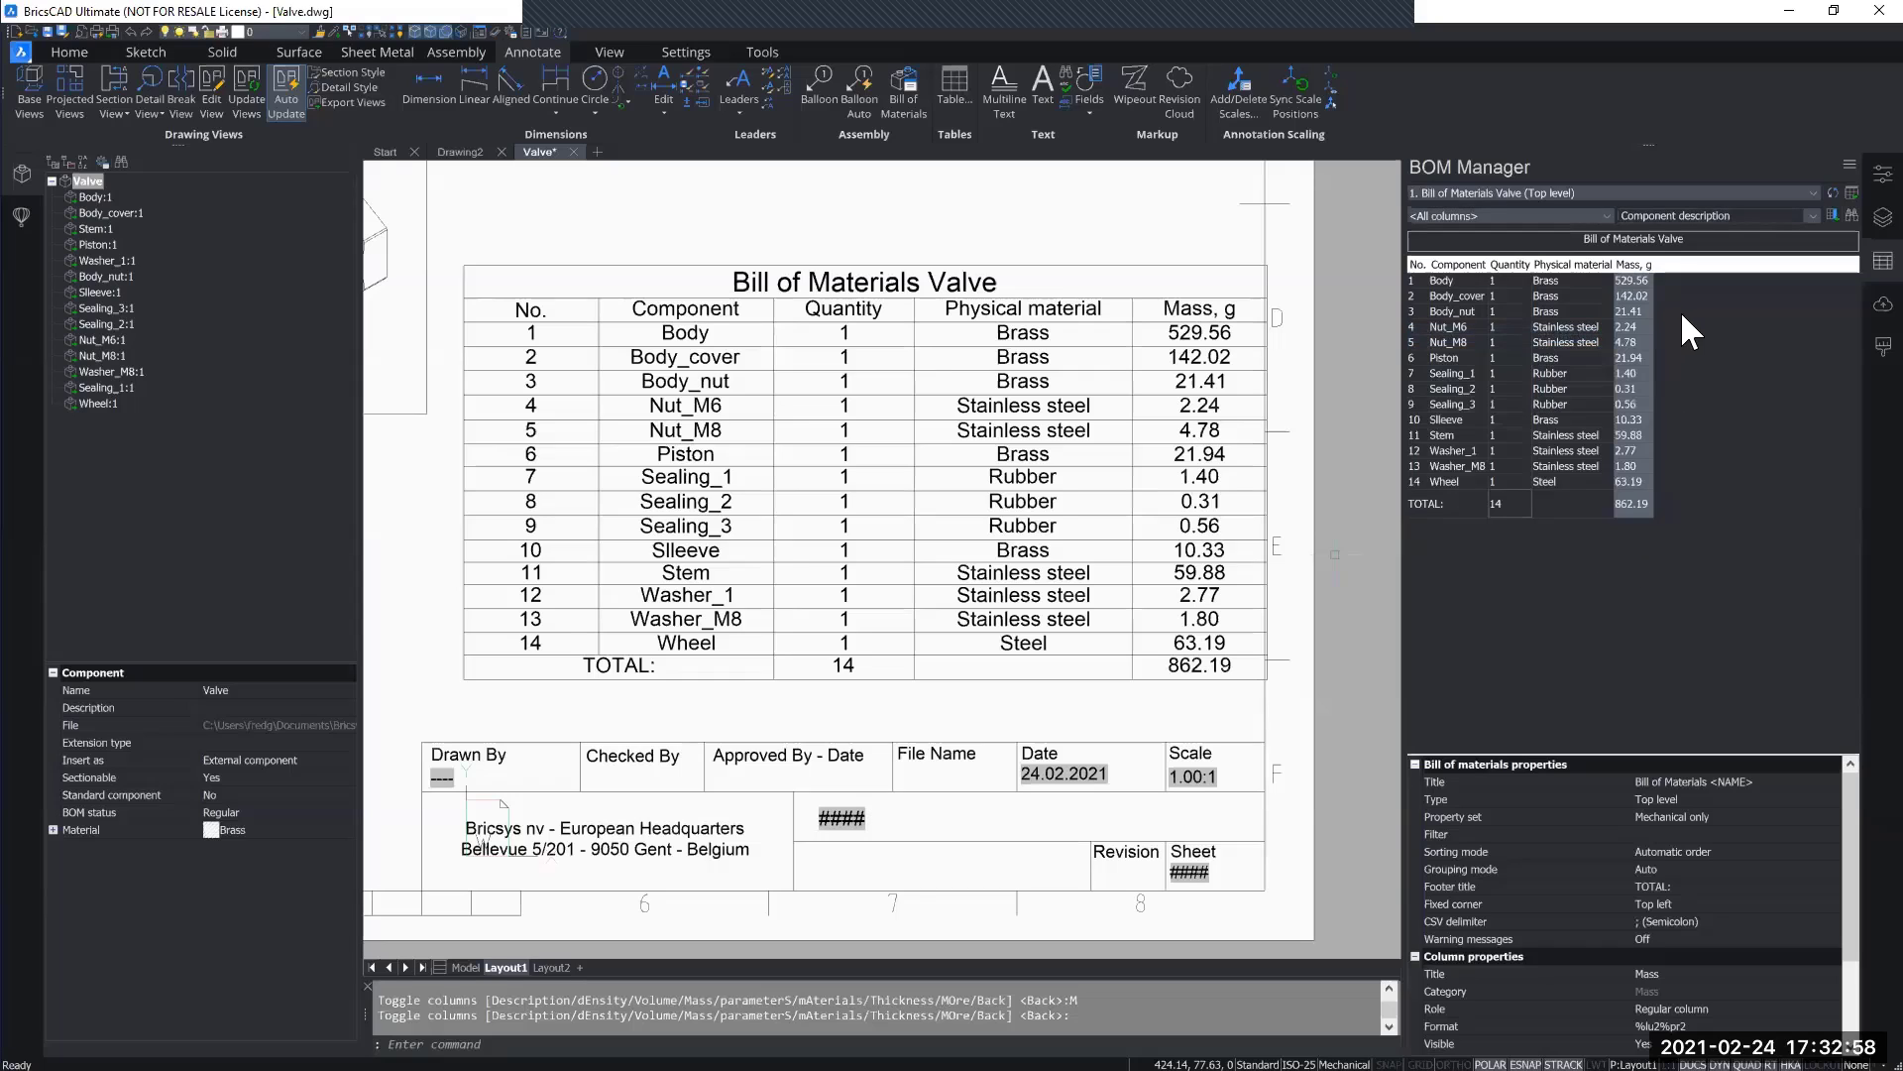
pyautogui.click(1628, 506)
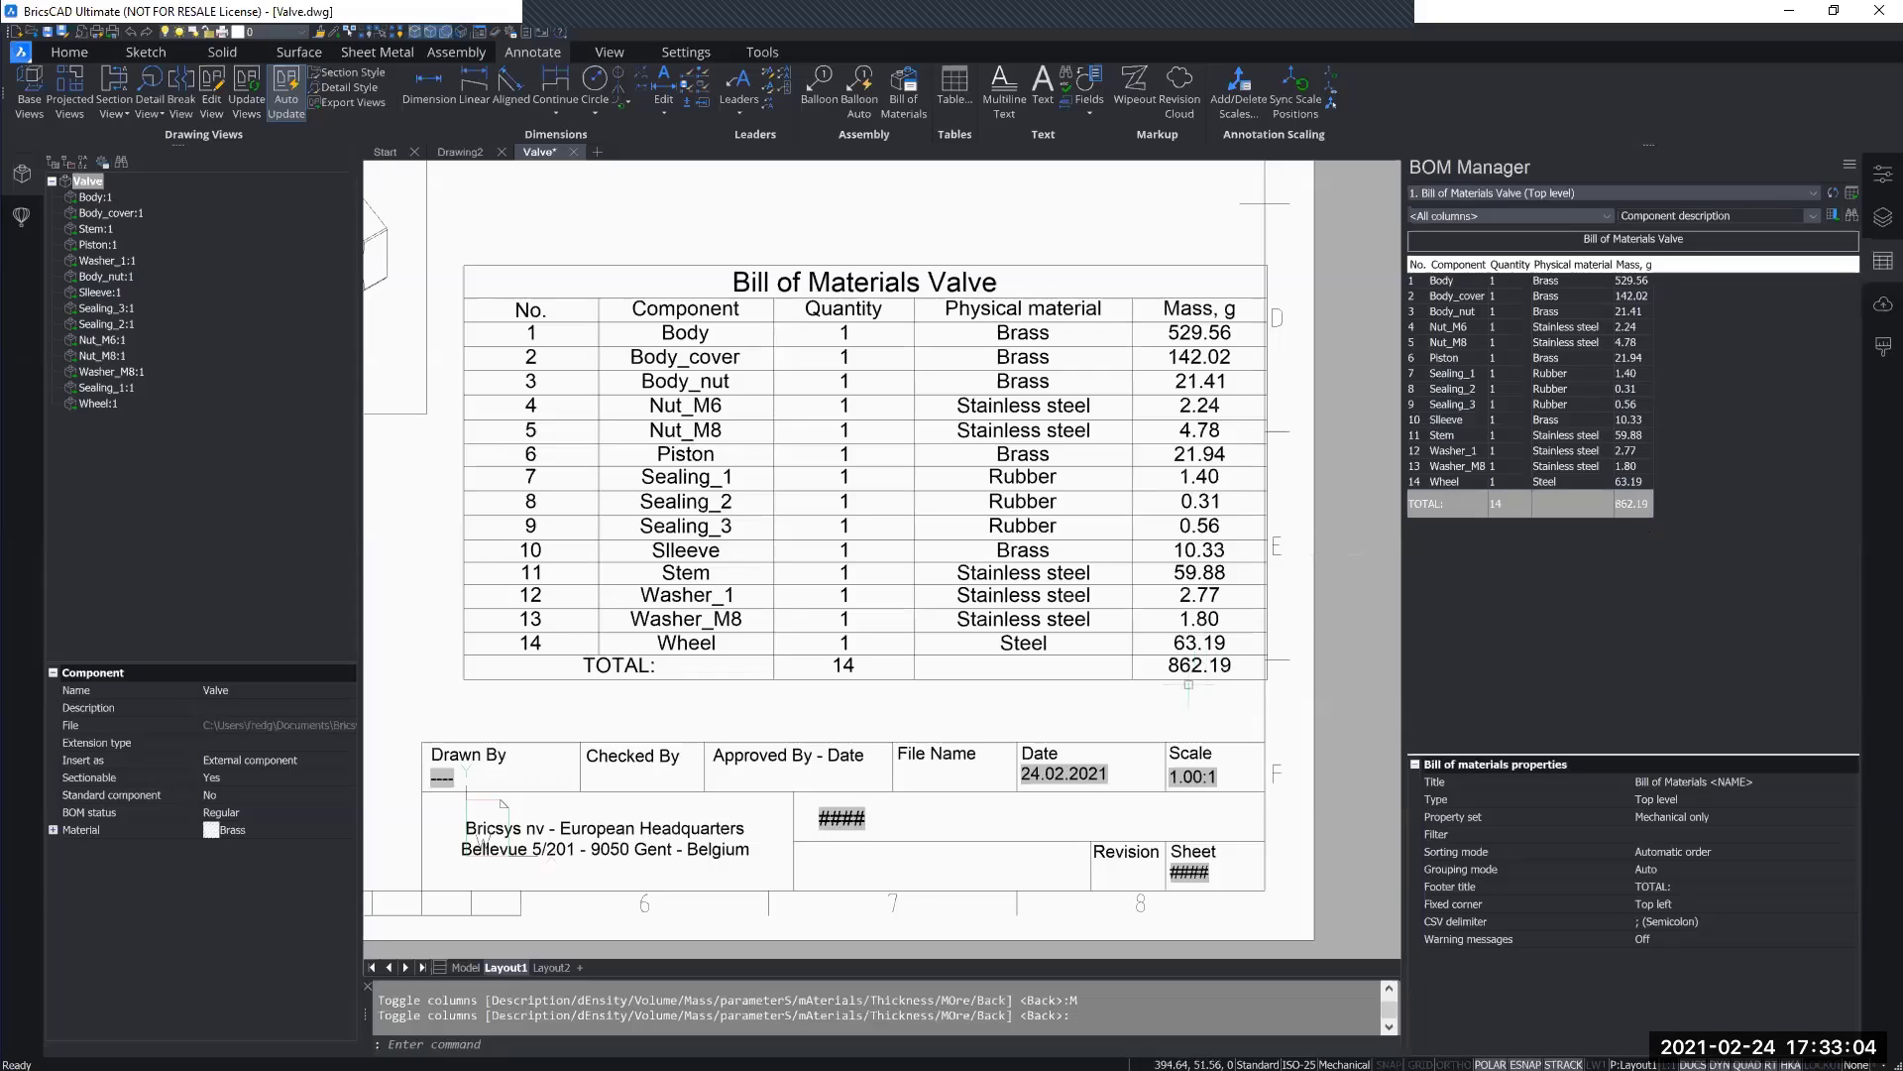
# Step: Move the bill of materials table slightly up and to the left so it sits inside the sheet border
pyautogui.click(1066, 266)
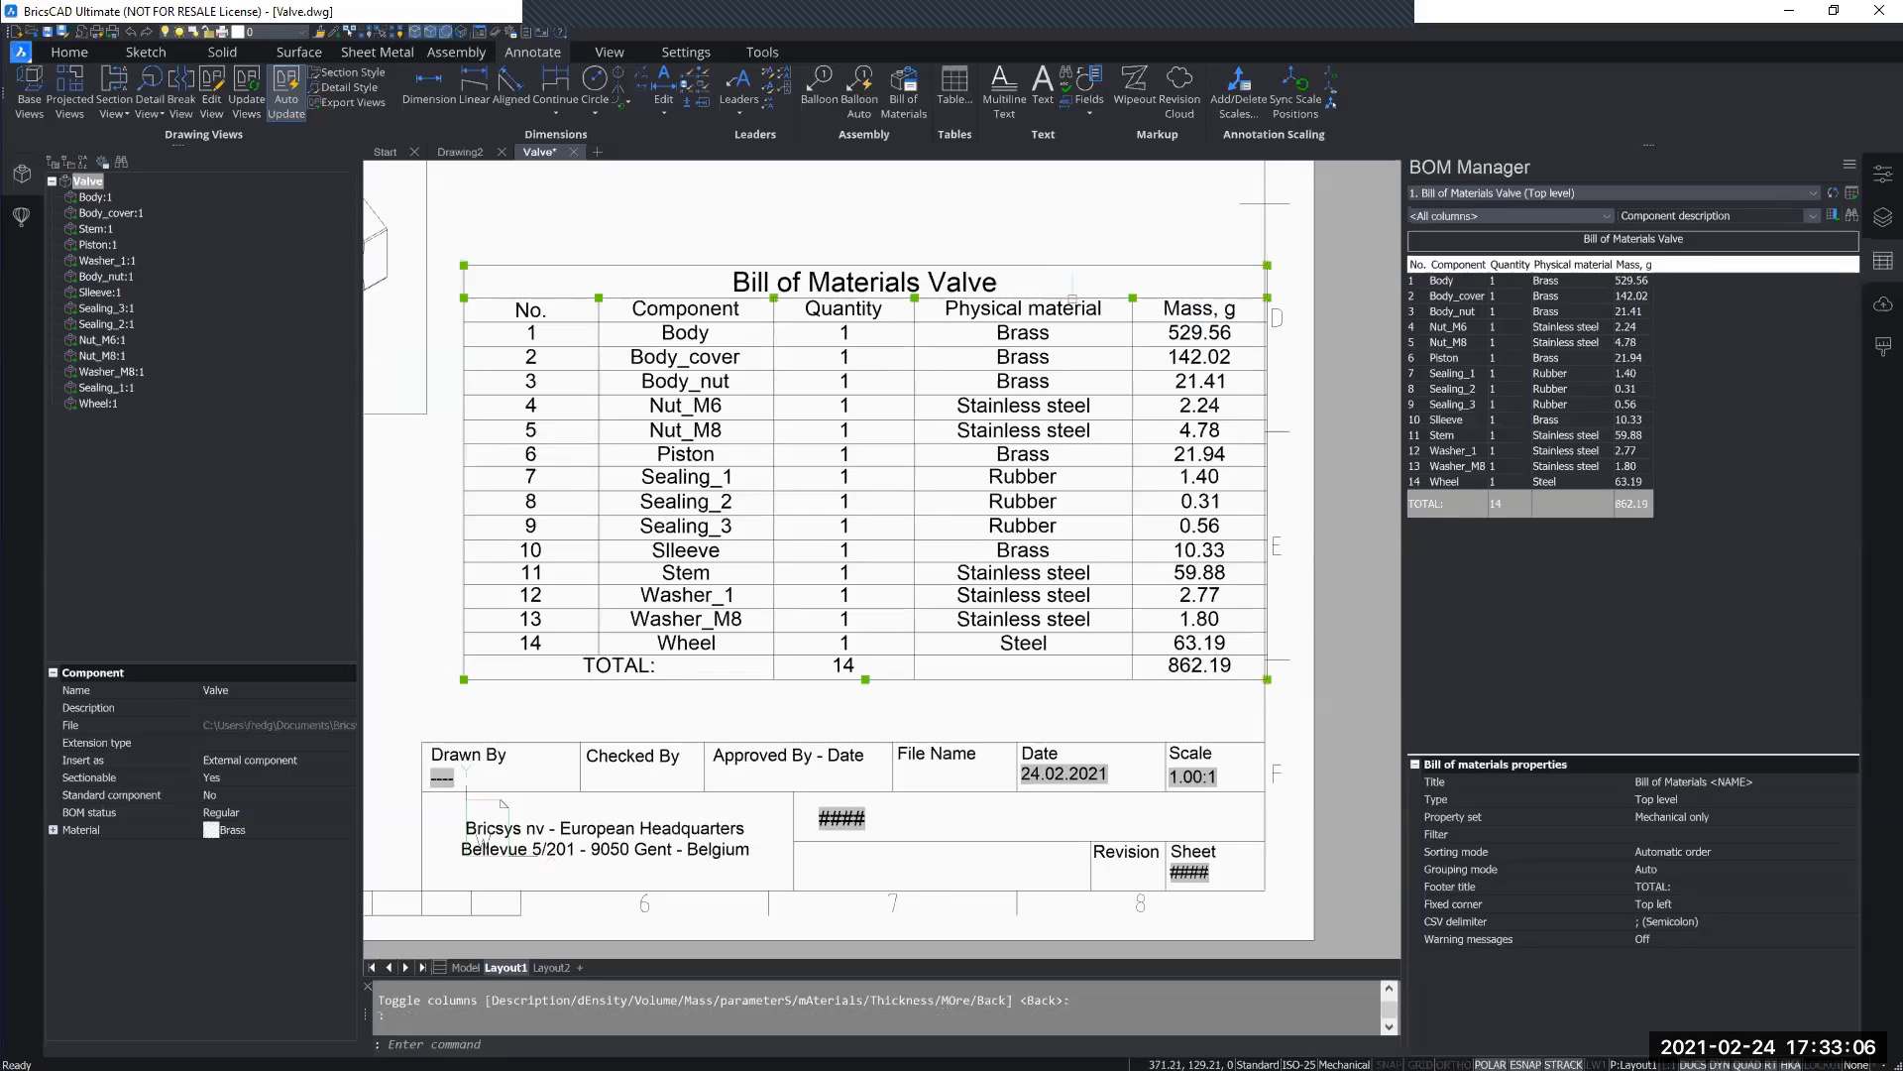
pyautogui.write('m')
pyautogui.press('Return')
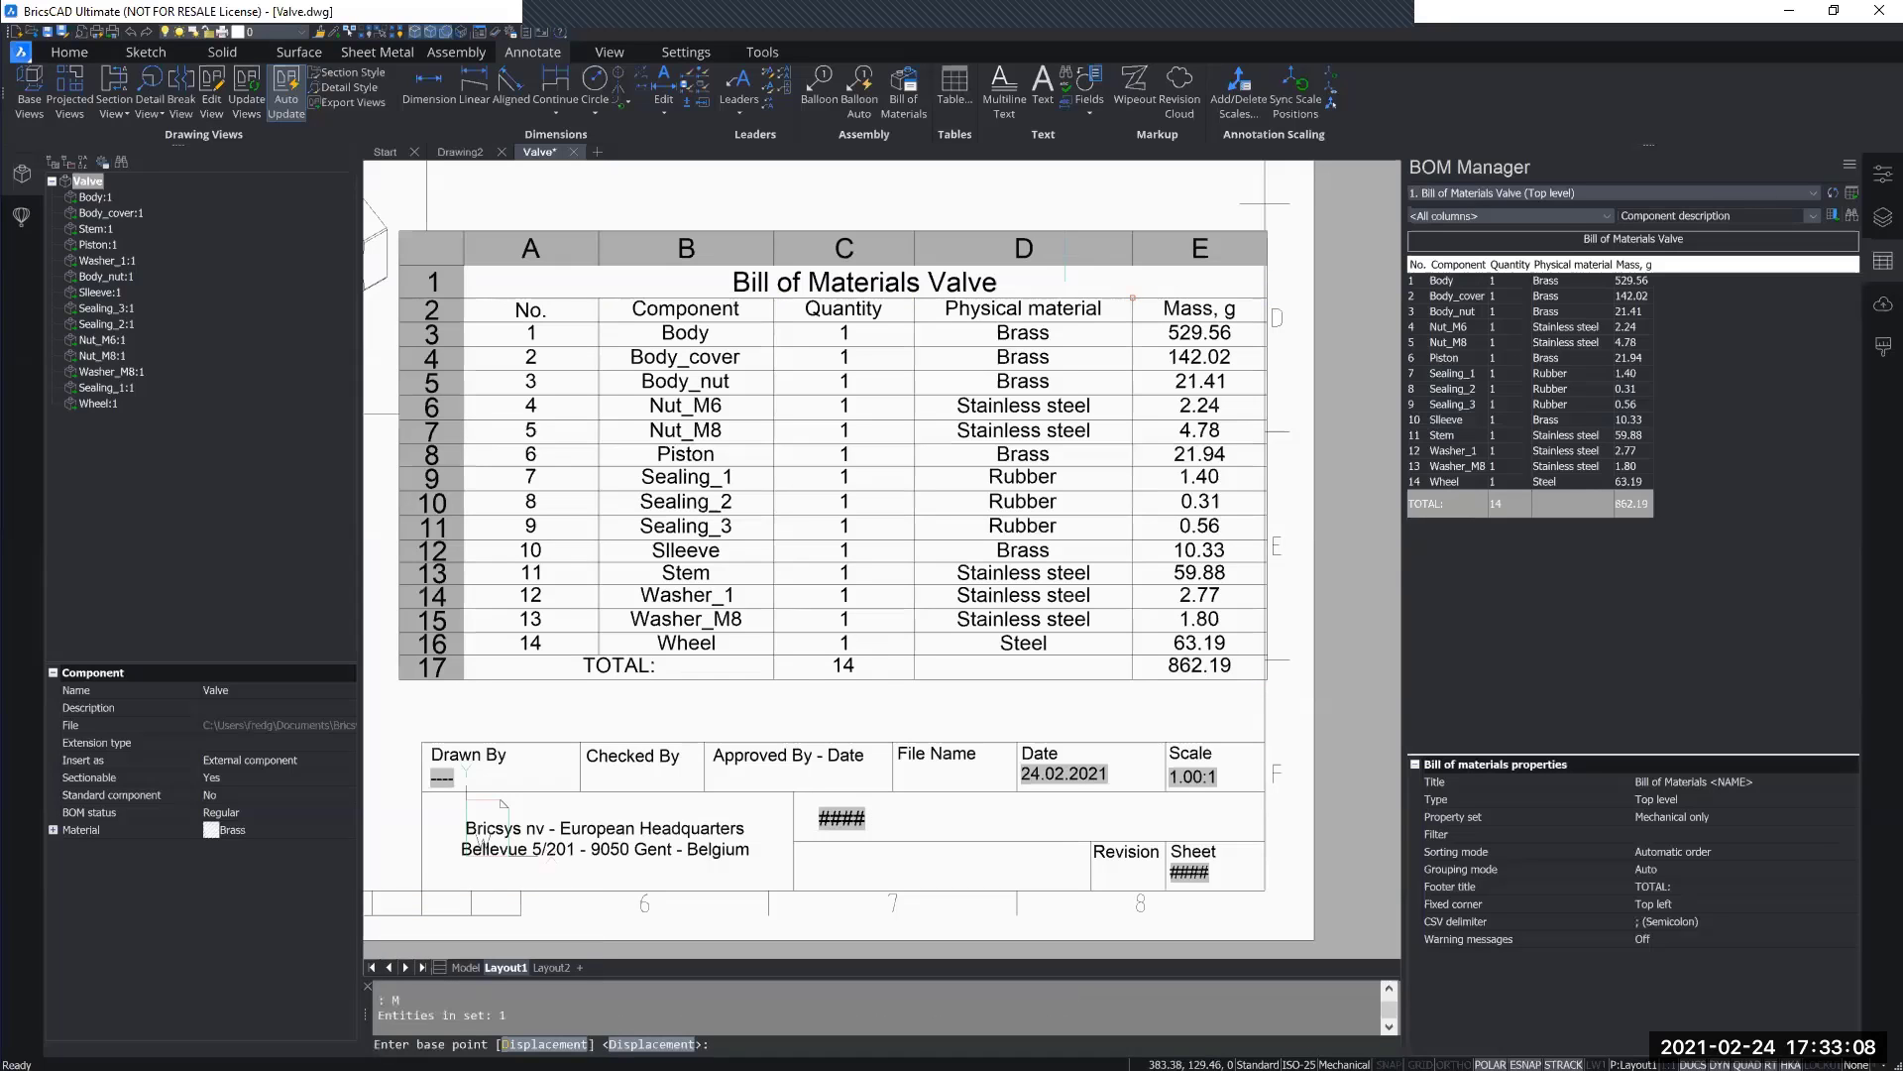
pyautogui.click(1008, 205)
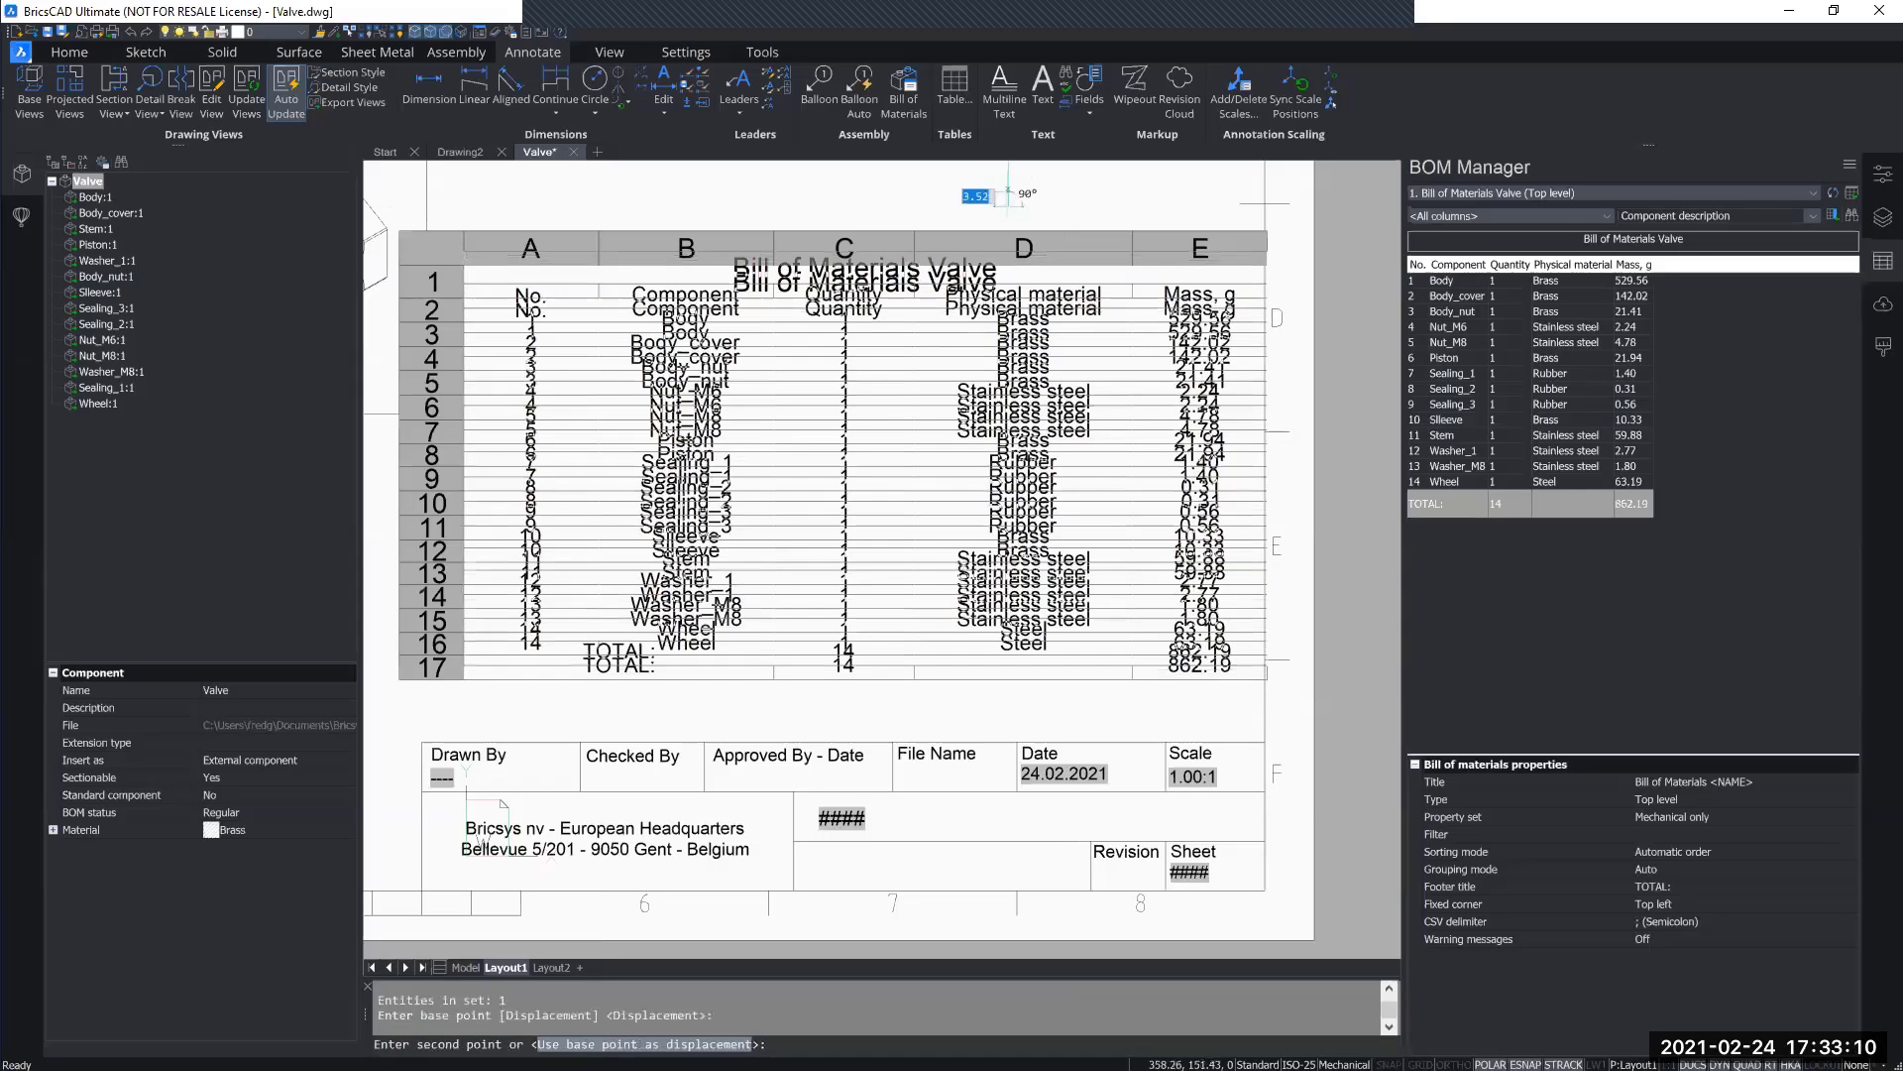
pyautogui.click(985, 188)
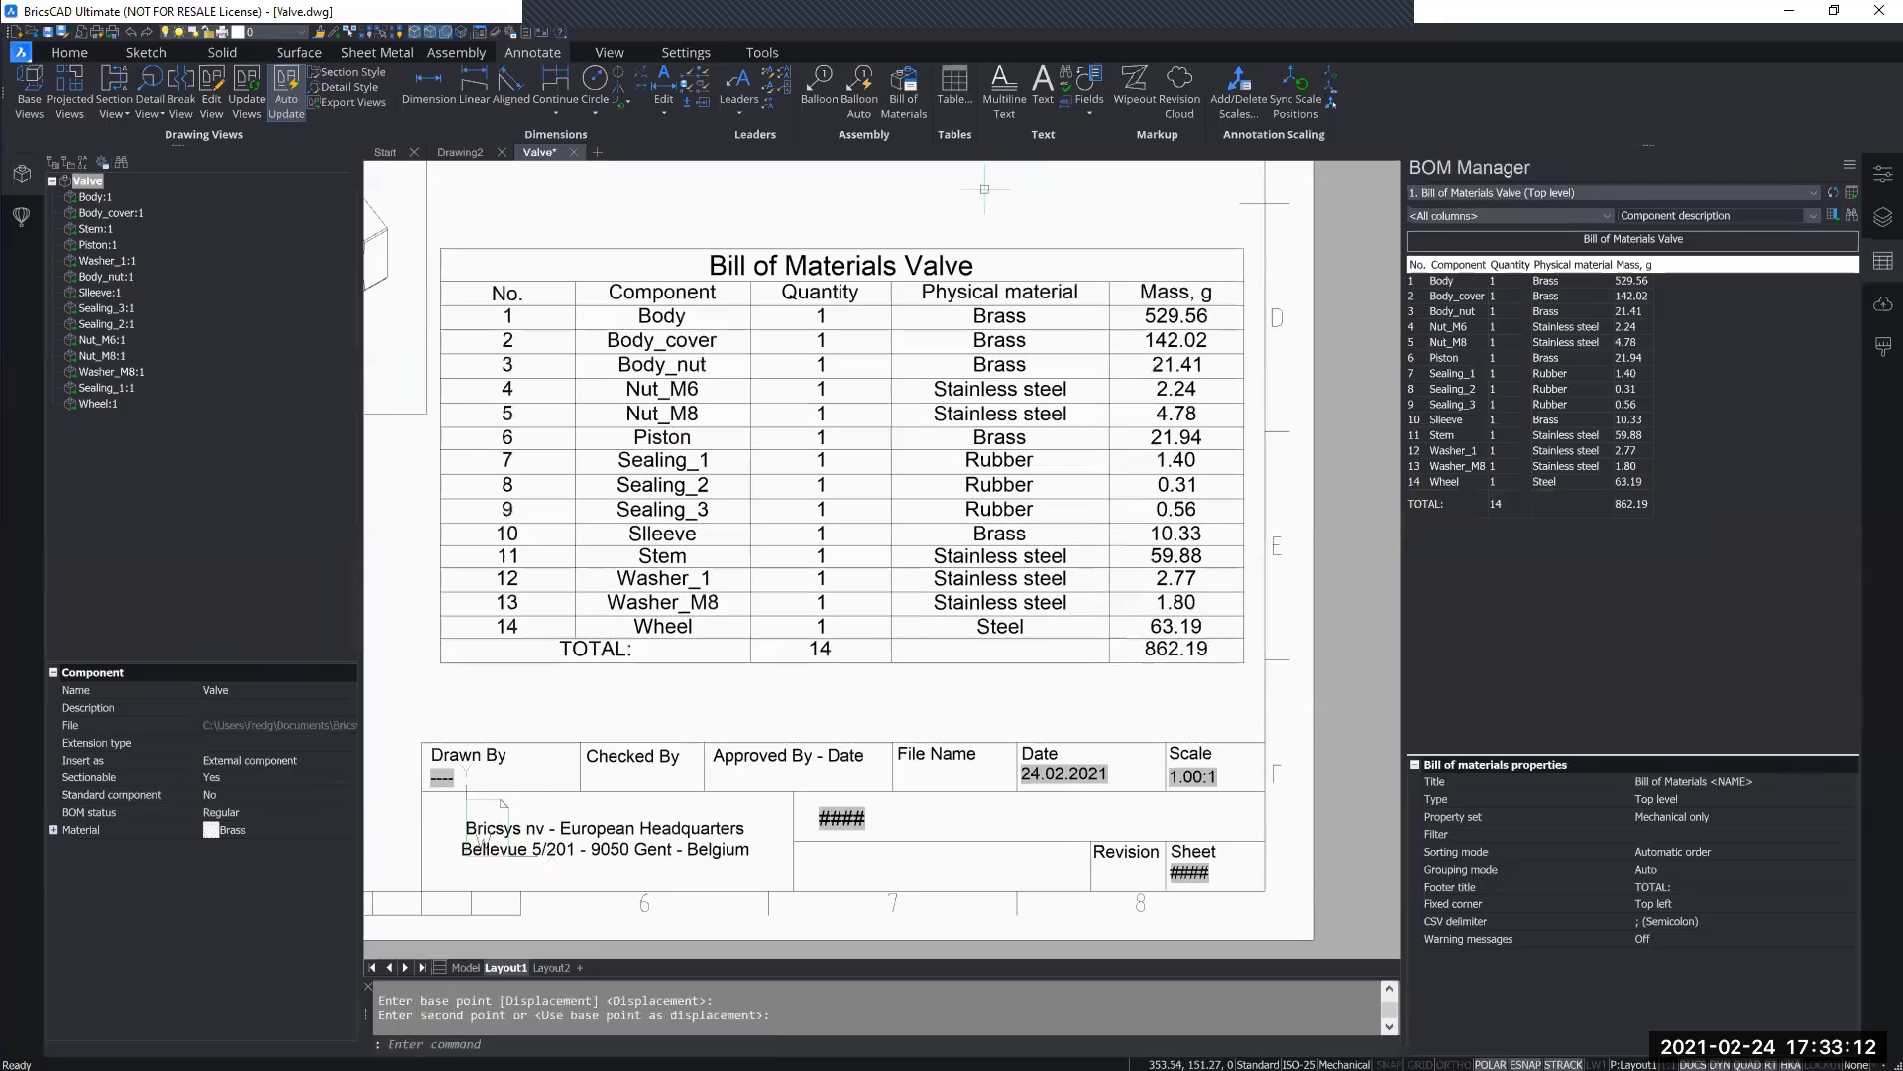
# Step: Move the isometric view of the valve straight down about 31 mm beside the bill of materials and deselect it
pyautogui.moveTo(748, 405); pyautogui.dragTo(812, 398, button='middle')
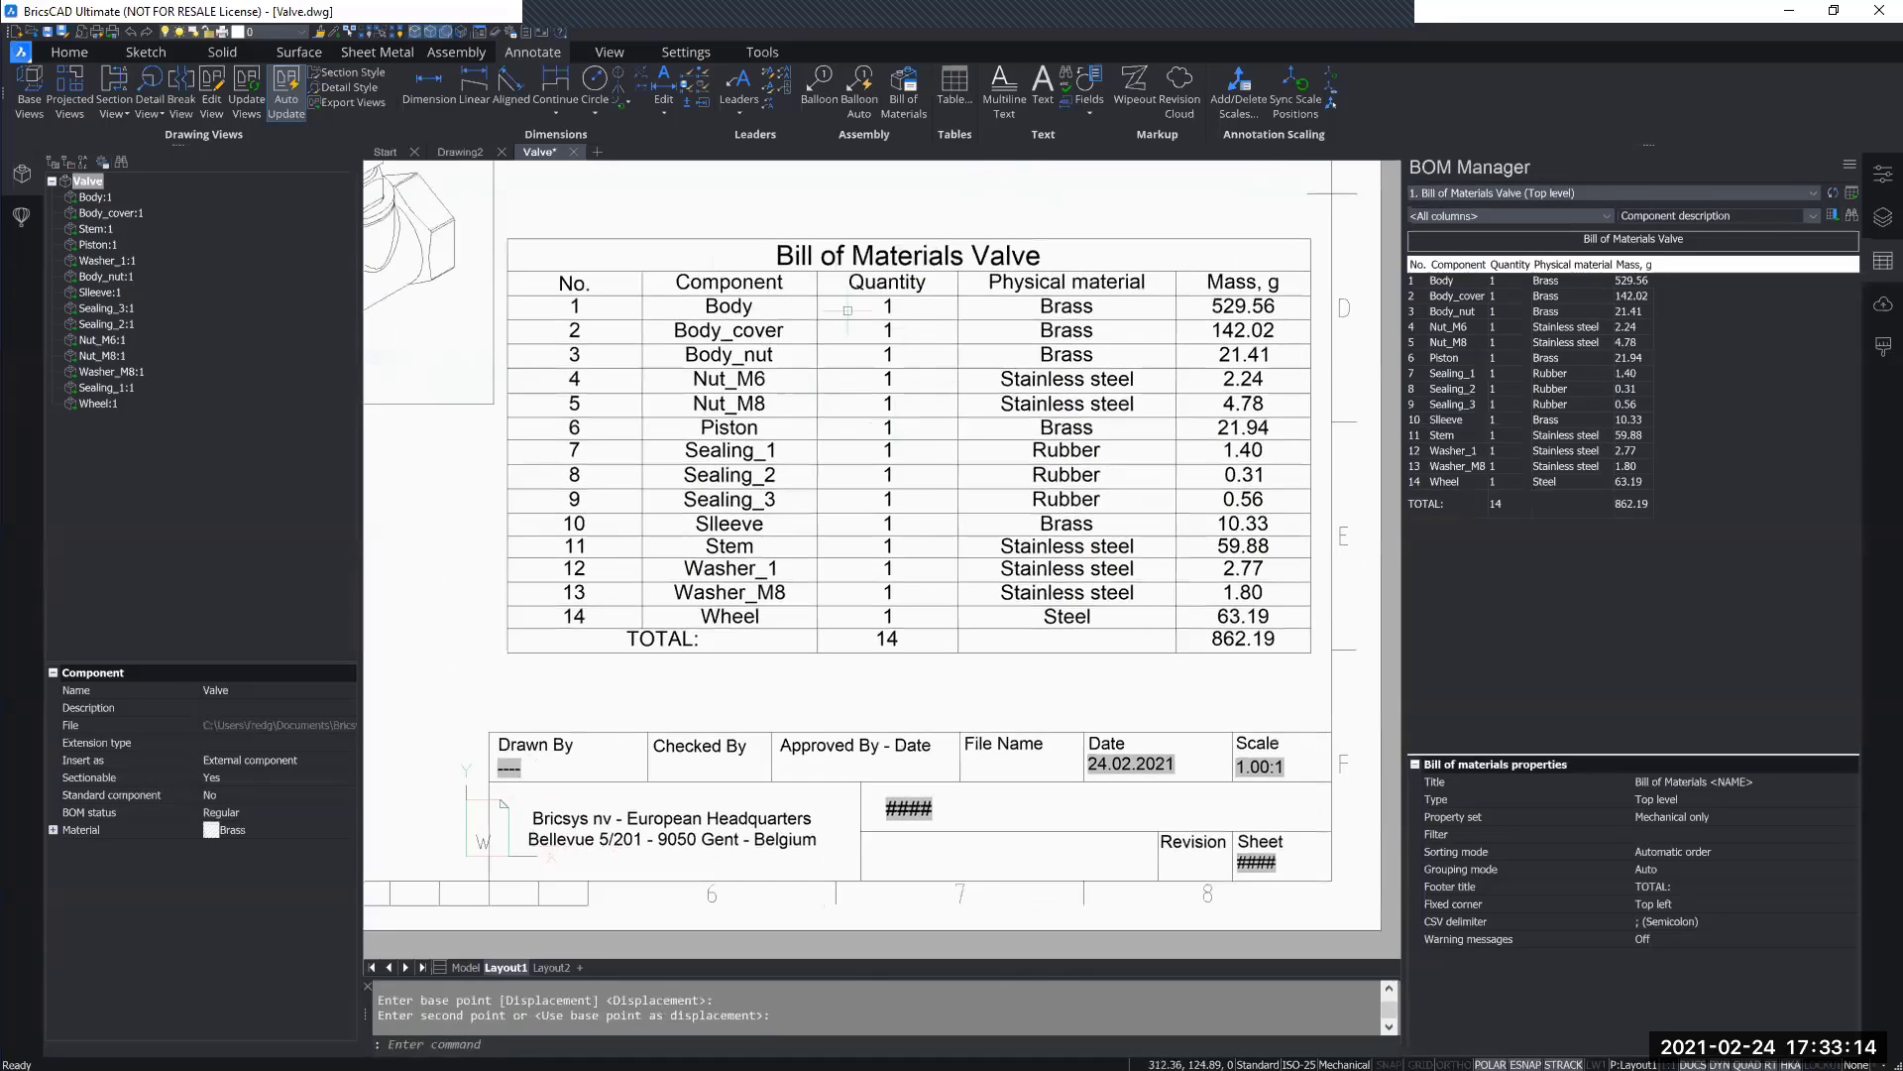
pyautogui.scroll(-1, 735, 424)
pyautogui.moveTo(579, 451); pyautogui.dragTo(748, 505, button='middle')
pyautogui.click(688, 468)
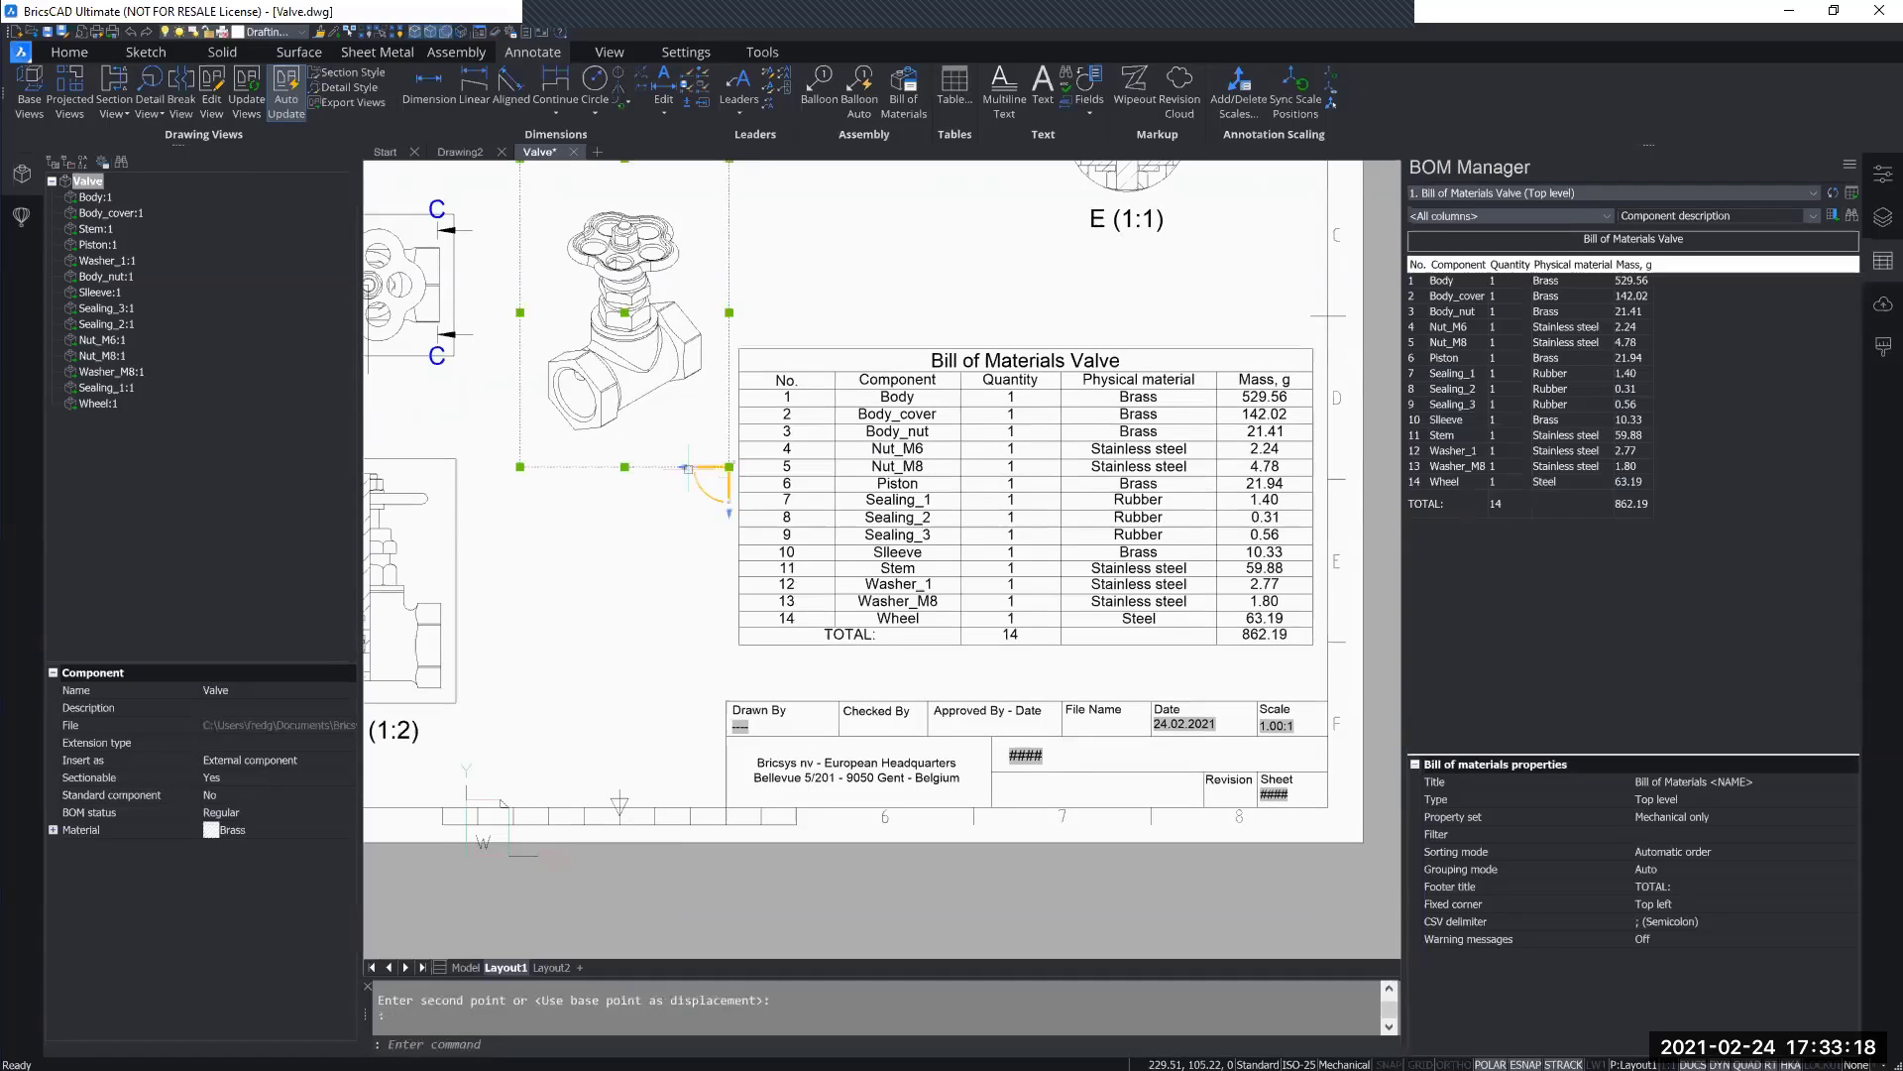
pyautogui.scroll(2, 708, 474)
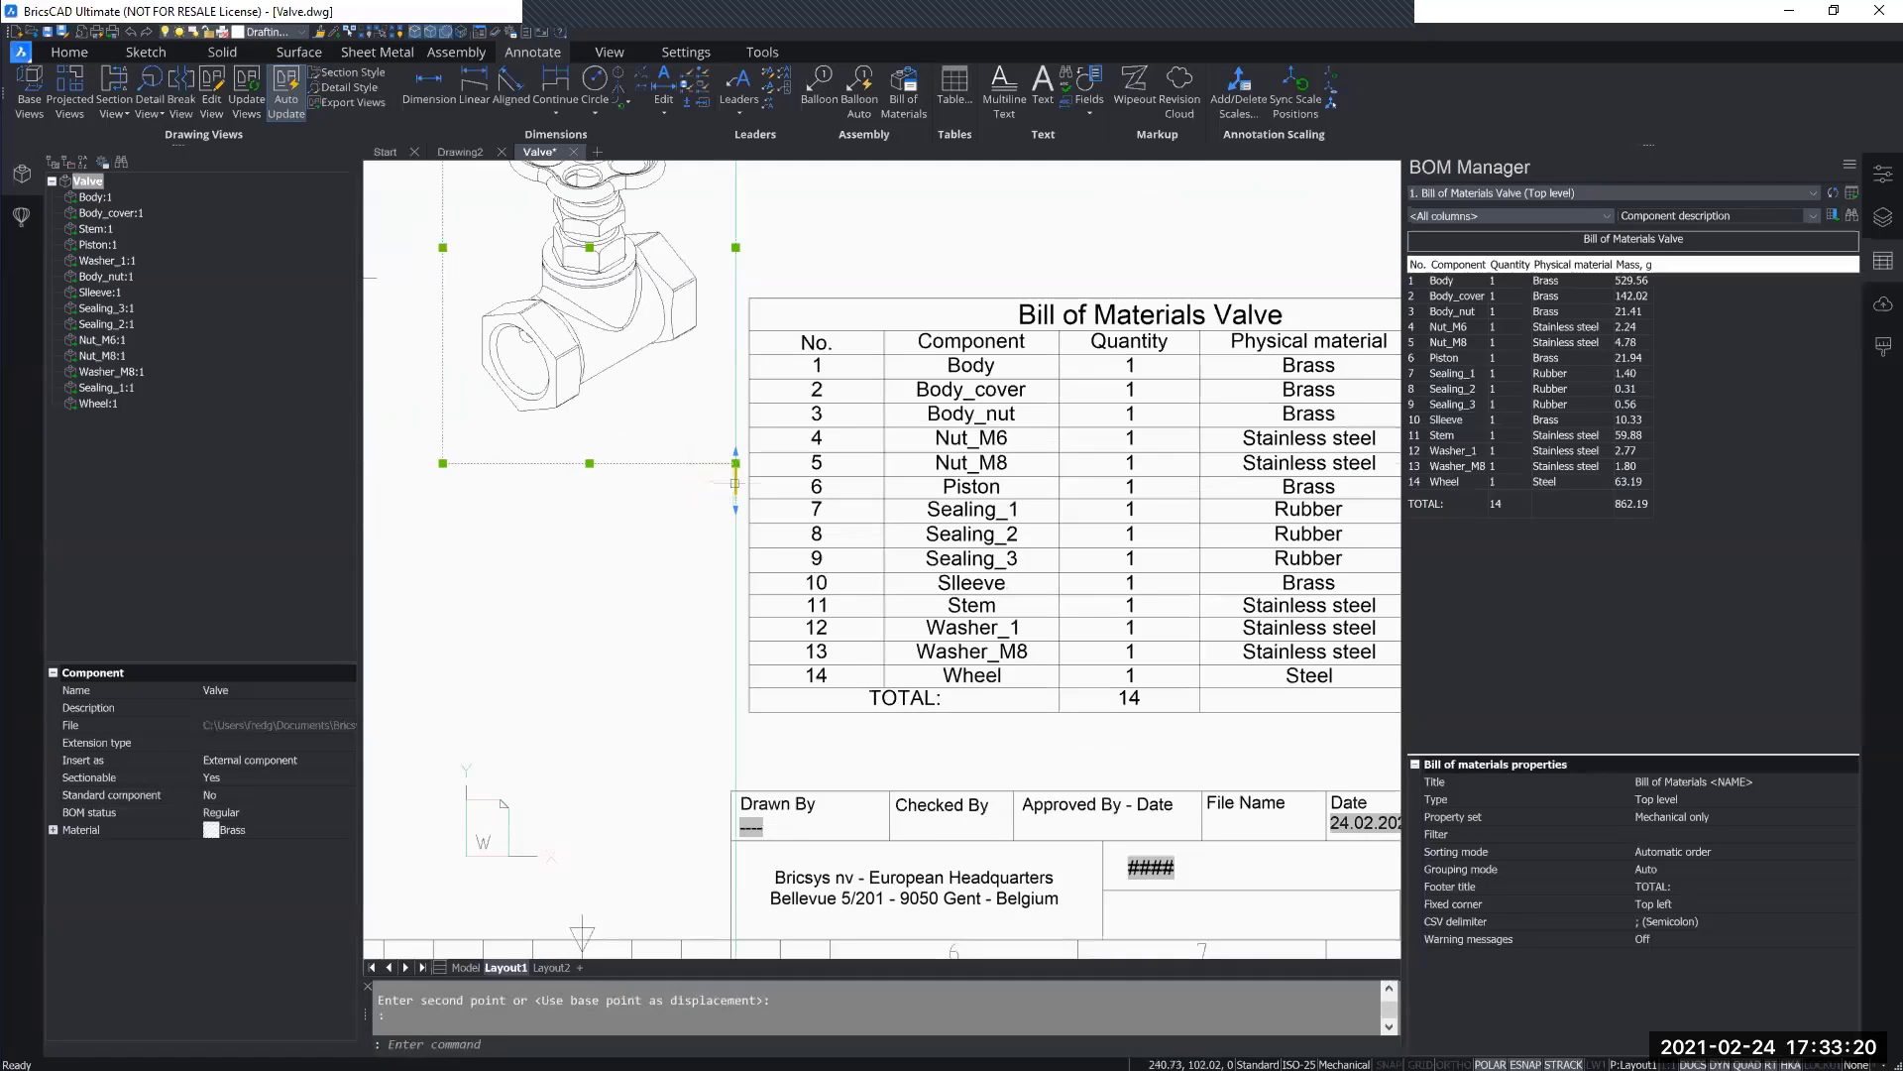
pyautogui.click(736, 483)
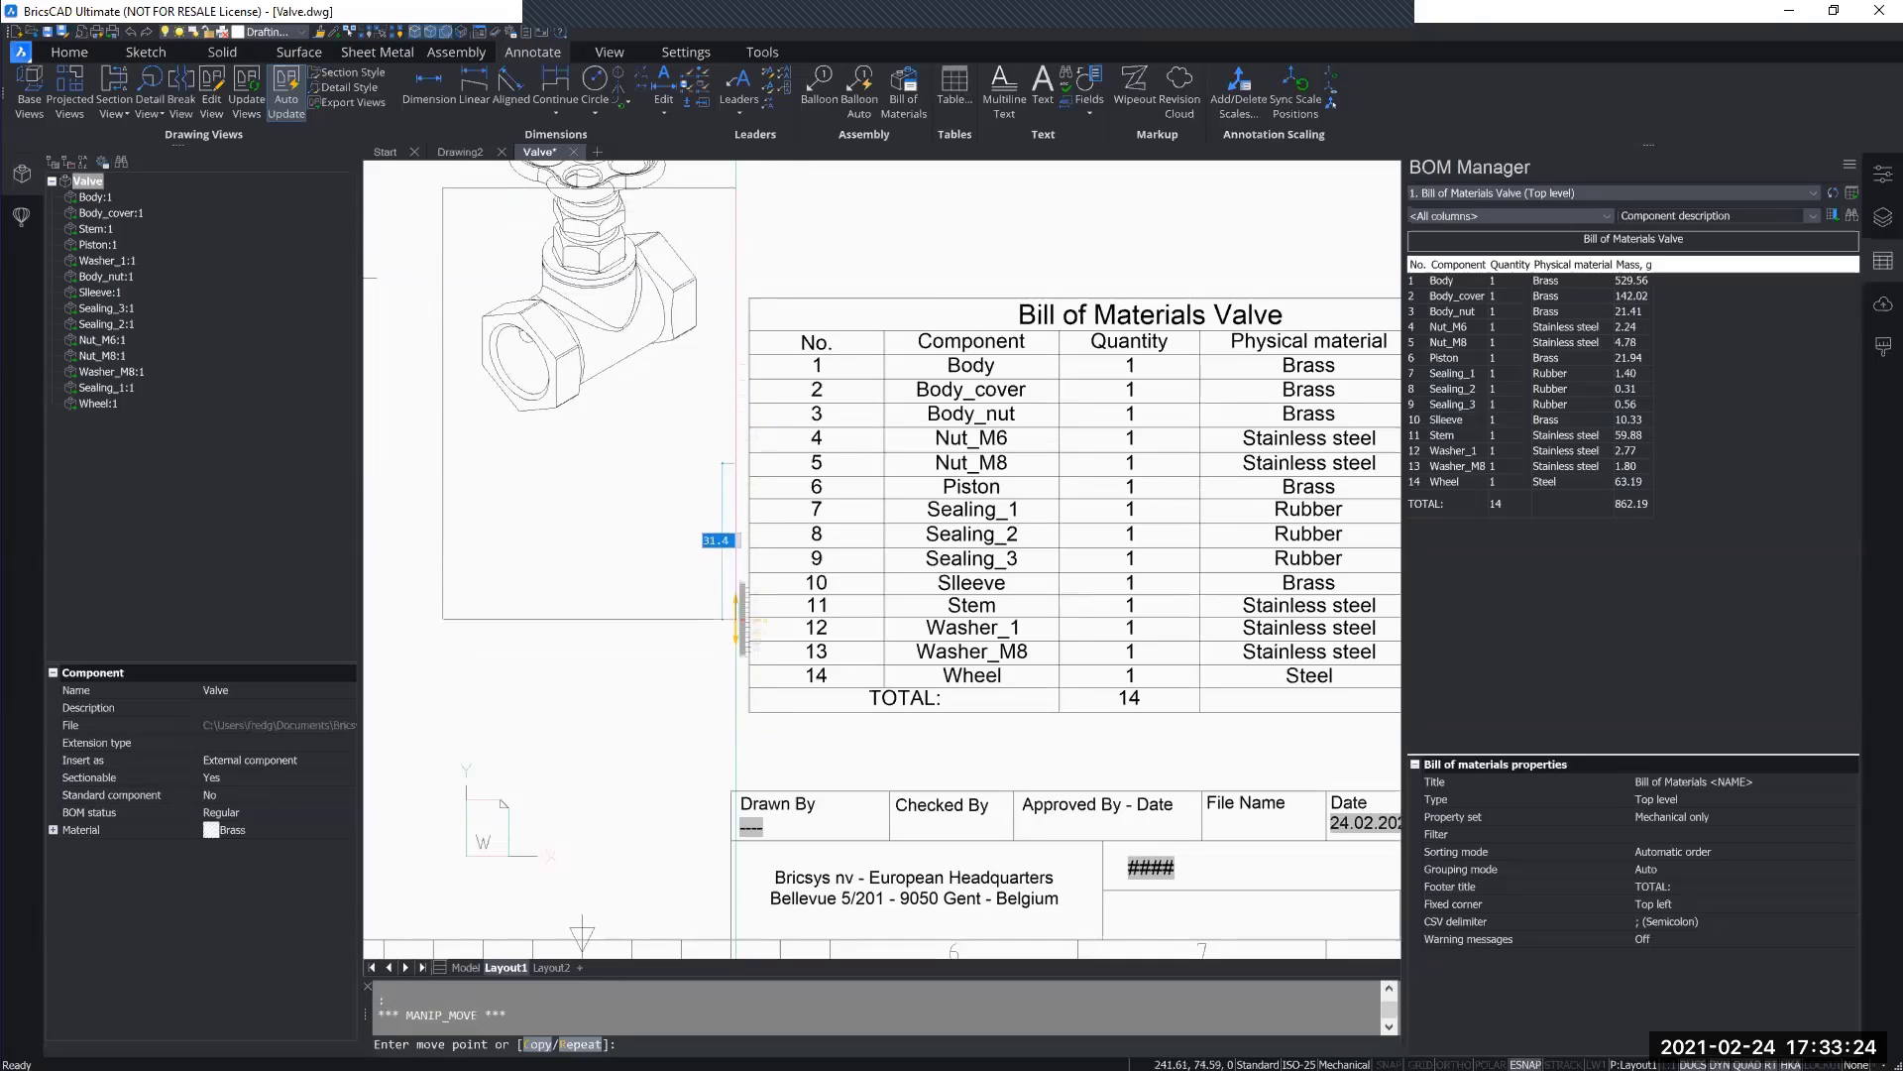
pyautogui.click(735, 613)
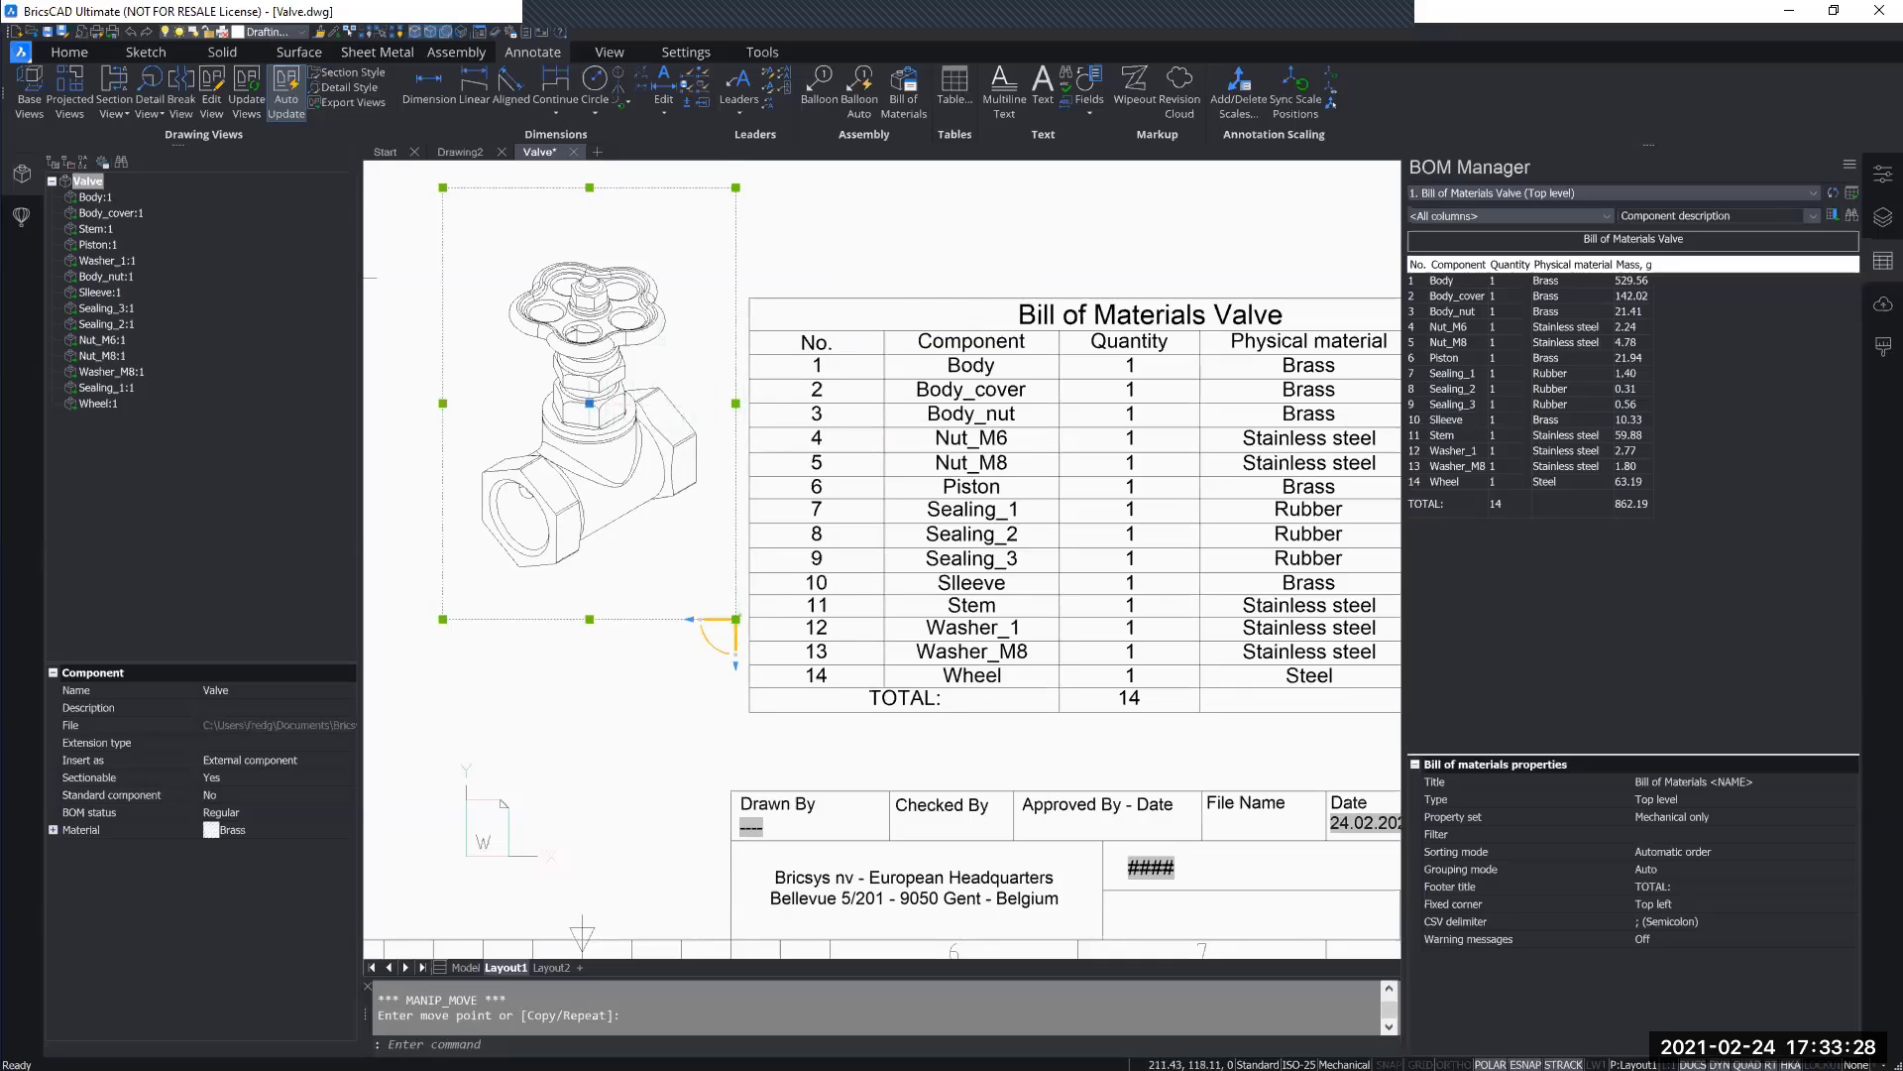
pyautogui.press('Escape')
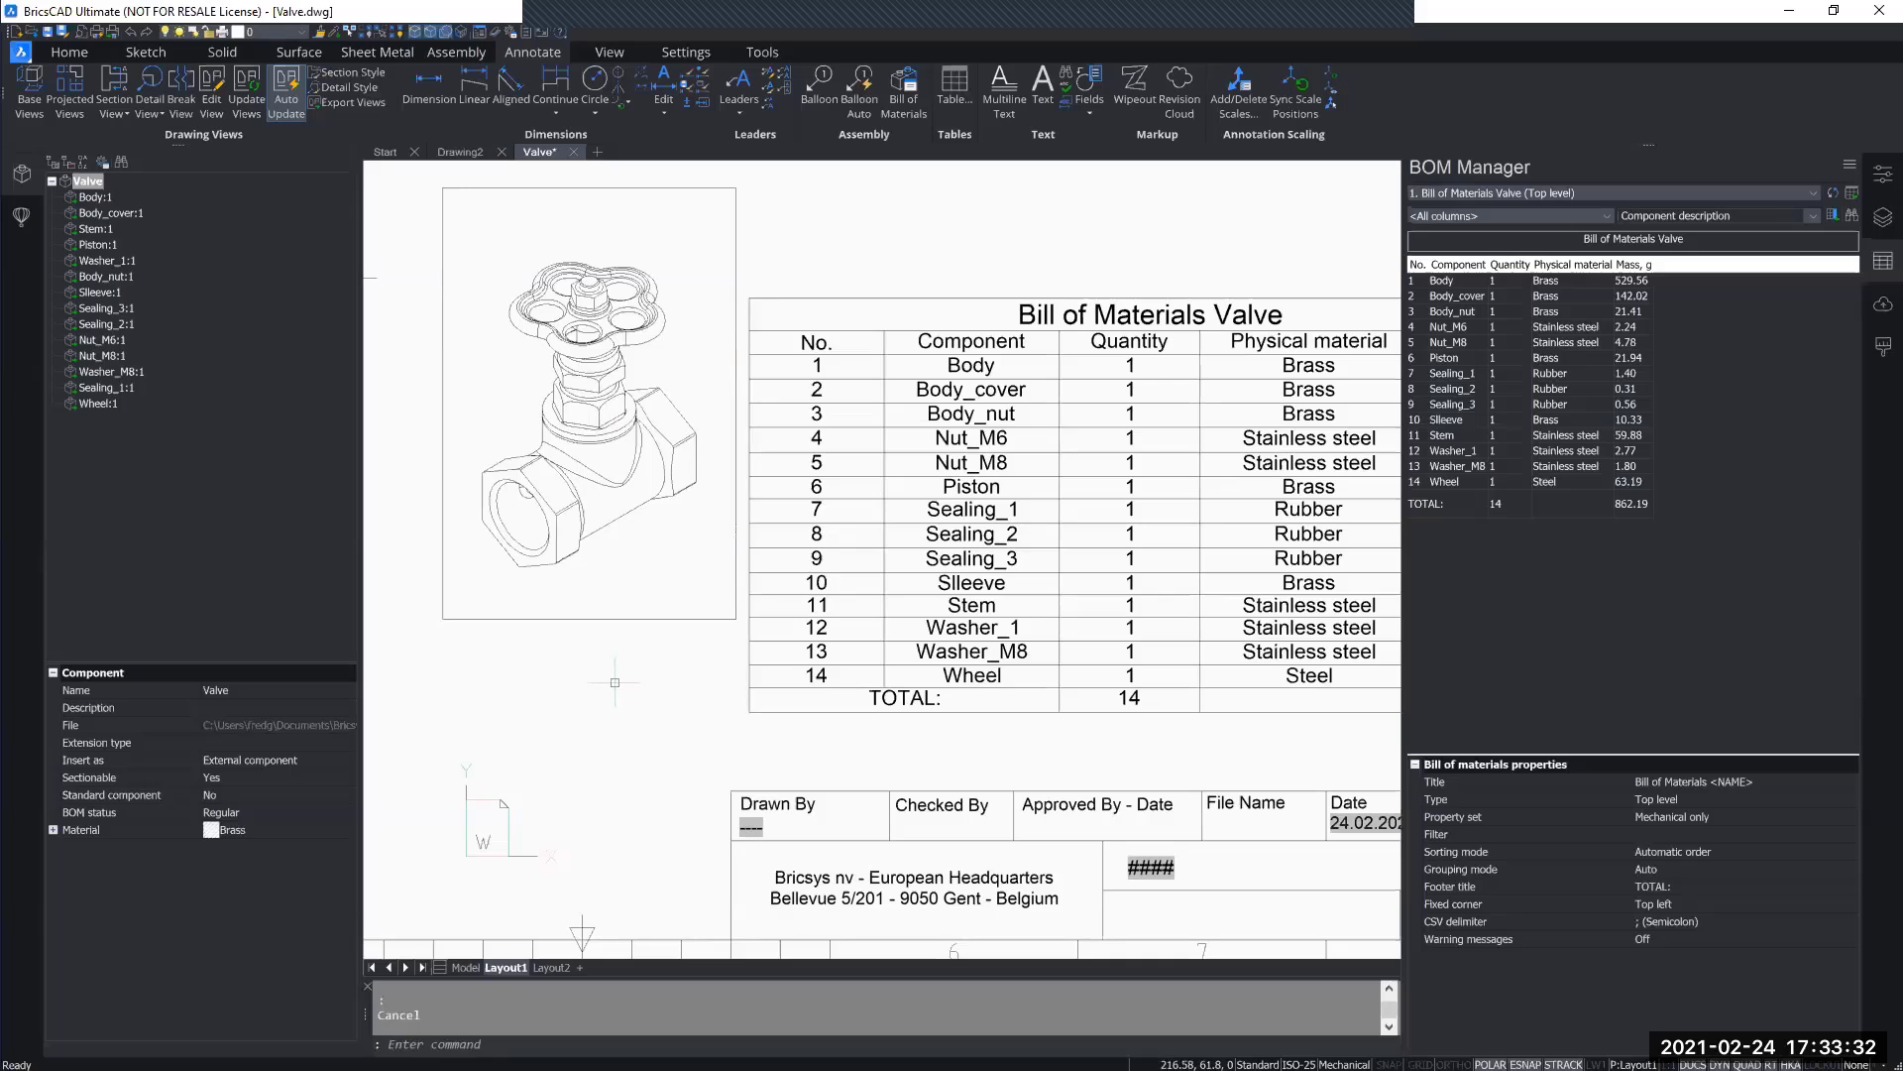
# Step: Change the footer title of the bill of materials to "Sum:"
pyautogui.moveTo(1043, 397); pyautogui.dragTo(816, 388, button='middle')
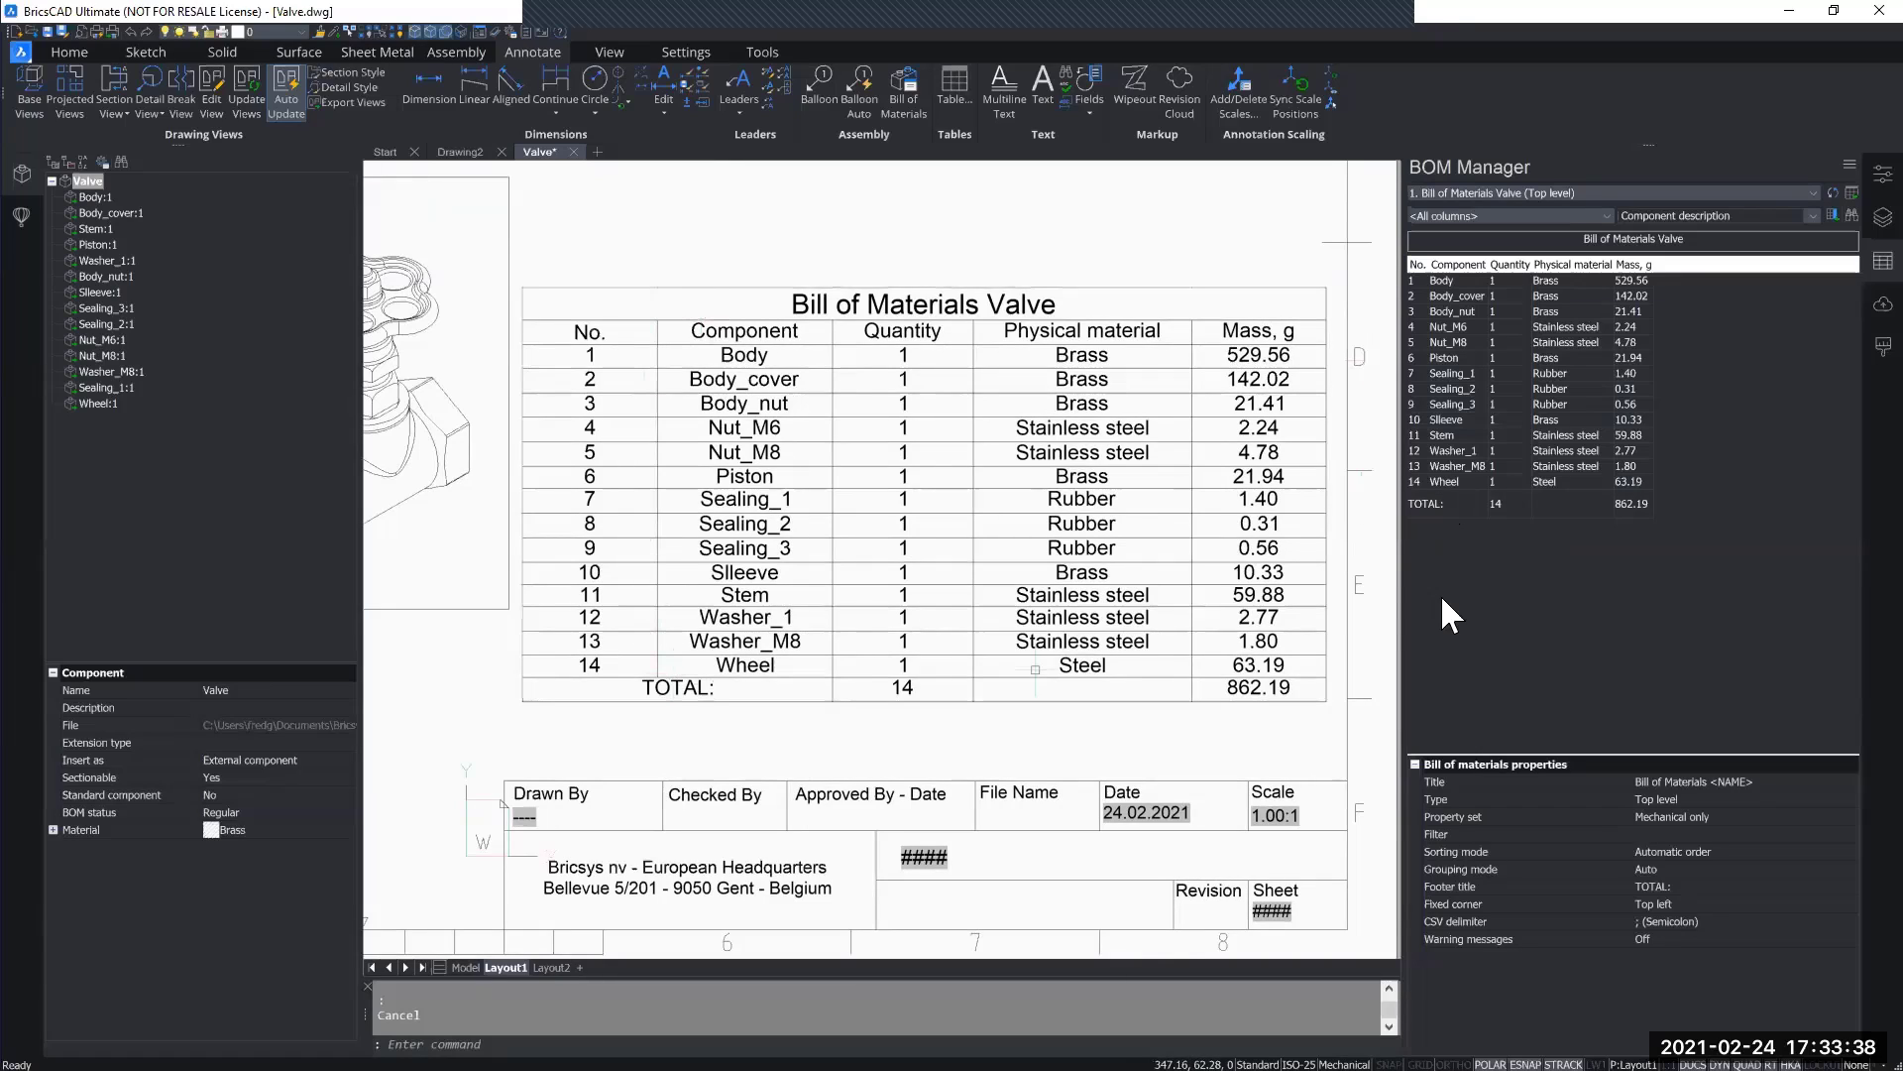
pyautogui.click(1433, 503)
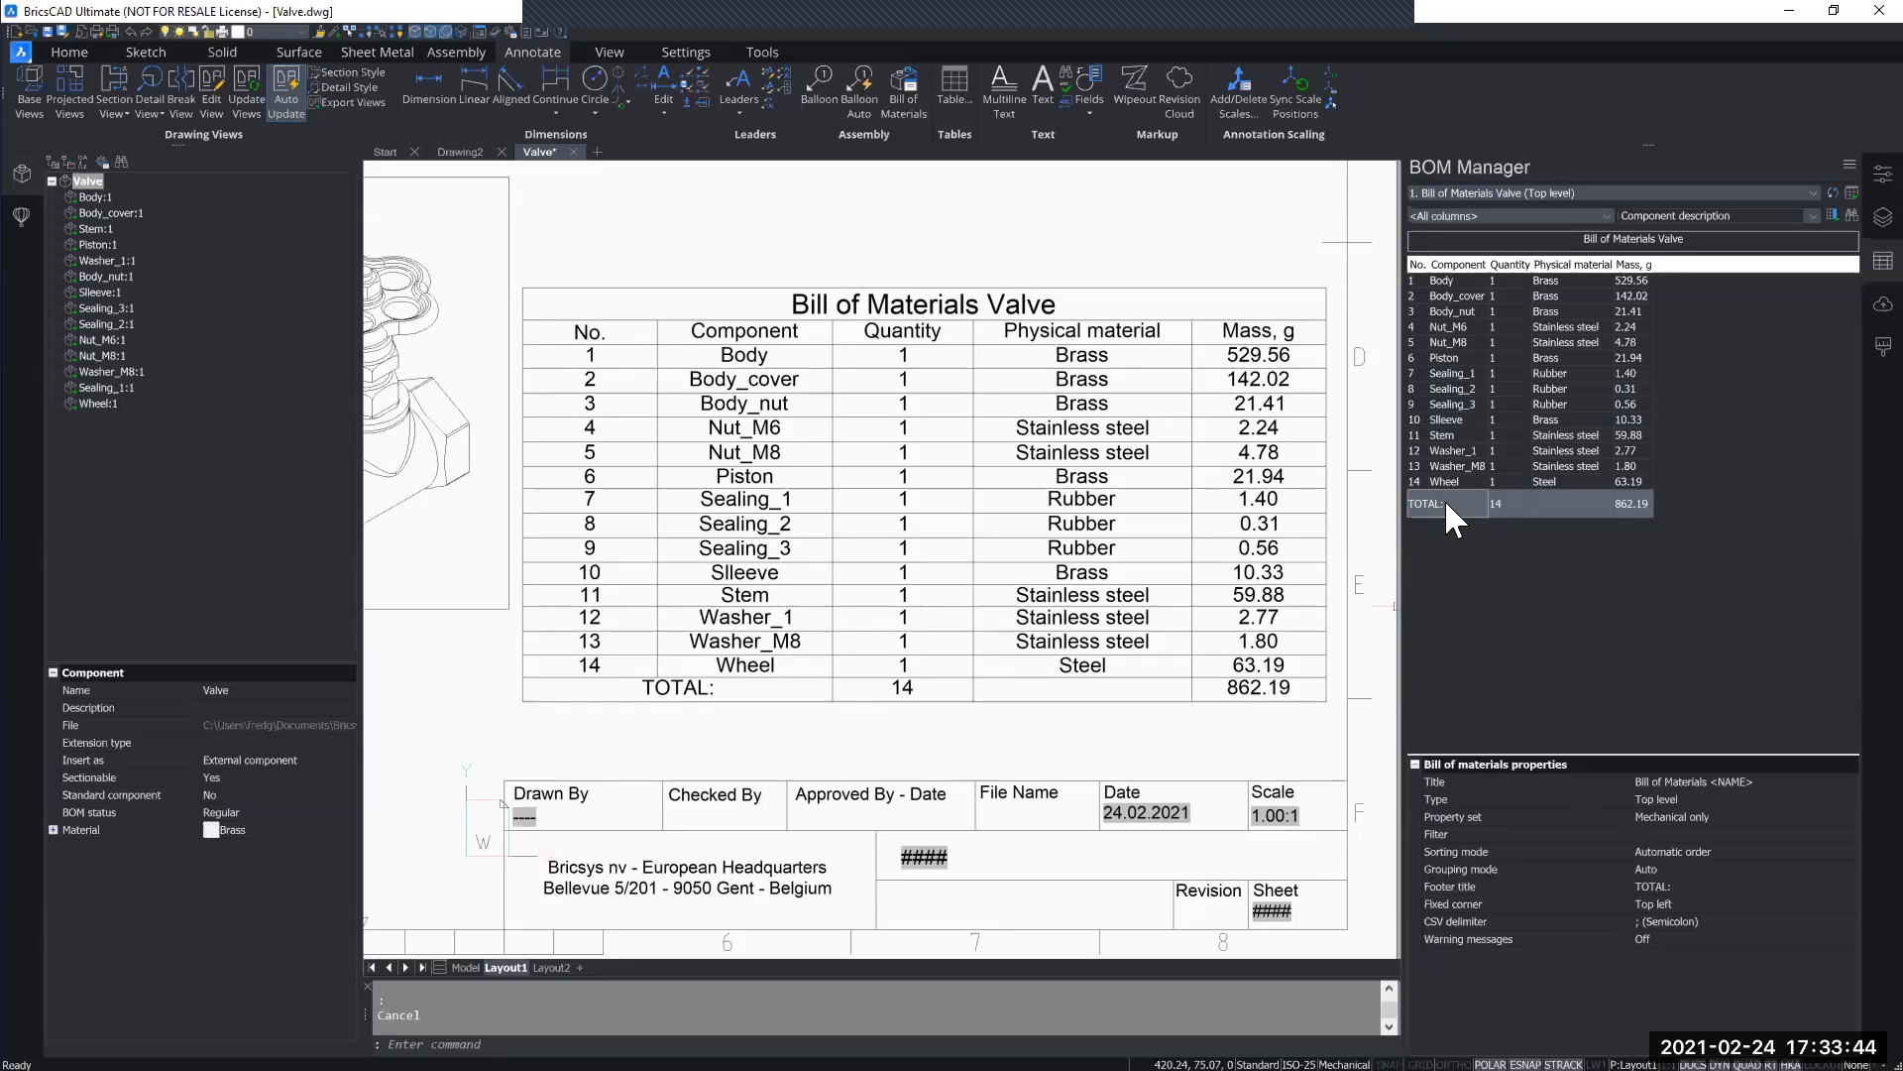
pyautogui.click(1462, 885)
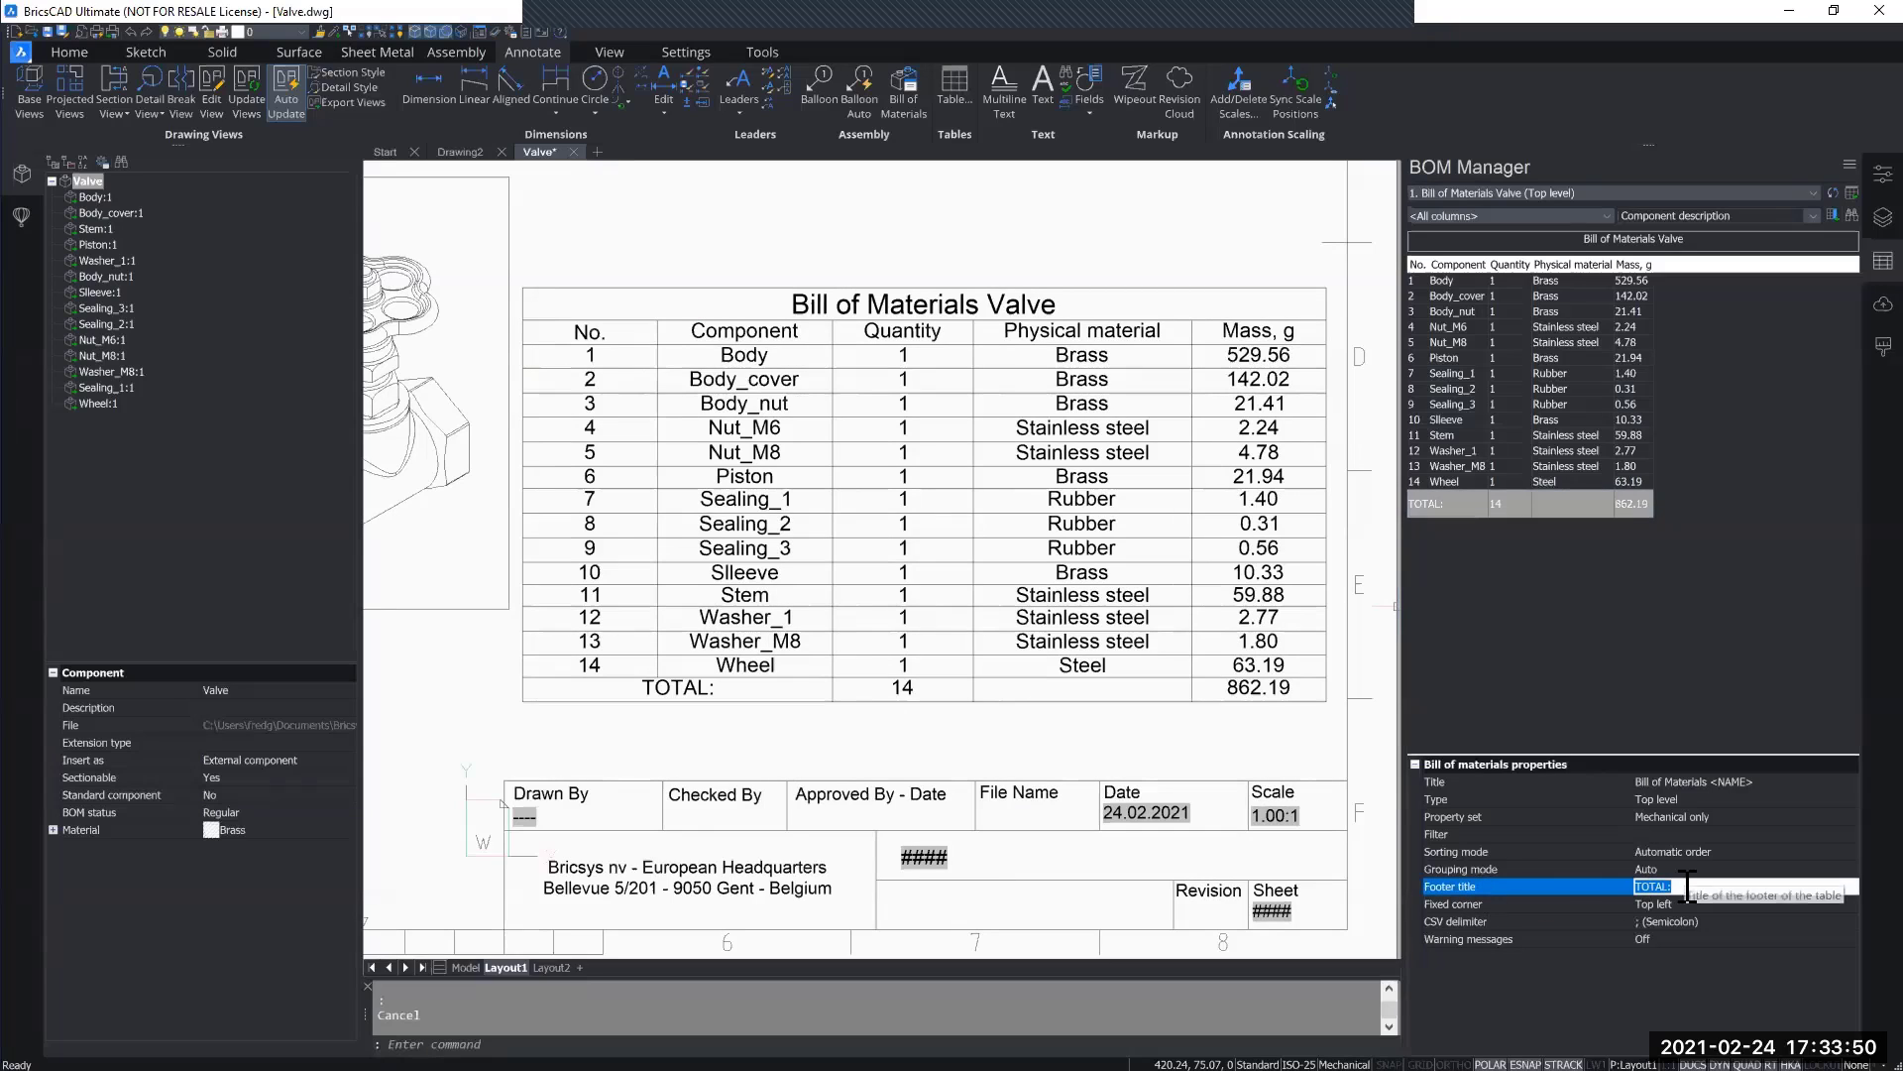
pyautogui.write('Su')
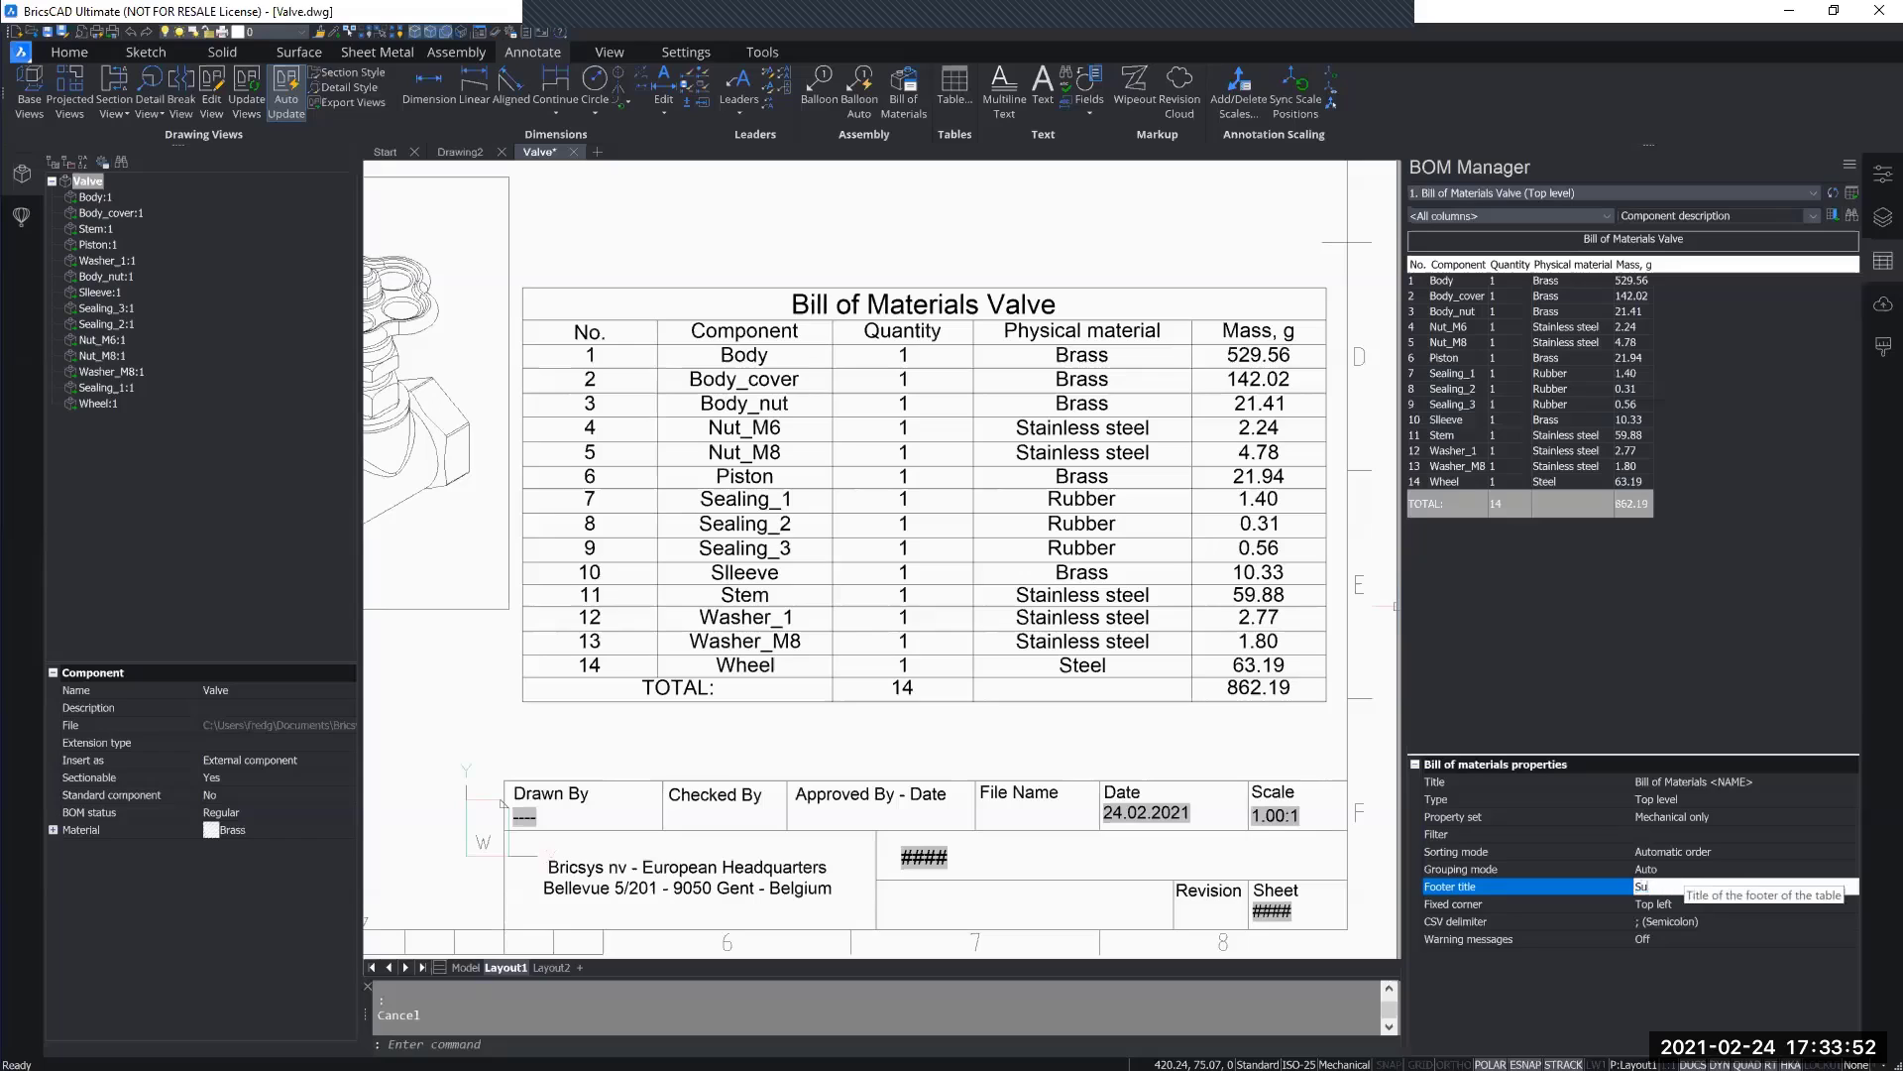
pyautogui.write('m:')
pyautogui.press('Return')
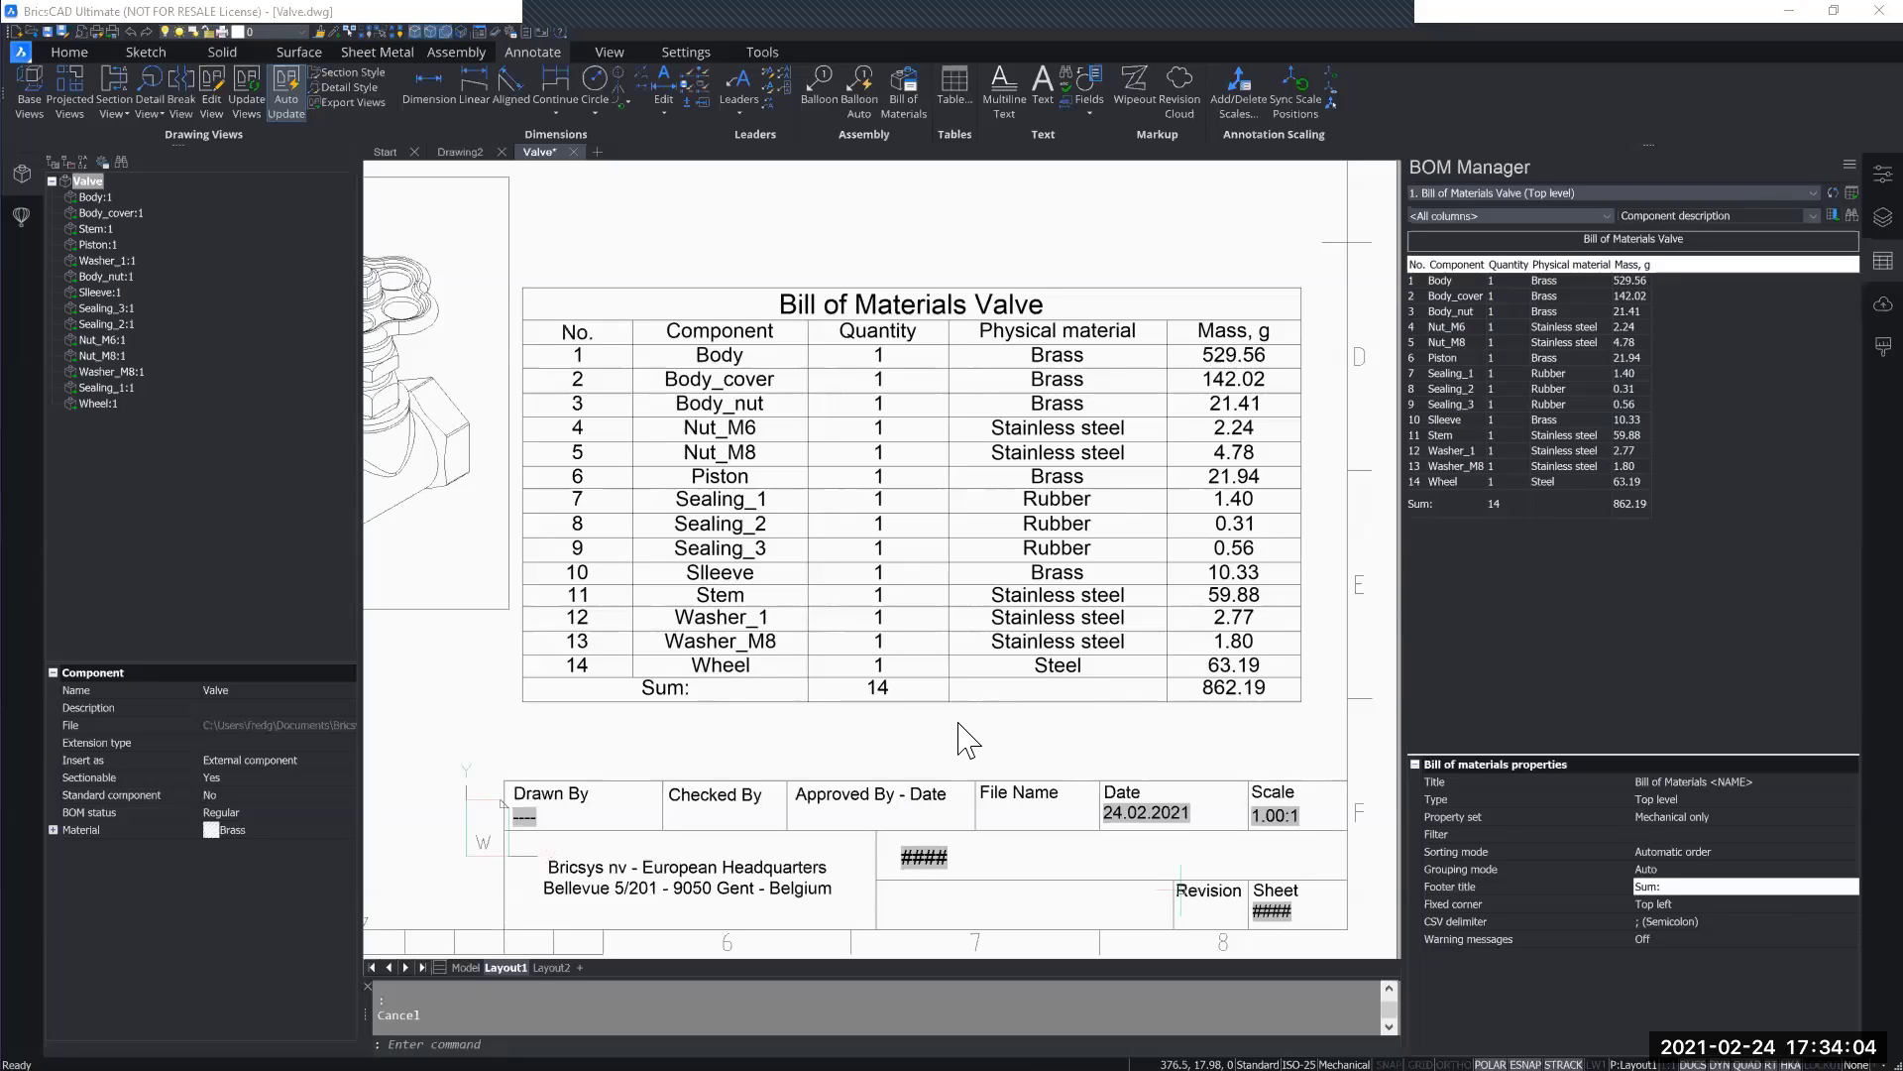
pyautogui.scroll(-4, 903, 734)
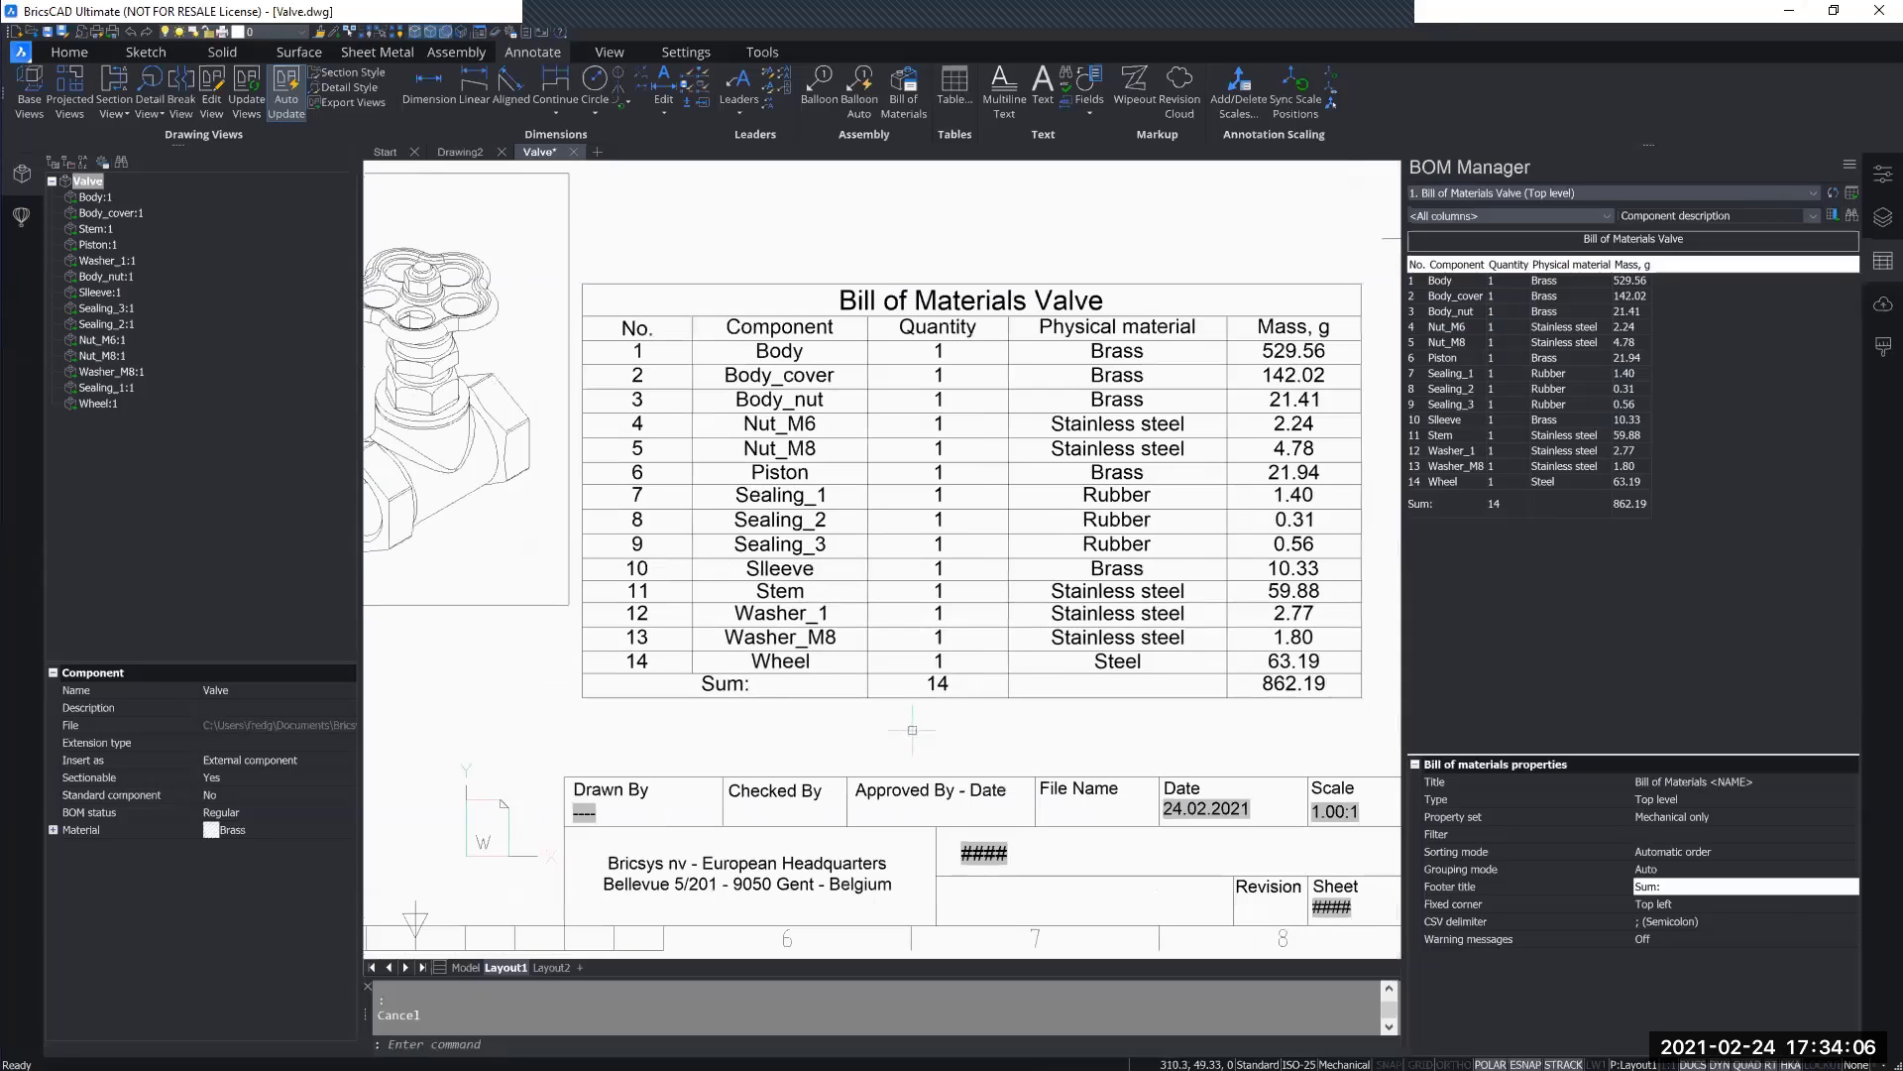